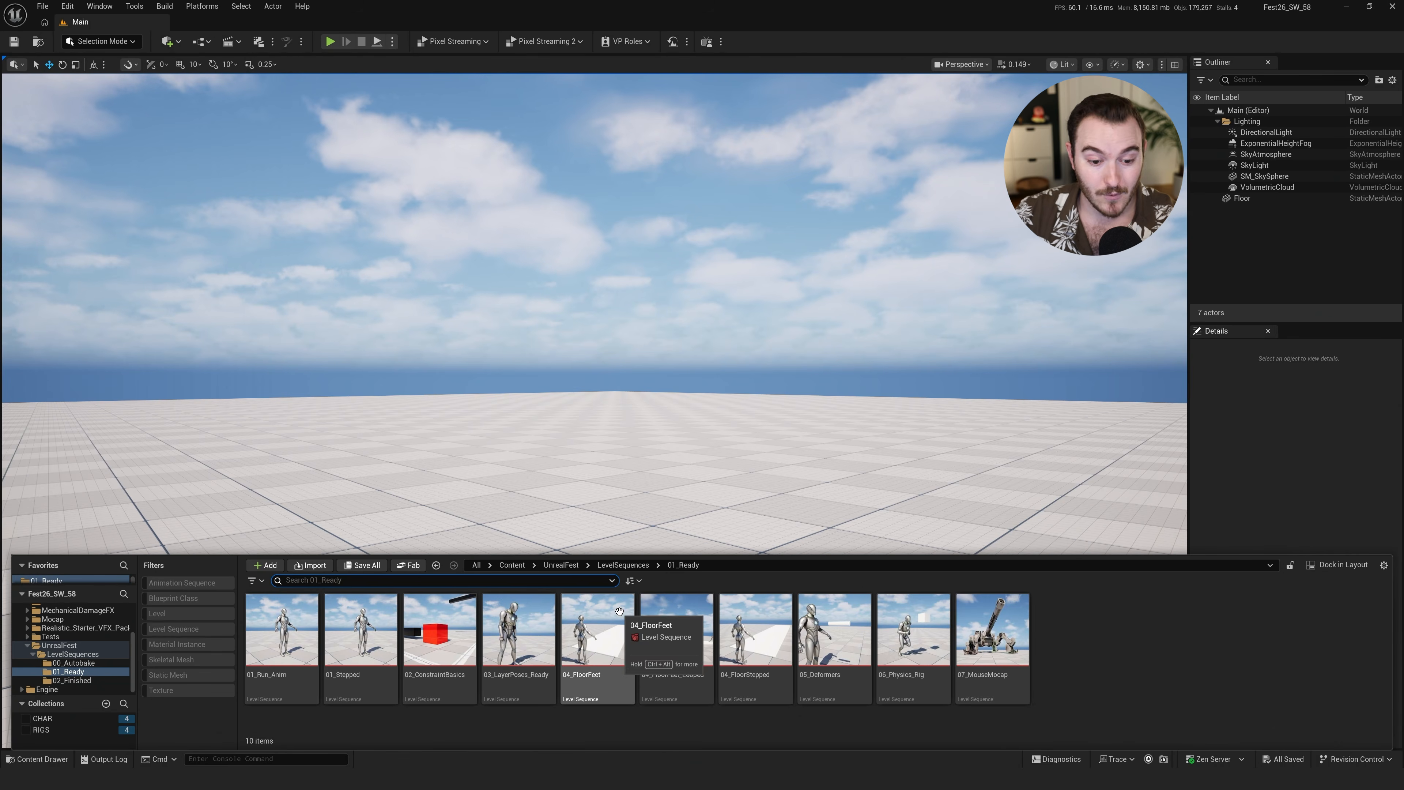
Open the 01_Run_Anim level sequence from the LevelSequences/02_Finished folder
left_click(624, 564)
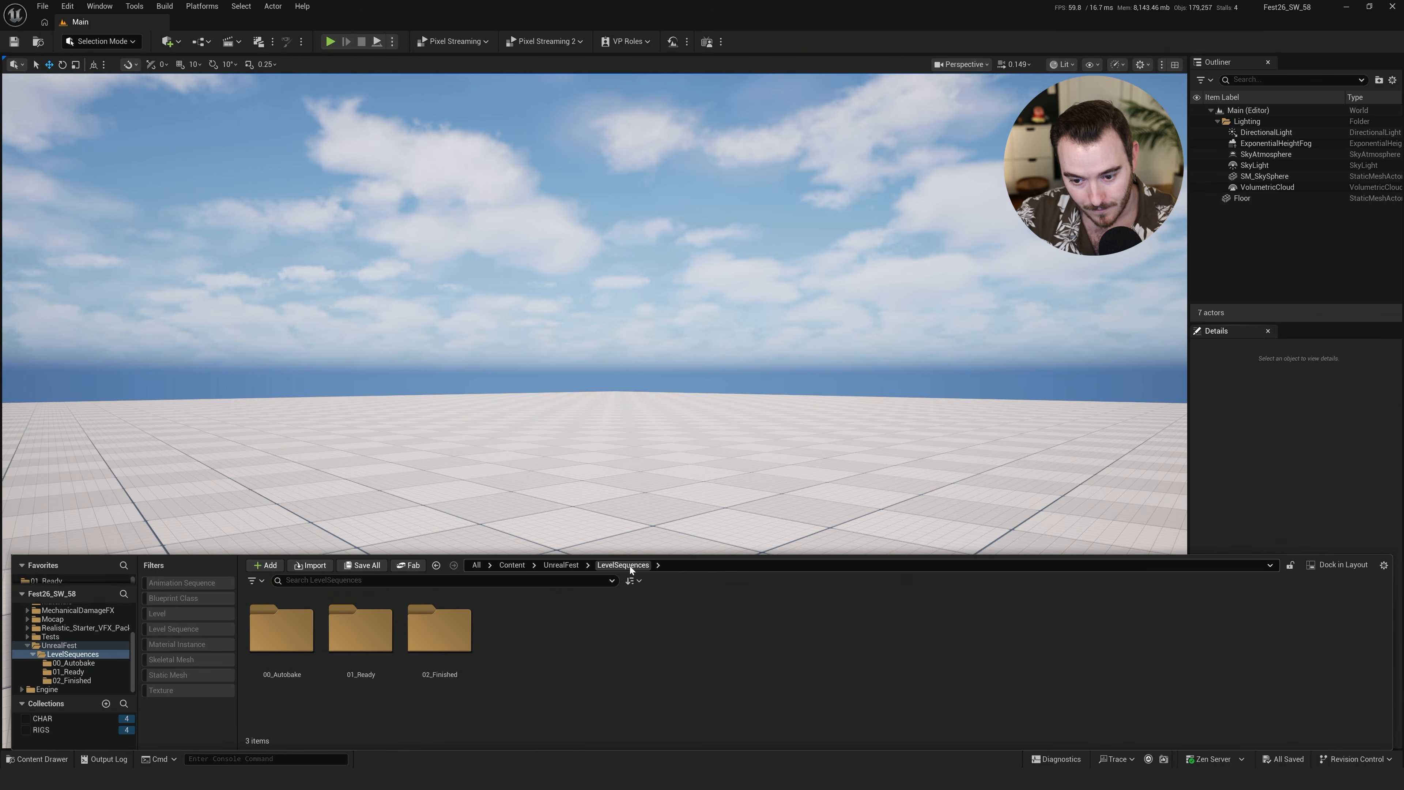
double_click(449, 642)
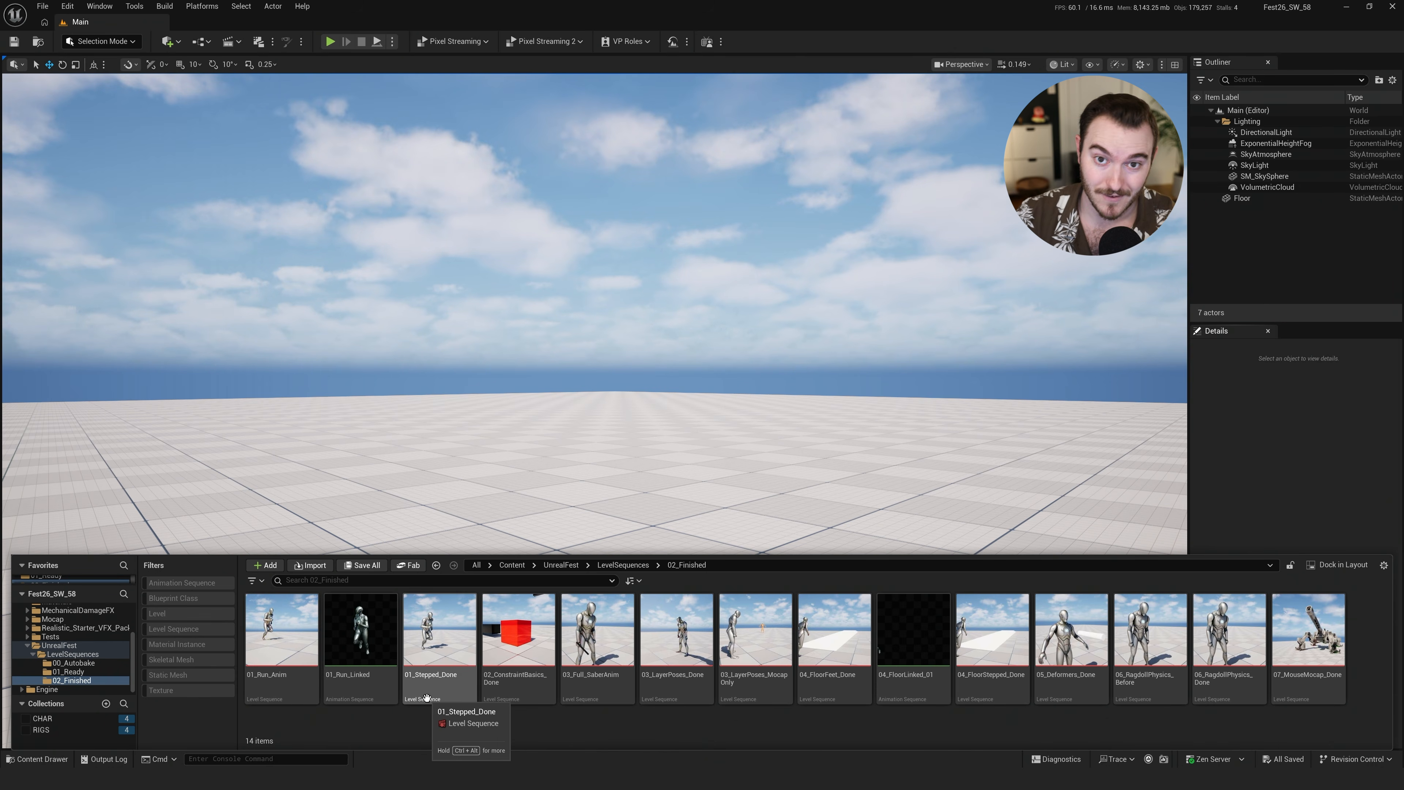
left_click(316, 639)
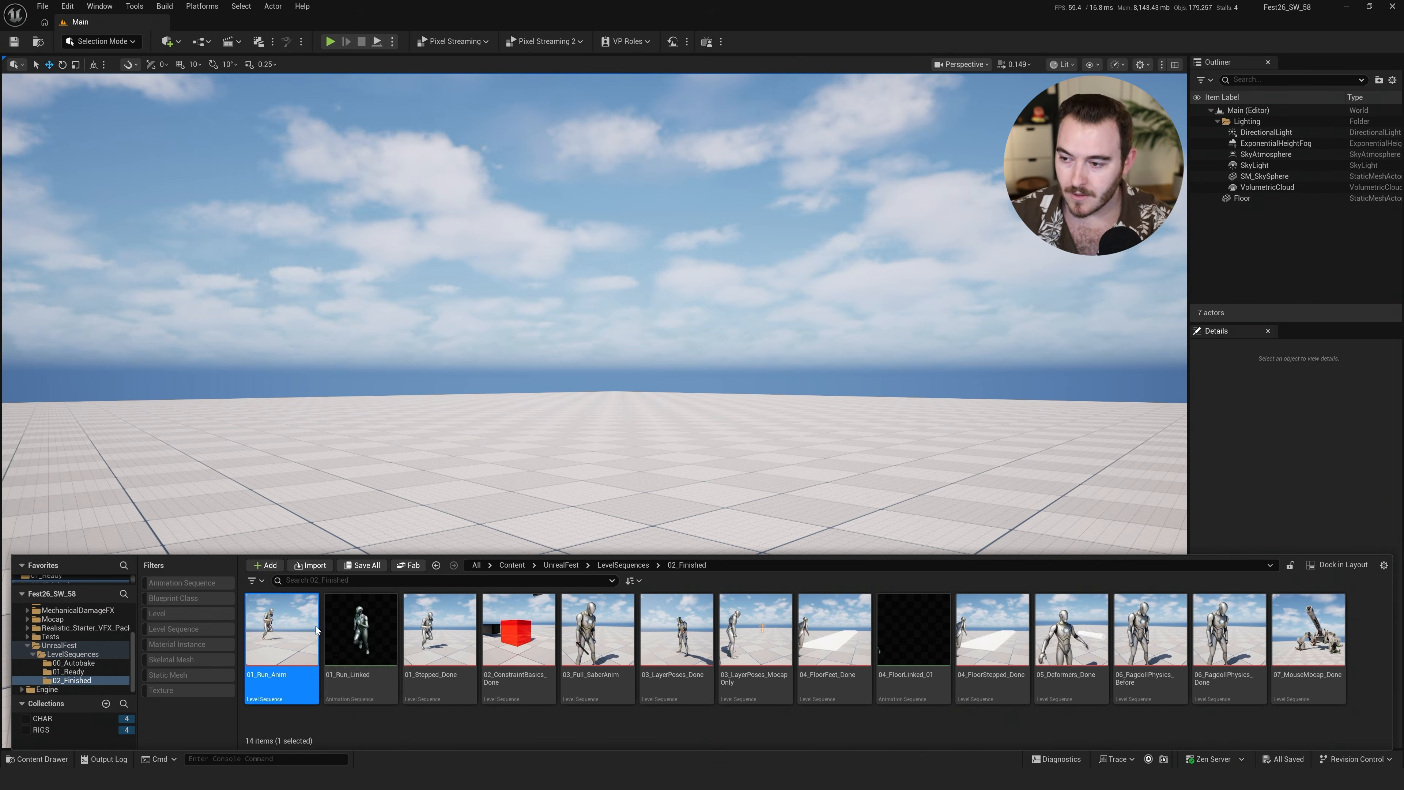
double_click(316, 639)
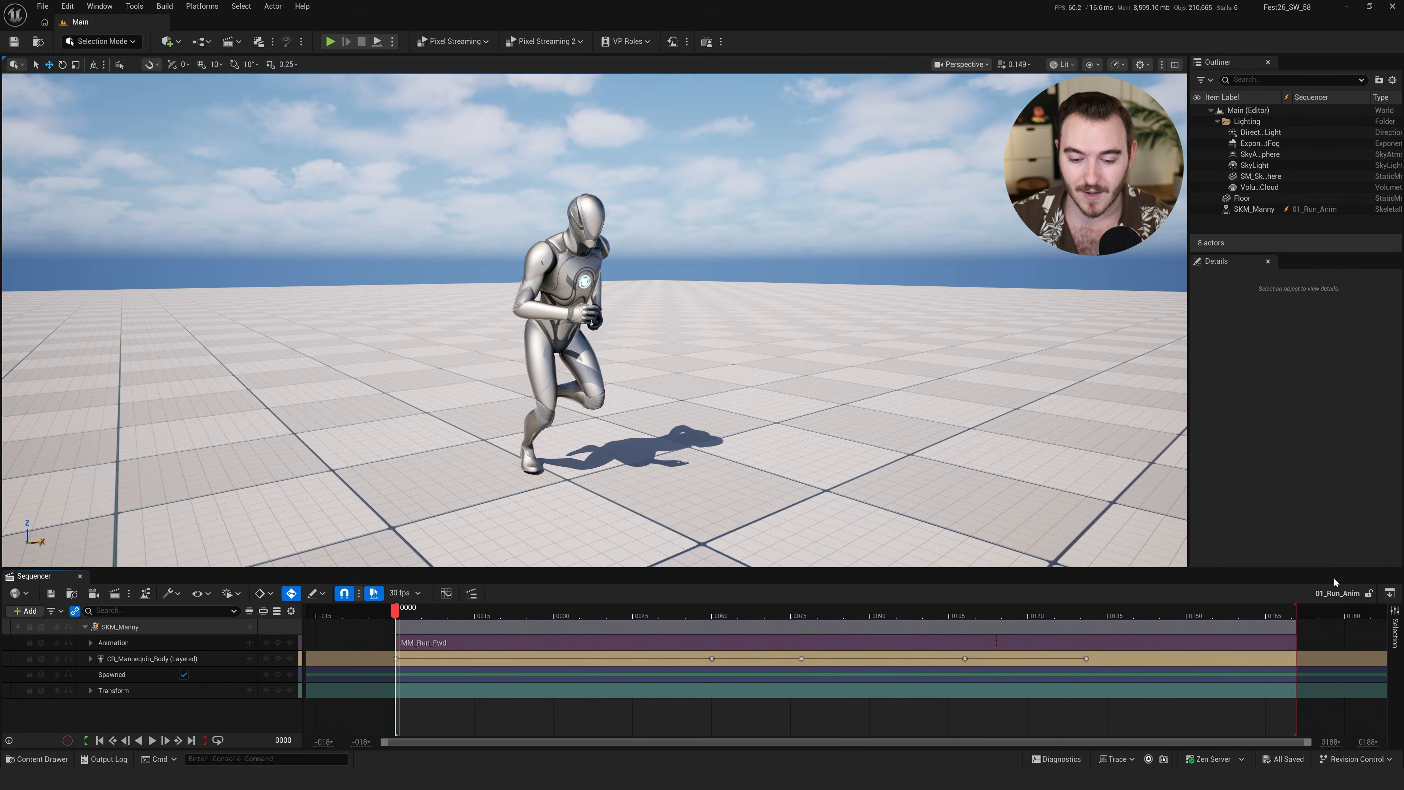
Play the run sequence while inspecting the SKM_Manny, Animation and CR_Mannequin_Body (Layered) tracks, and stop playback on the rig track
key("space")
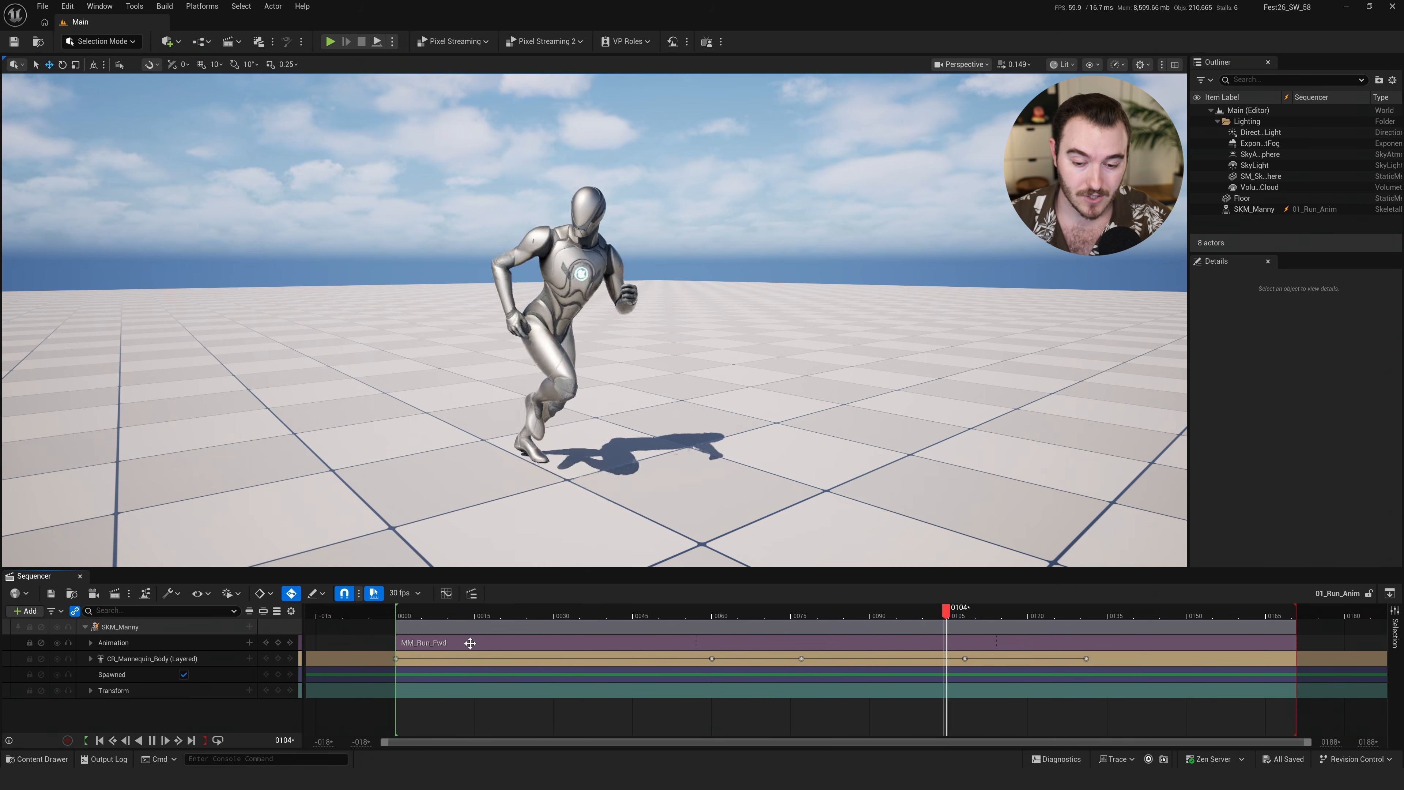
left_click(199, 627)
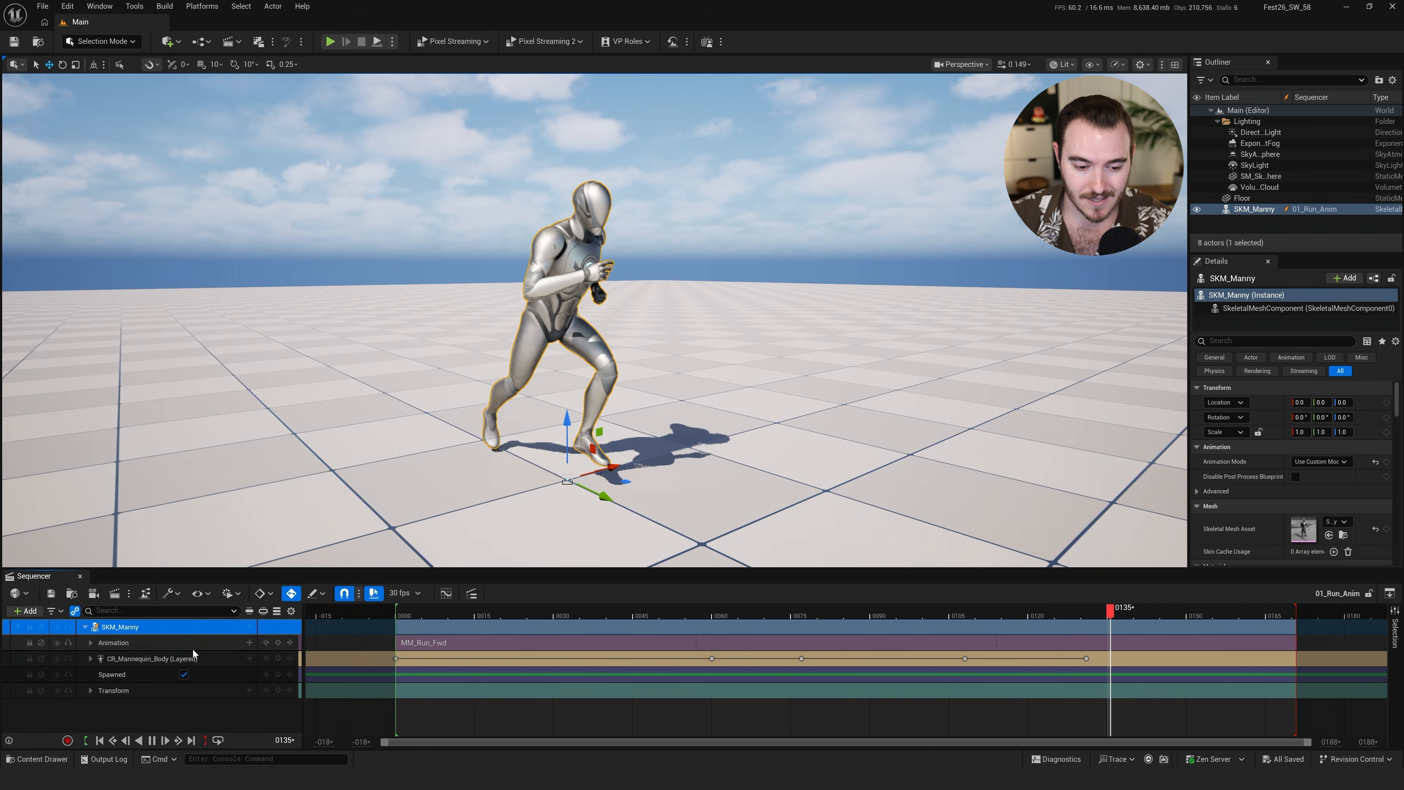
left_click(431, 644)
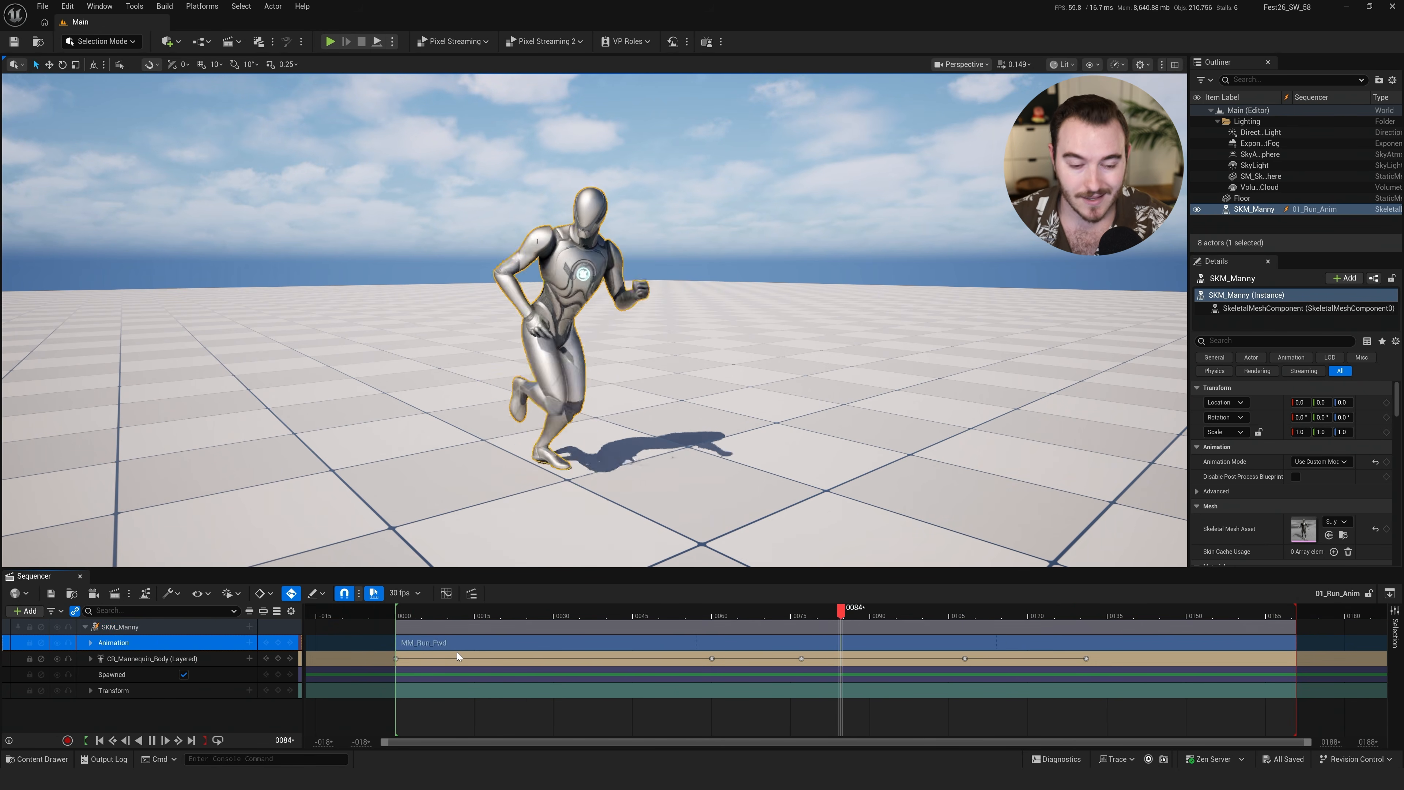
left_click(178, 658)
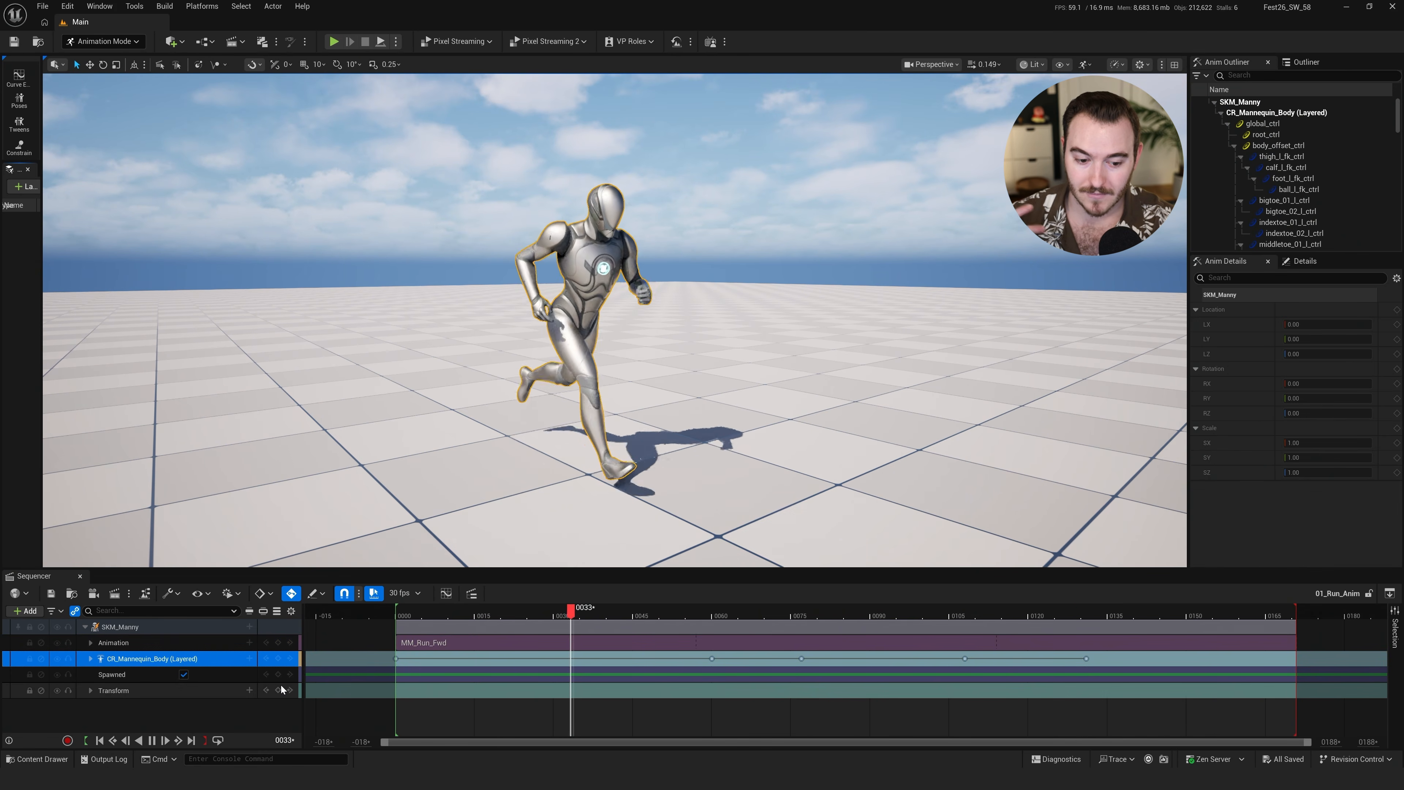
key("space")
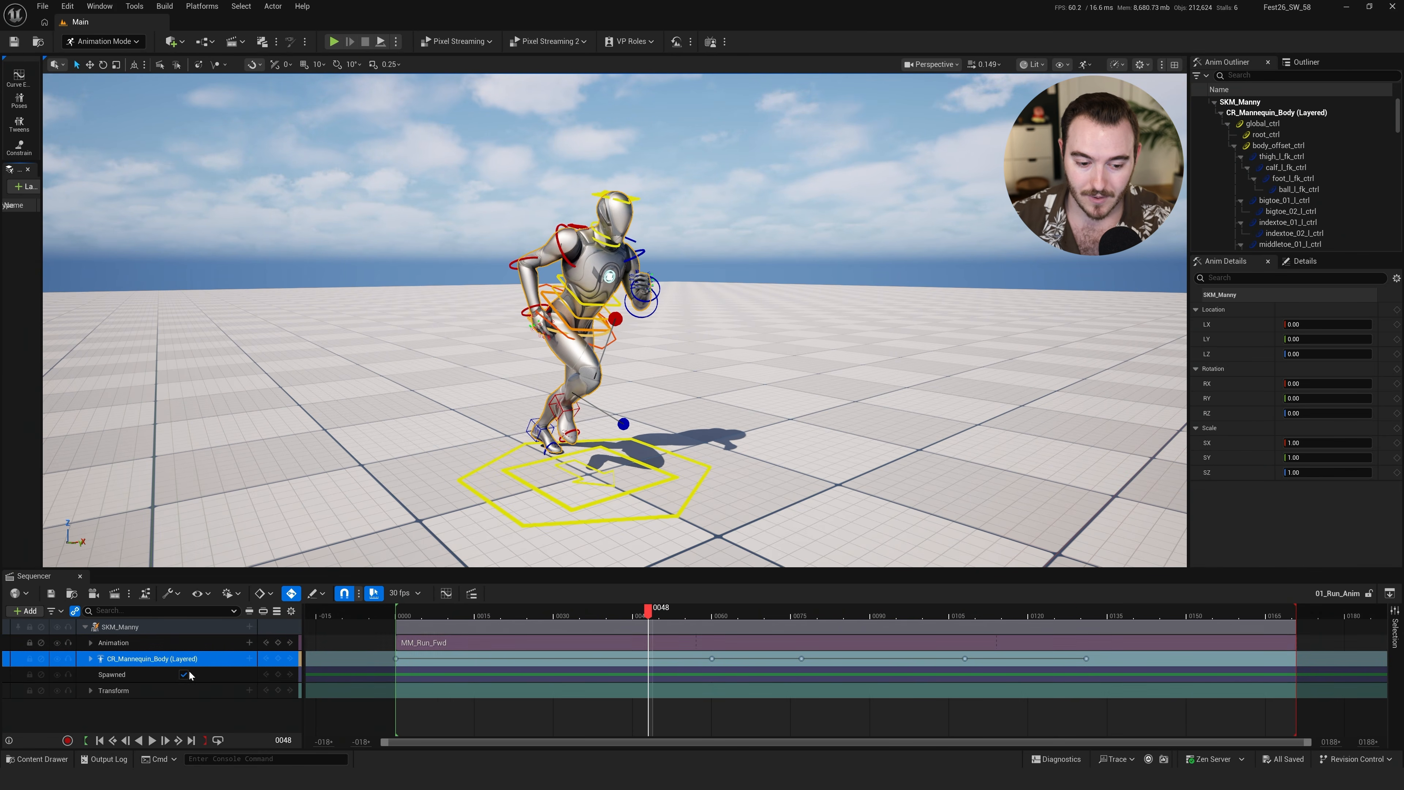
Expand the CR_Mannequin_Body (Layered) track and dock the Sequencer Curves editor beside the viewport
left_click(90, 658)
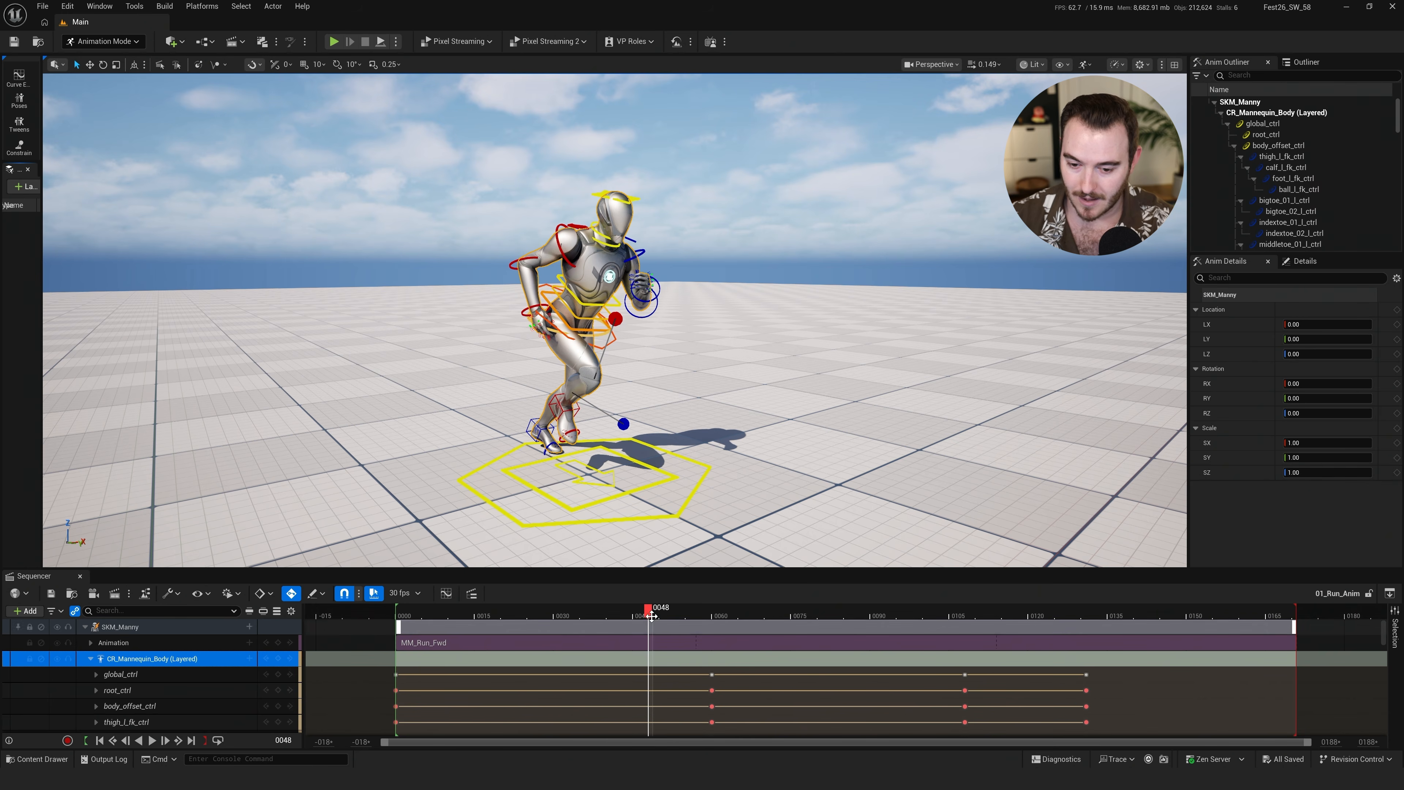
left_click(446, 593)
left_click_drag(691, 116, 973, 315)
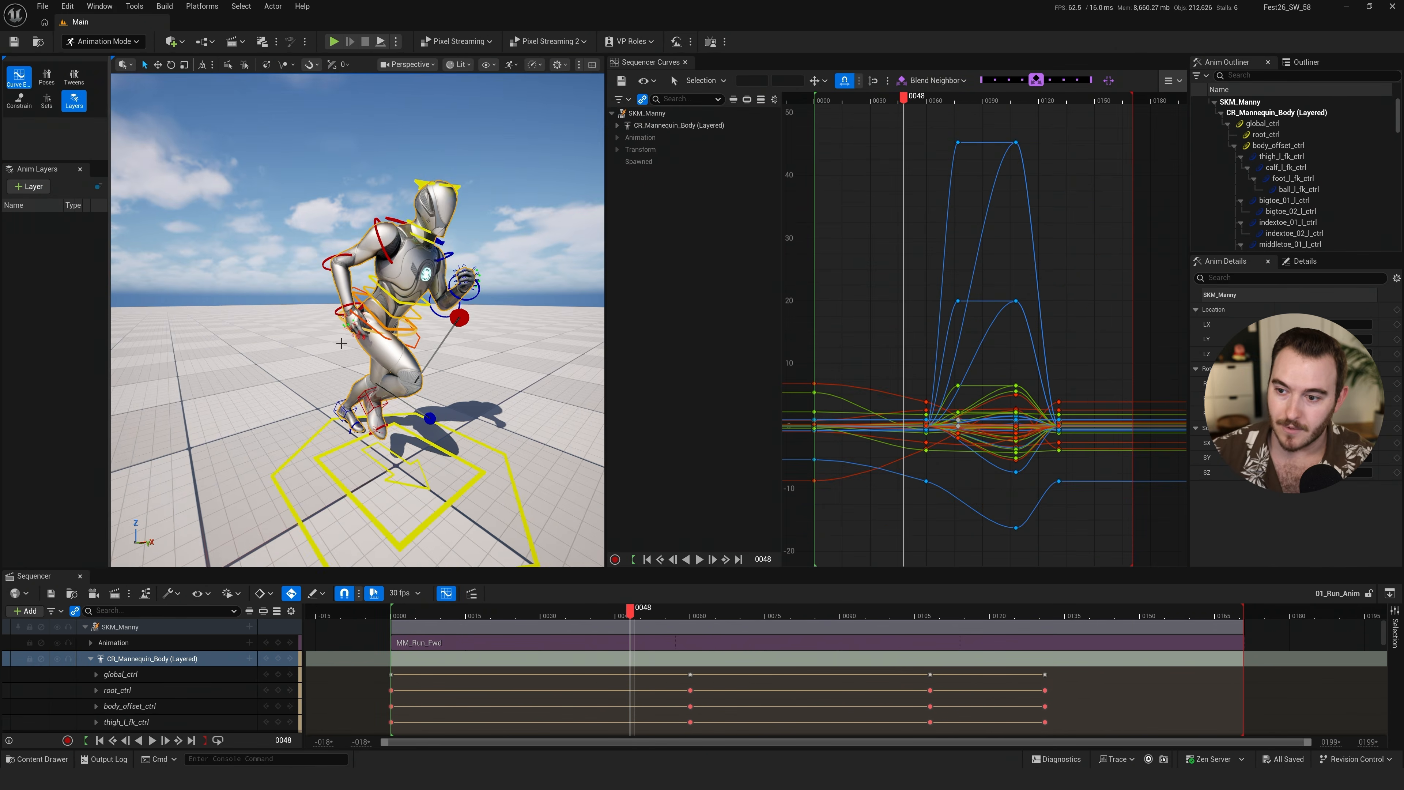
Play the layered run animation alongside its curves and scrub to frame 86
key("space")
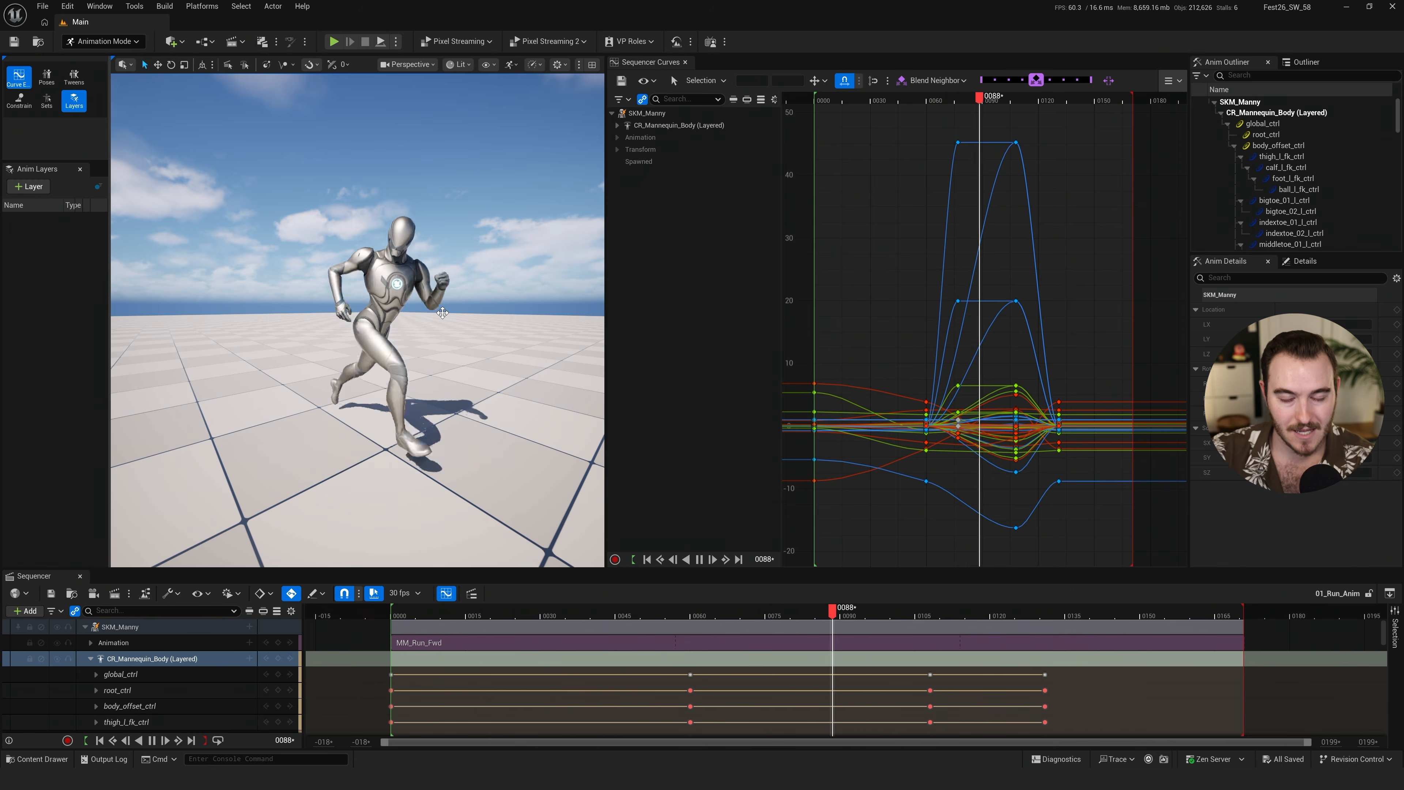
key("space")
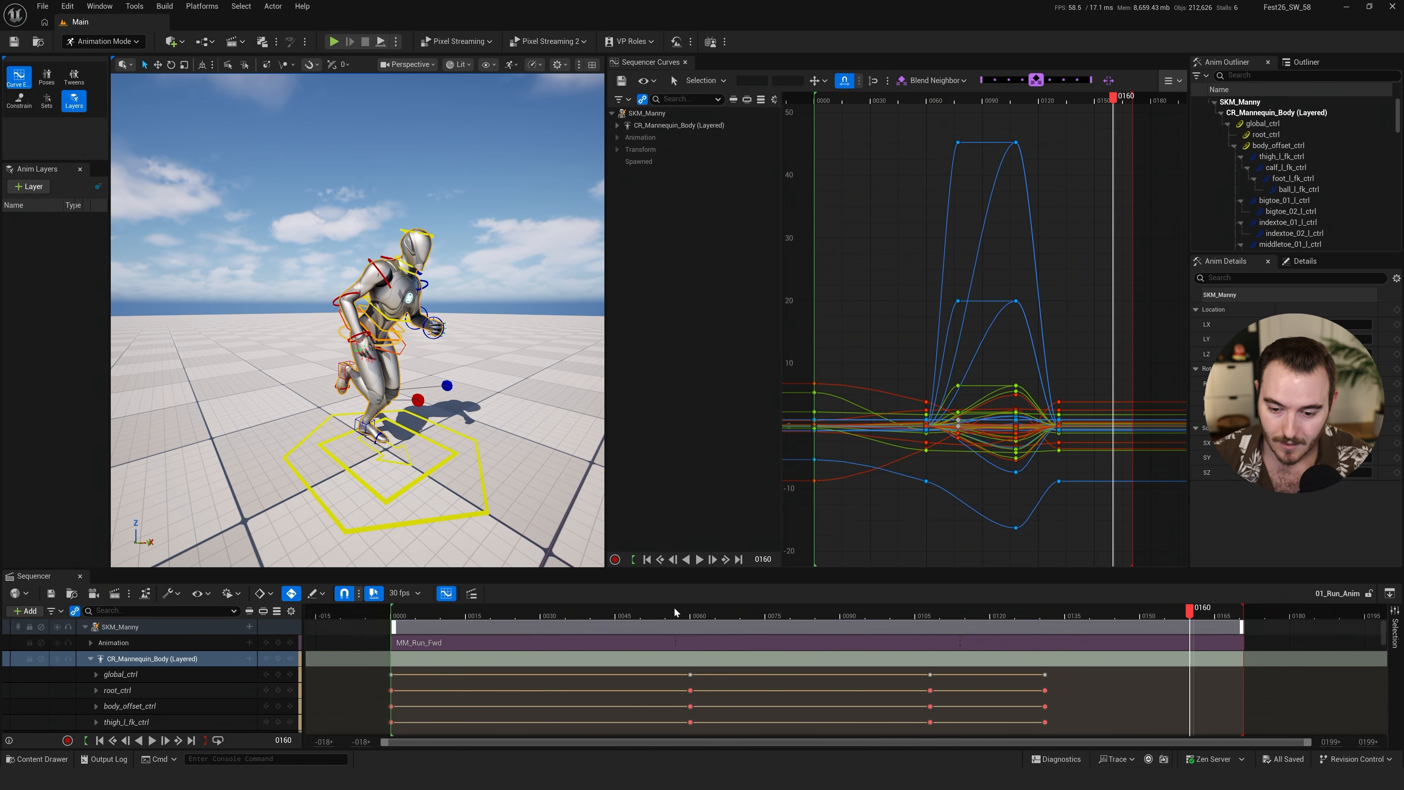
left_click_drag(666, 611, 825, 618)
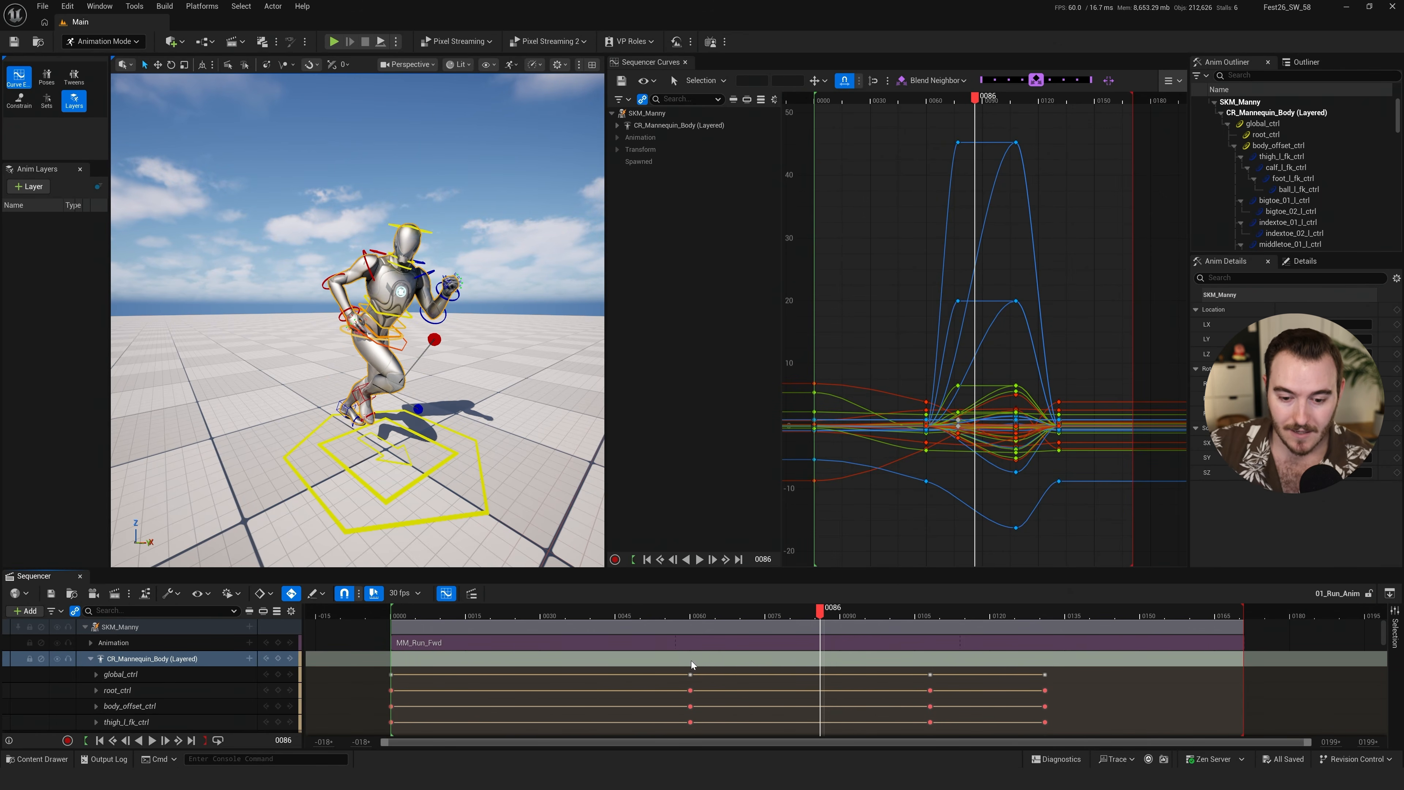
Collapse the CR_Mannequin_Body (Layered) track, clear the selection and scrub the sequence to frame 75
left_click(91, 658)
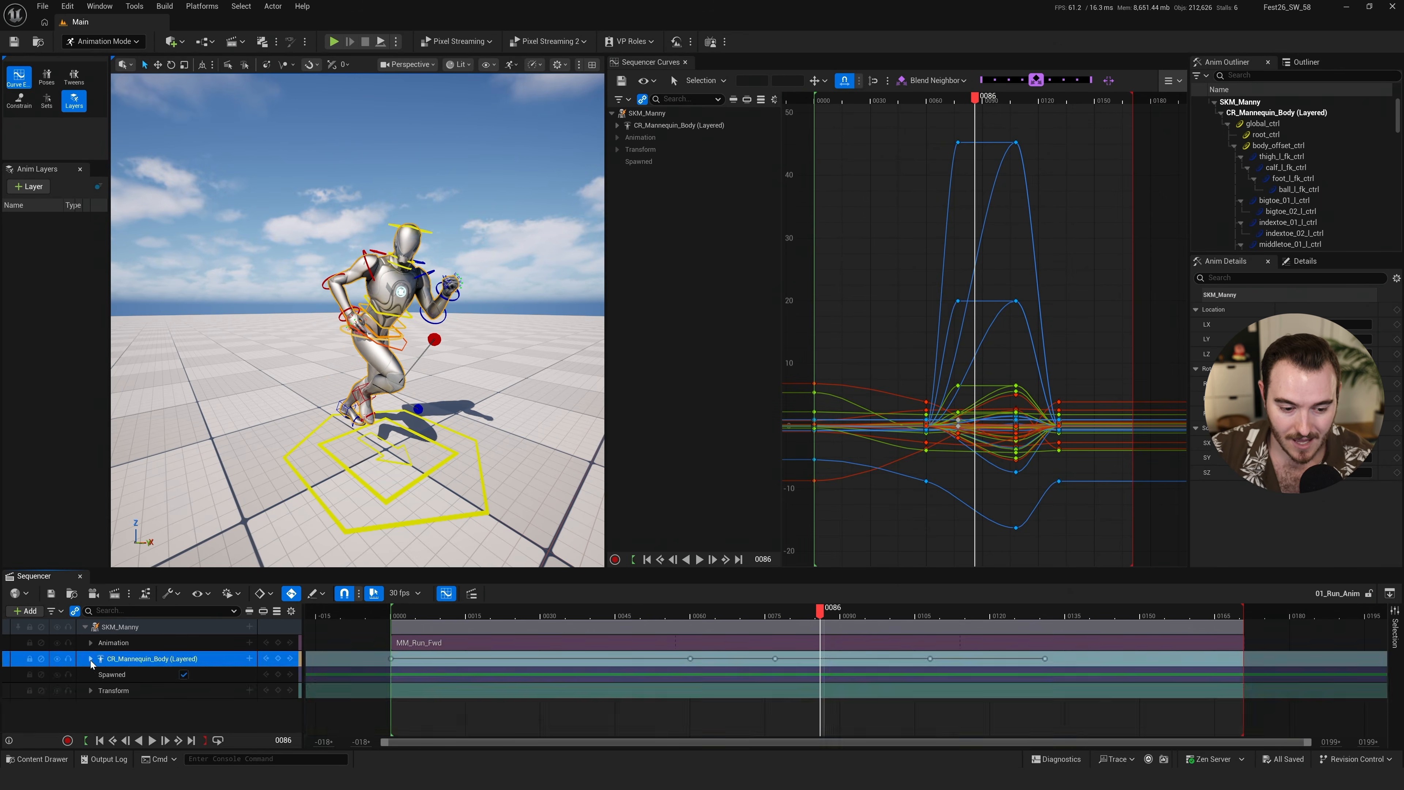
left_click(214, 725)
scroll(614, 684, "up", 1, "ctrl")
key("ctrl+space")
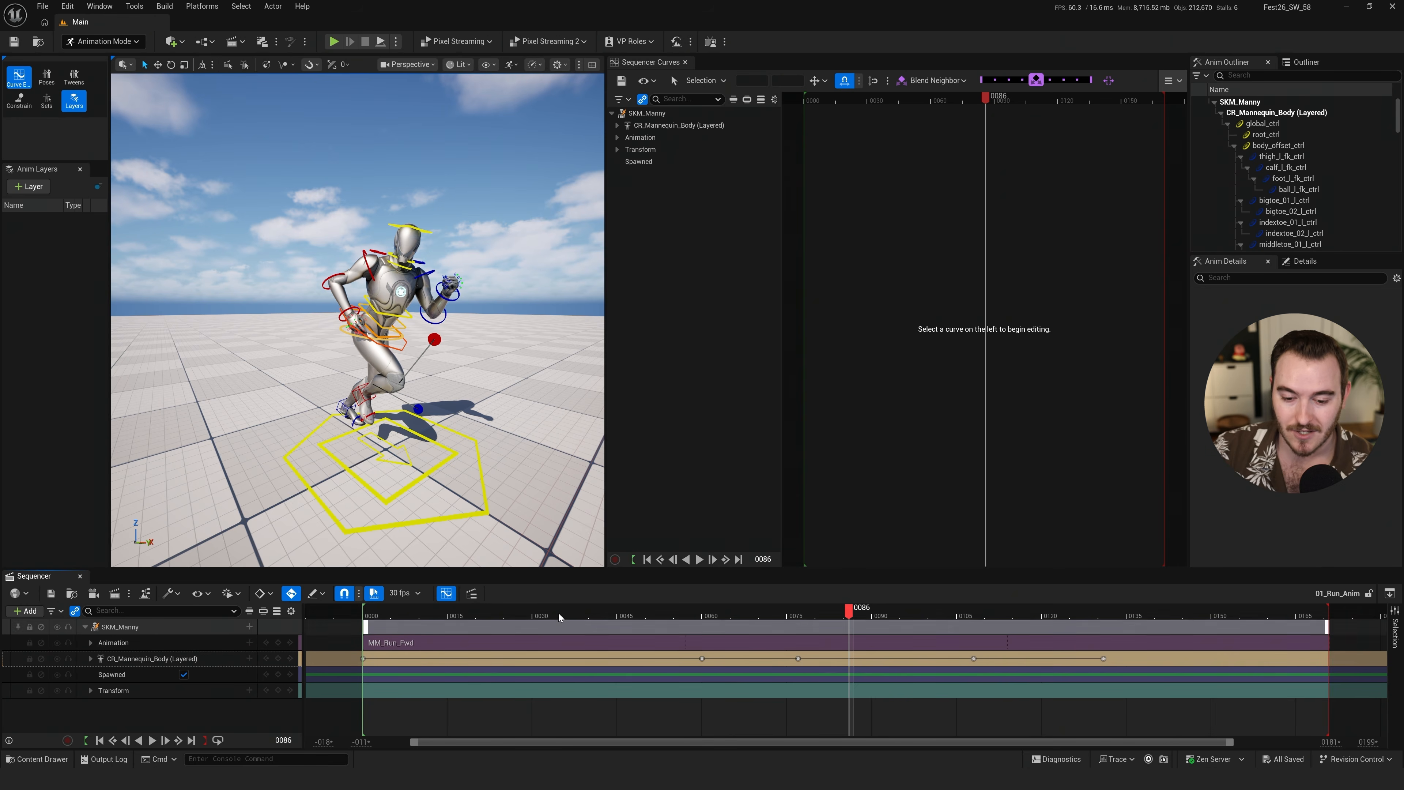
left_click(487, 615)
left_click_drag(485, 615, 782, 635)
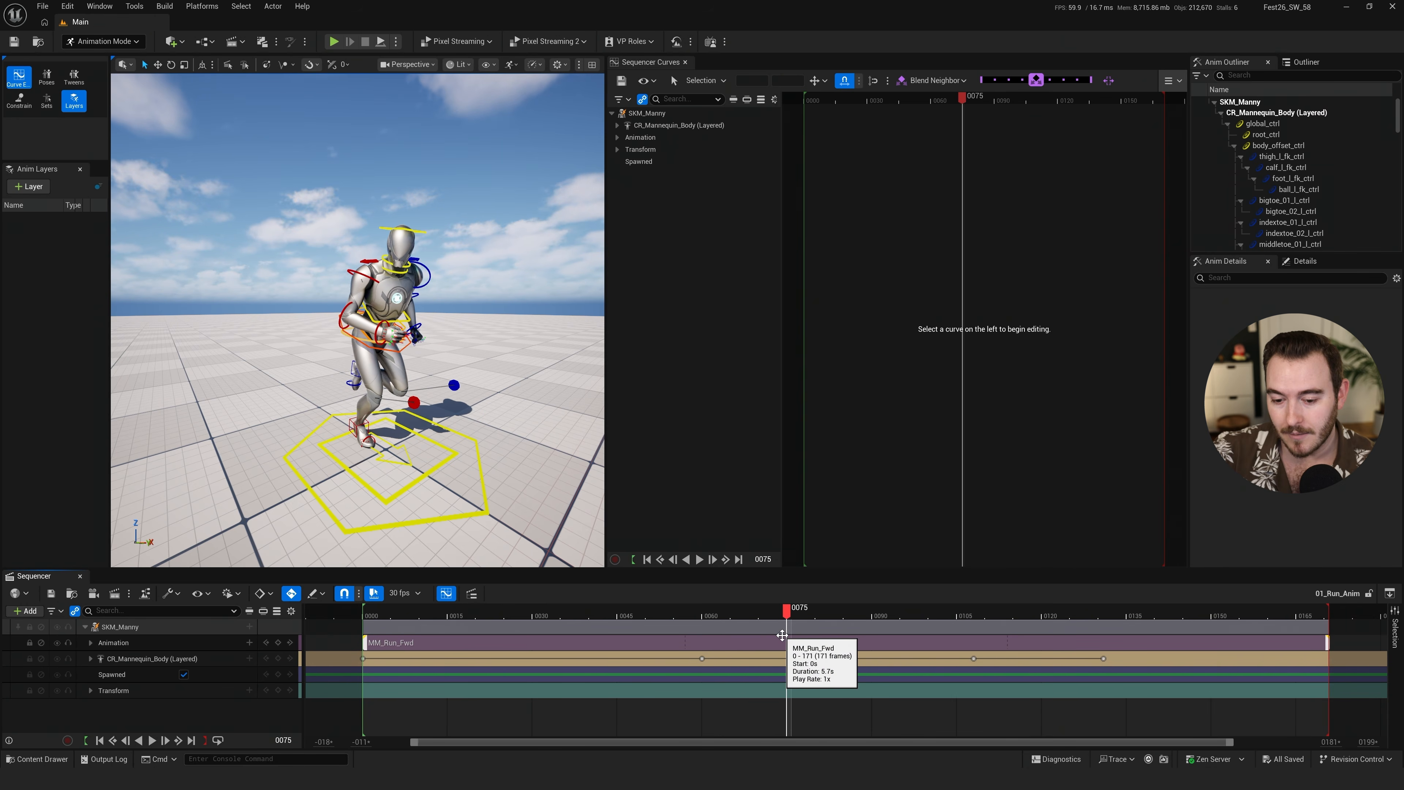
Open the 01_Run_Linked animation sequence, view the running character from another angle, and close its editor
key("ctrl+space")
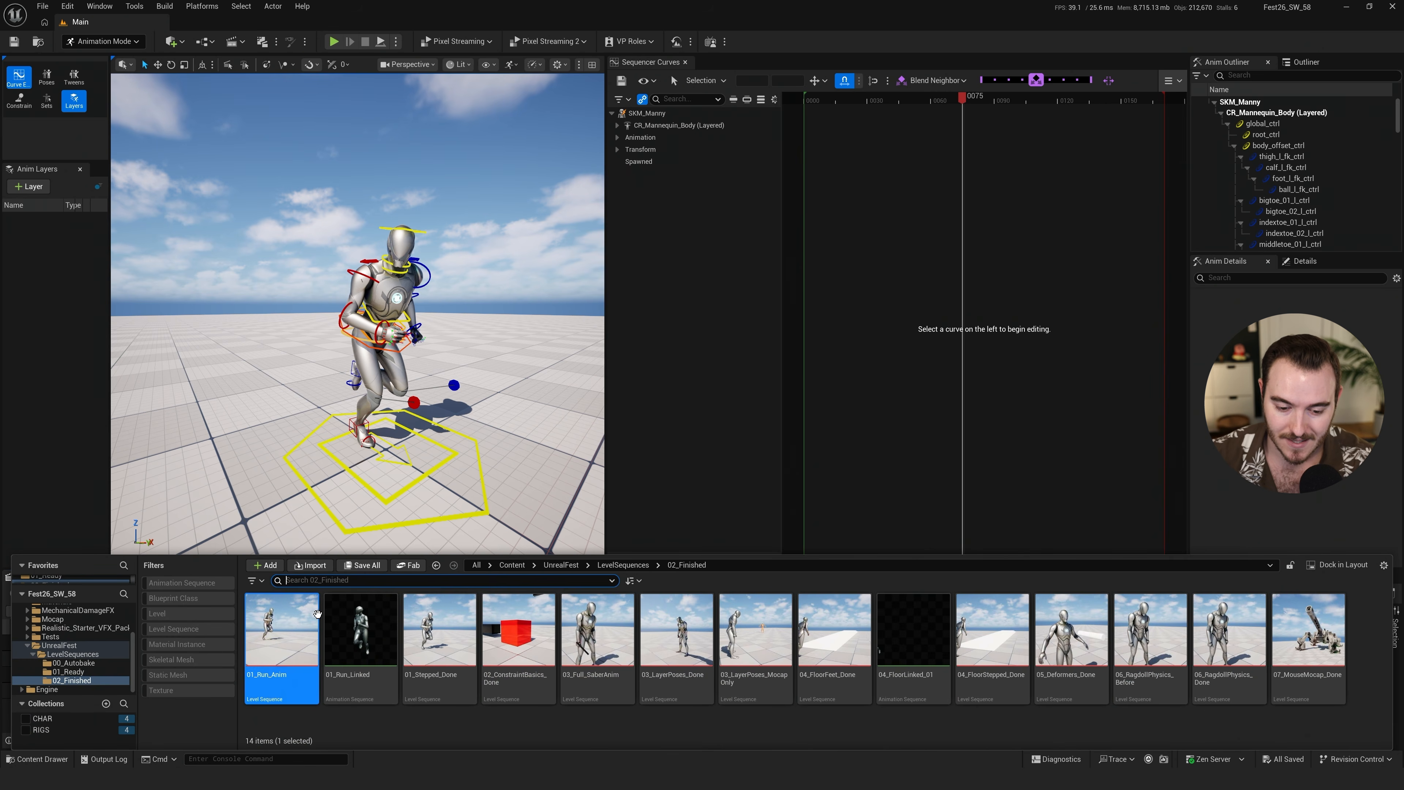
double_click(361, 631)
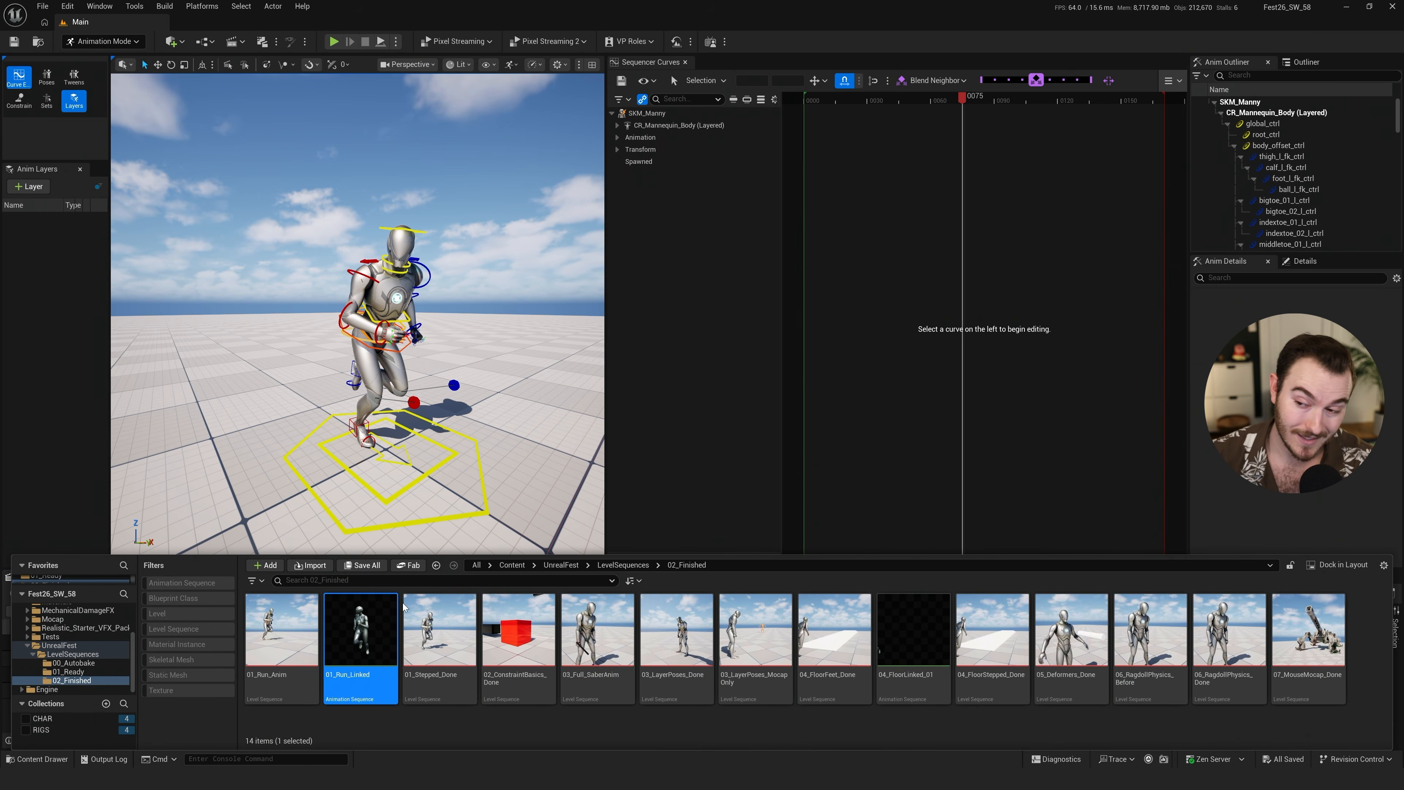
left_click_drag(183, 118, 236, 90)
left_click_drag(130, 102, 752, 1)
mouse_move(729, 406)
right_mouse_down()
mouse_move(790, 409)
mouse_move(730, 407)
right_mouse_up()
left_click_drag(658, 313, 724, 349, "alt")
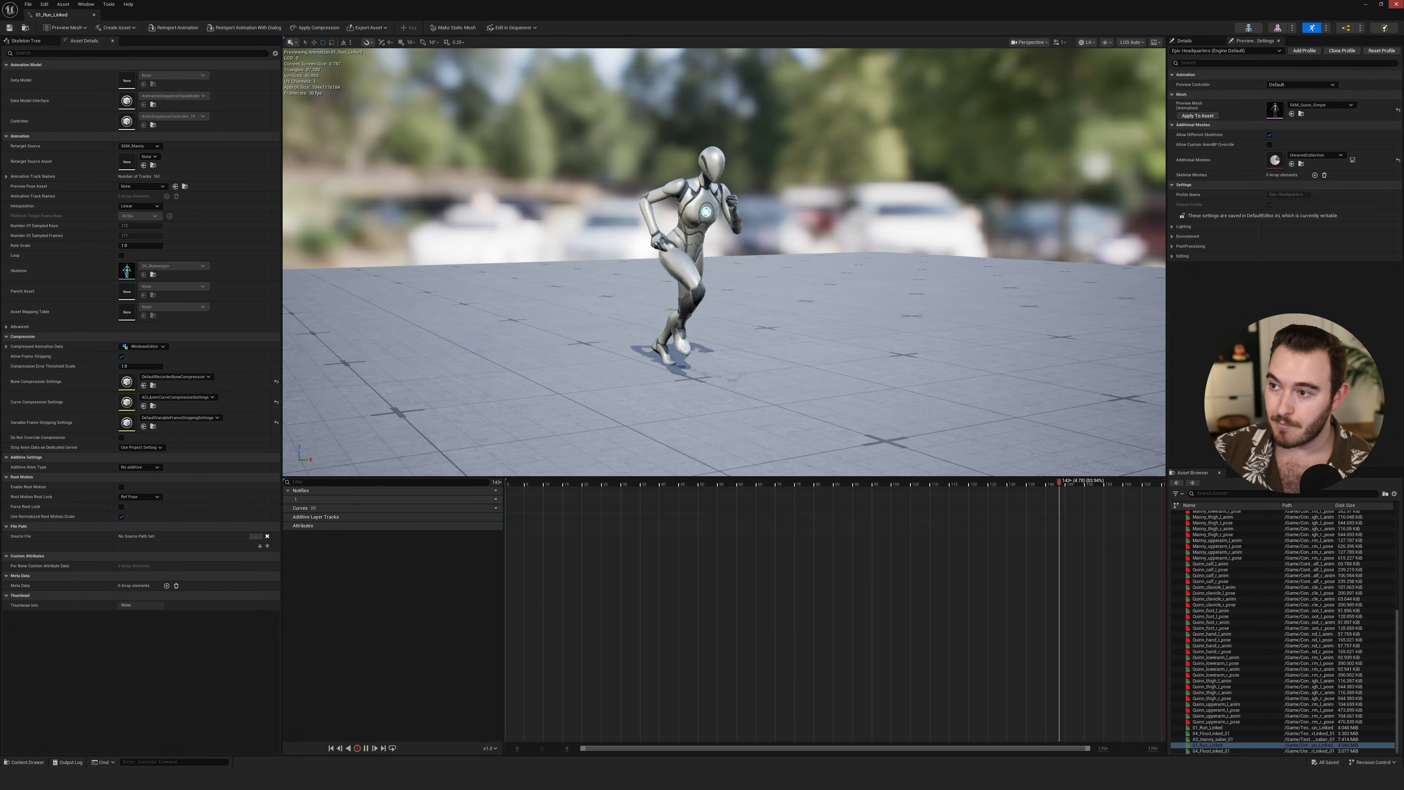
left_click(1391, 4)
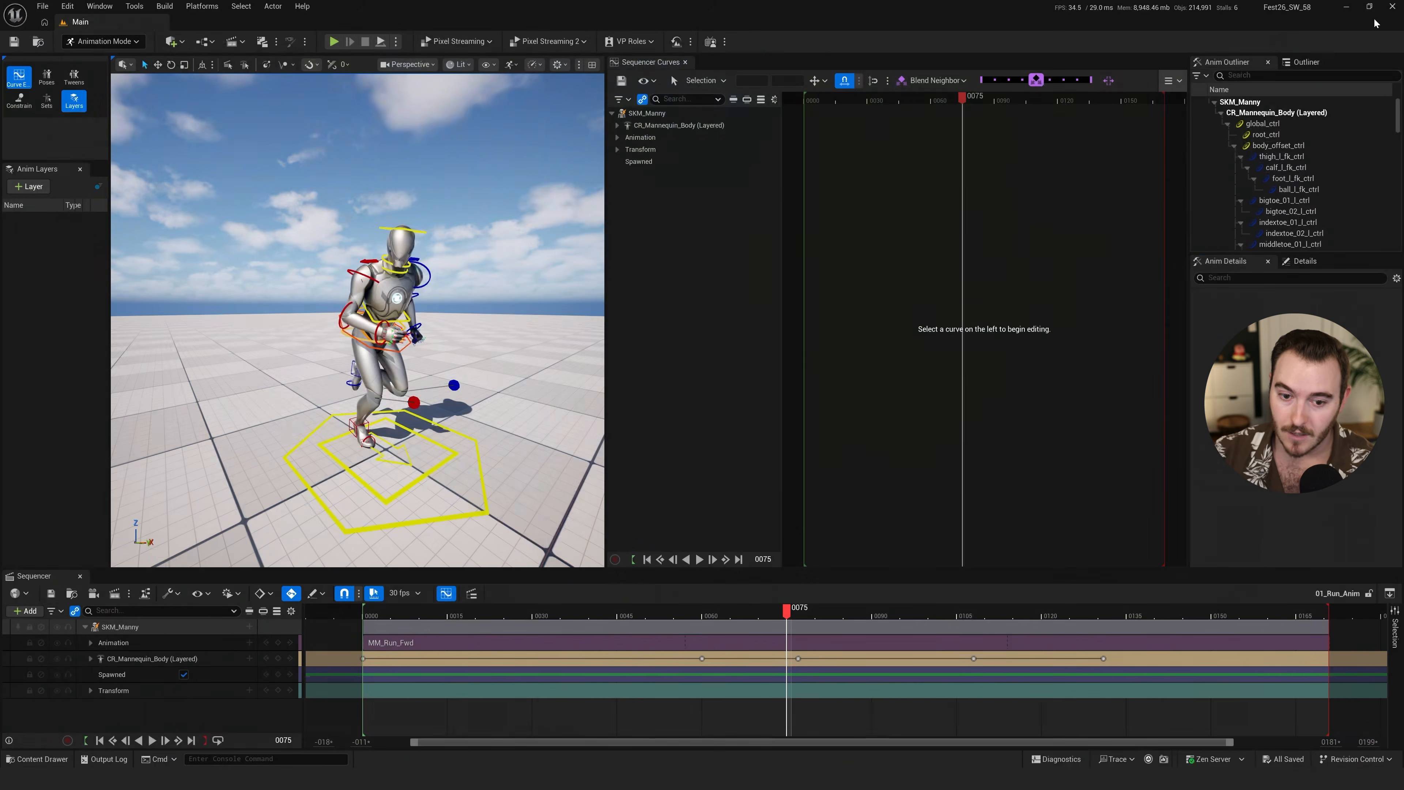
Open the 01_Stepped_Done level sequence from 02_Finished and enlarge the Sequencer area
key("ctrl+space")
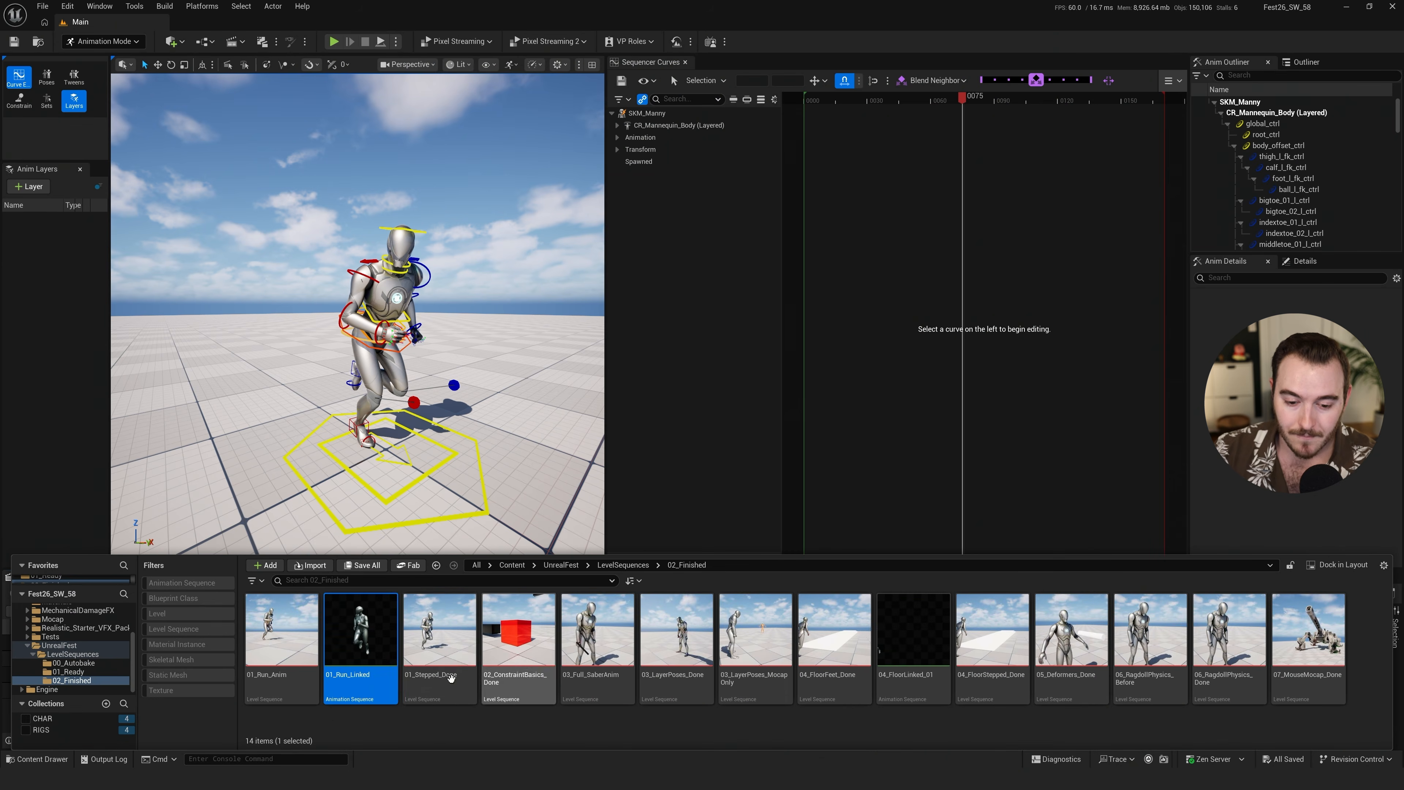
left_click(442, 645)
double_click(443, 648)
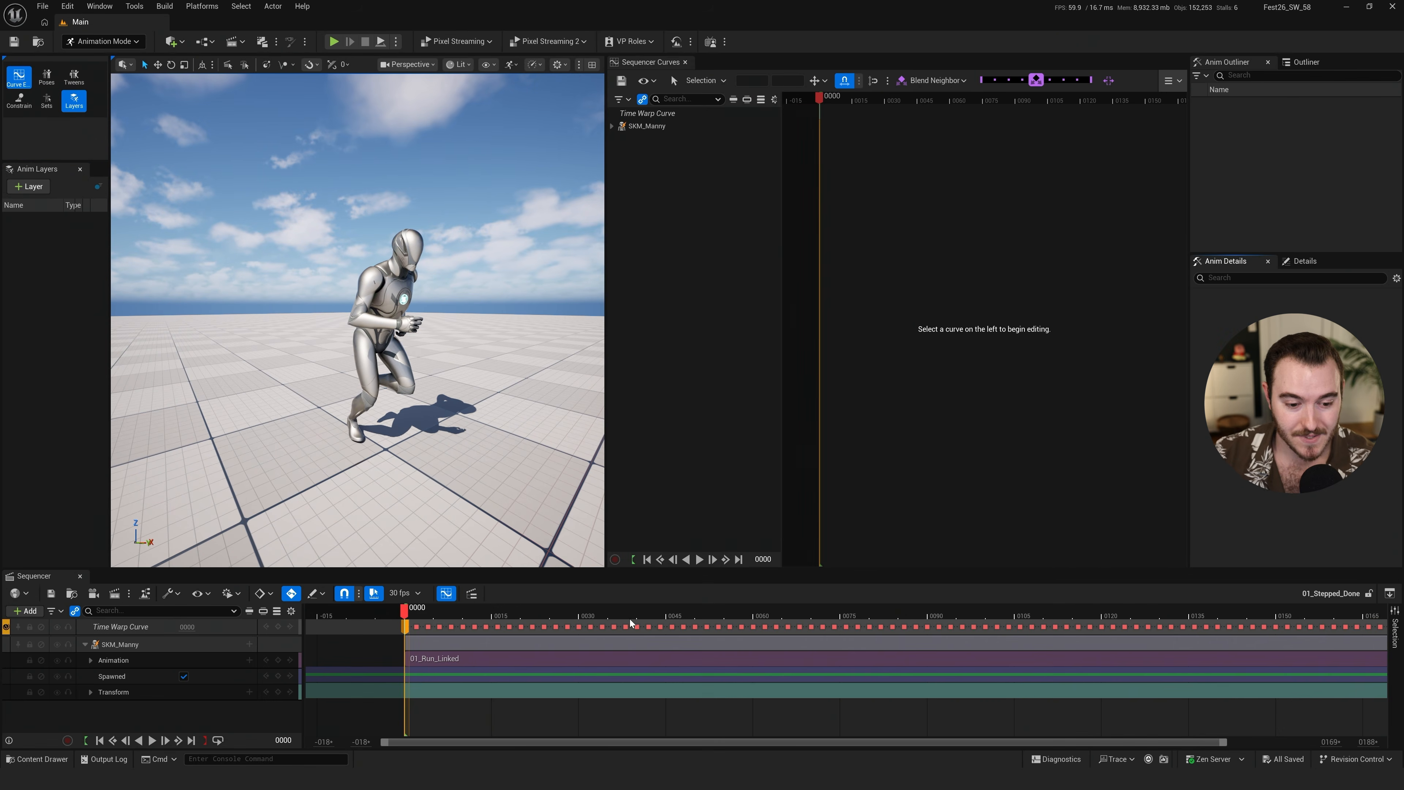
left_click_drag(499, 570, 500, 509)
Inspect SKM_Manny's 01_Run_Linked animation section and compare it with the matching asset in the 02_Finished folder
left_click(164, 584)
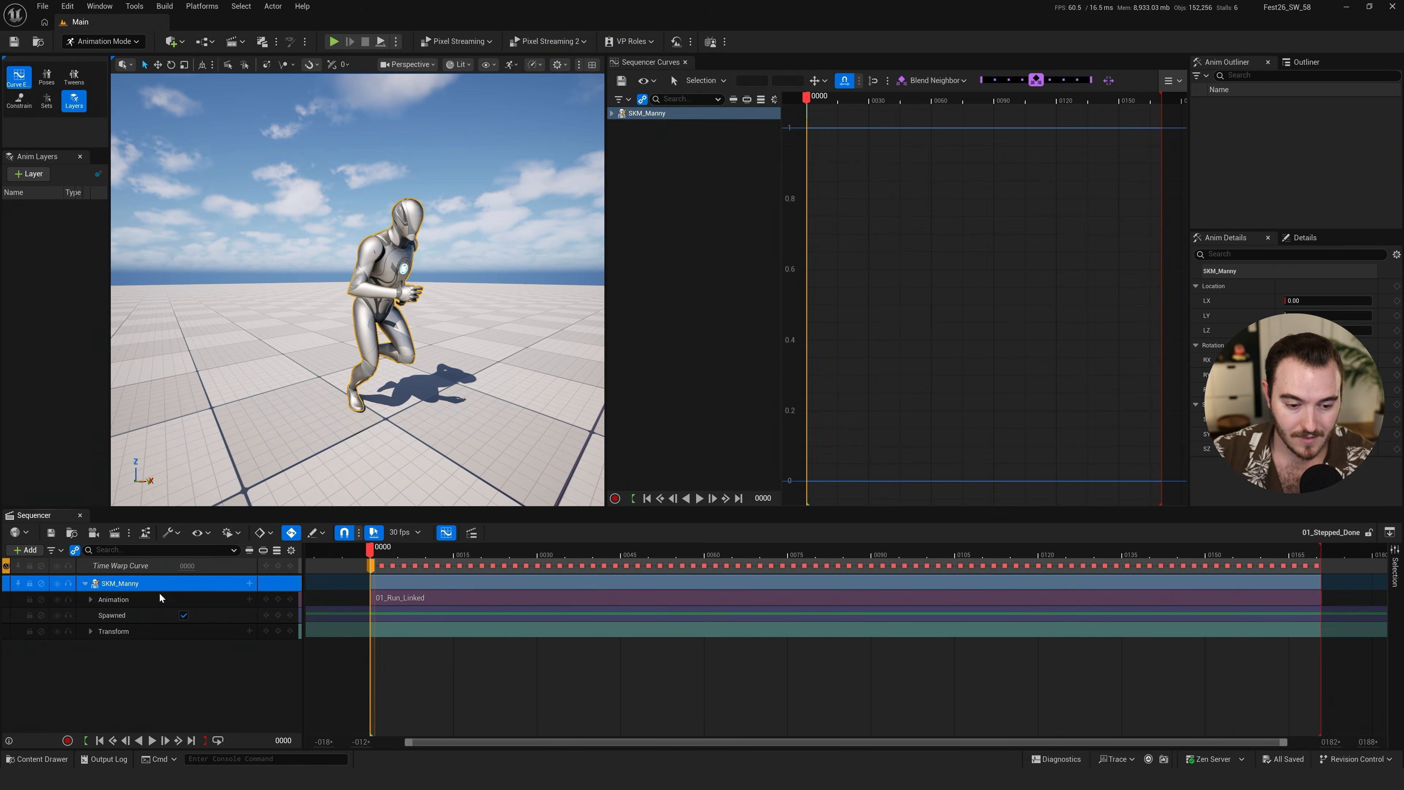
key("ctrl+space")
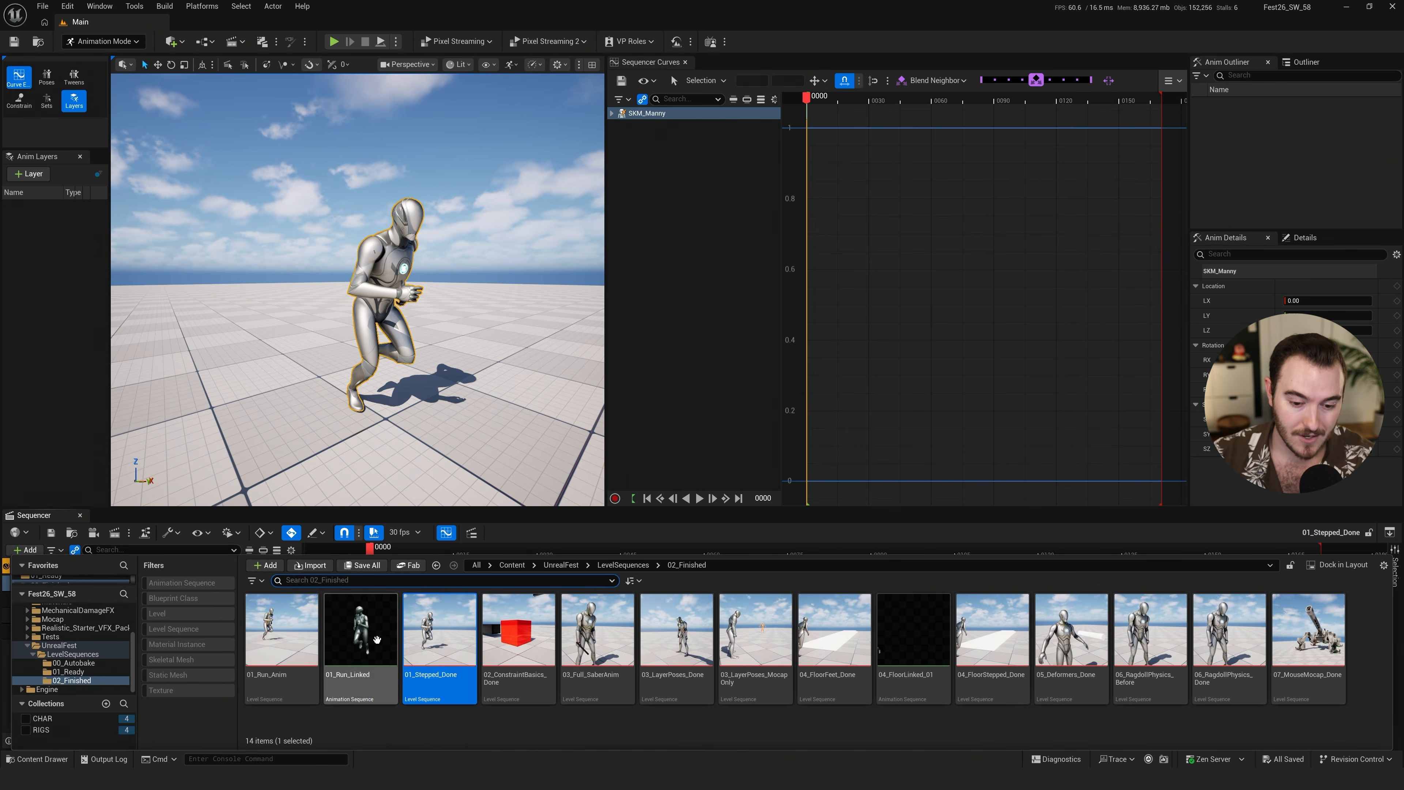
key("ctrl+space")
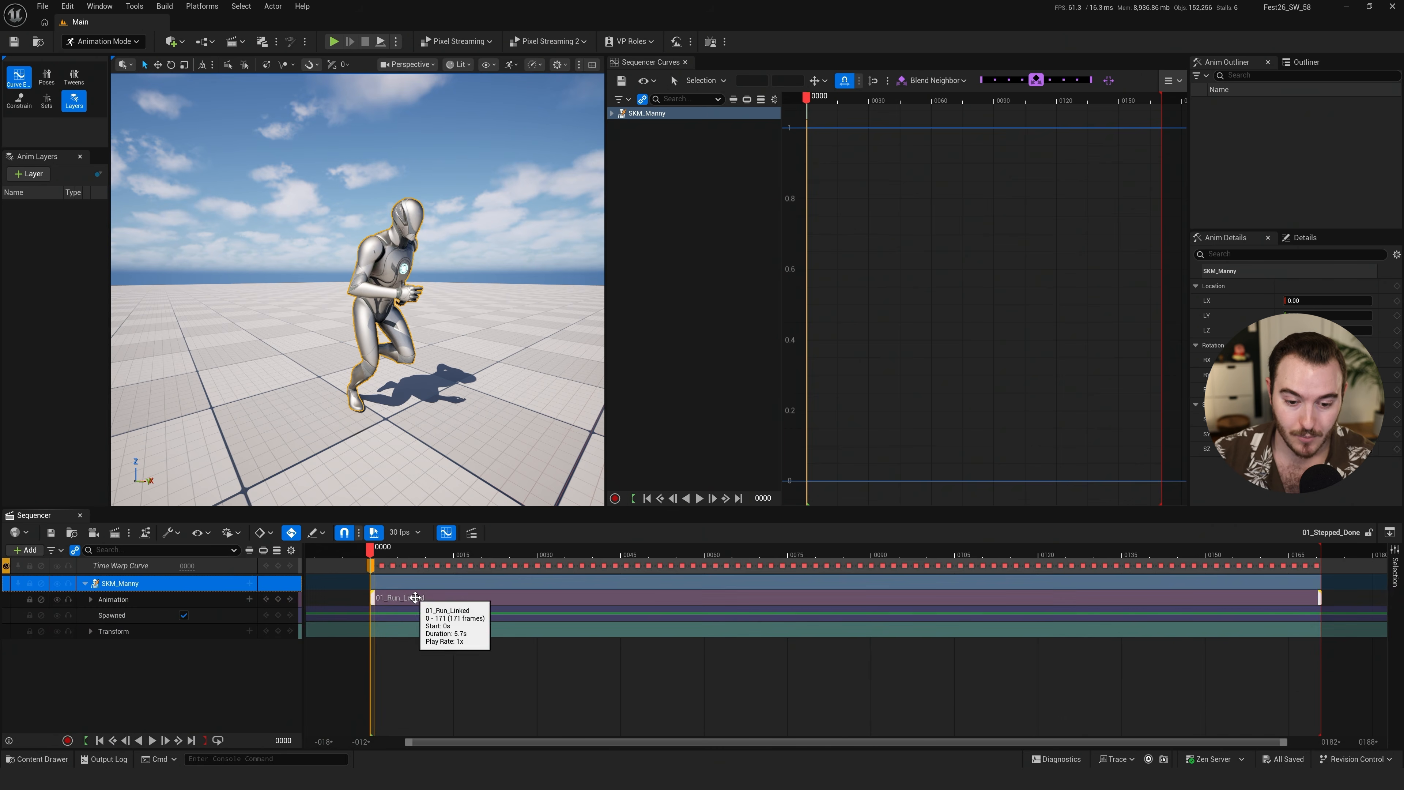
left_click(406, 597)
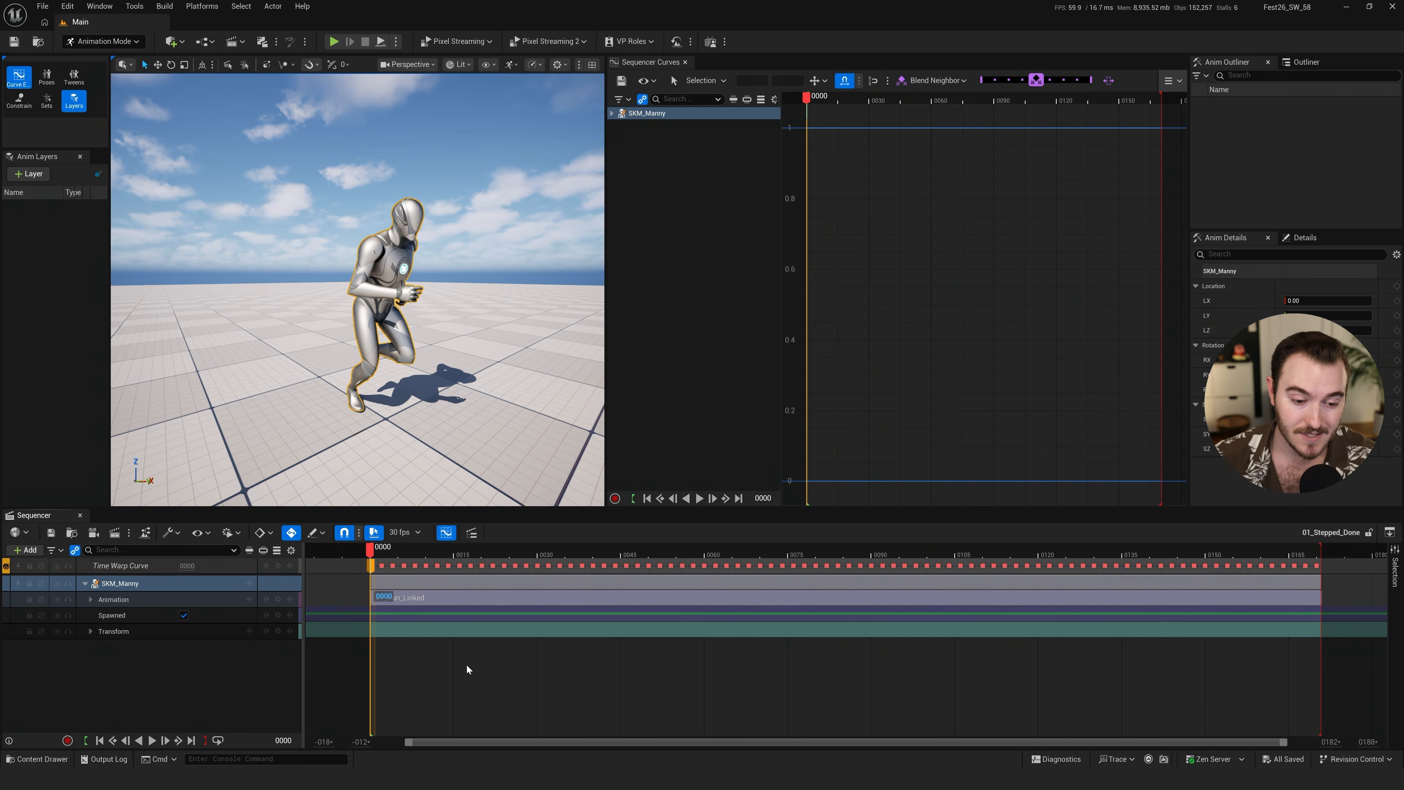
Examine the Time Warp Curve's stepped keys up close, play the stepped animation, and return to frame 0
left_click(157, 565)
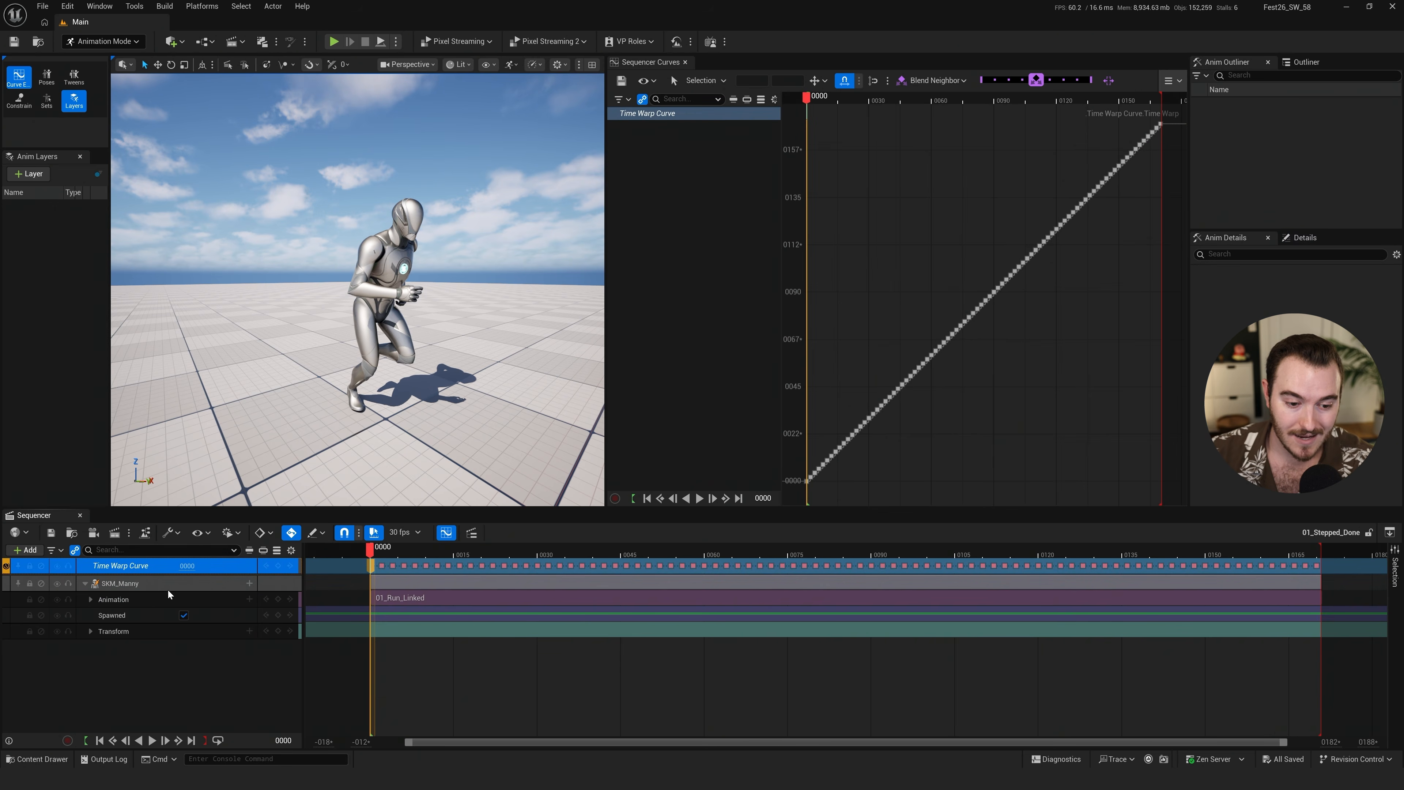
scroll(1014, 366, "up", 6)
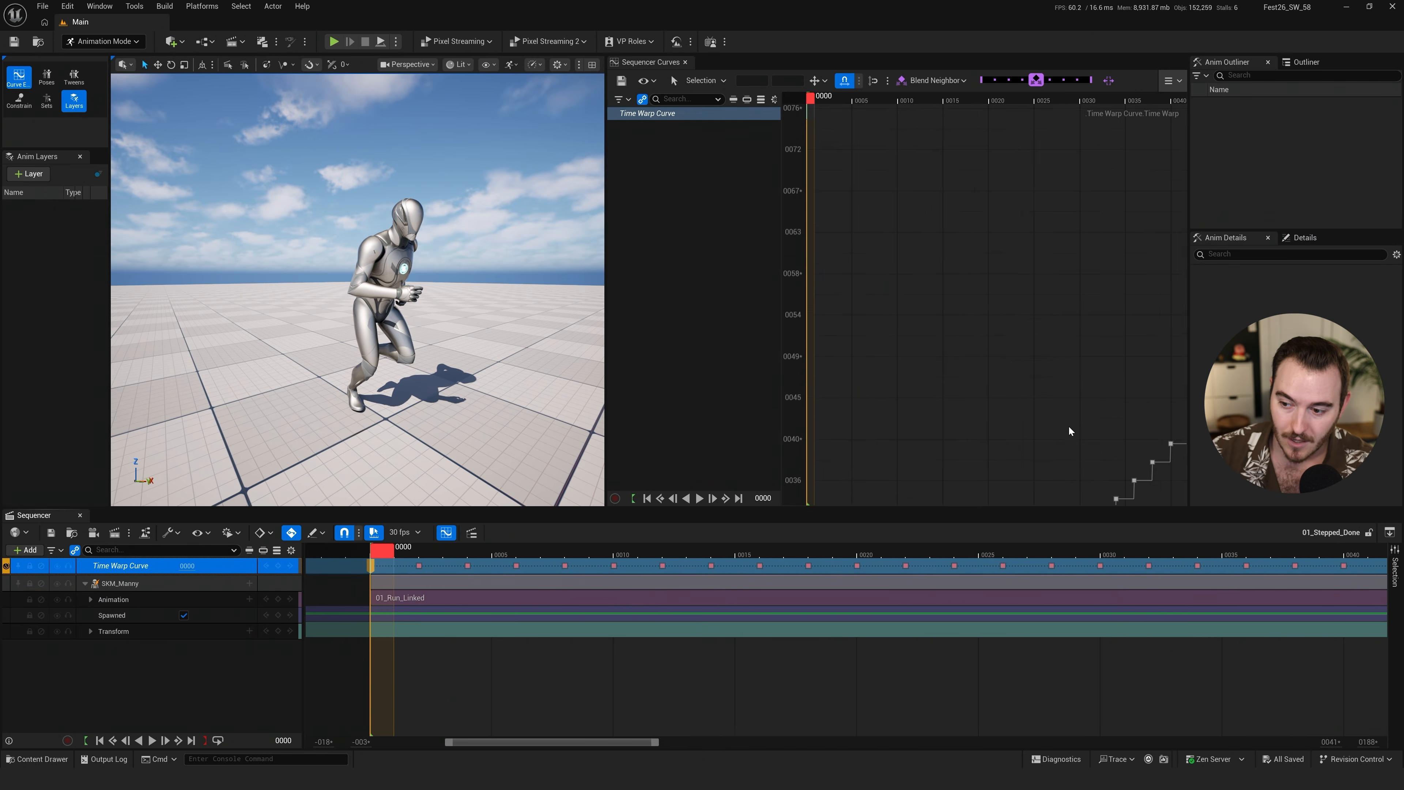
left_click(1056, 407)
key("space")
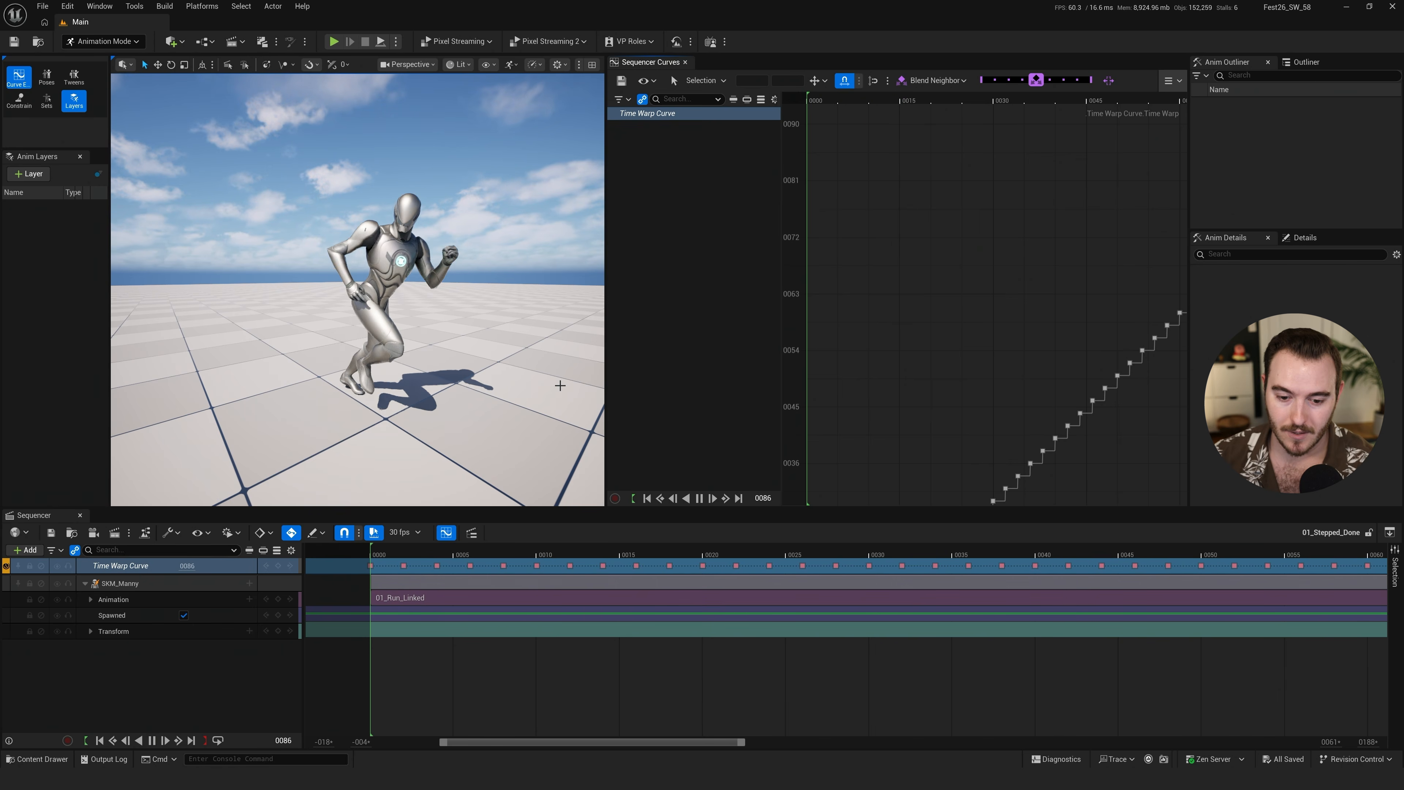
left_click(690, 664)
key("f")
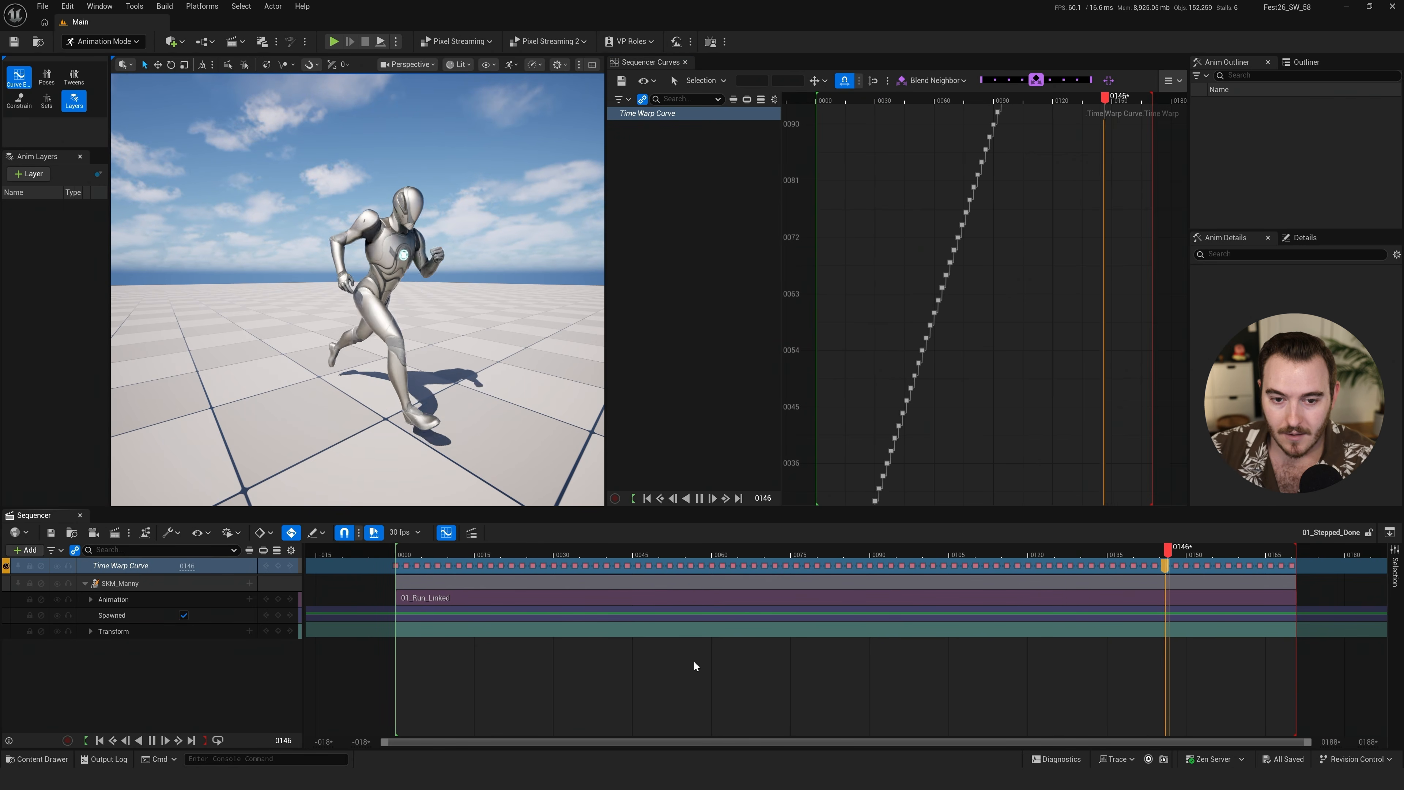
key("space")
left_click_drag(532, 554, 259, 557)
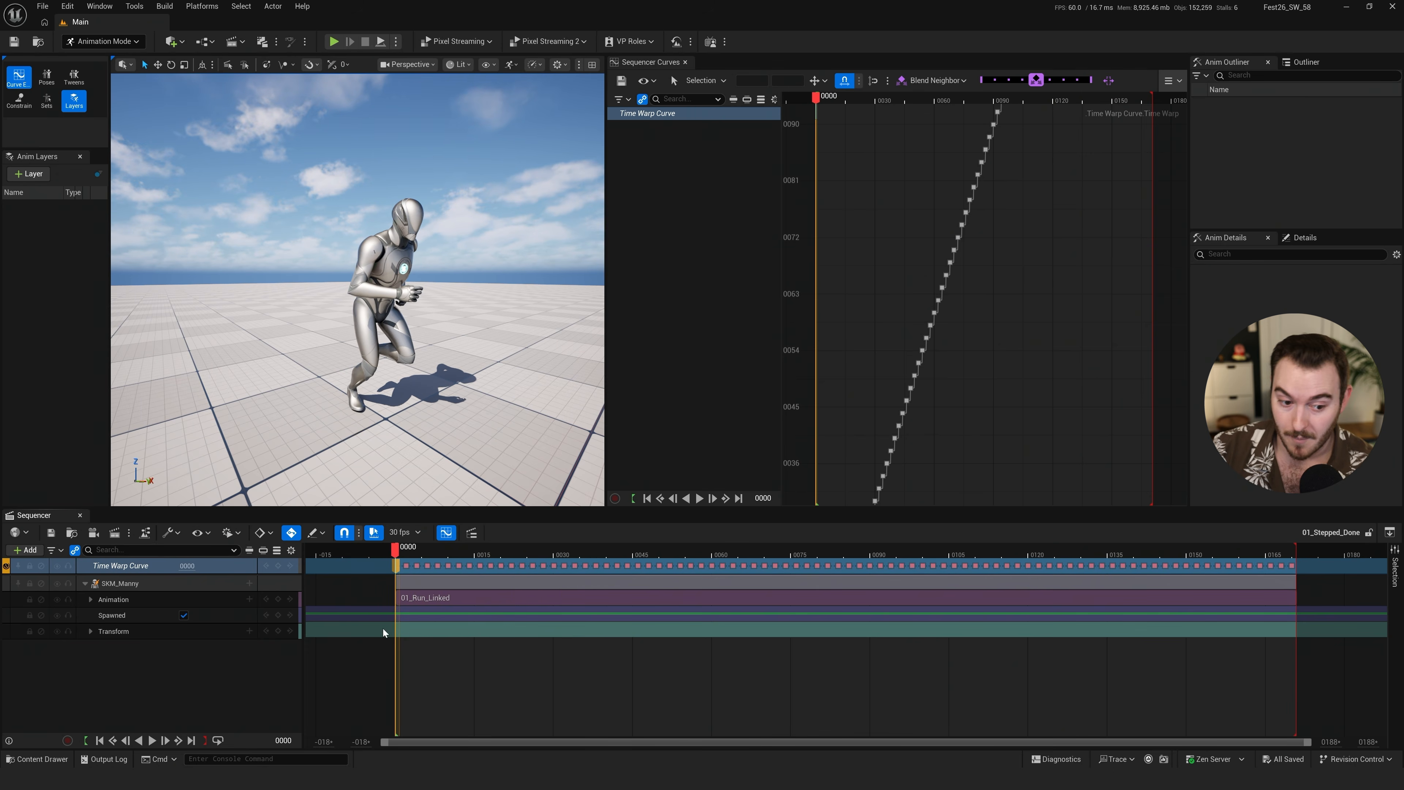
Close the stepped sequence and browse to the LevelSequences/01_Ready folder
left_click(80, 516)
key("ctrl+space")
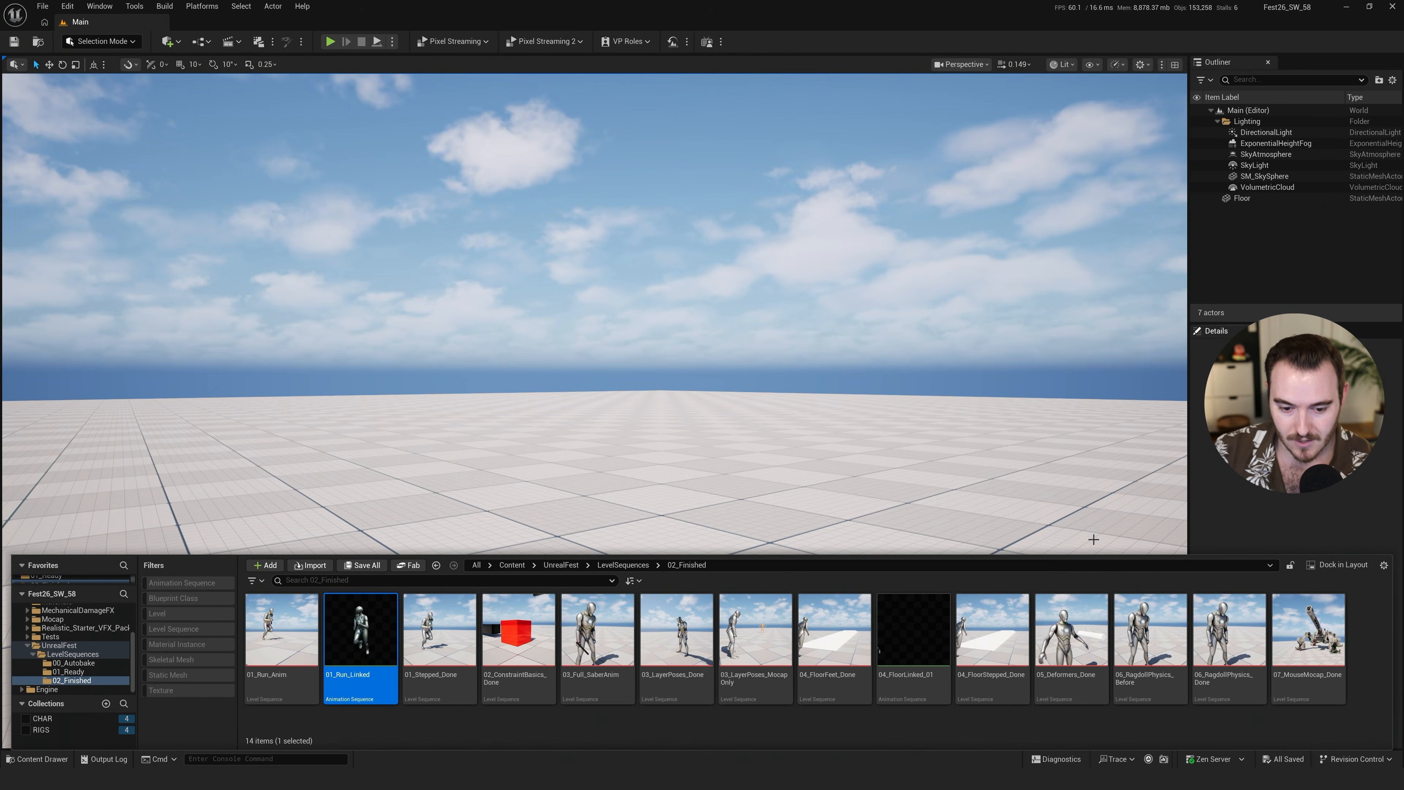
left_click(611, 565)
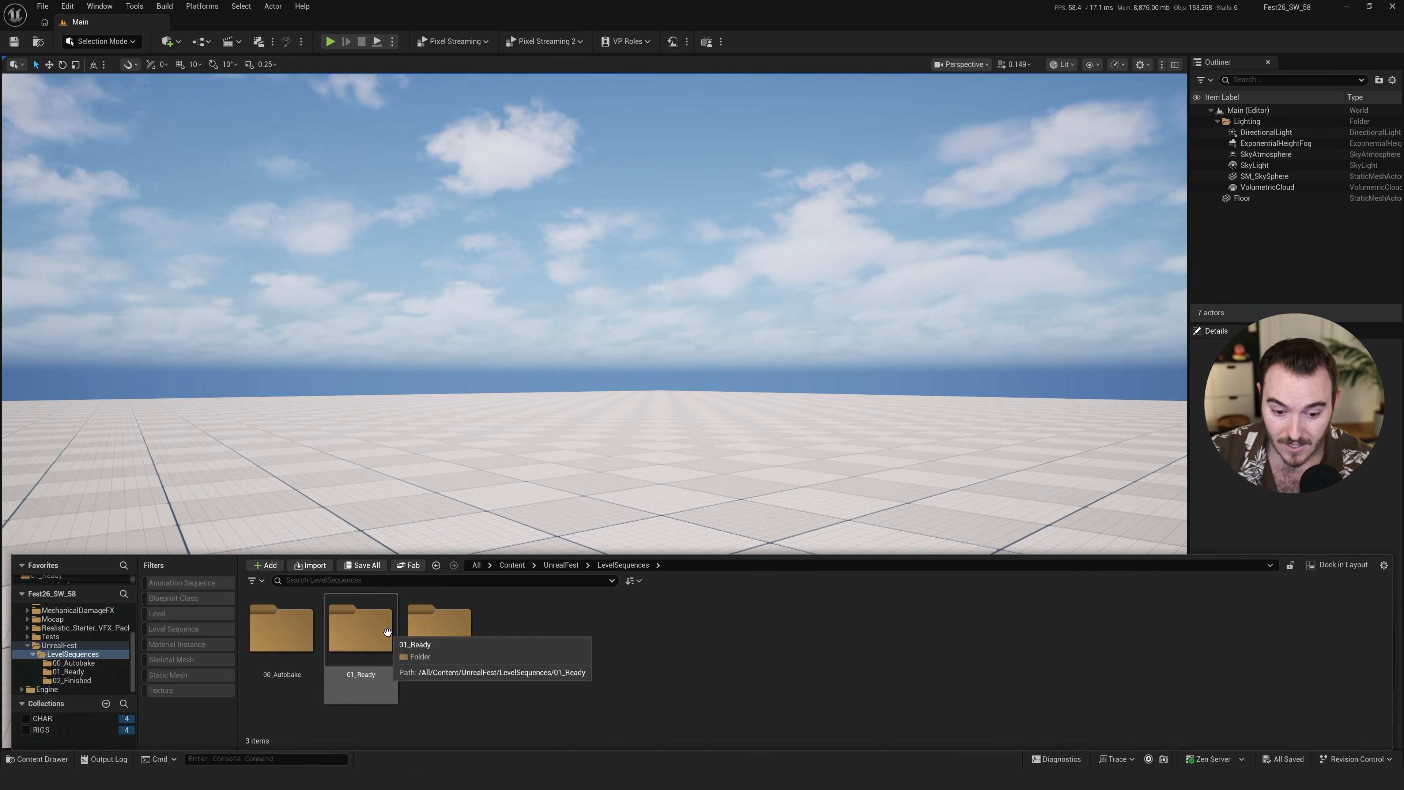
double_click(360, 631)
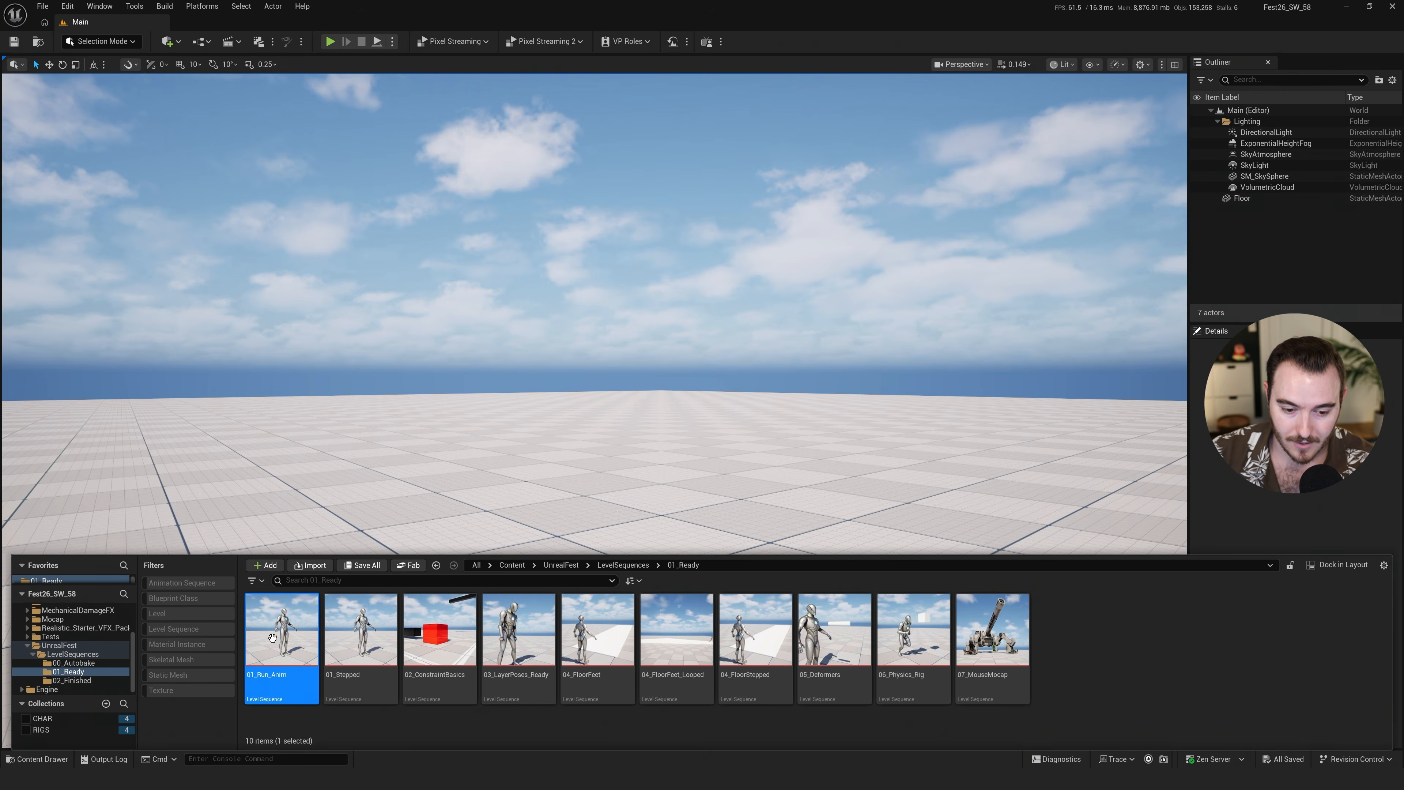
Open the 01_Run_Anim level sequence, select SKM_Manny, and preview the sequence with its empty Animation track
double_click(296, 647)
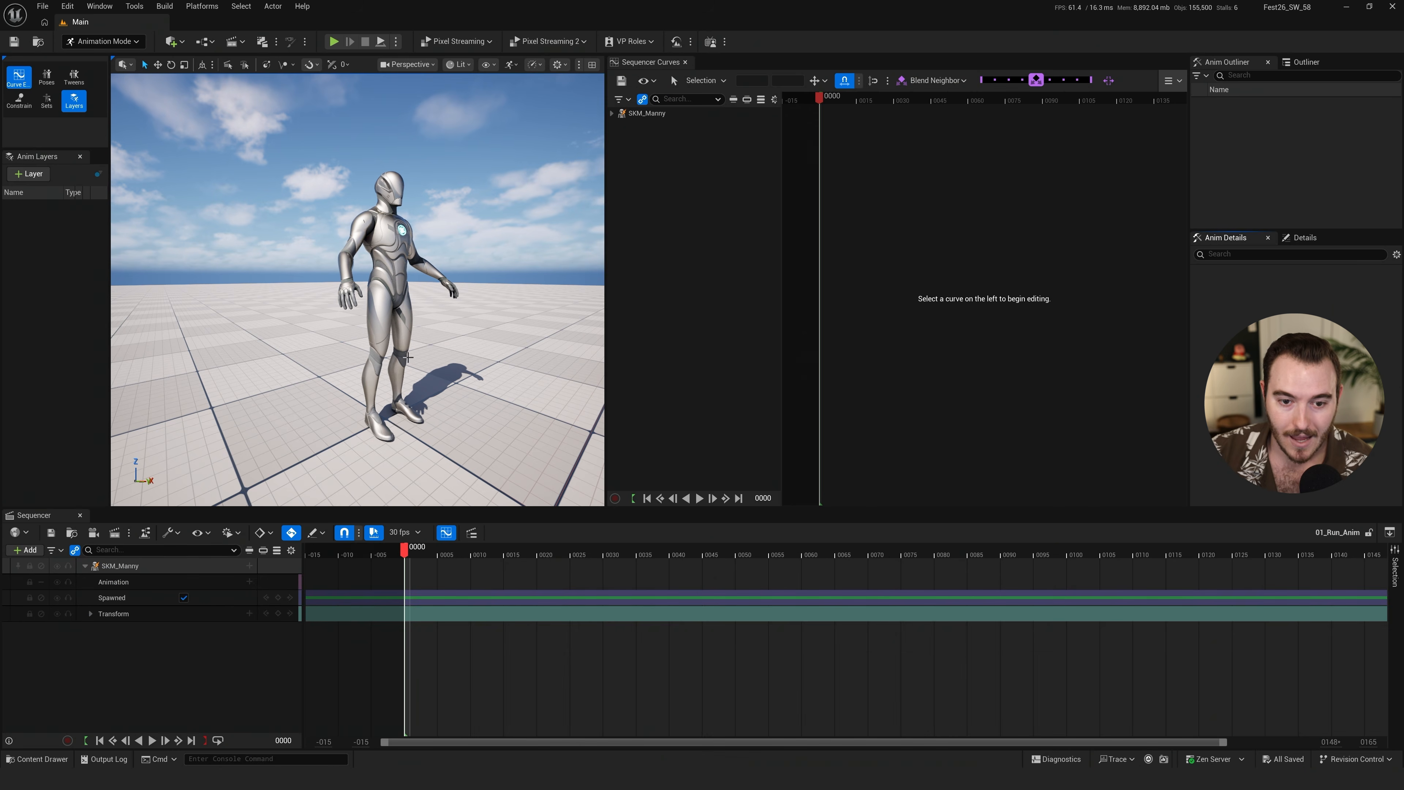
left_click(169, 566)
scroll(300, 456, "down", 3)
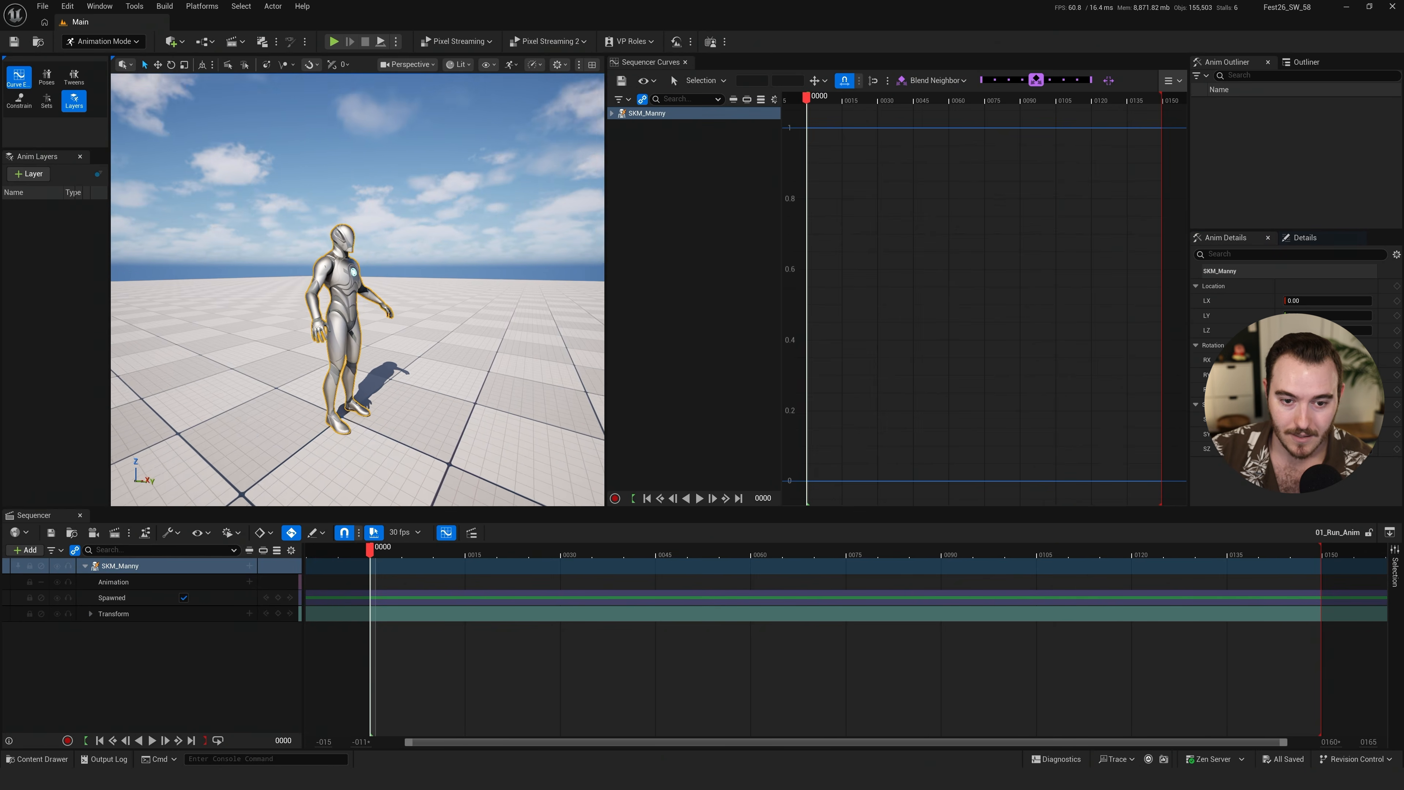
key("space")
key("space")
Add the MM_Run_Fwd animation to SKM_Manny's Animation track and play it back
left_click(159, 582)
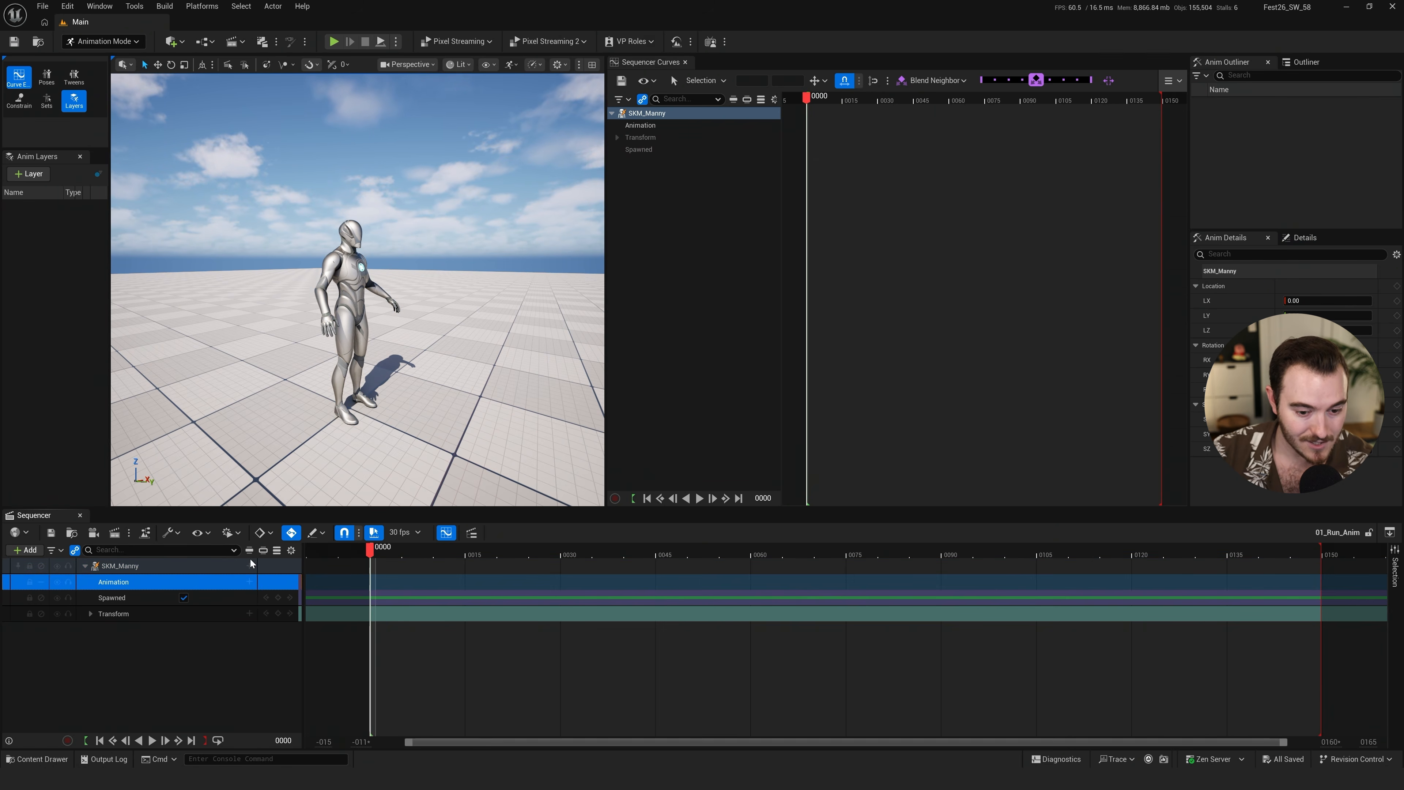
left_click(249, 583)
type("mm run")
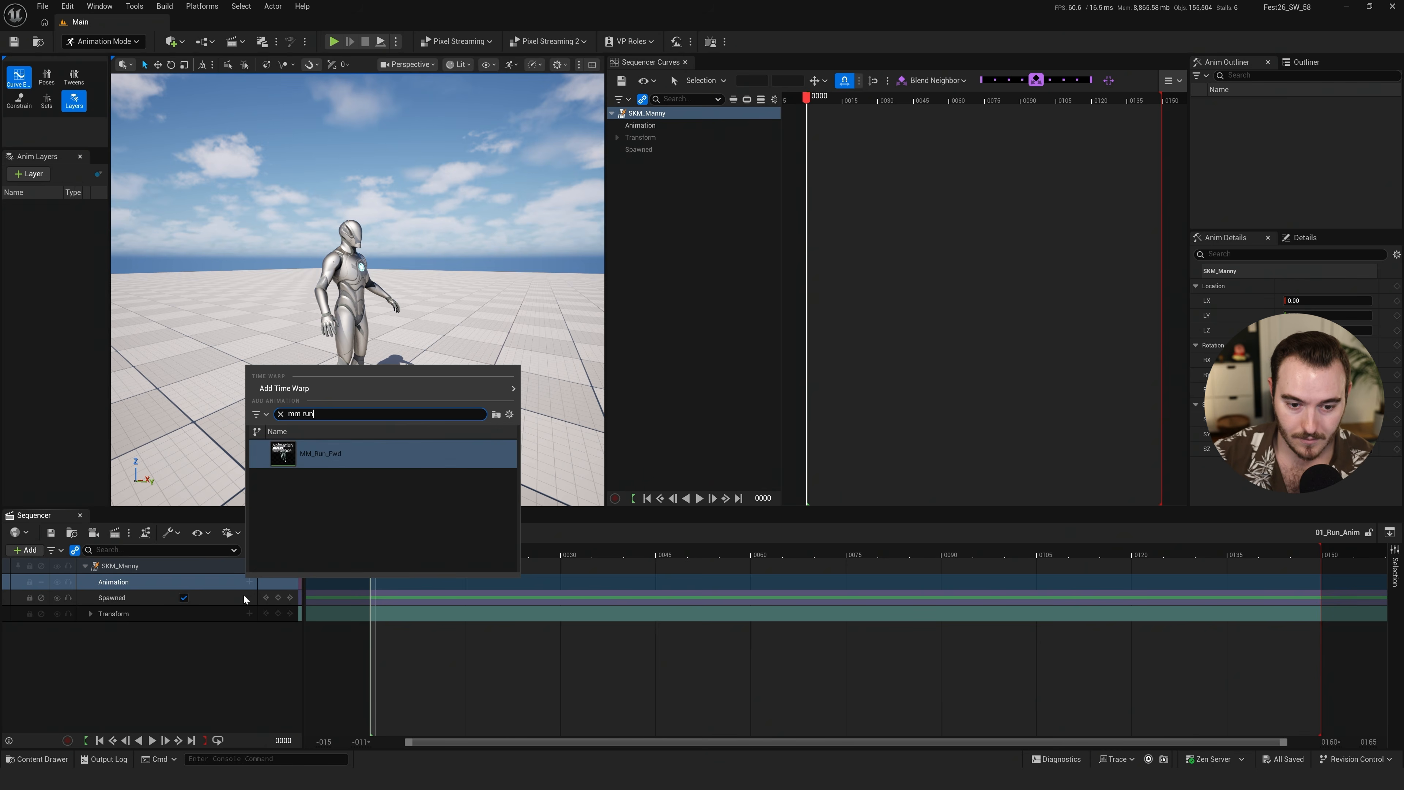
key("Return")
key("space")
key("space")
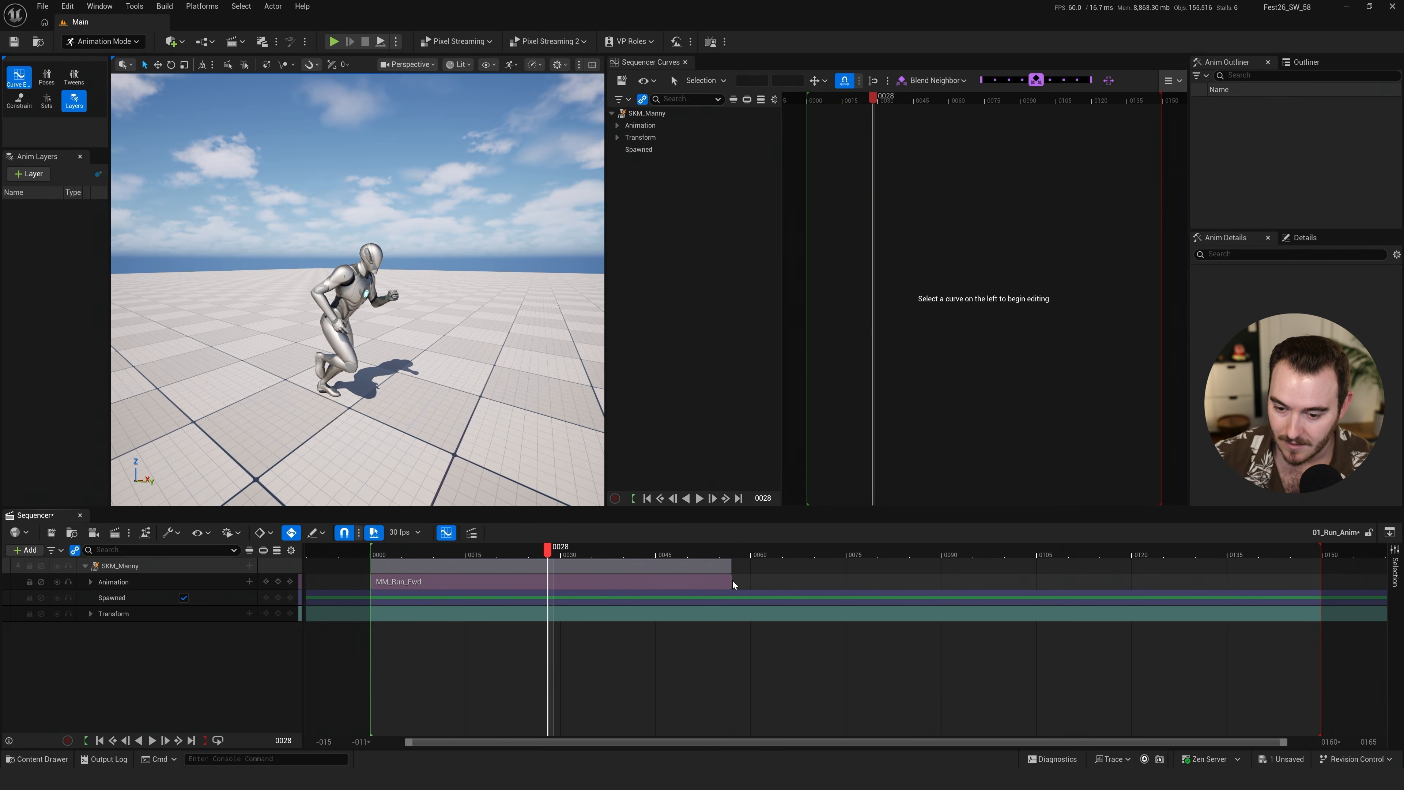
Extend the MM_Run_Fwd section to just past frame 150, play the looping run, and return to frame 0
left_click_drag(730, 580, 1340, 580)
key("space")
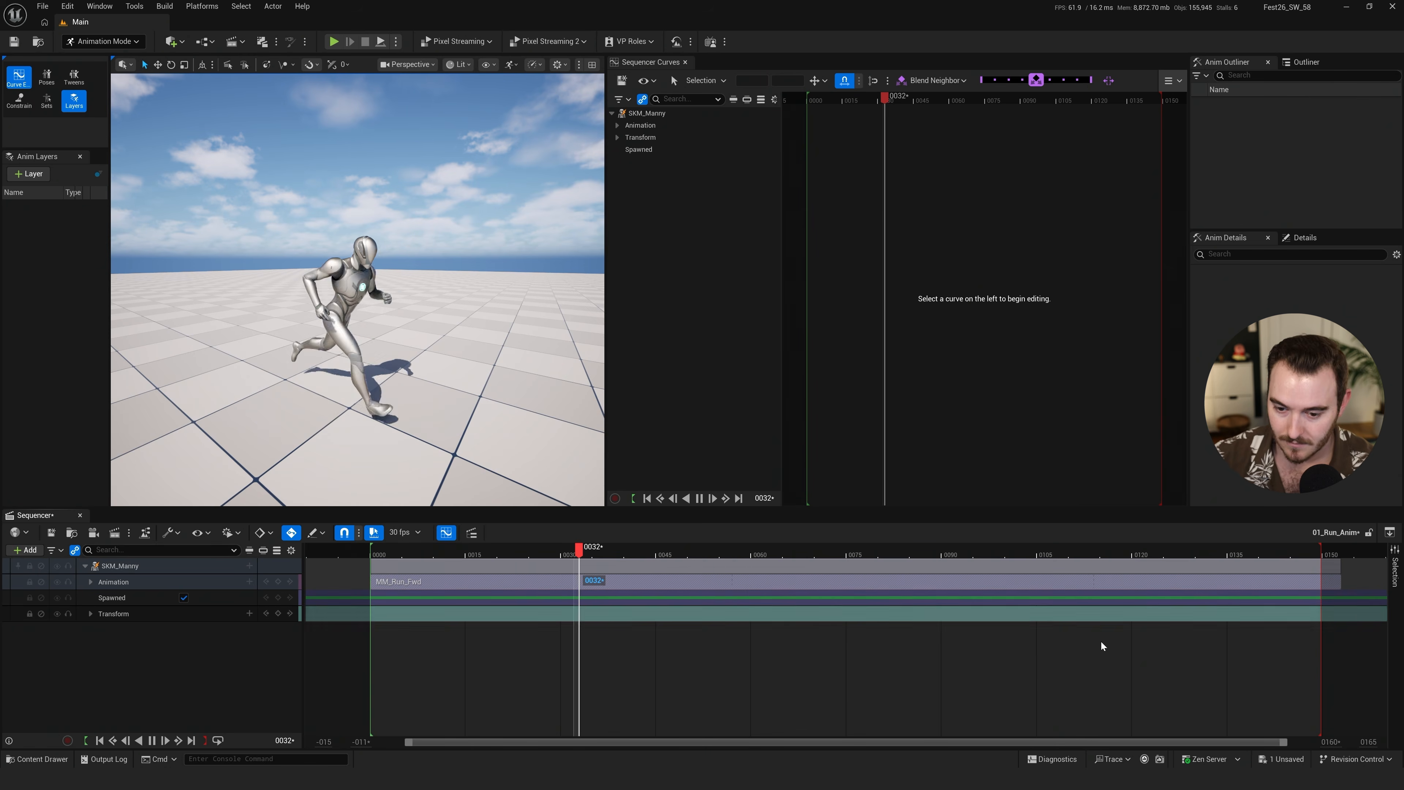
left_click(893, 673)
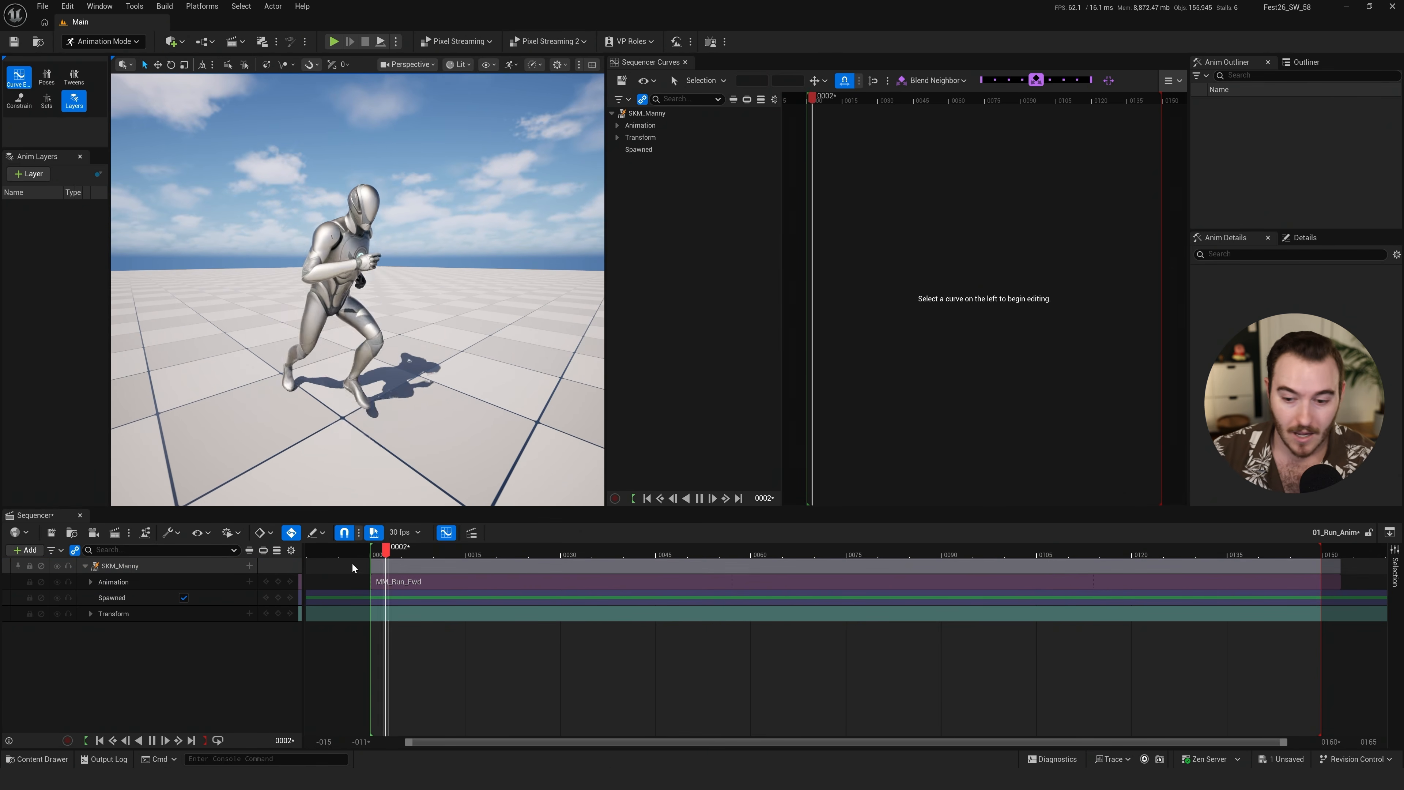
key("space")
key("Up")
Add the CR_Mannequin_Body Control Rig to SKM_Manny as a layered rig
left_click(207, 567)
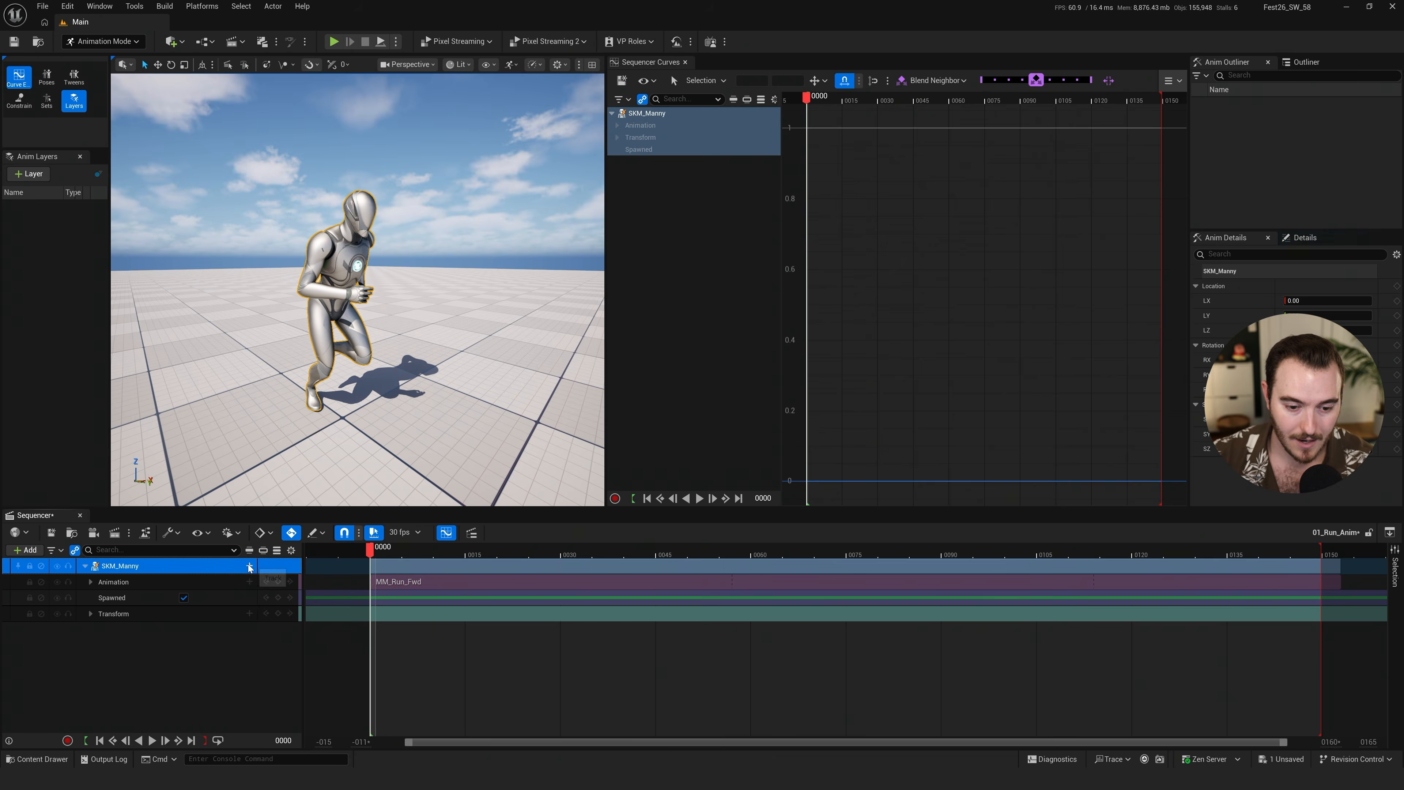
left_click(249, 565)
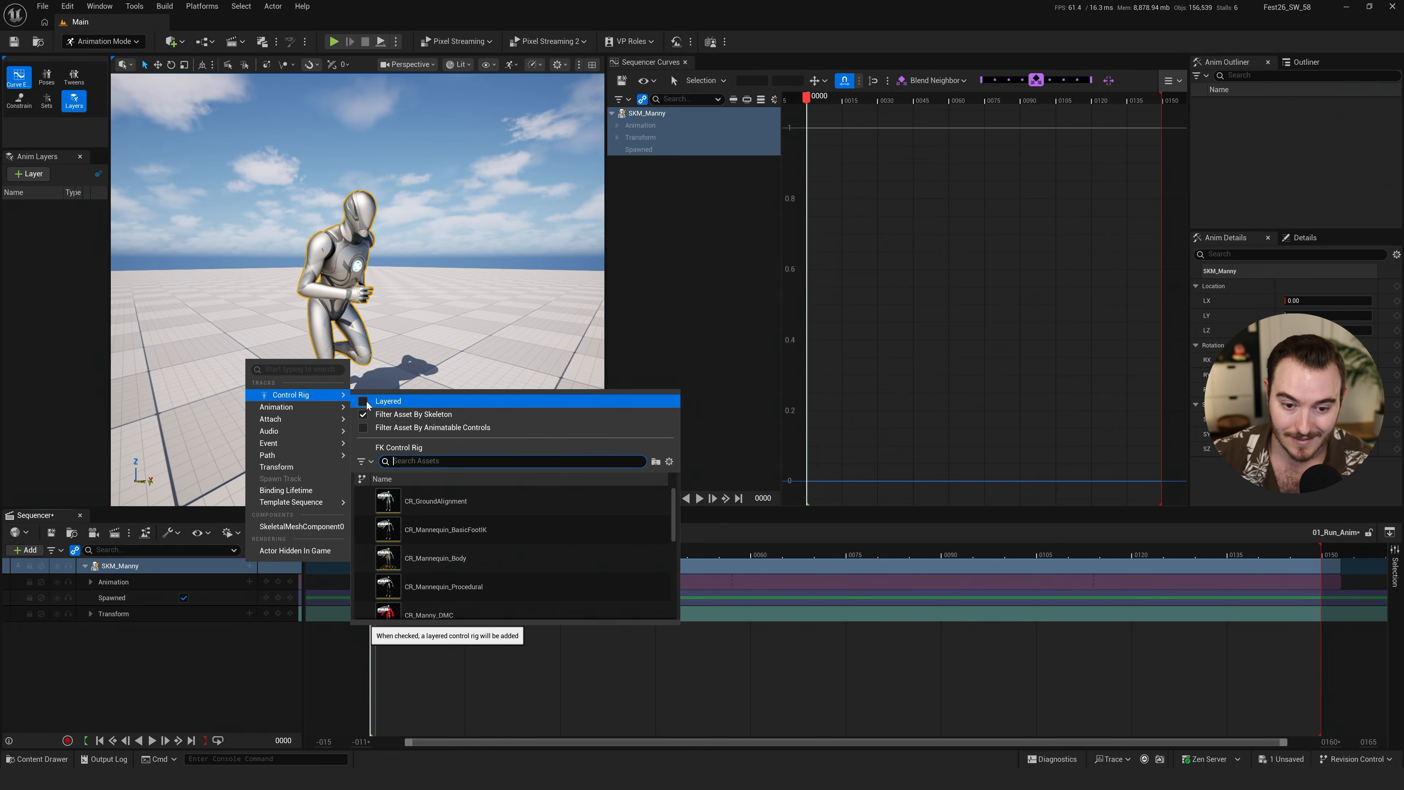
left_click(364, 402)
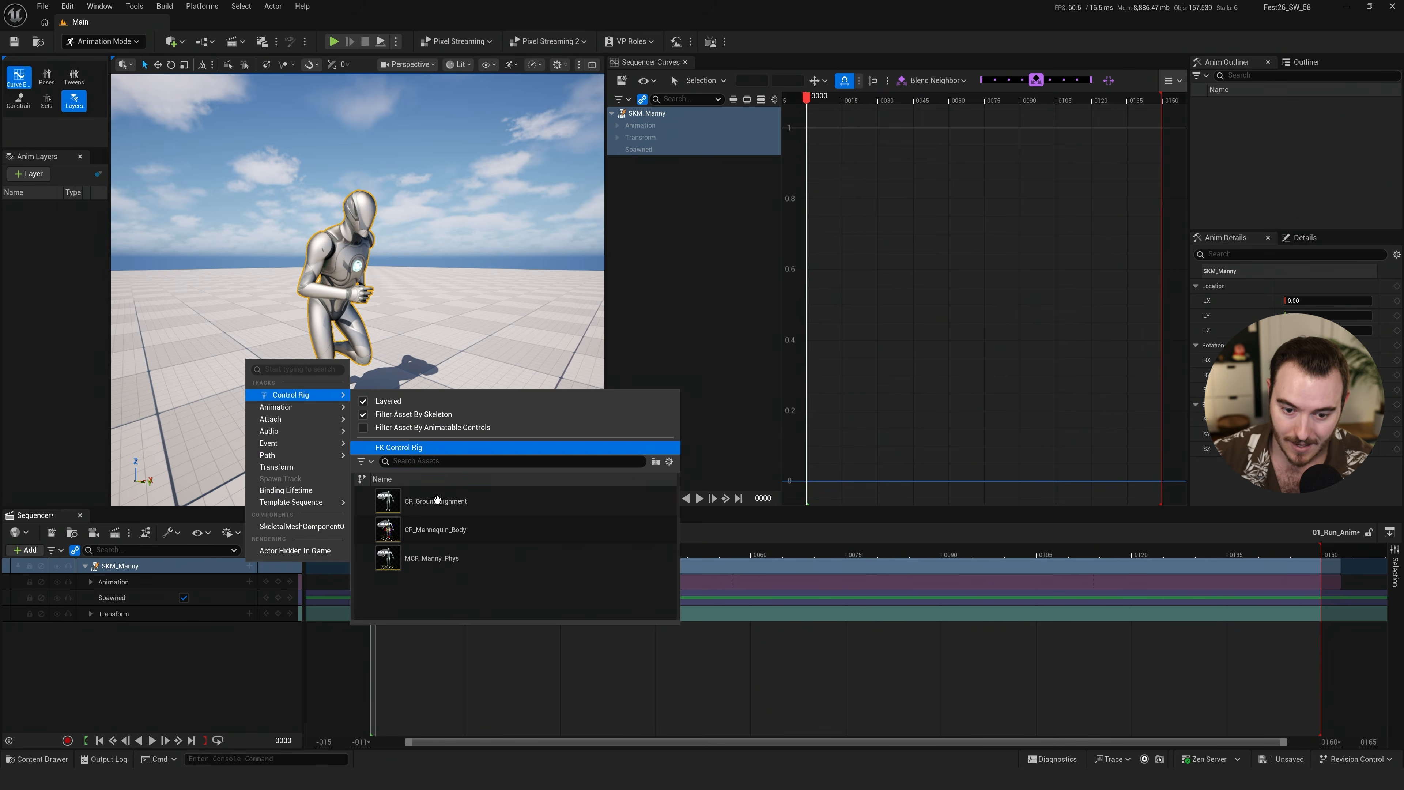
left_click(483, 529)
Key the whole layered CR_Mannequin_Body track at frames 36 and 72 to bound the adjustment, with head_ctrl selected
left_click_drag(436, 554, 598, 553)
left_click(368, 192)
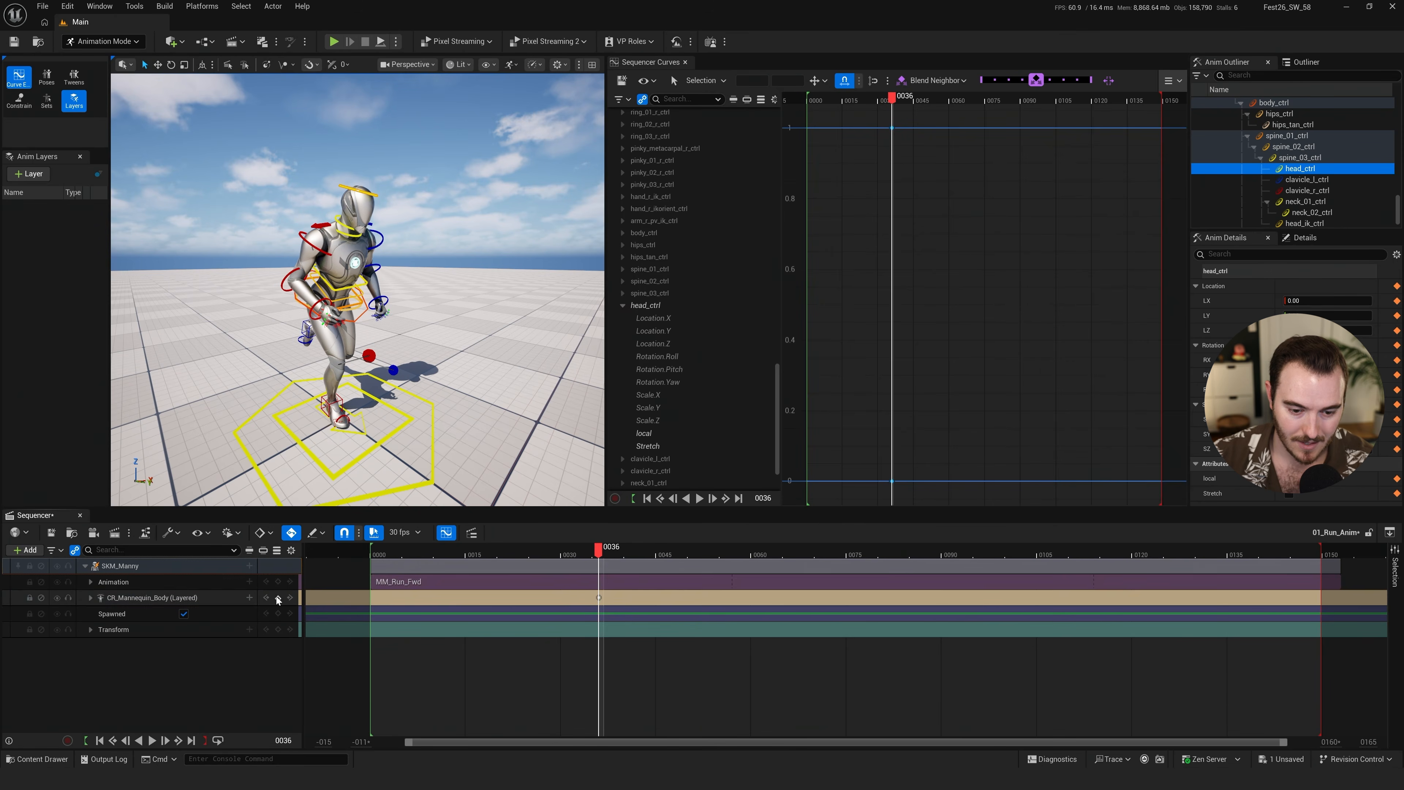
left_click_drag(608, 553, 827, 554)
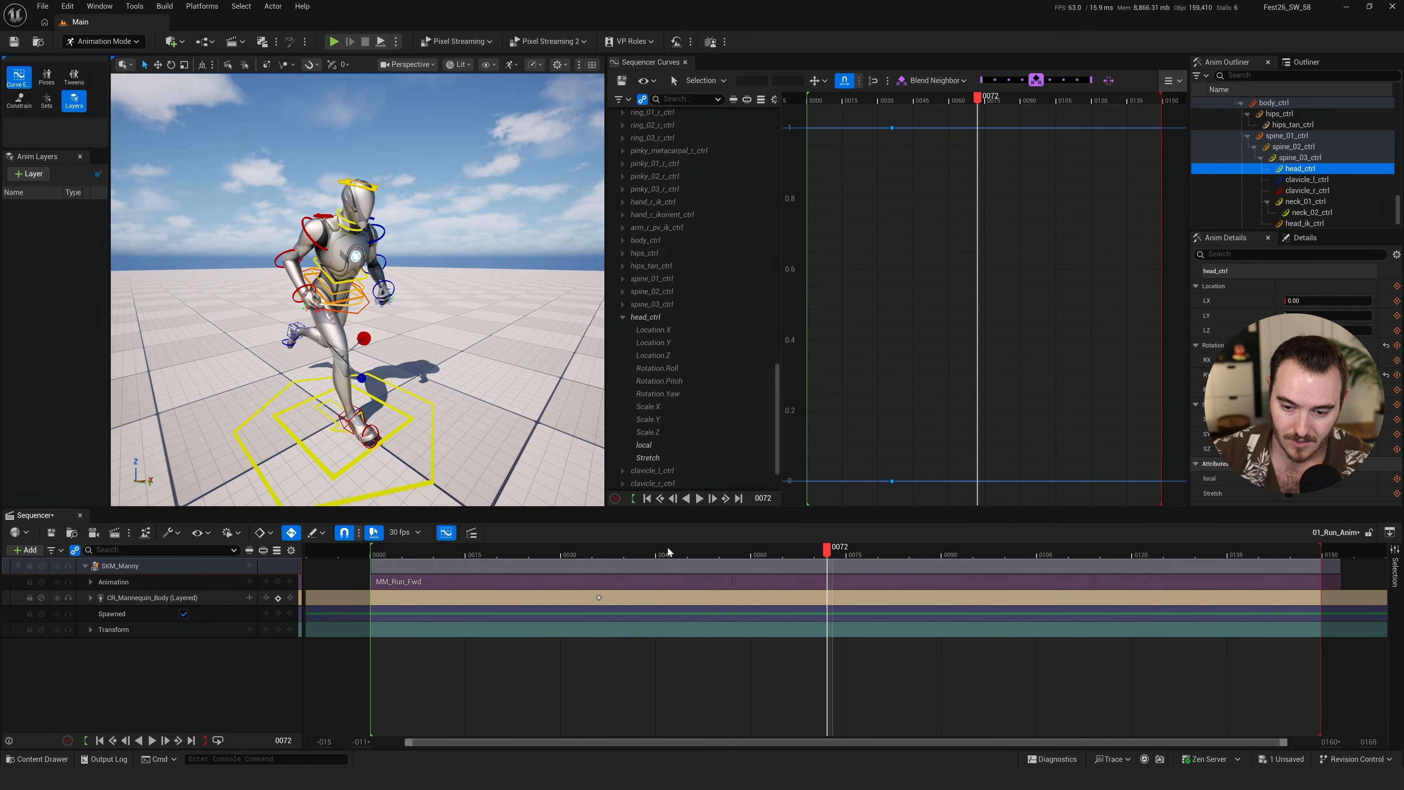
At frame 44, rotate spine_03_ctrl by about 23 degrees and head_ctrl by about 35 degrees so the character looks sideways
left_click_drag(611, 555, 651, 554)
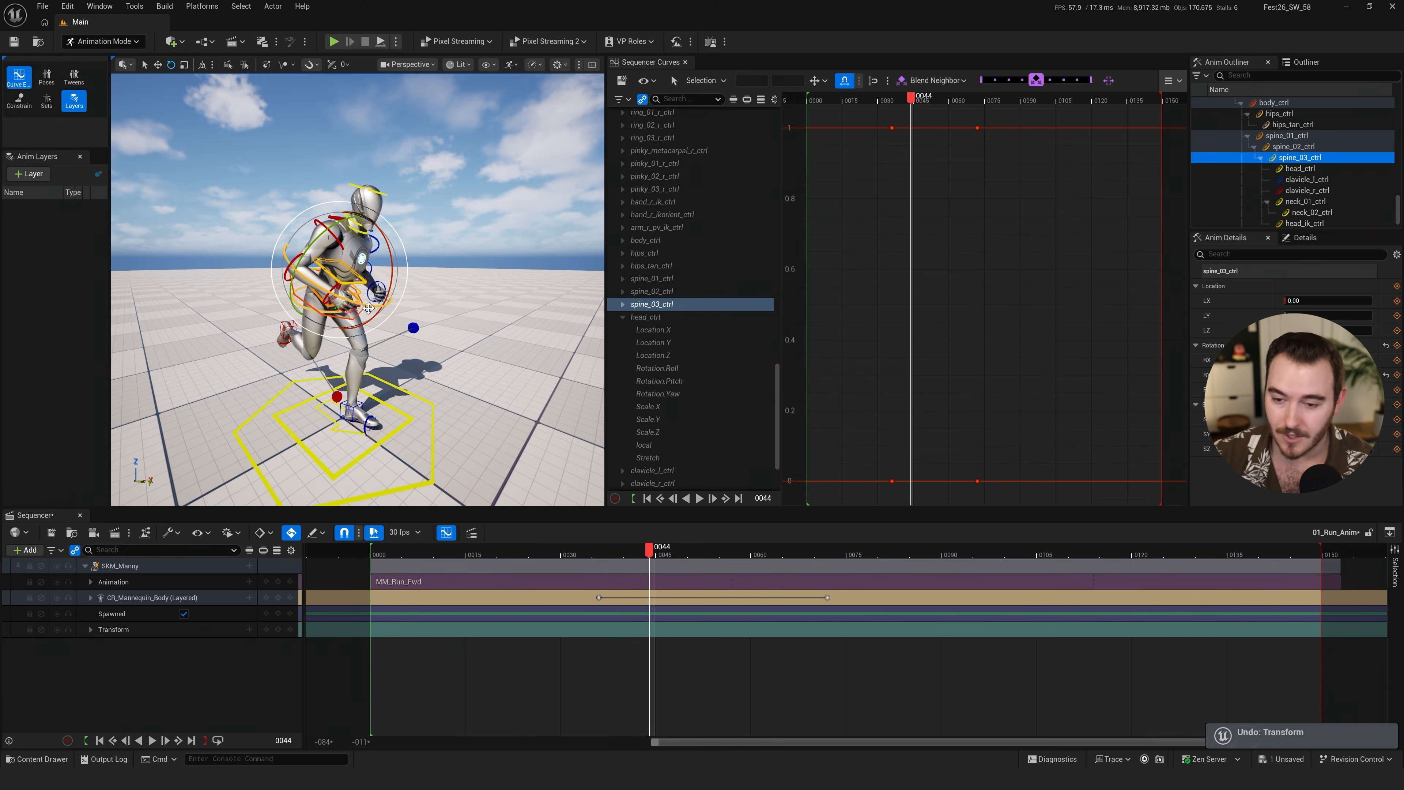
left_click_drag(368, 308, 347, 307)
key("q")
left_click(379, 193)
key("e")
left_click_drag(355, 213, 432, 203)
key("q")
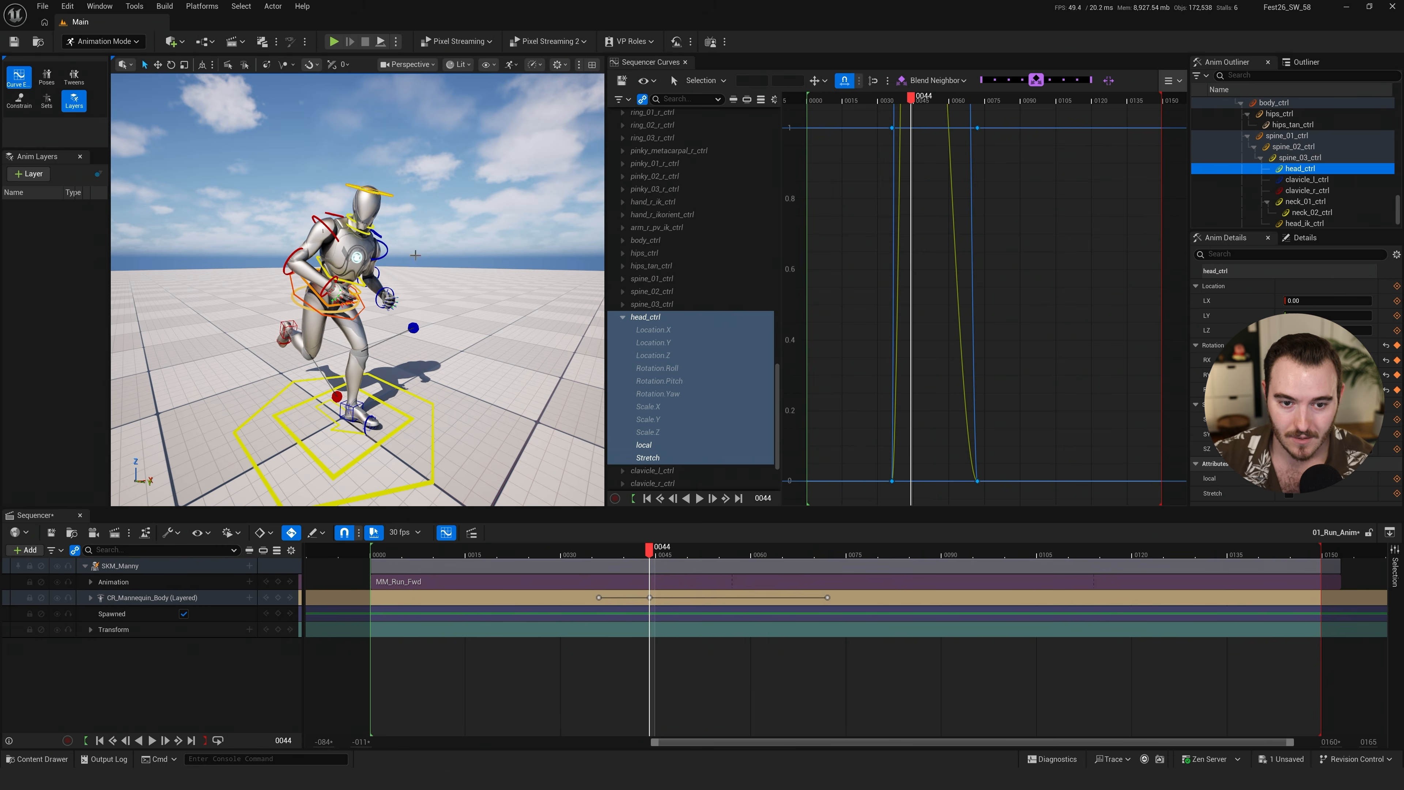
Select spine_03_ctrl and head_ctrl and hold their turned pose at frame 63 with a Blend Neighbor value of -1
left_click(353, 284, "shift")
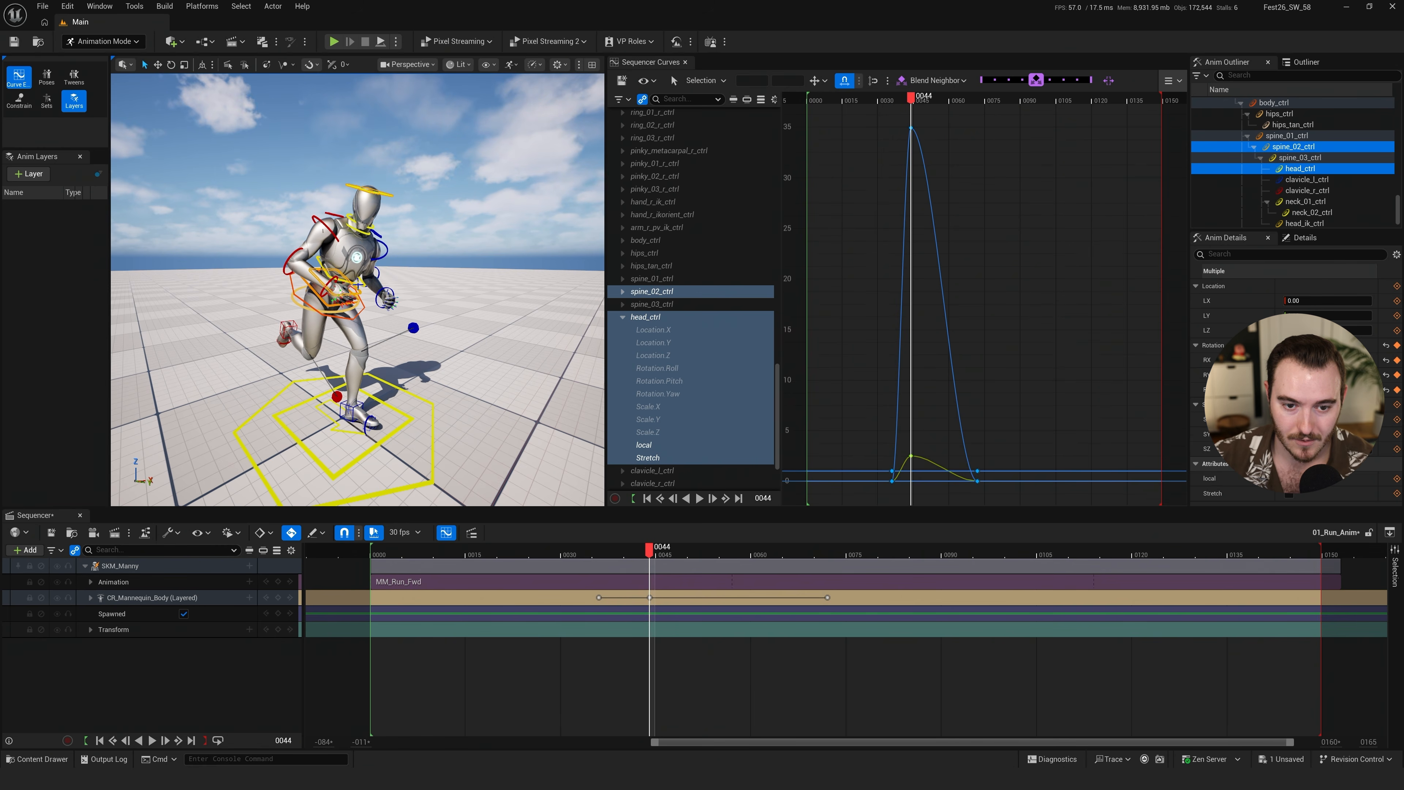
left_click(376, 226)
left_click(380, 192, "shift")
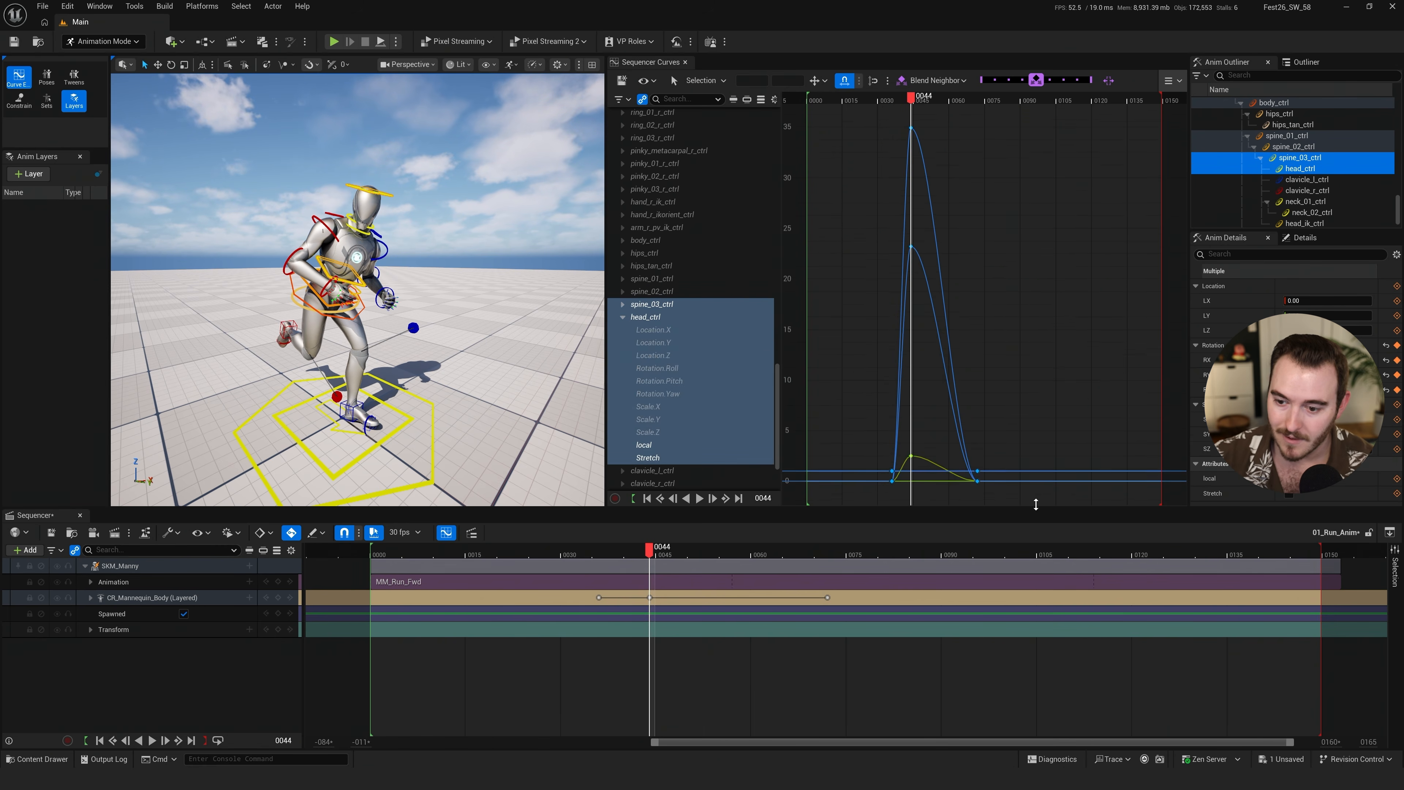
right_click_drag(900, 236, 1081, 166, "alt")
left_click_drag(898, 98, 1011, 97)
left_click(982, 81)
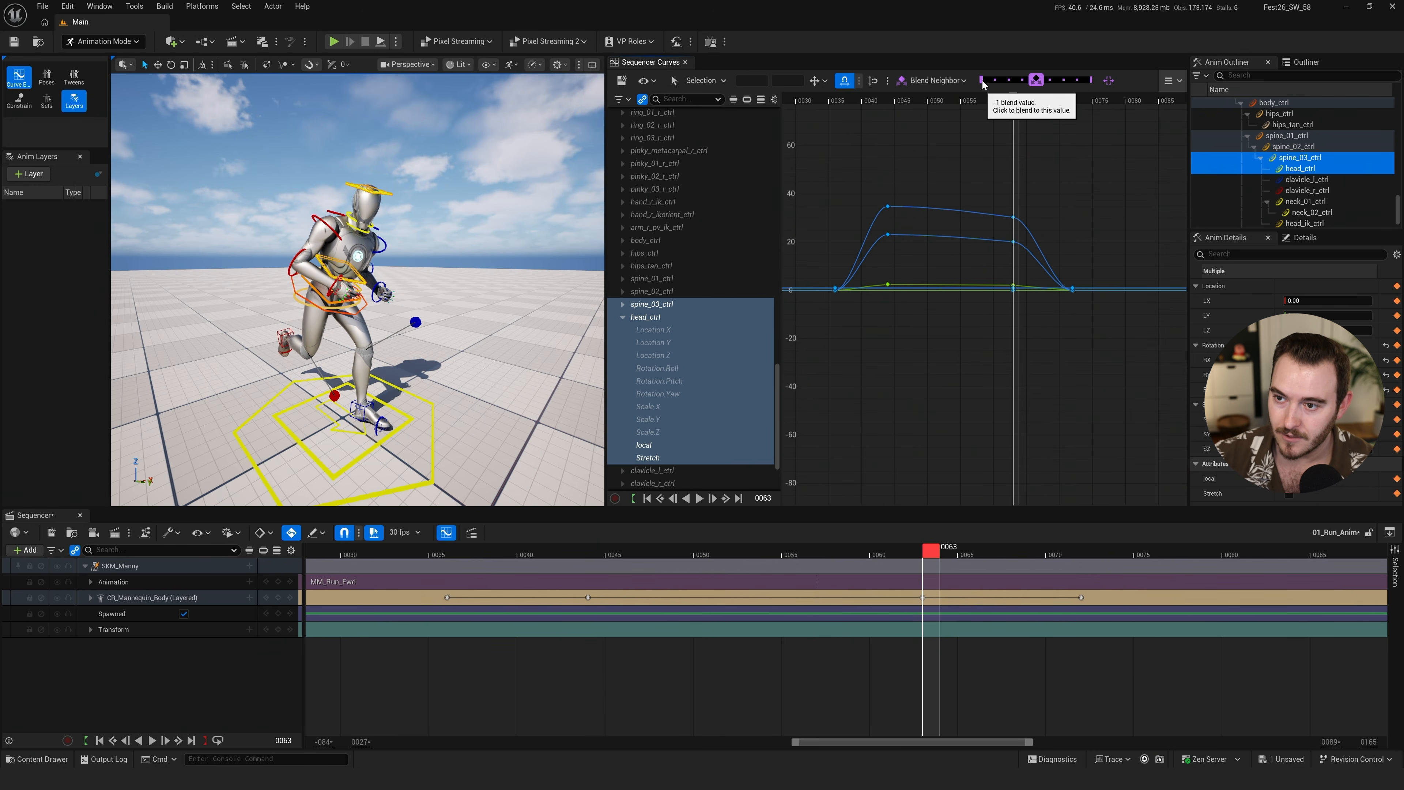
Add easing keys for the two controls at frames 40 and 67 with Blend Neighbor, and play the animation
left_click(862, 108)
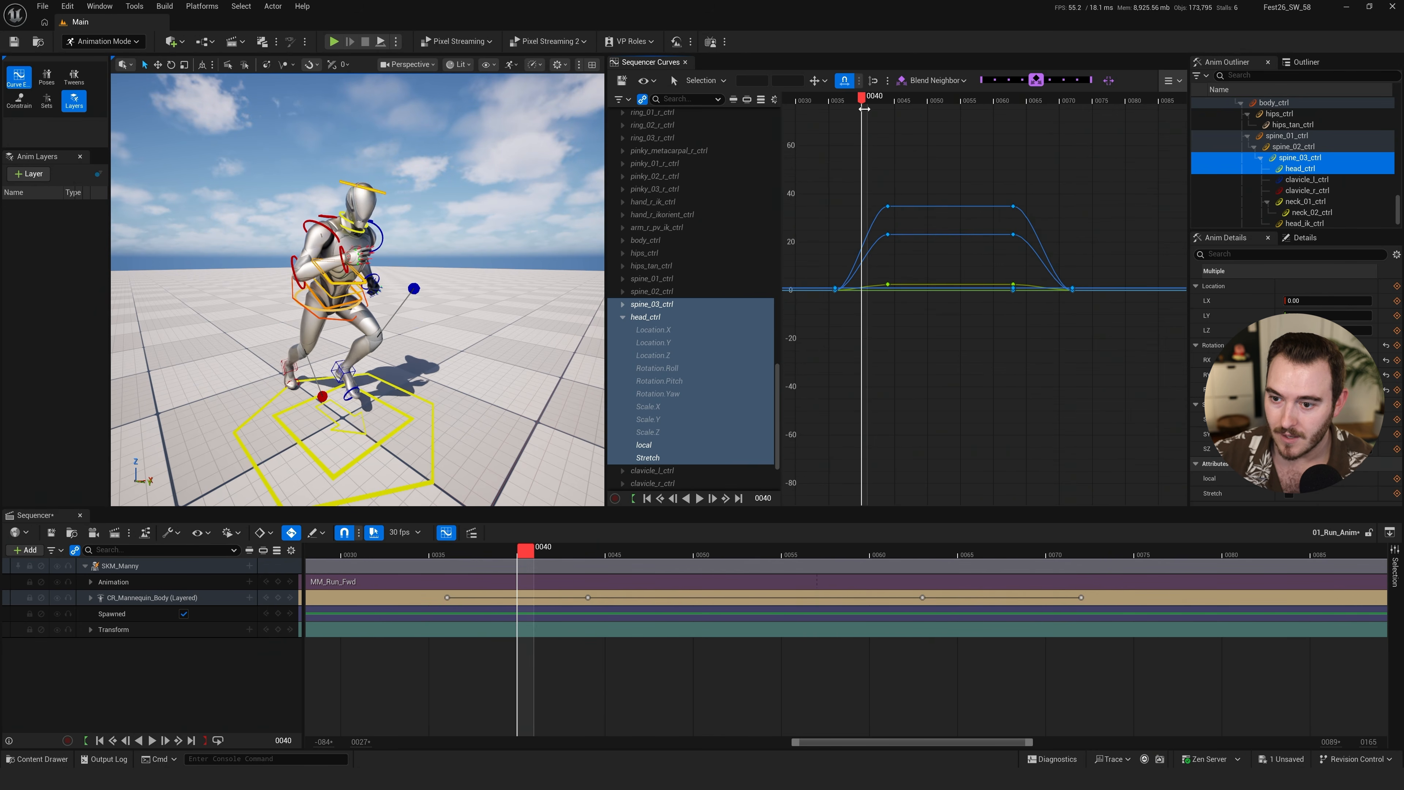
left_click_drag(1032, 82, 998, 83)
left_click(1038, 102)
key("space")
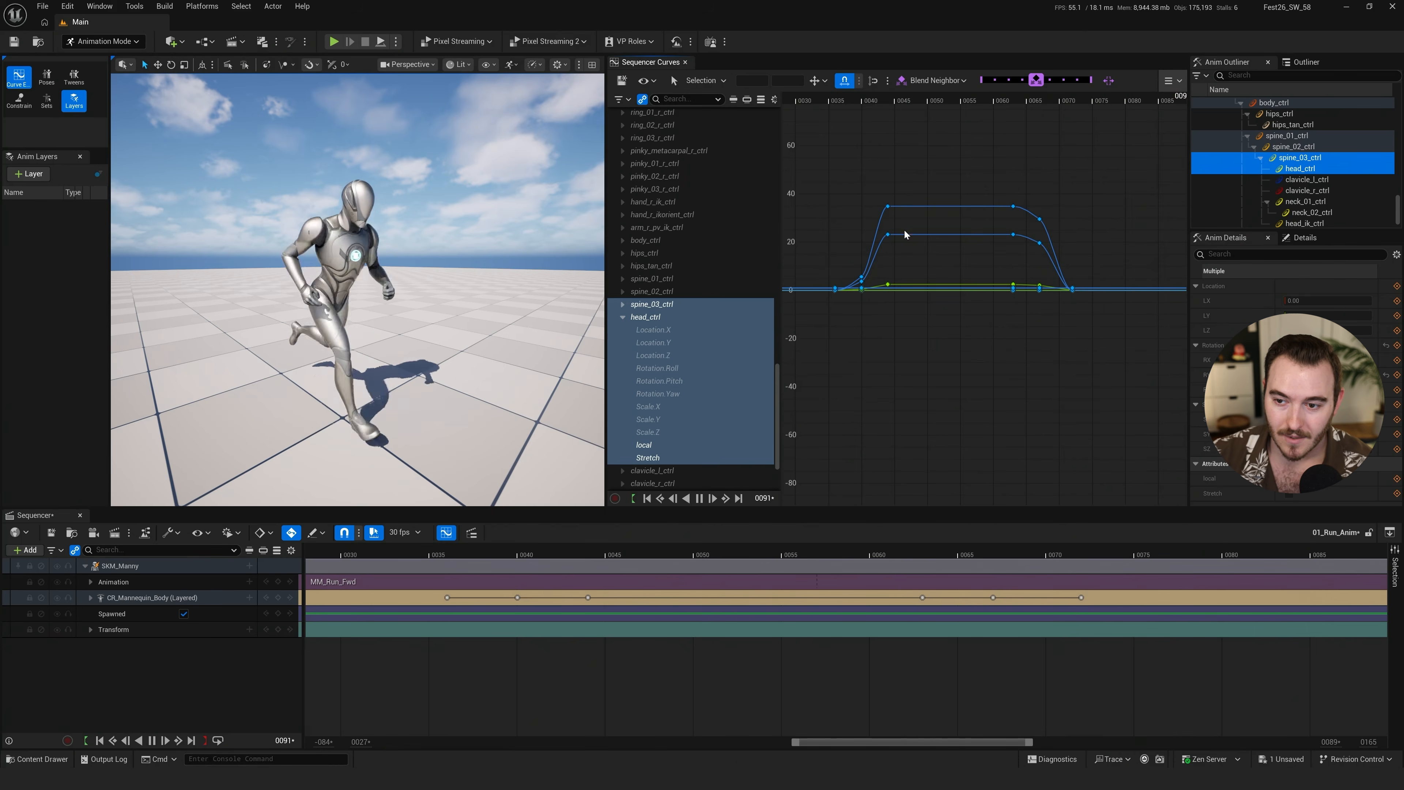
Shift the turn's closing curve keys later so they run from frame 76 to about frame 85, and preview the result
right_click_drag(1005, 348, 955, 344, "alt")
key("space")
middle_click_drag(1061, 359, 1078, 362, "shift")
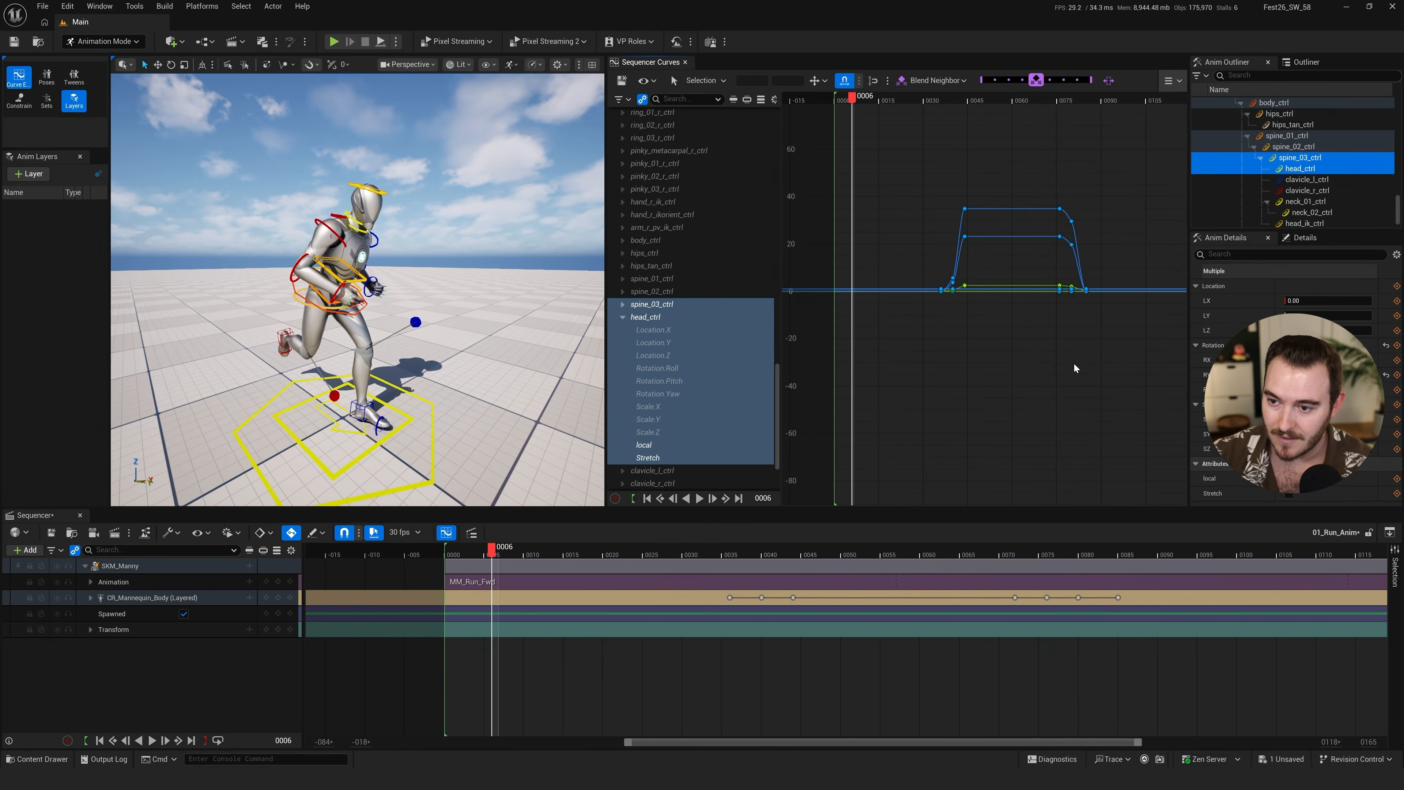
left_click(1082, 365)
key("space")
key("space")
Move the turn's opening curve keys earlier so the turn starts at frame 30, and play the full sequence
middle_click_drag(968, 325, 958, 325, "shift")
left_click(958, 325)
left_click_drag(938, 260, 916, 302)
middle_click_drag(1058, 372, 1051, 373, "shift")
left_click(1056, 359)
key("space")
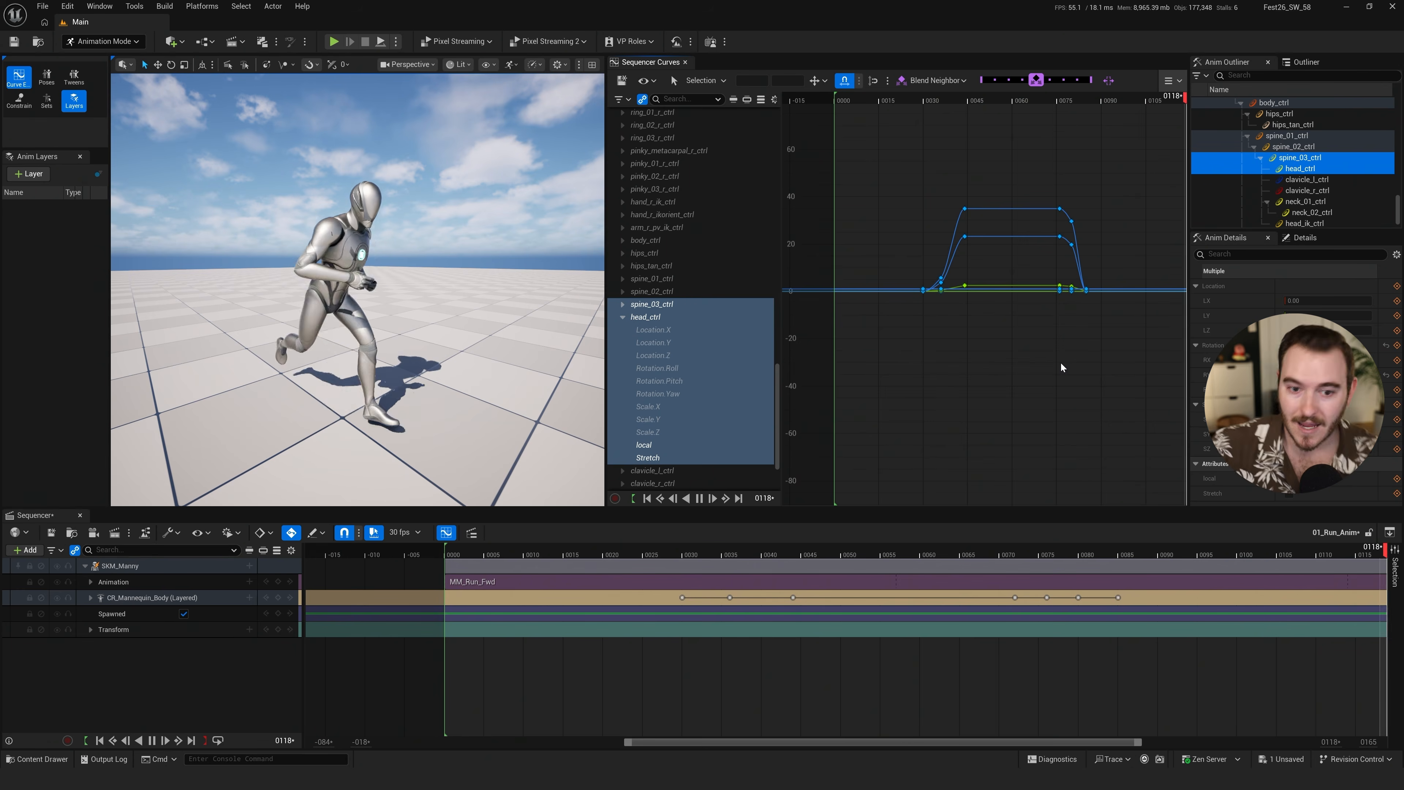
left_click(807, 696)
key("f")
key("space")
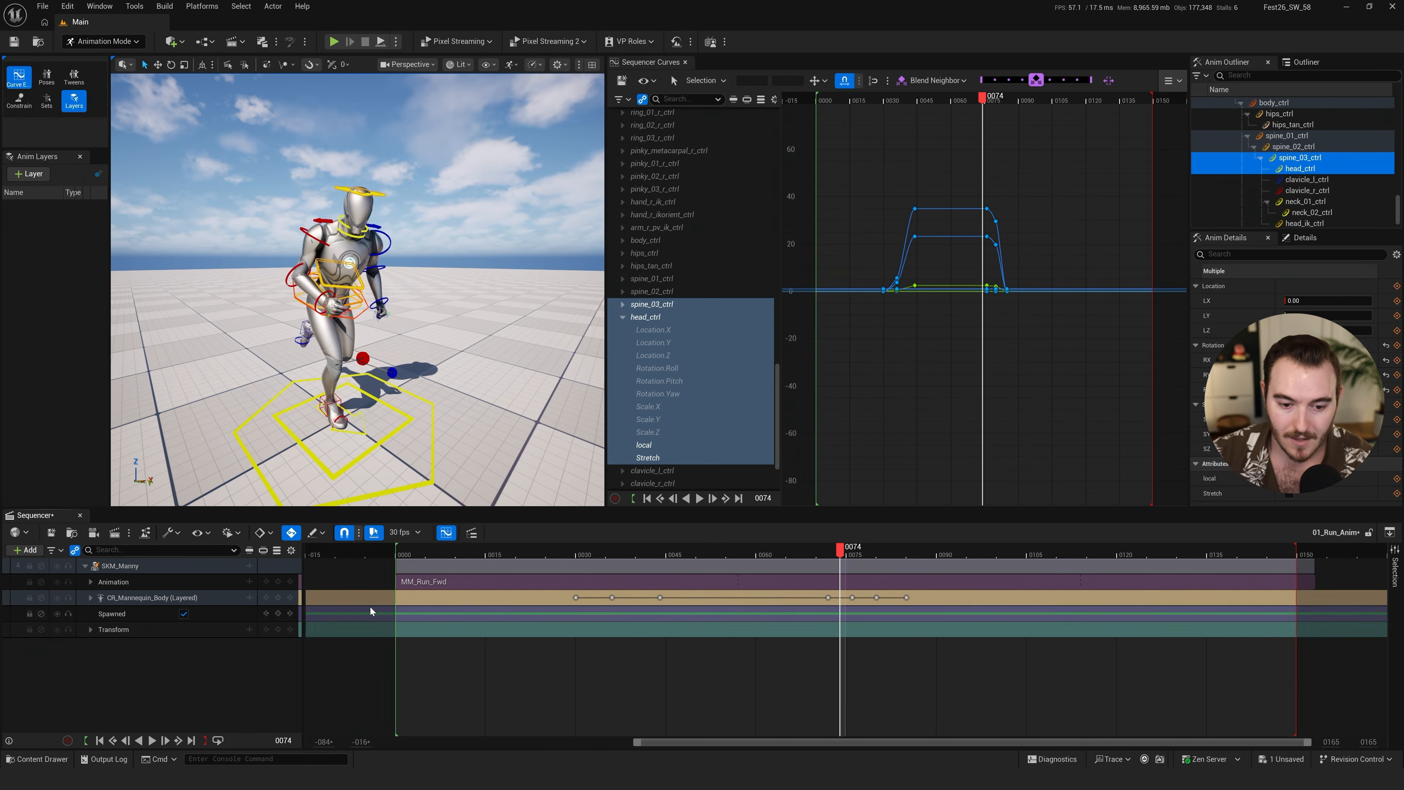
Compare the base Animation track with the layered Control Rig's keys and curves, replay the run, and return to frame 0
left_click(188, 578)
left_click(204, 598)
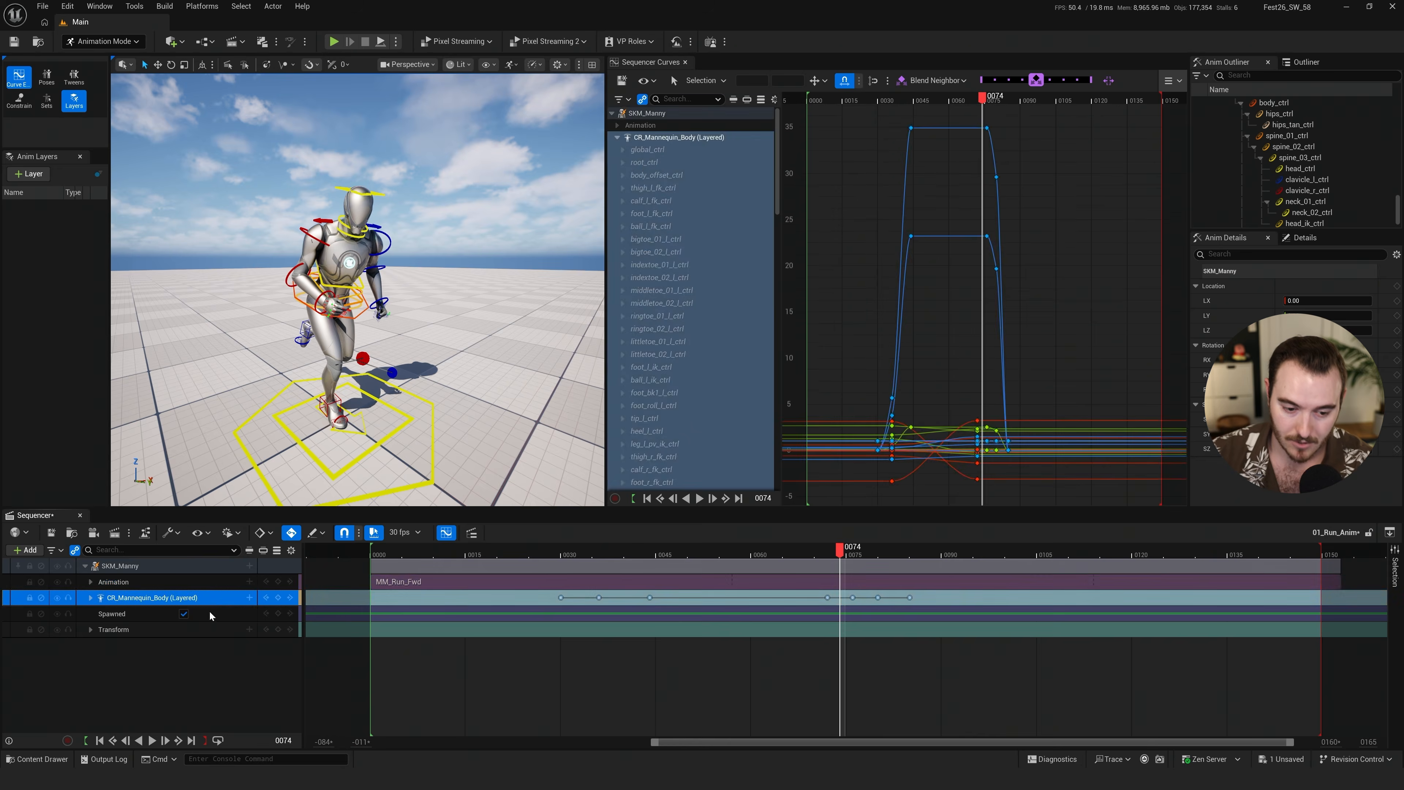
left_click(243, 660)
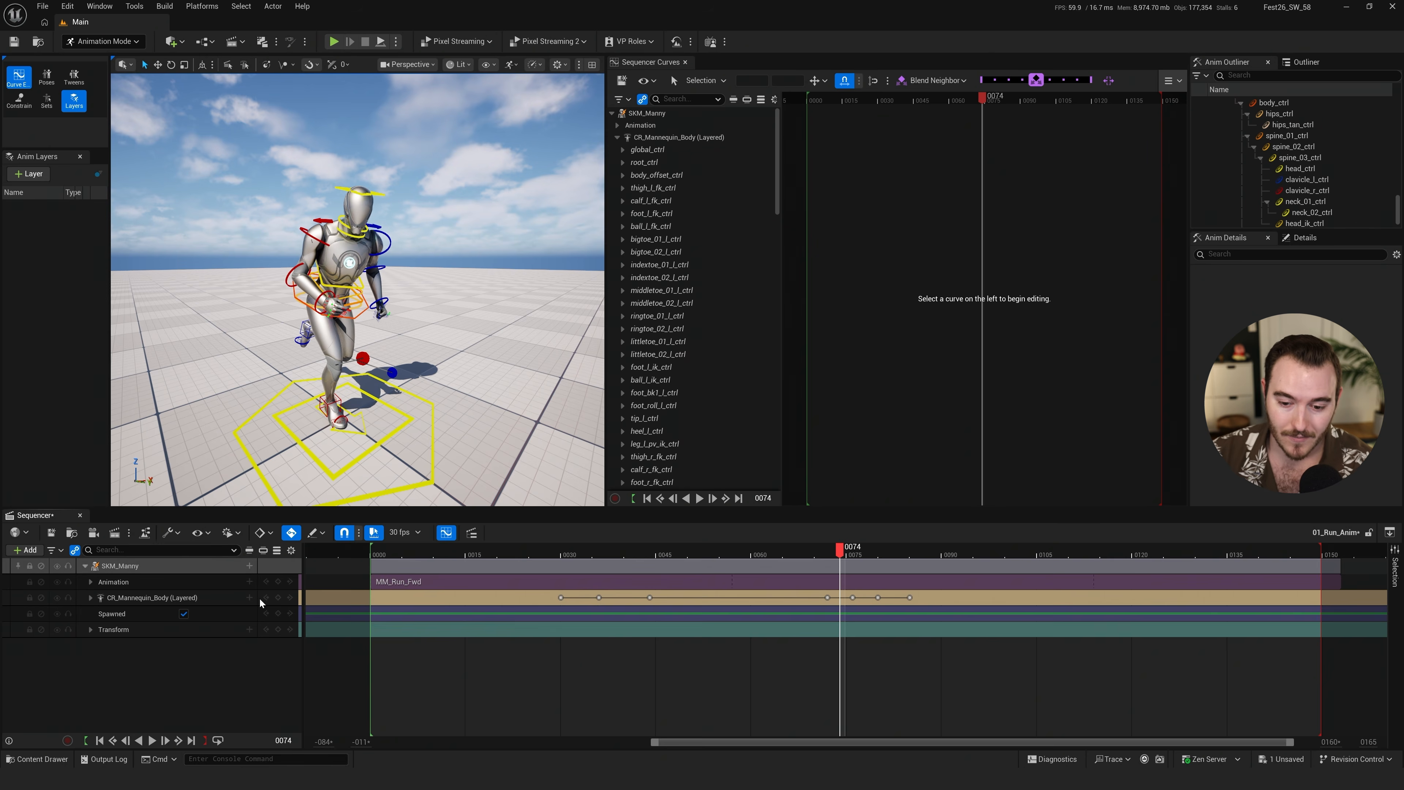
key("space")
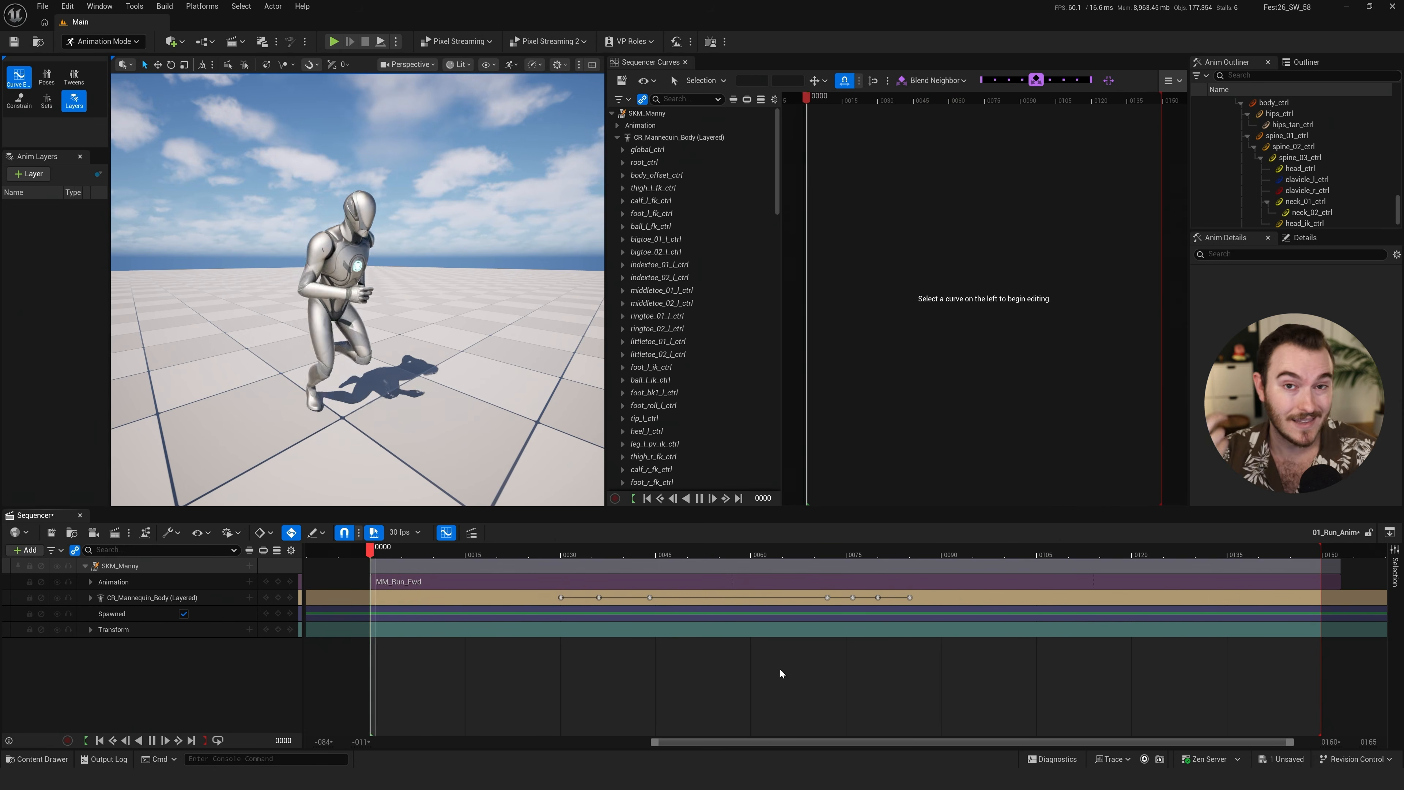
key("space")
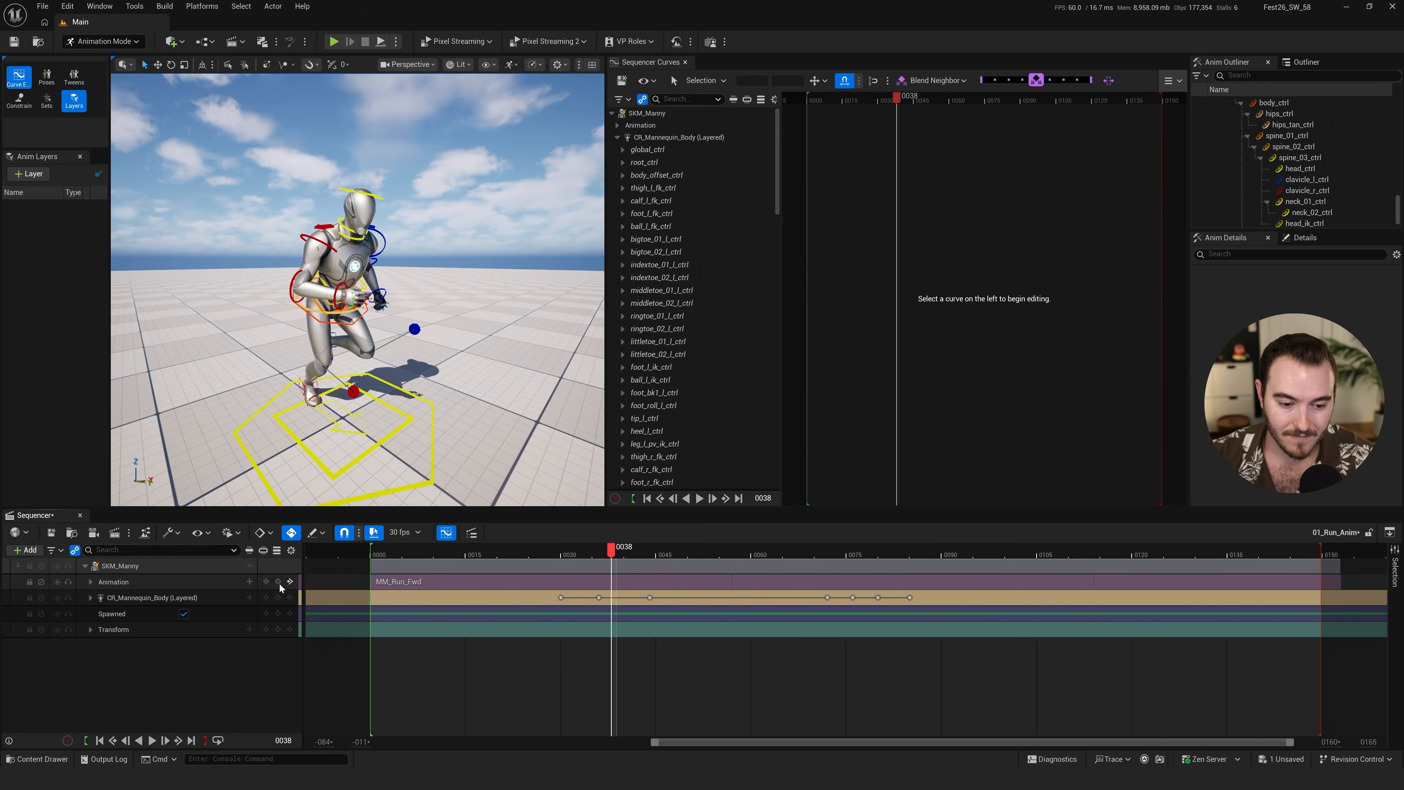
left_click(214, 597)
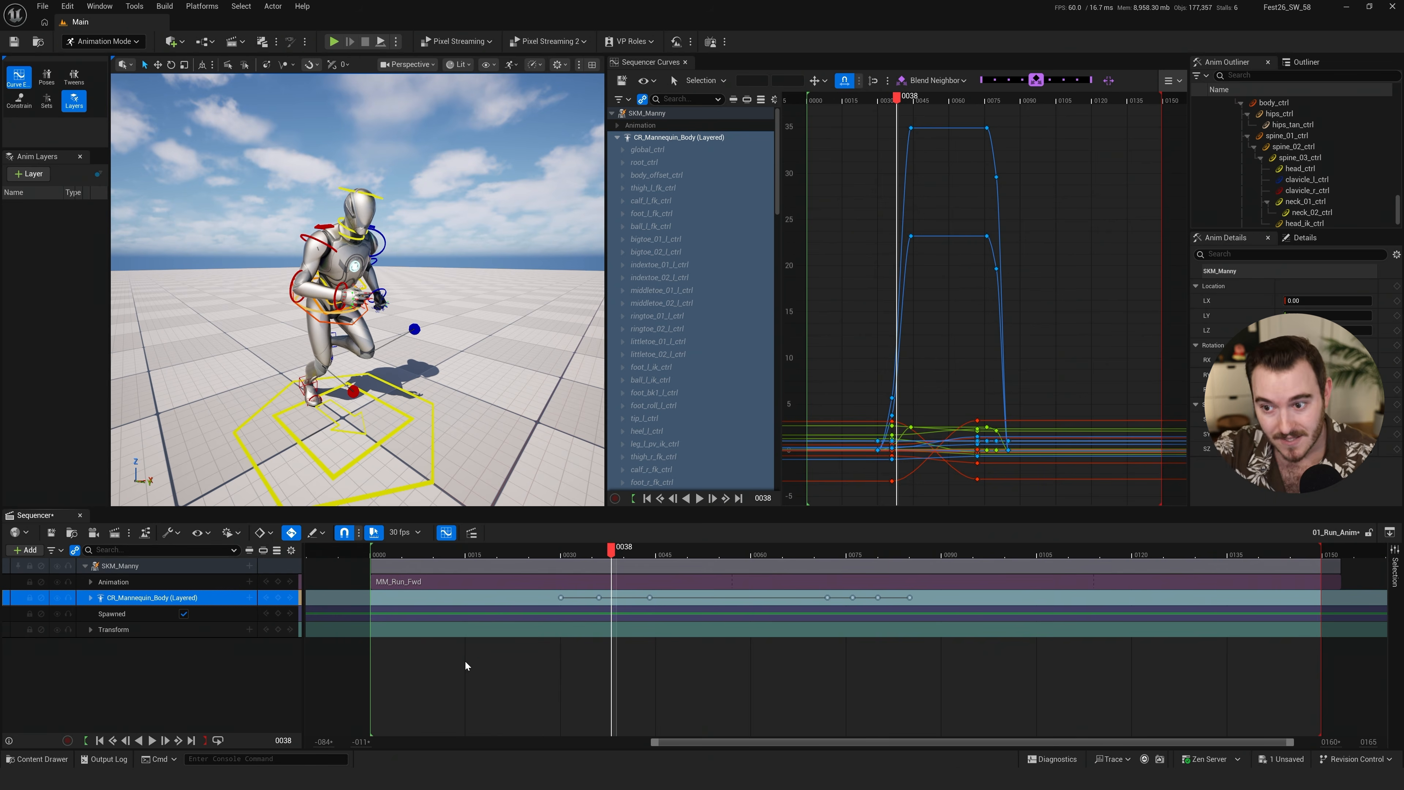
left_click(463, 661)
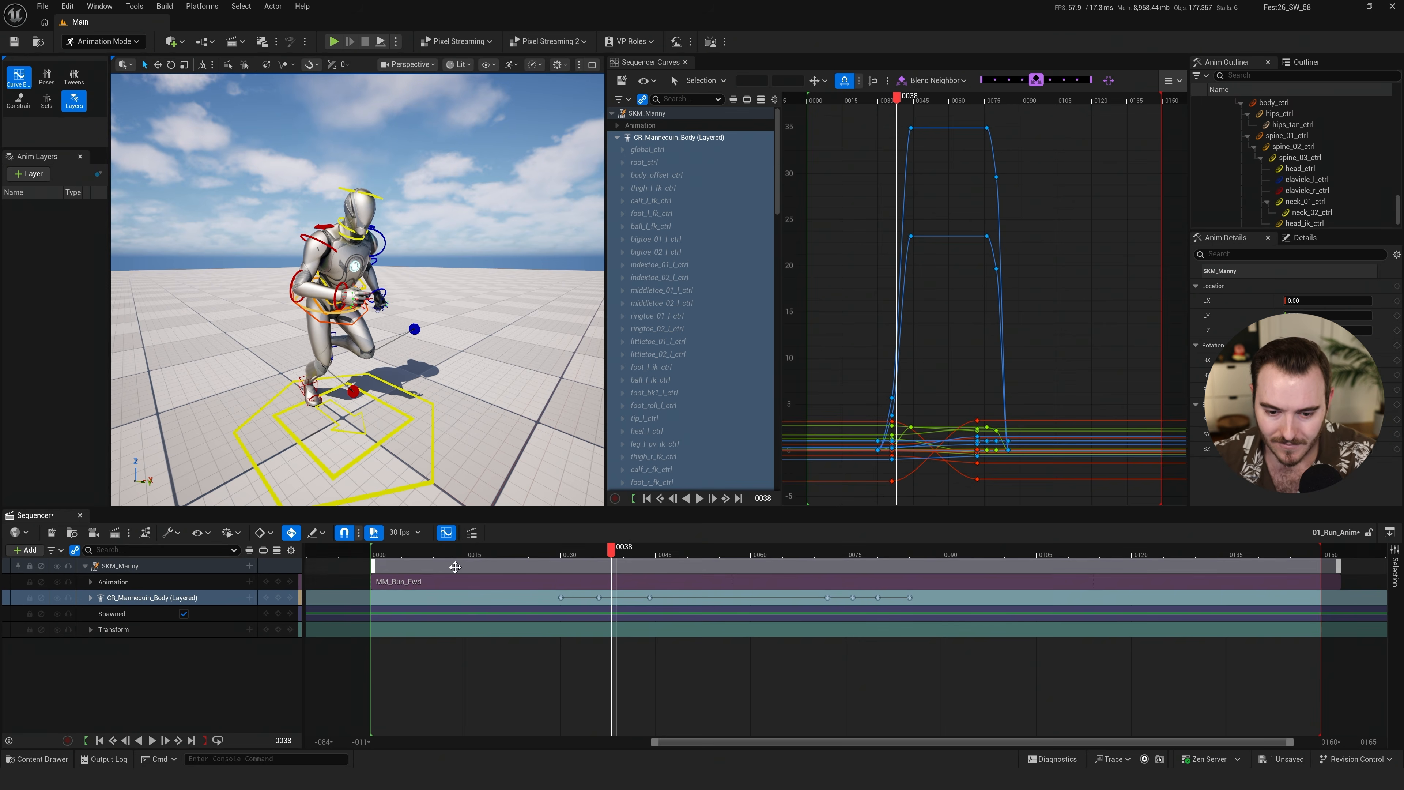
key("Up")
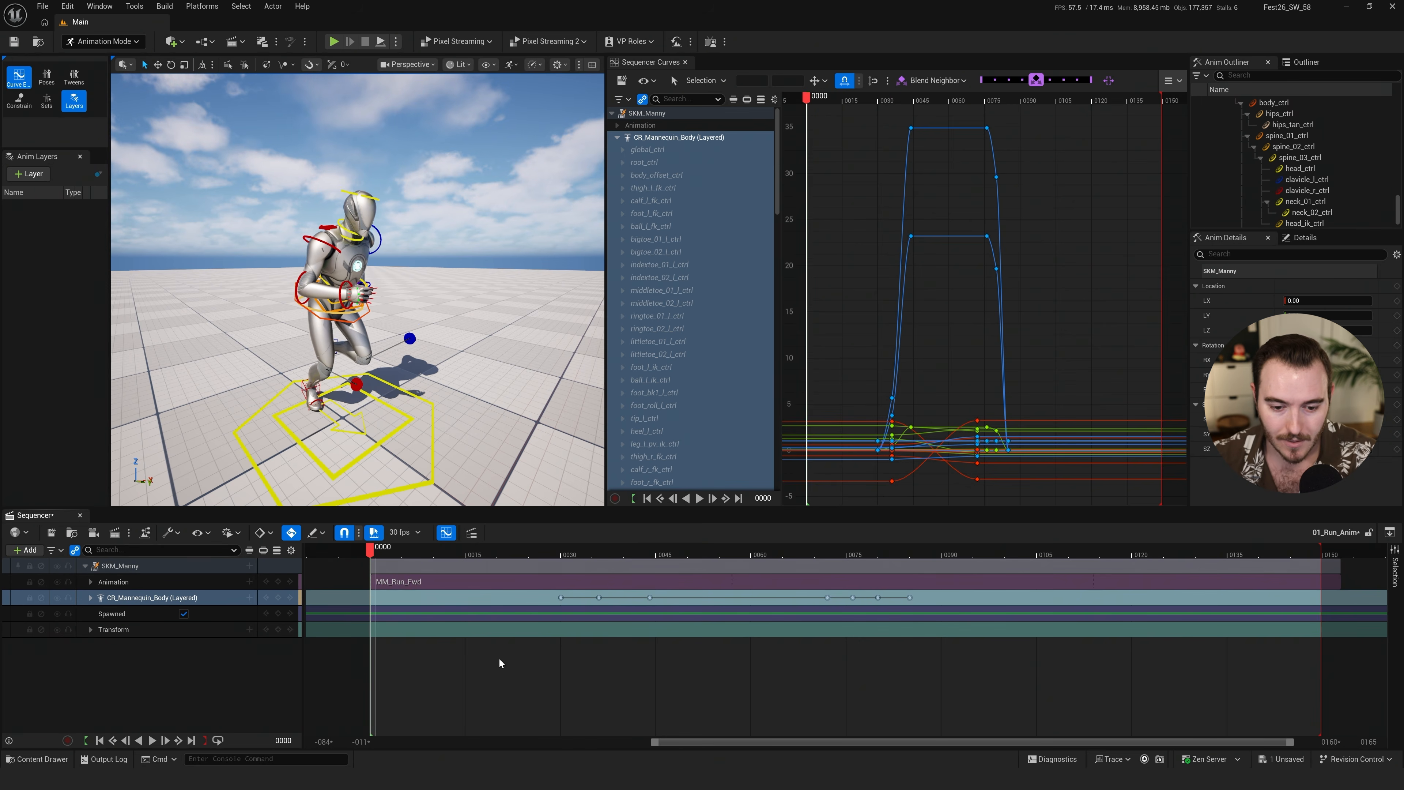
left_click(205, 678)
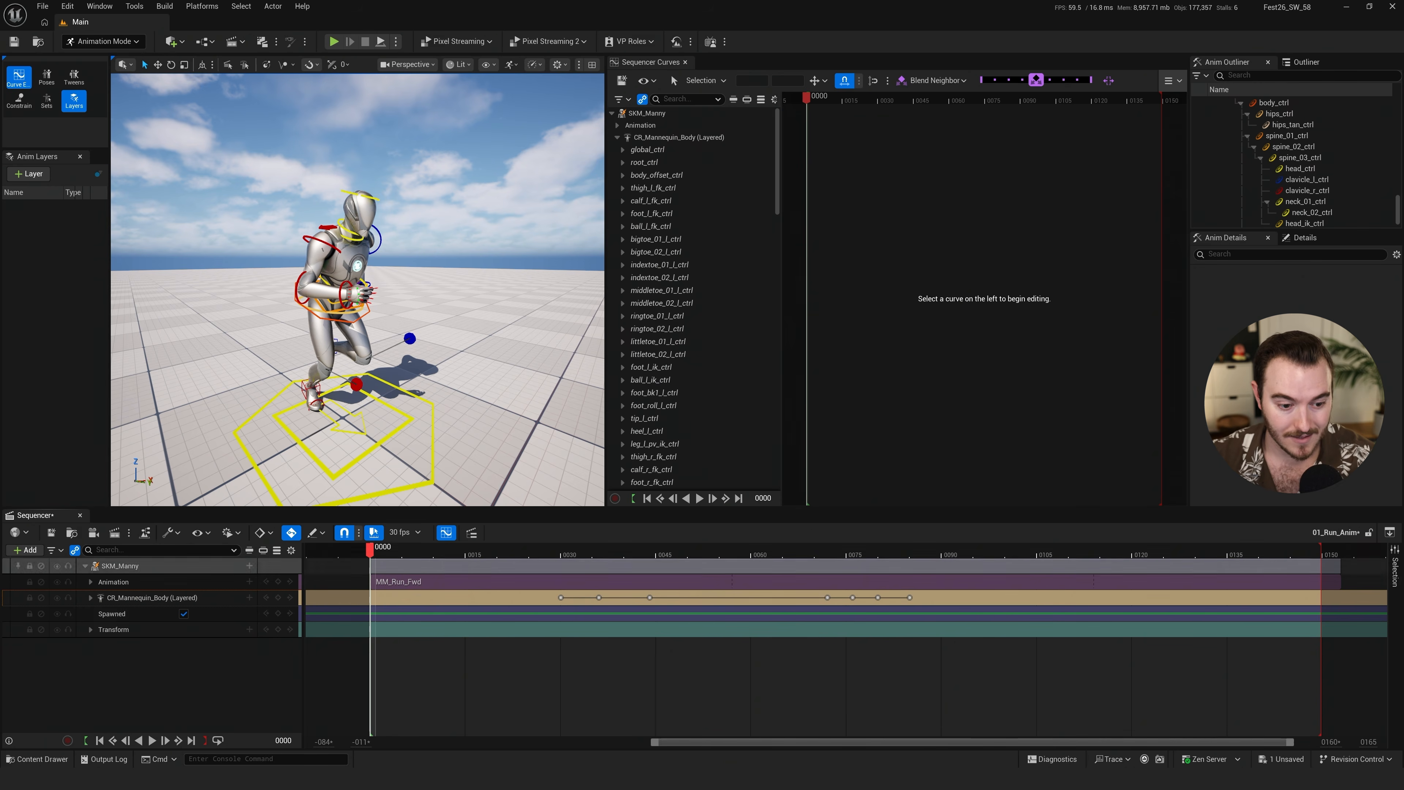
Add a Time Warp Curve track to the sequence, select it to show its curve, and play the sequence briefly
left_click(26, 550)
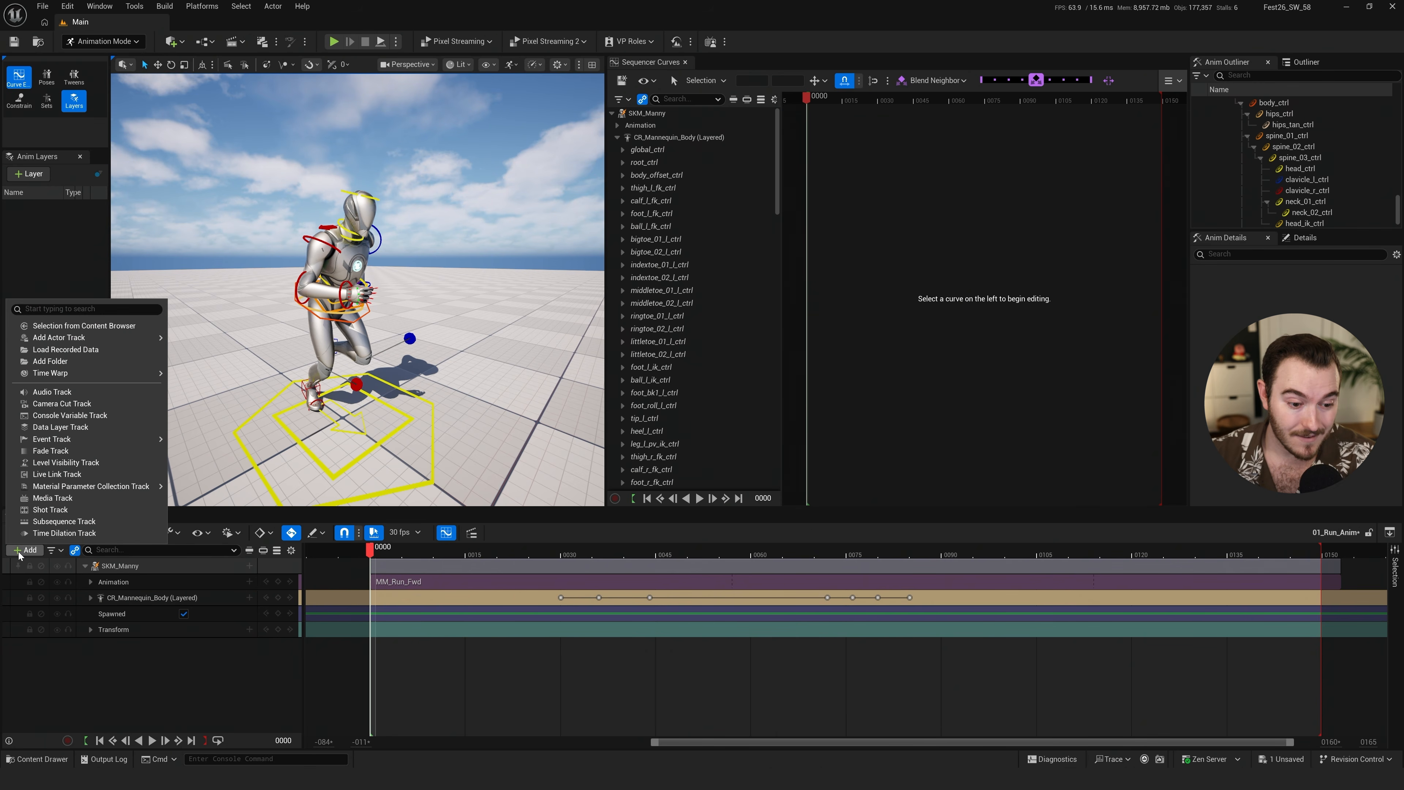
mouse_move(95, 374)
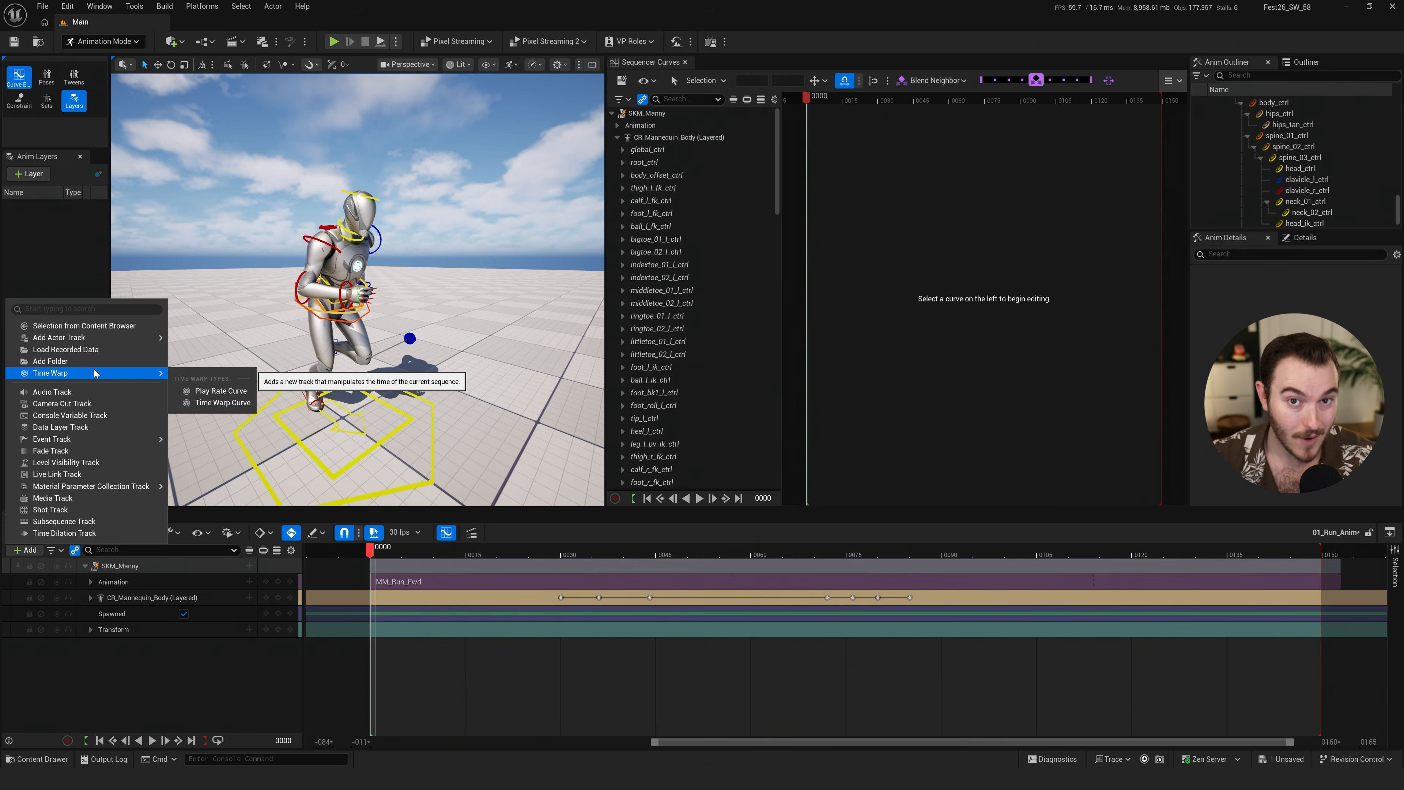
left_click(220, 402)
left_click(136, 565)
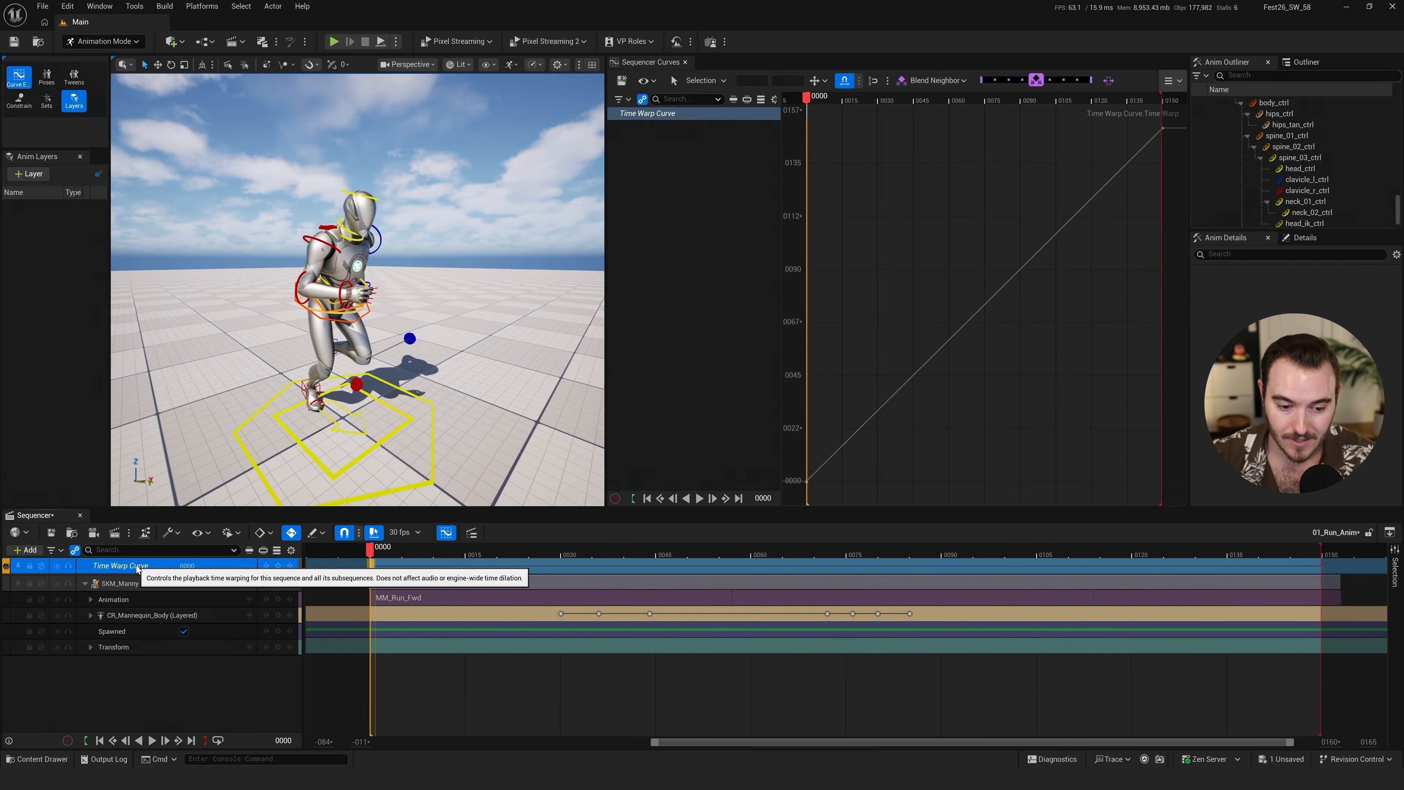
left_click(981, 445)
key("space")
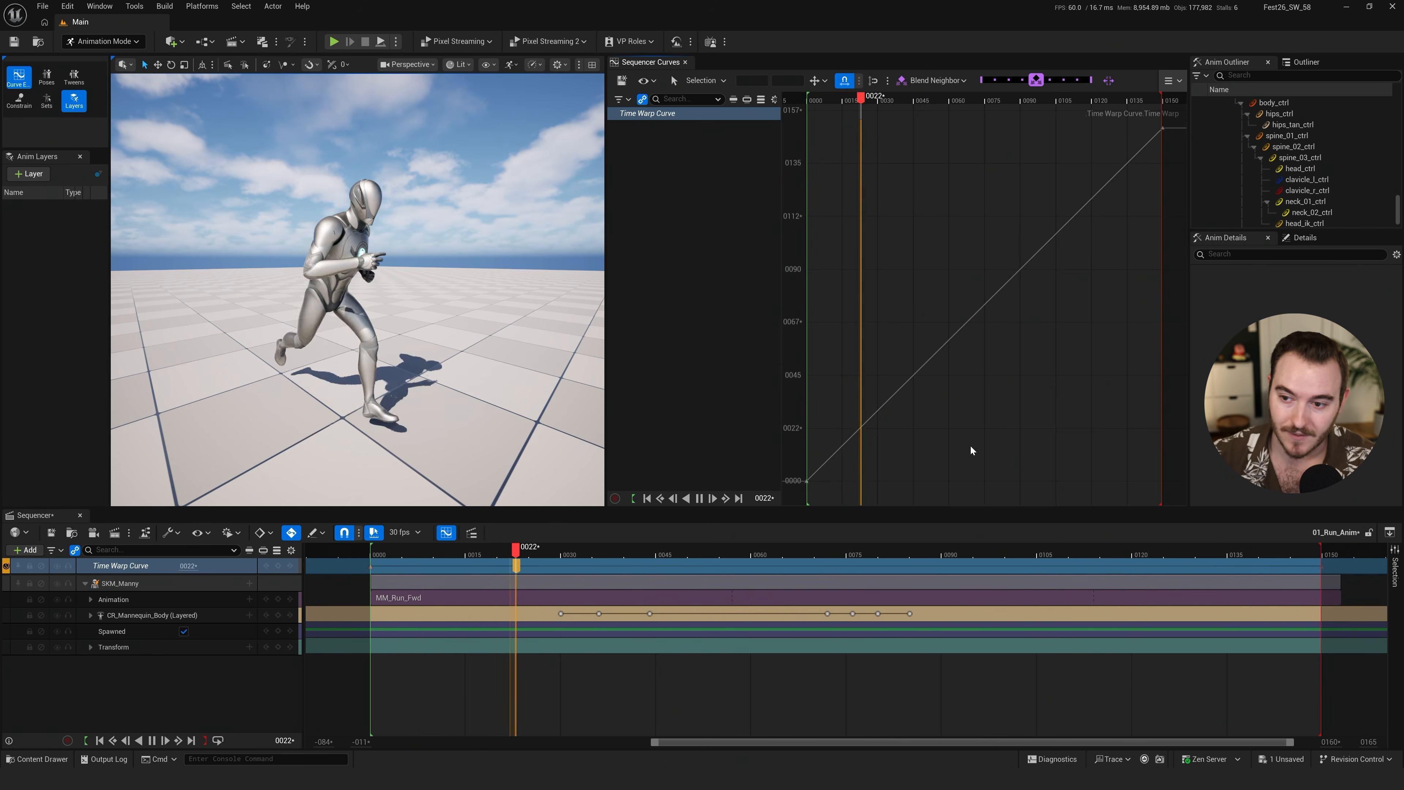
key("space")
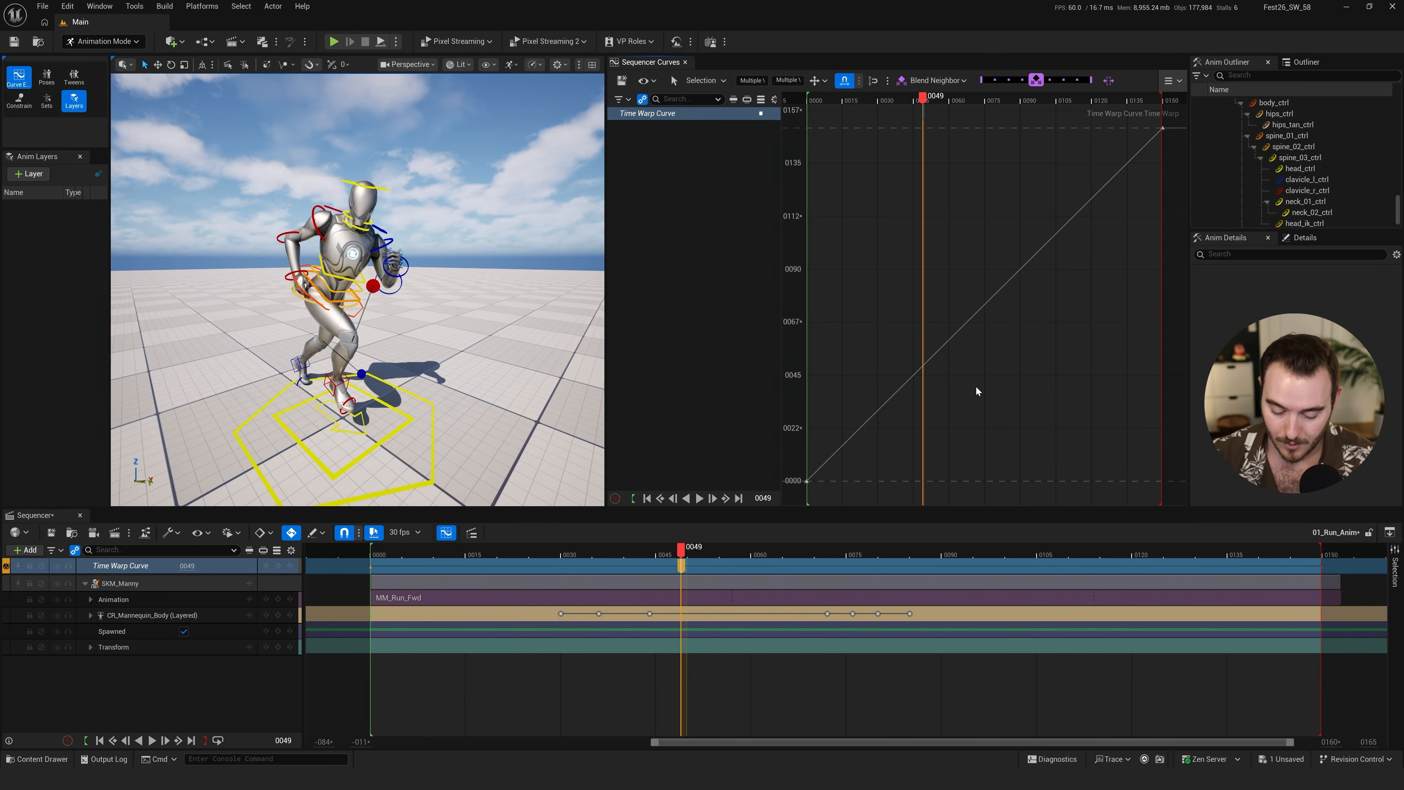
Try a freeze on the Time Warp Curve by holding the frame 49 value until about frame 86, preview it, and delete the added keys
left_click(278, 566)
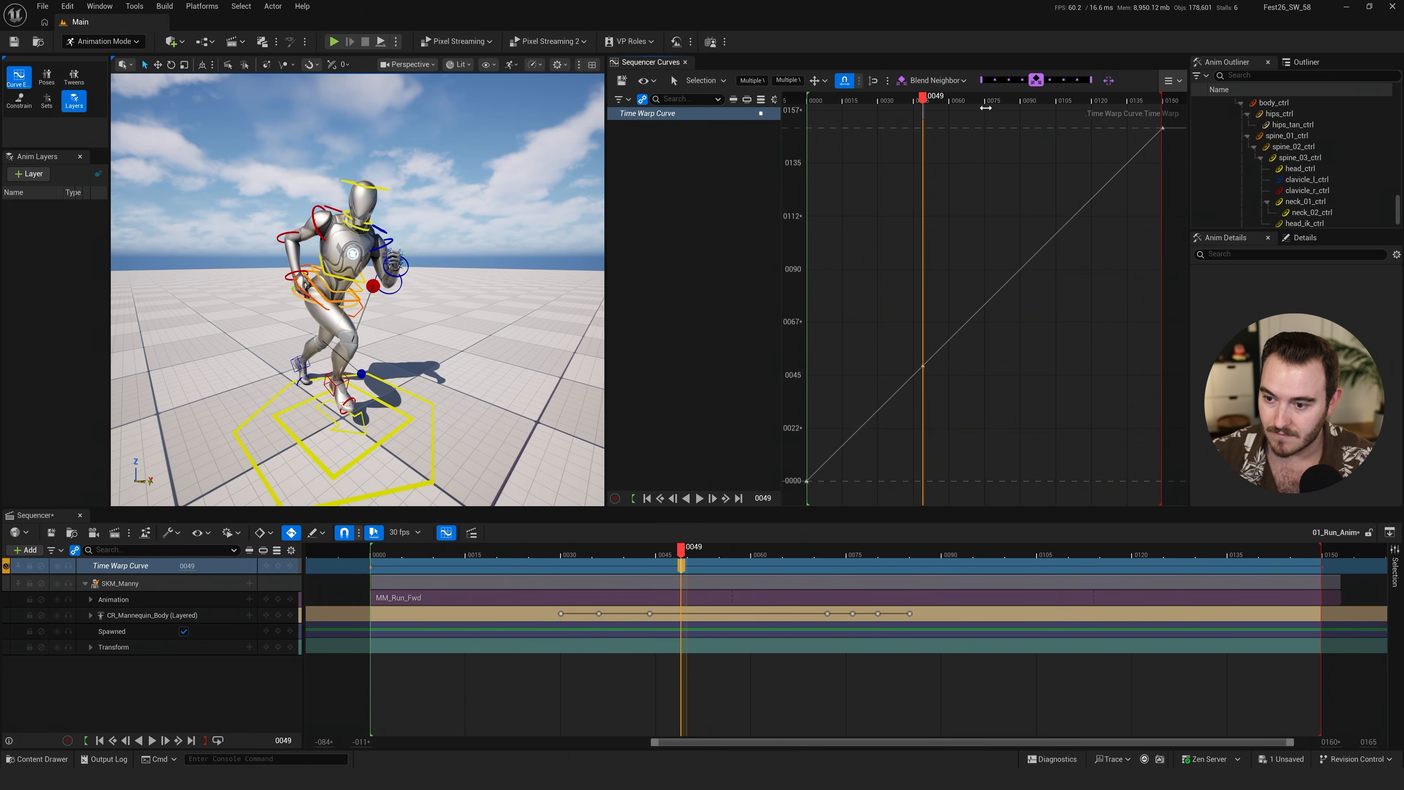
left_click_drag(954, 100, 1011, 100)
key("ctrl+v")
left_click(986, 339)
key("f")
left_click_drag(884, 103, 806, 101)
key("space")
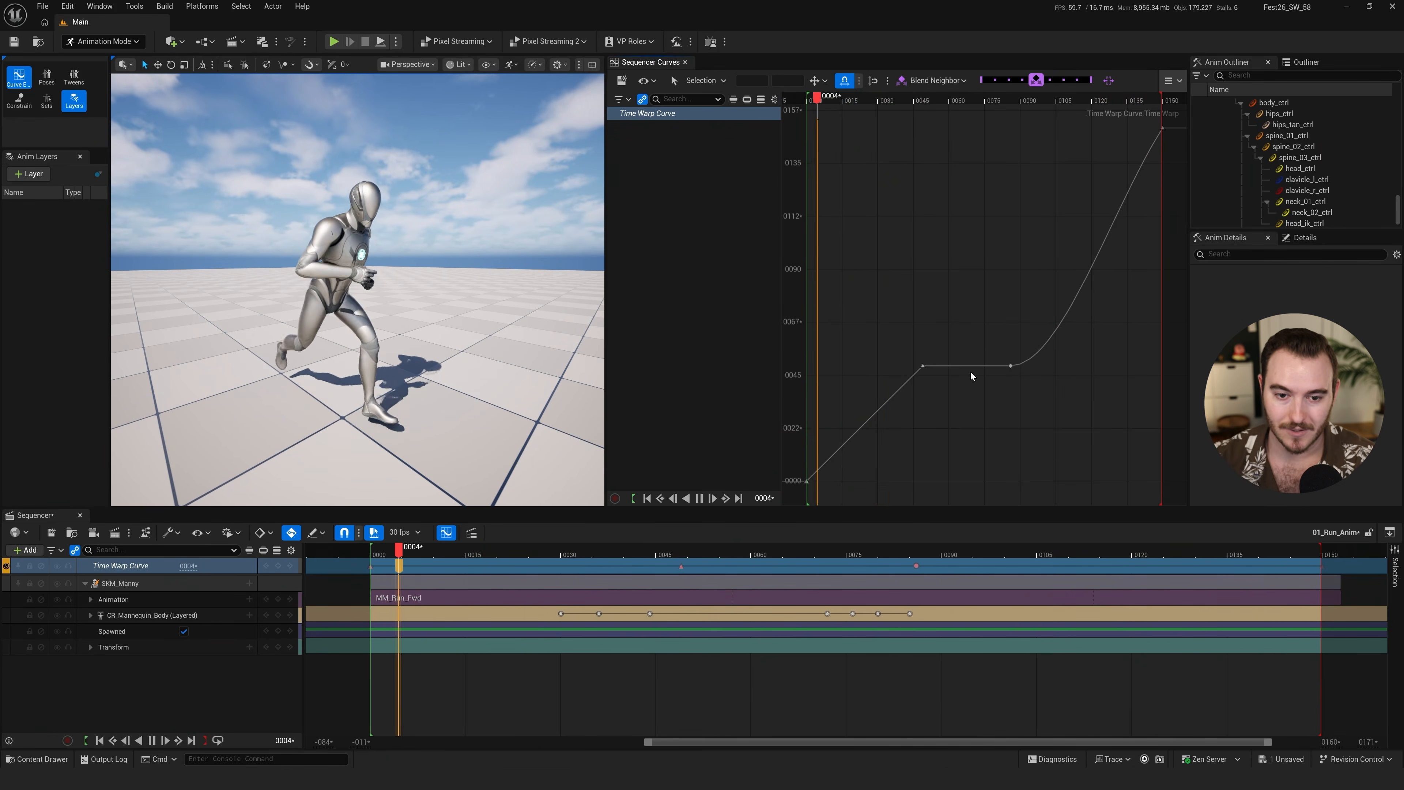
key("space")
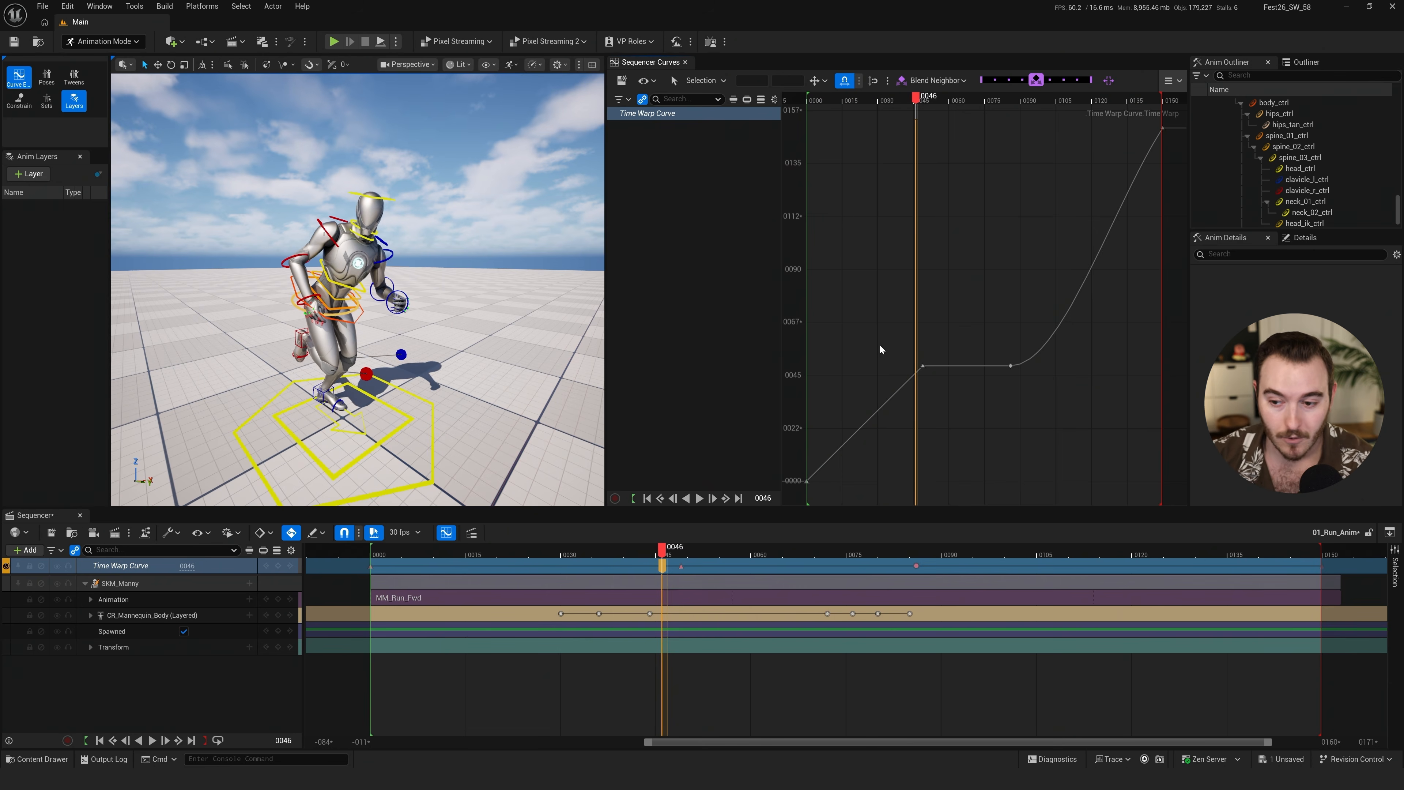
key("Delete")
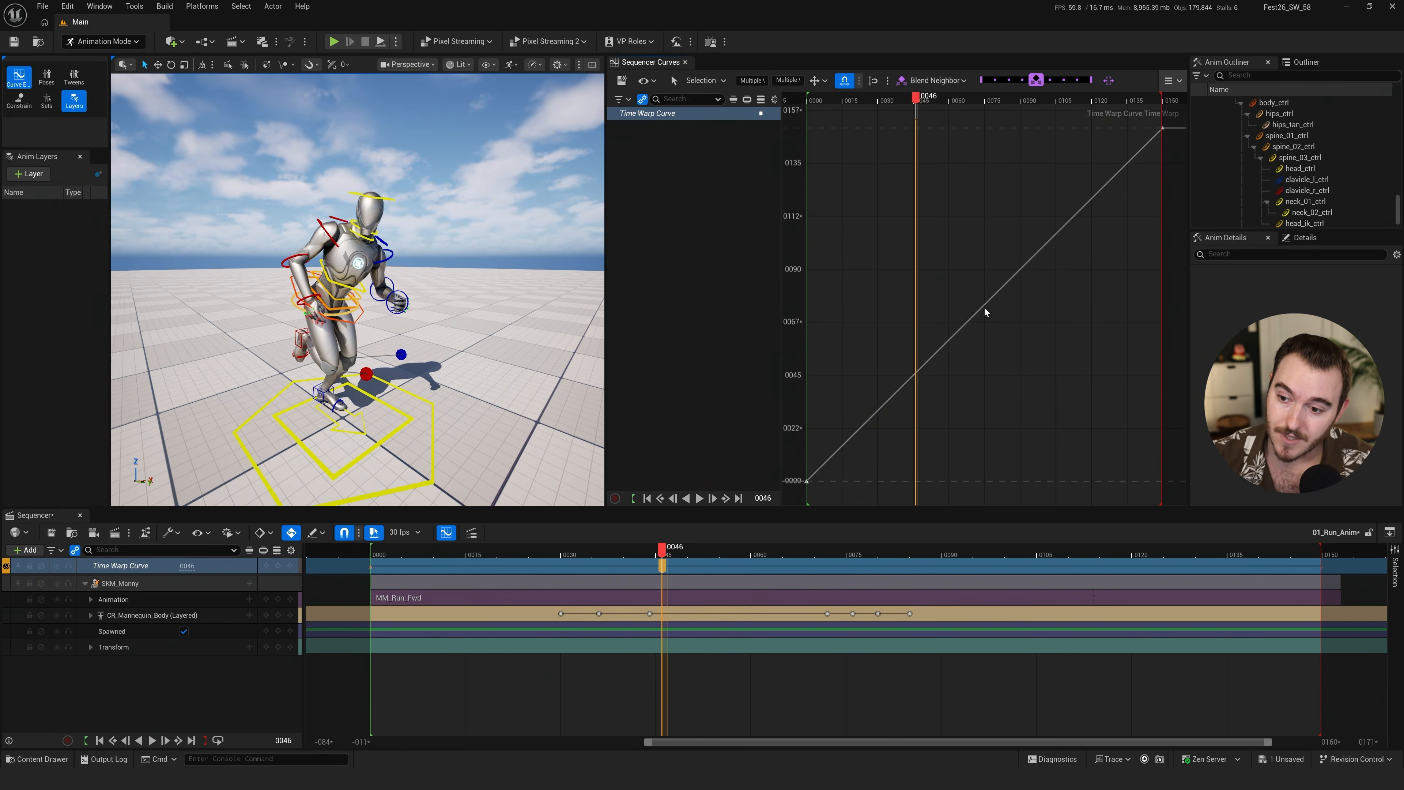
Bake the Time Warp Curve with the Bake filter at an interval of 4 frames, and preview the sequence
right_click(969, 312)
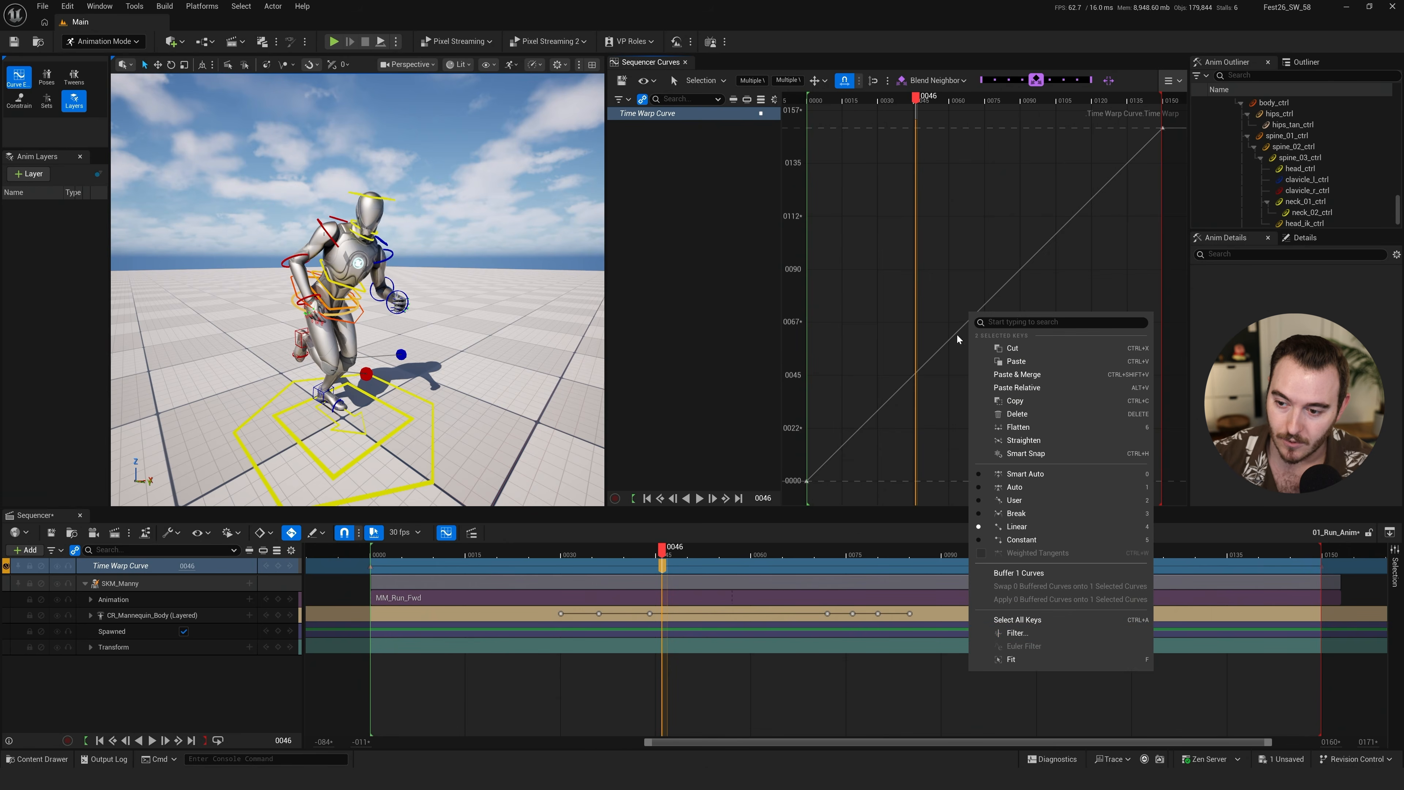
left_click(1017, 633)
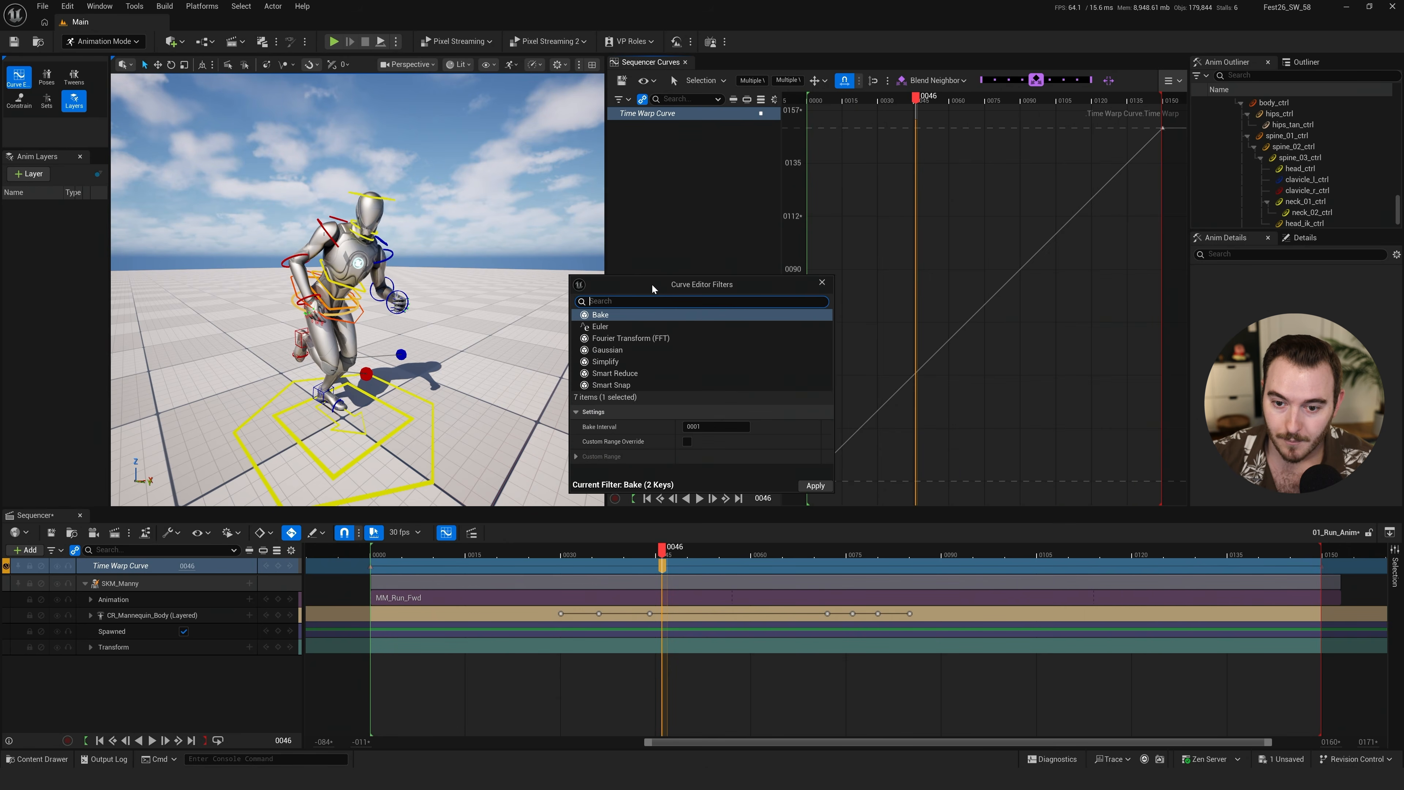
left_click_drag(652, 286, 525, 171)
left_click(625, 313)
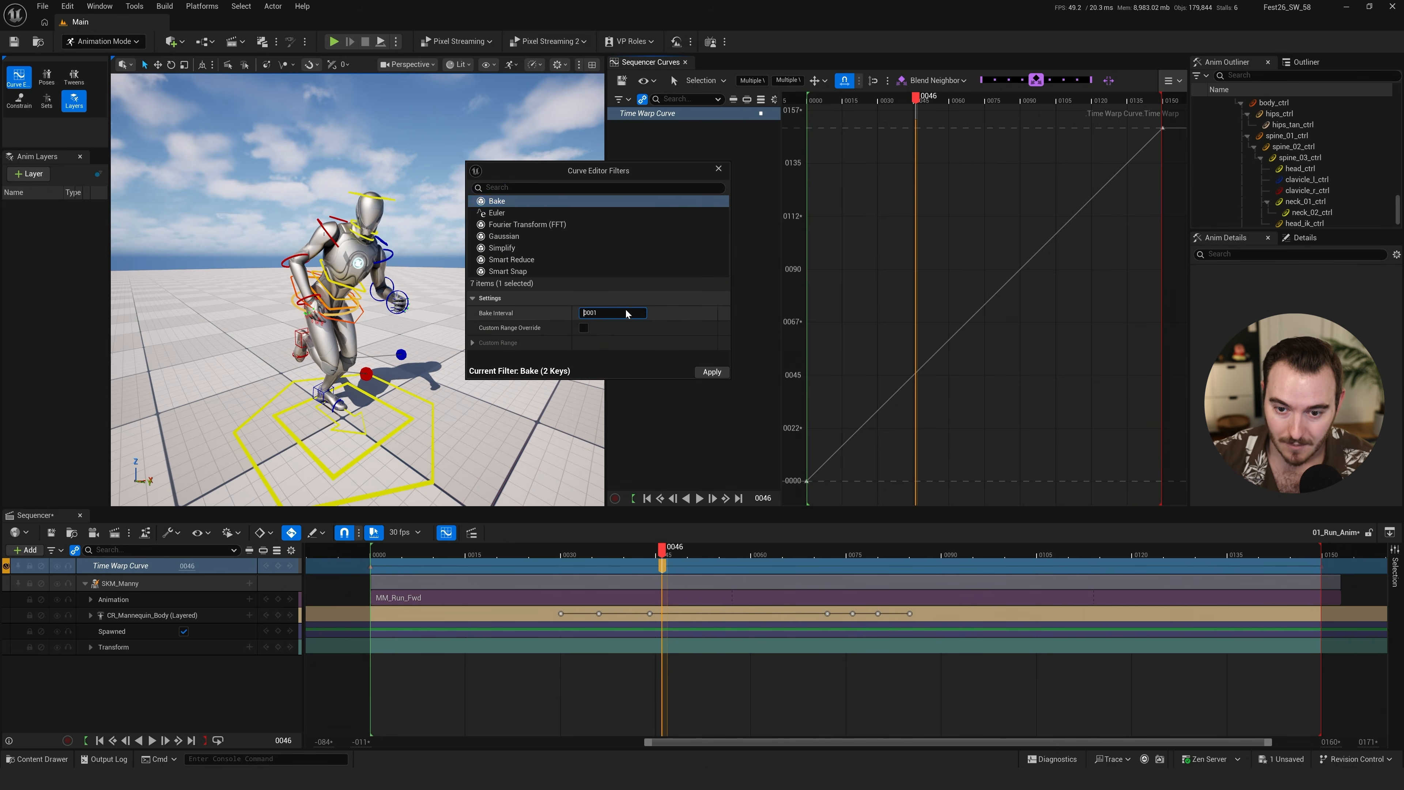
left_click(624, 297)
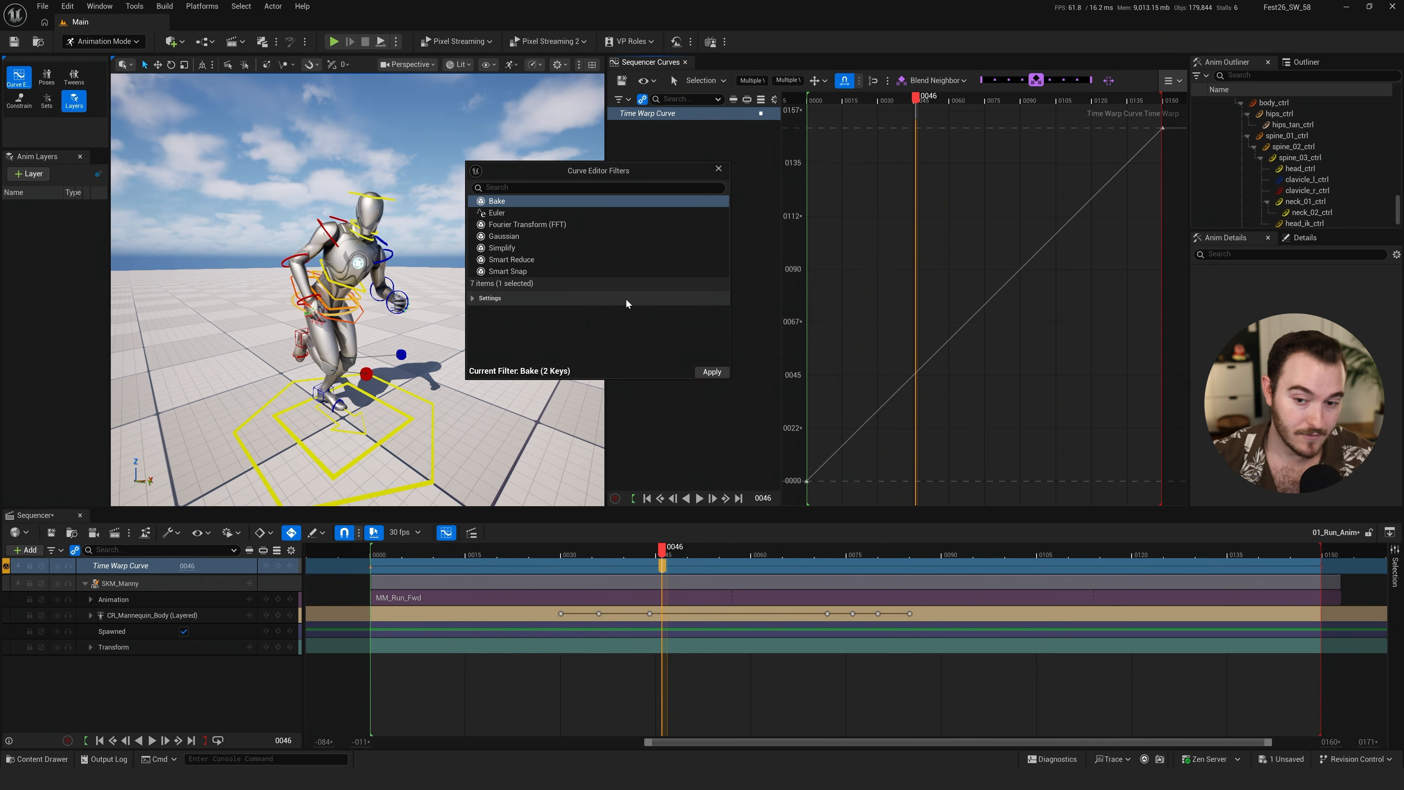
left_click(583, 303)
left_click(612, 313)
type("3")
key("Return")
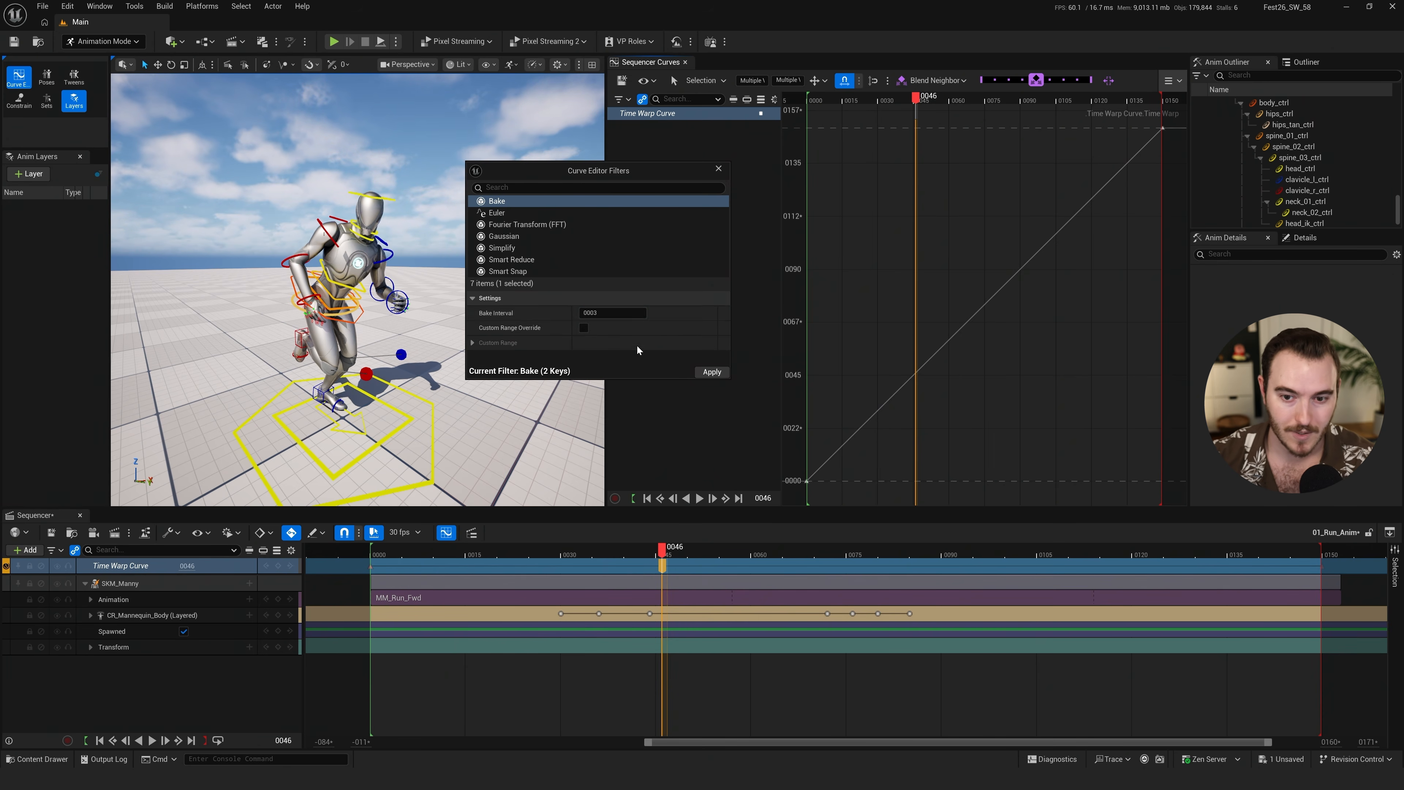
left_click(608, 312)
type("4")
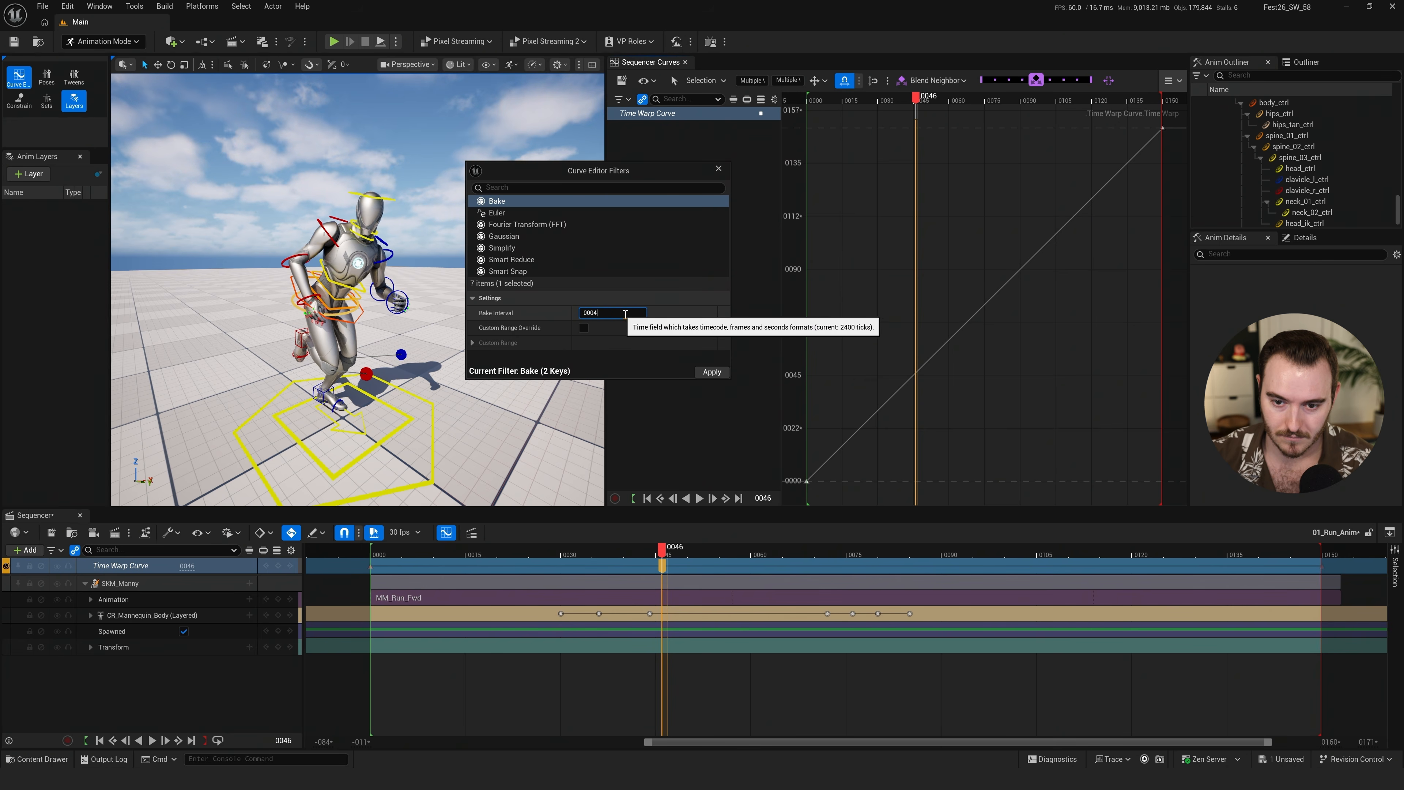
key("Return")
left_click(710, 374)
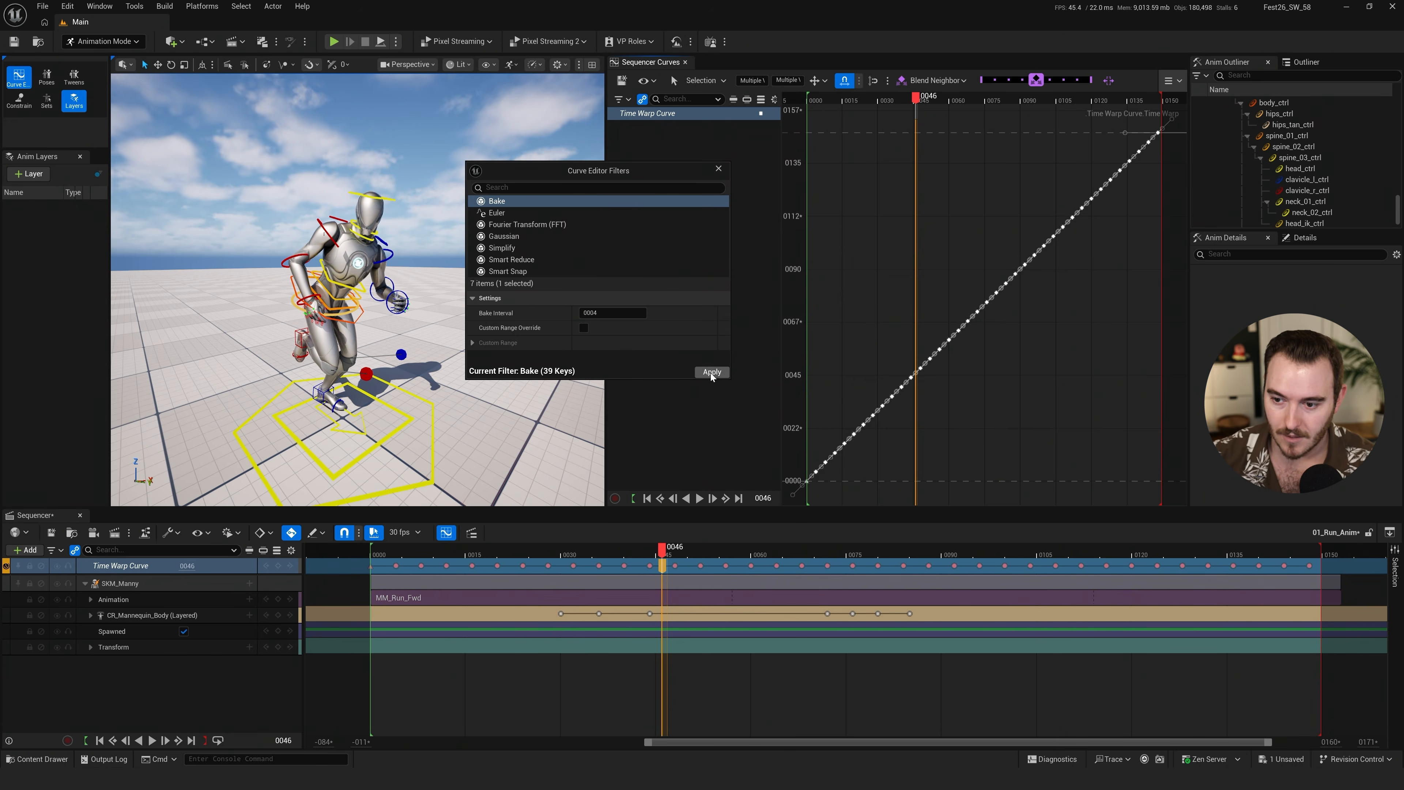
left_click(952, 425)
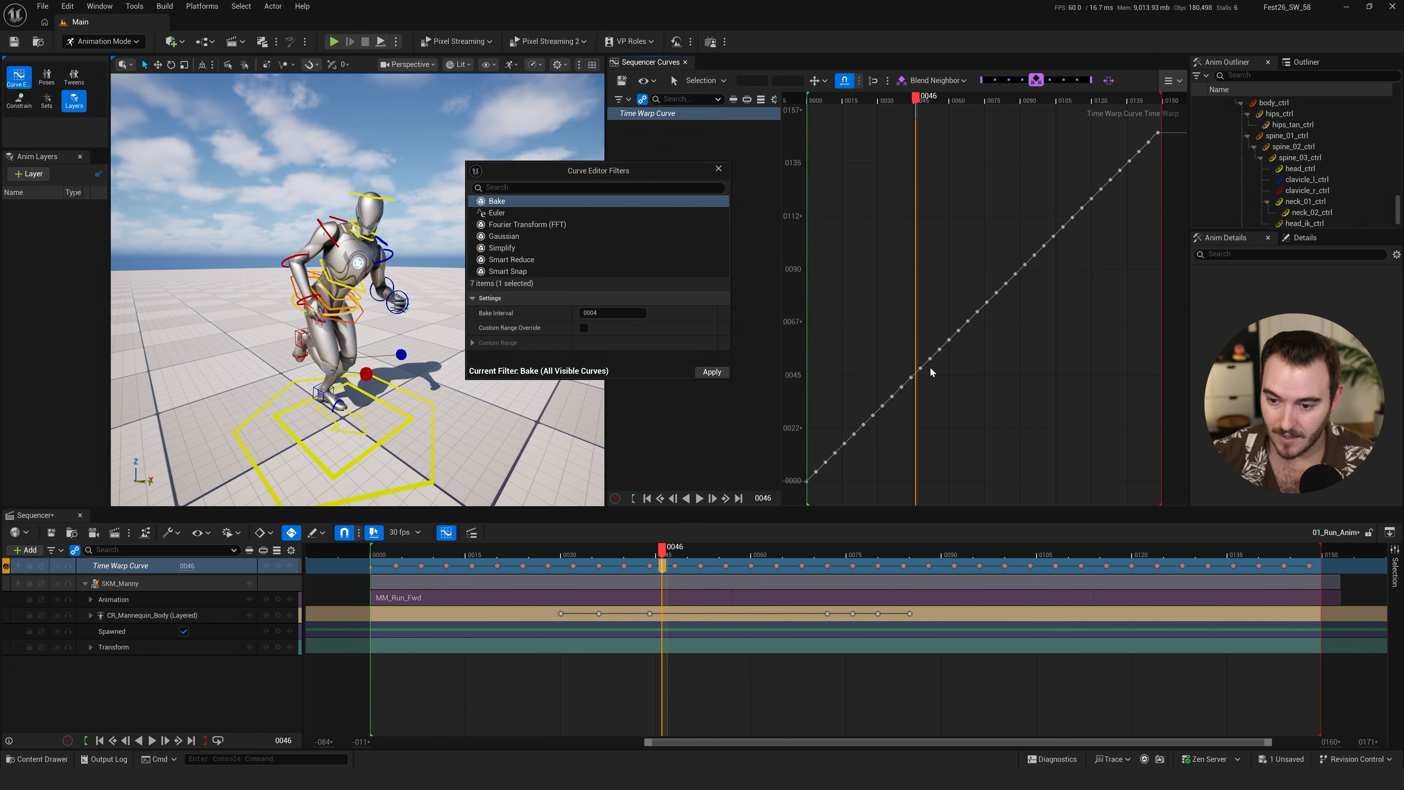
key("space")
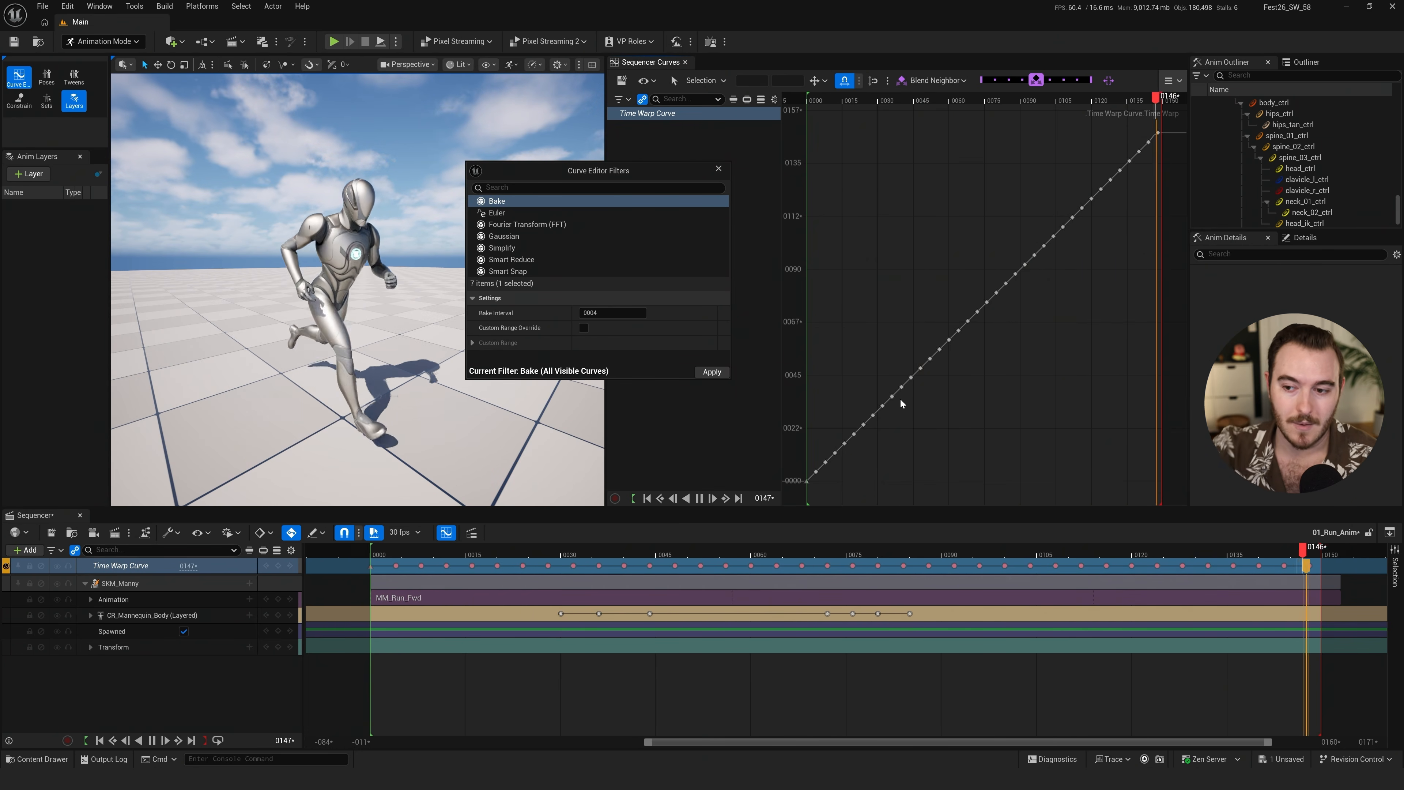
key("space")
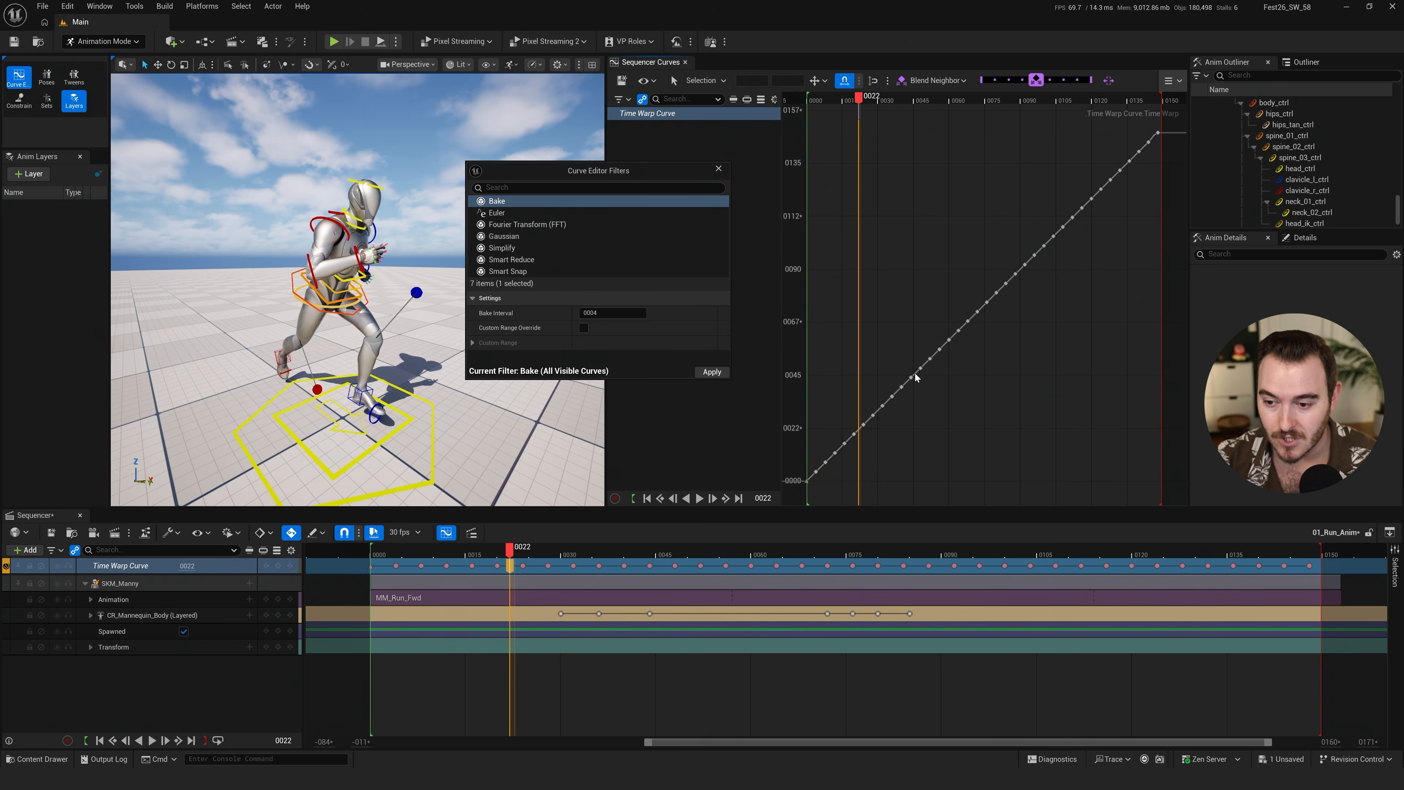
Set all the baked Time Warp Curve keys to Constant interpolation
left_click(915, 374)
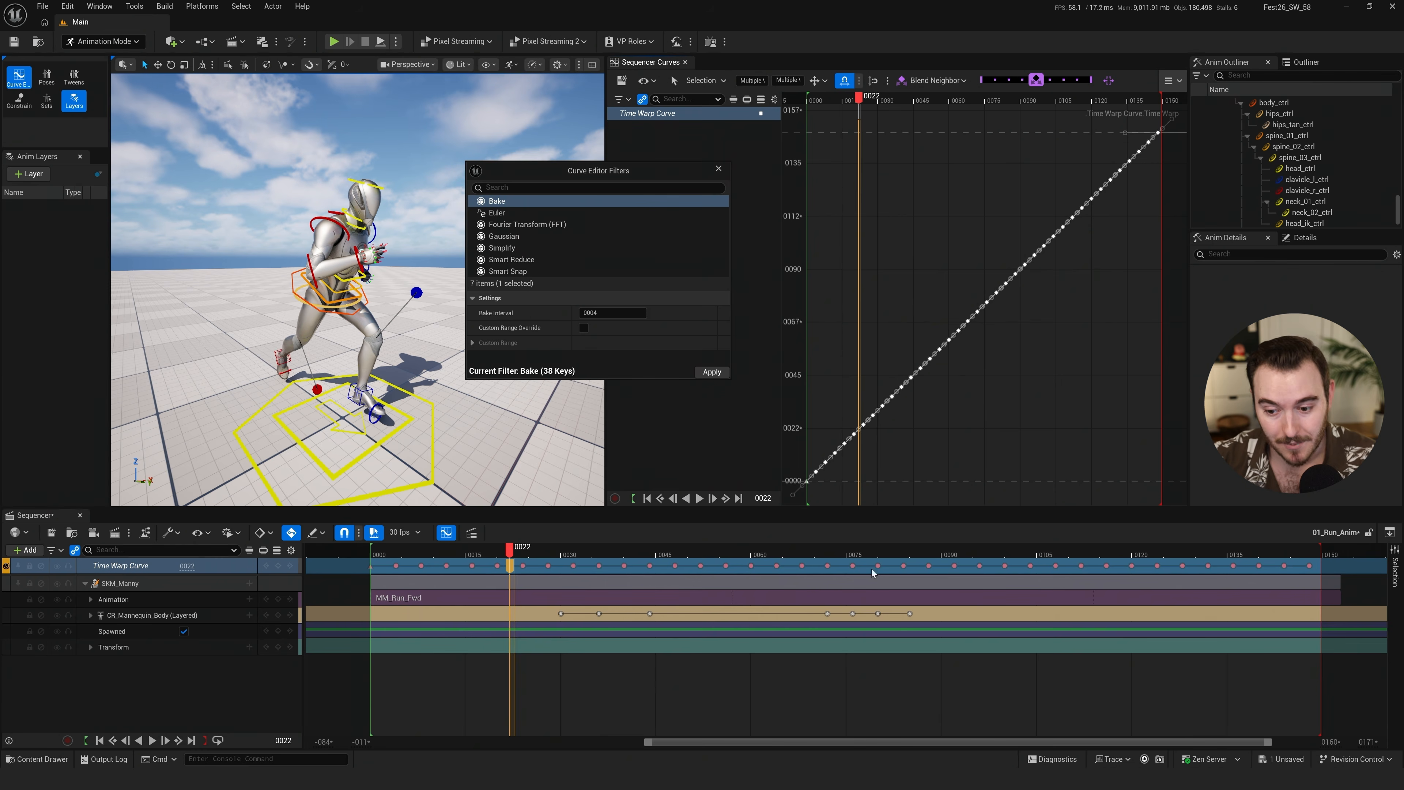
right_click(574, 565)
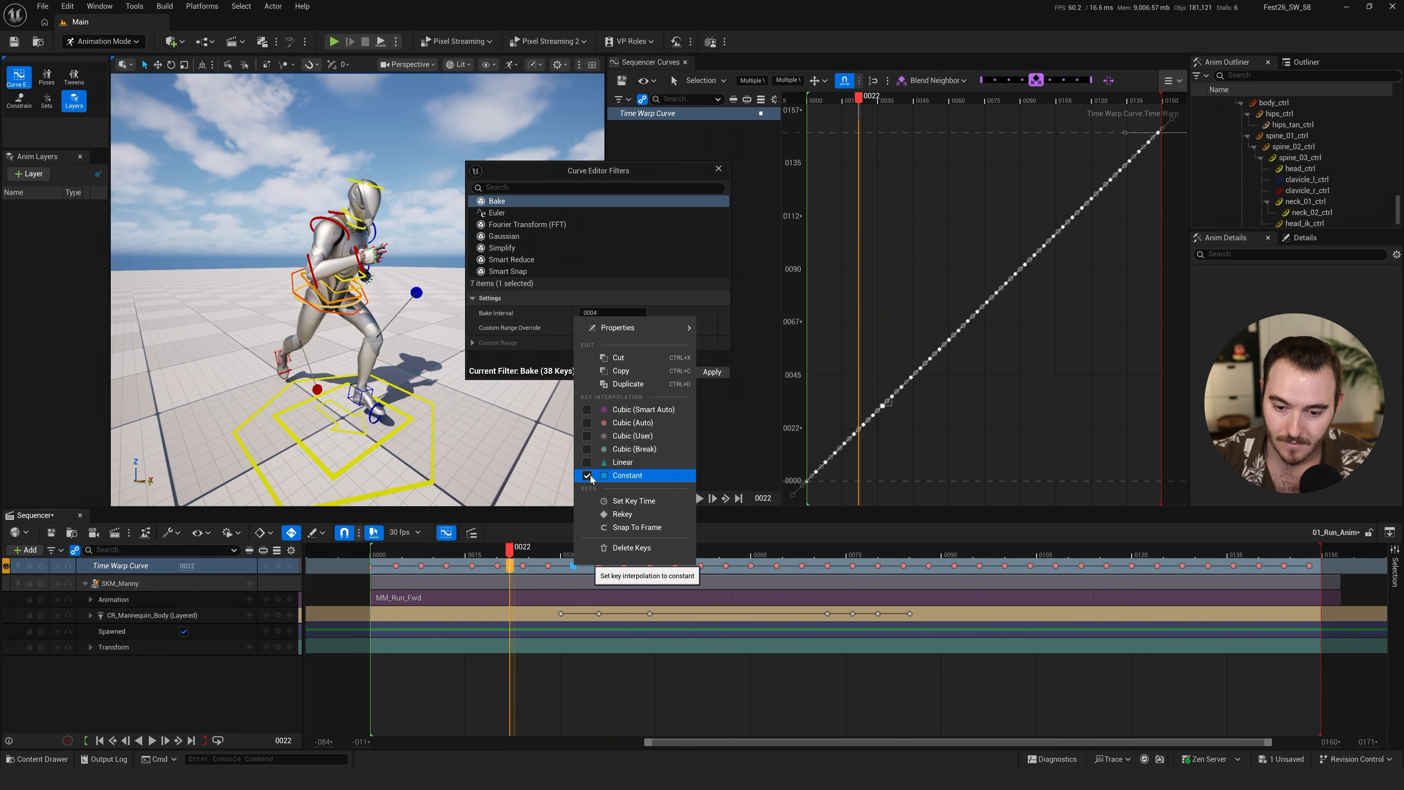
left_click(620, 475)
left_click(354, 566)
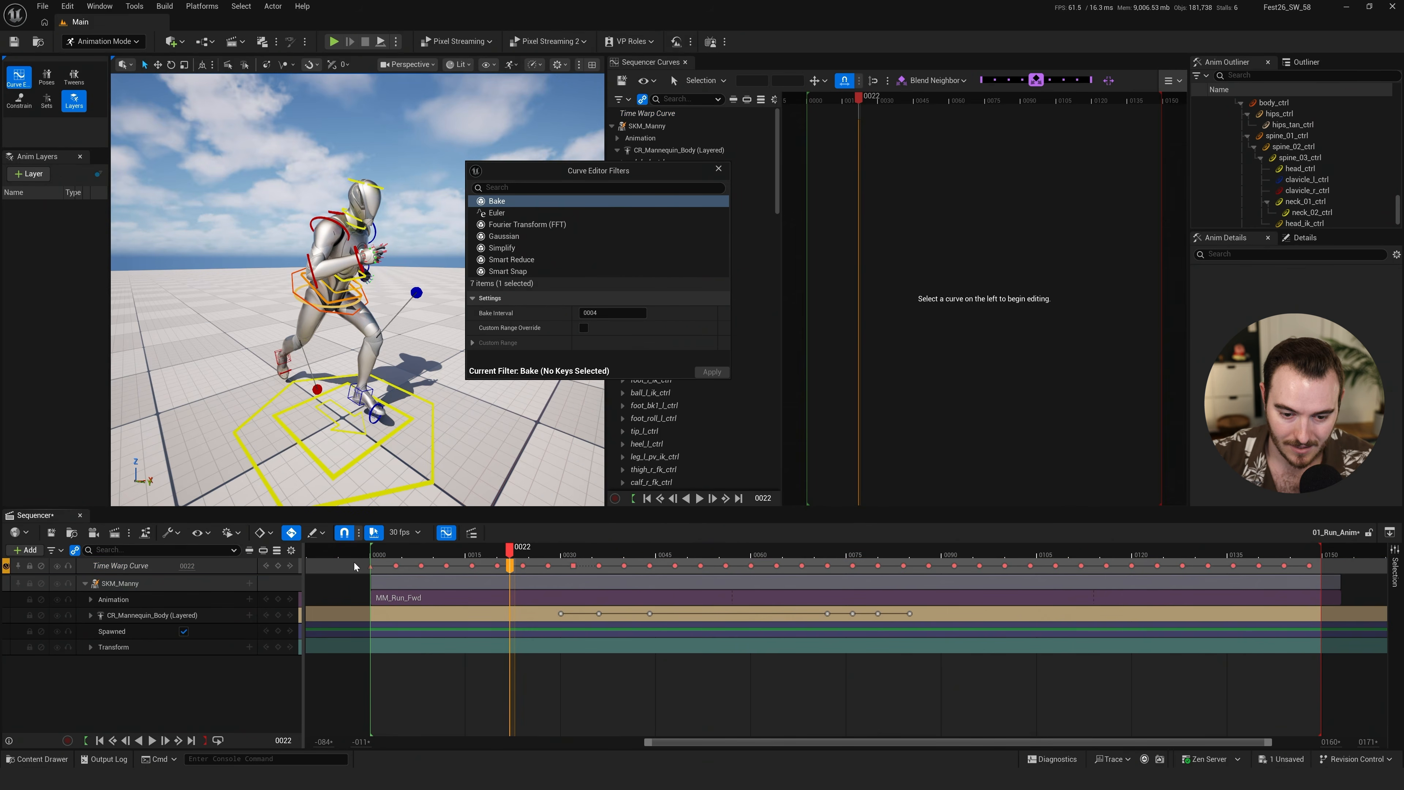
left_click_drag(1358, 579, 1283, 566)
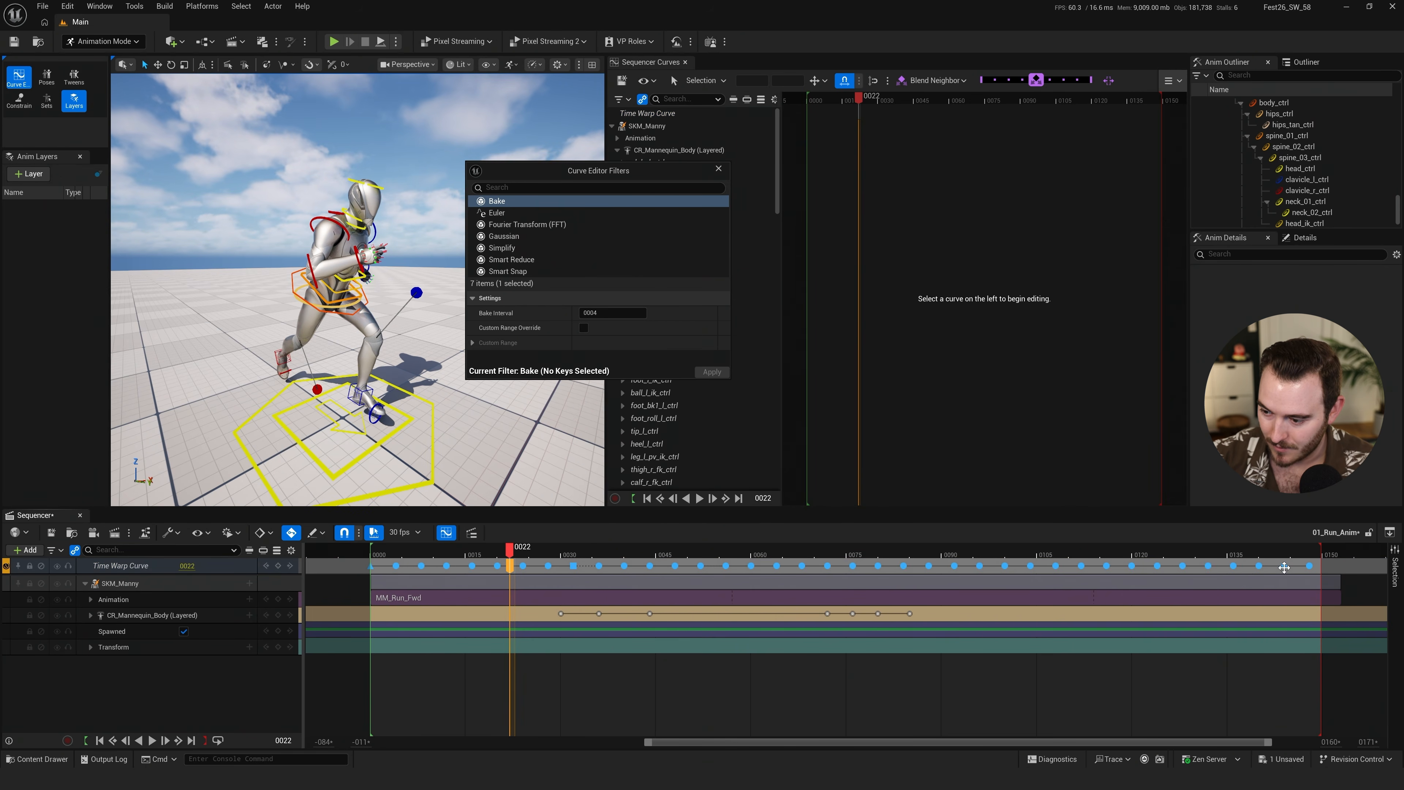
right_click(1260, 566)
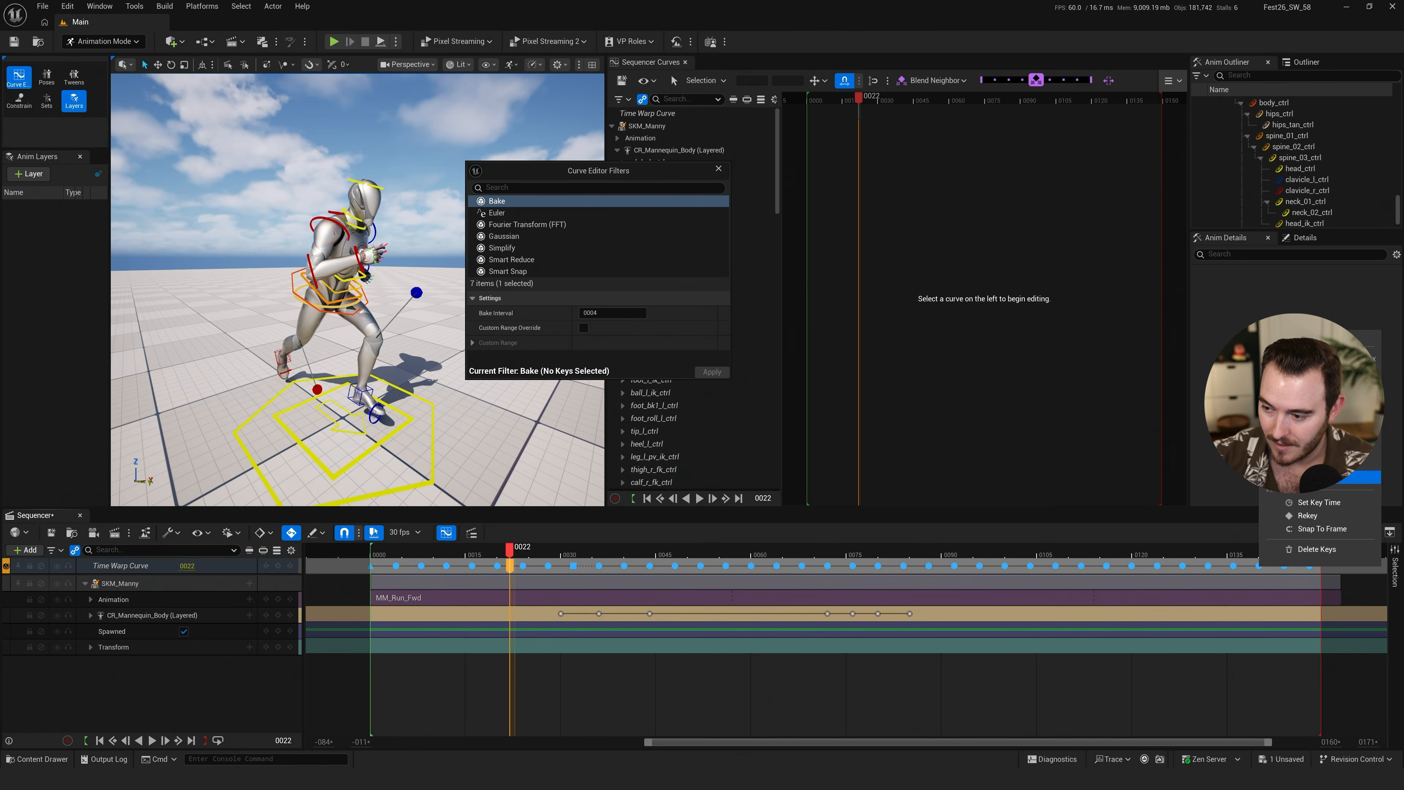
left_click(1312, 477)
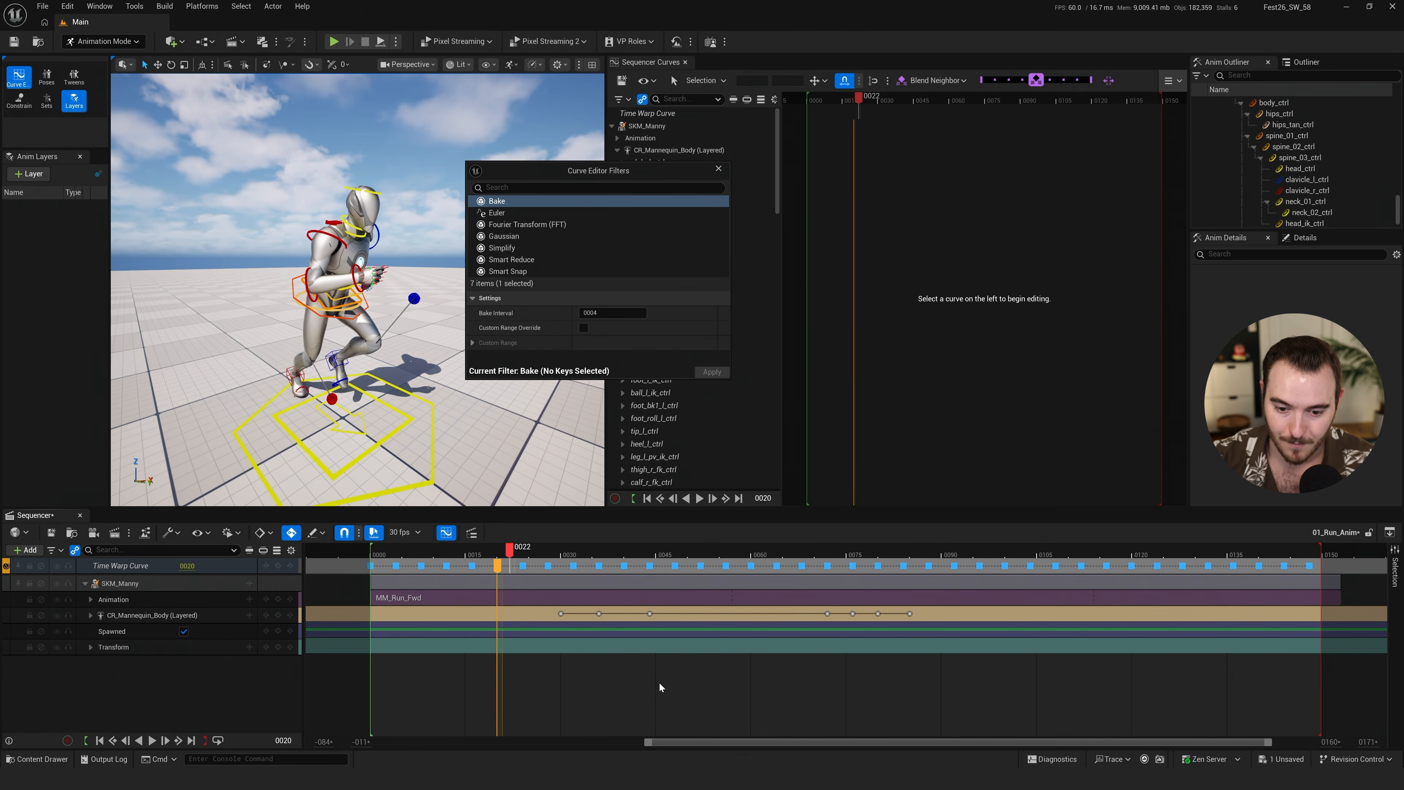
Play the stepped animation, close the Curve Editor Filters window, and inspect the Time Warp Curve's stepped shape
left_click(660, 687)
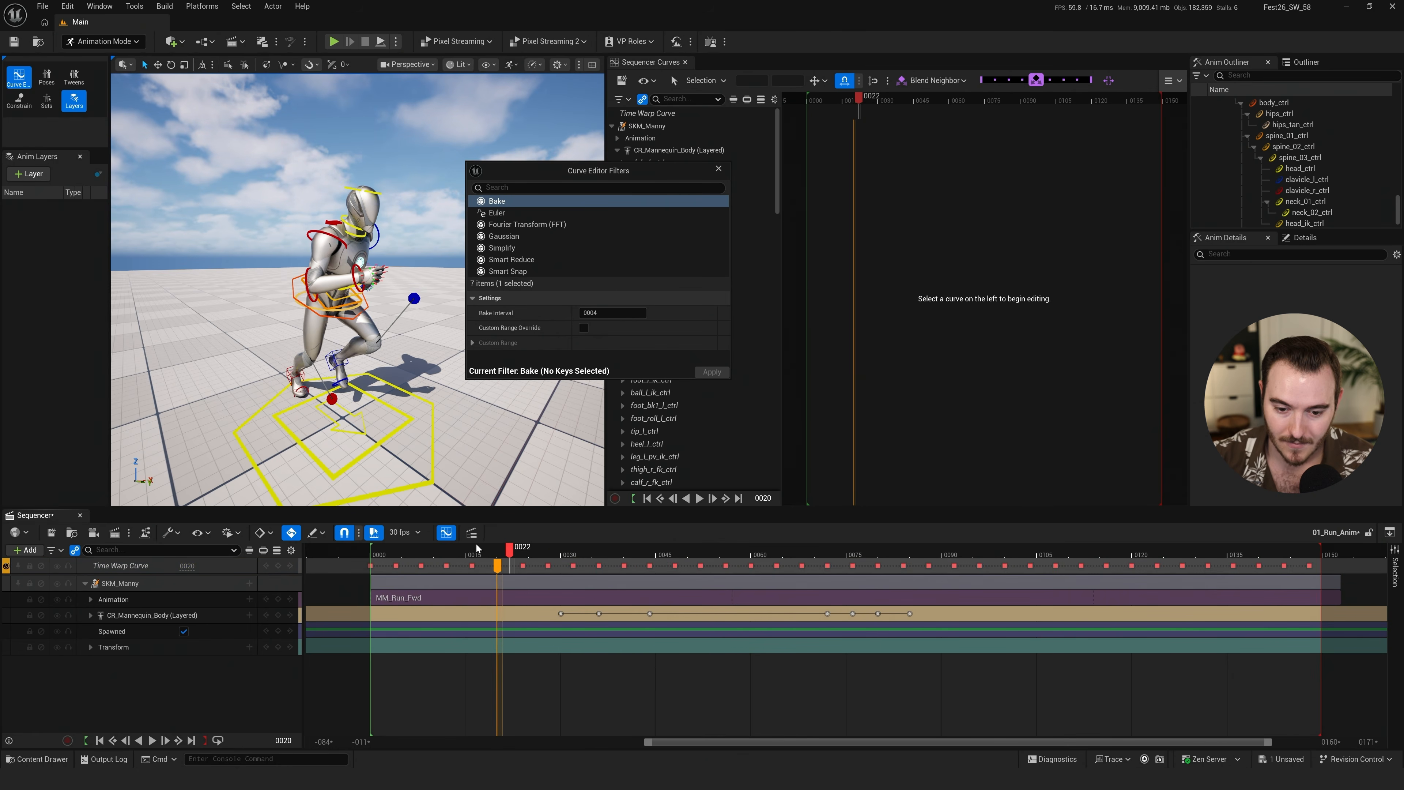
key("space")
left_click(719, 166)
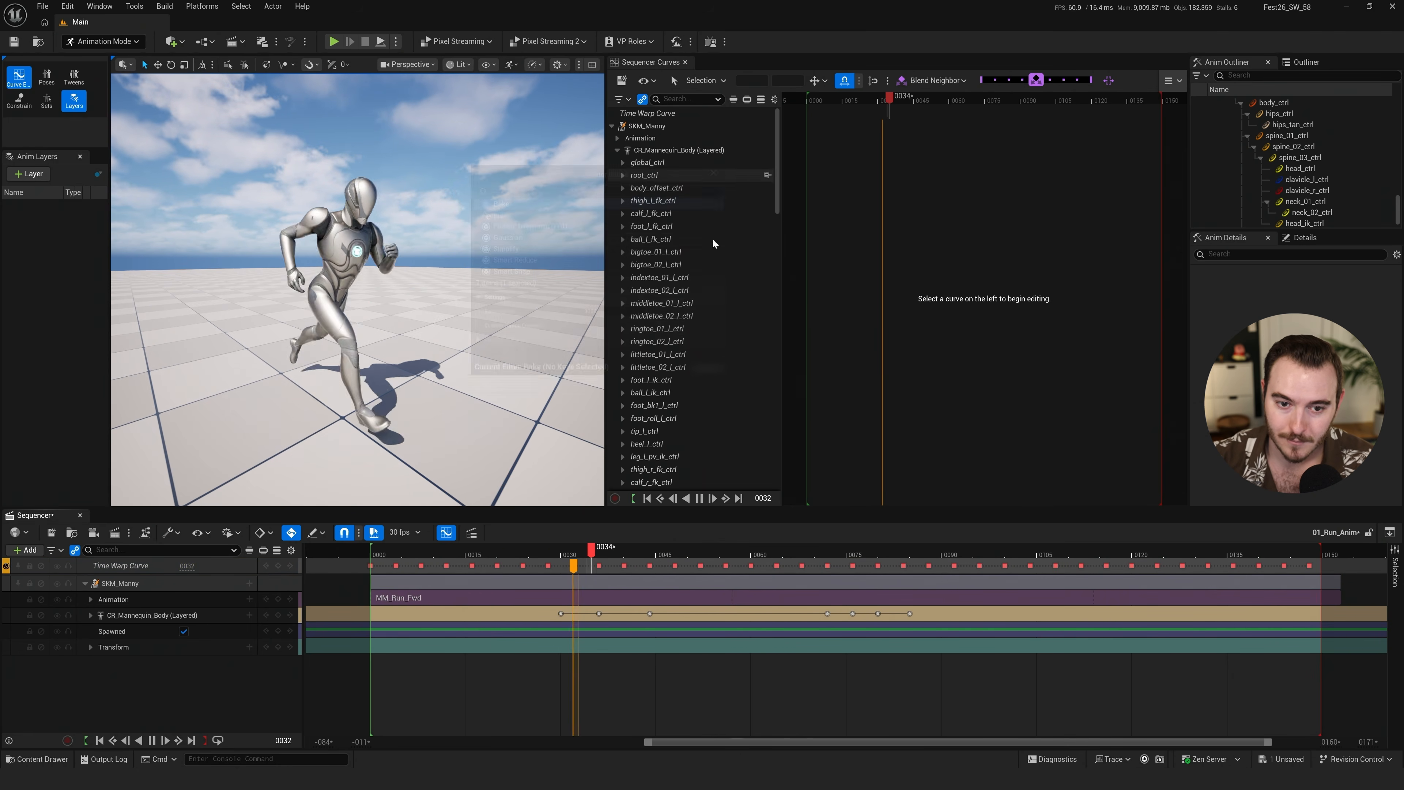
left_click(148, 565)
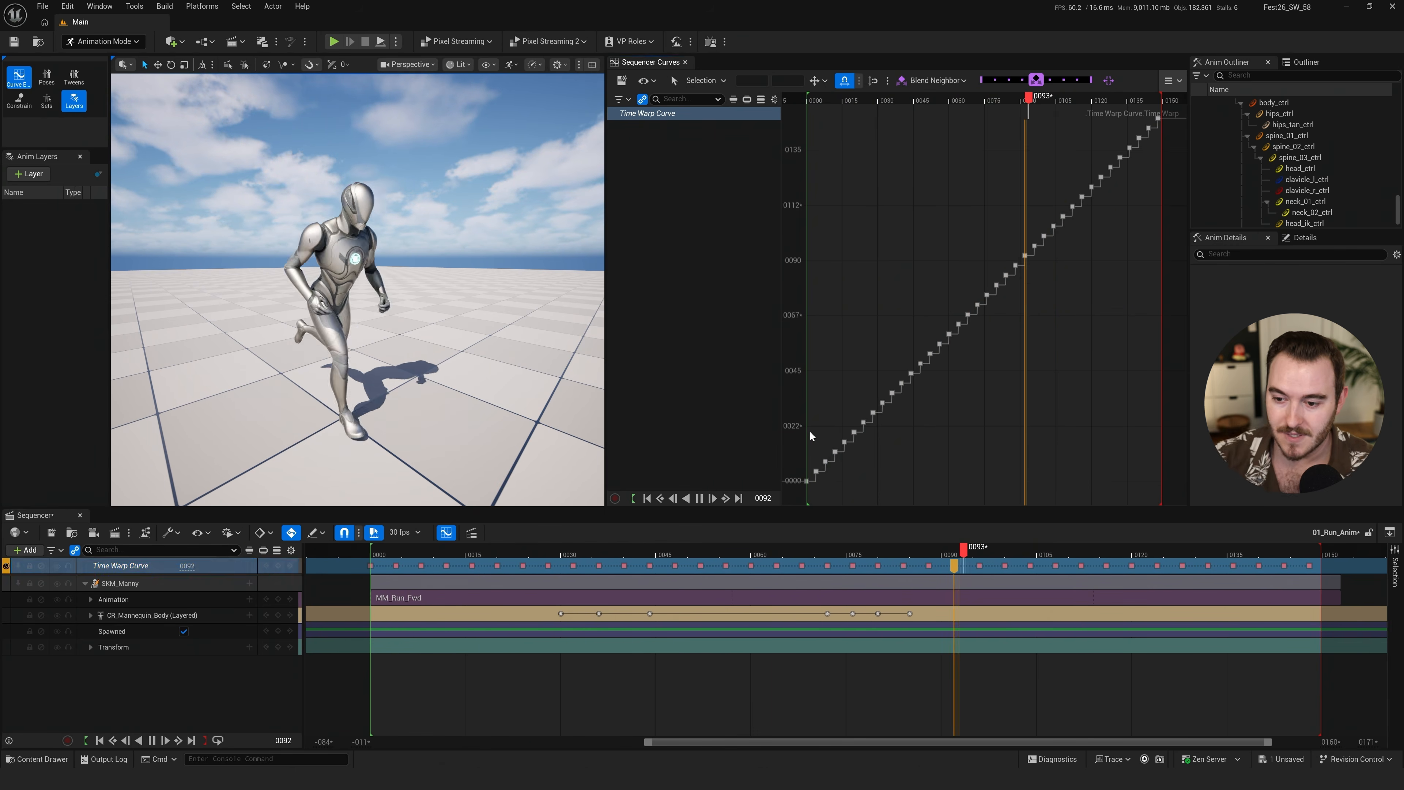
key("space")
Clear the baked keys from the Time Warp Curve and set its start and end keys to Linear interpolation
left_click_drag(816, 485, 1088, 304)
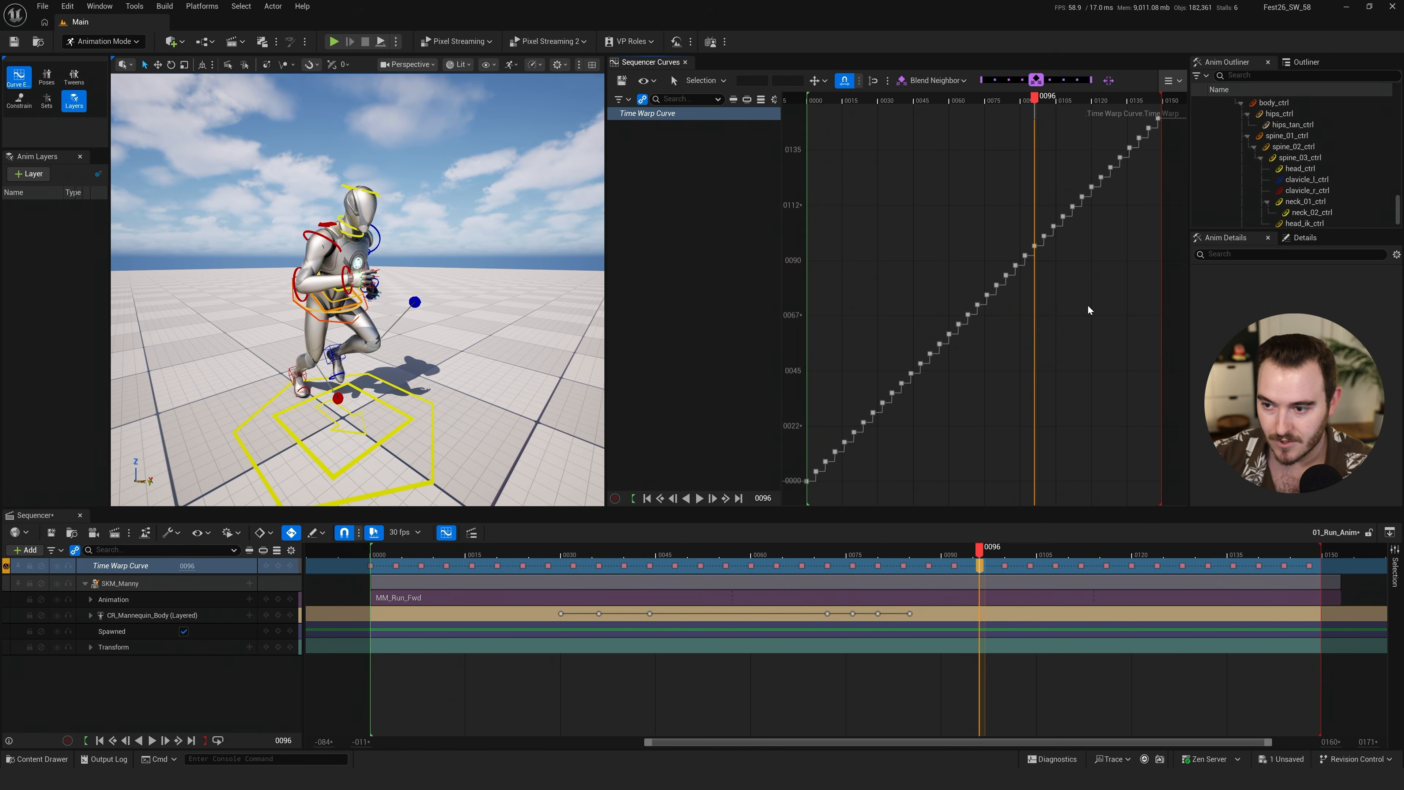
key("ctrl+z")
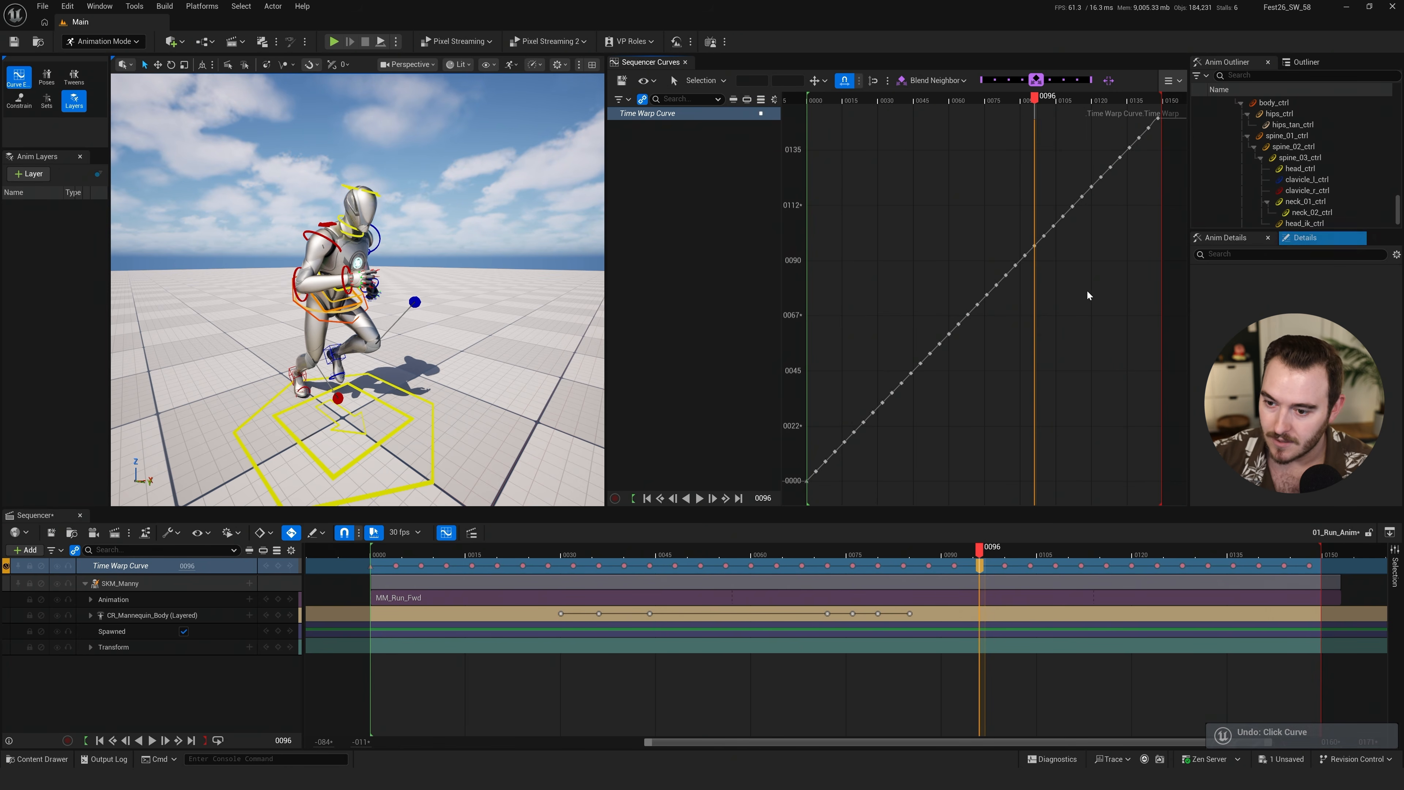
key("Delete")
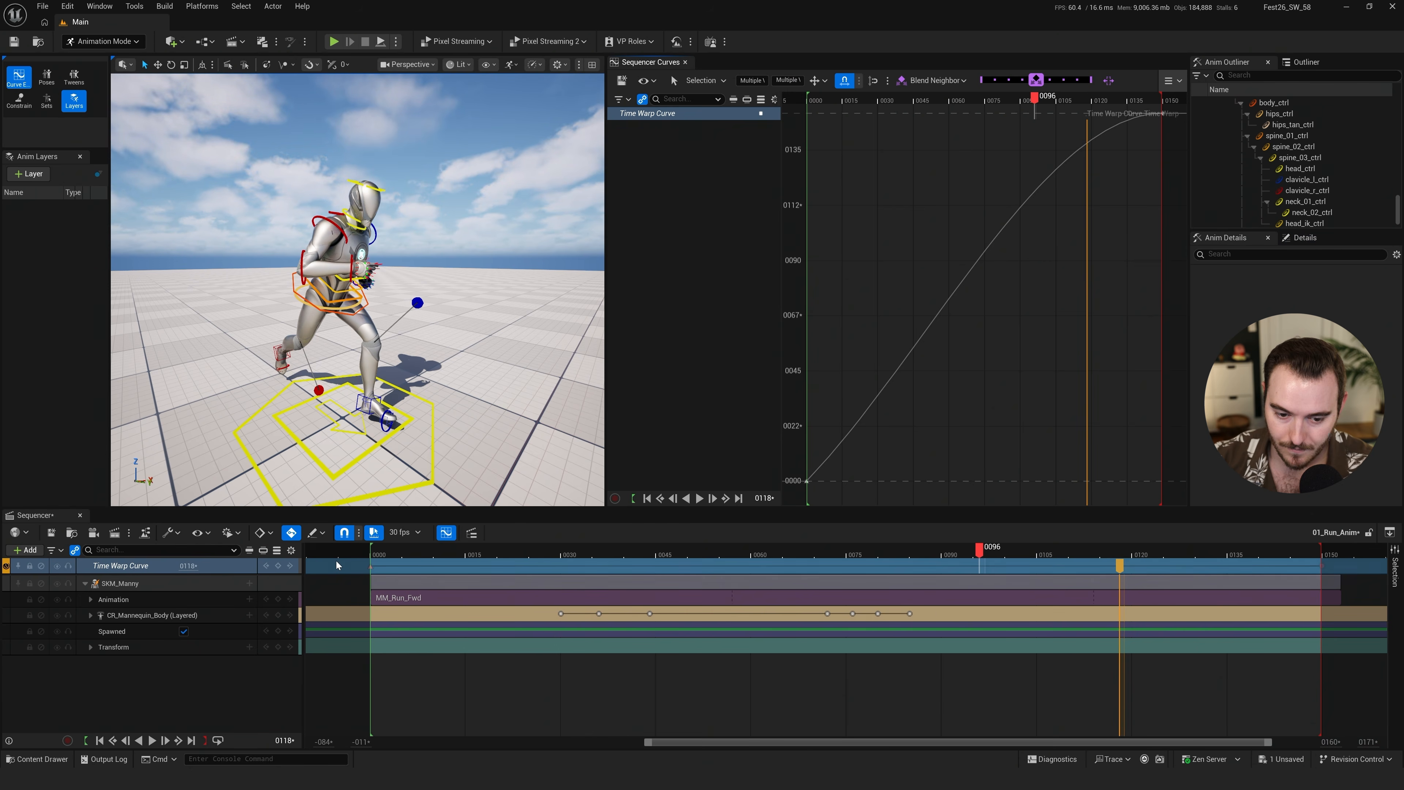
left_click_drag(1346, 574, 1344, 573)
right_click(1321, 564)
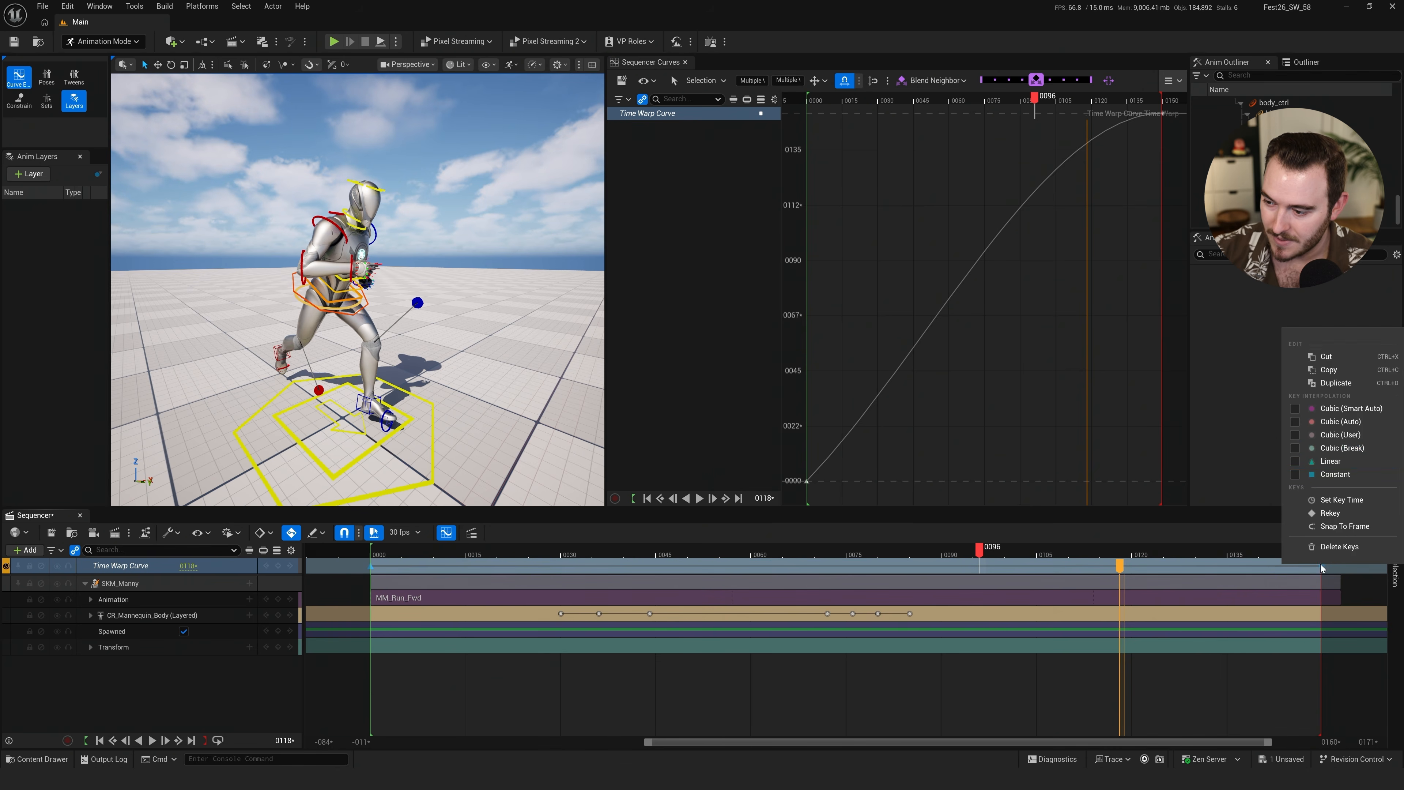
left_click(1340, 463)
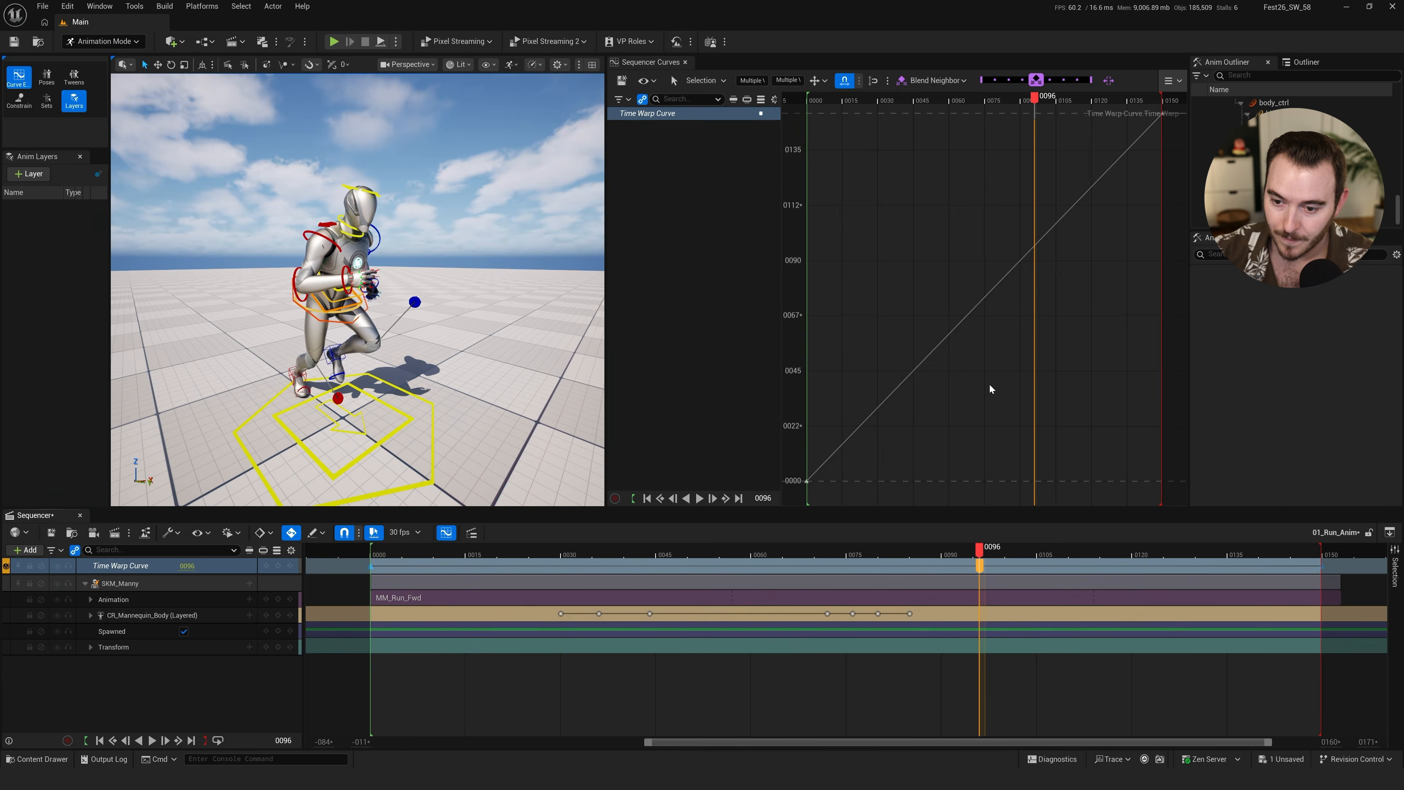
Bake the Time Warp Curve with the Bake filter at an interval of 3 frames
right_click(937, 344)
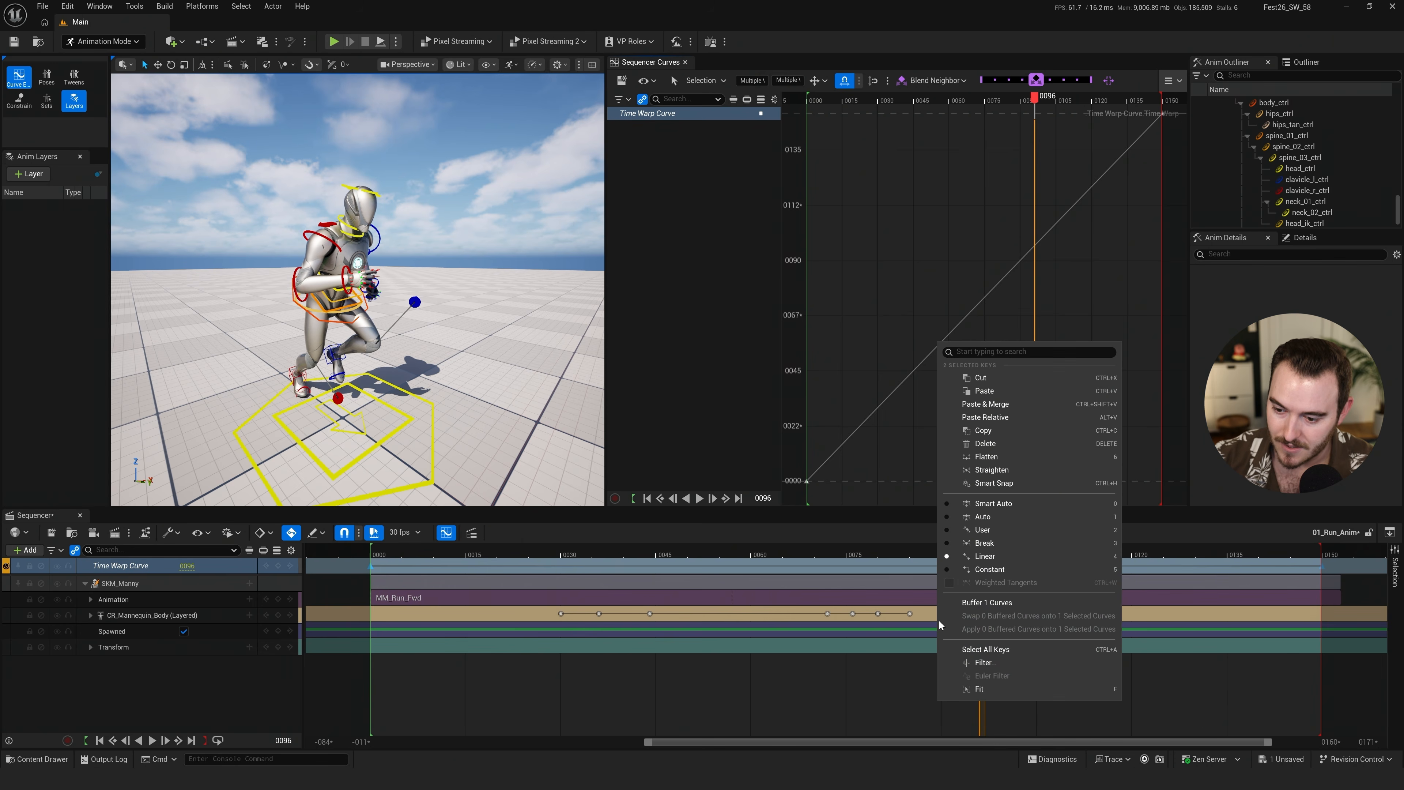
left_click(987, 658)
left_click(714, 429)
type("2")
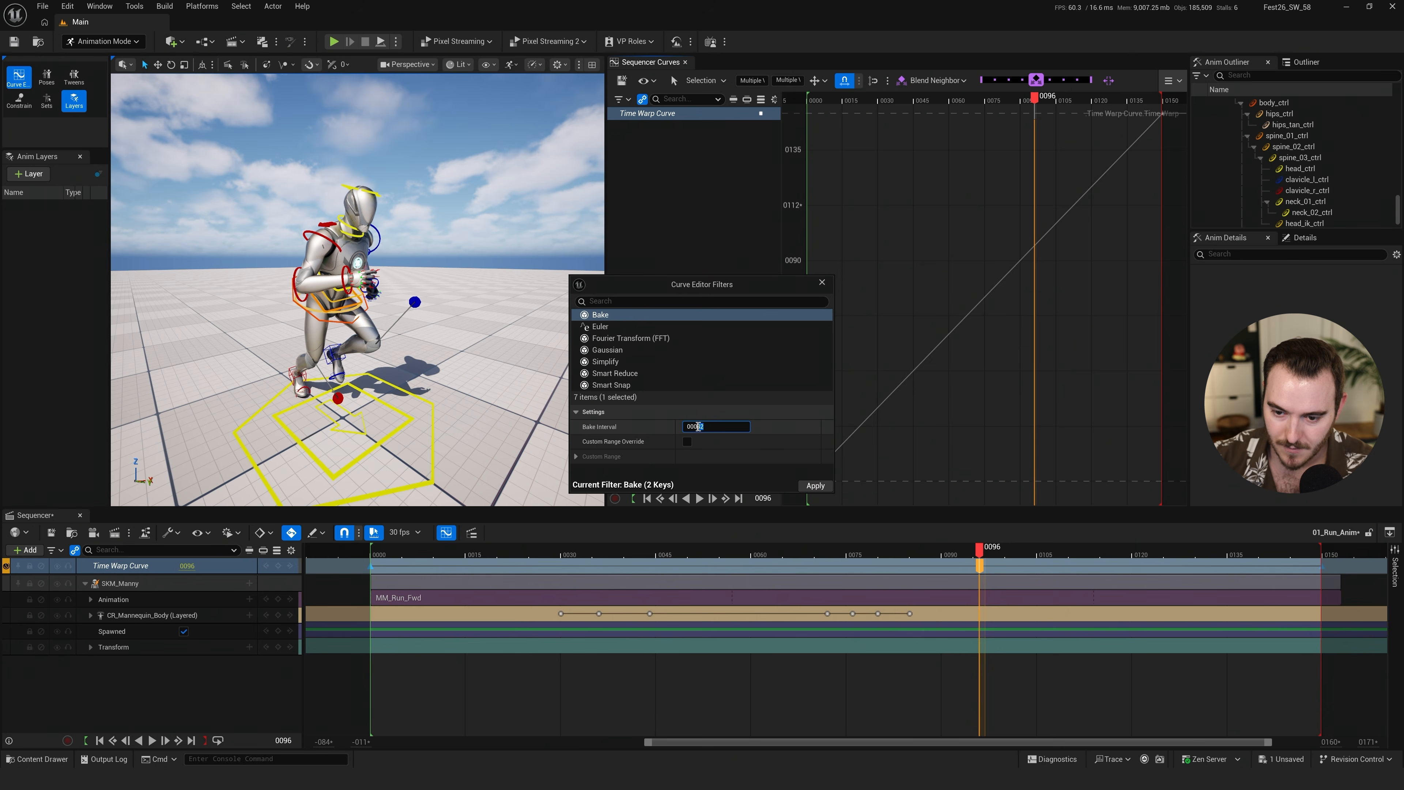
left_click(816, 486)
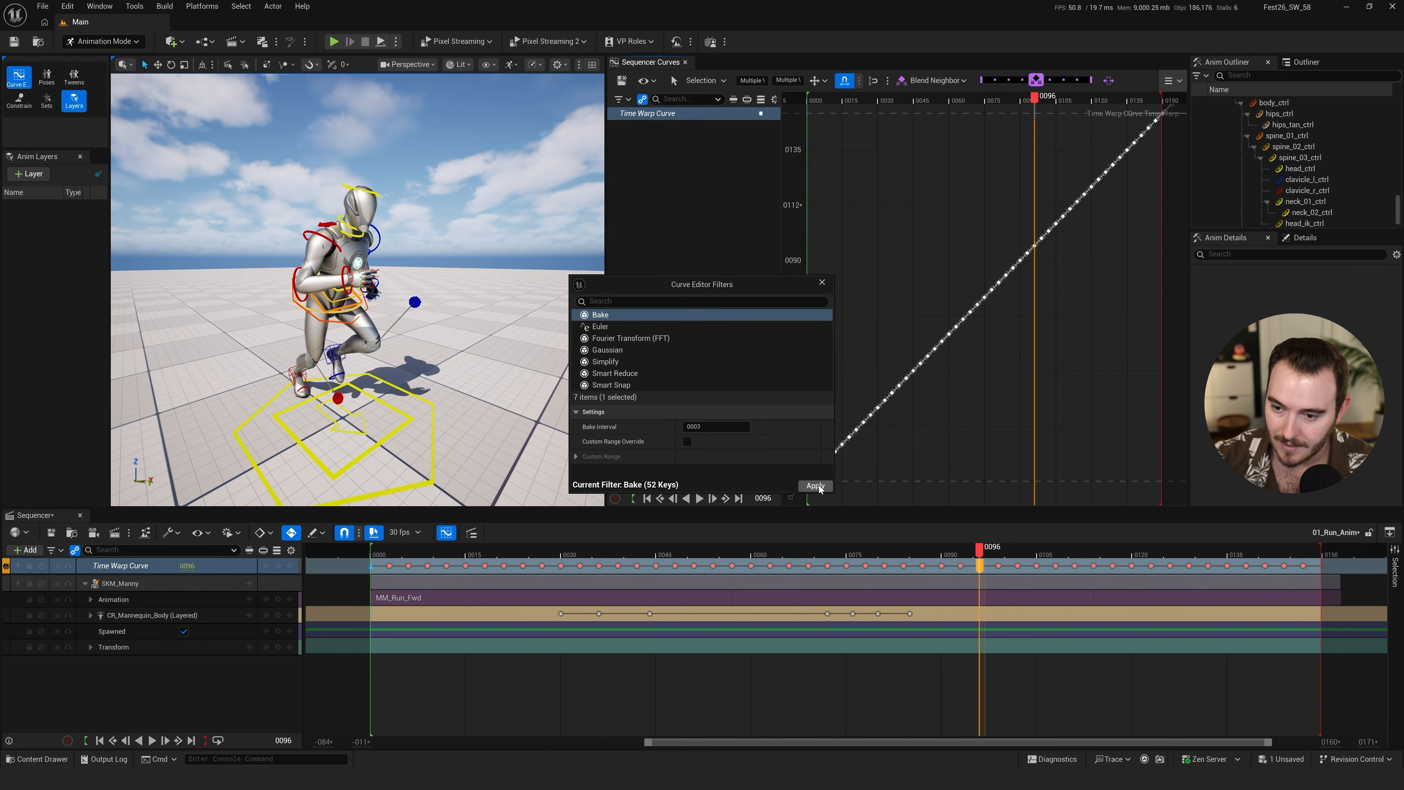
Set all the baked Time Warp Curve keys to Constant interpolation and close the Curve Editor Filters window
left_click_drag(347, 565, 1335, 574)
right_click(1335, 574)
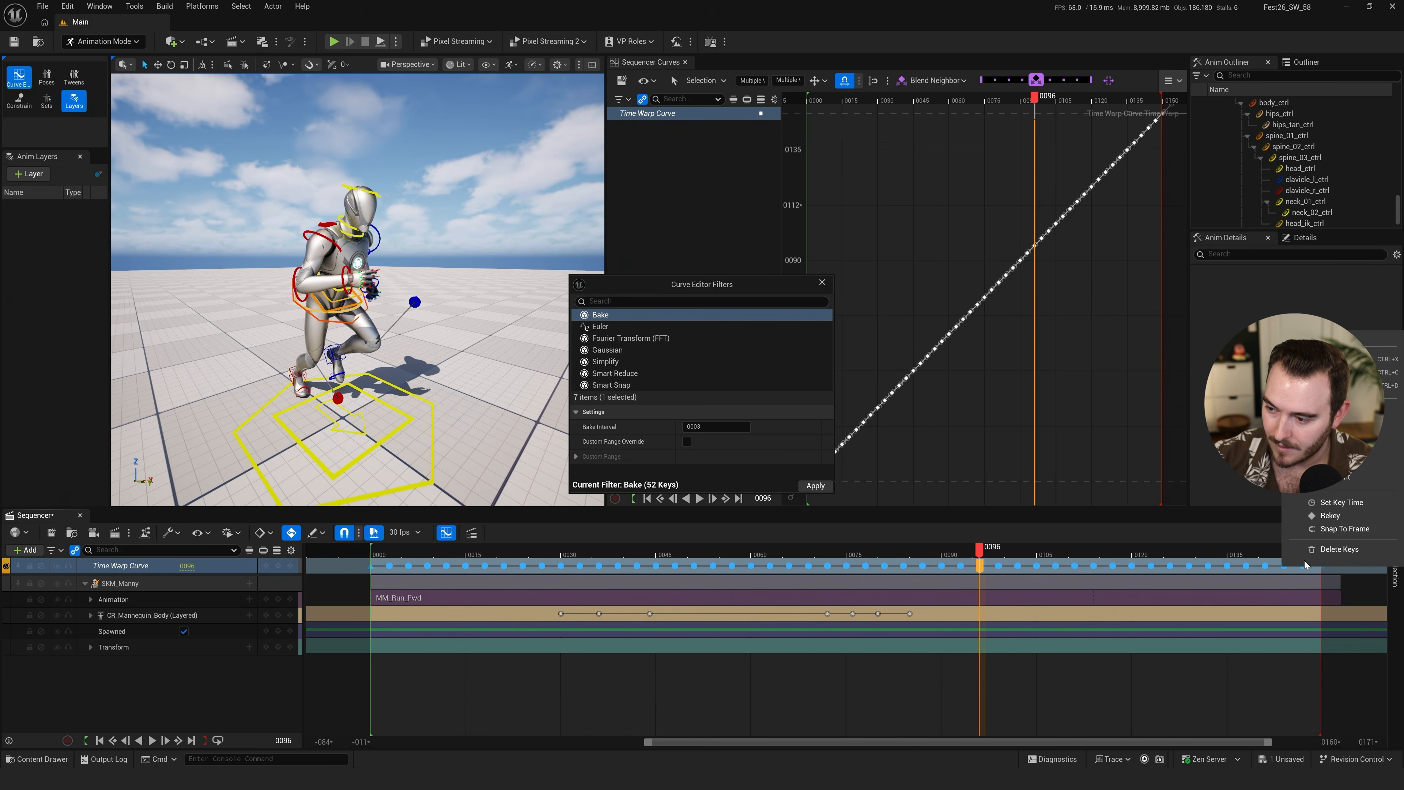
left_click(1328, 483)
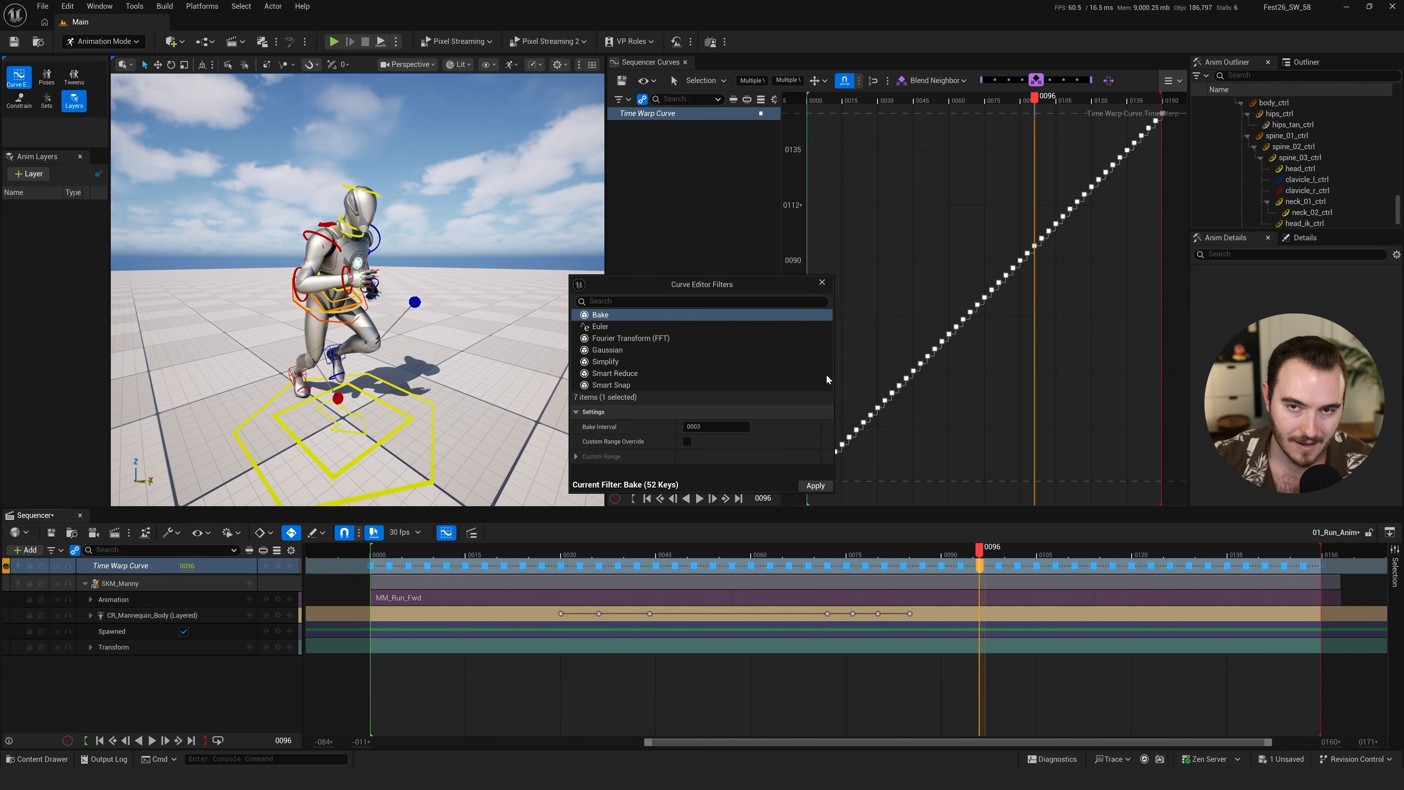
left_click(822, 282)
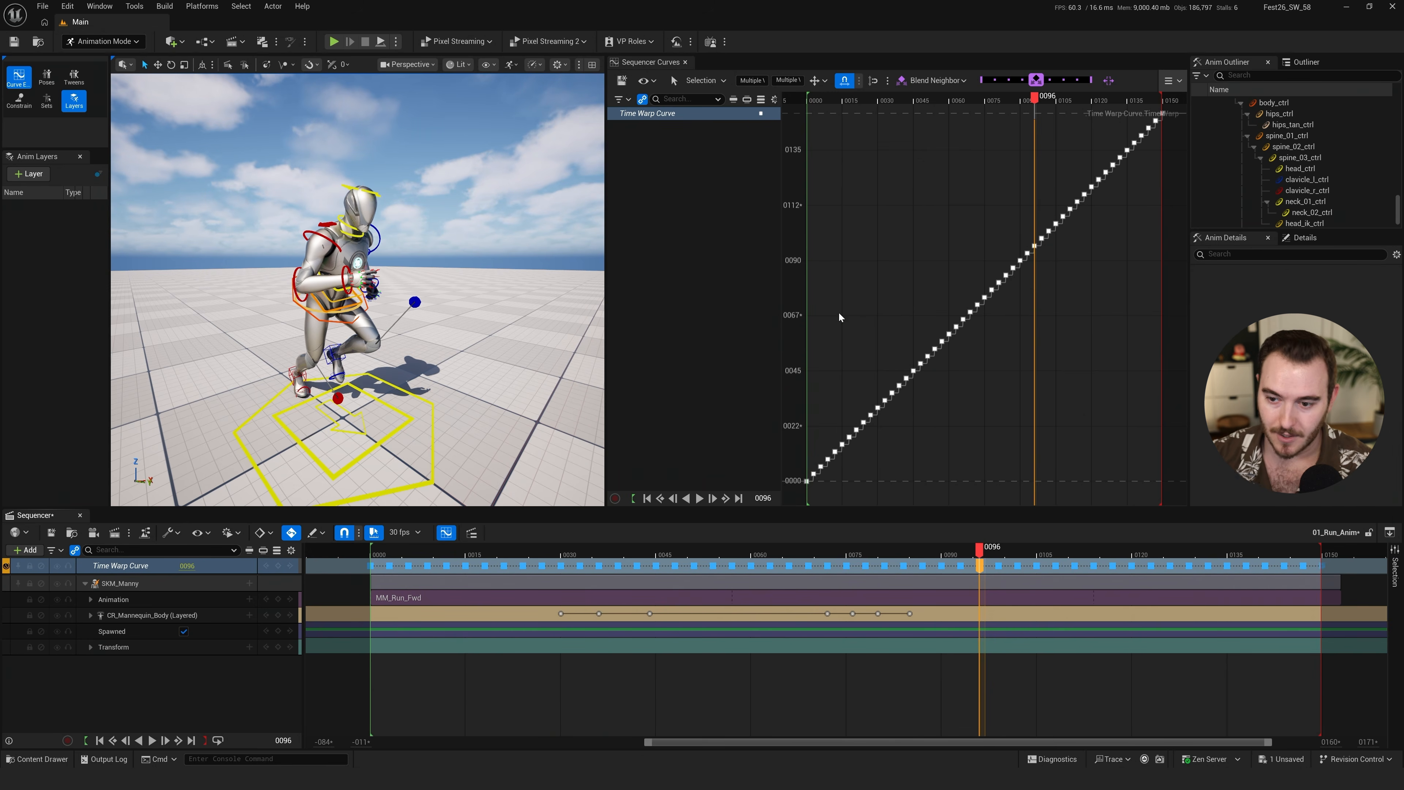
Return to the start of the sequence and play back the stepped run animation
left_click(431, 549)
key("Up")
key("space")
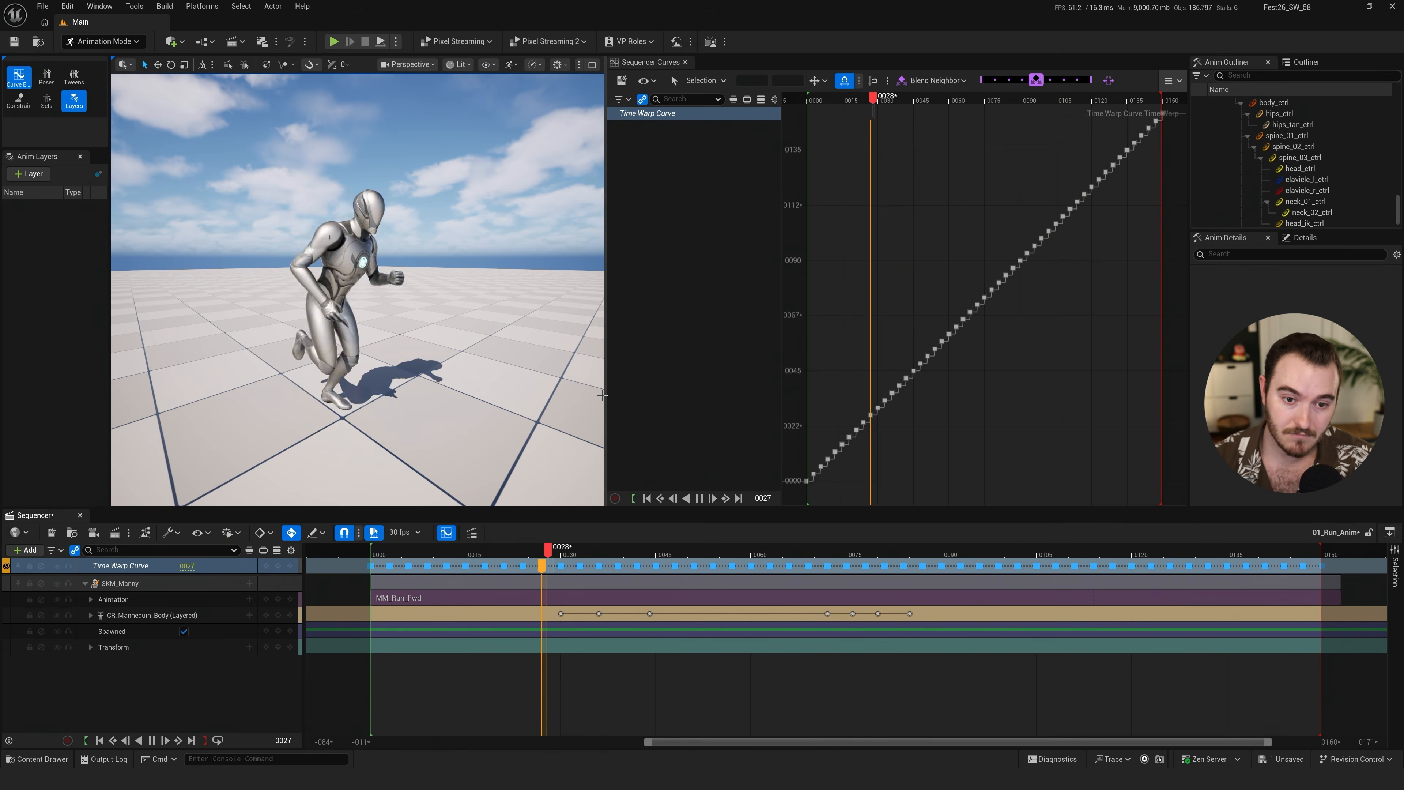
Play the stepped run and deactivate the Time Warp Curve track to compare it with the smooth, unwarped animation
key("space")
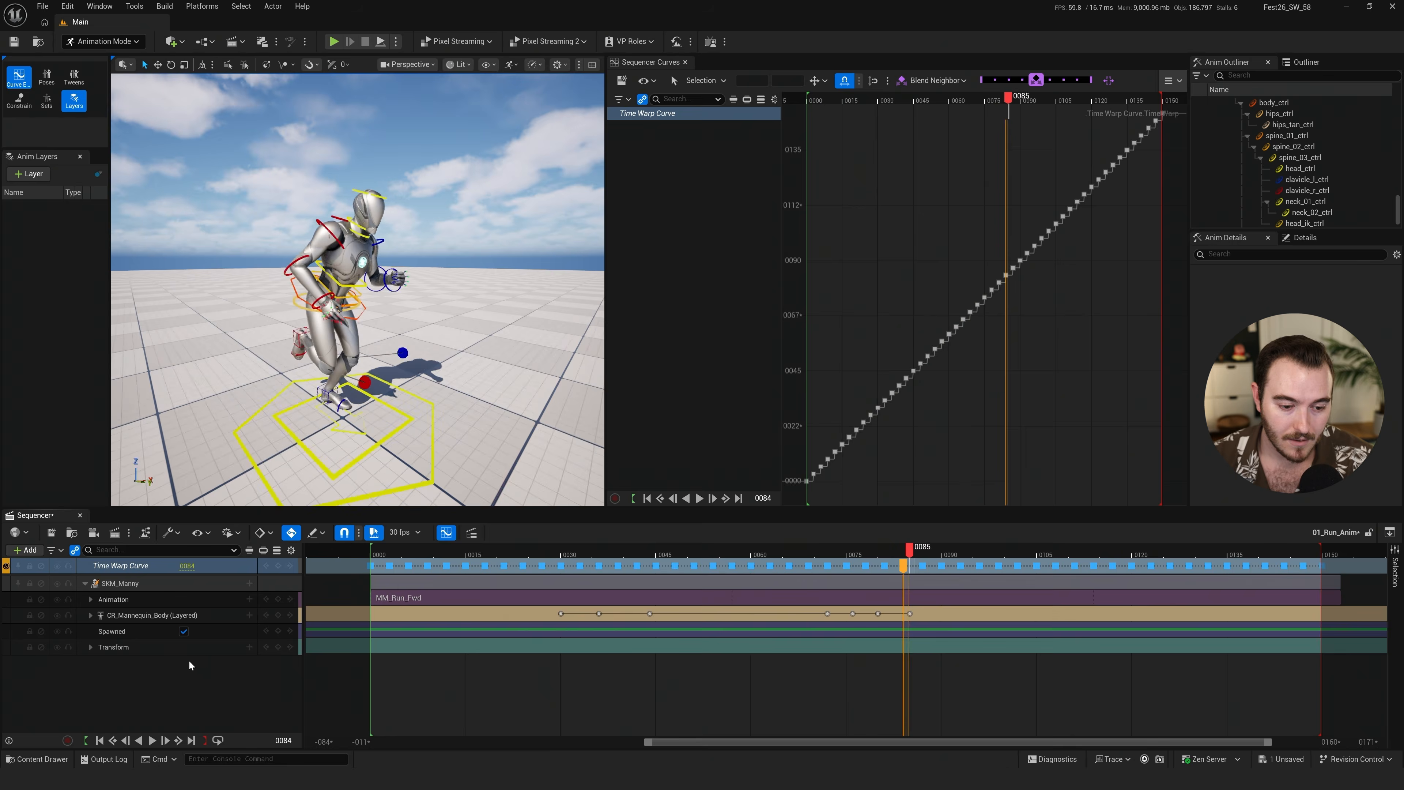
left_click(193, 662)
key("space")
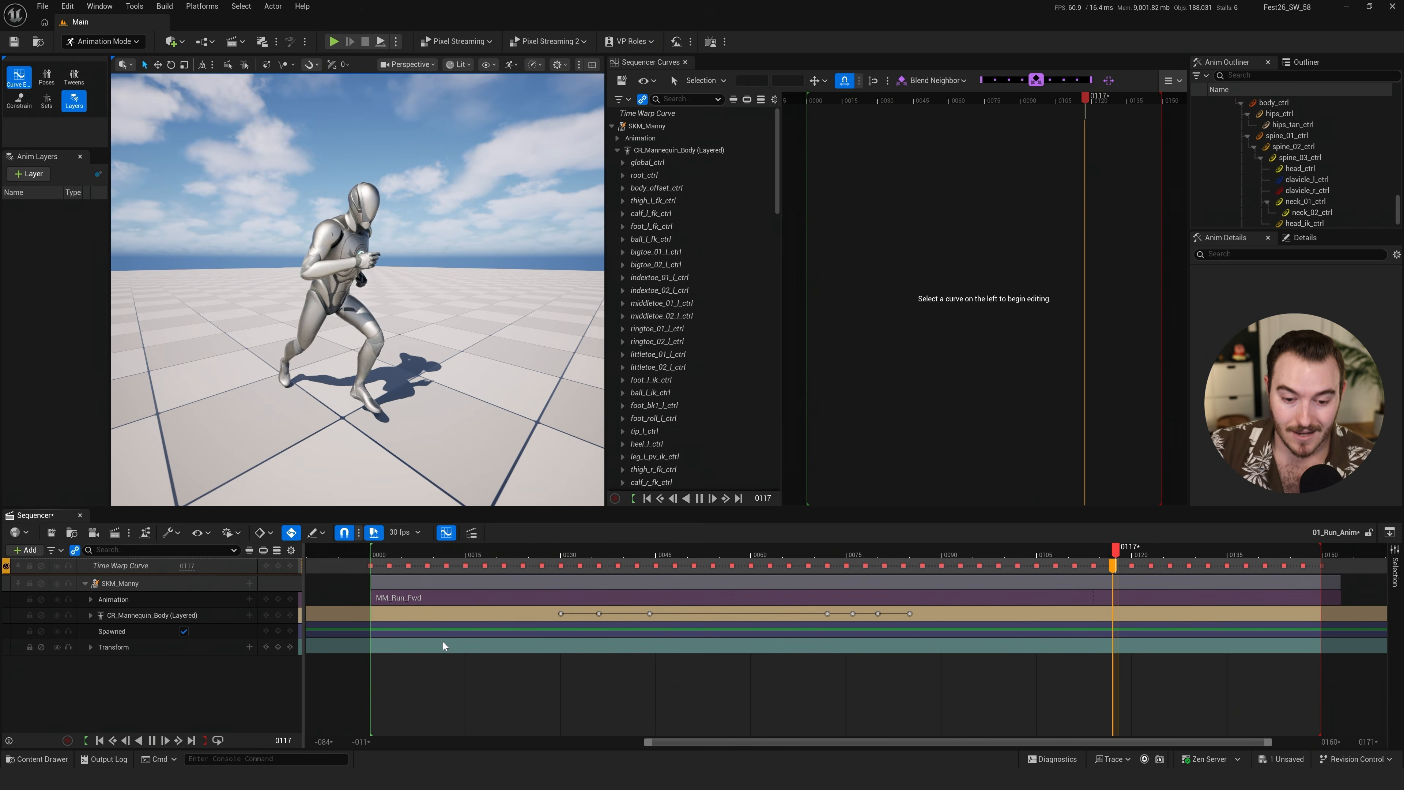
left_click(41, 565)
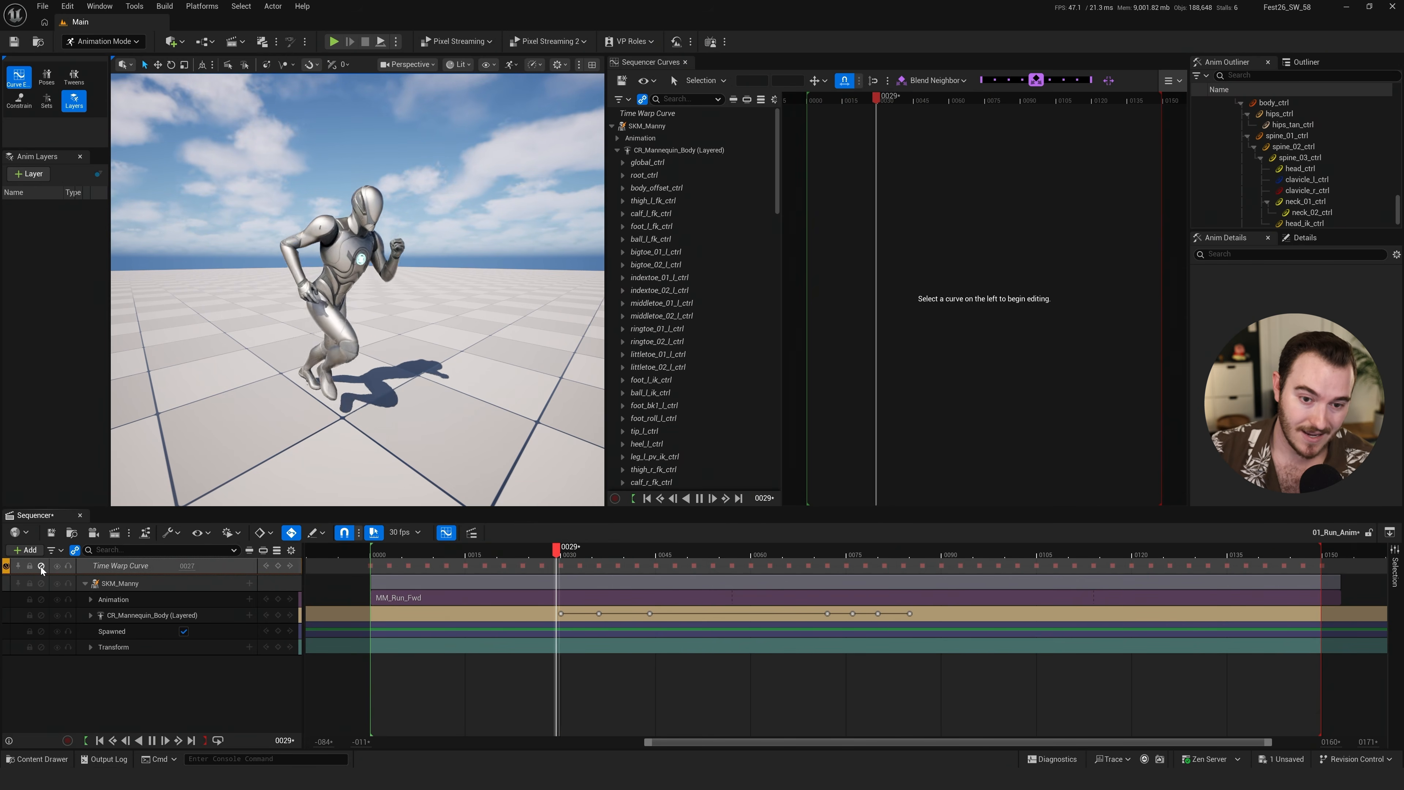
left_click(198, 617)
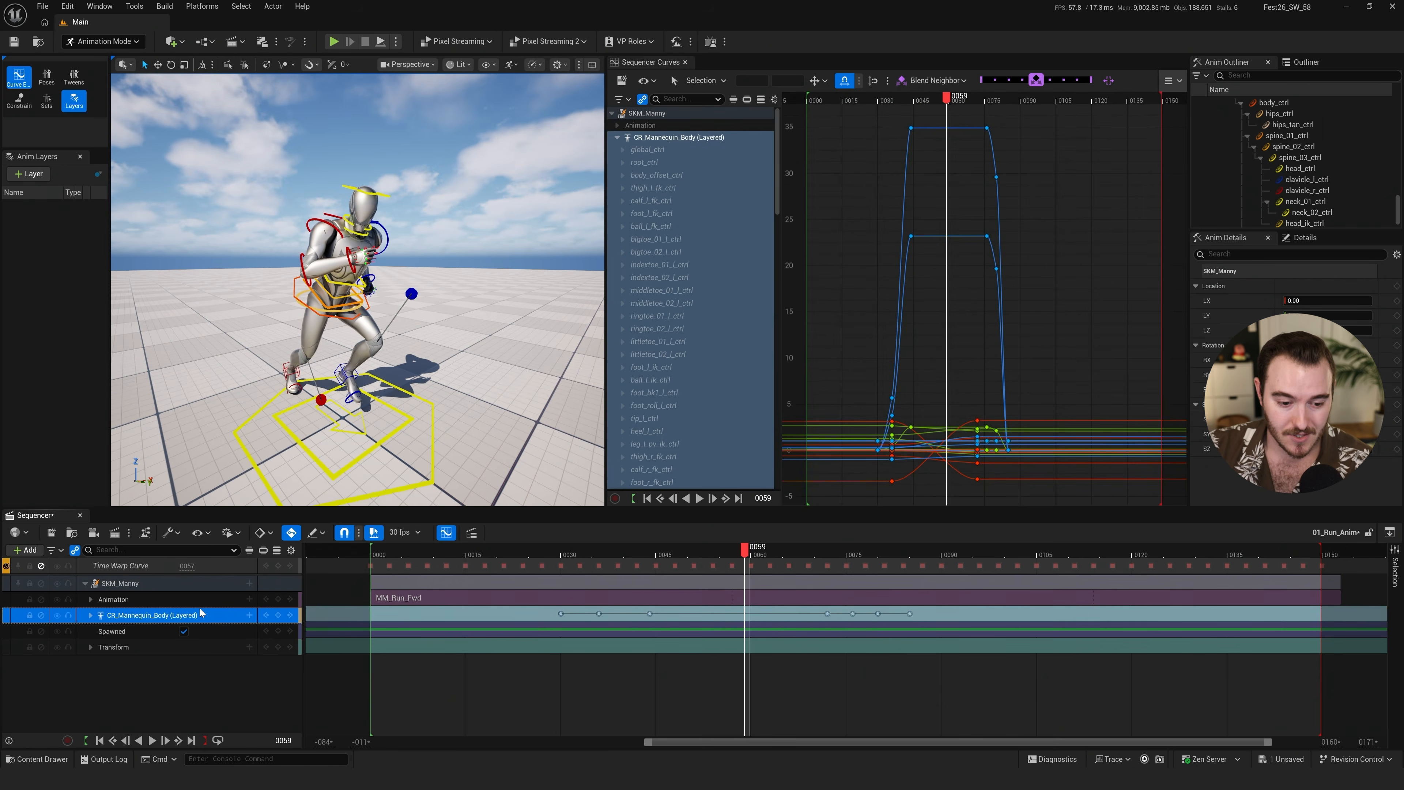
left_click(192, 598)
left_click(317, 684)
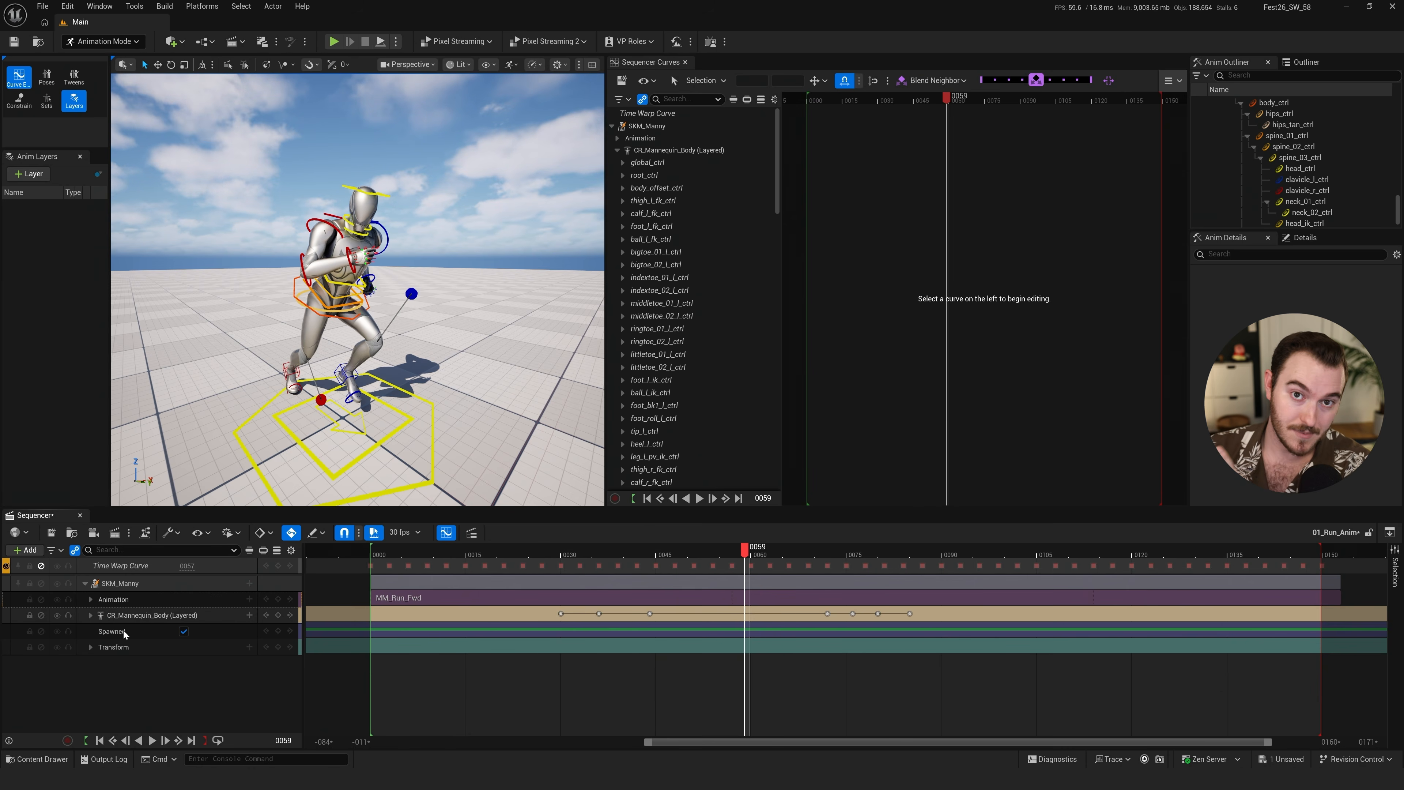
Review the run and its layered turn in playback with the Time Warp Curve active
key("space")
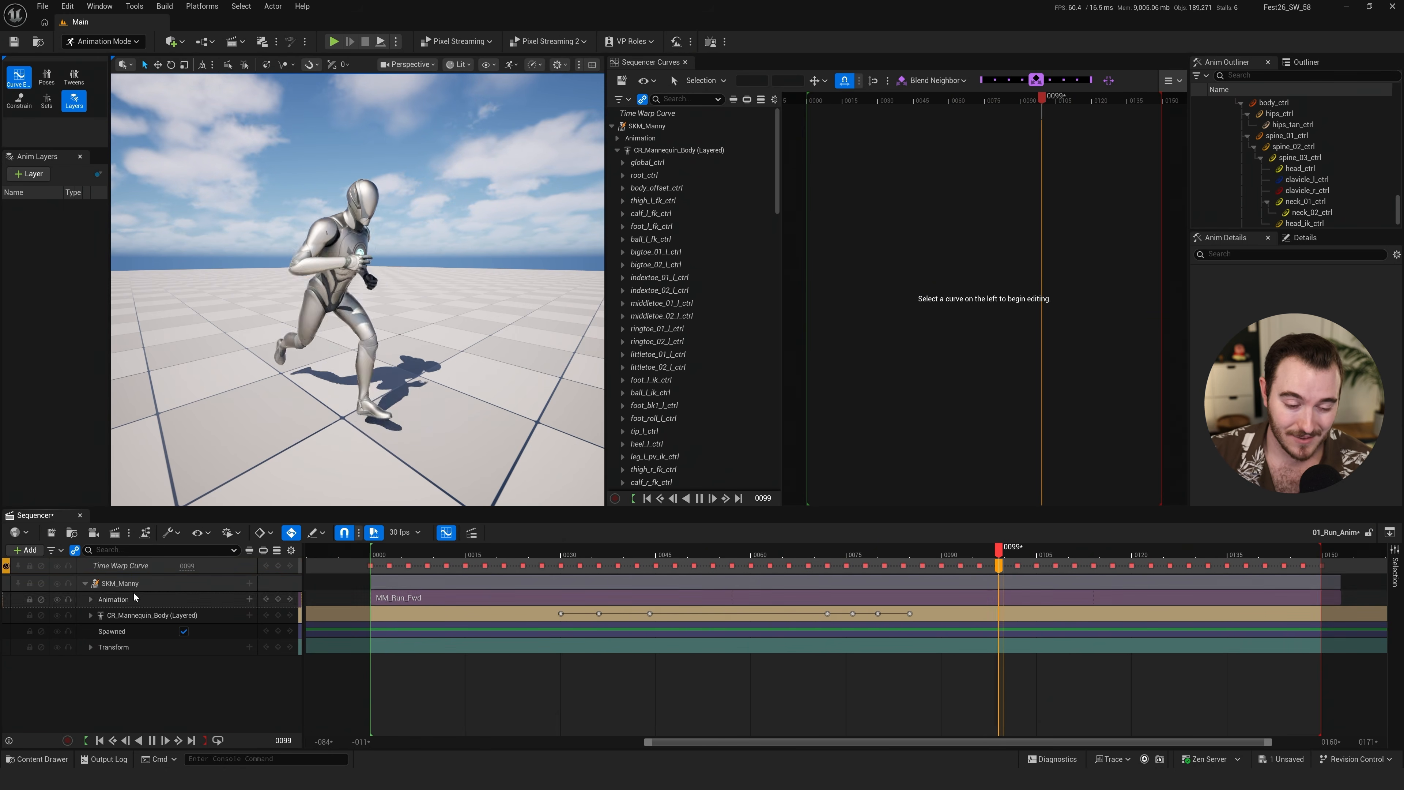
key("space")
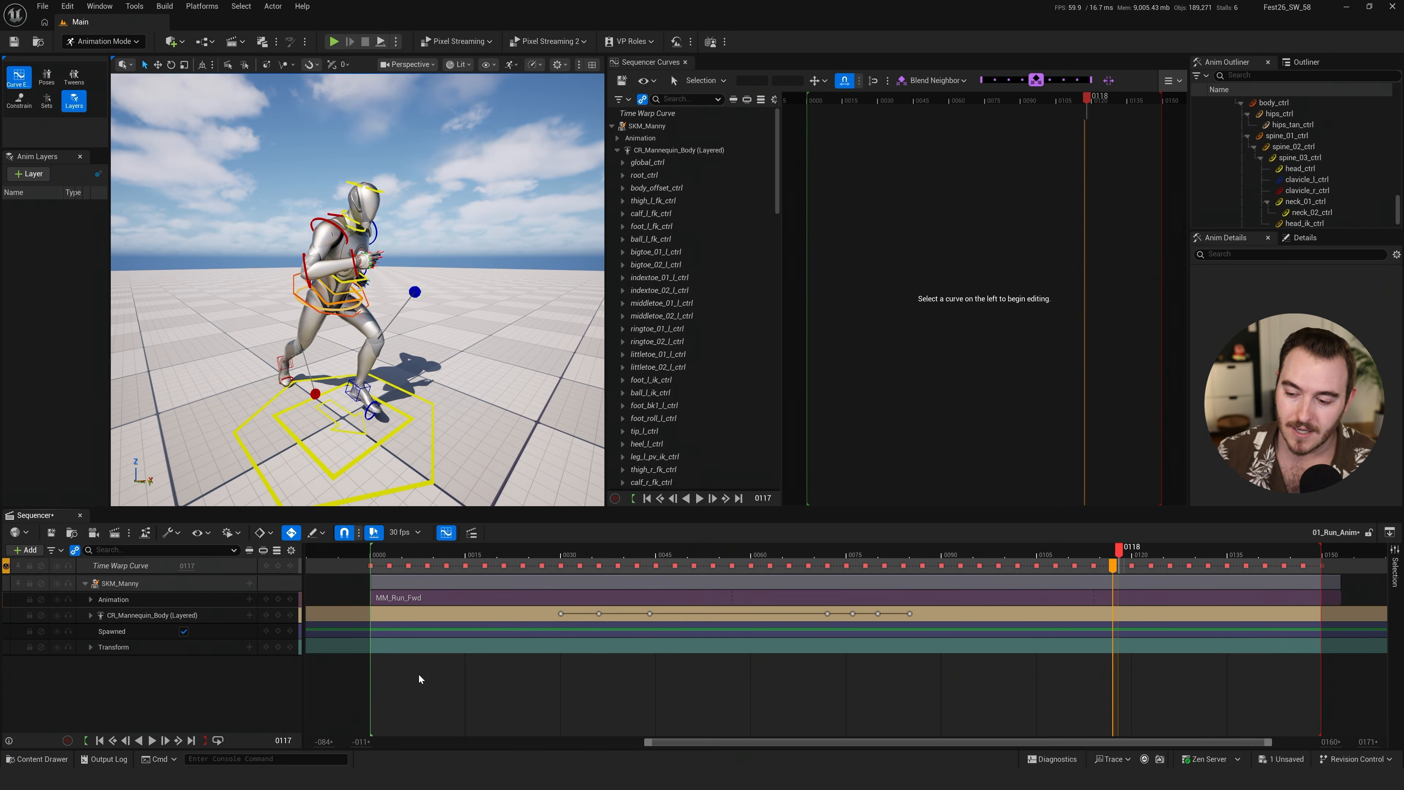
key("space")
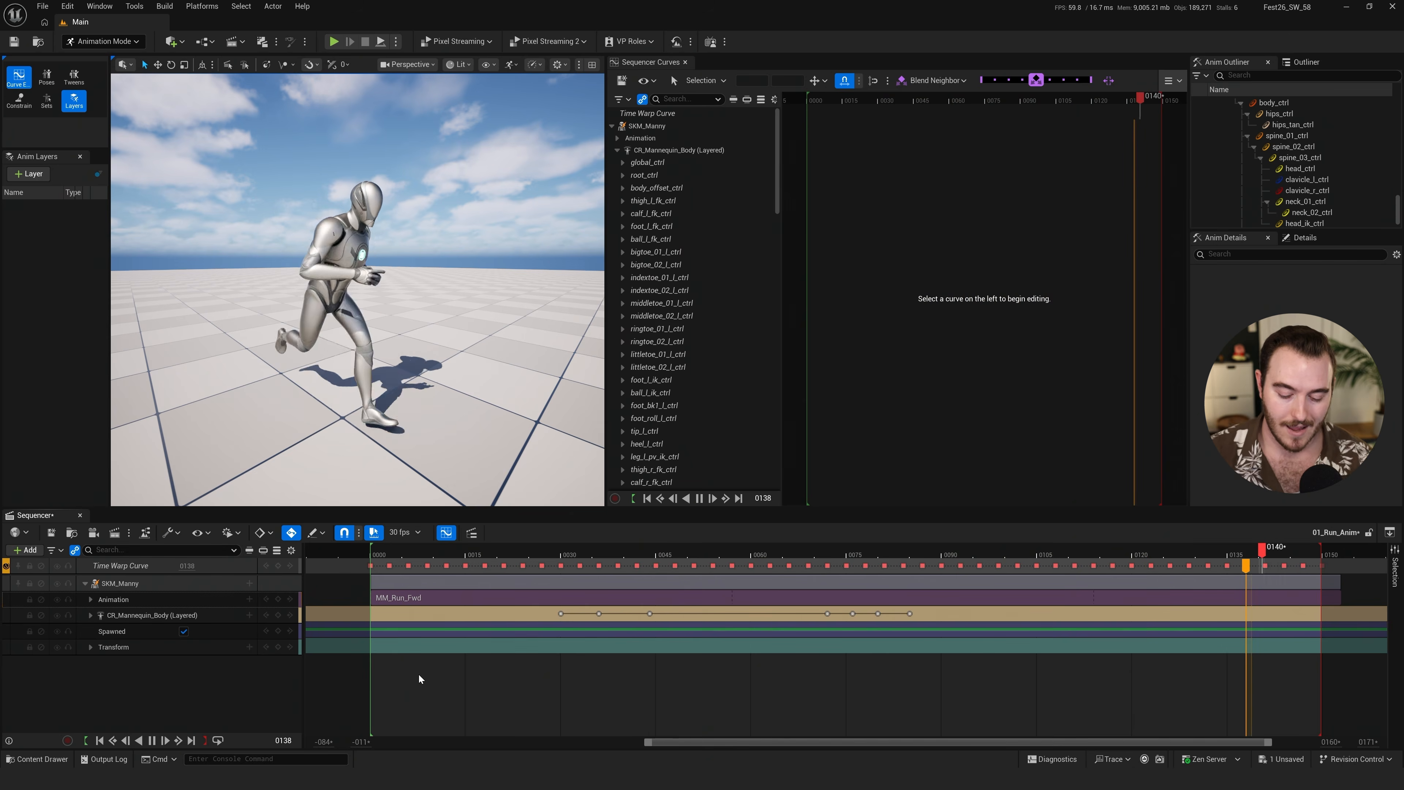
key("space")
Select all Time Warp Curve keys in the curve graph and try to set them to Smart Auto and Auto interpolation
left_click(139, 565)
left_click_drag(798, 490, 1220, 166)
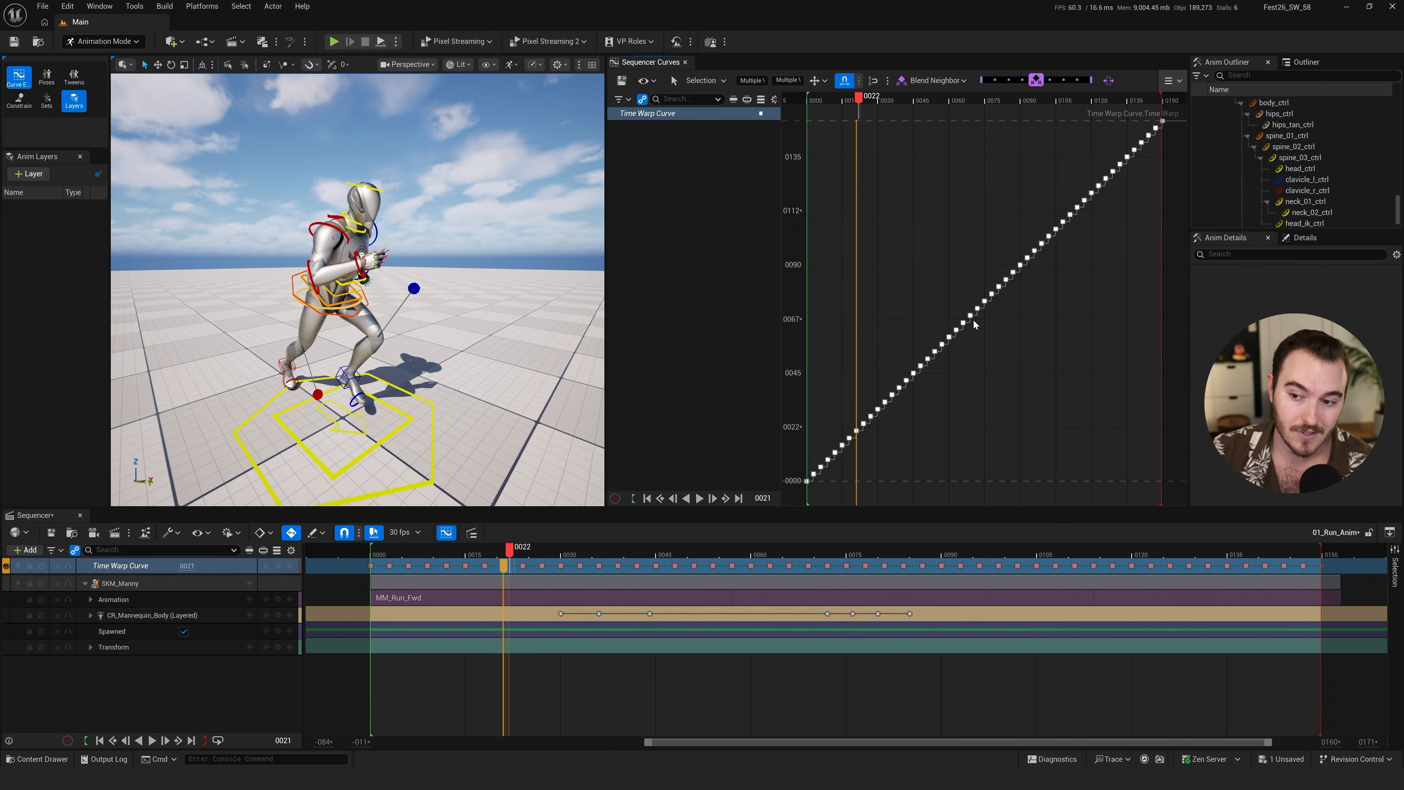
right_click(963, 326)
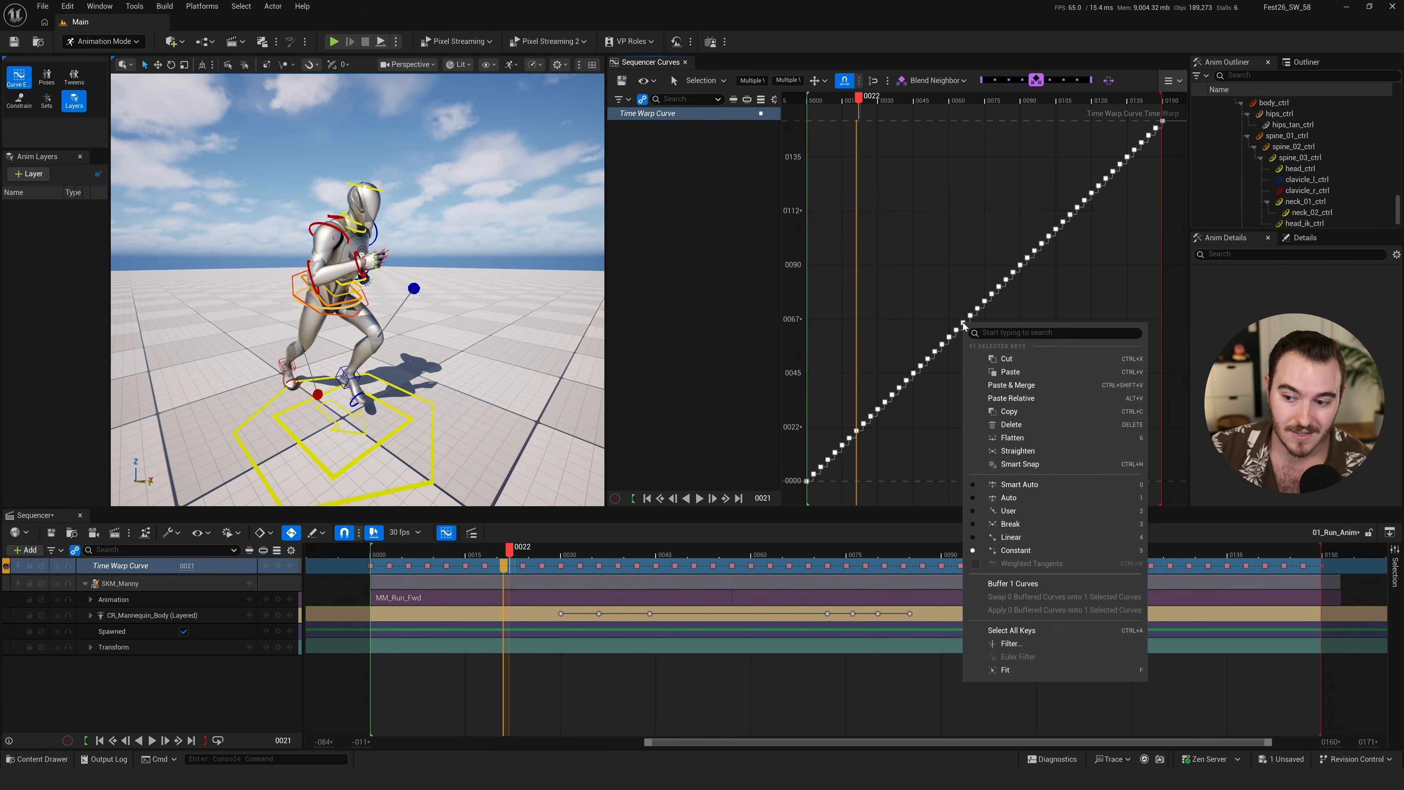
left_click(989, 485)
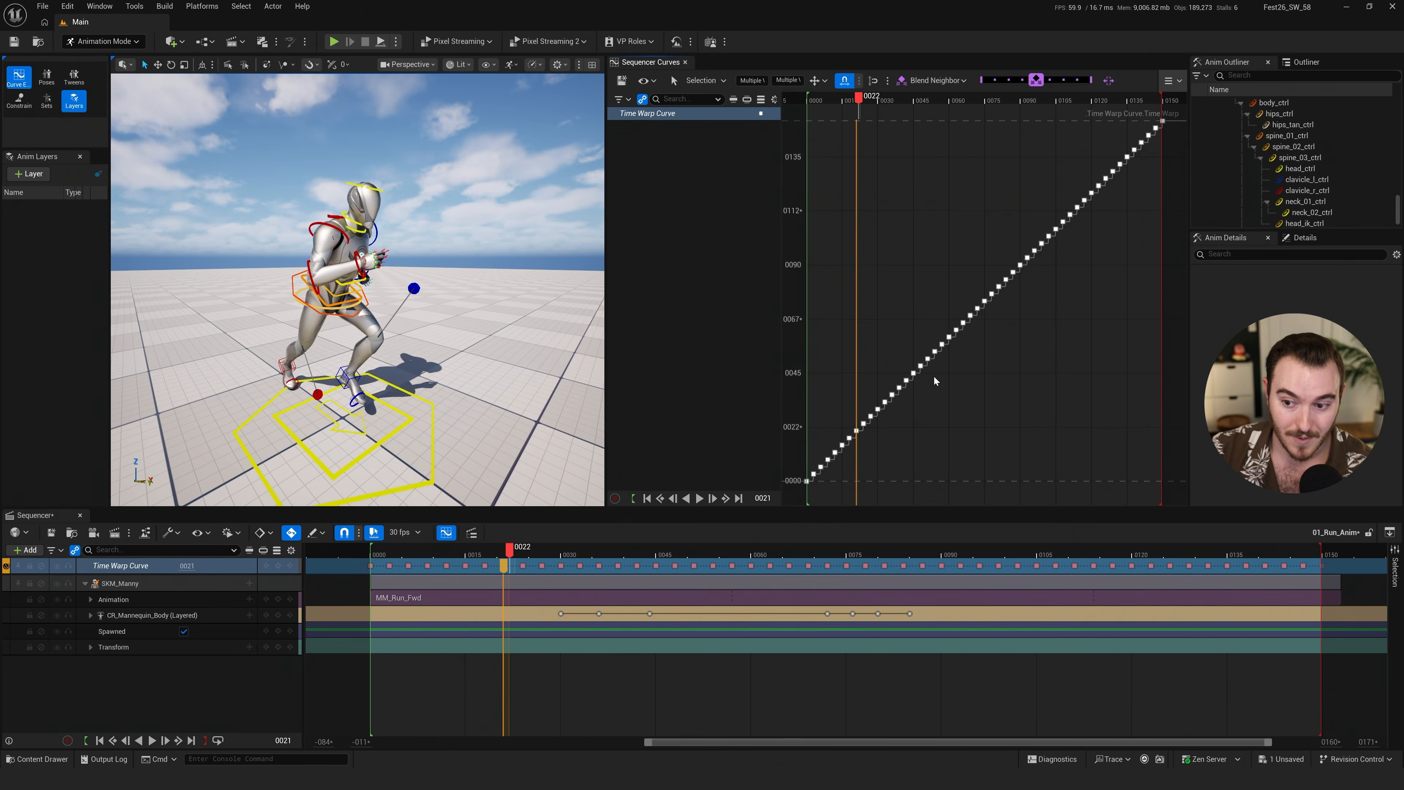
right_click(920, 367)
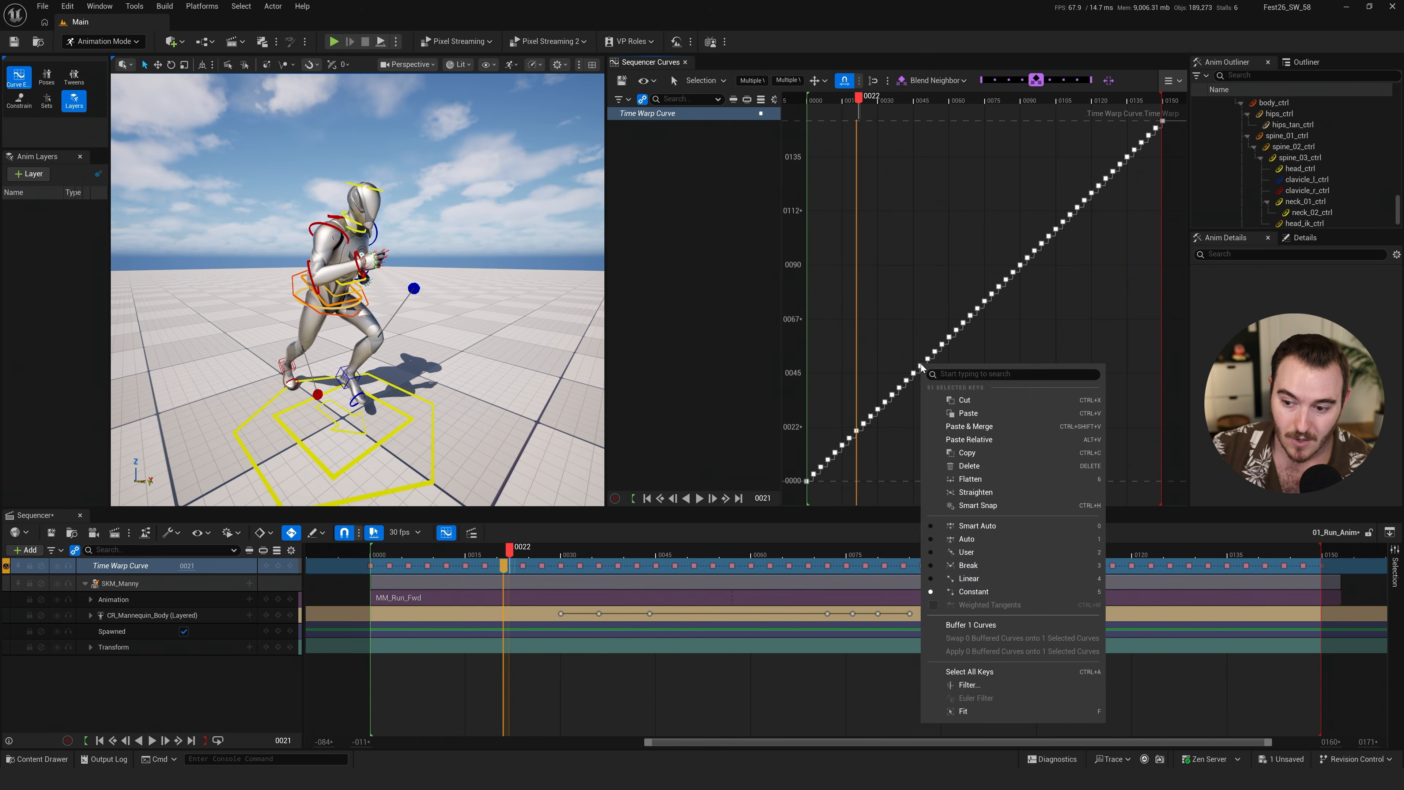
left_click(929, 542)
right_click(942, 425)
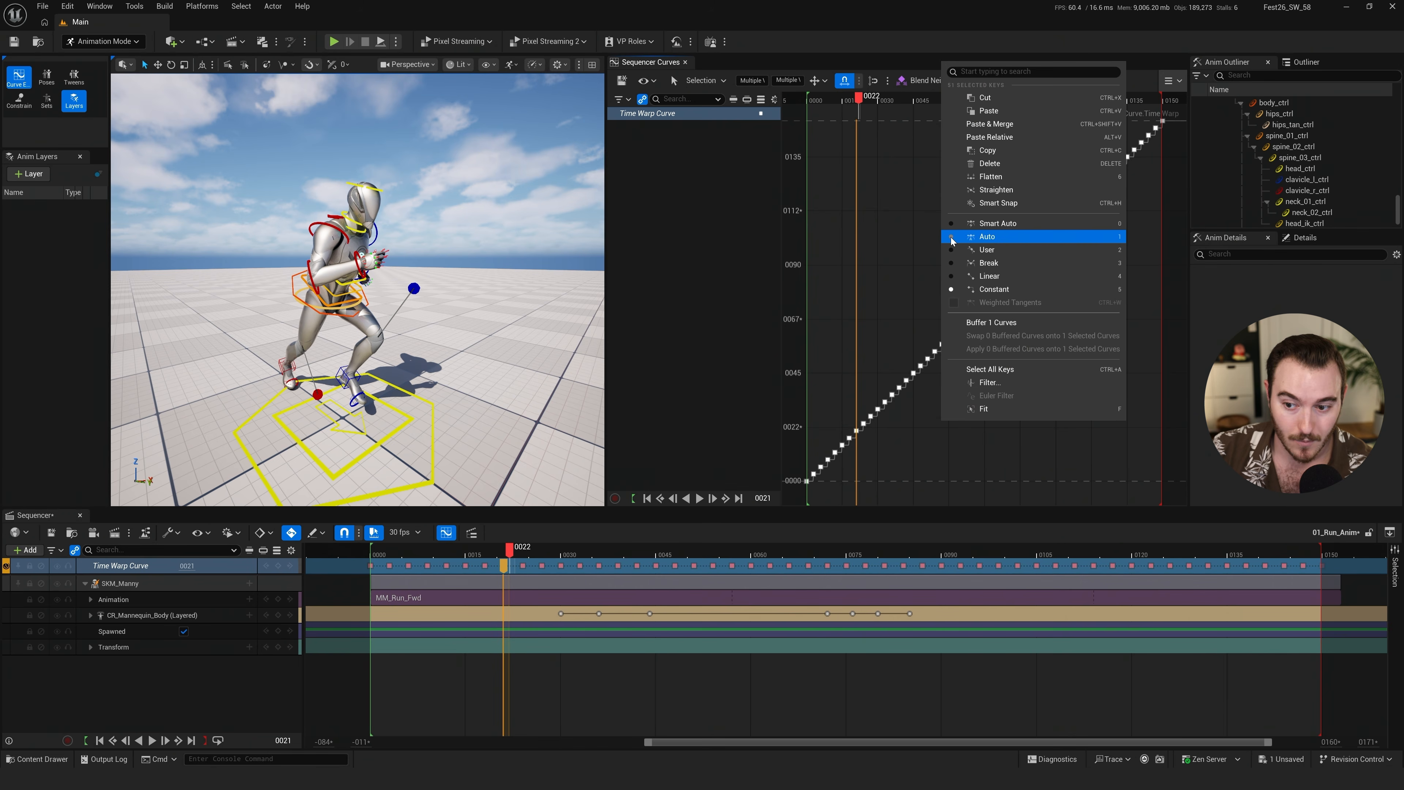
Try to set all Time Warp Curve keys to Cubic (Smart Auto) interpolation in the Sequencer timeline, and deselect them
left_click_drag(347, 562, 570, 564)
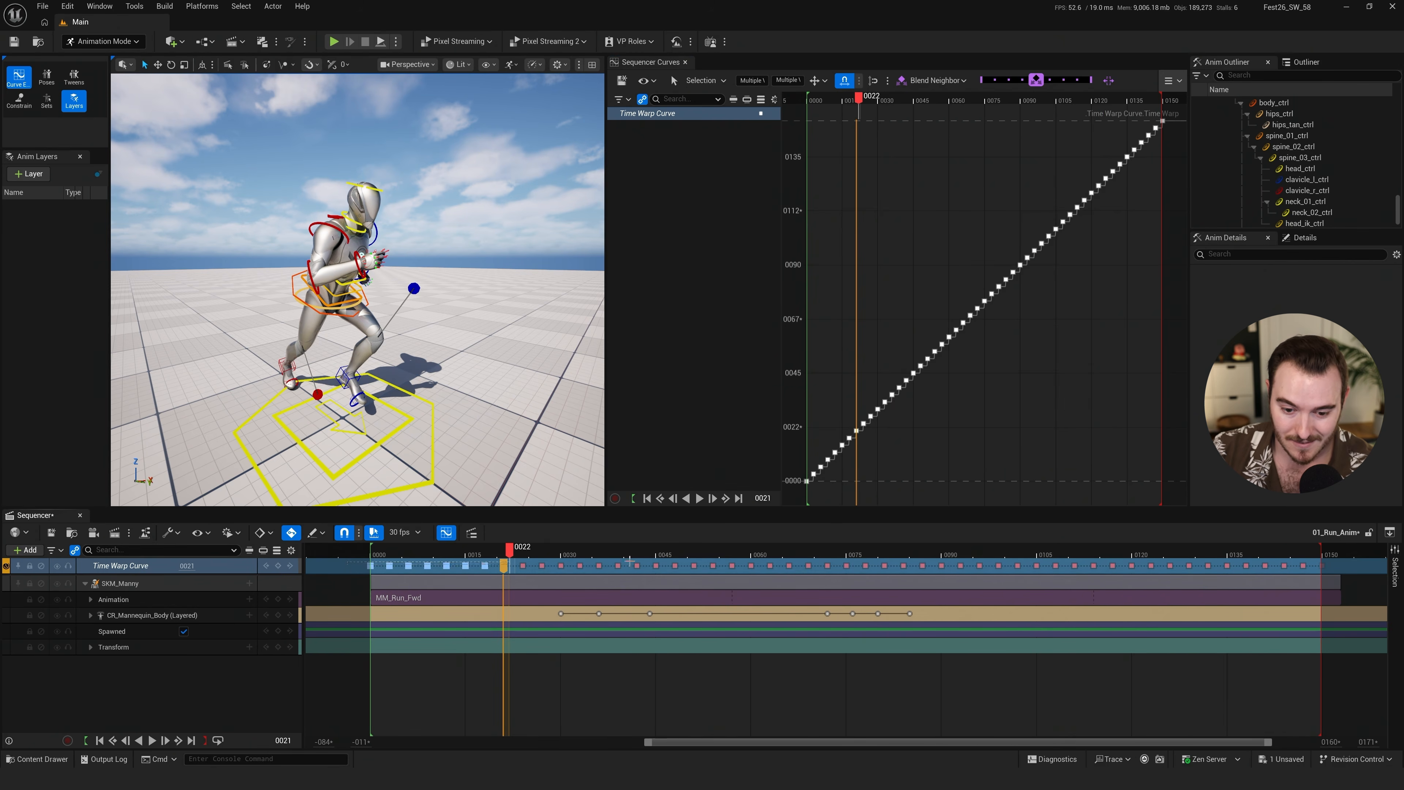
left_click_drag(1344, 570, 1345, 570)
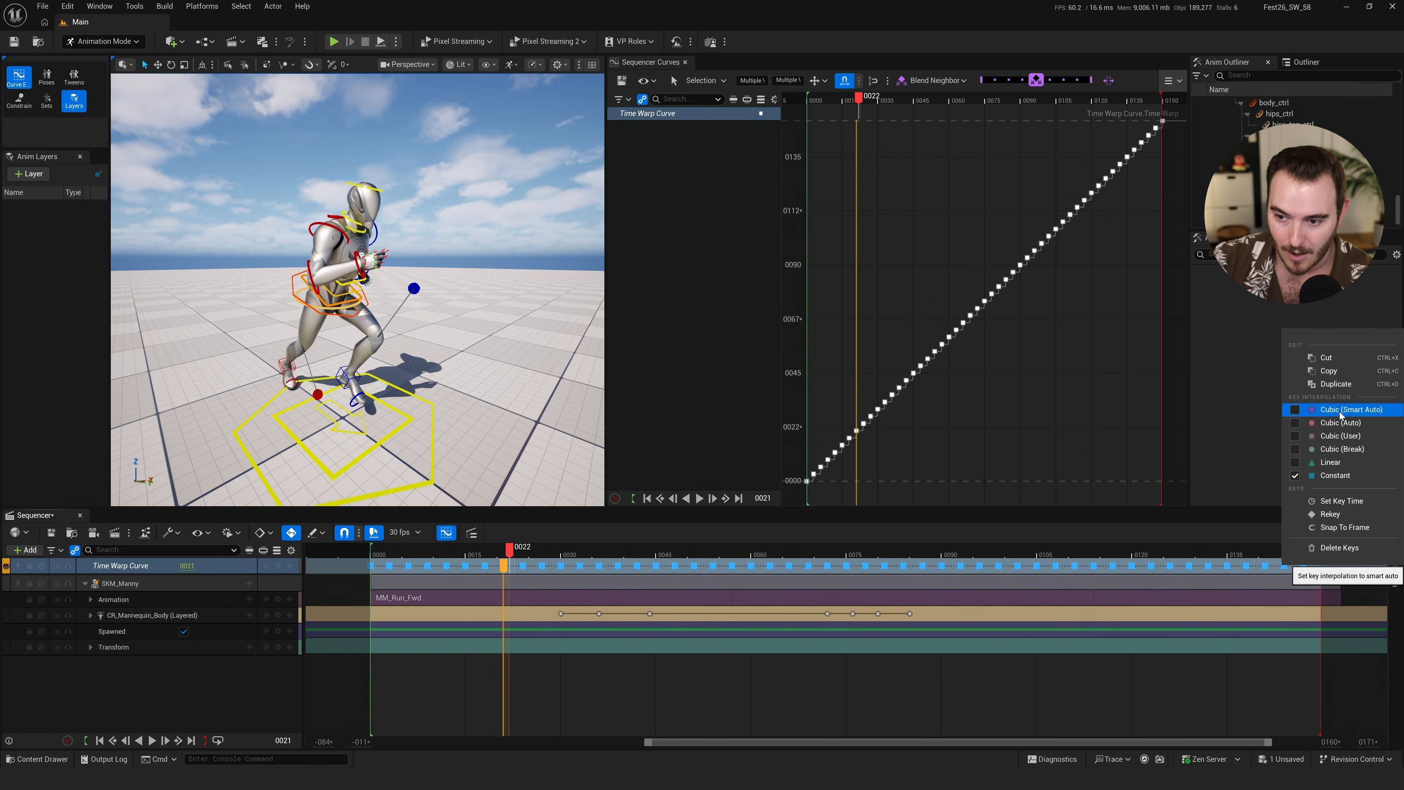
left_click(1340, 410)
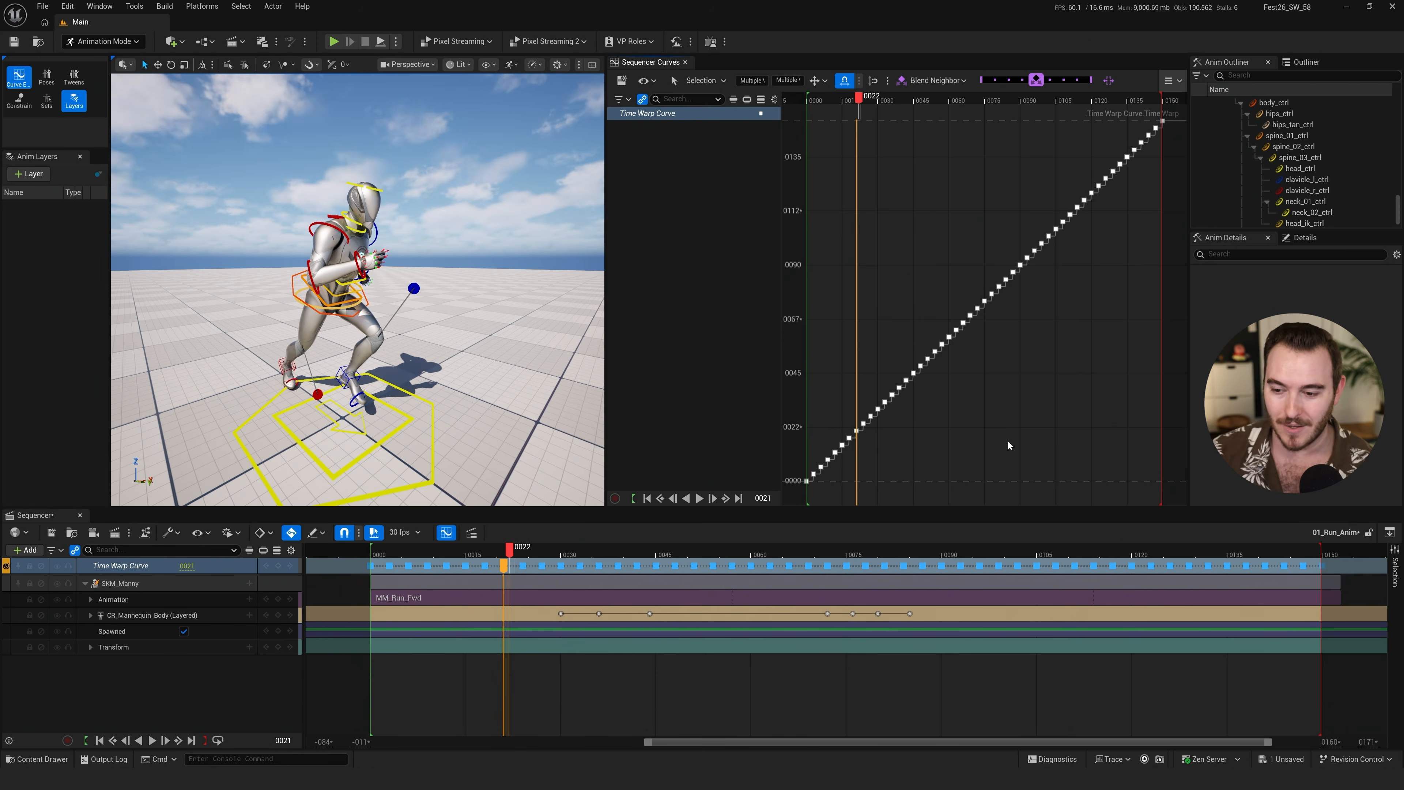
left_click(1016, 437)
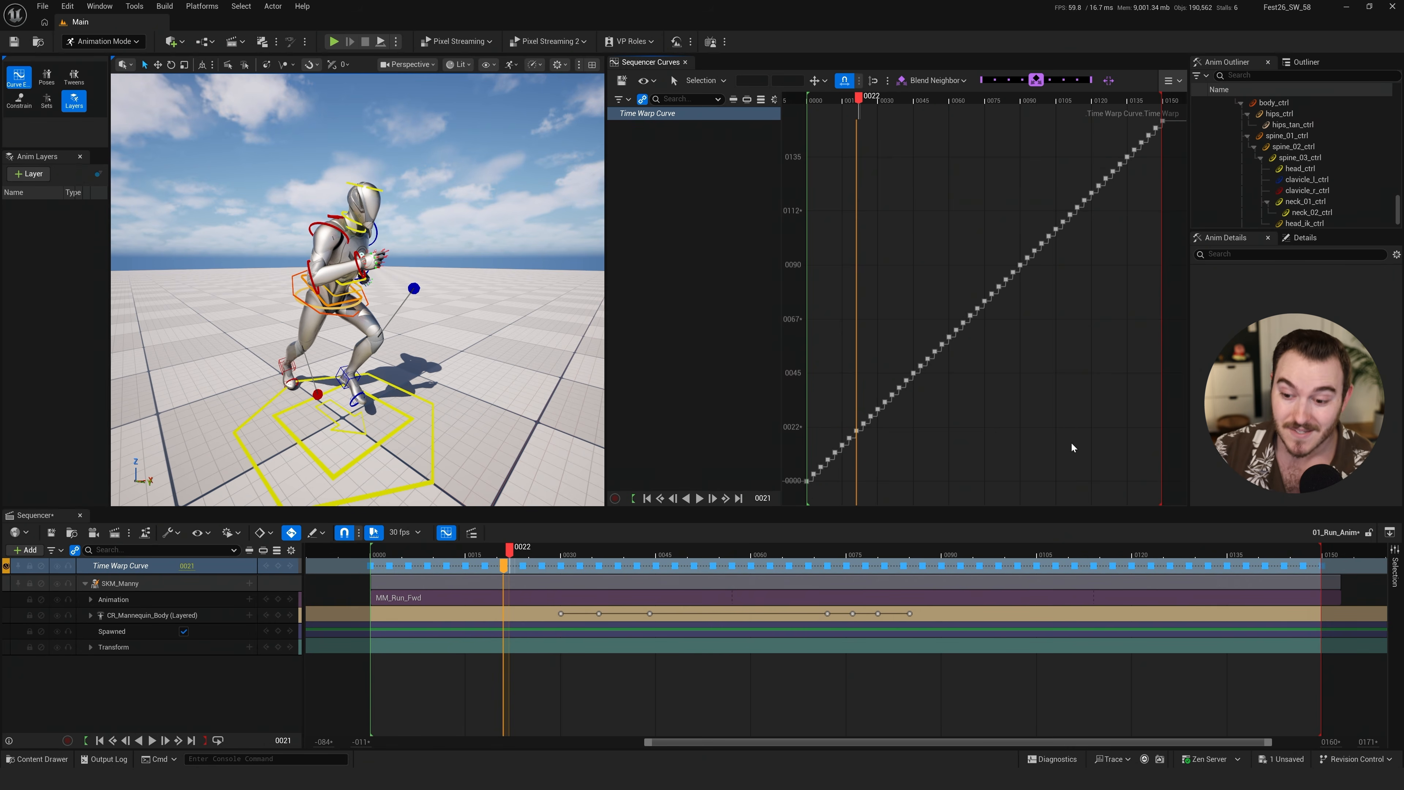
left_click(946, 702)
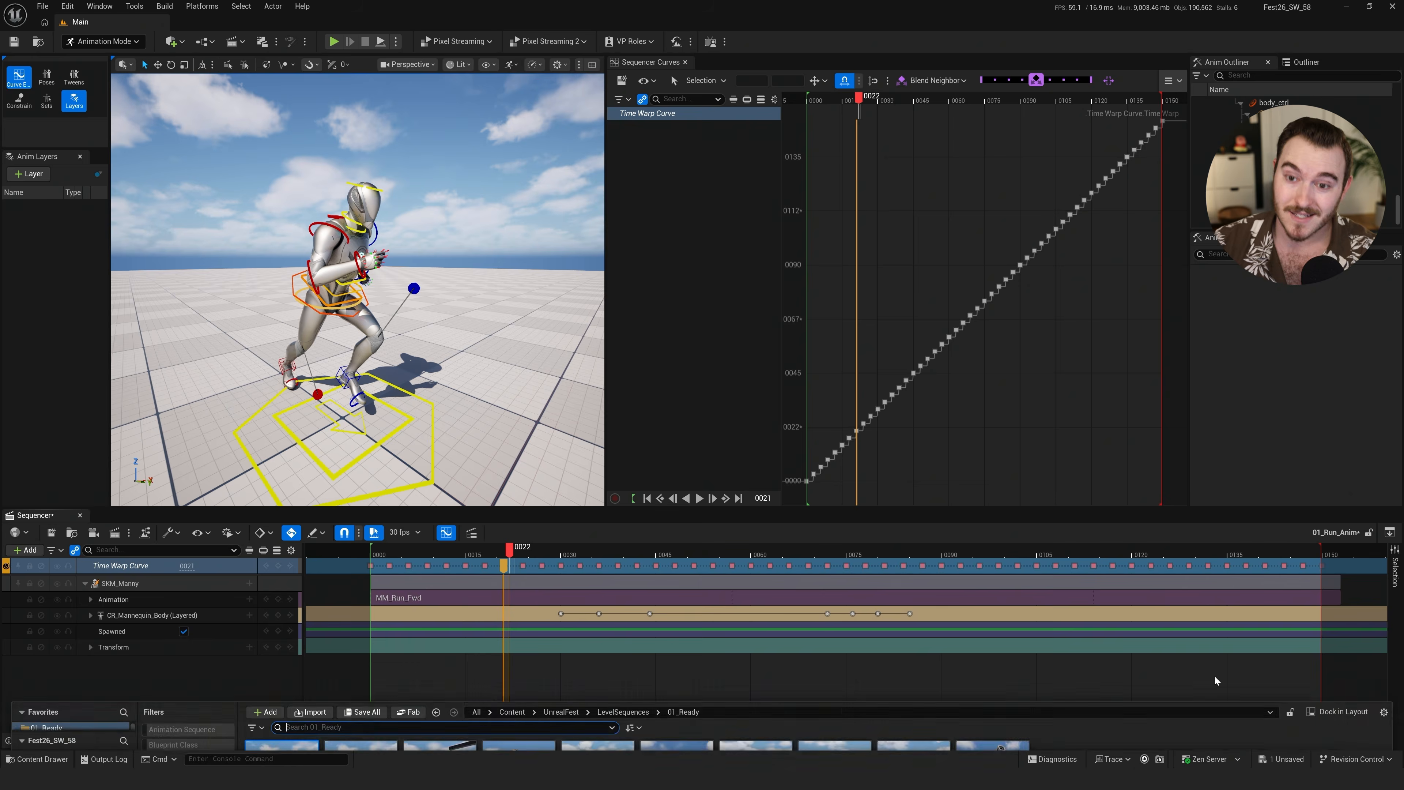
Open the 02_ConstraintBasics_Done level sequence from the LevelSequences/02_Finished folder
key("ctrl+space")
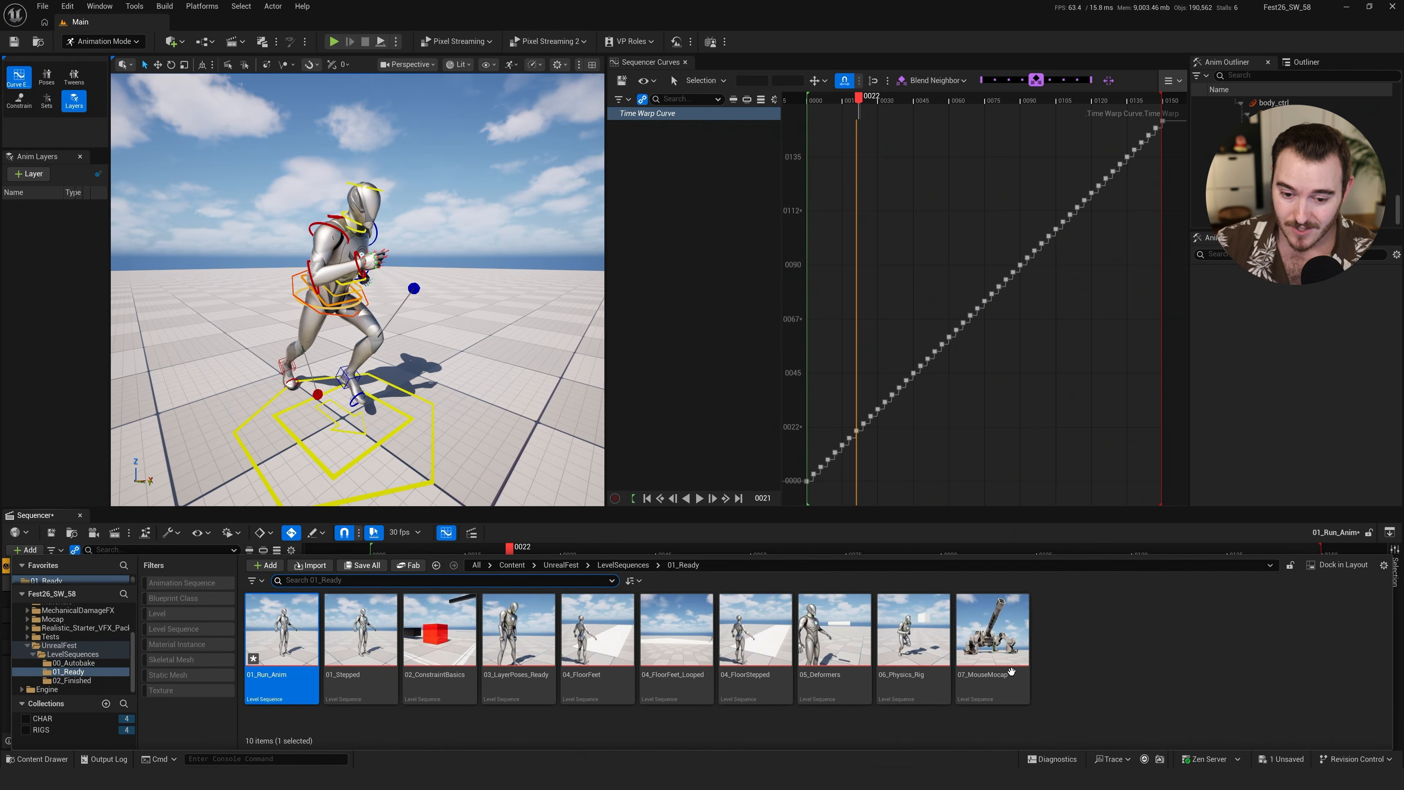
left_click(623, 565)
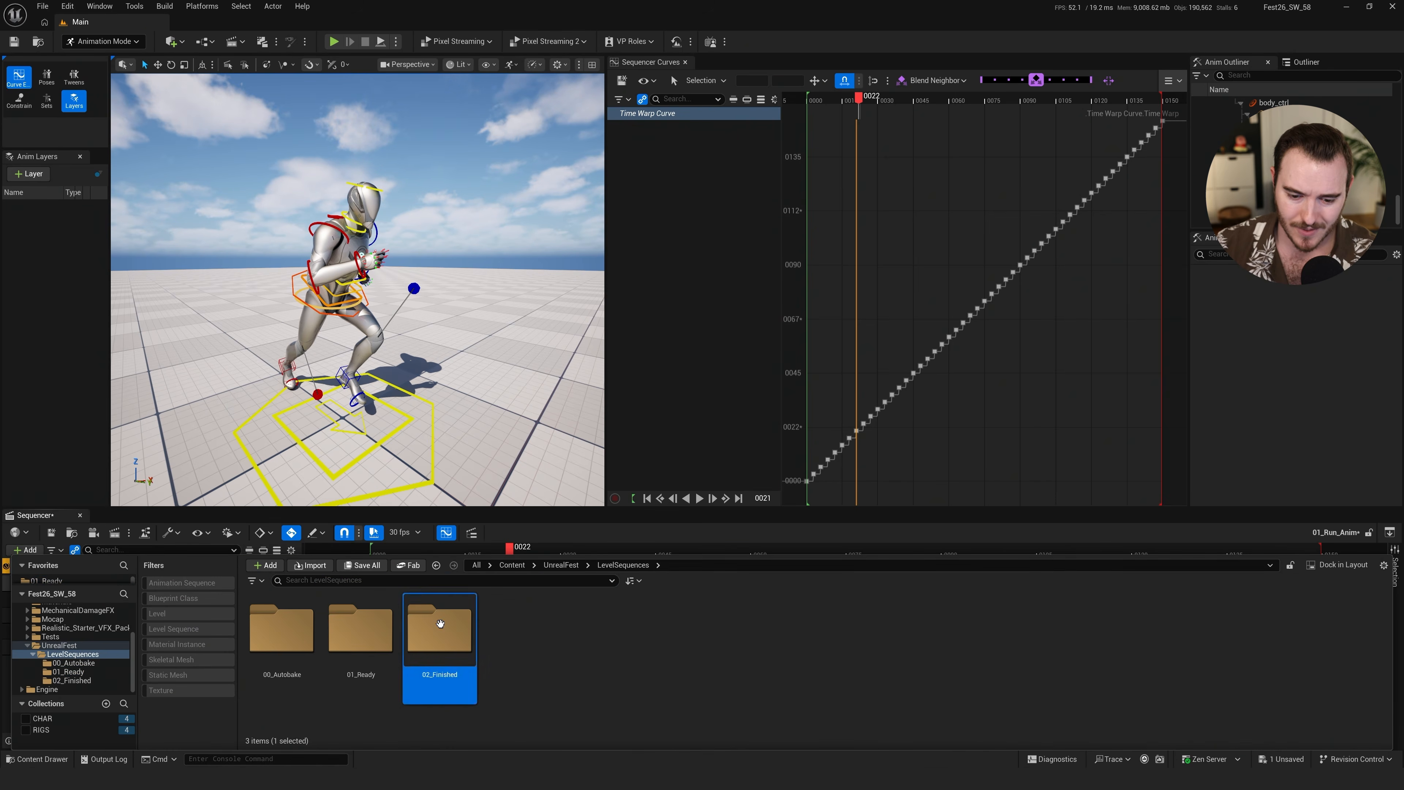
double_click(440, 623)
double_click(501, 625)
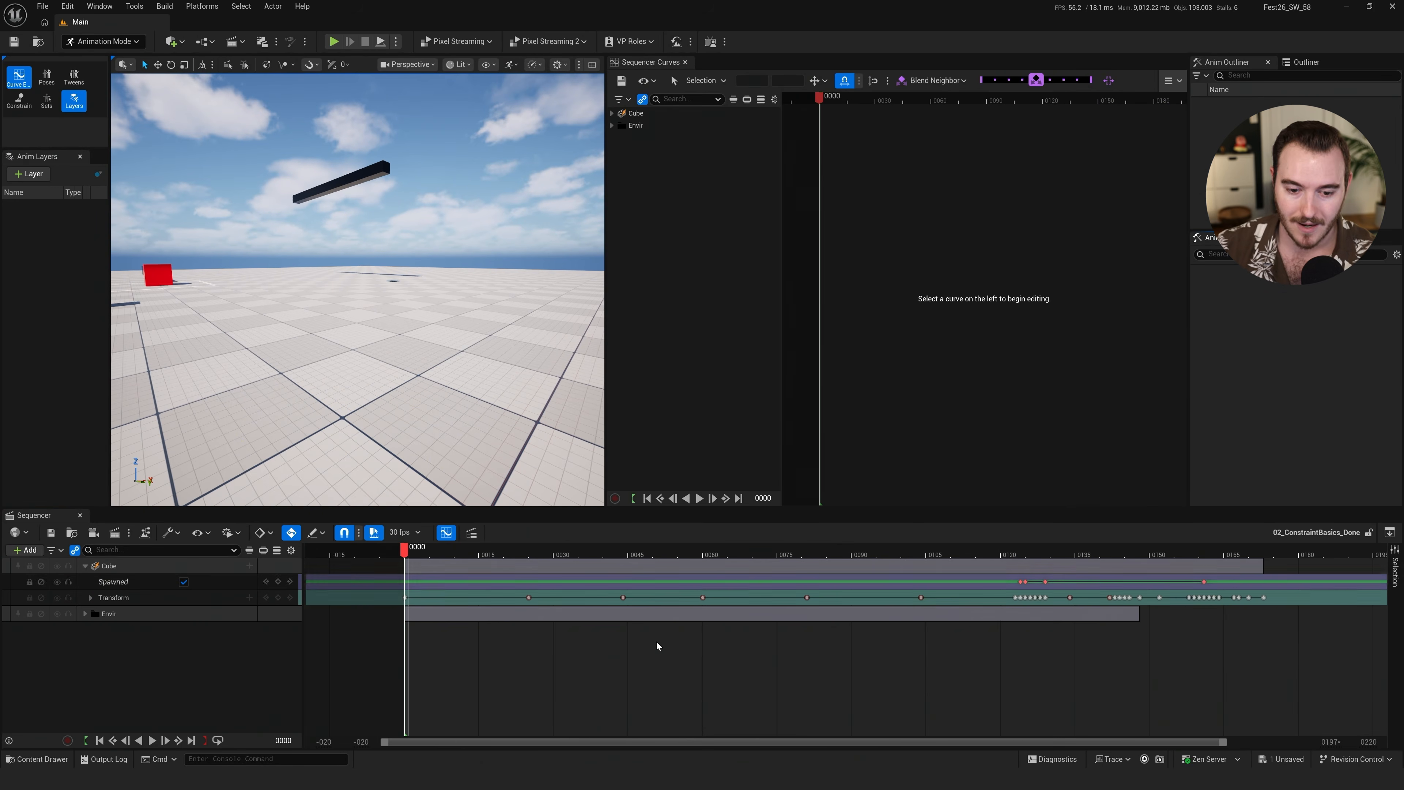
Collapse the Sequencer to its condensed timeline and close the Sequencer Curves to enlarge the viewport
right_click_drag(469, 377, 558, 365)
key("s")
right_click_drag(430, 486, 393, 486)
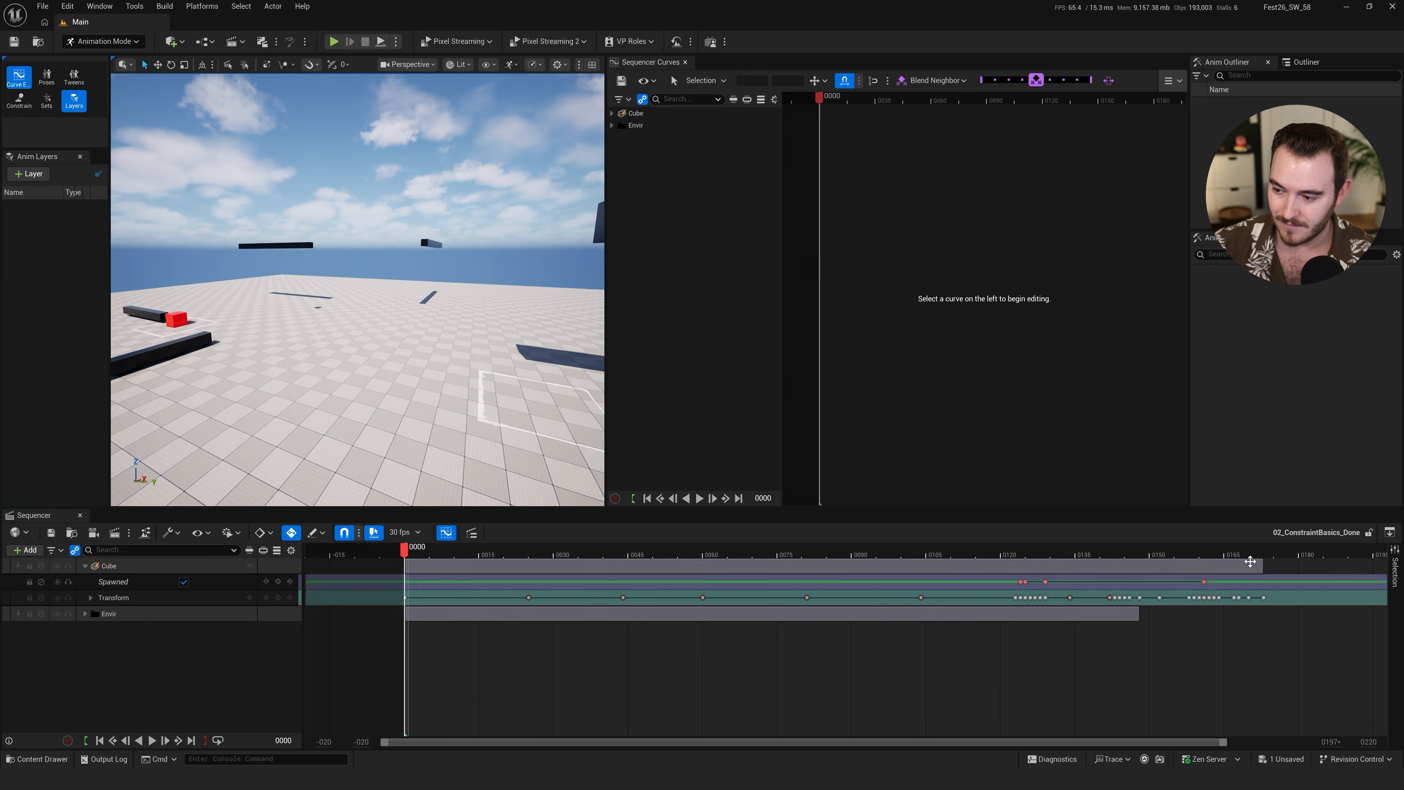
left_click(1390, 532)
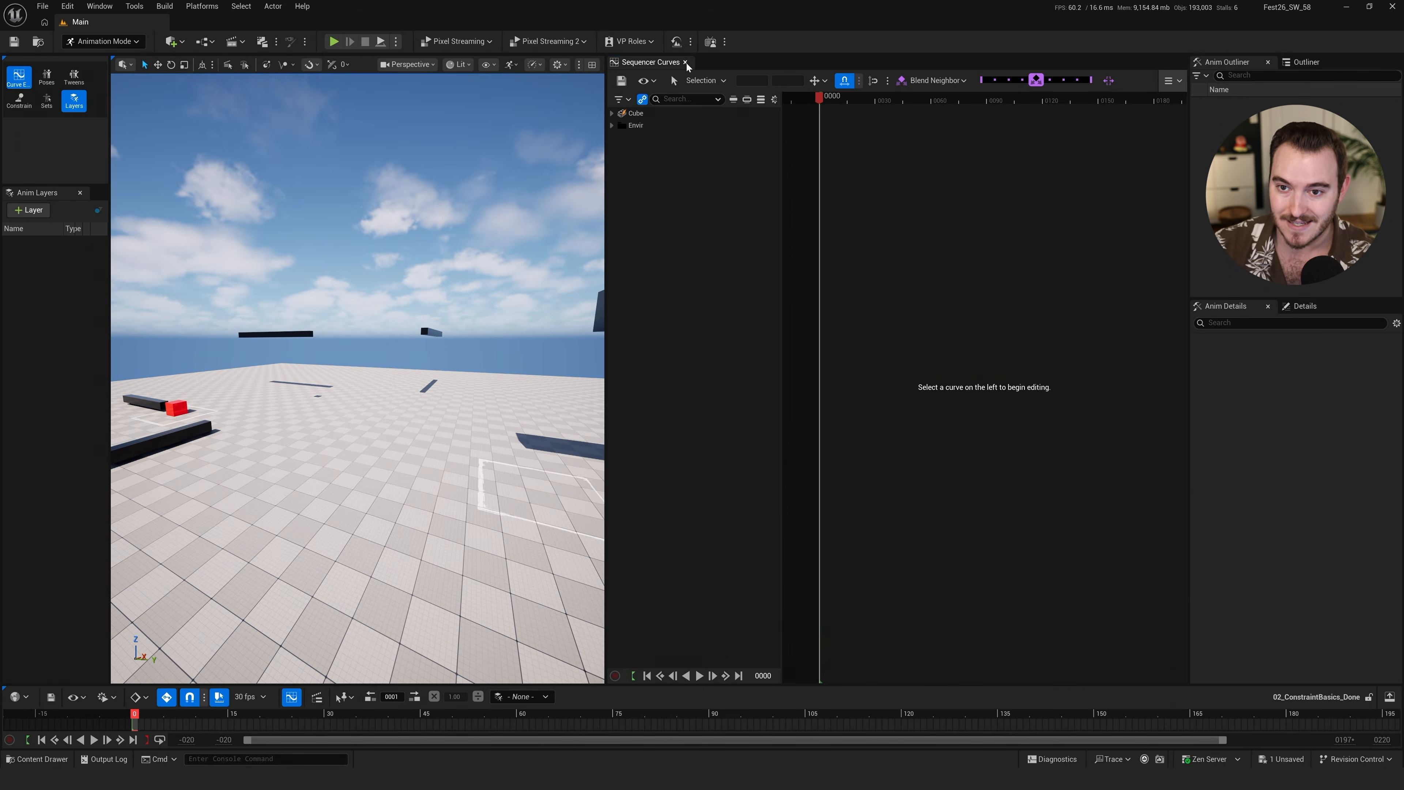
left_click(686, 63)
Play back the finished constraint animation and follow the red cube along the dark beams
mouse_move(809, 336)
right_mouse_down()
mouse_move(827, 326)
mouse_move(812, 326)
right_mouse_up()
key("s")
right_click_drag(826, 411, 856, 400)
key("space")
key("w")
key("q")
key("d")
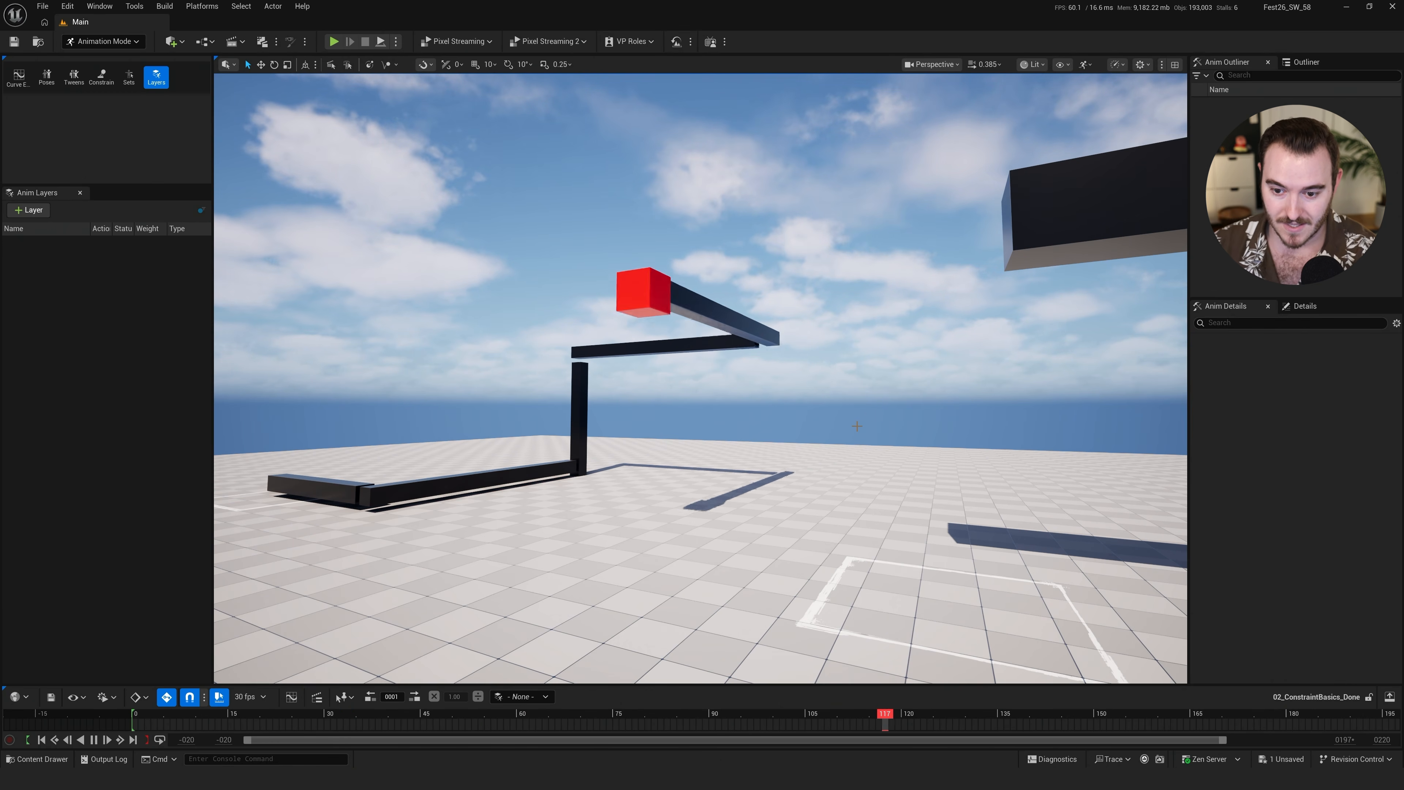
Open the 02_ConstraintBasics level sequence from the LevelSequences/01_Ready folder
key("ctrl+space")
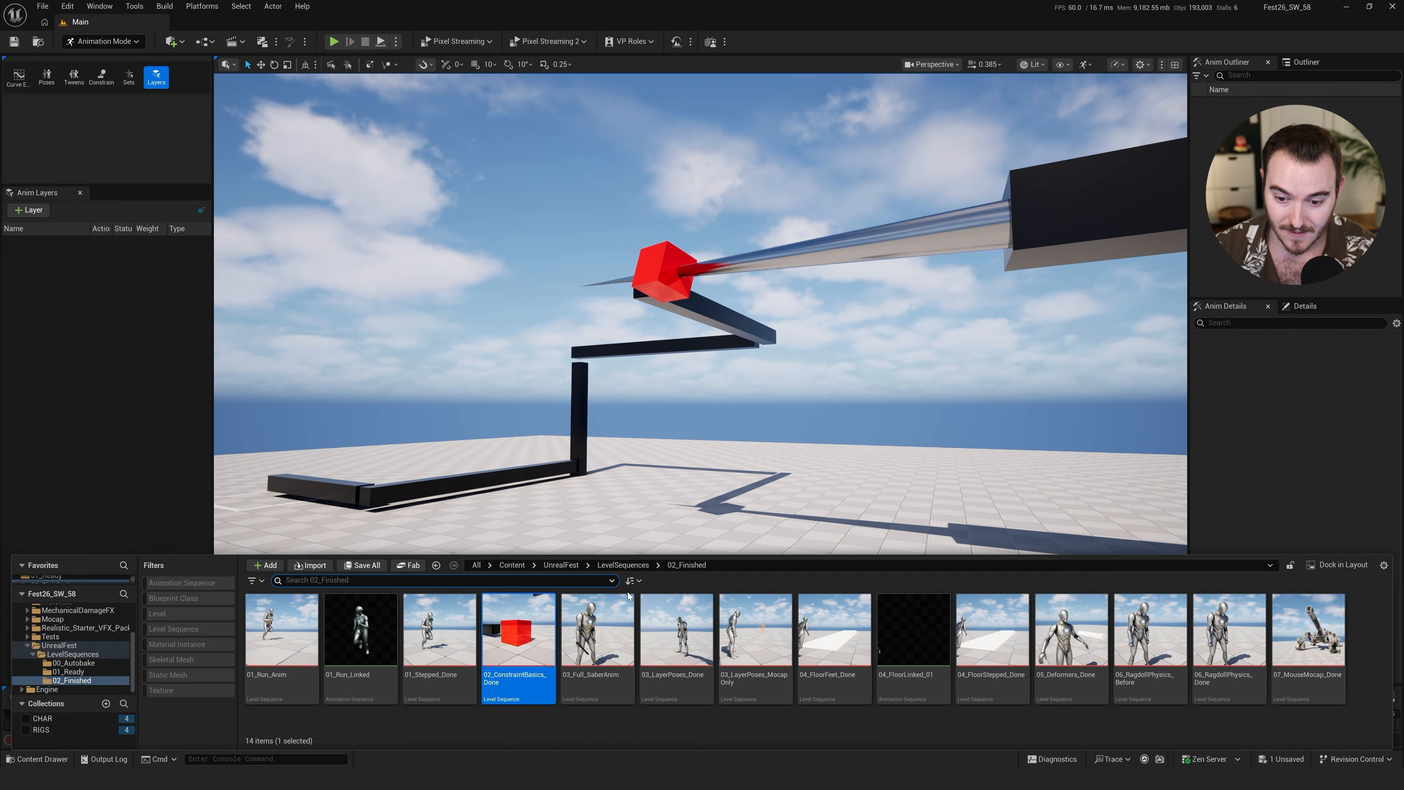
left_click(622, 566)
double_click(357, 626)
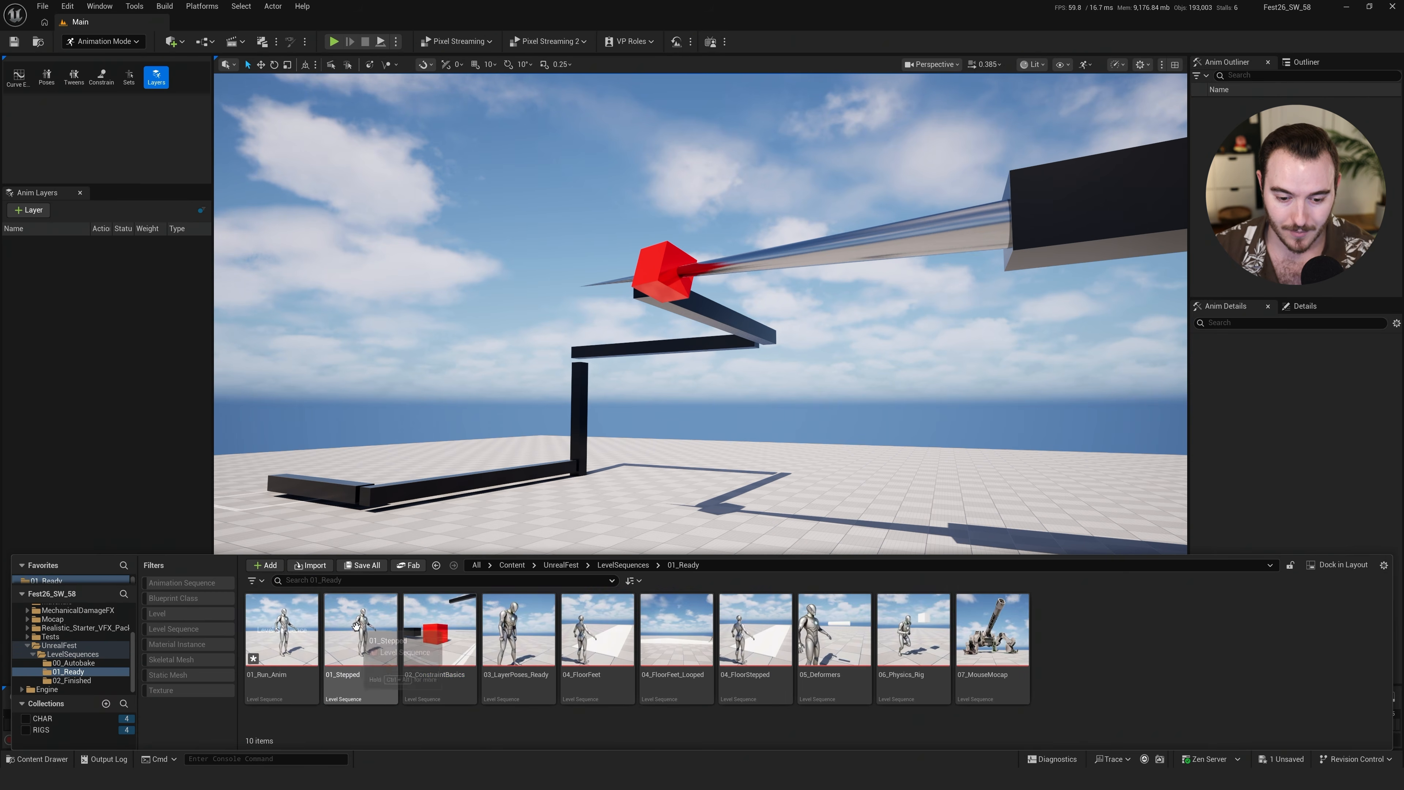
double_click(448, 650)
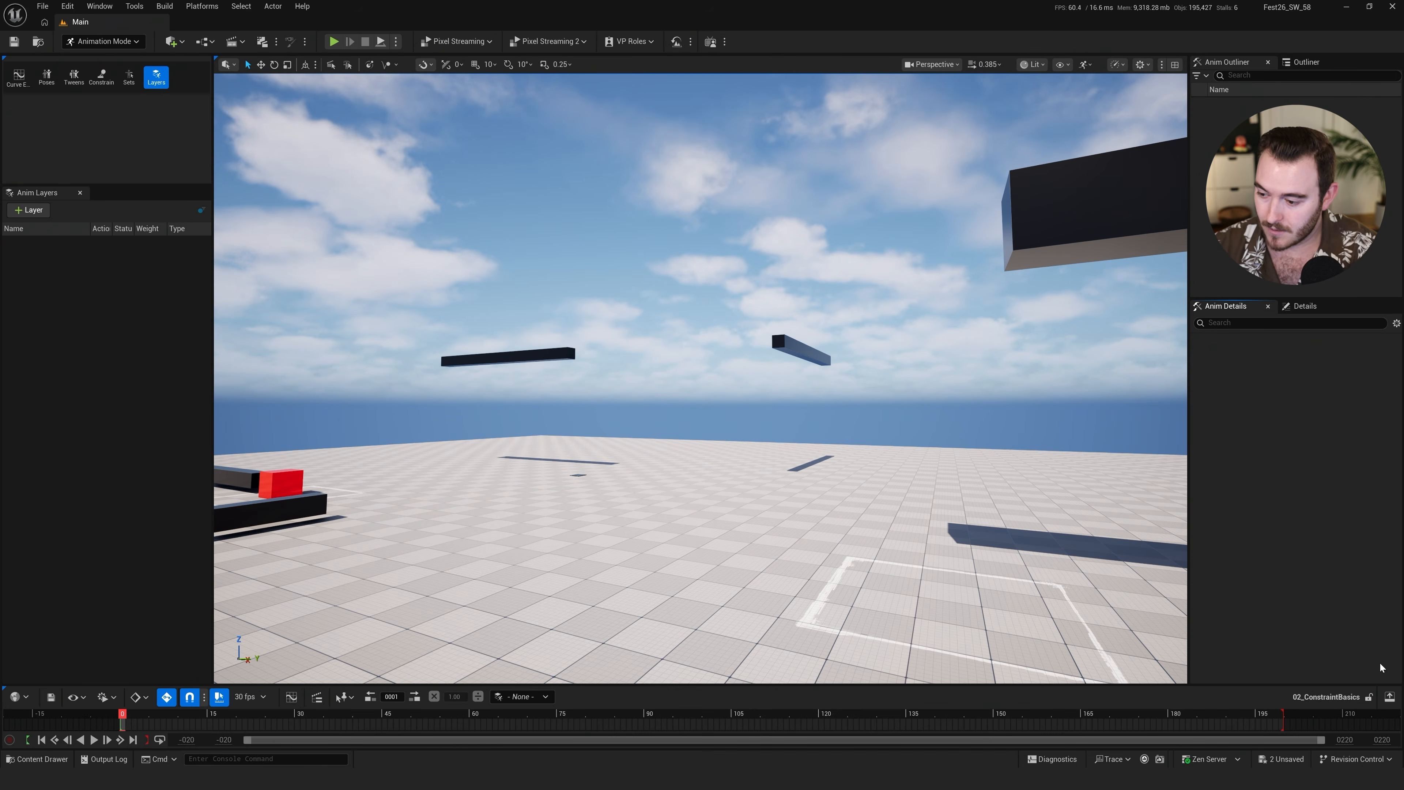
Restore the full Sequencer with its track list and frame the red cube closely in the viewport
left_click(1390, 698)
right_click_drag(685, 450, 751, 477)
key("w")
key("a")
scroll(713, 469, "up", 2)
key("q")
Look through the available editor modes and hide Anim Layers
left_click(110, 43)
left_click(110, 42)
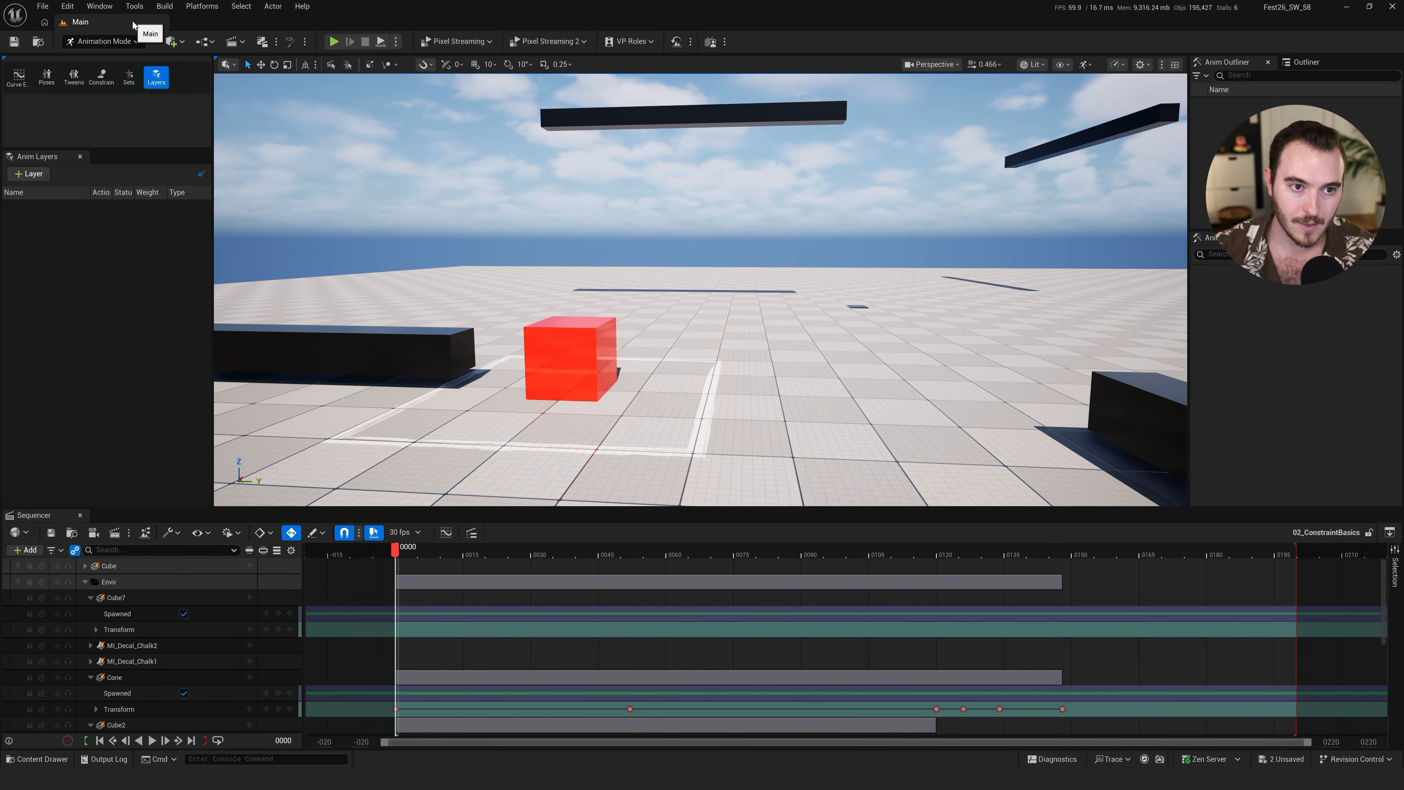
left_click(119, 42)
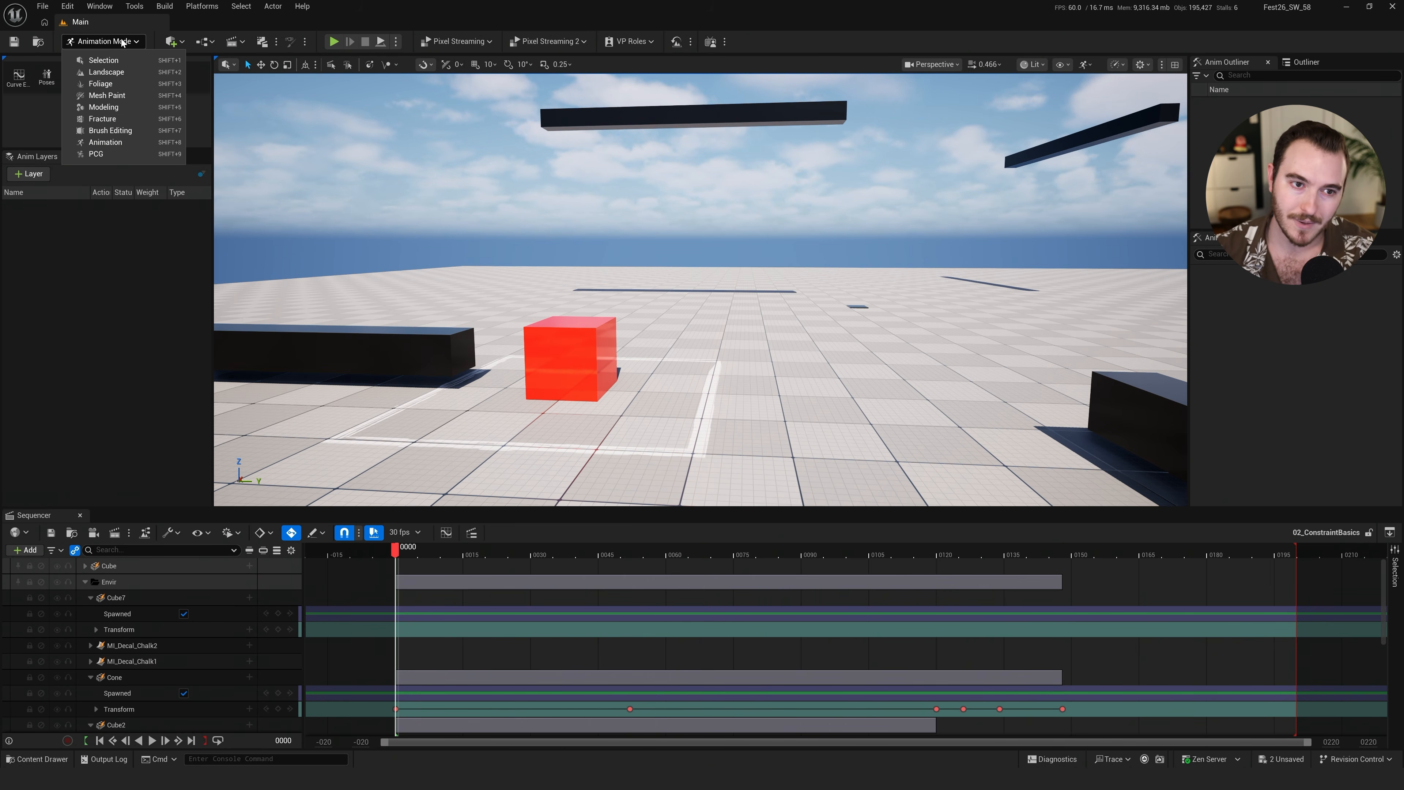
left_click(123, 41)
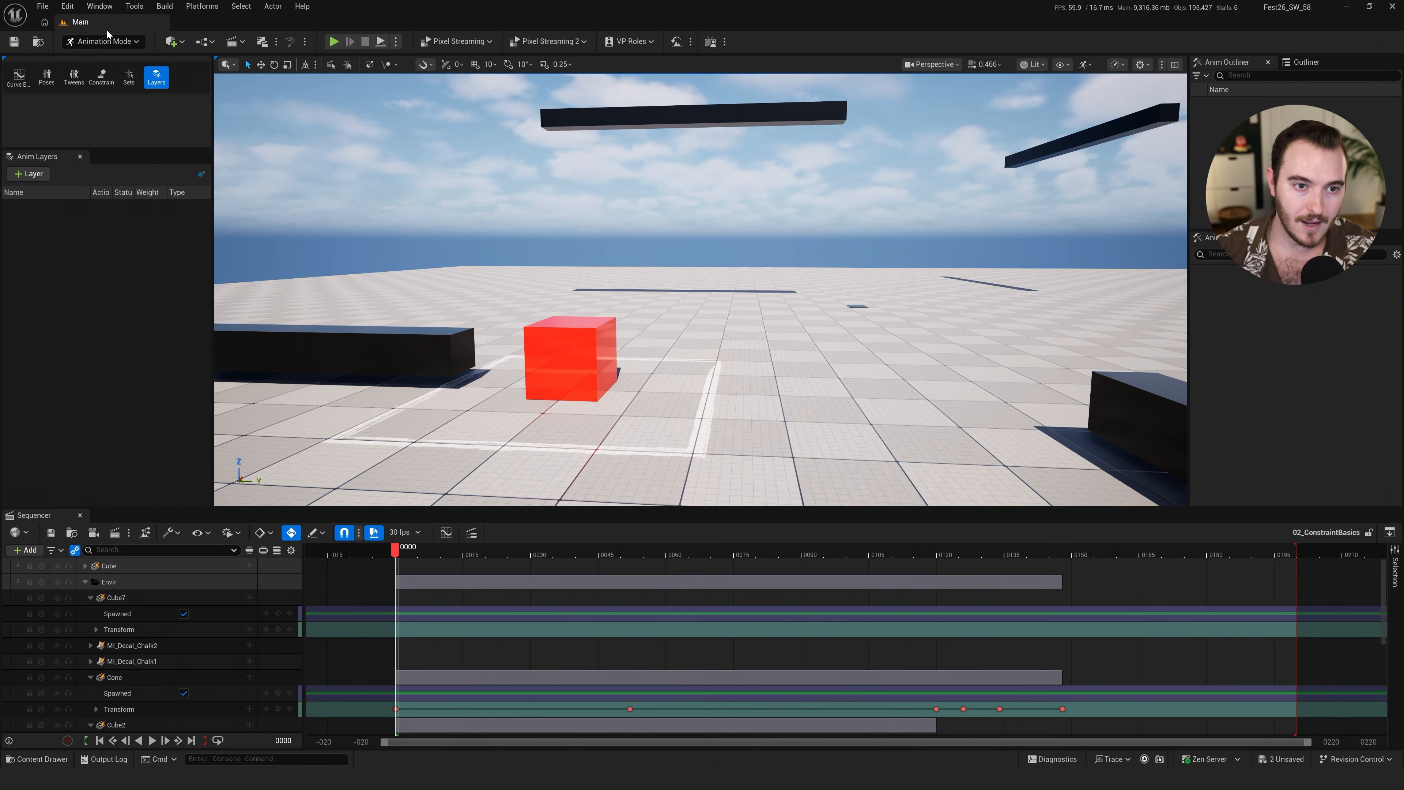
left_click(155, 75)
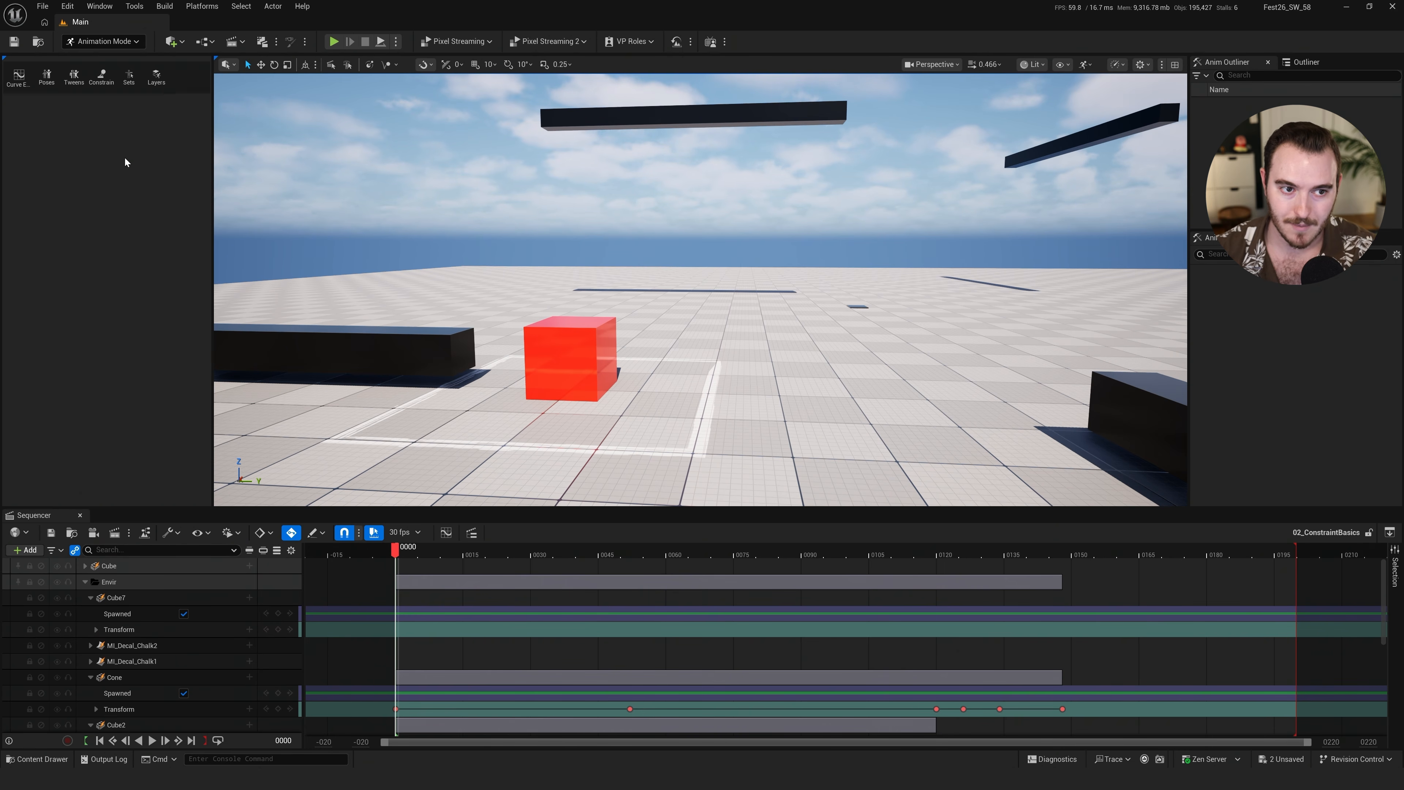
Switch the editor to Selection Mode and back to Animation Mode to show the animation tools
left_click(129, 42)
left_click(103, 60)
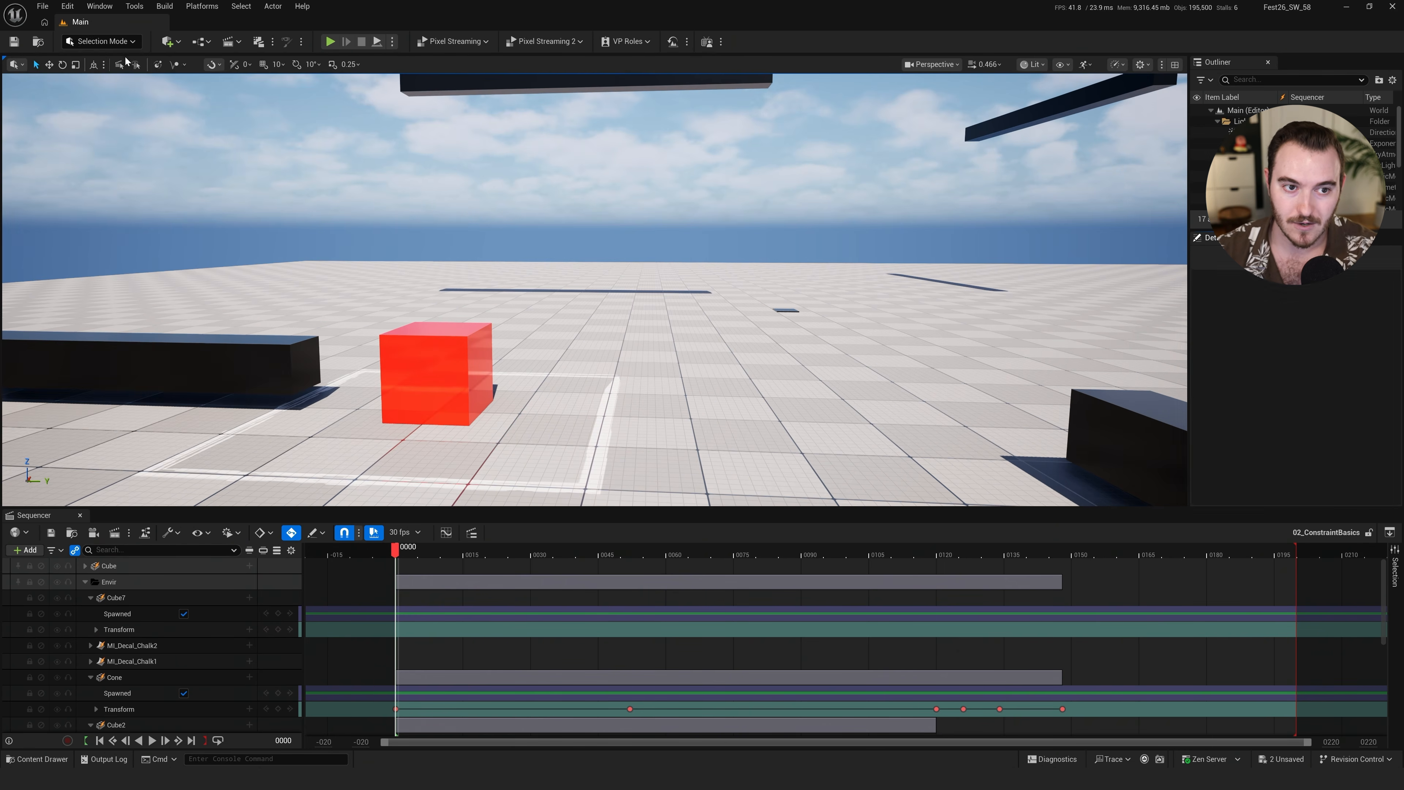
left_click(117, 43)
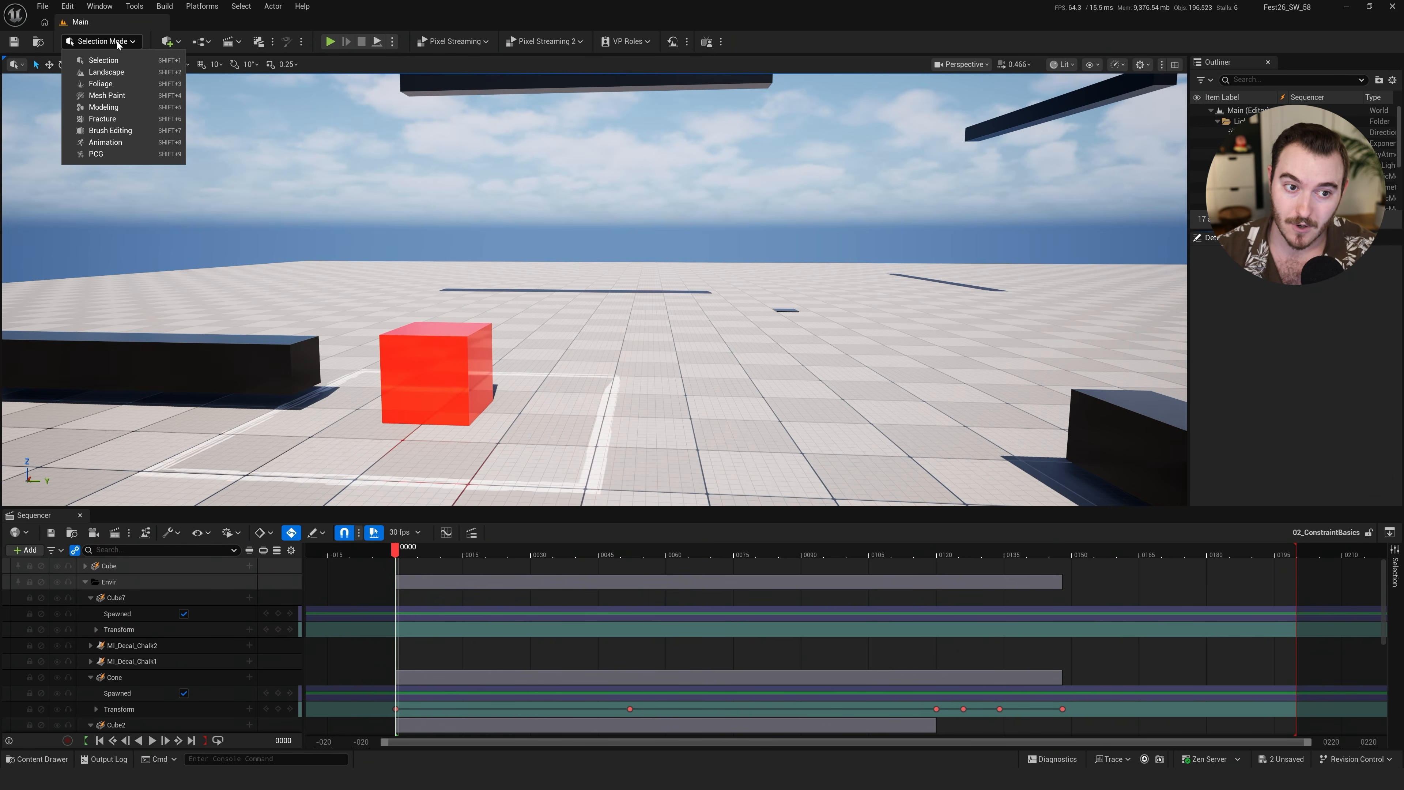
left_click(122, 142)
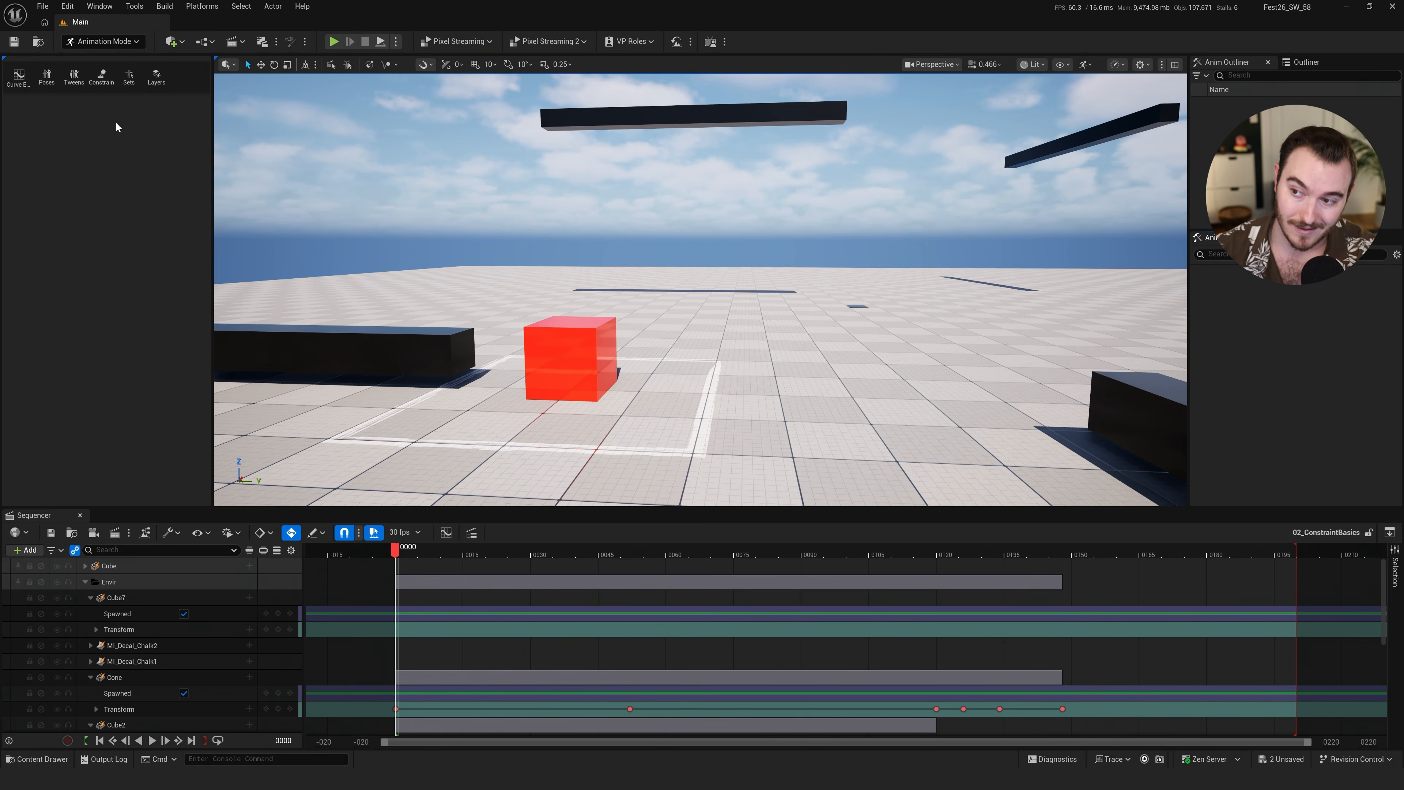
right_click_drag(701, 290, 608, 293)
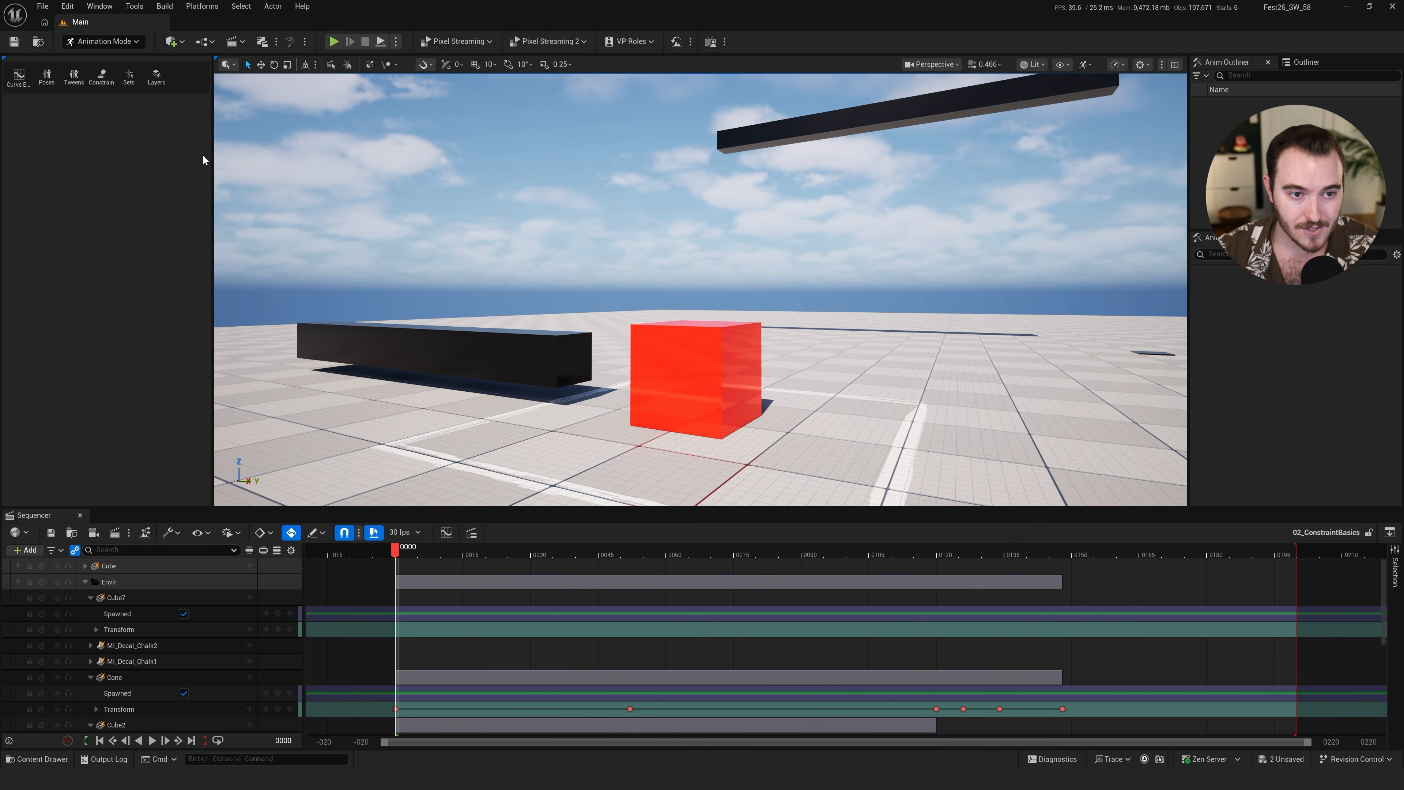
Open the Constrain tools, dock them enlarged below the animation tool buttons, and display the Constraints section
left_click(100, 78)
left_click_drag(110, 196, 437, 187)
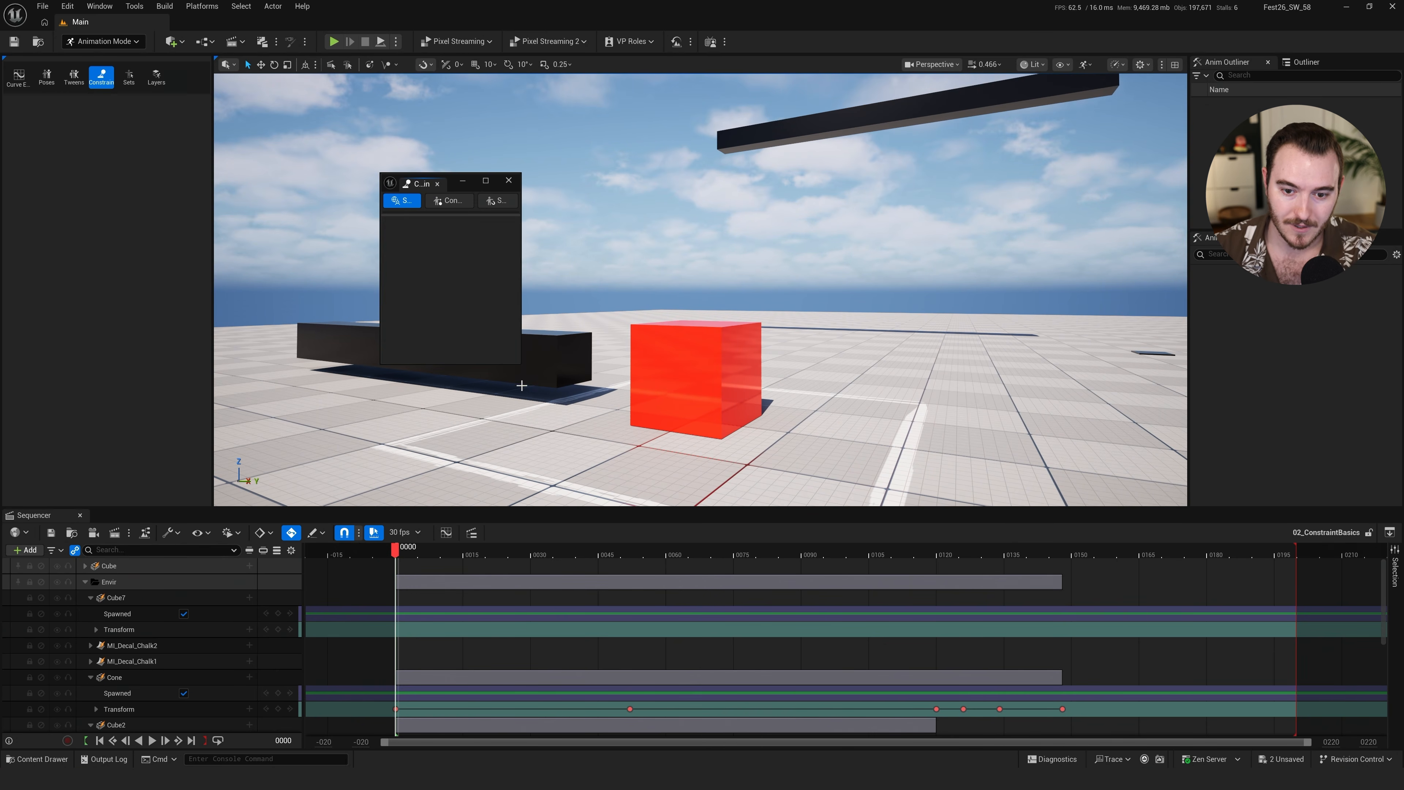
left_click_drag(519, 364, 666, 339)
left_click_drag(465, 188, 121, 451)
left_click_drag(112, 451, 112, 450)
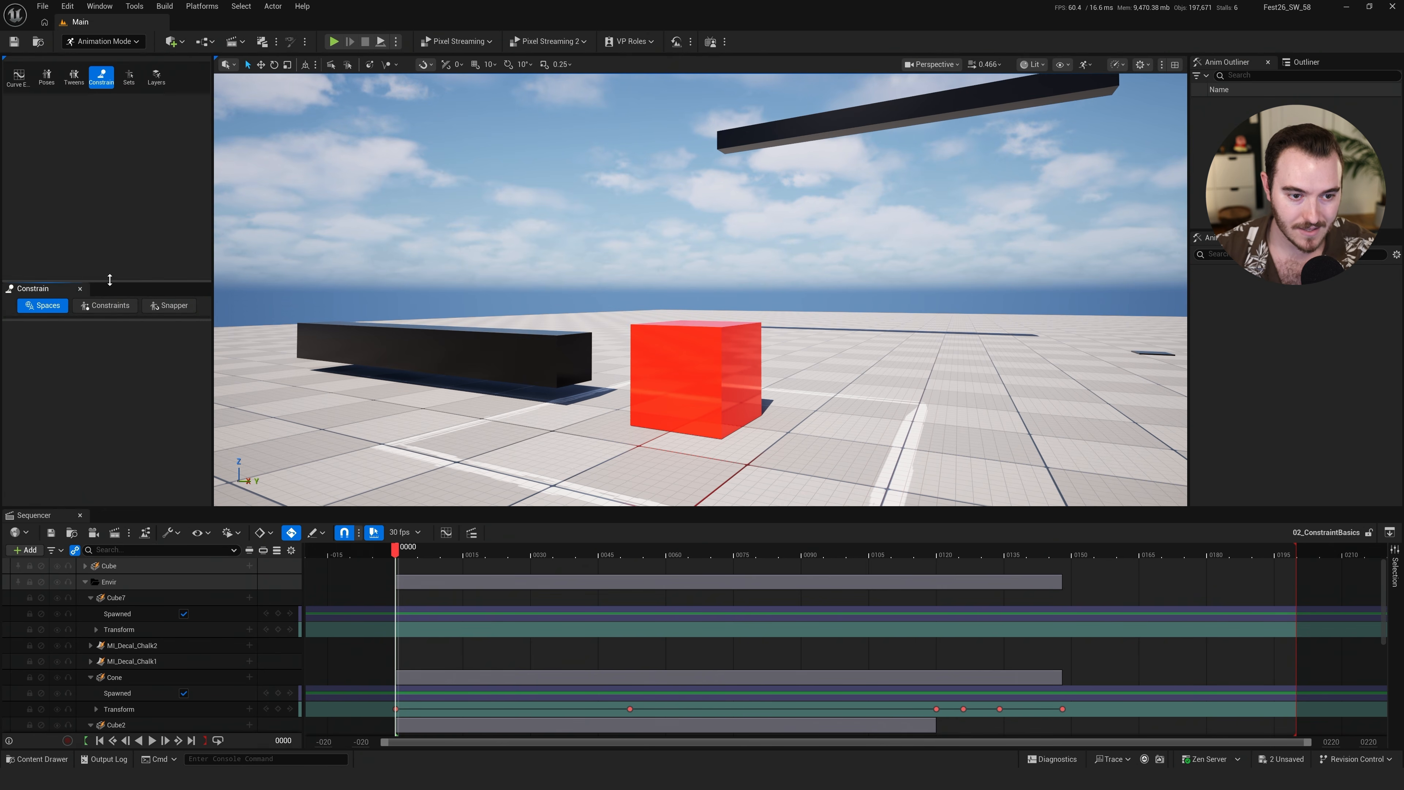
left_click_drag(110, 281, 124, 153)
left_click(102, 196)
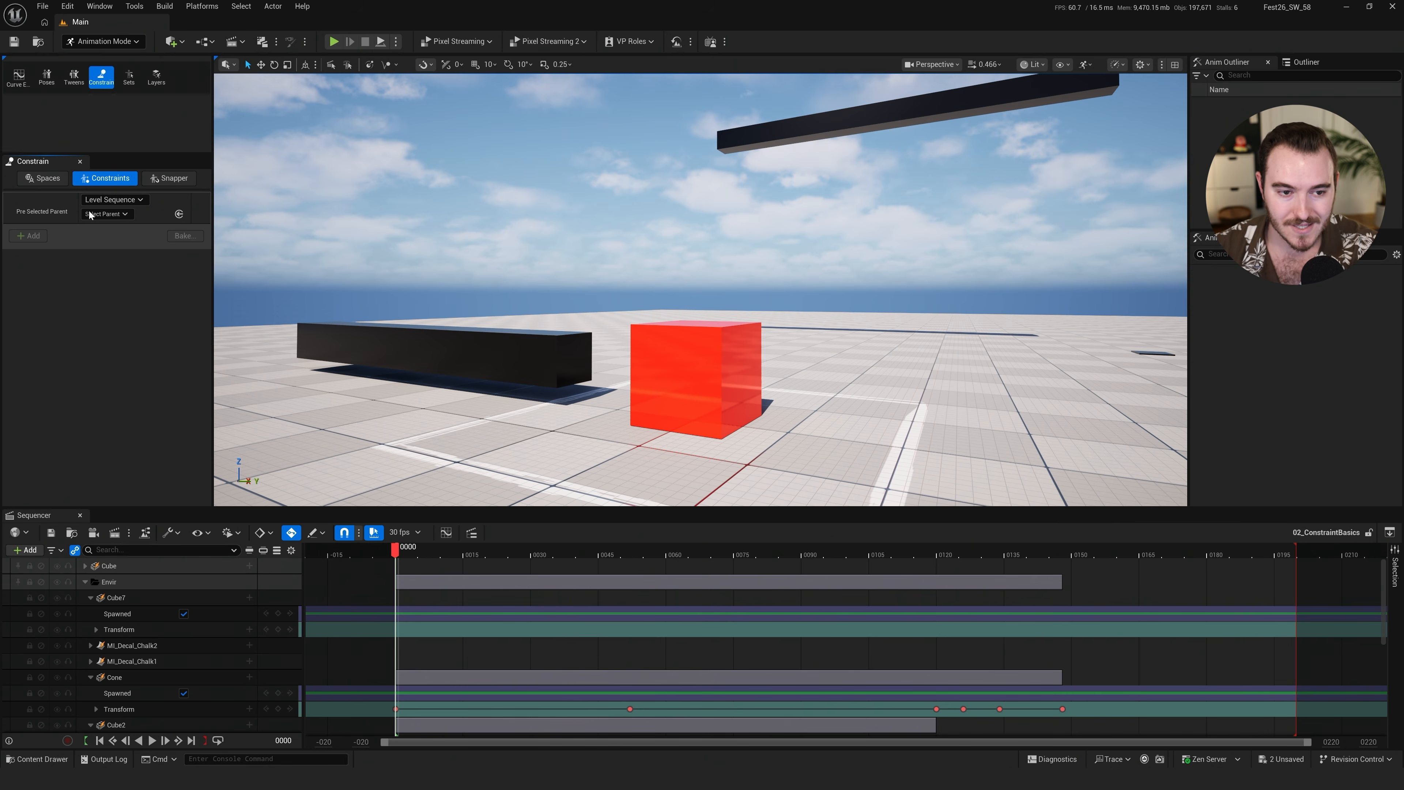
Set the black bar Cube2 as the pre-selected constraint parent, clear that parent, and deselect the bar
key("w")
key("a")
right_click_drag(485, 318, 539, 323)
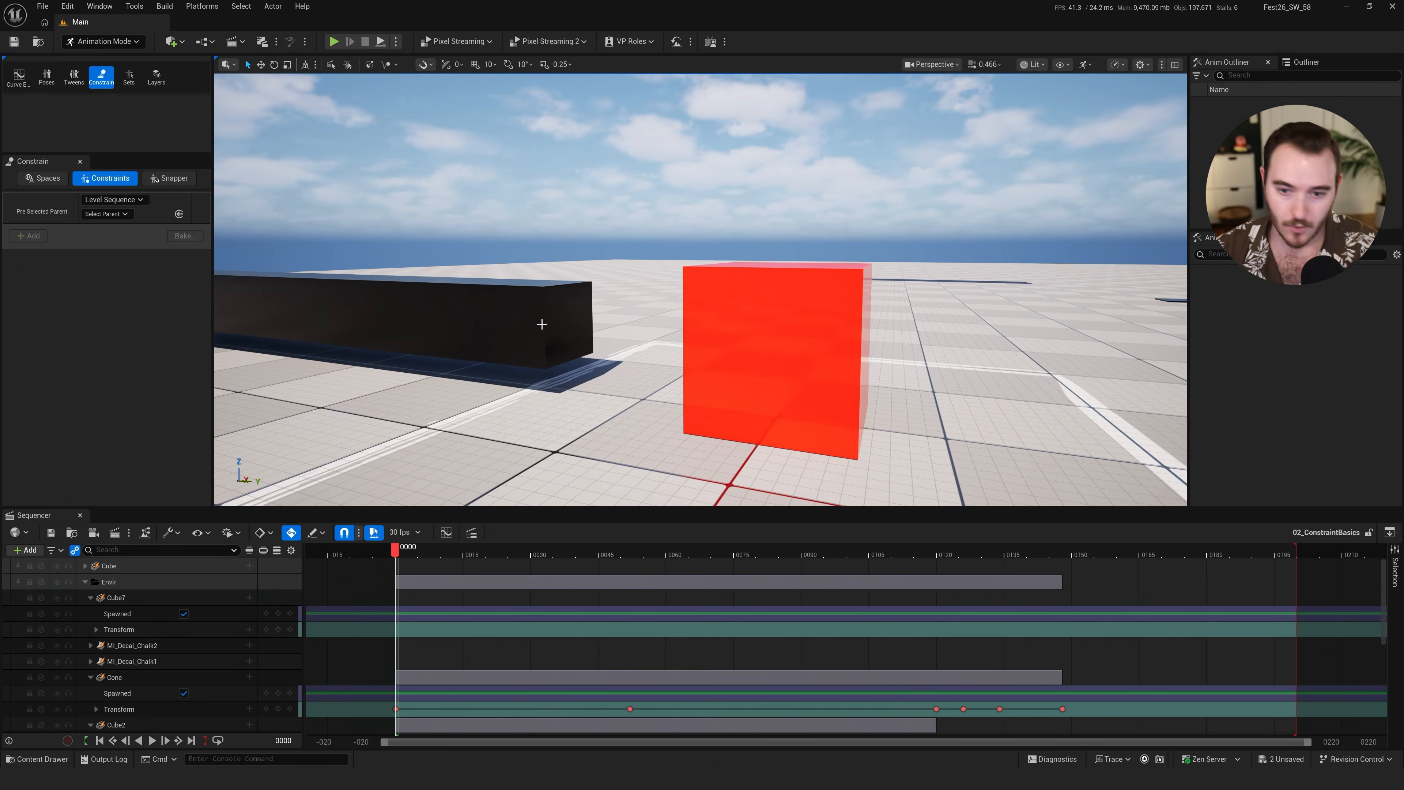
left_click(517, 311)
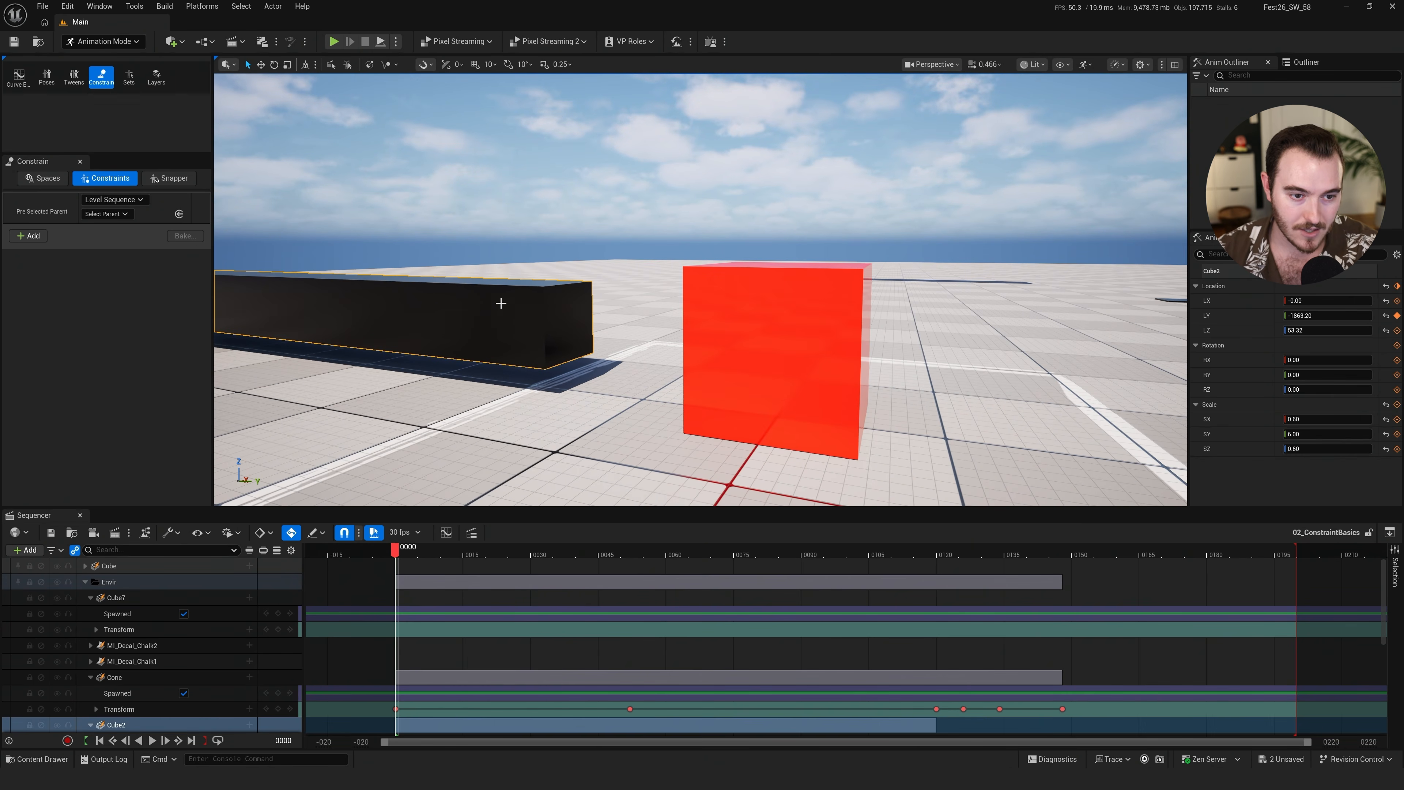
left_click(178, 213)
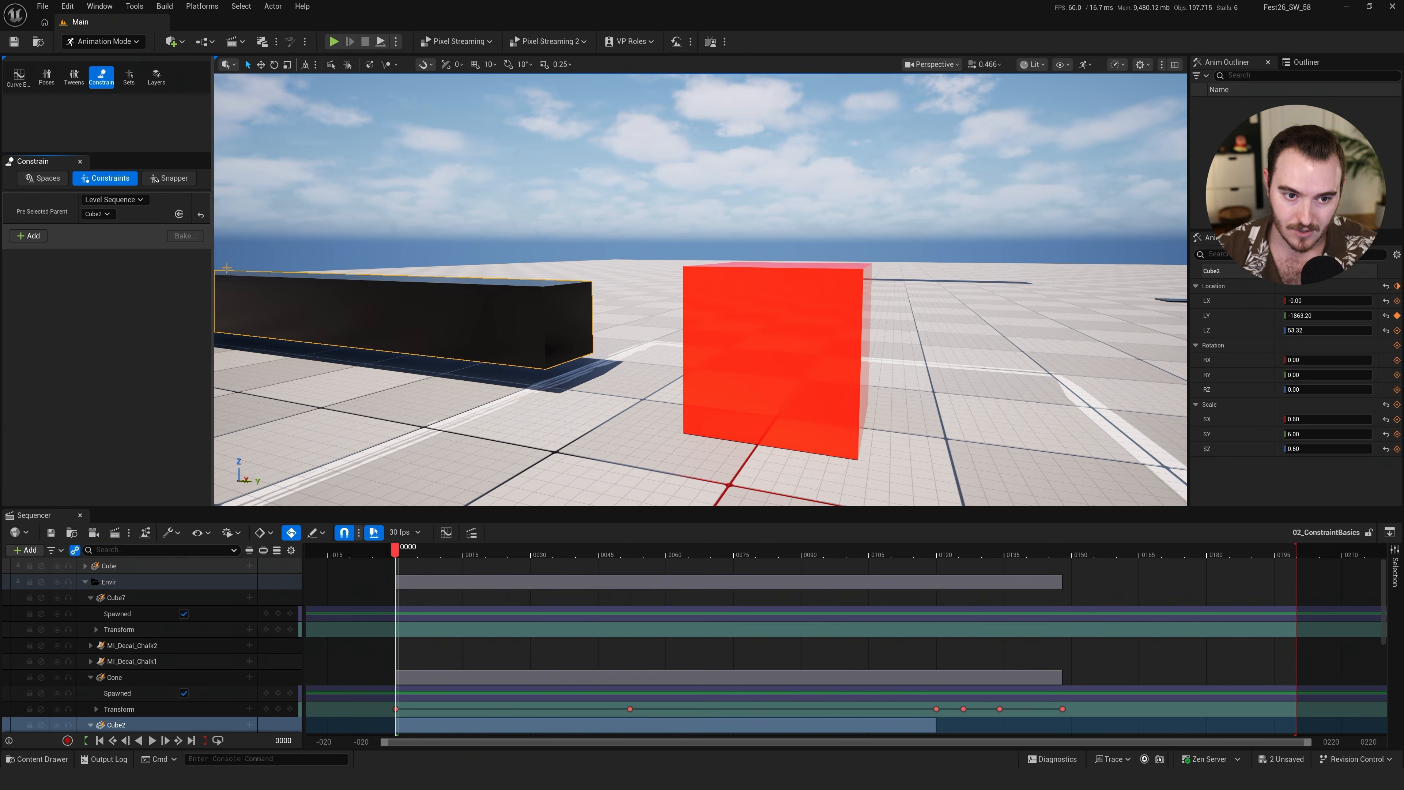
left_click(202, 215)
right_click_drag(567, 298, 615, 288)
left_click(623, 292)
key("Escape")
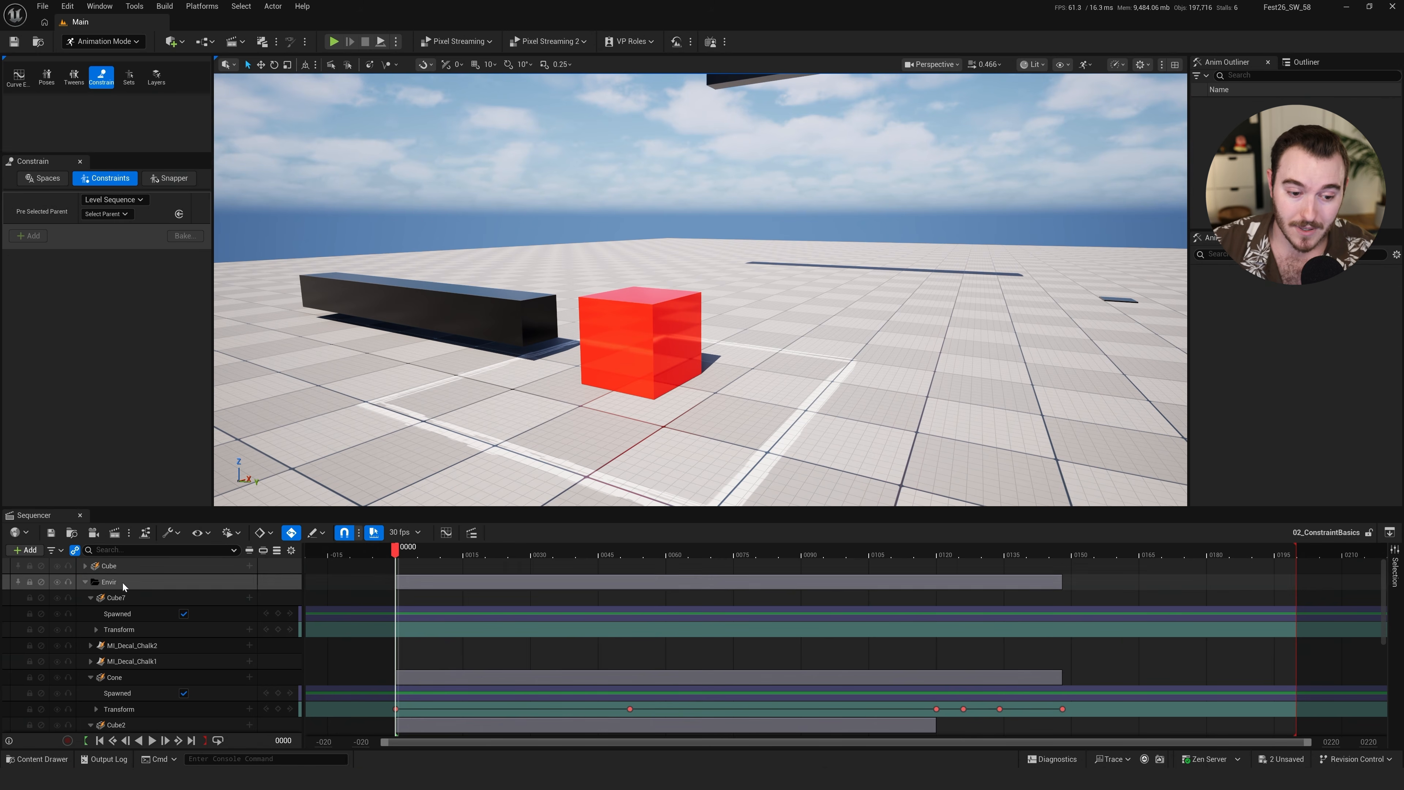
Expand the Cube track down to its Transform channels and collapse the Envir folder in Sequencer
left_click(85, 565)
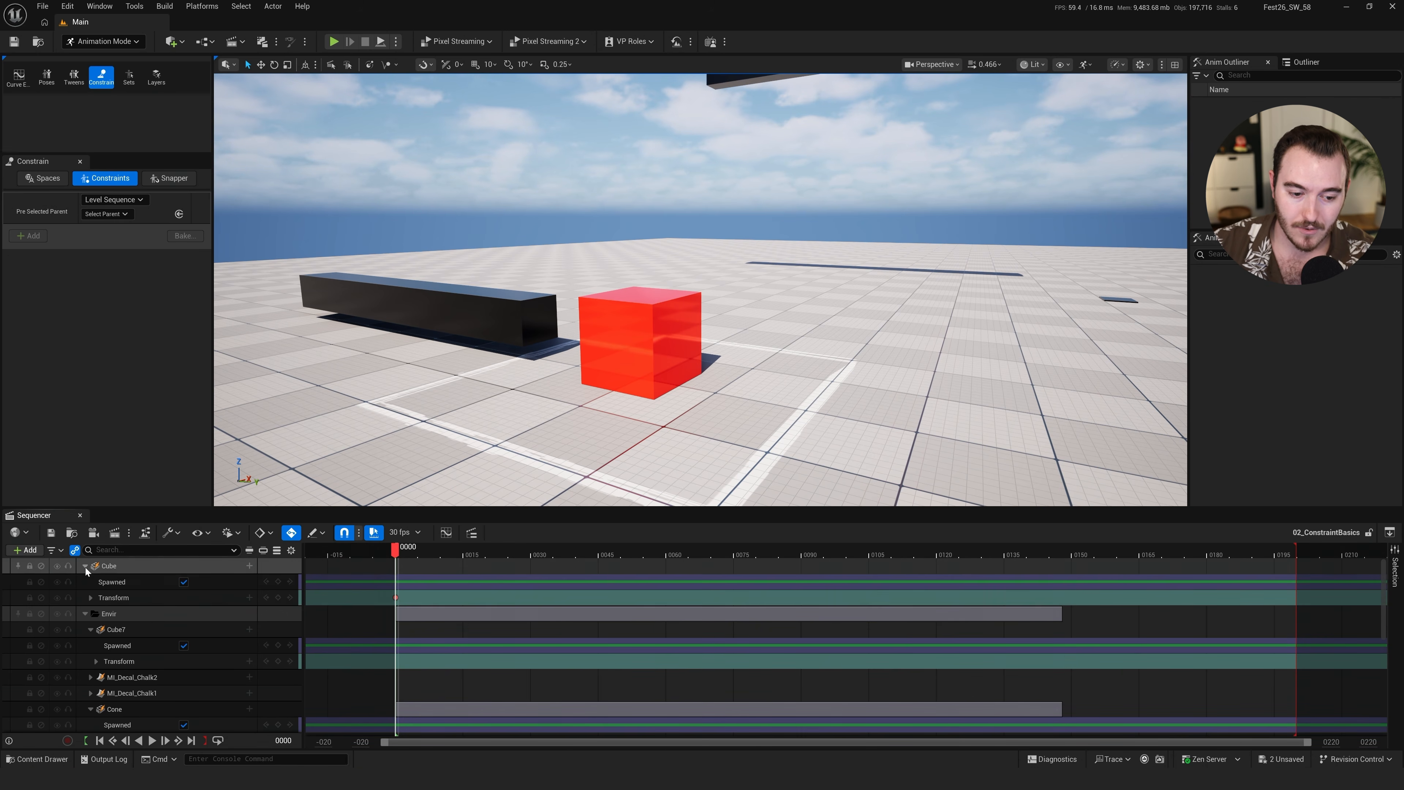
left_click(91, 597)
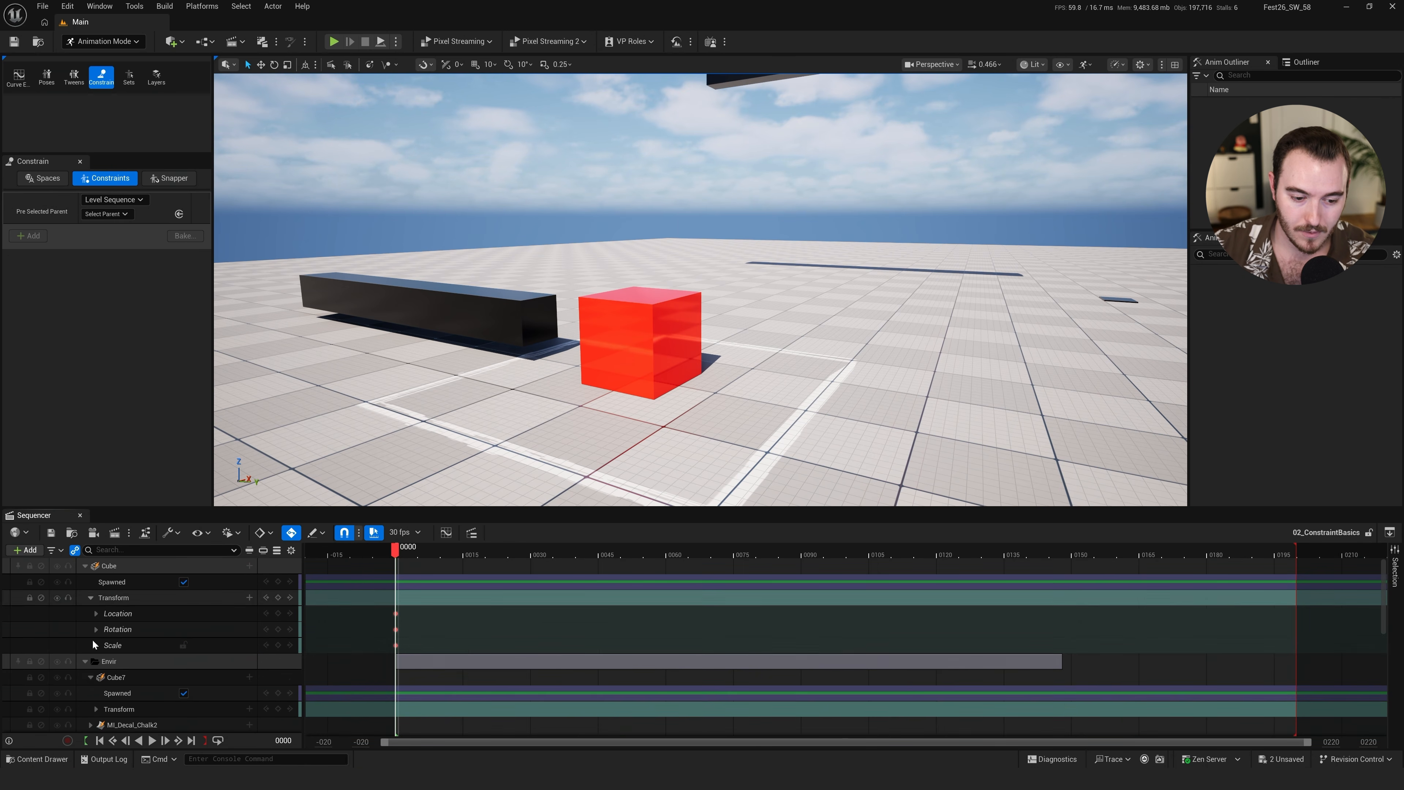
left_click(85, 662)
left_click(86, 565)
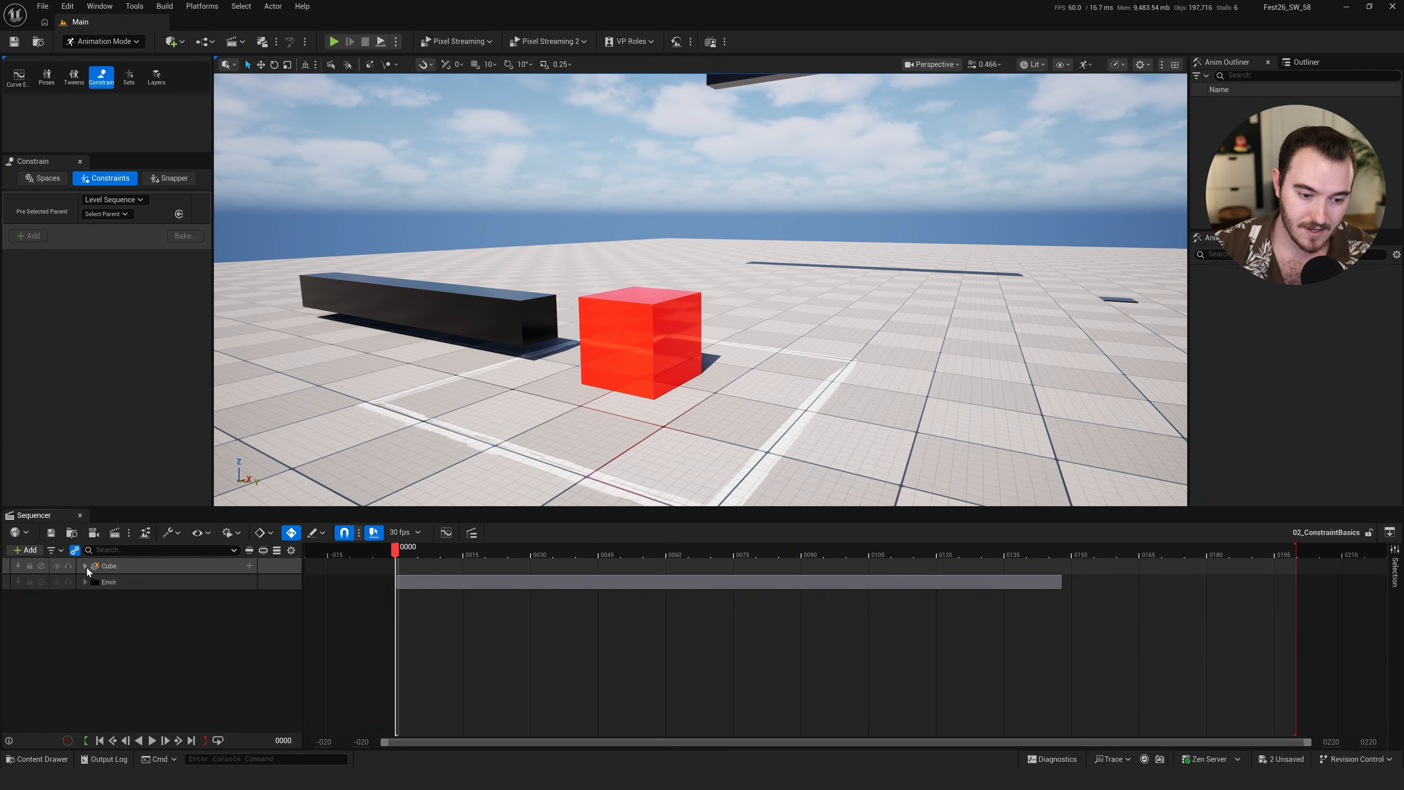
left_click(85, 565)
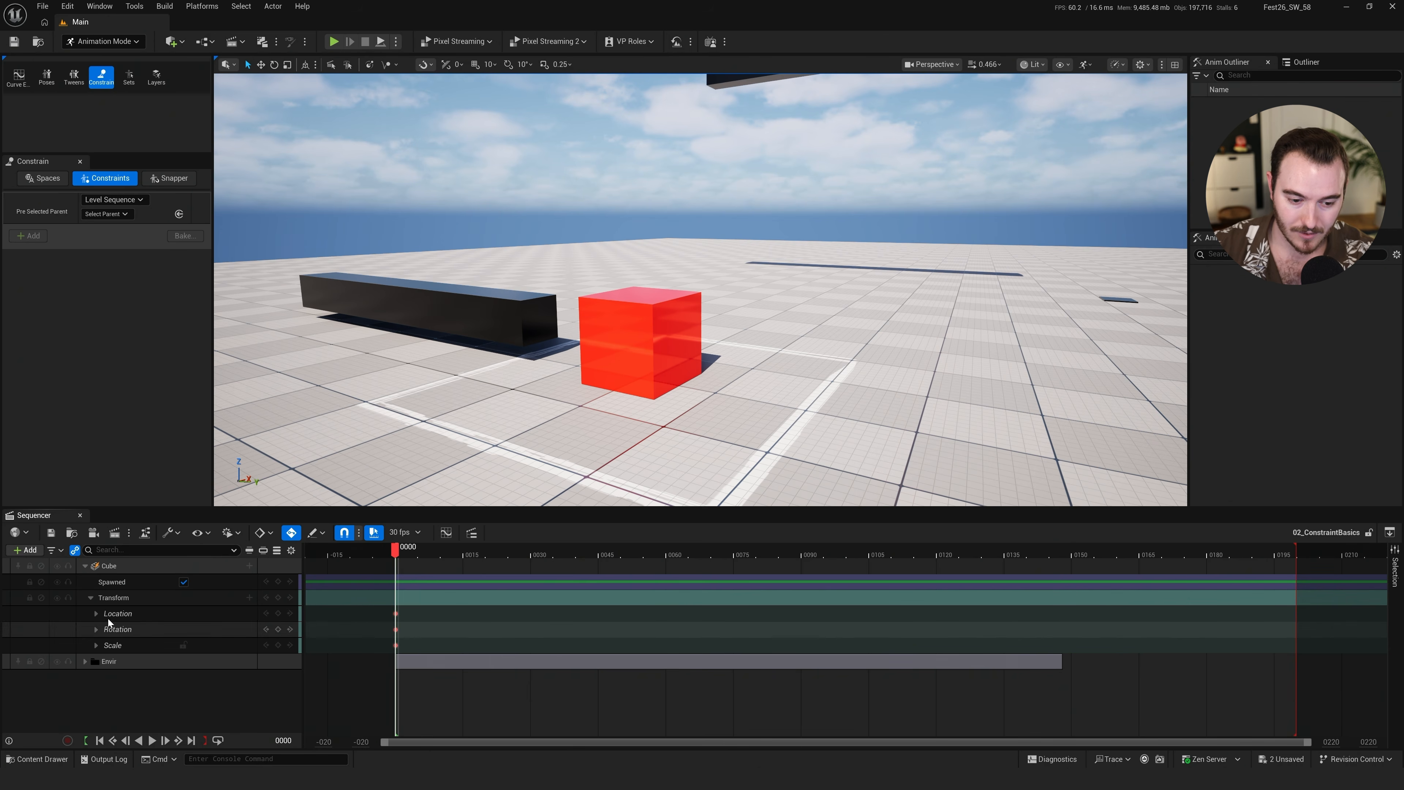
At frame 25, add a Parent constraint to the red cube with the adjoining black bar Cube2 as its parent
key("s")
right_click_drag(706, 384, 777, 392)
key("w")
key("a")
left_click_drag(405, 554, 512, 548)
right_click_drag(658, 430, 622, 384)
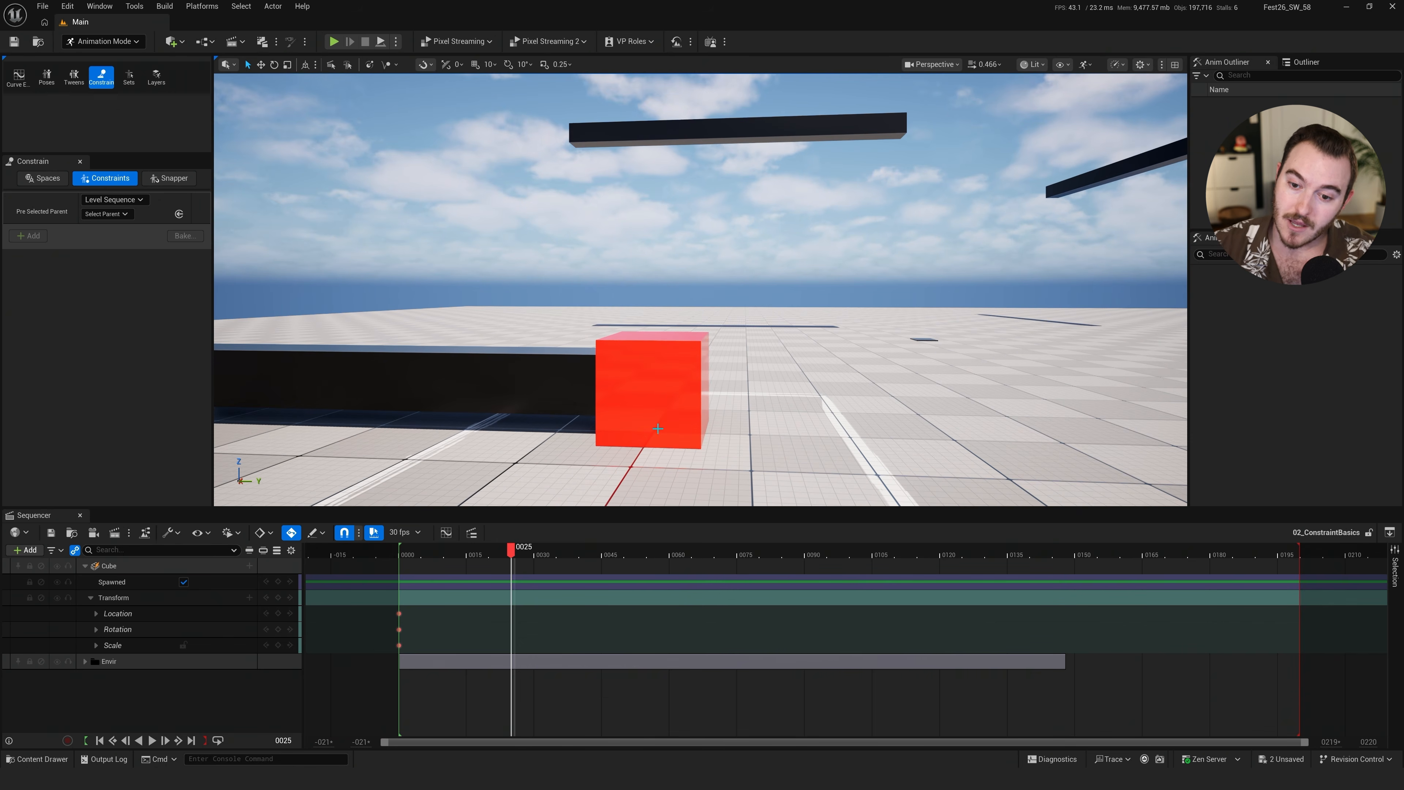
left_click(671, 400)
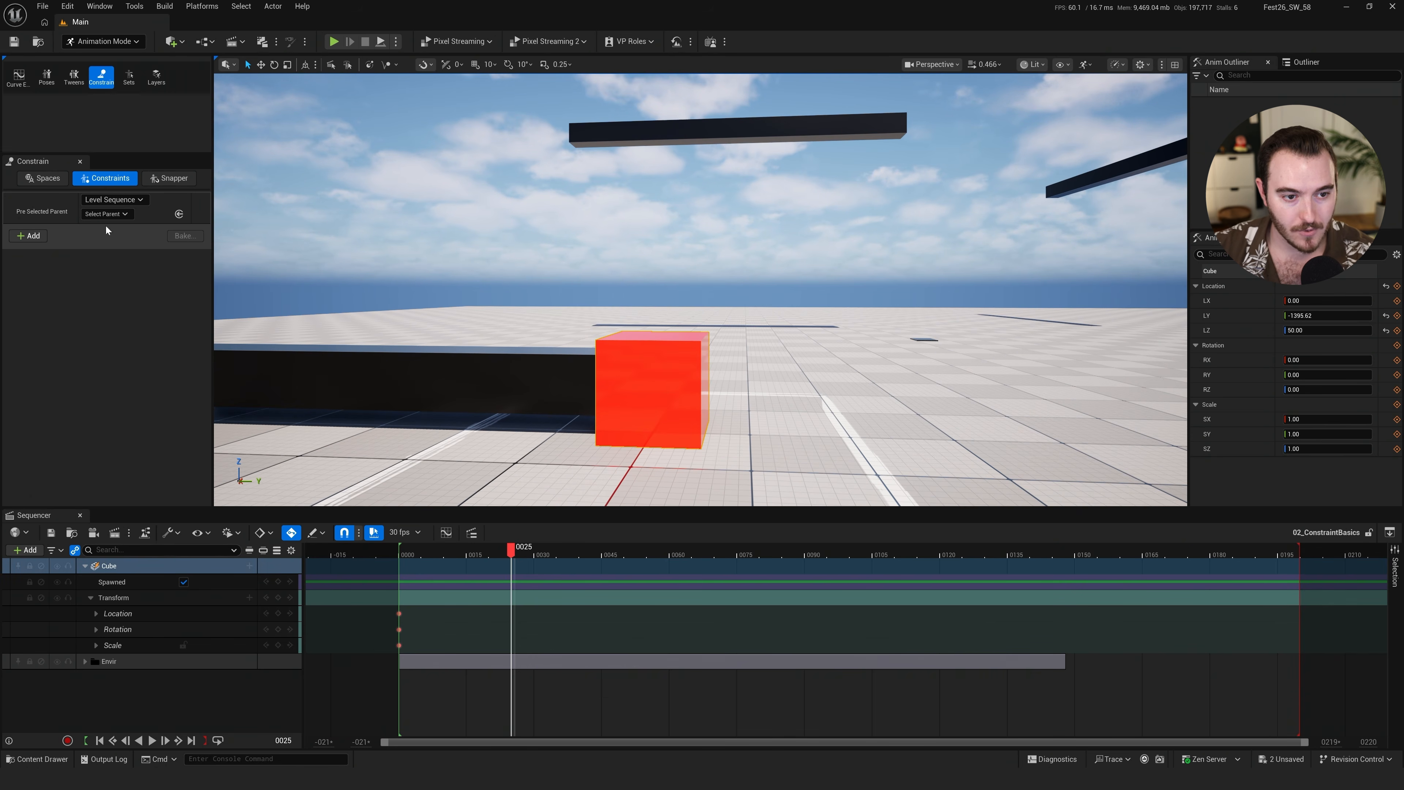
left_click(29, 236)
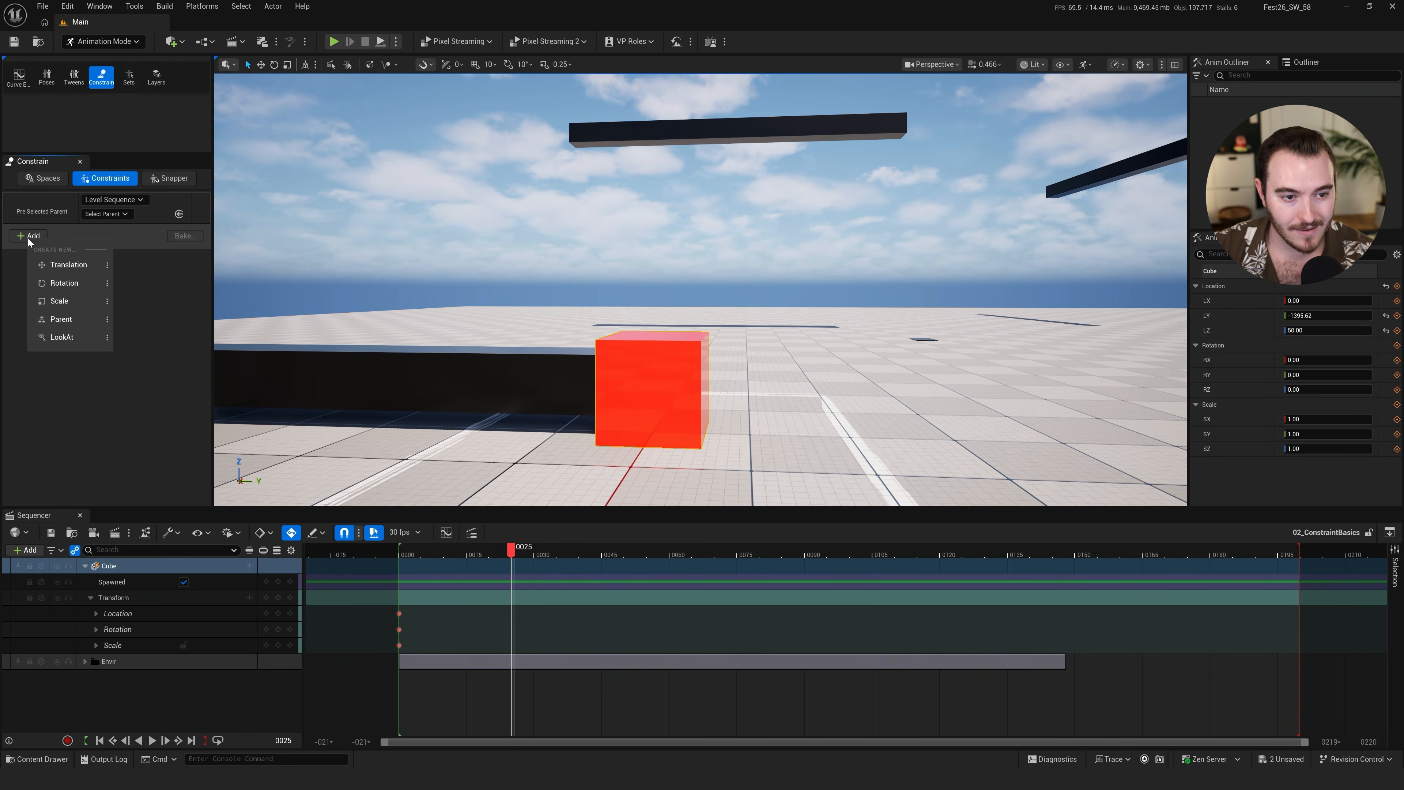
left_click(85, 325)
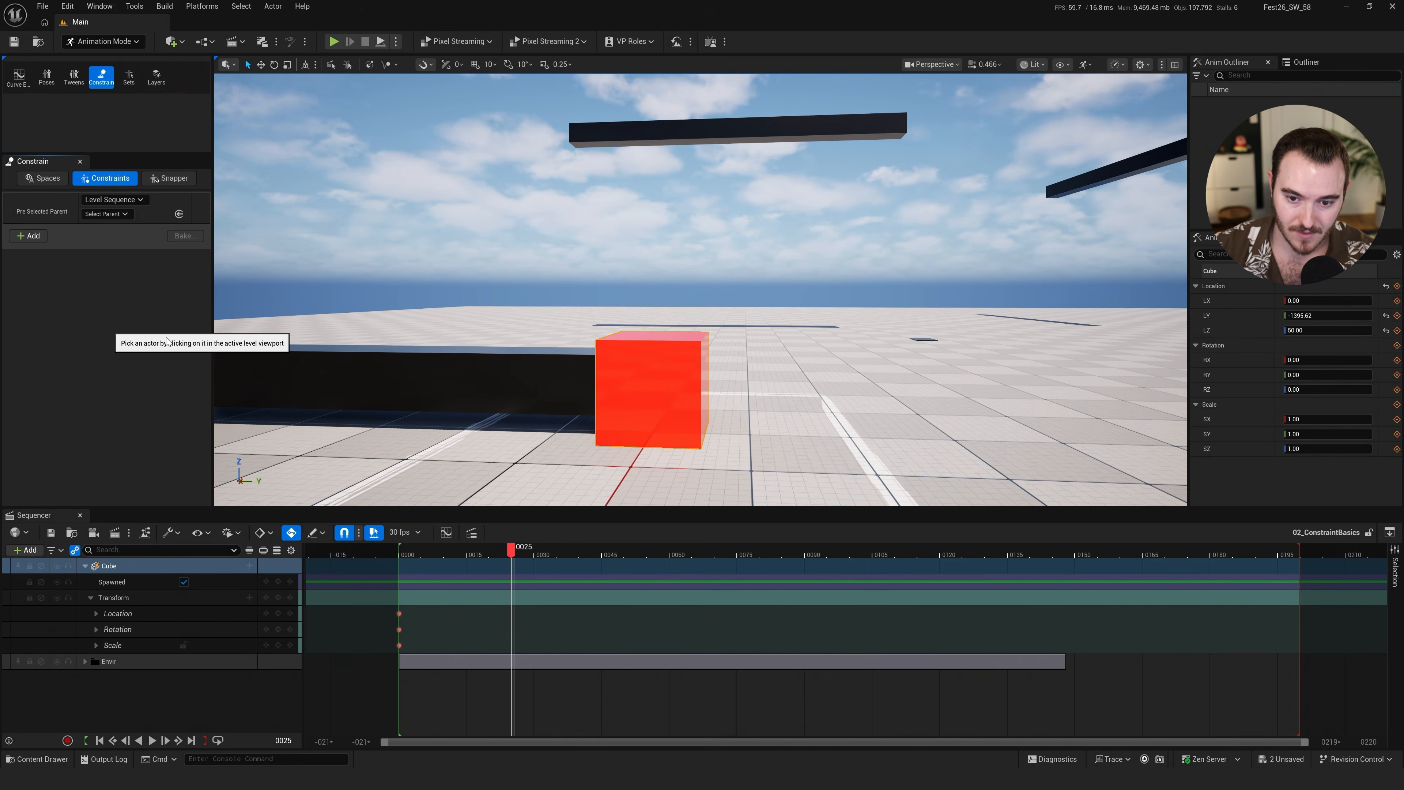
left_click(531, 368)
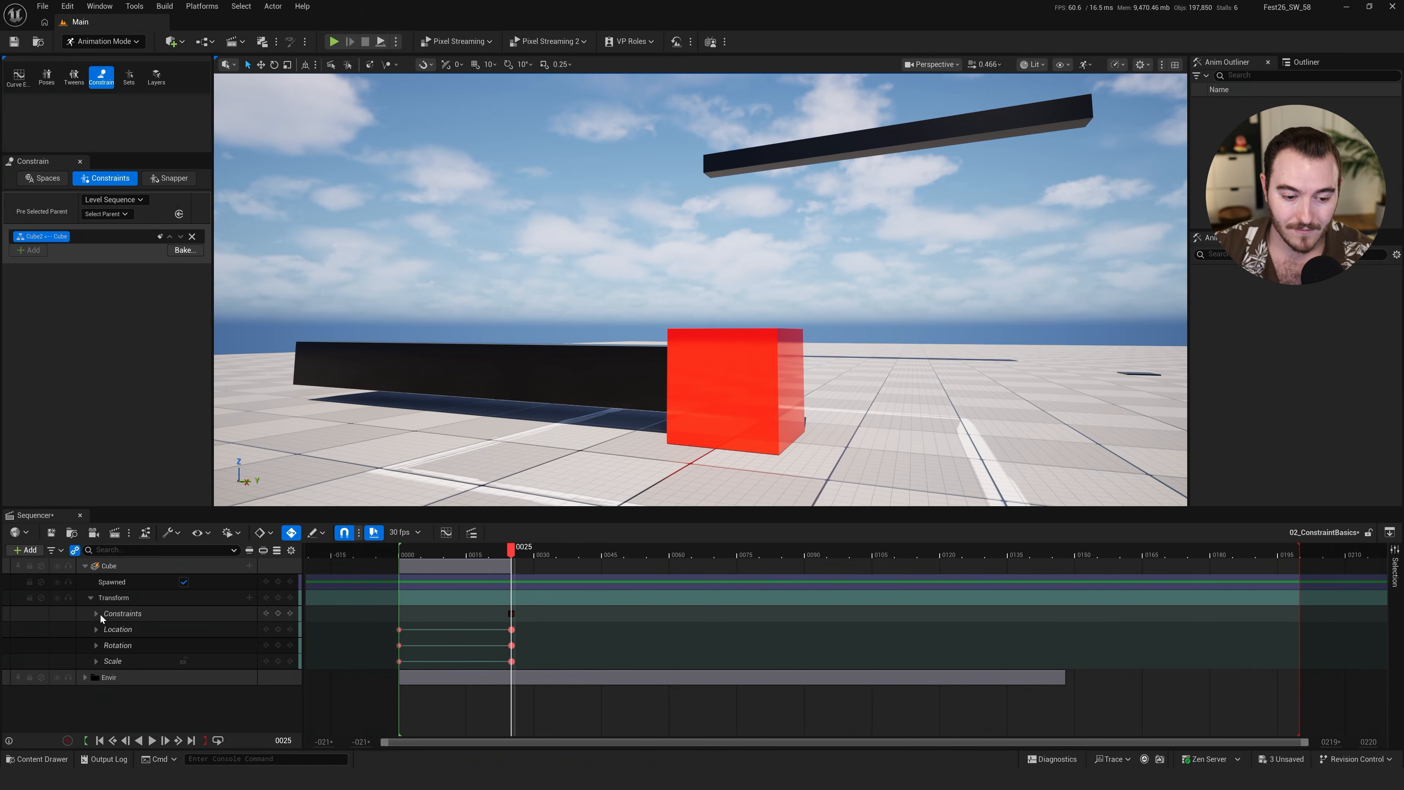
Expand the cube's Constraints track, play the sequence to check how the cube follows Cube2, and return to frame 25
left_click(96, 613)
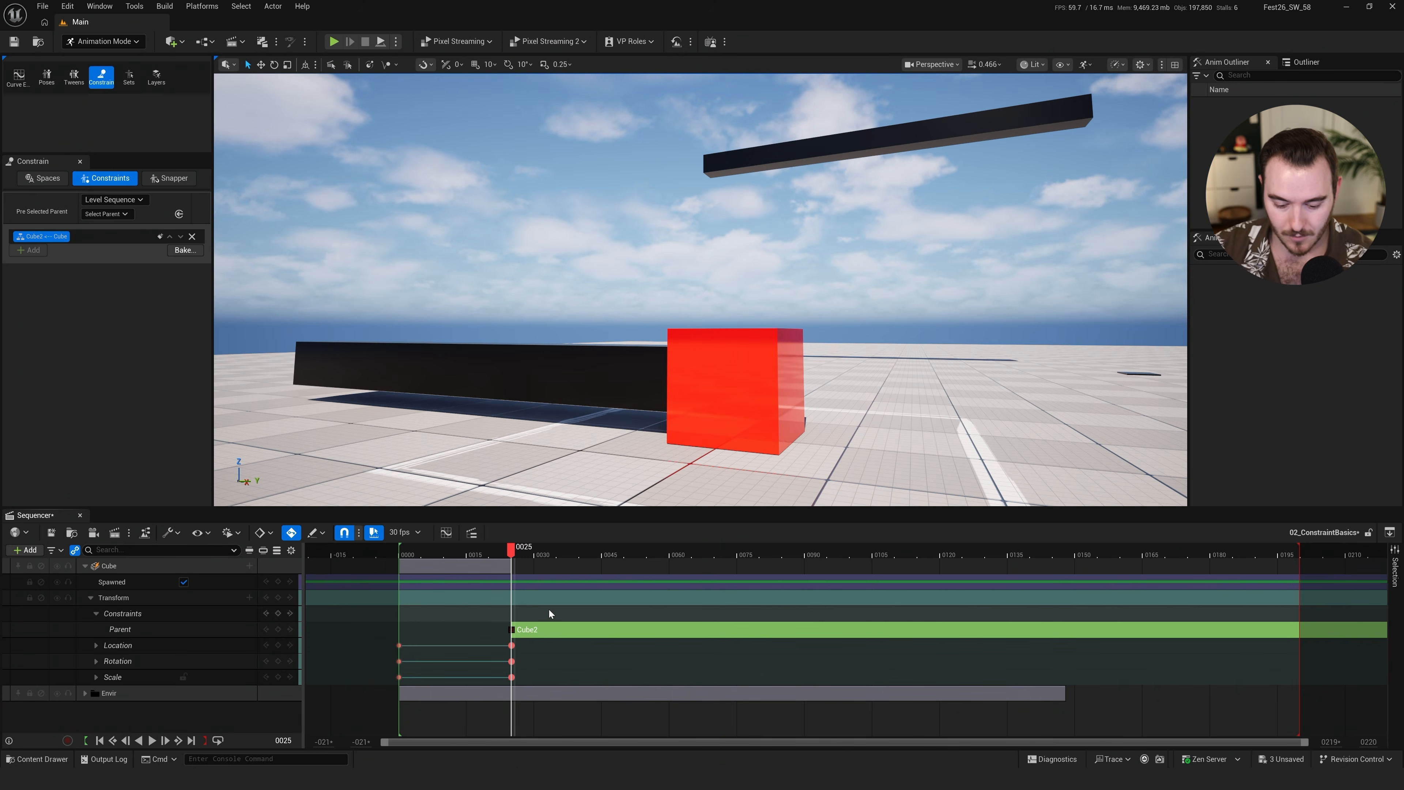
right_click_drag(615, 494, 641, 503)
key("s")
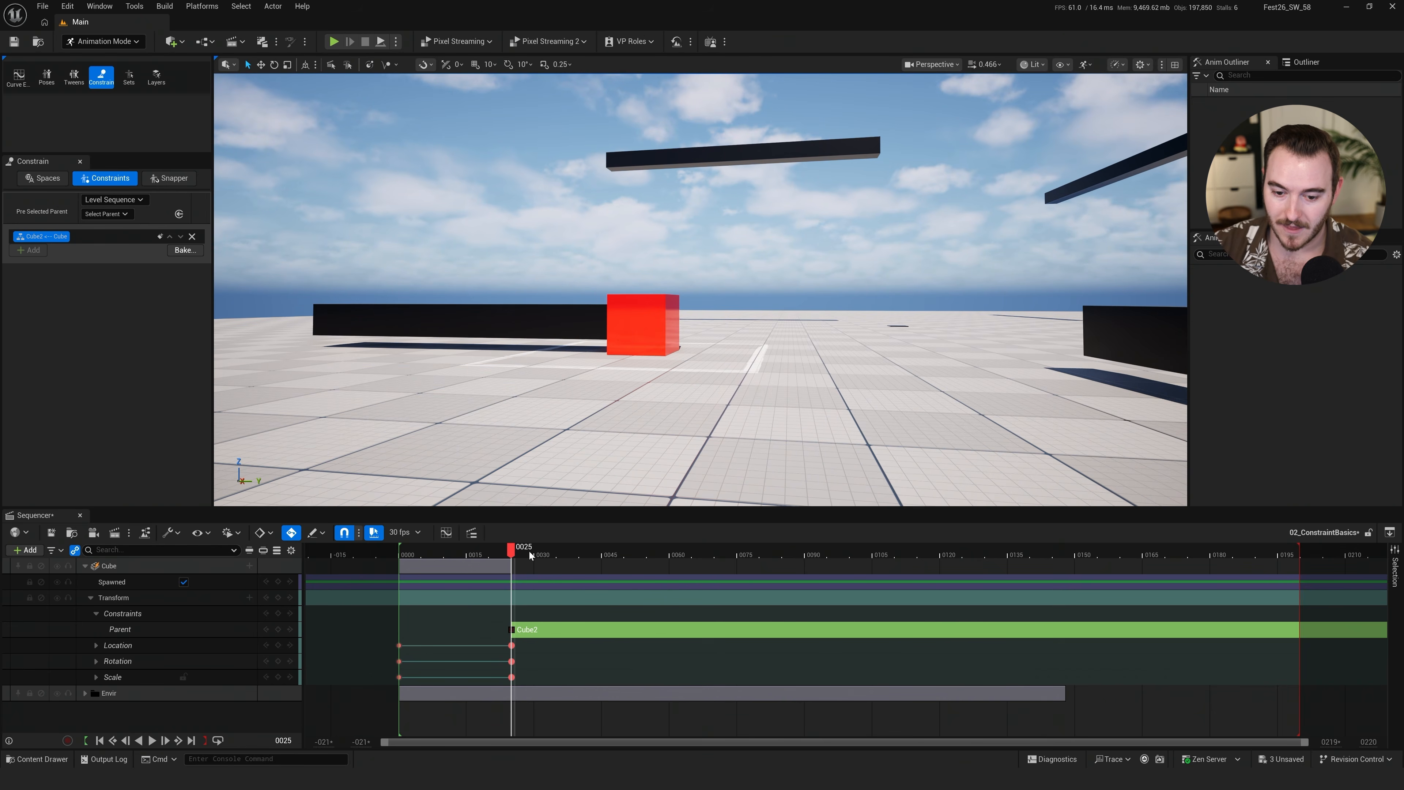
key("space")
key("e")
right_click_drag(749, 394, 801, 415)
key("s")
key("space")
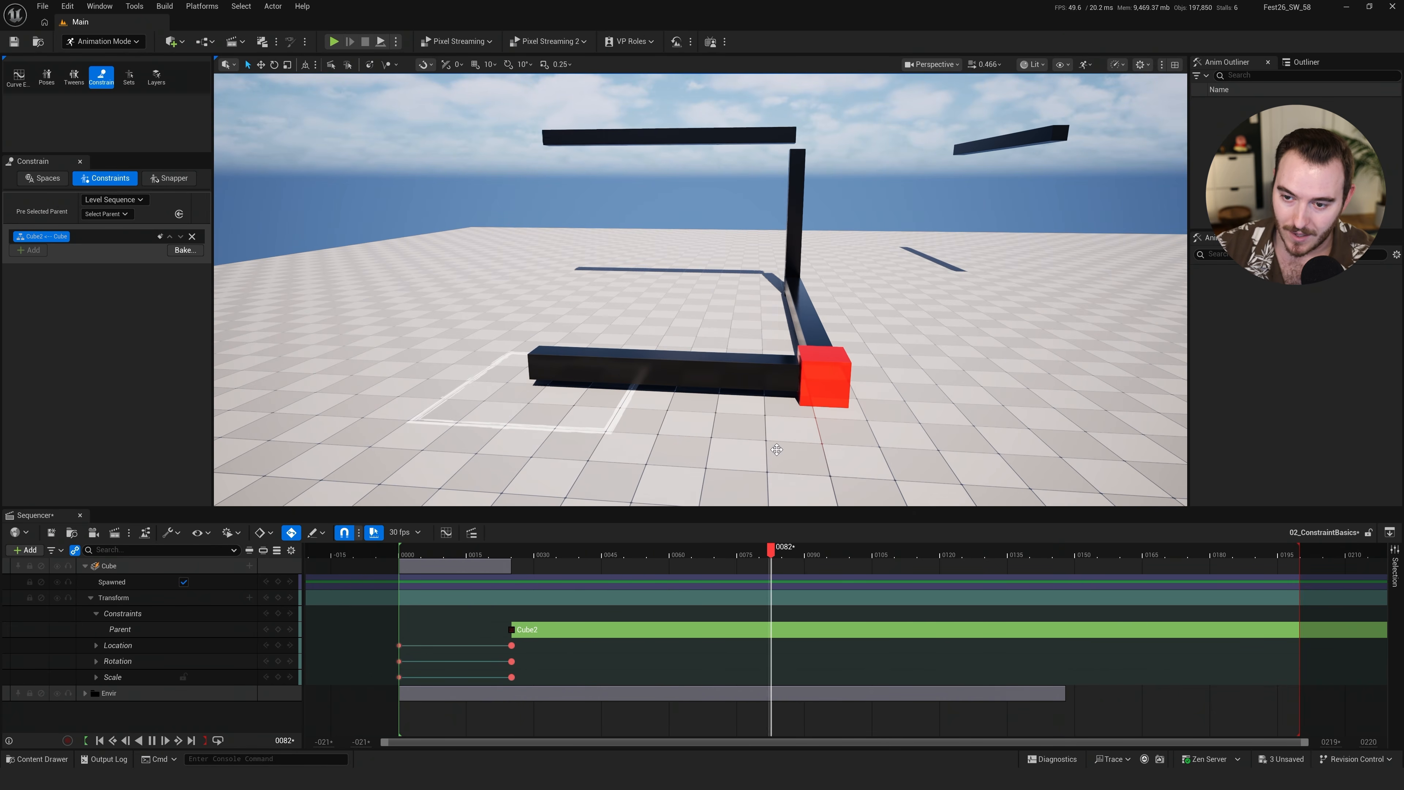
key("space")
left_click_drag(636, 555, 511, 556)
key("w")
right_click_drag(558, 443, 553, 423)
mouse_move(517, 554)
left_mouse_down()
mouse_move(567, 555)
mouse_move(481, 554)
mouse_move(513, 554)
left_mouse_up()
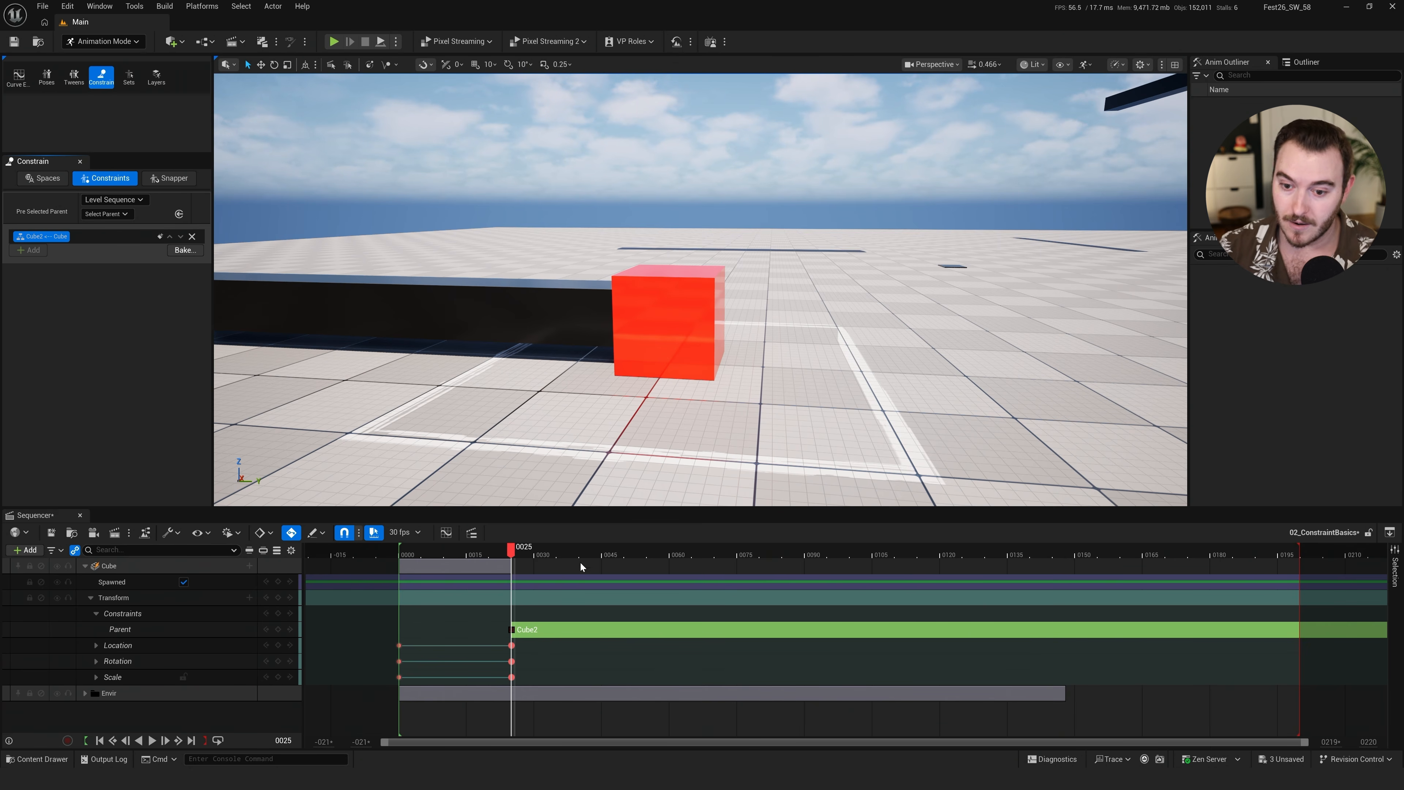
Deactivate the red cube's Cube2 parent constraint at frame 44, where the cube meets the next bar
left_click_drag(511, 549, 580, 558)
right_click_drag(657, 376, 575, 386)
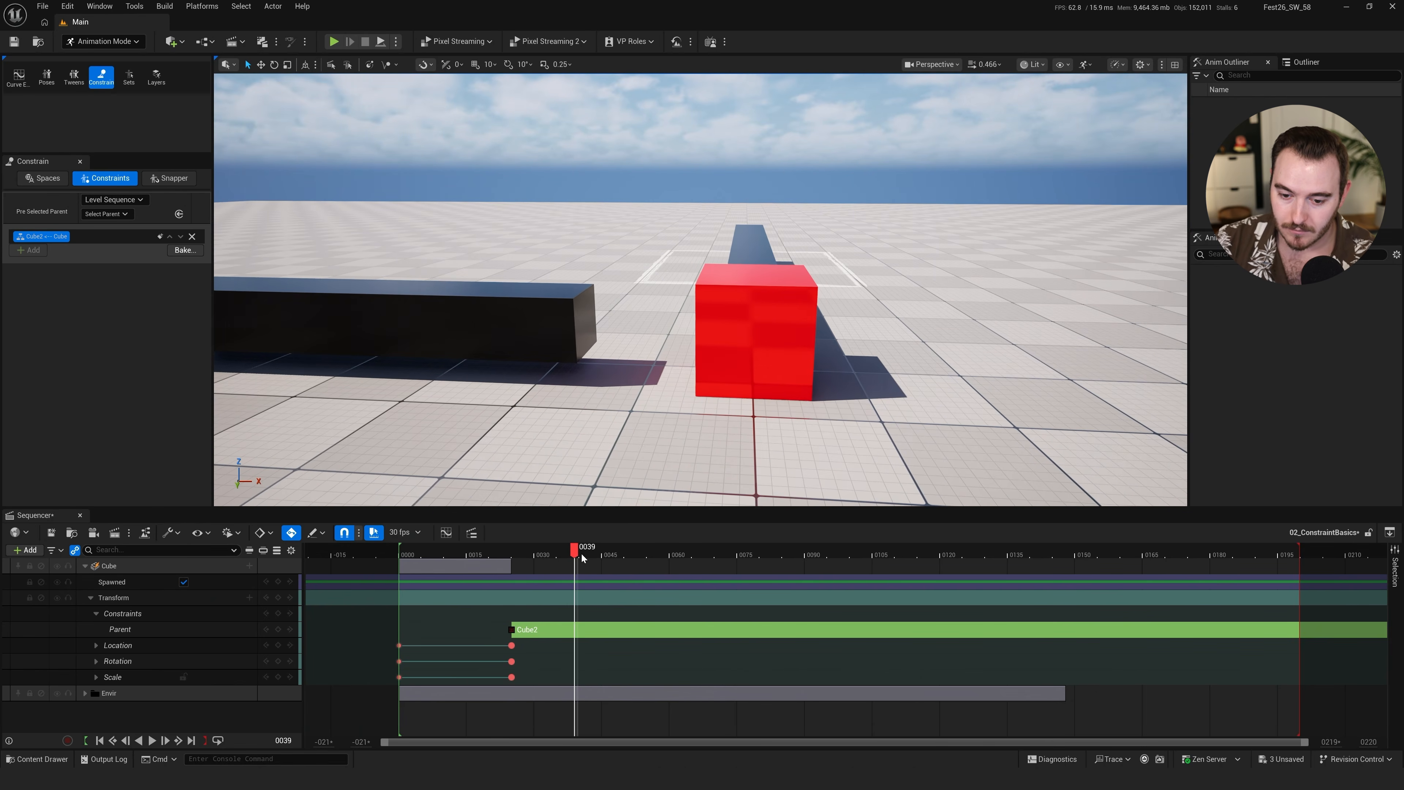
left_click_drag(584, 556, 597, 551)
right_click_drag(688, 477, 701, 498)
right_click_drag(733, 409, 718, 410, "alt")
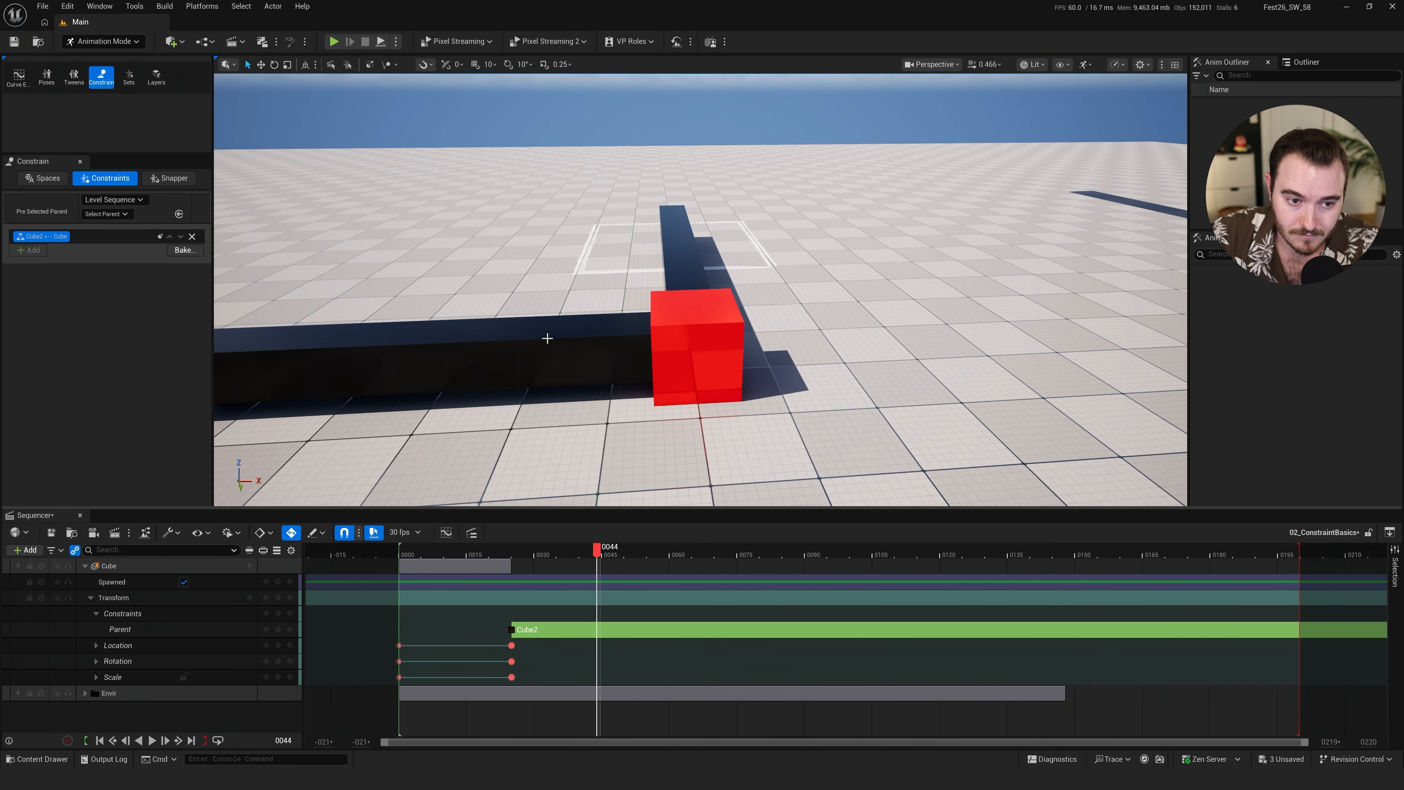
left_click(159, 239)
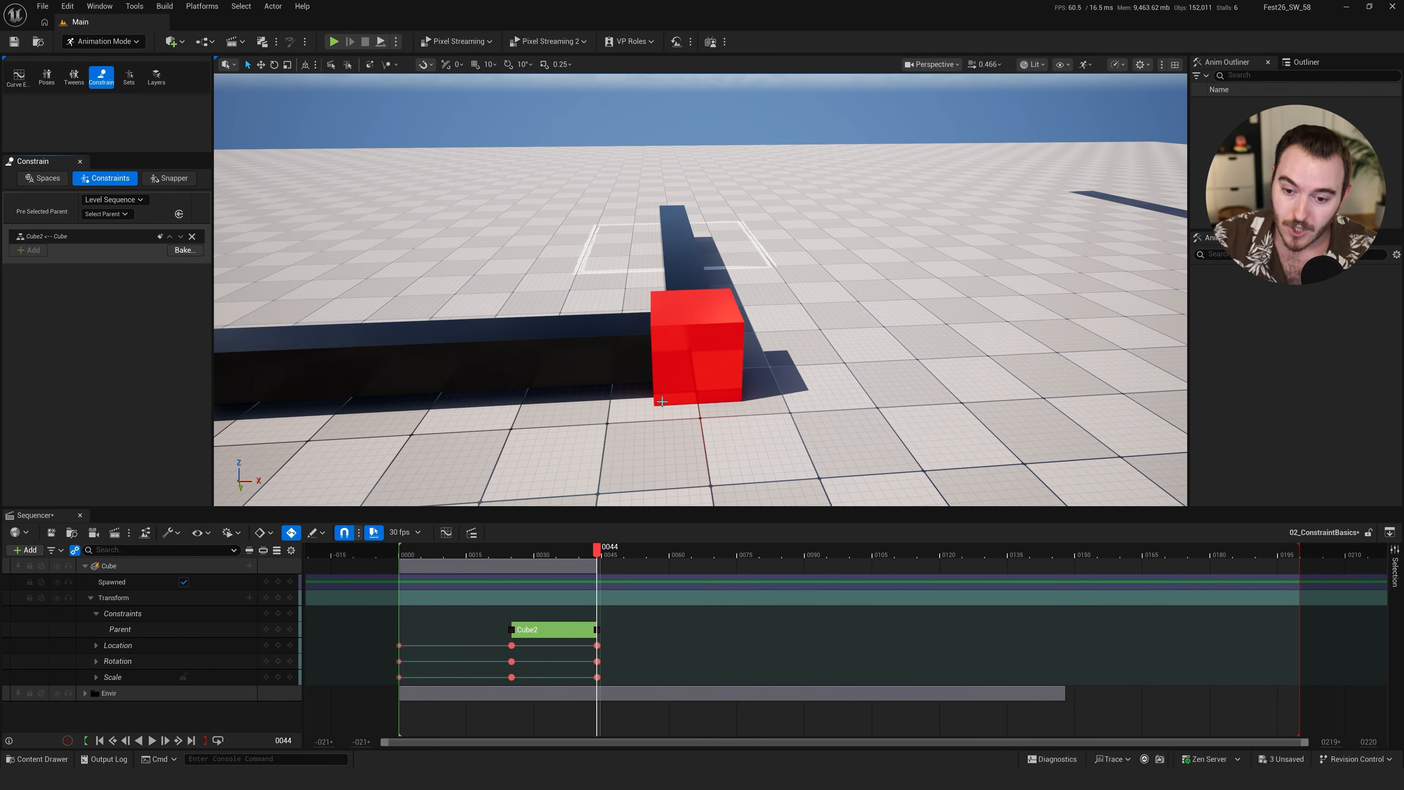
Add a second Parent constraint to the red cube at frame 44, using the adjoining black bar Cube3 as parent
right_click_drag(701, 310, 719, 340)
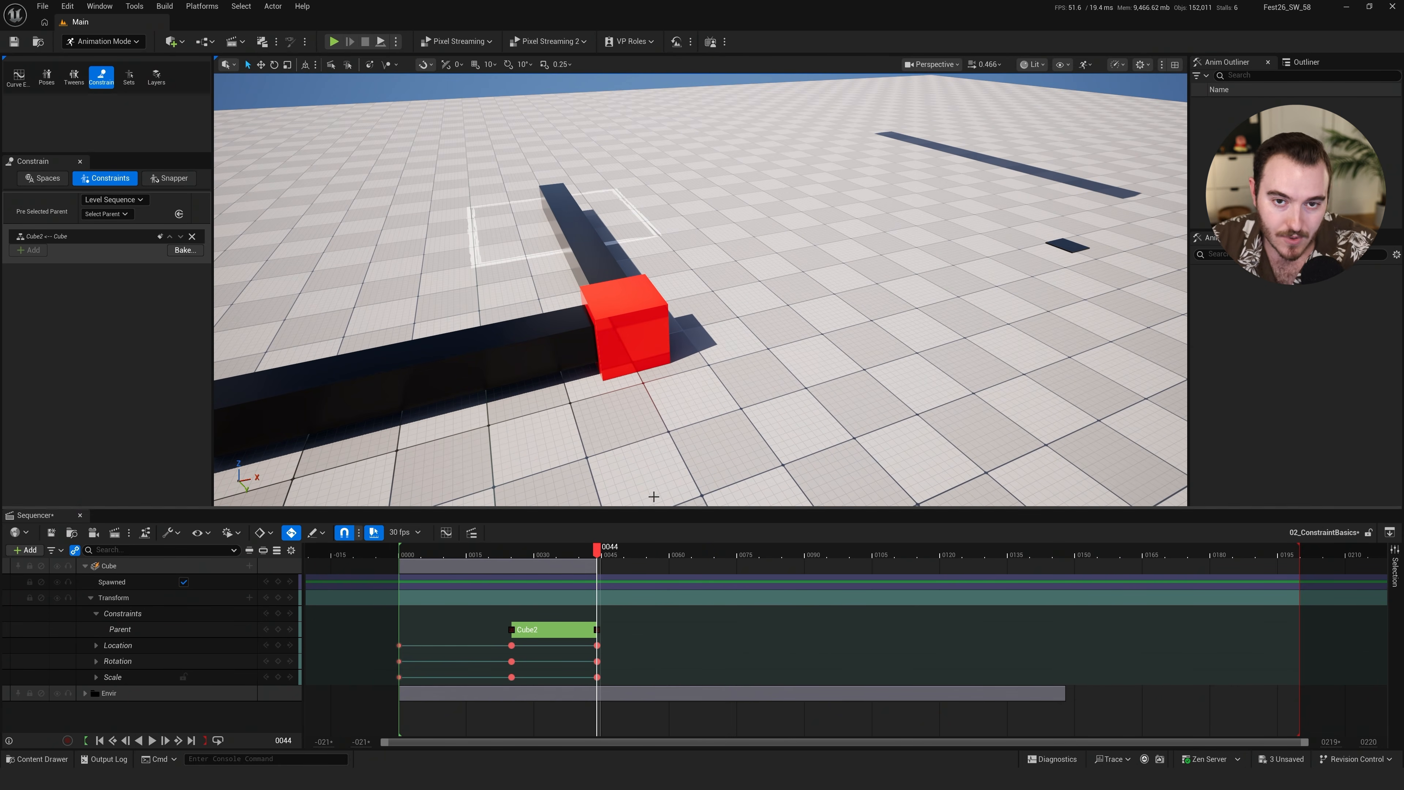
right_click_drag(713, 424, 636, 398)
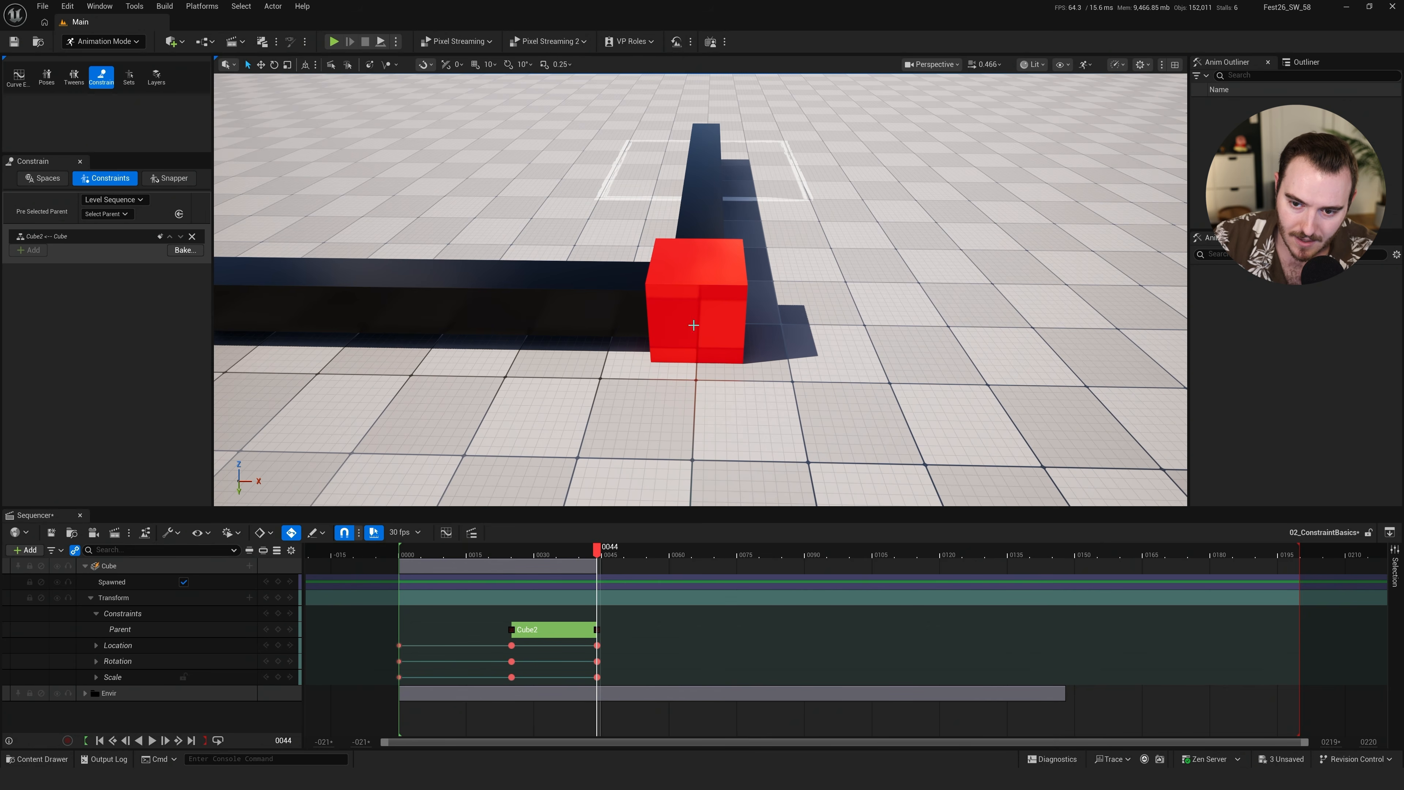
left_click(703, 300)
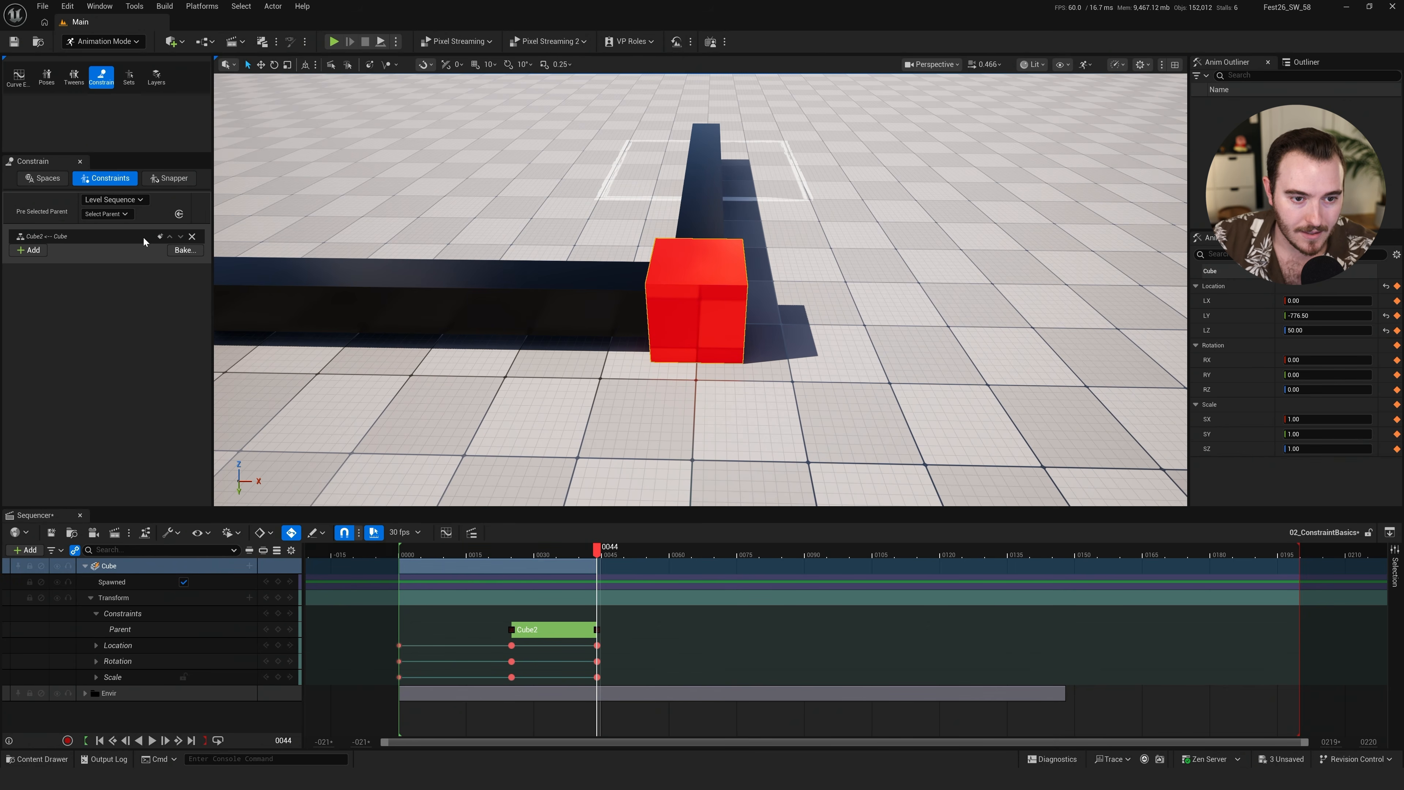
left_click(28, 251)
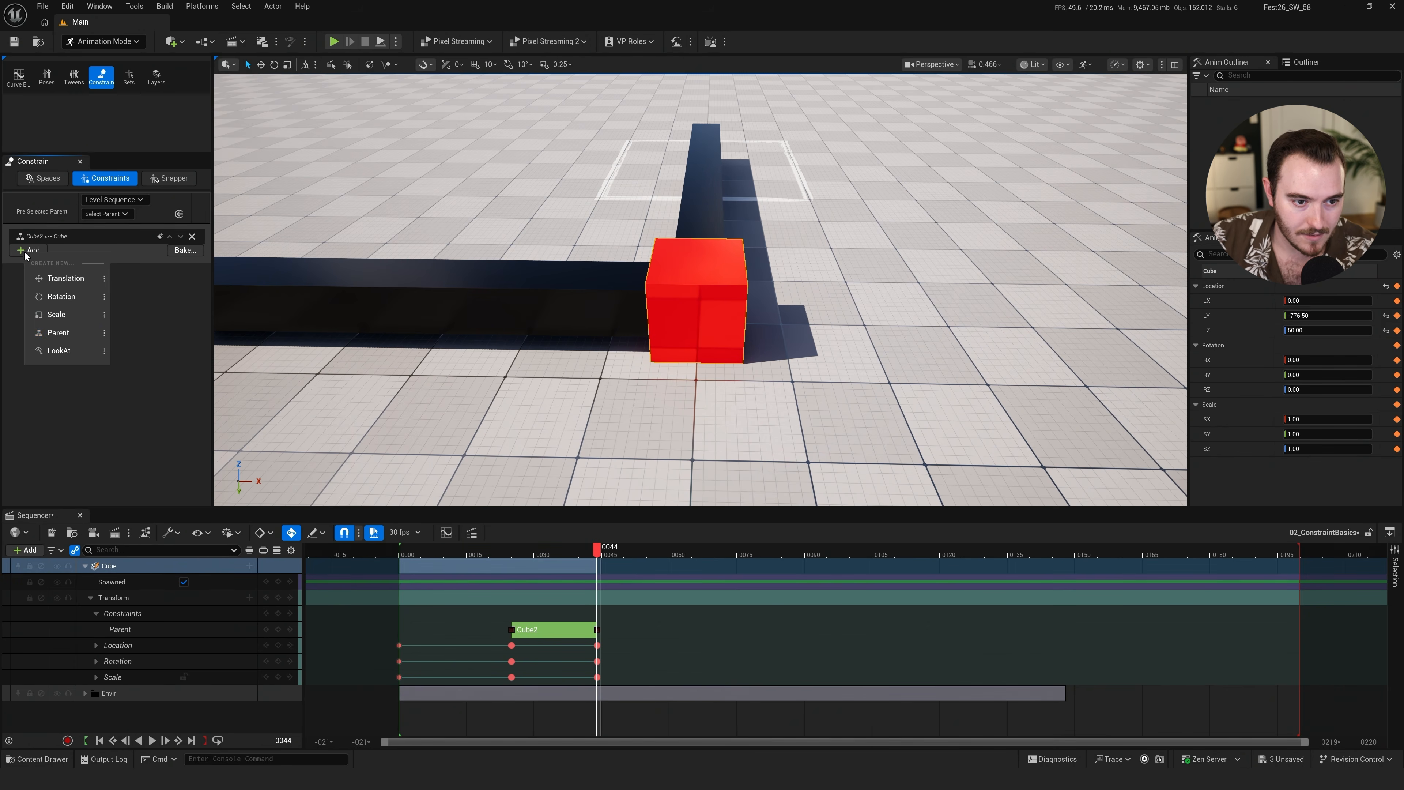
left_click(58, 332)
left_click(579, 286)
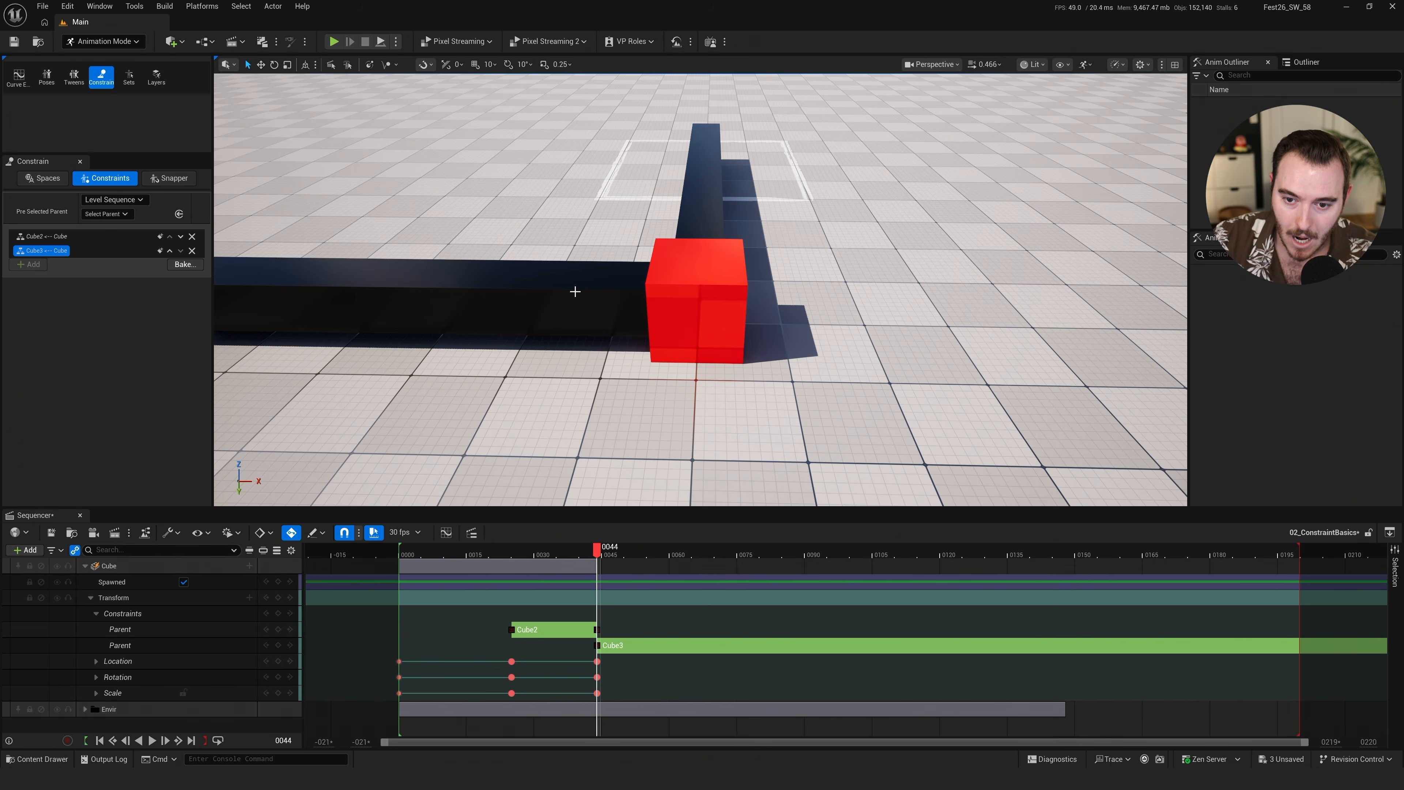
Scrub forward to frame 60 and examine up close when the bar carrying the cube lines up with the next bar
left_click_drag(517, 552, 621, 573)
right_click_drag(713, 398, 835, 348)
right_click_drag(795, 470, 740, 454)
left_click_drag(618, 547, 673, 552)
right_click_drag(748, 474, 705, 481)
scroll(727, 421, "down", 2)
scroll(697, 478, "down", 6)
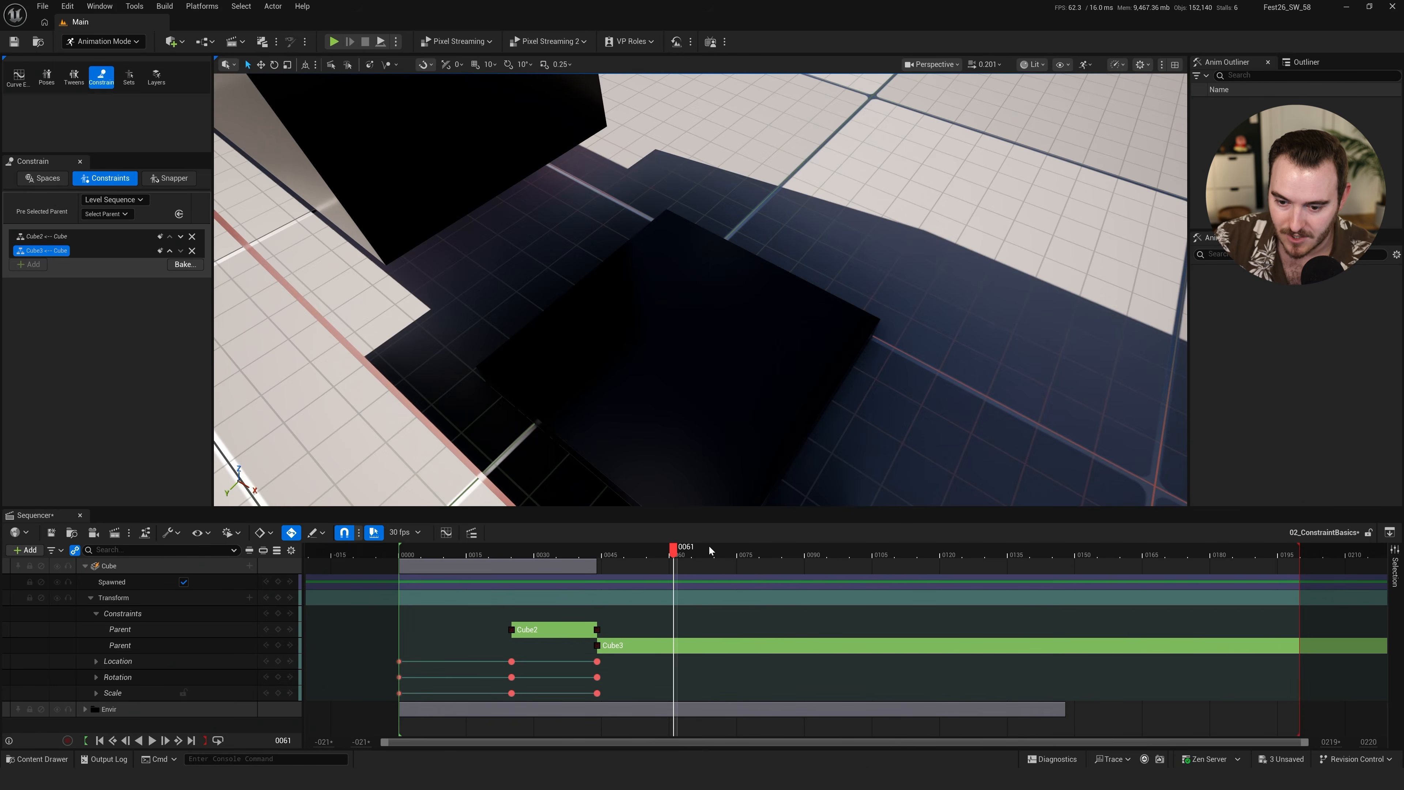
left_click_drag(673, 548, 674, 548)
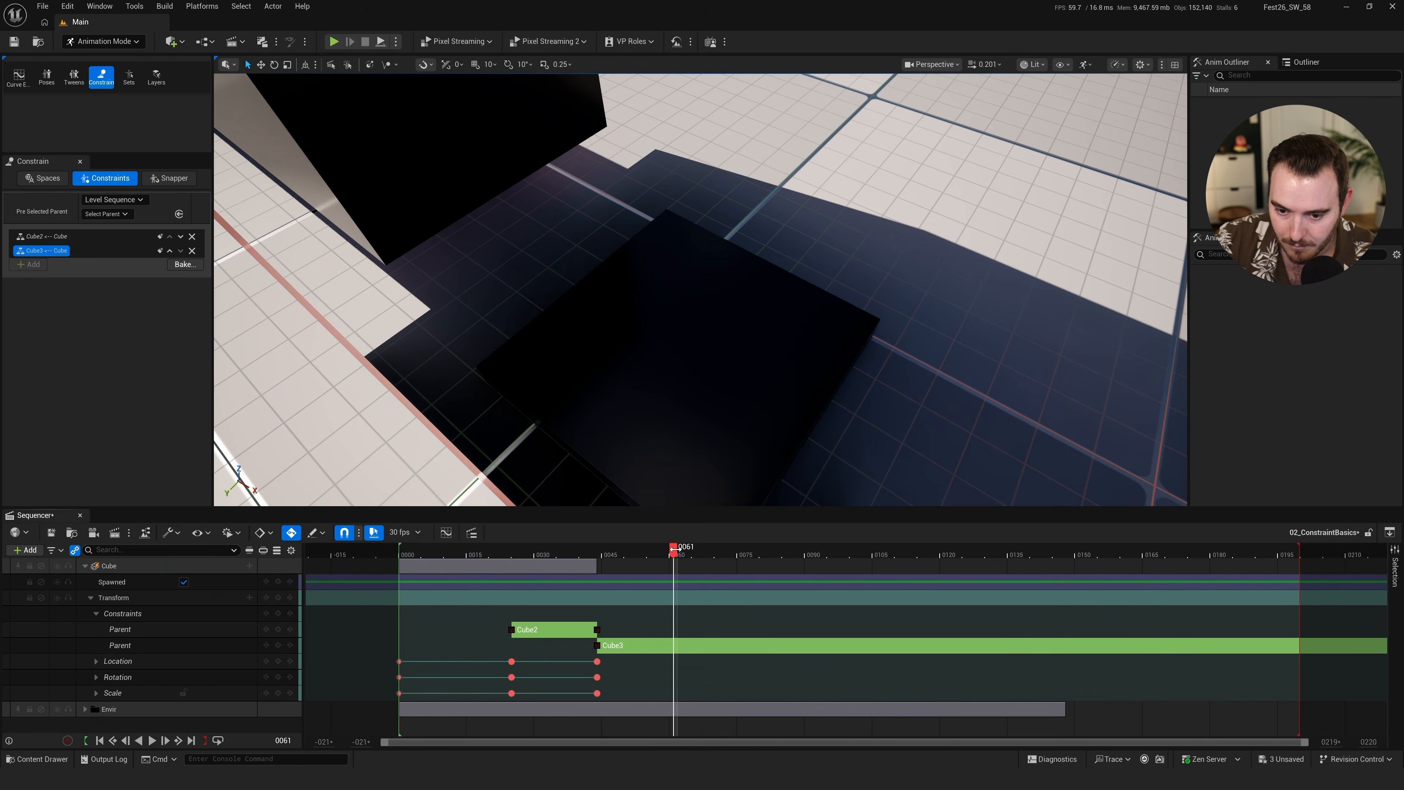
left_click_drag(702, 436, 702, 315, "alt")
left_click_drag(674, 549, 668, 549)
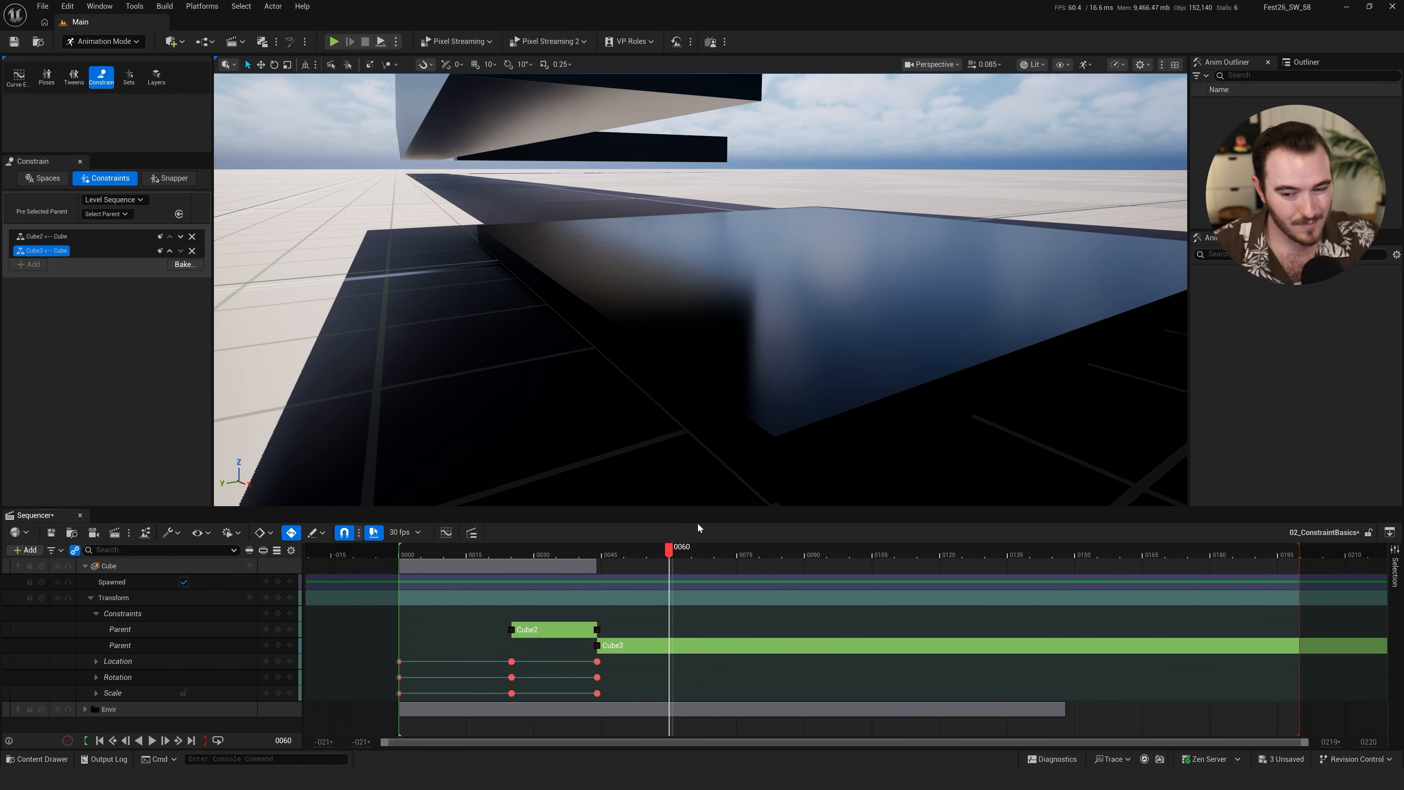
left_click_drag(672, 550, 668, 549)
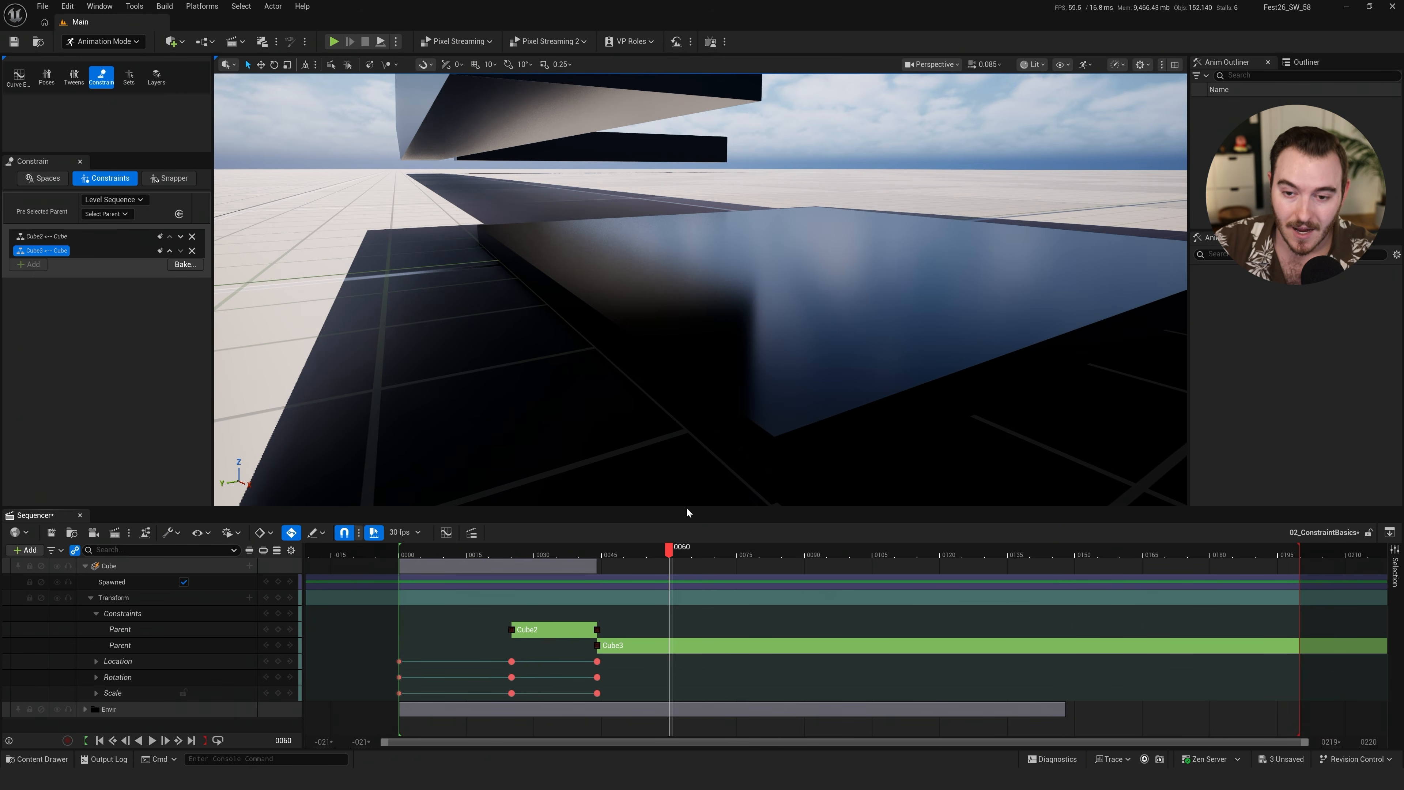
left_click_drag(670, 553, 670, 551)
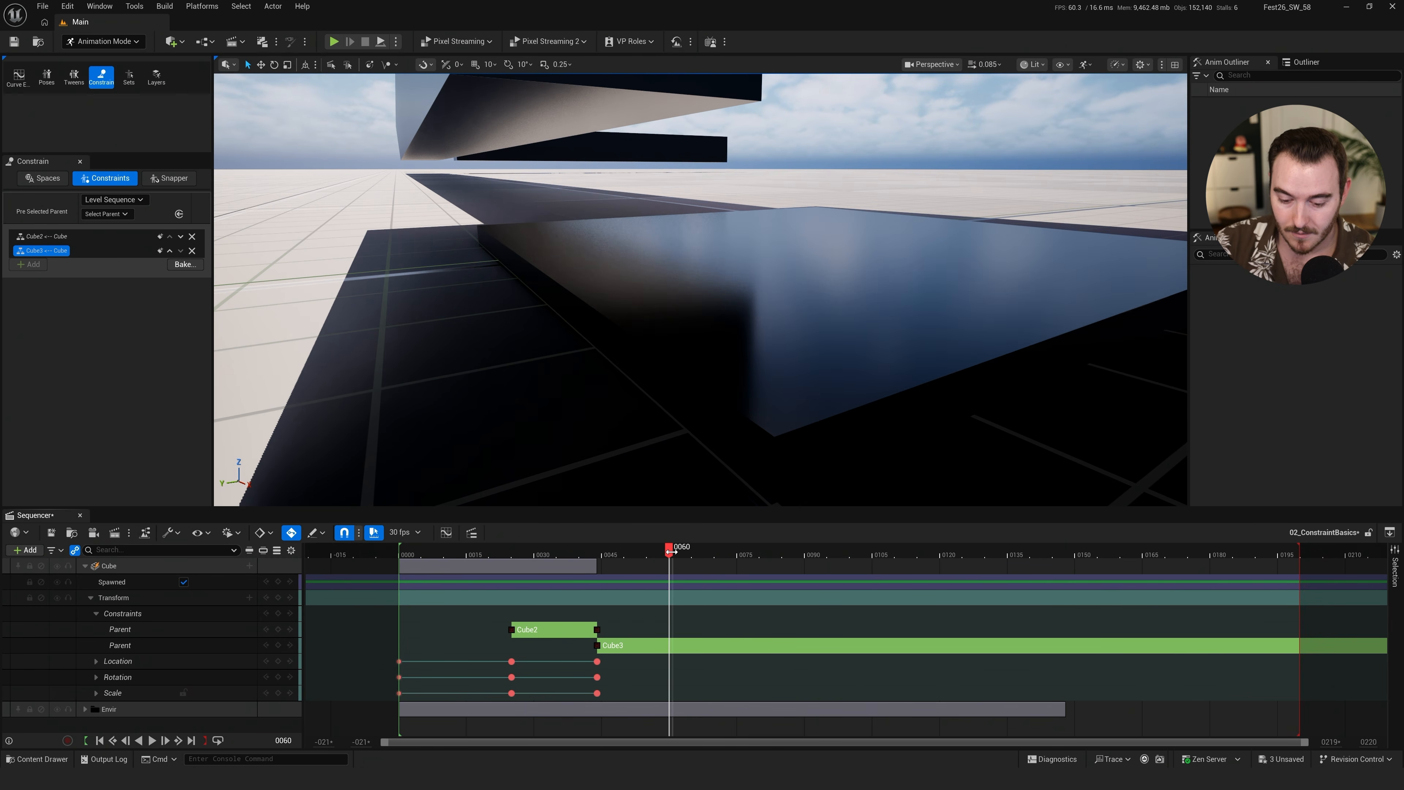
Add a Parent constraint to the red cube at frame 60, using the vertical black bar Cube4 as parent
right_click_drag(714, 434, 817, 409)
mouse_move(669, 560)
left_mouse_down()
mouse_move(659, 553)
mouse_move(674, 554)
left_mouse_up()
right_click_drag(796, 442, 802, 437)
key("s")
mouse_move(613, 345)
right_mouse_down()
mouse_move(615, 358)
mouse_move(613, 346)
right_mouse_up()
key("q")
right_click_drag(636, 267, 636, 267)
left_click(667, 267)
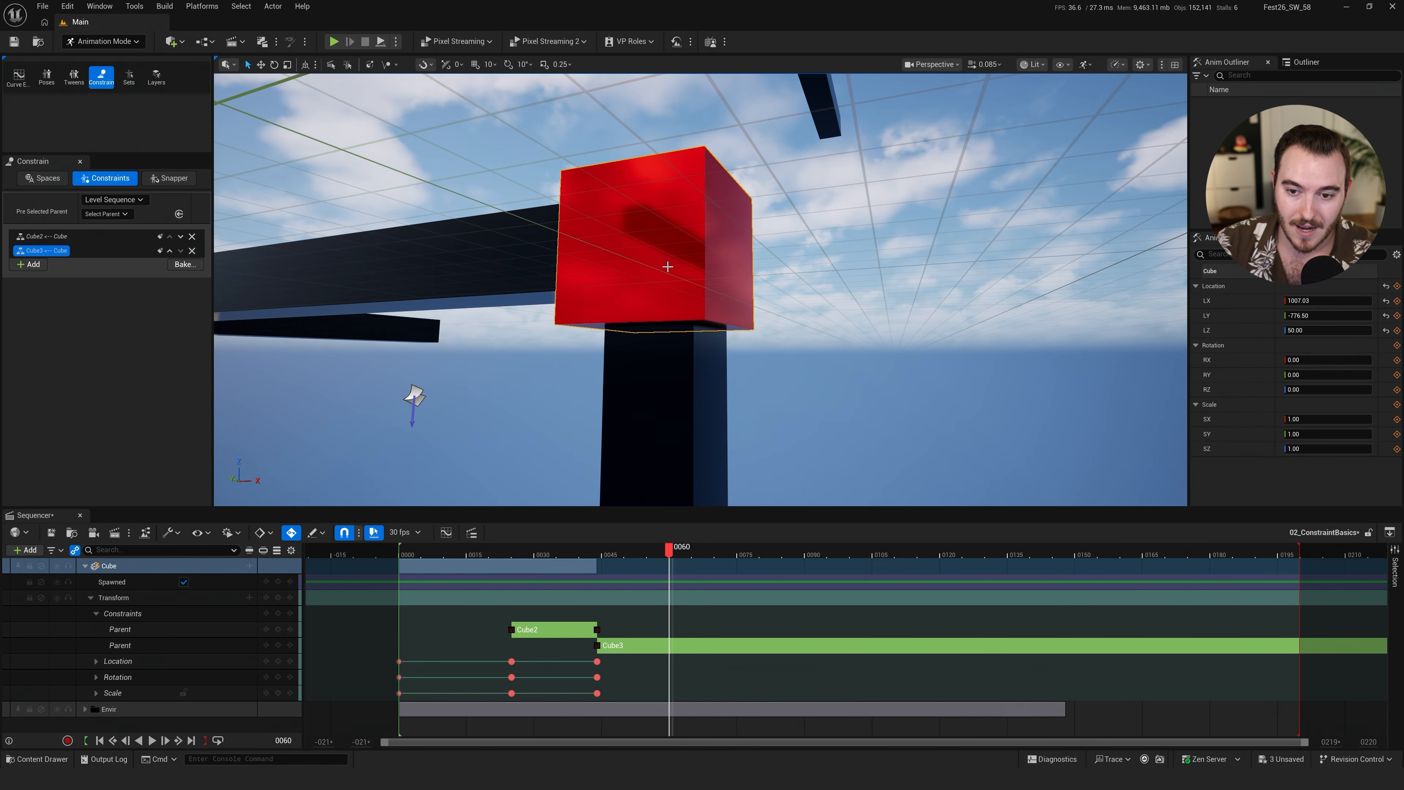
left_click(35, 266)
left_click(59, 343)
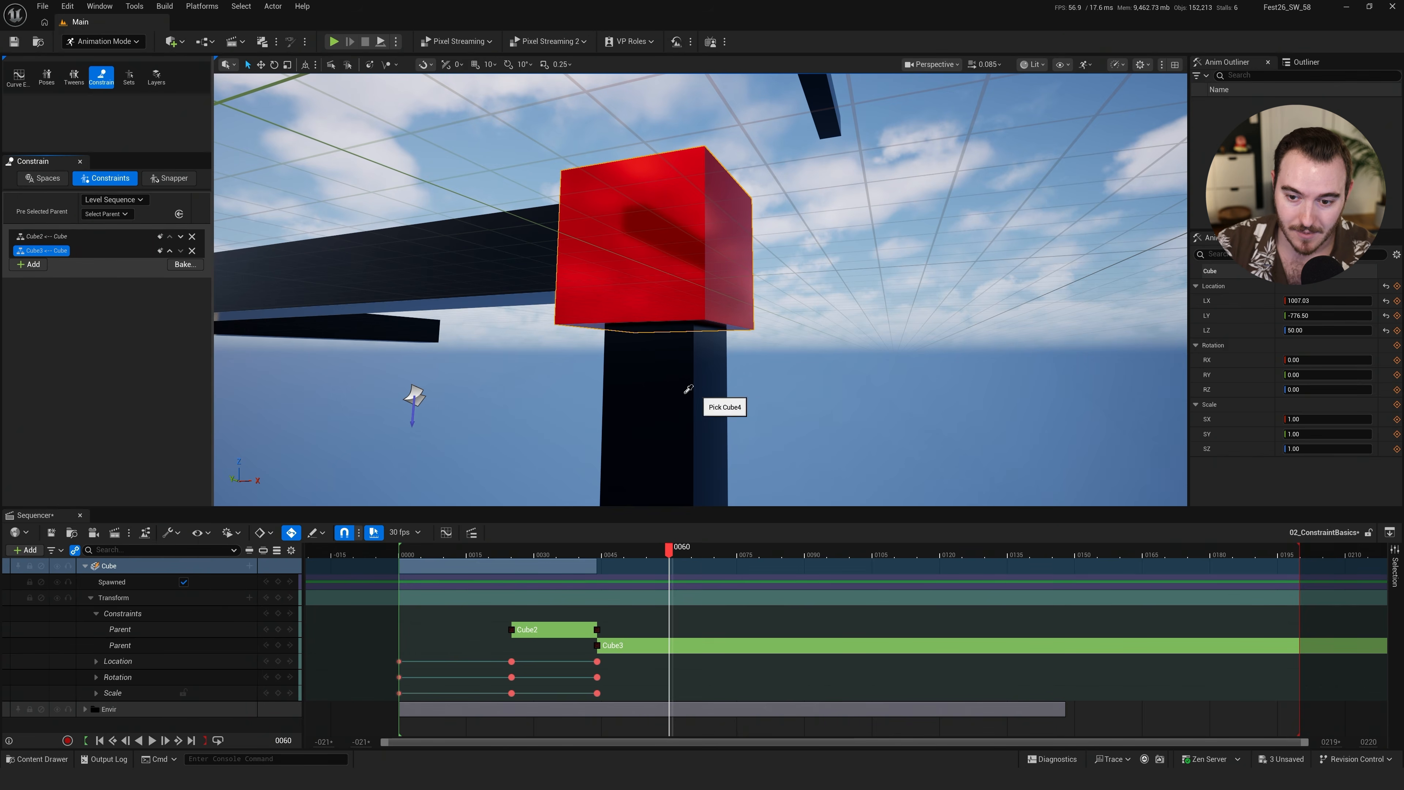
left_click(664, 400)
Play the sequence past frame 60 and scrub to frame 75 to check how the red cube follows Cube4
right_click_drag(664, 400, 666, 372)
key("e")
key("s")
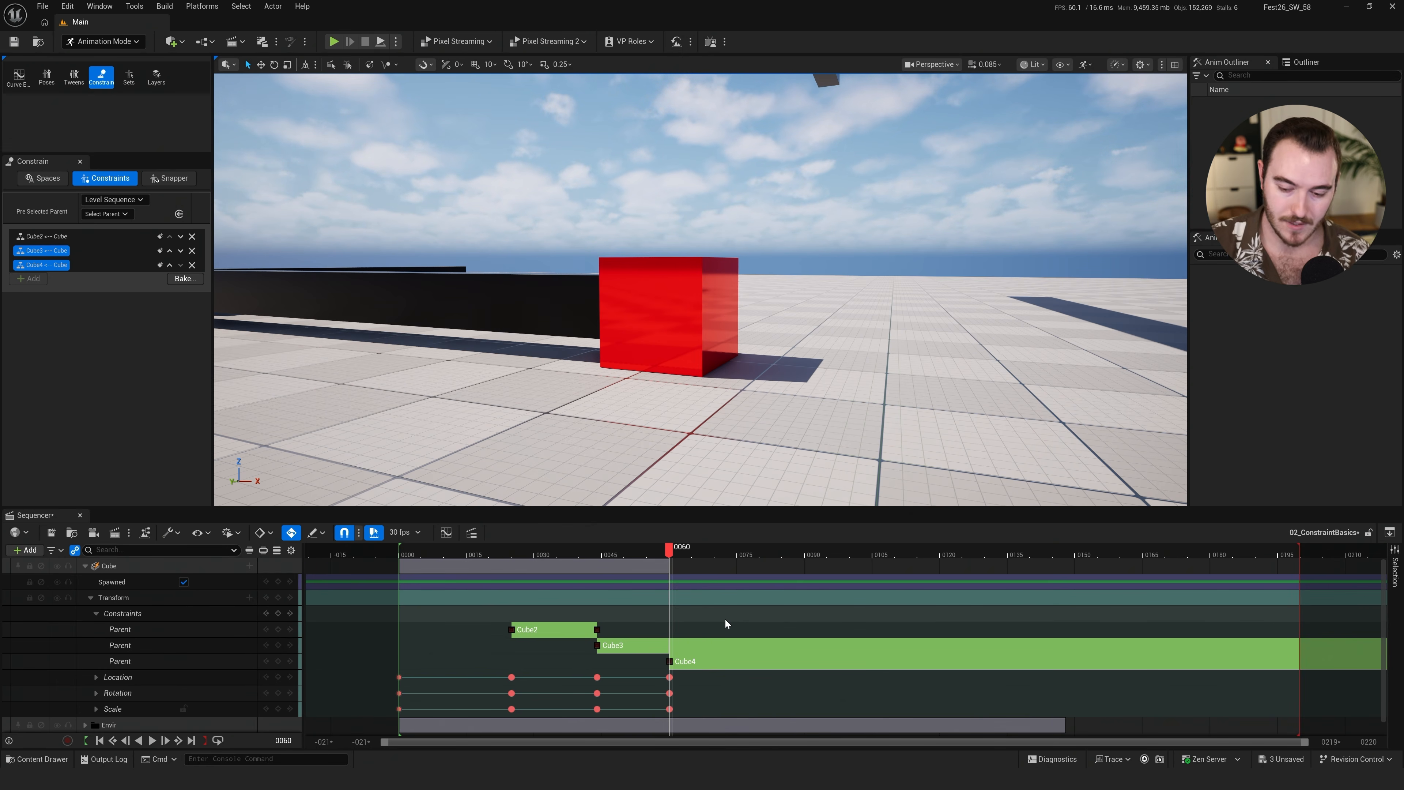
right_click_drag(754, 470, 791, 337)
key("space")
key("space")
right_click_drag(813, 415, 768, 473)
left_click_drag(803, 550, 738, 552)
right_click_drag(746, 470, 788, 476)
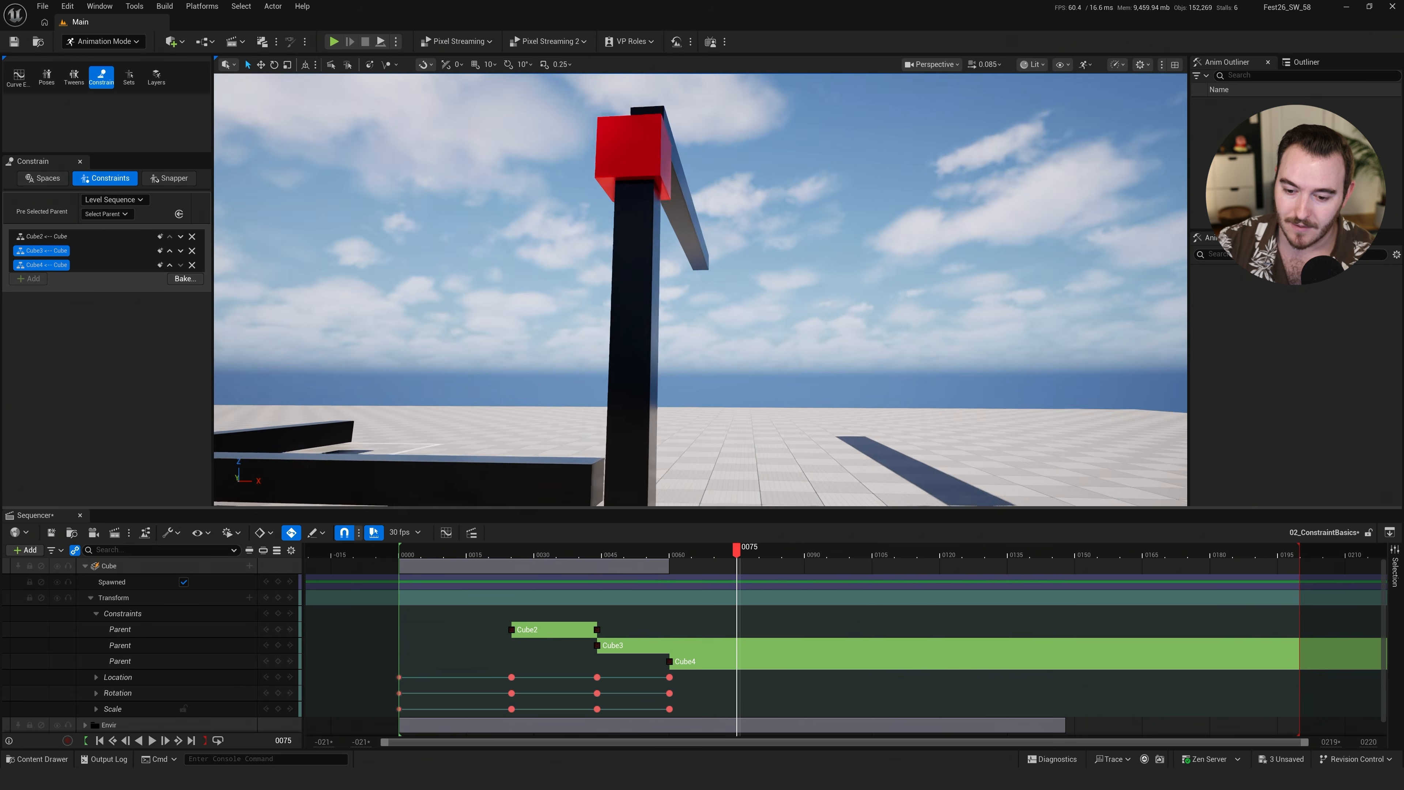
right_click_drag(781, 423, 765, 439)
Try rotating the Cube3 bar at frame 75 to test its influence on the red cube, and undo the rotation
left_click(630, 427)
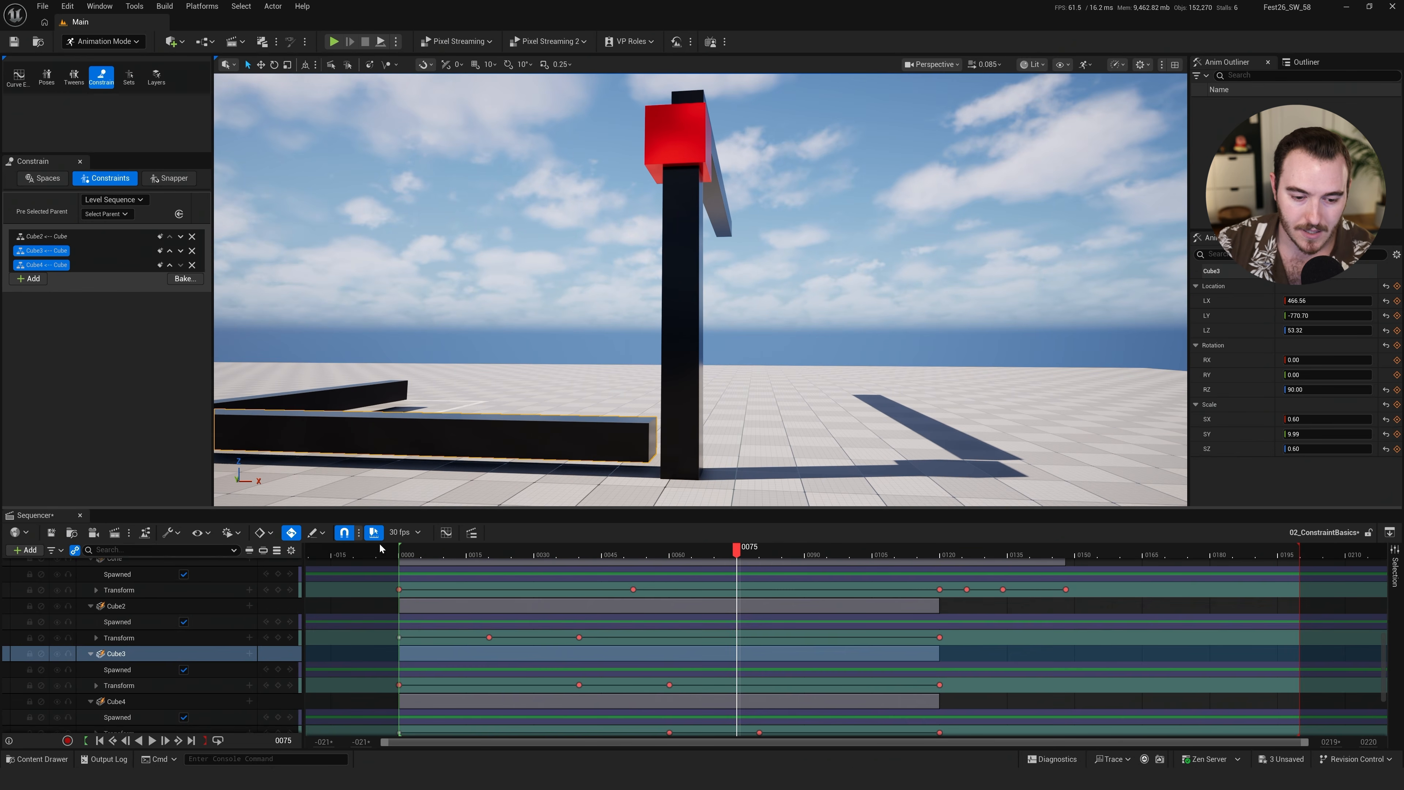
scroll(188, 651, "up", 10)
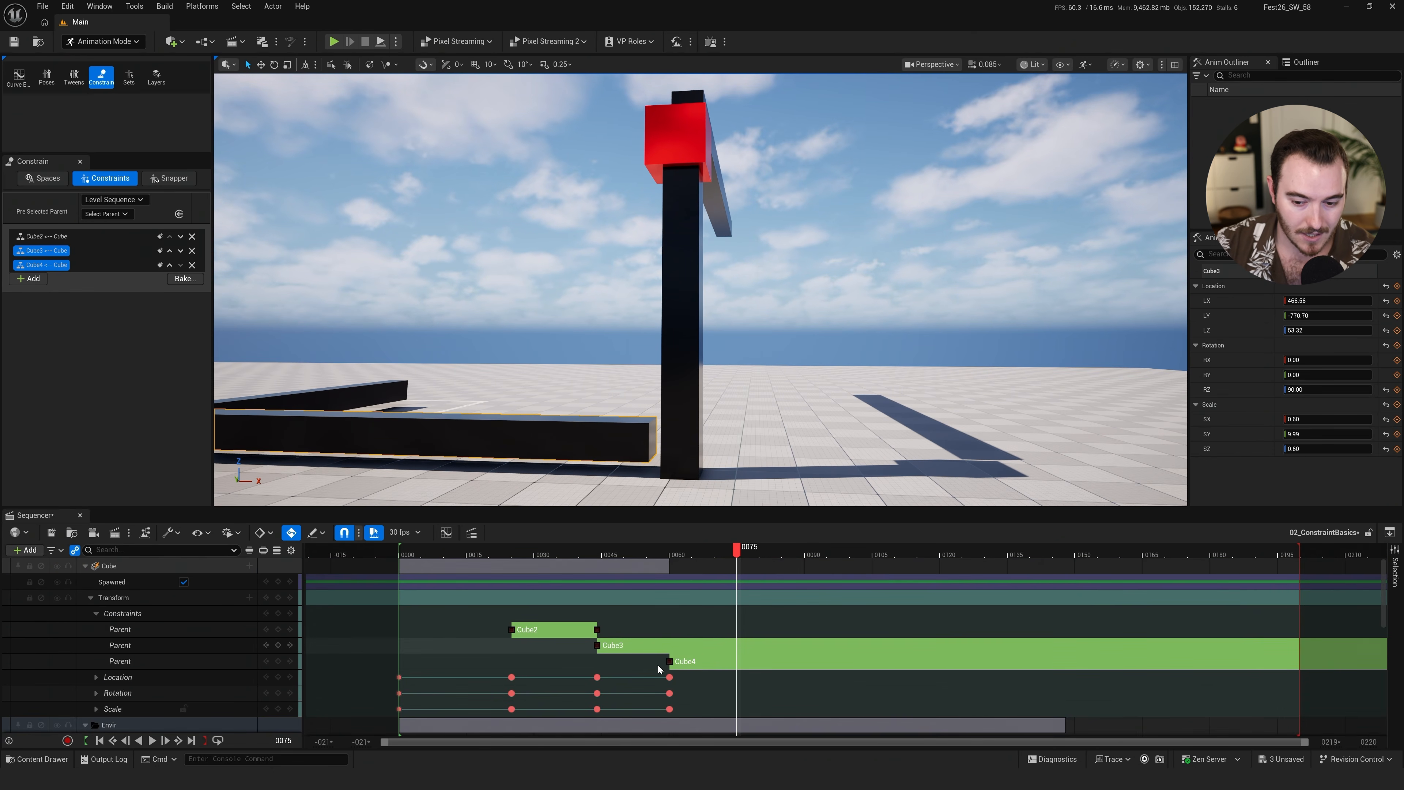
right_click_drag(703, 350, 664, 366)
key("e")
left_click_drag(539, 347, 526, 327)
key("ctrl+z")
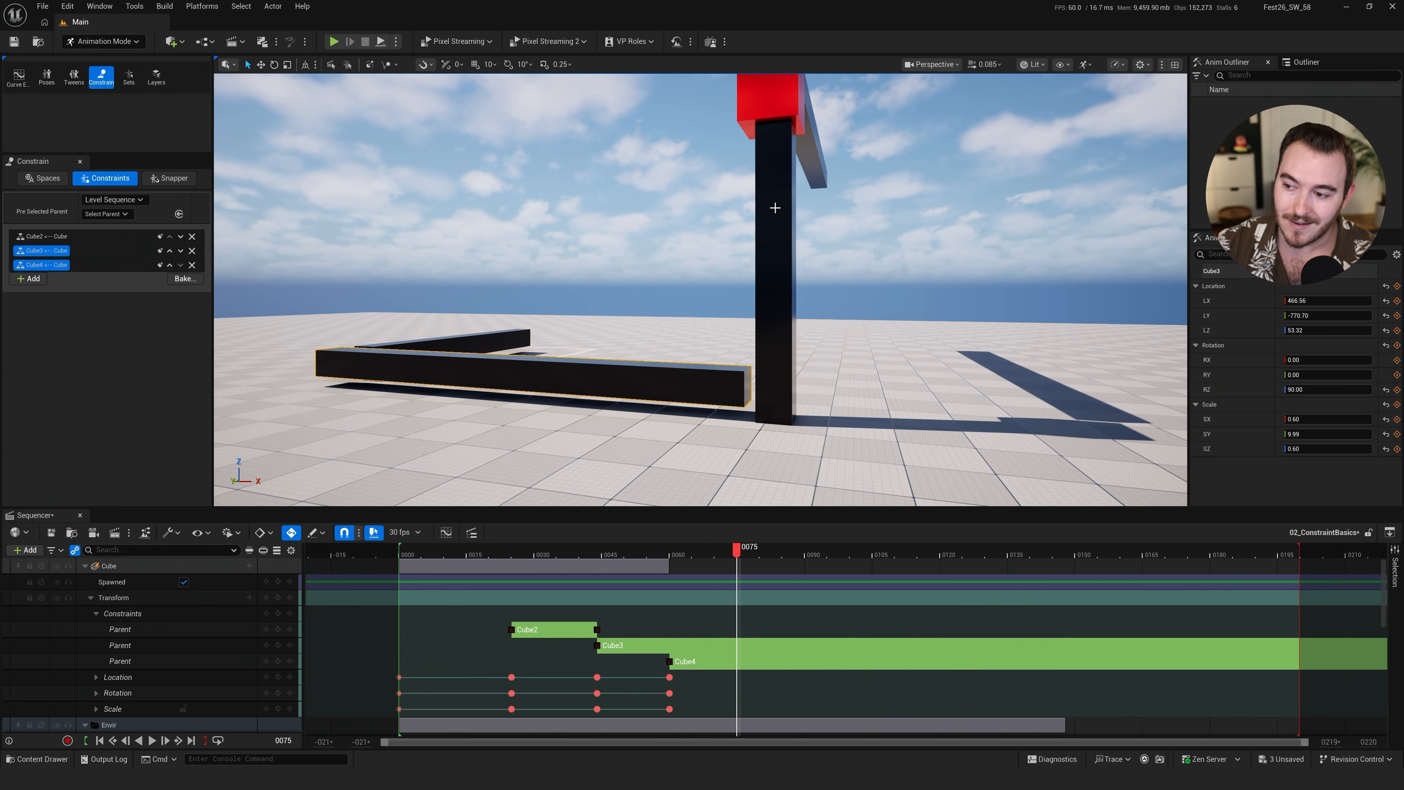
Select the red cube and scrub to frame 81, examining up close where its bar meets the next one
left_click(768, 97)
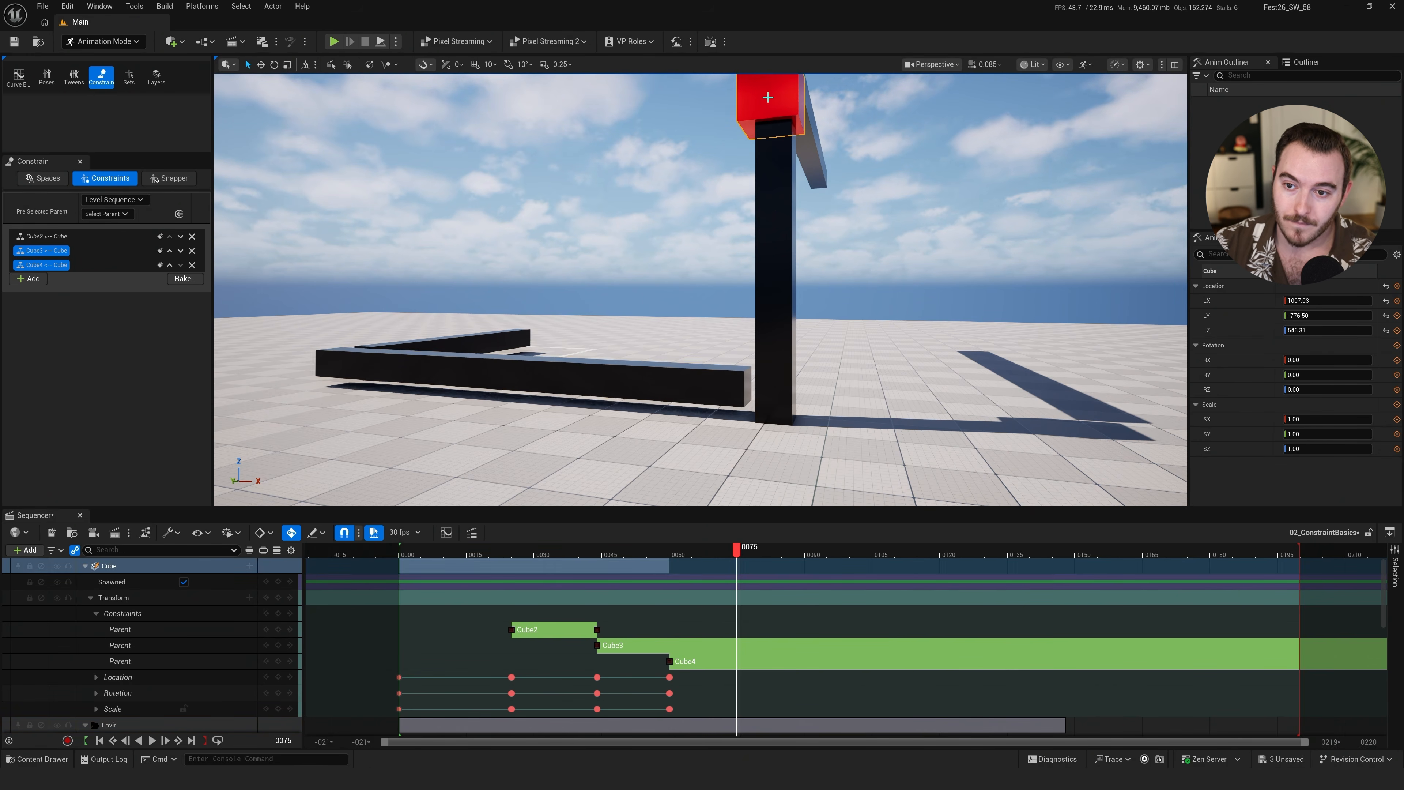
mouse_move(768, 97)
right_mouse_down()
mouse_move(807, 100)
mouse_move(788, 100)
right_mouse_up()
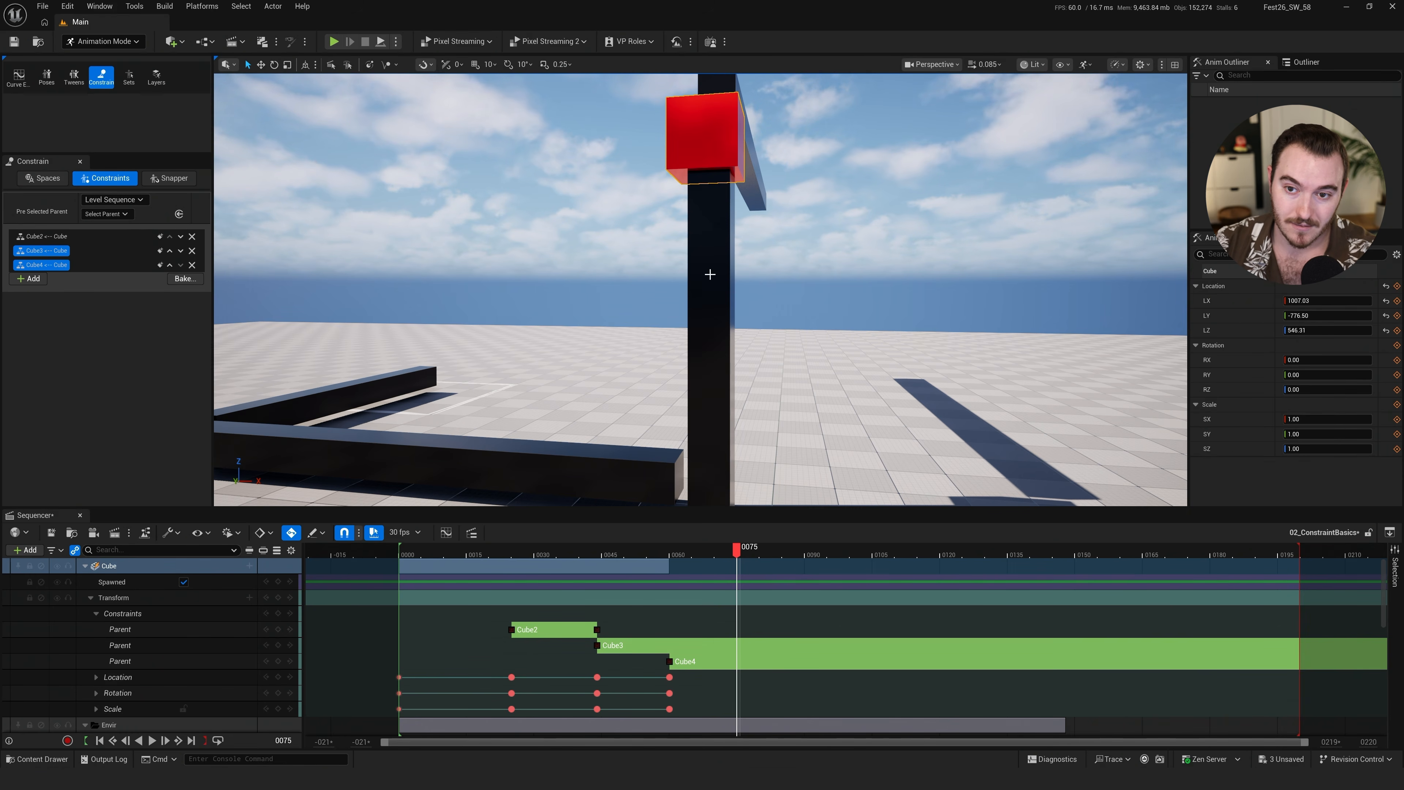
right_click_drag(732, 308, 774, 279)
key("f")
left_click_drag(772, 308, 918, 308, "alt")
right_click_drag(729, 473, 801, 472)
left_click_drag(740, 548, 765, 546)
mouse_move(707, 392)
right_mouse_down()
mouse_move(597, 392)
mouse_move(672, 412)
mouse_move(722, 392)
mouse_move(625, 402)
mouse_move(713, 399)
right_mouse_up()
scroll(658, 401, "up", 10)
left_click_drag(761, 546, 759, 546)
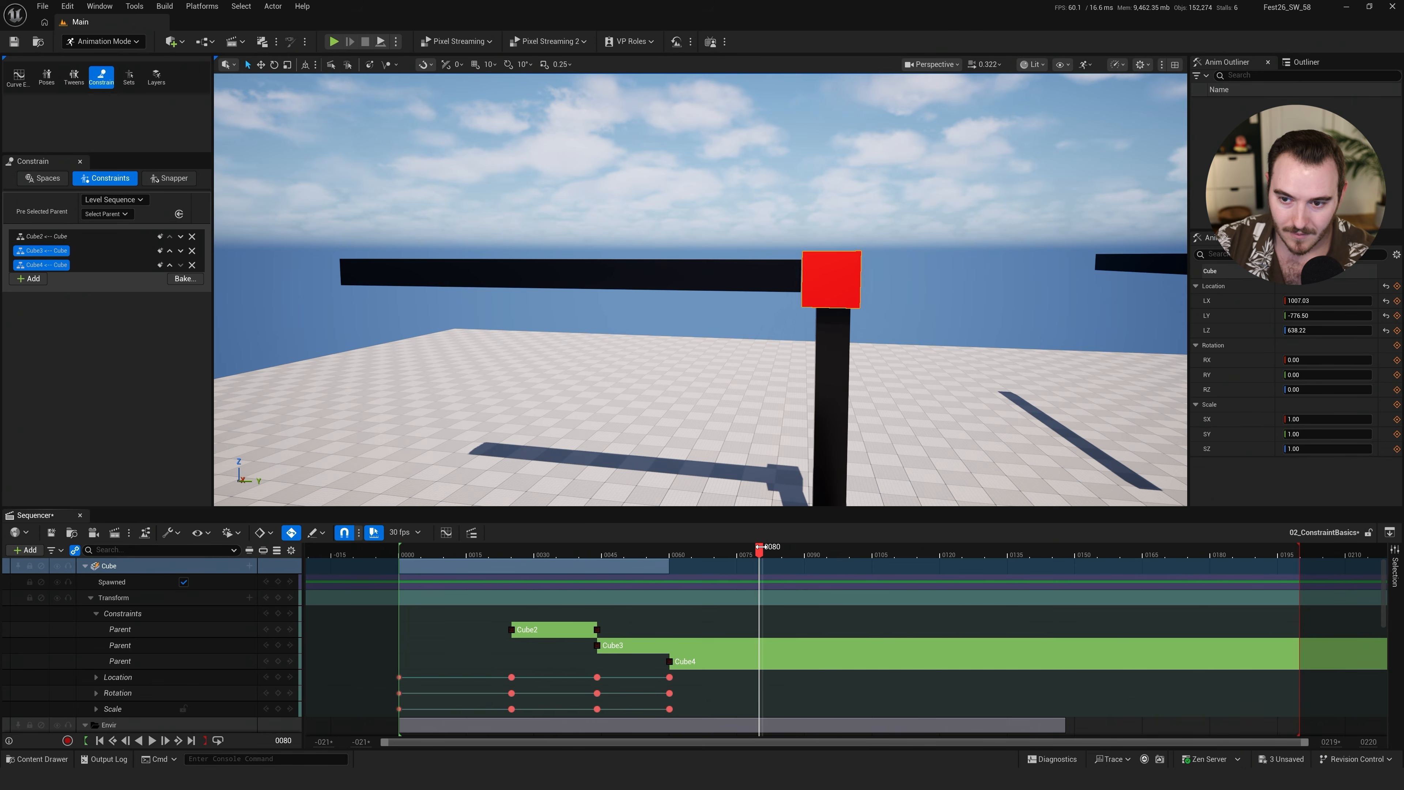
key("f")
left_click_drag(776, 330, 849, 332, "alt")
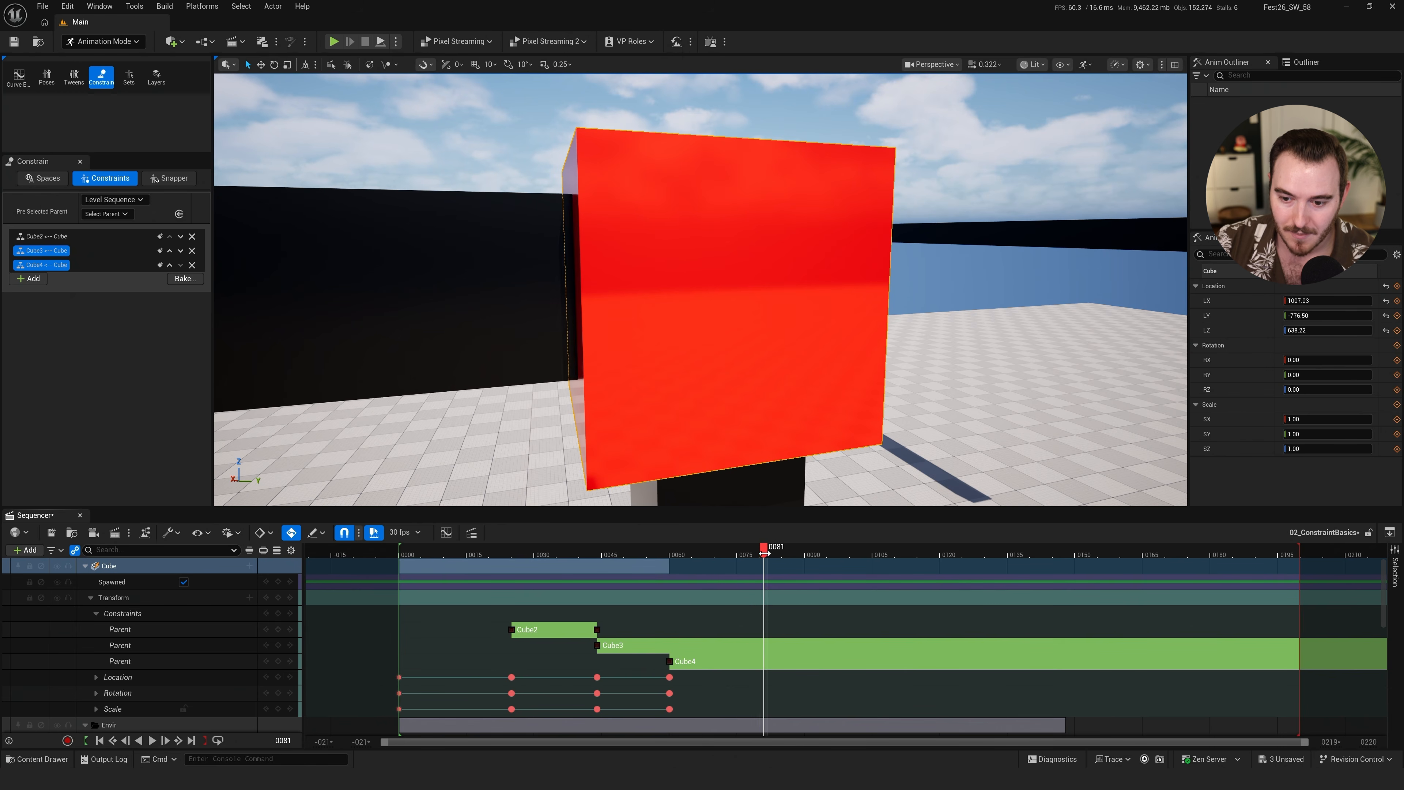
left_click_drag(761, 553, 765, 556)
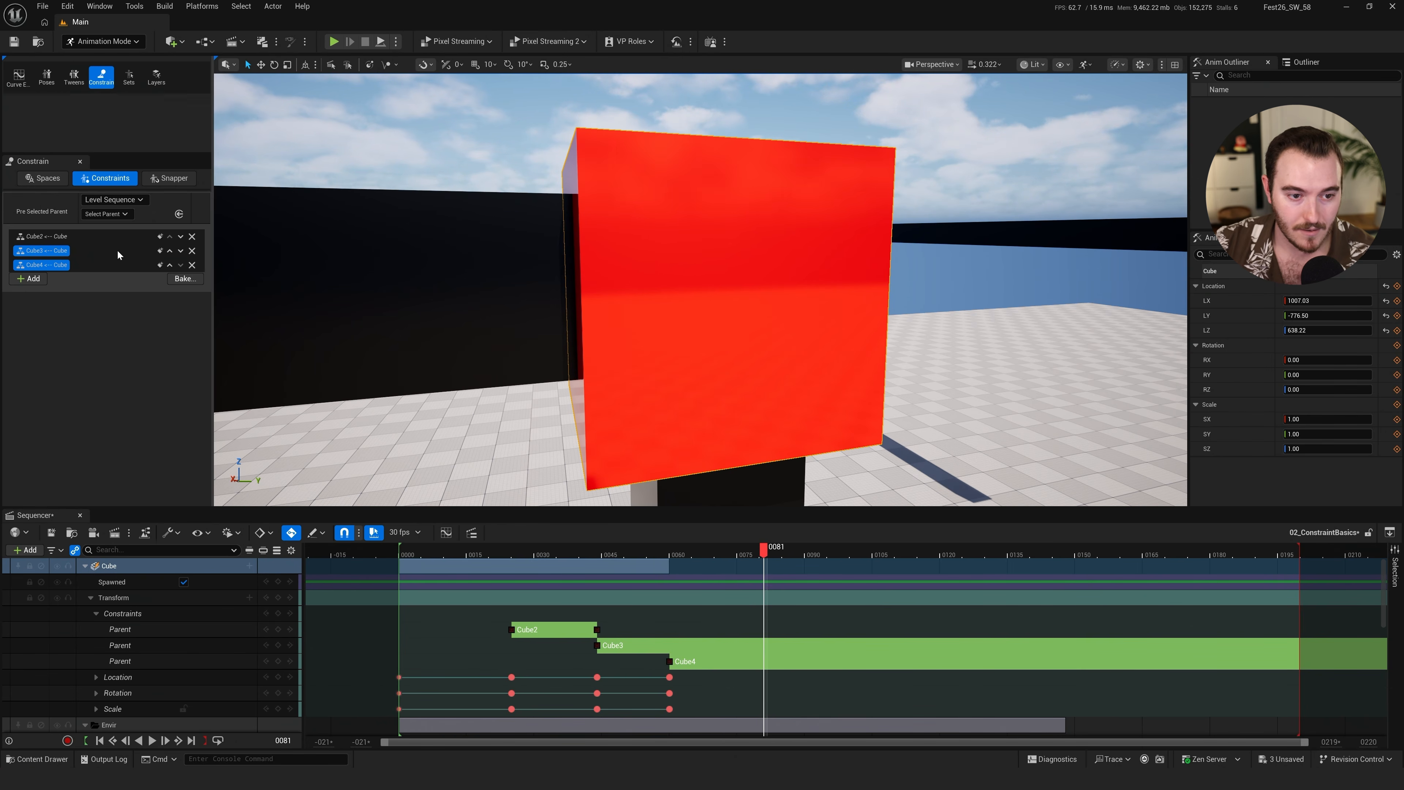
Add a Parent constraint to the red cube at frame 81, using the adjoining bar Cube5 as parent
left_click(29, 278)
left_click(55, 381)
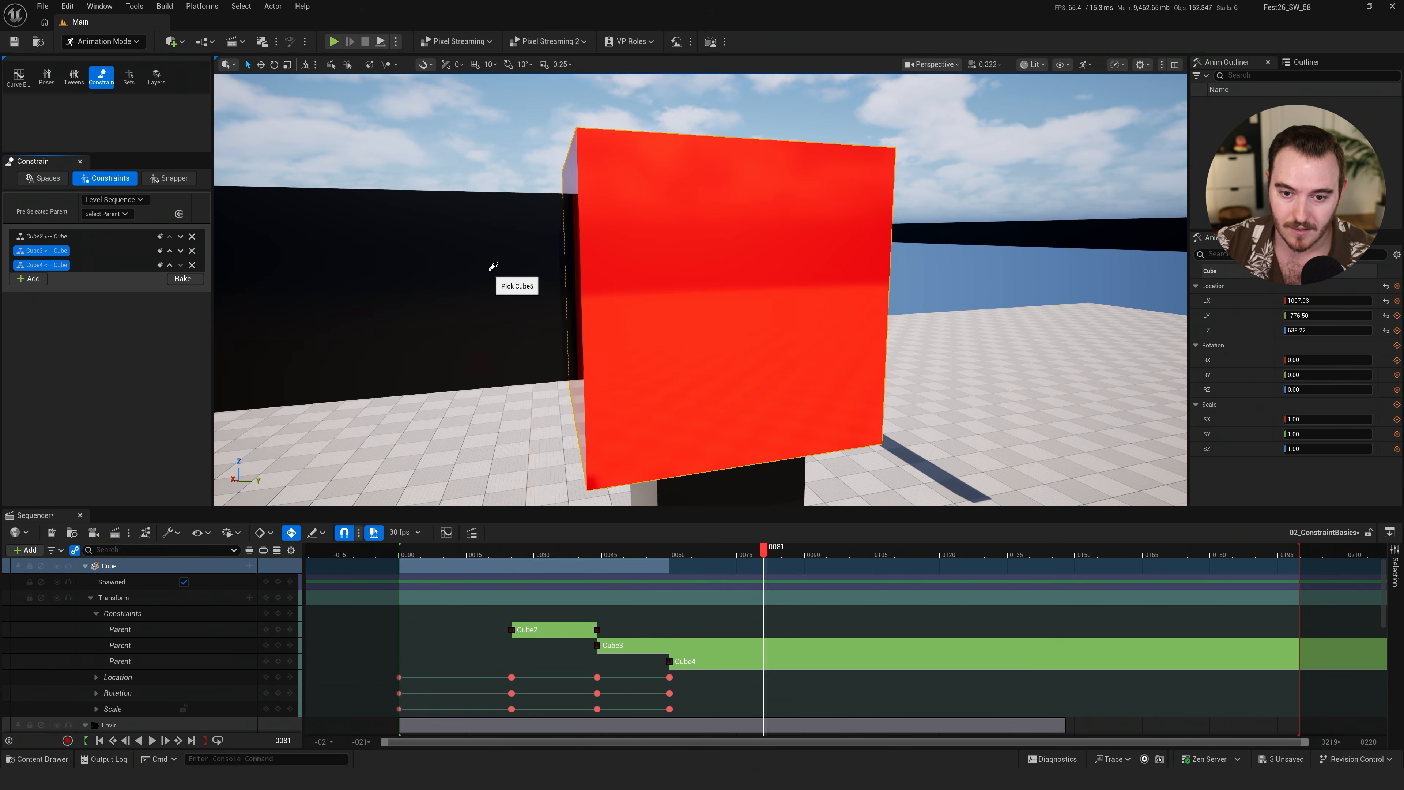
left_click(669, 289)
Play the sequence from frame 81 to check how the red cube travels with Cube5
key("s")
mouse_move(809, 445)
right_mouse_down()
mouse_move(796, 451)
mouse_move(813, 458)
mouse_move(809, 445)
right_mouse_up()
key("space")
right_click_drag(817, 365, 763, 363)
key("space")
Add a Parent constraint to the red cube at frame 104, using the incoming bar Cube6 as parent
key("w")
scroll(816, 365, "up", 6)
key("d")
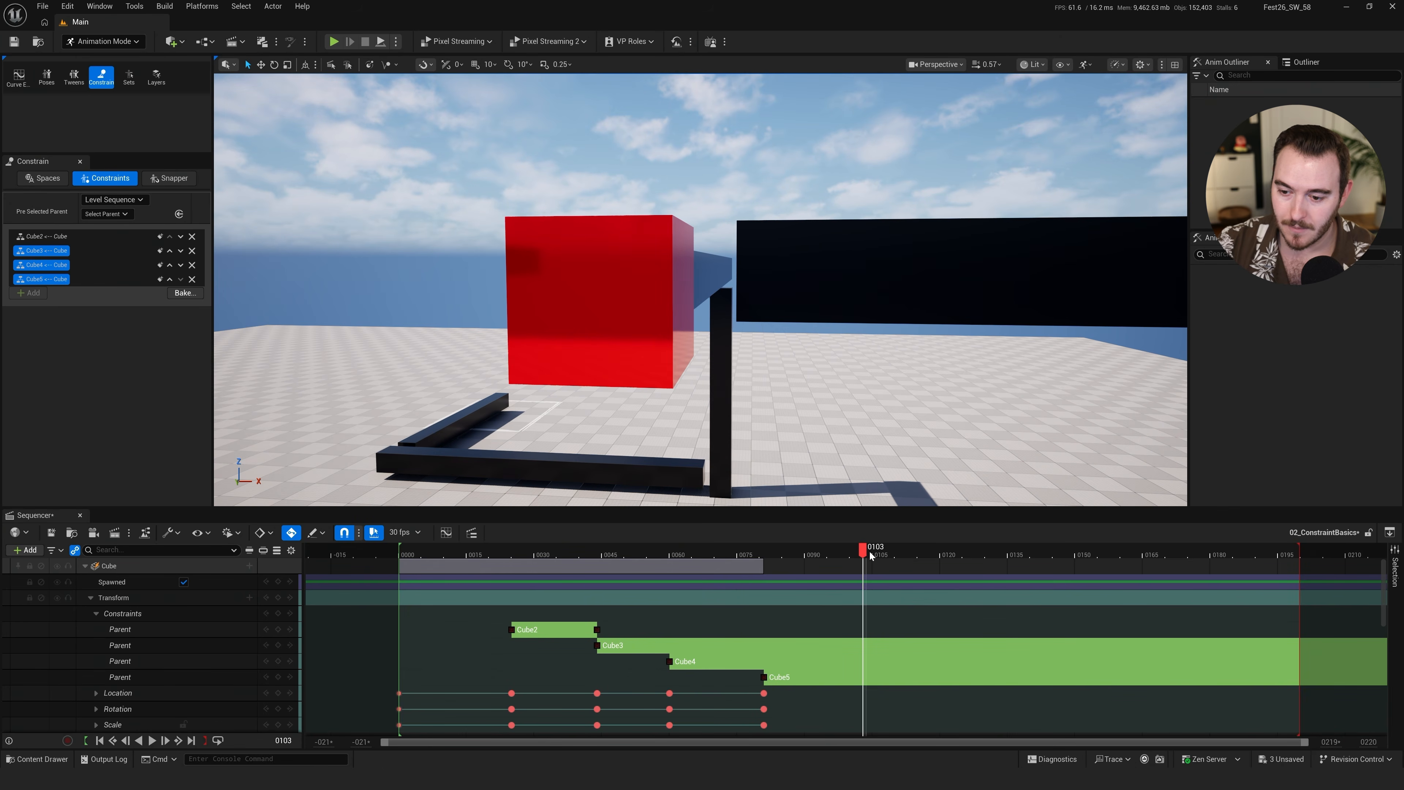
left_click_drag(866, 557, 869, 551)
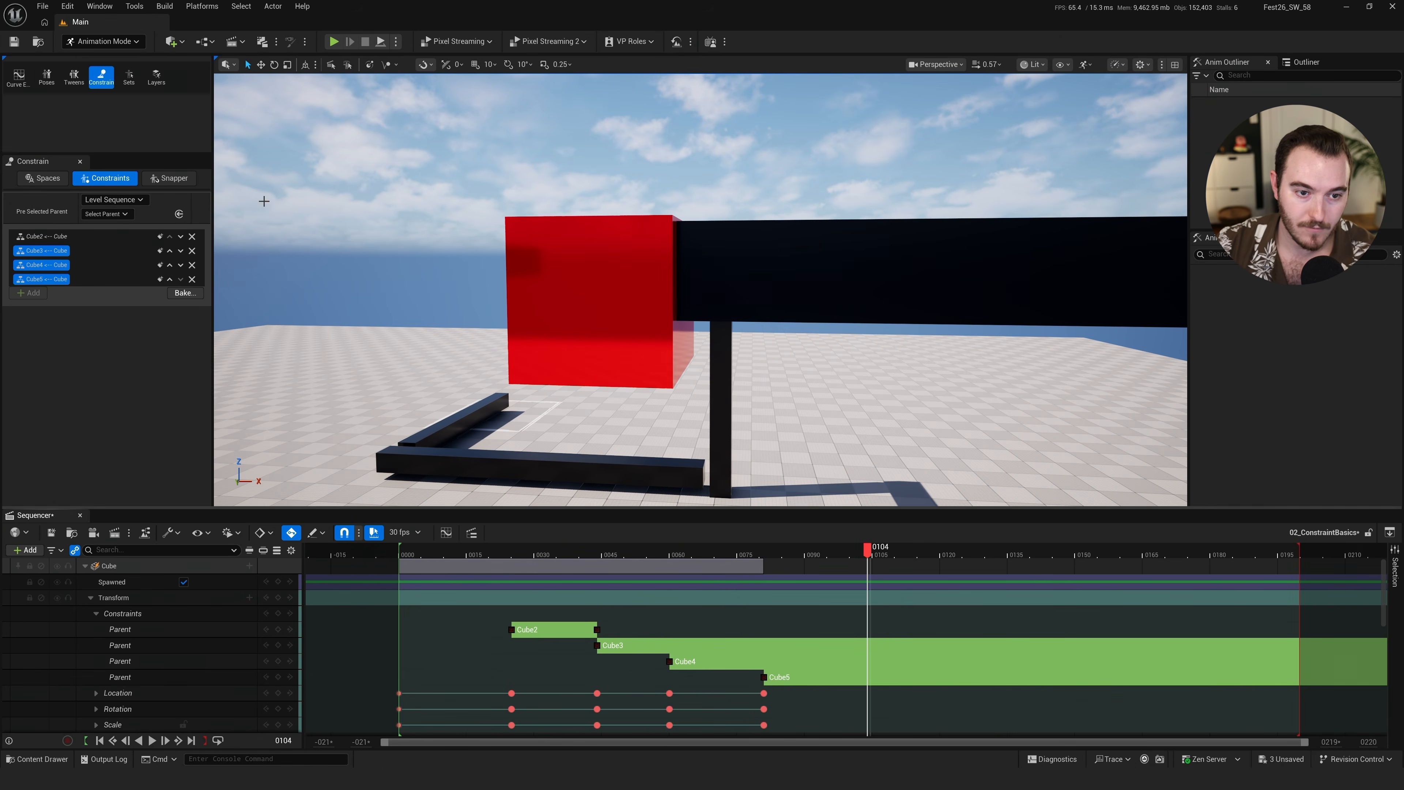
left_click(663, 237)
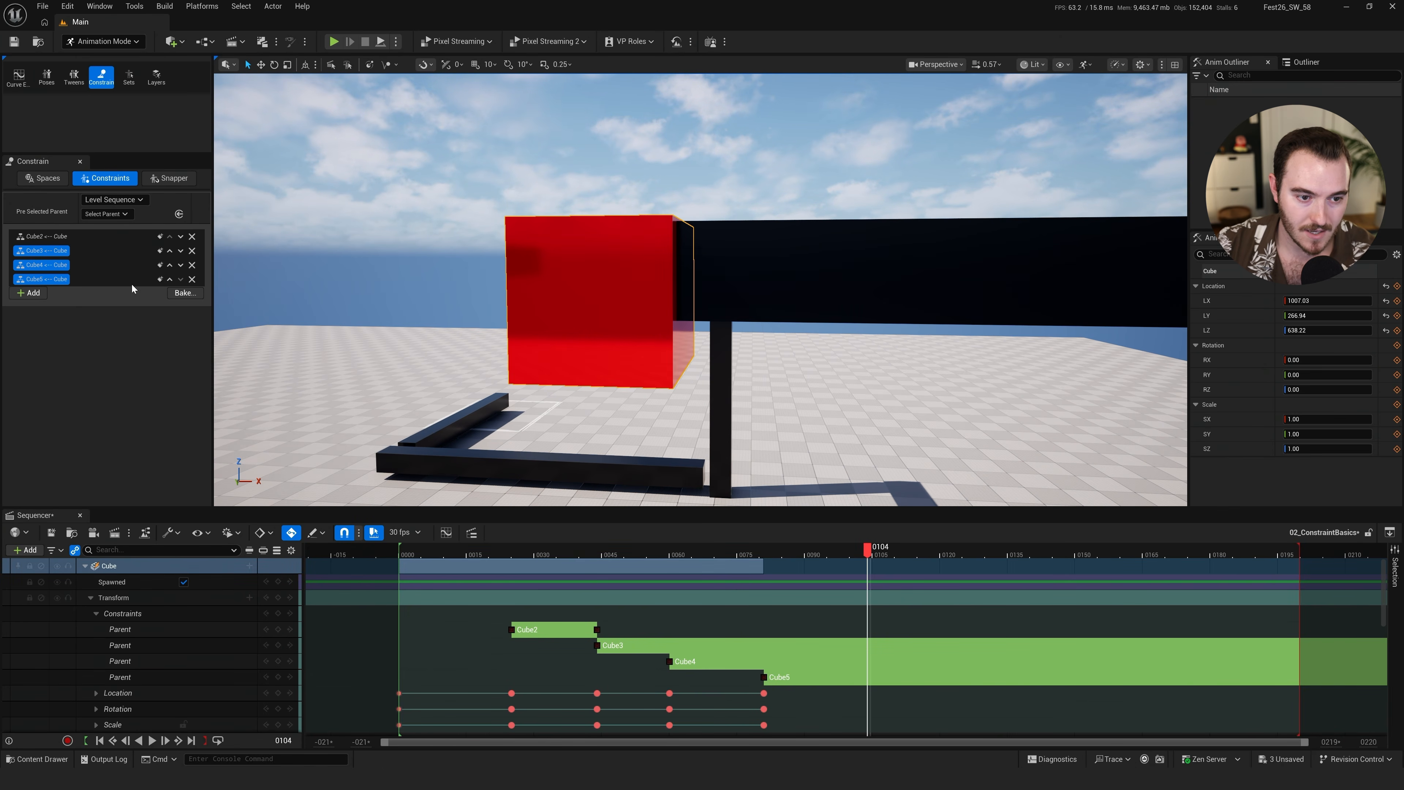
left_click(68, 375)
left_click(818, 251)
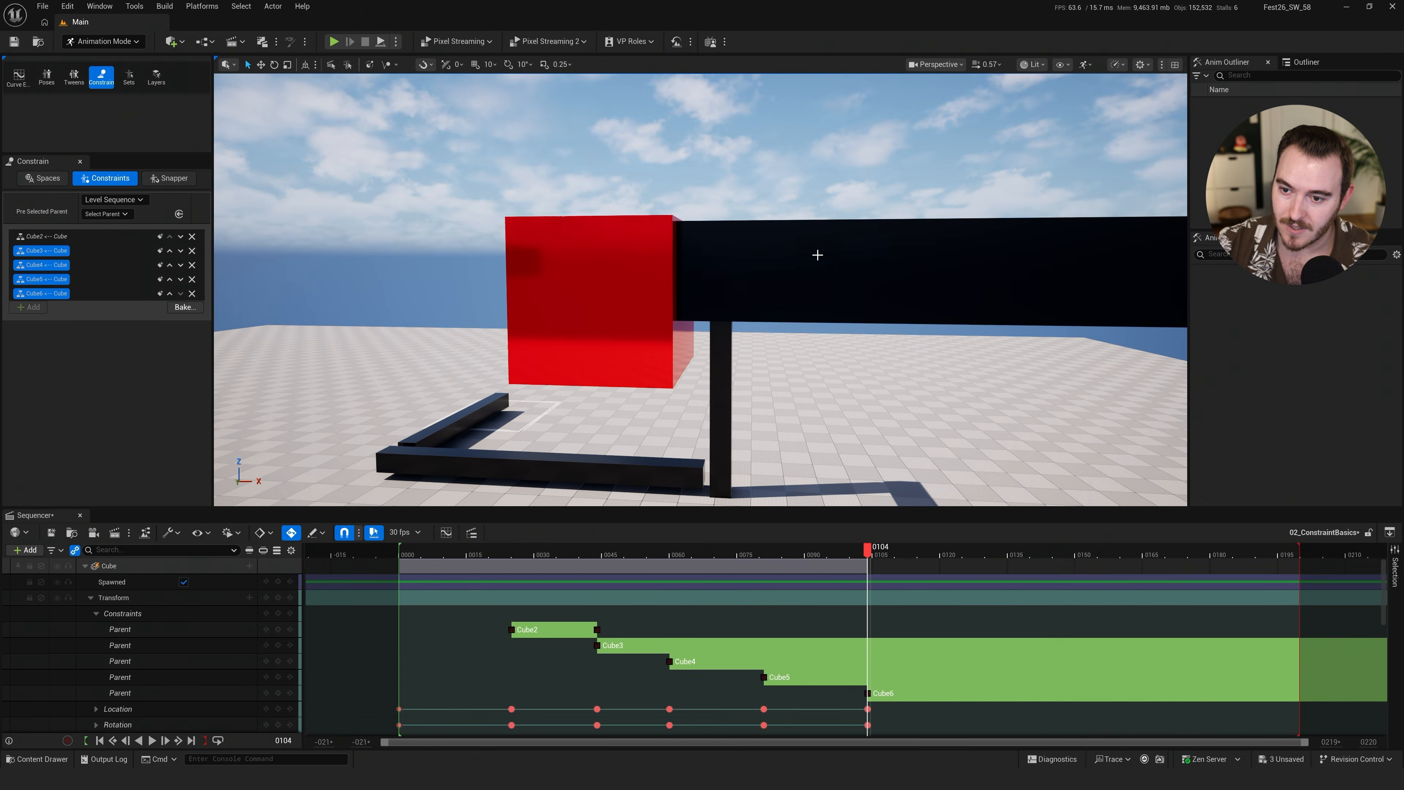
Play the sequence from a wide view to review the cube's handoffs between the bars up to frame 133
key("space")
key("space")
right_click_drag(762, 263, 829, 263)
scroll(761, 263, "up", 3)
key("space")
mouse_move(739, 285)
right_mouse_down()
mouse_move(724, 266)
mouse_move(746, 293)
mouse_move(723, 293)
right_mouse_up()
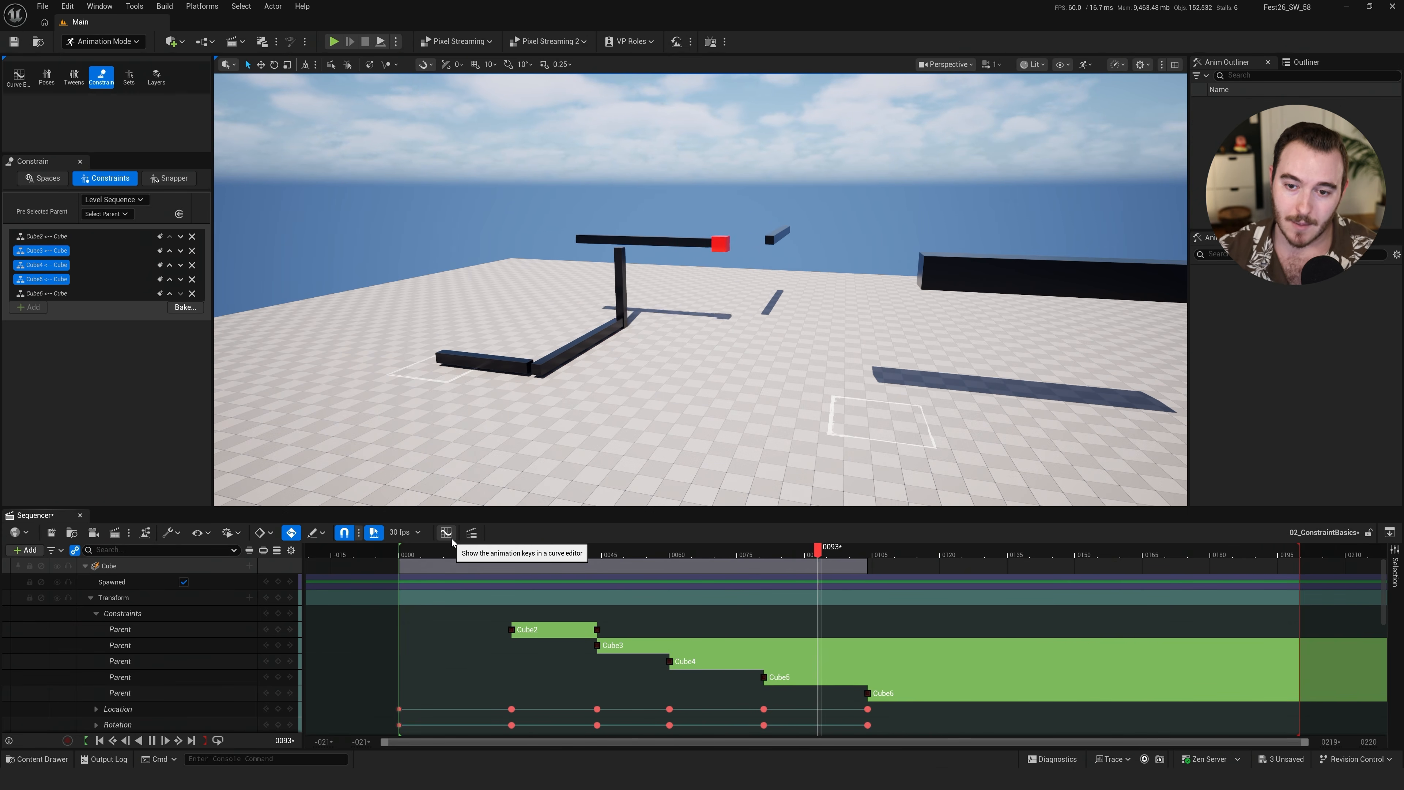
key("space")
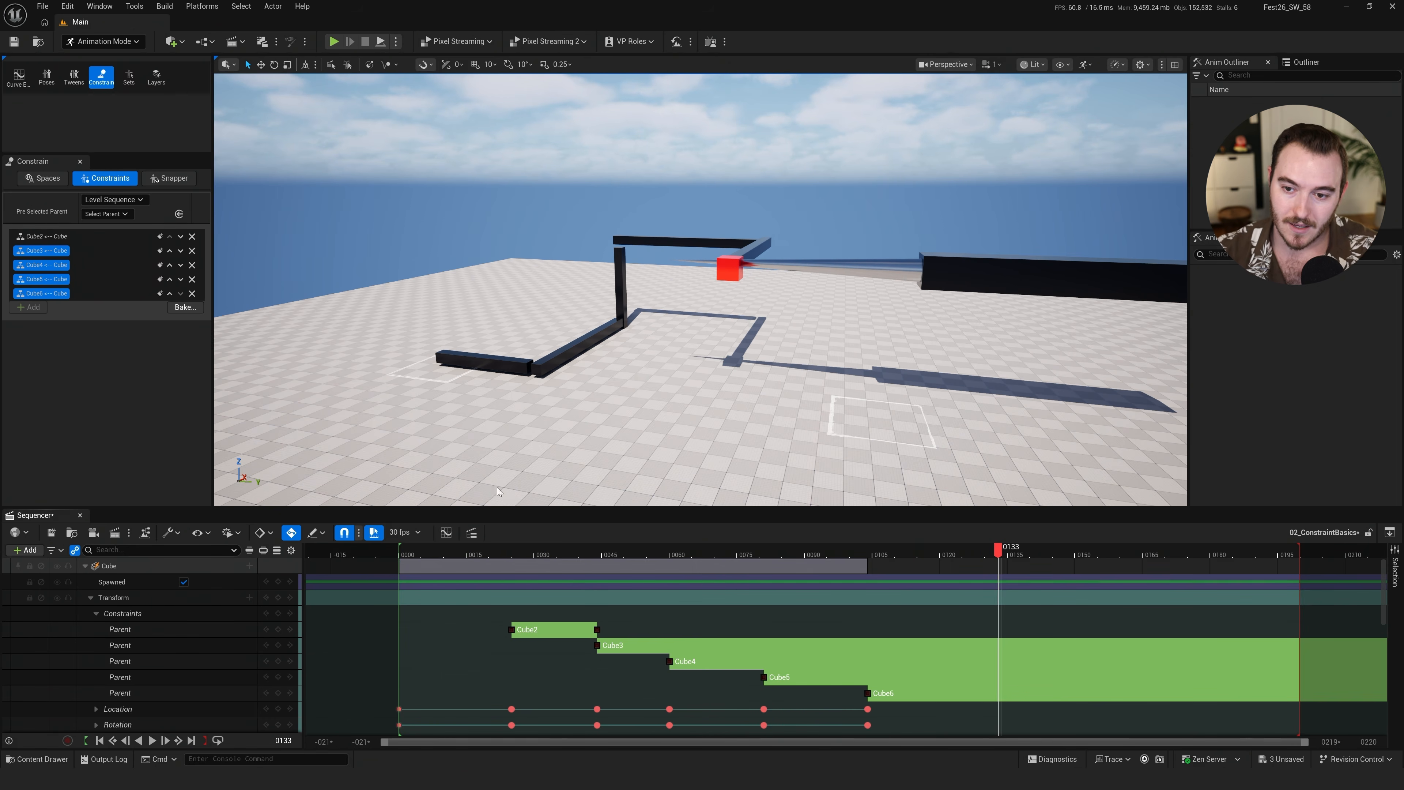
Select the cone and scrub to frame 132, where it pierces the red cube
mouse_move(662, 353)
right_mouse_down()
mouse_move(667, 300)
mouse_move(672, 359)
right_mouse_up()
key("w")
key("q")
key("e")
key("s")
left_click(732, 226)
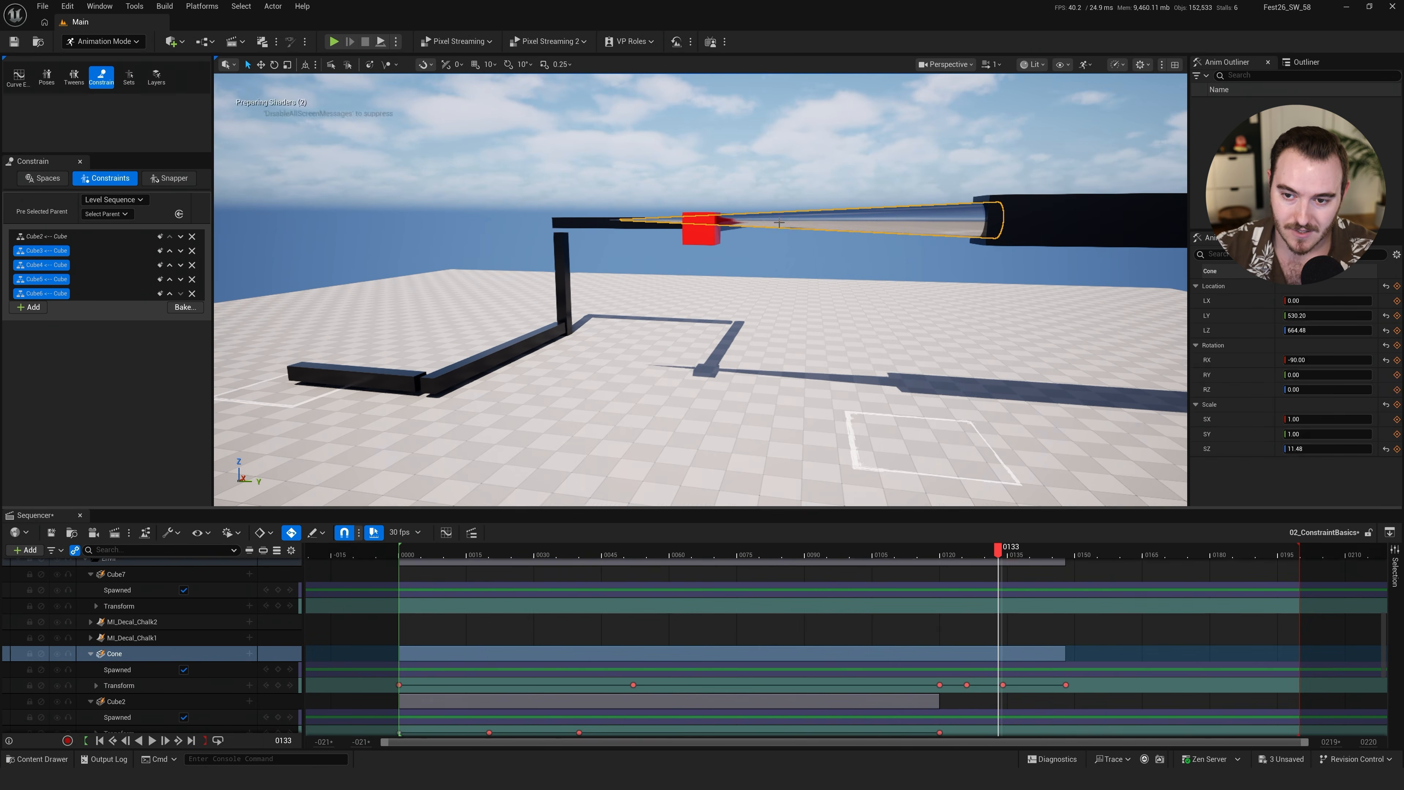
mouse_move(925, 557)
left_mouse_down()
mouse_move(841, 559)
mouse_move(899, 558)
left_mouse_up()
left_click_drag(950, 557, 996, 559)
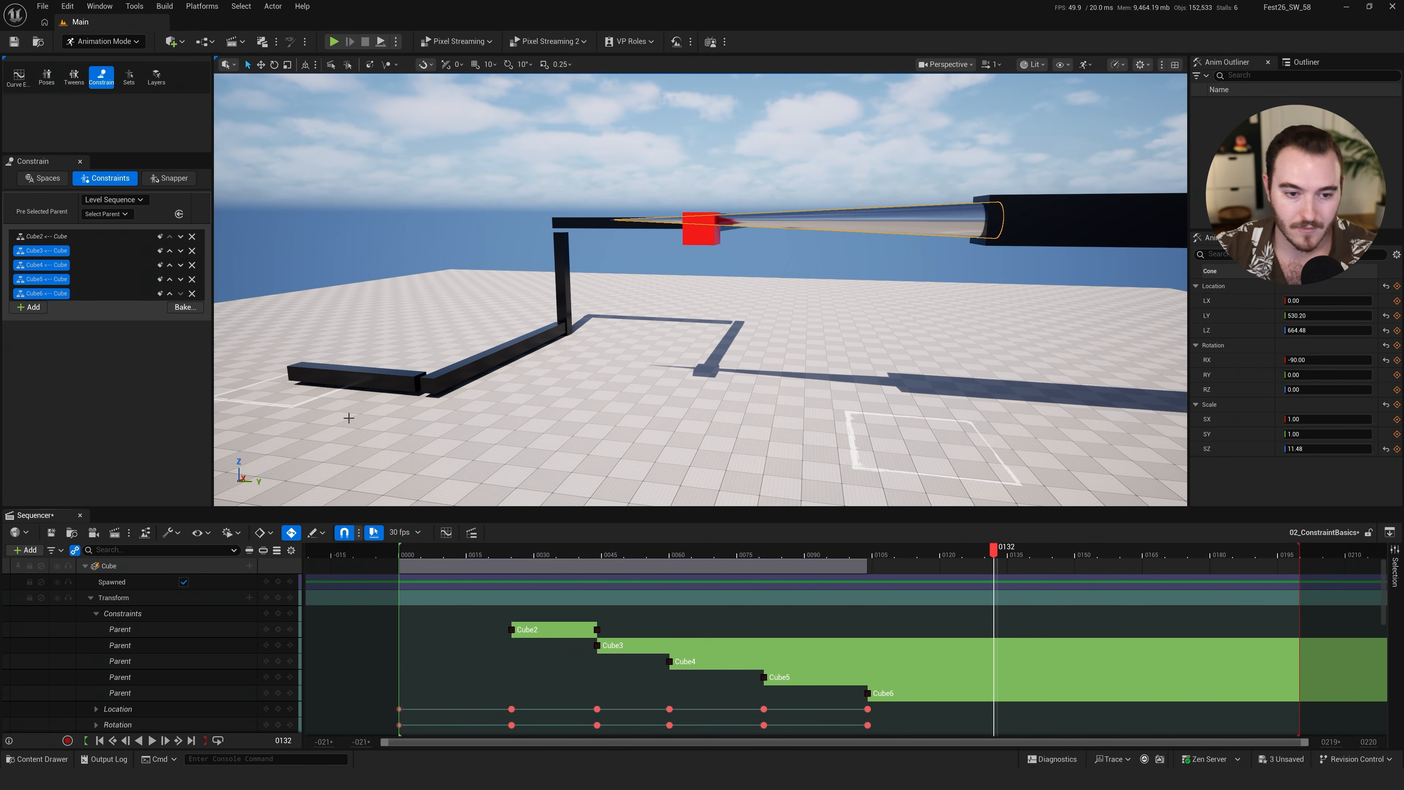
Add a Parent constraint to the red cube at frame 132, using the cone as parent
left_click(709, 237)
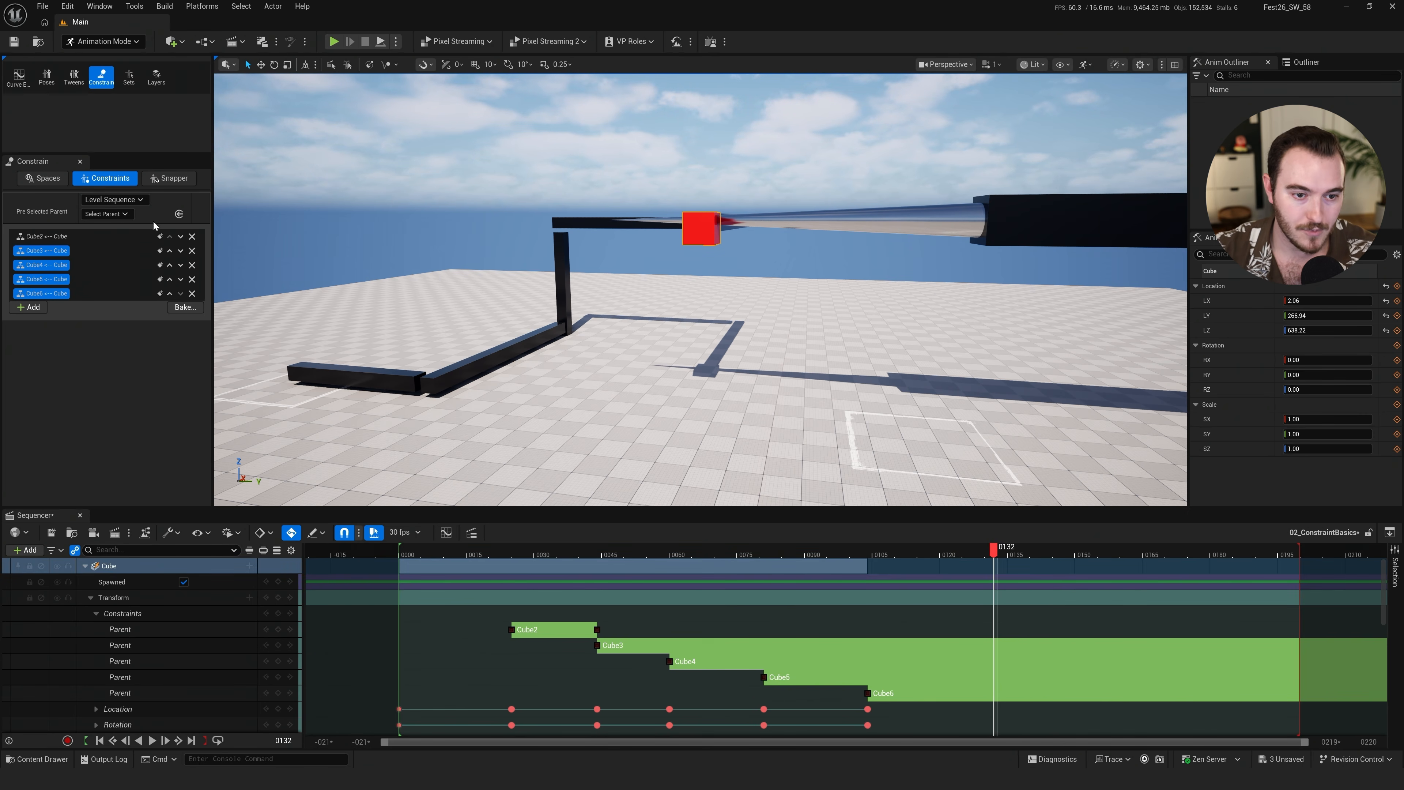
left_click(28, 306)
left_click(61, 394)
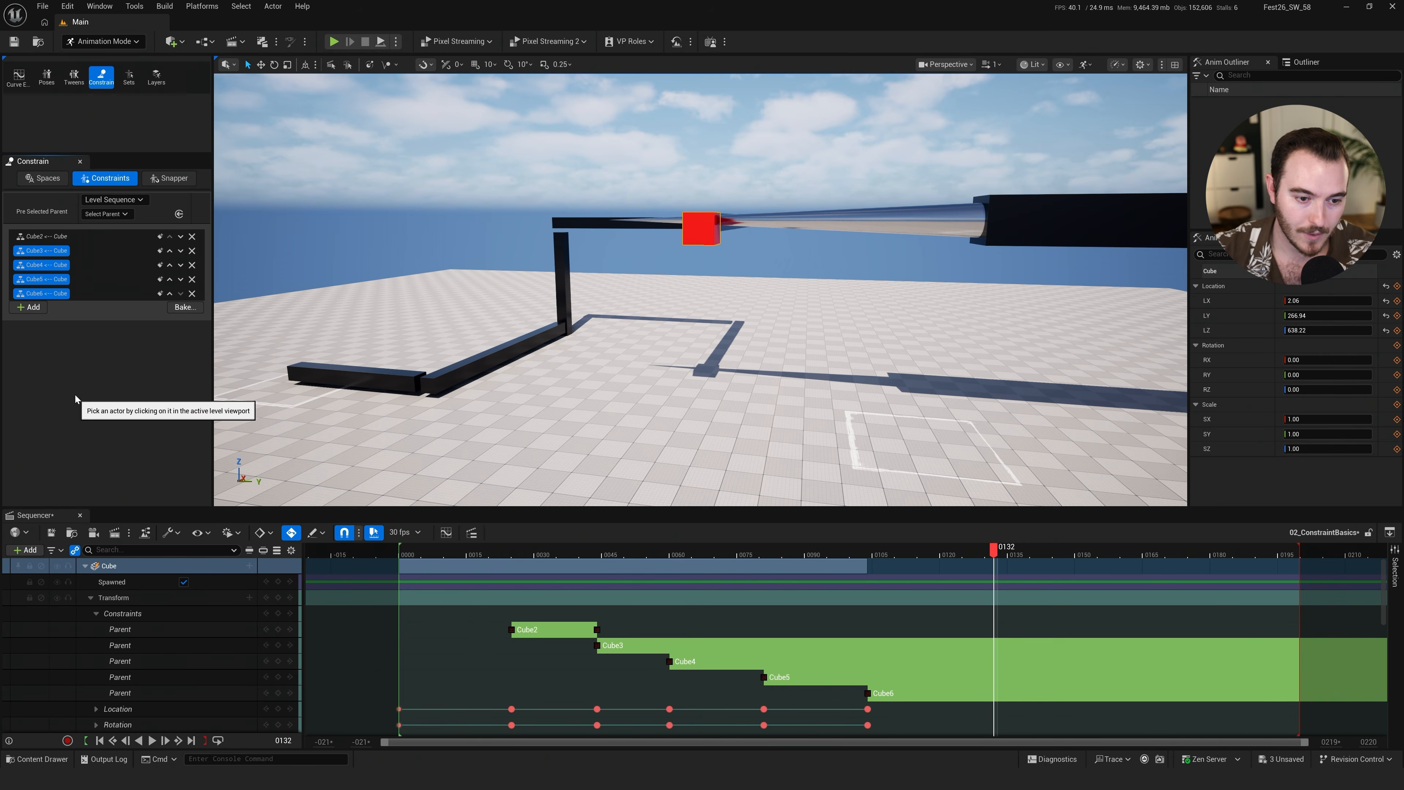
left_click(876, 215)
Play and scrub forward to frame 143 to examine how the cone pulls the red cube toward the large bar
key("space")
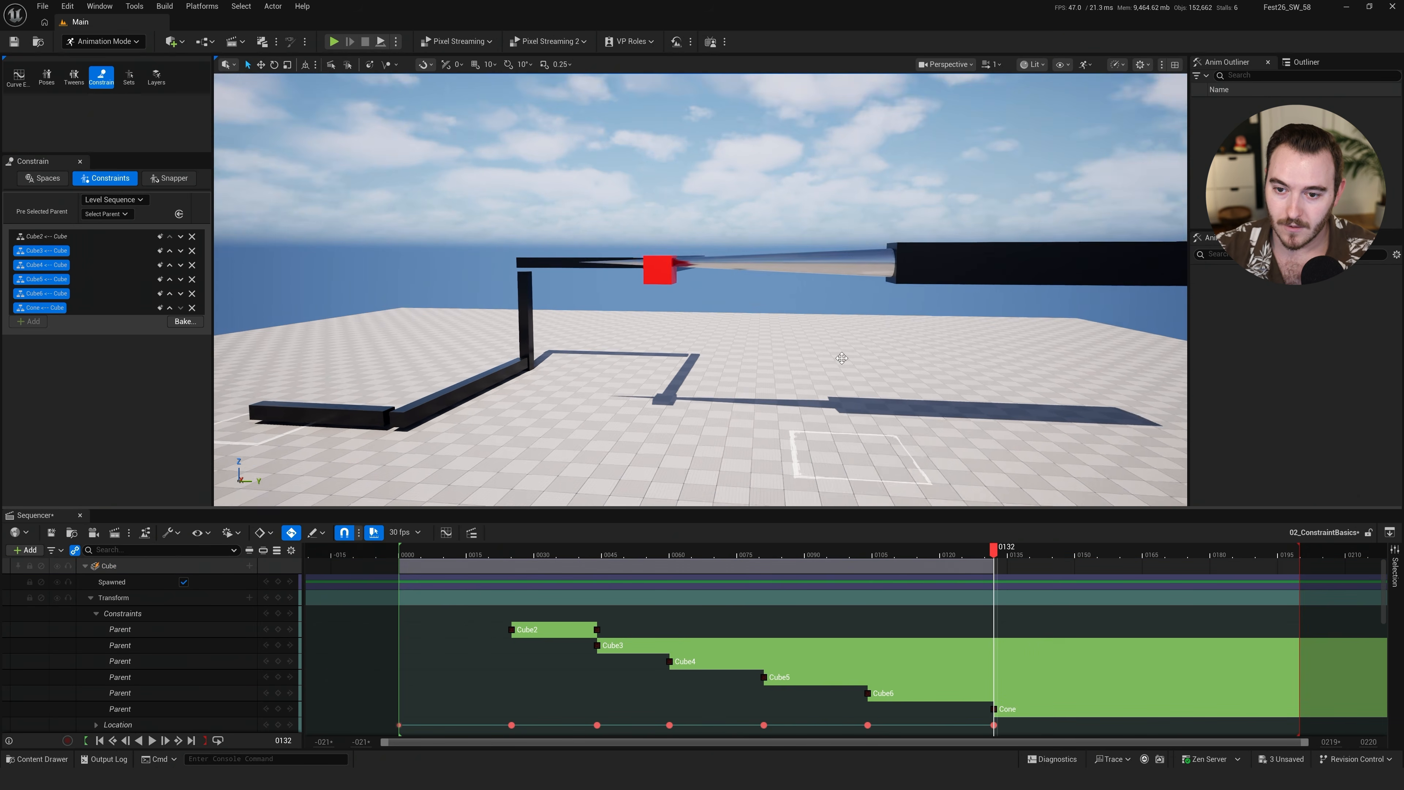
key("space")
left_click_drag(995, 555, 1042, 570)
key("f")
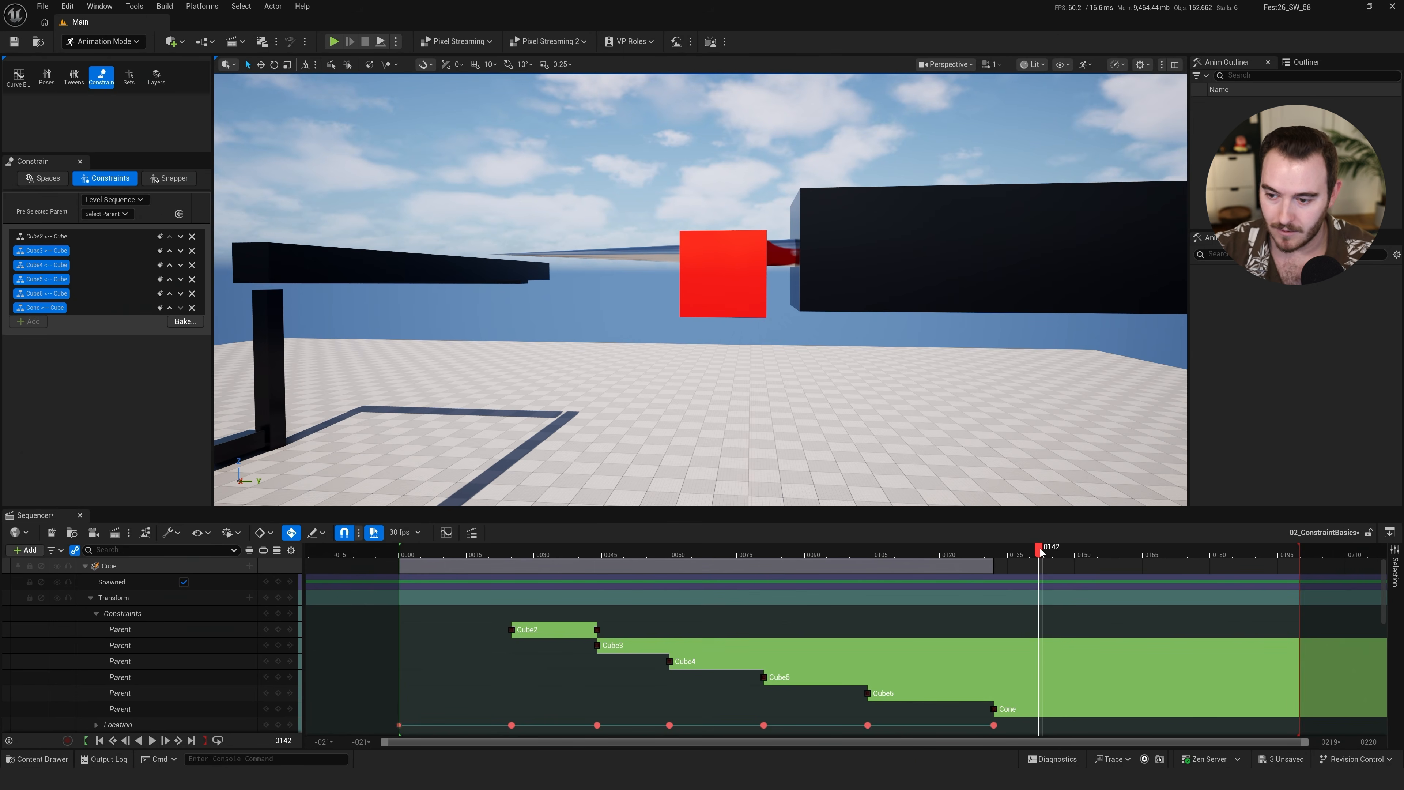
left_click_drag(1041, 549, 1044, 550)
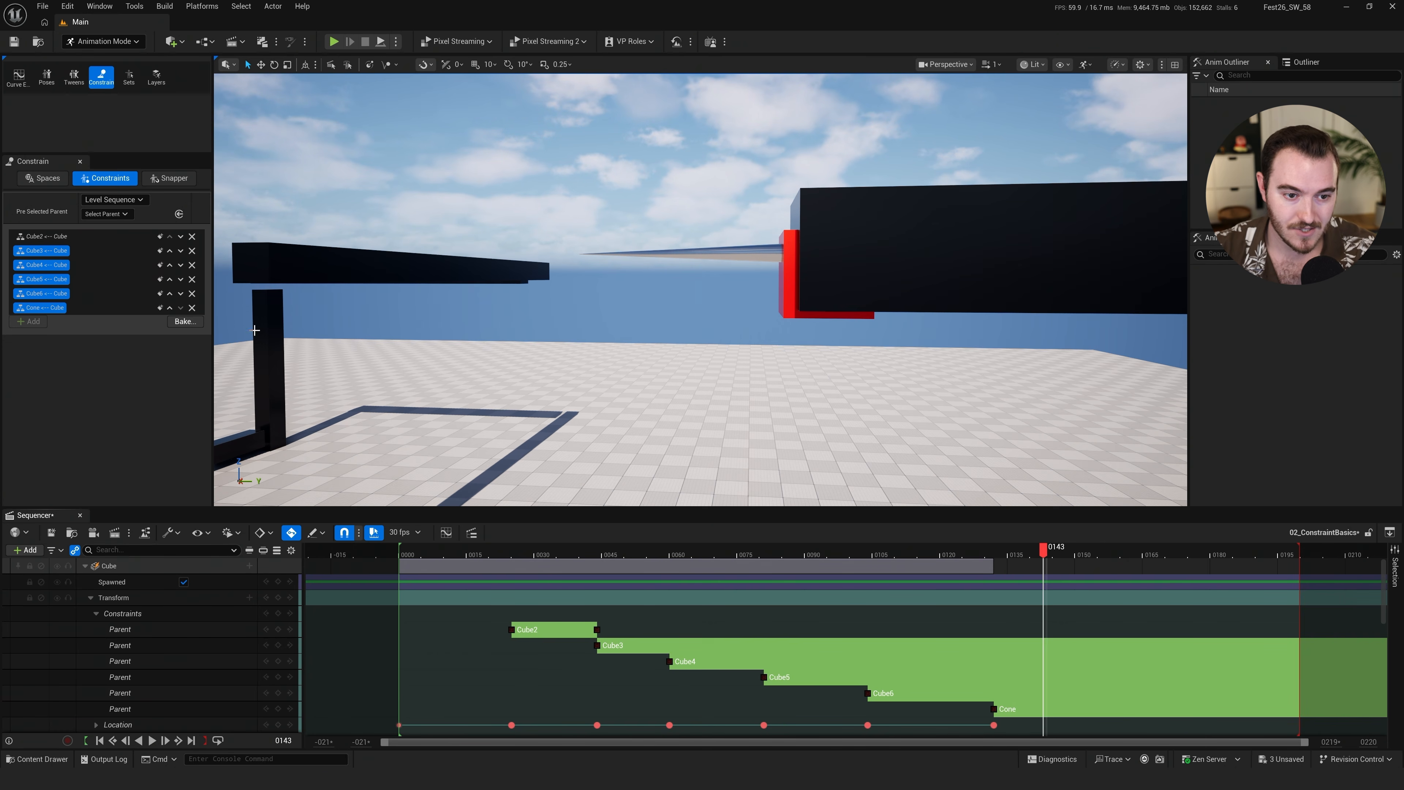
Deactivate the red cube's Cone, Cube6, Cube5, Cube4 and Cube3 parent constraints at frame 143
left_click(161, 308)
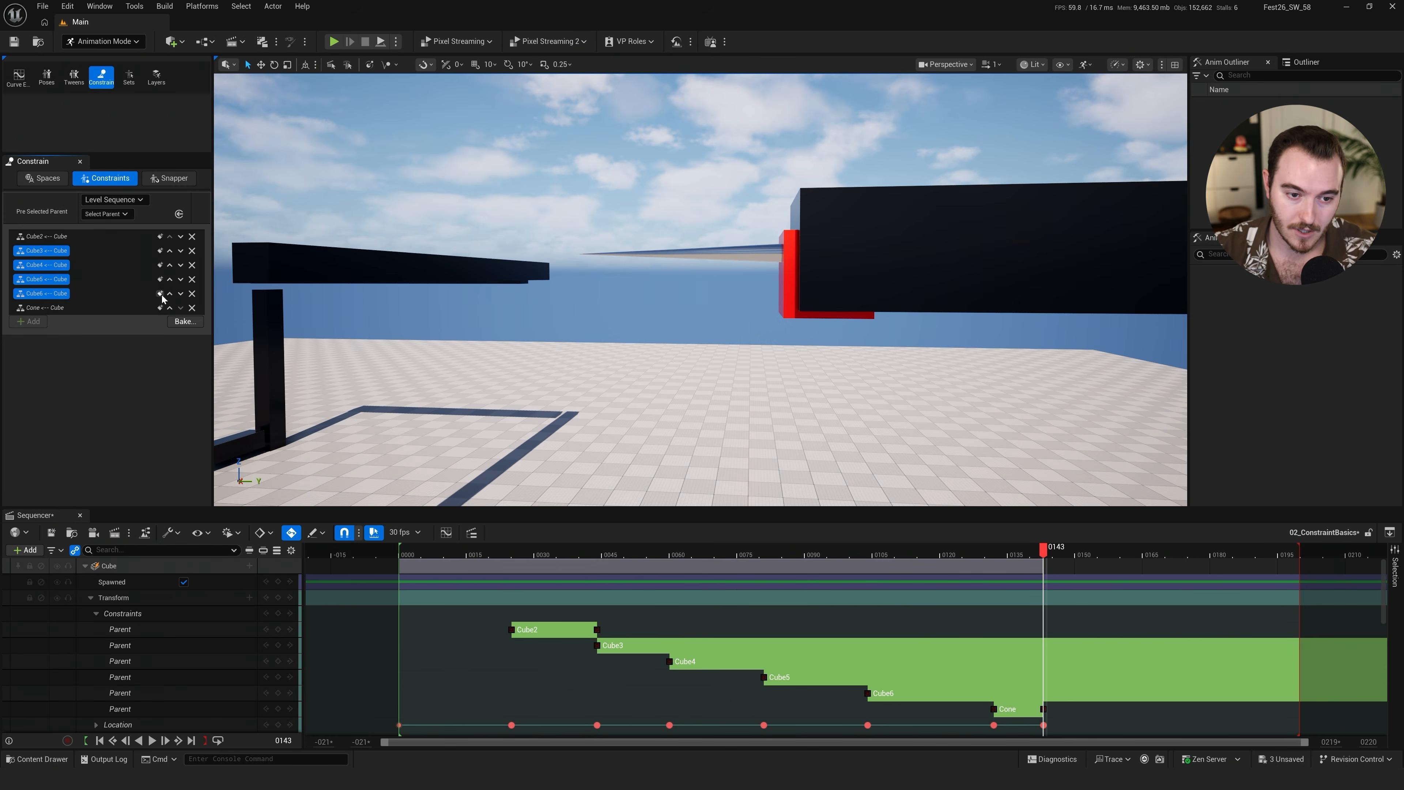
left_click(160, 293)
left_click(160, 278)
left_click(160, 265)
left_click(159, 250)
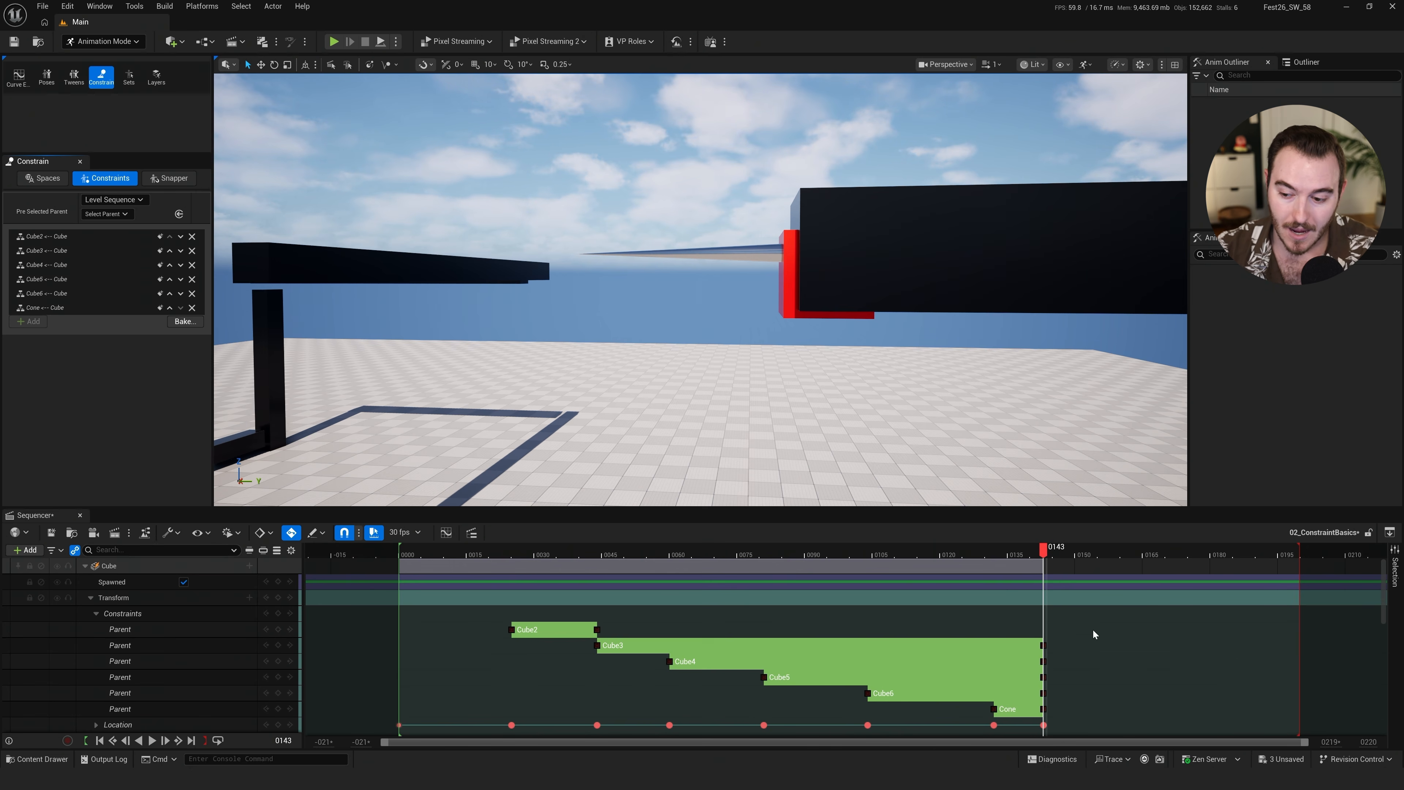
Undo the constraint deactivation keys at frame 143
scroll(1072, 648, "down", 2)
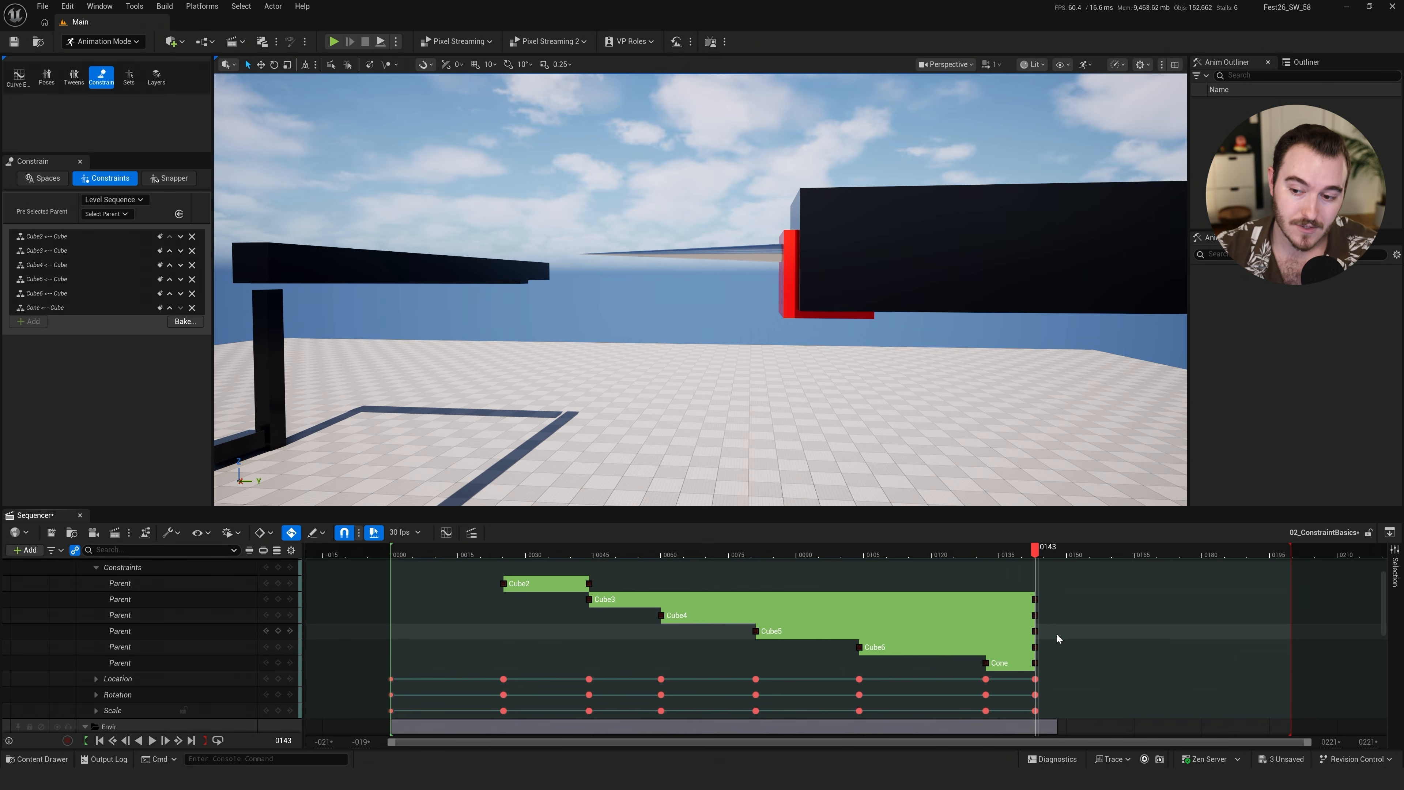
key("ctrl+z")
key("ctrl+z")
key("ctrl+z")
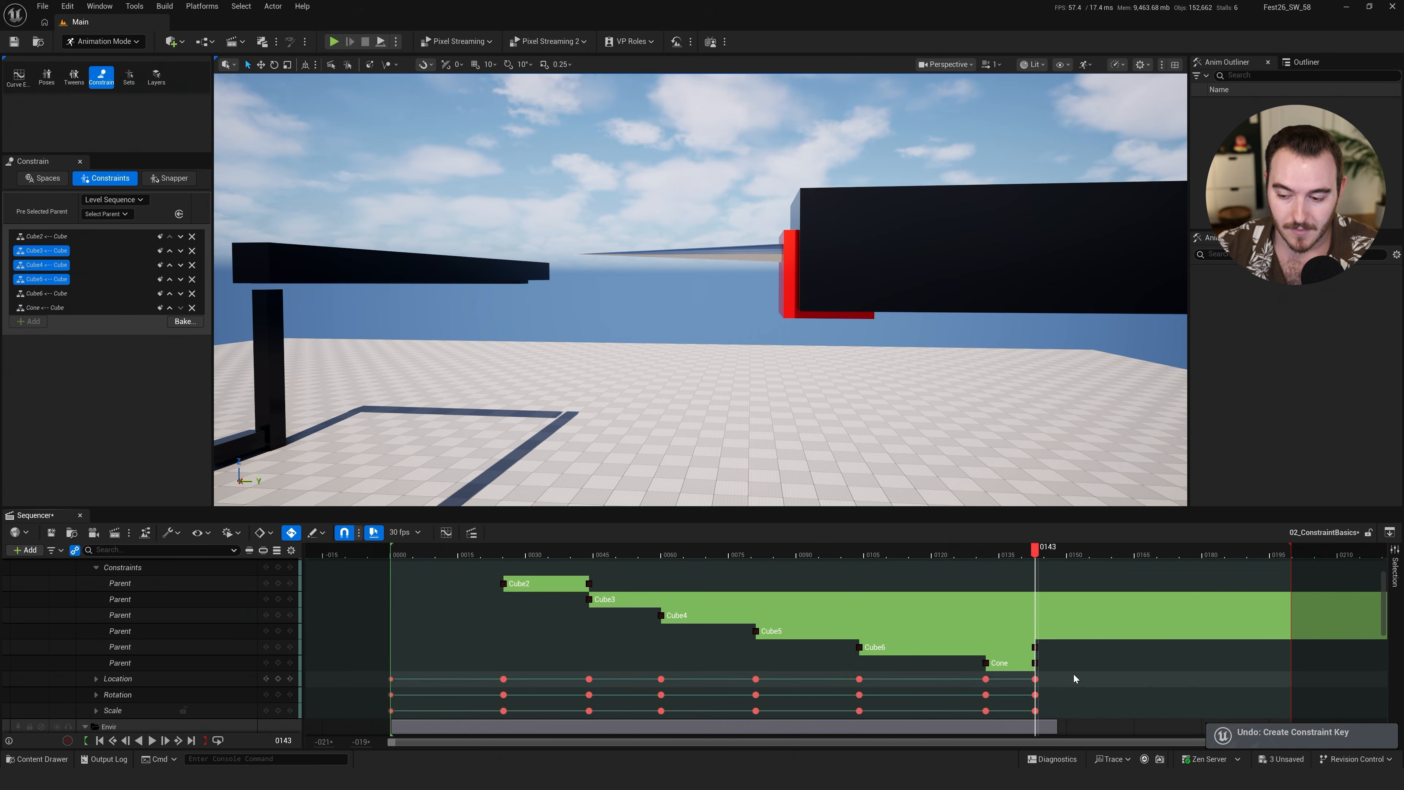
key("ctrl+z")
key("ctrl+z")
key("ctrl+z")
Deactivate only the red cube's Cone parent constraint at frame 138
mouse_move(1034, 550)
left_mouse_down()
mouse_move(1003, 553)
mouse_move(1014, 558)
left_mouse_up()
key("s")
right_click_drag(727, 429, 738, 484)
key("w")
left_click(160, 308)
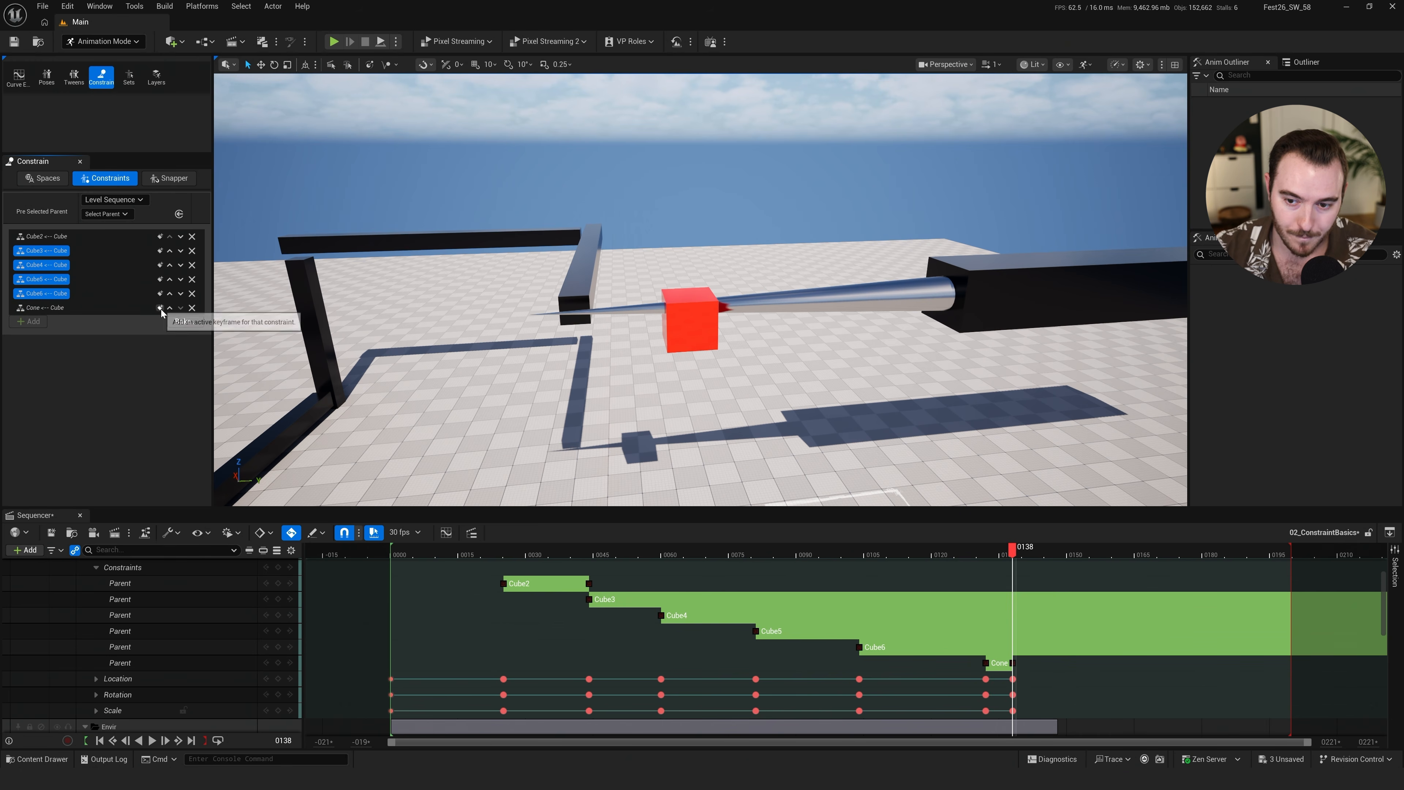
Test-rotate the Cube6 and Cube5 bars at frame 143 to check their influence on the red cube, undoing each rotation
mouse_move(1026, 547)
left_mouse_down()
mouse_move(1041, 555)
mouse_move(956, 550)
mouse_move(1036, 560)
left_mouse_up()
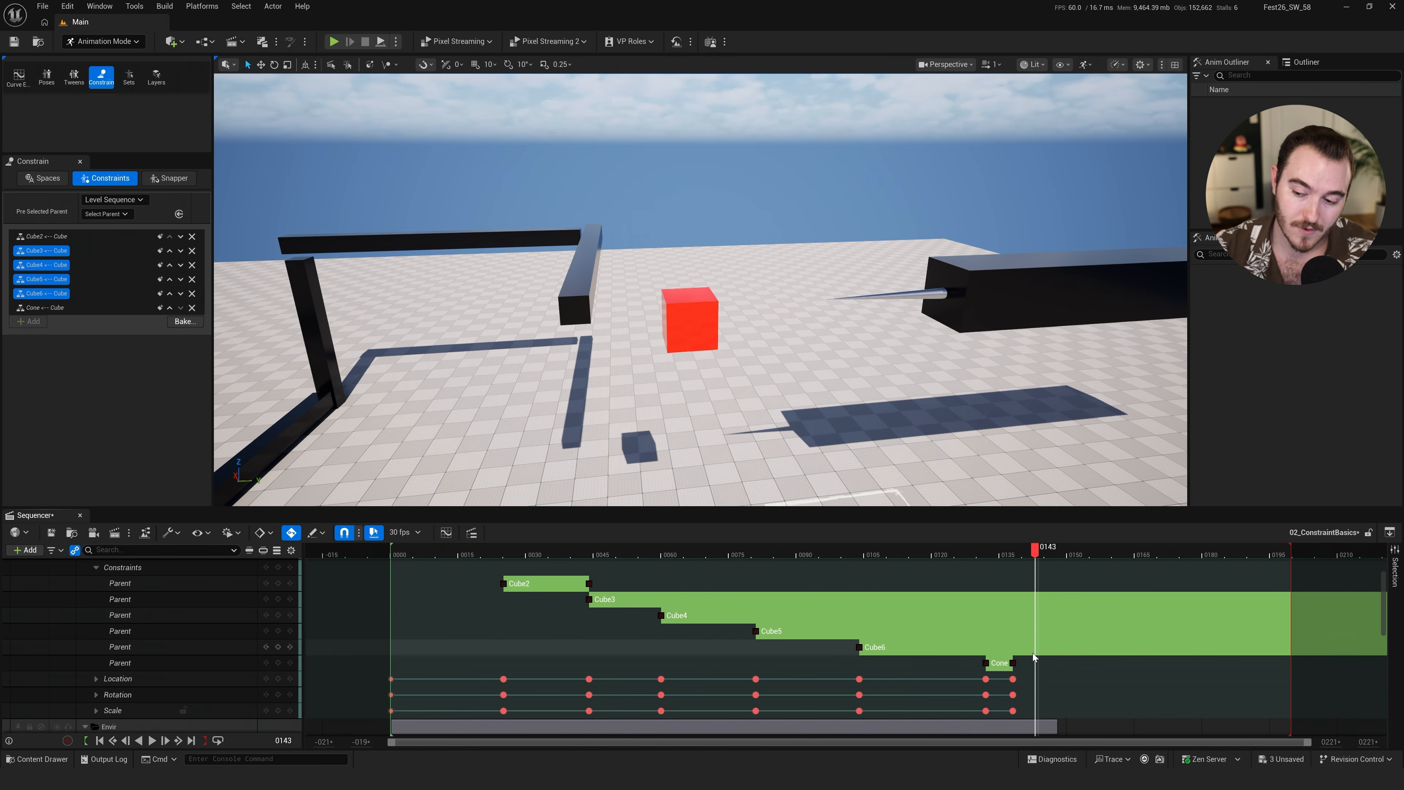
left_click(561, 310)
key("e")
left_click_drag(618, 272, 620, 275)
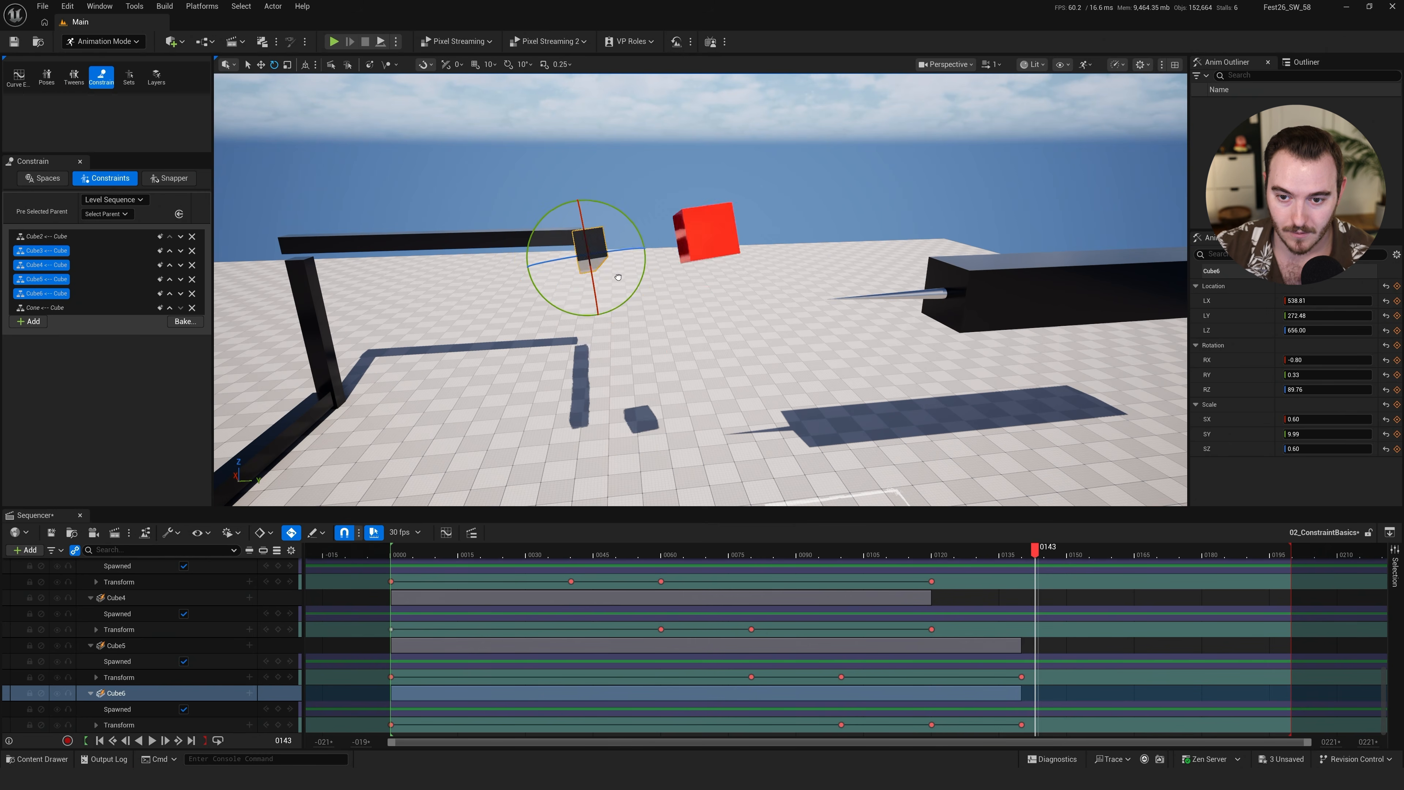
key("ctrl+z")
left_click(533, 239)
left_click_drag(468, 226, 470, 233)
key("ctrl+z")
Reselect the red cube at frame 143
key("q")
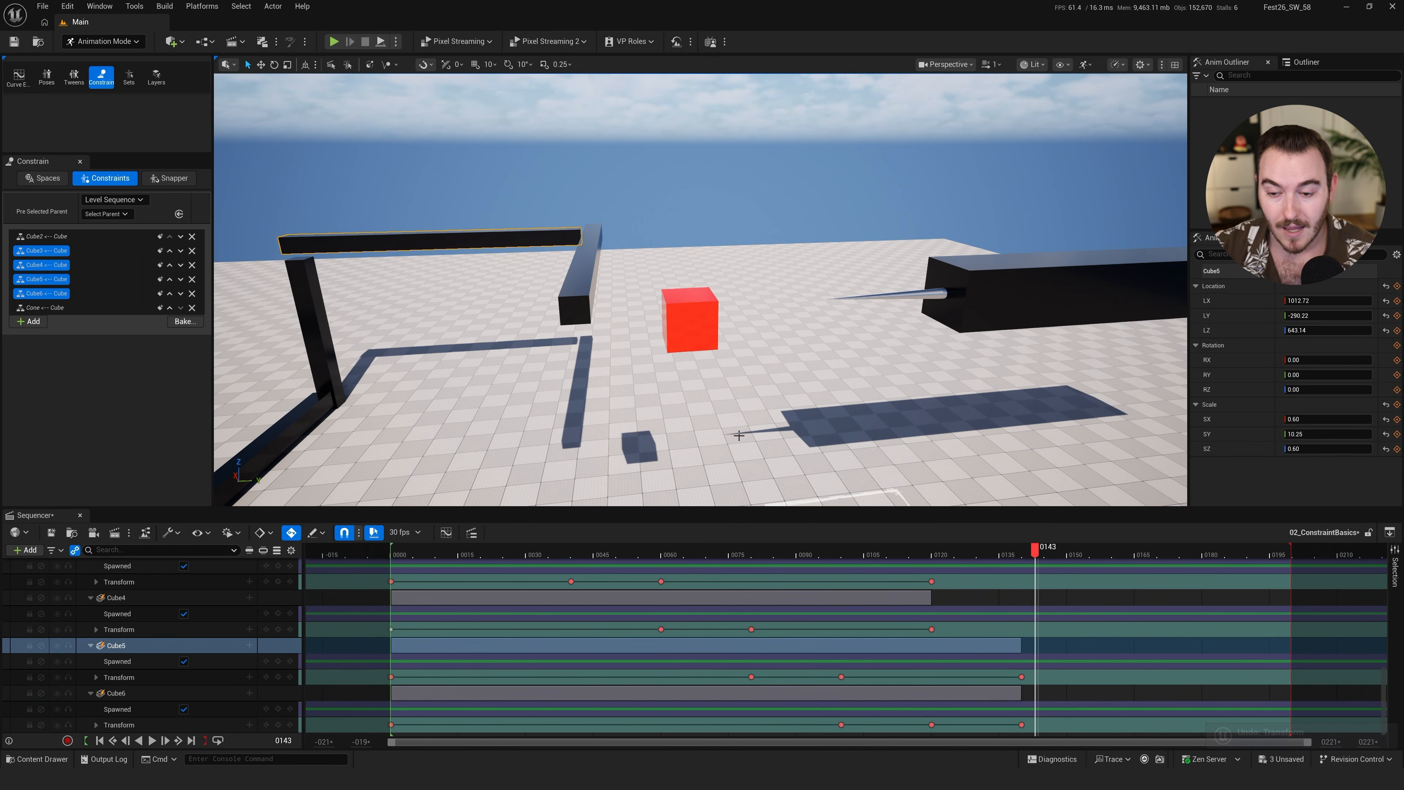
left_click(677, 314)
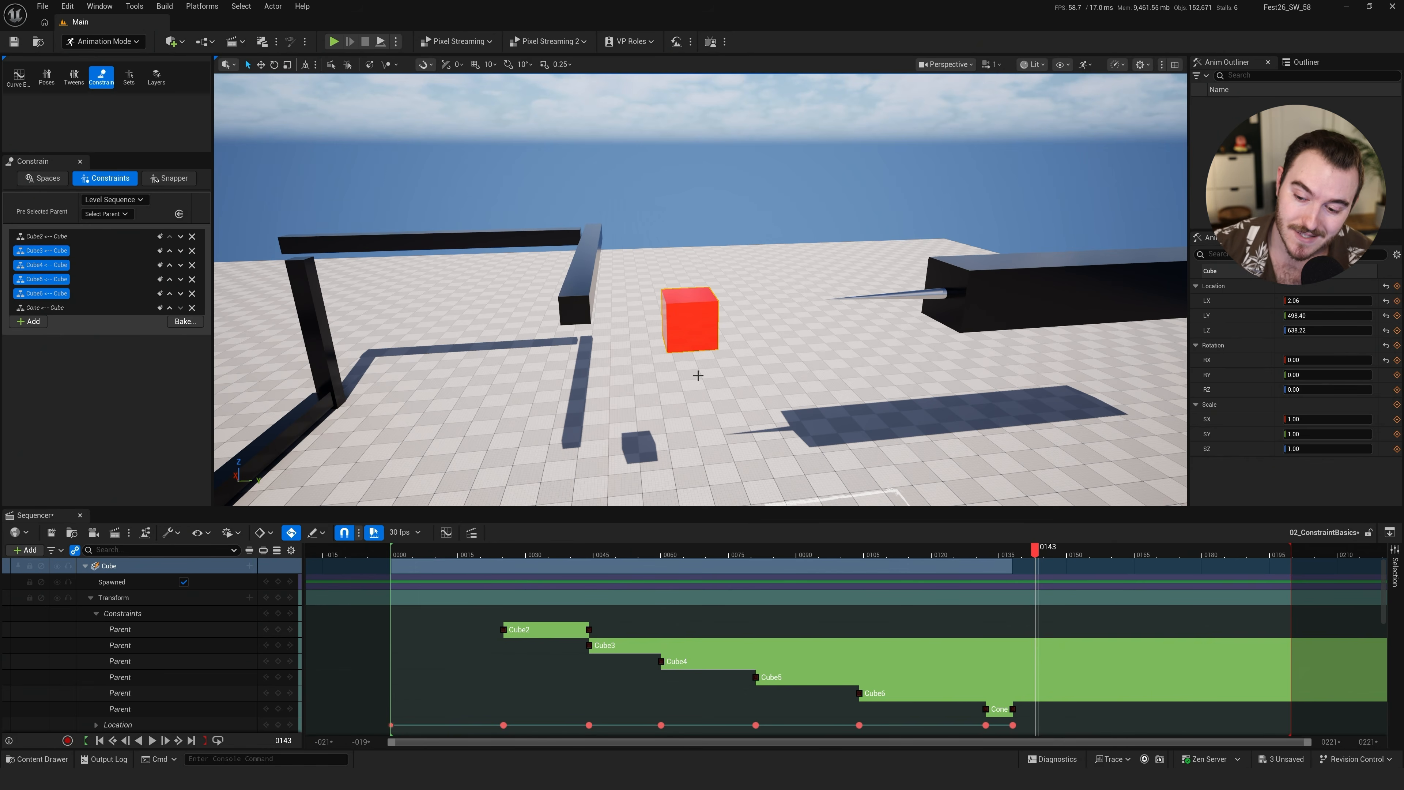
Examine the red cube's constraint and transform keys around the Cone constraint's end at frame 138
right_click_drag(700, 371, 658, 423)
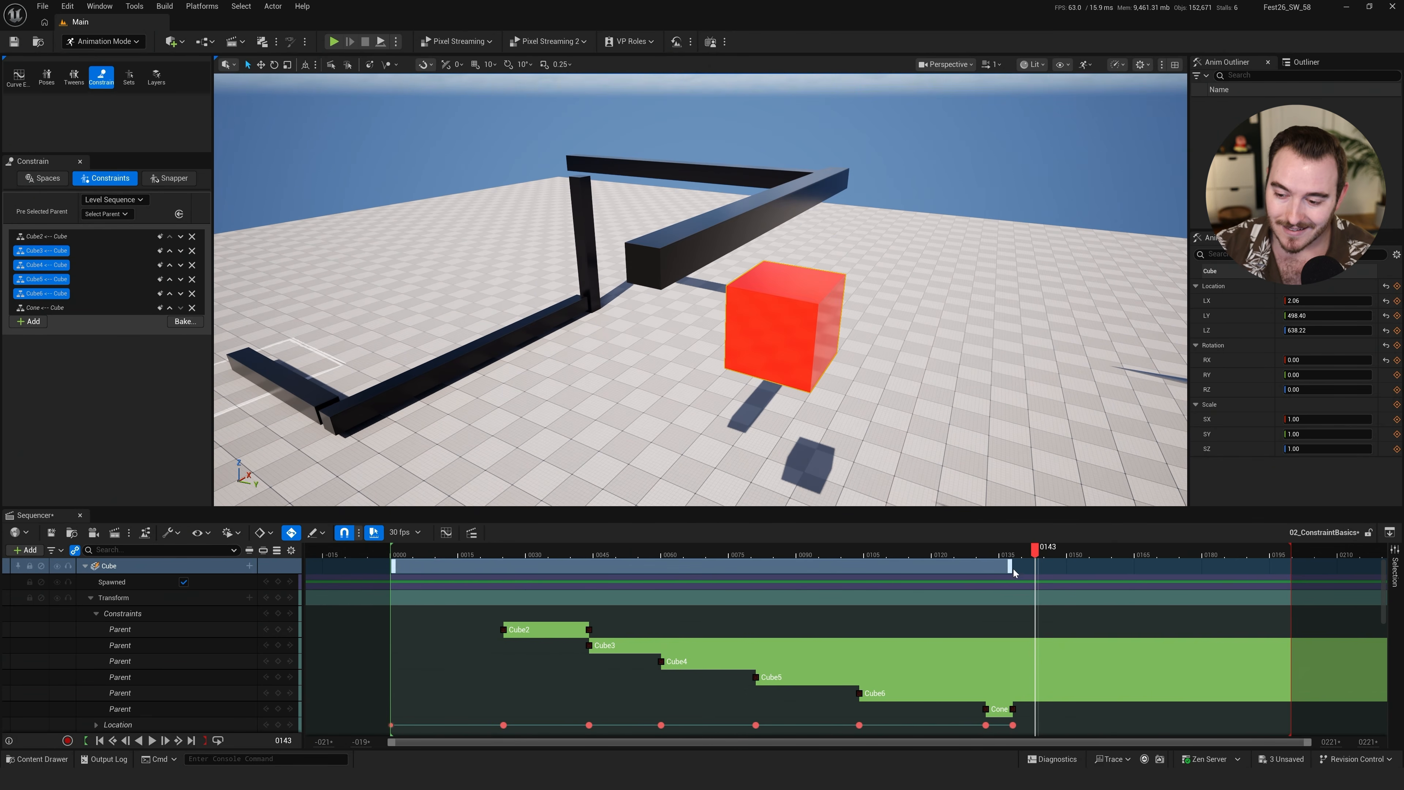
left_click_drag(1006, 558, 1014, 569)
right_click_drag(1050, 699, 1321, 673, "alt")
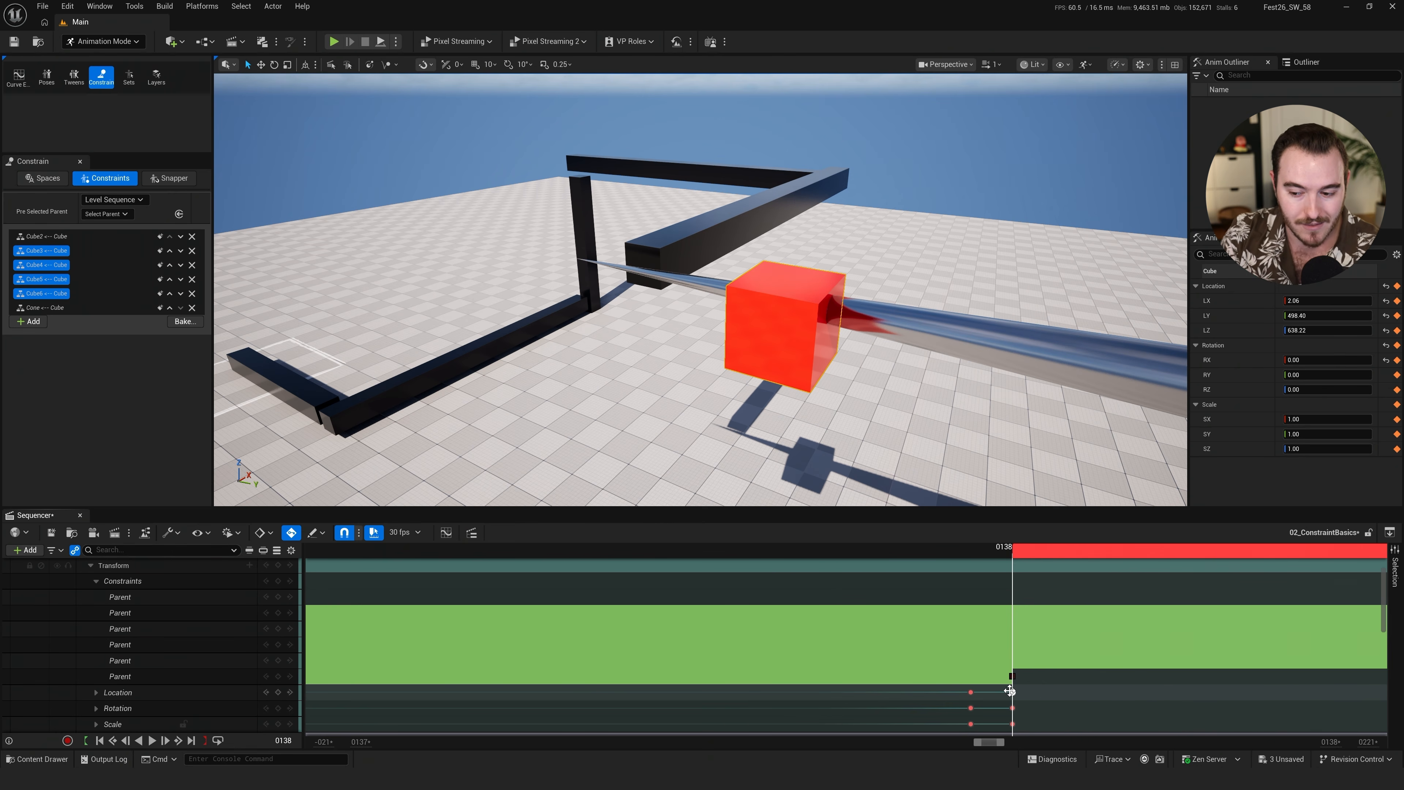
key("f")
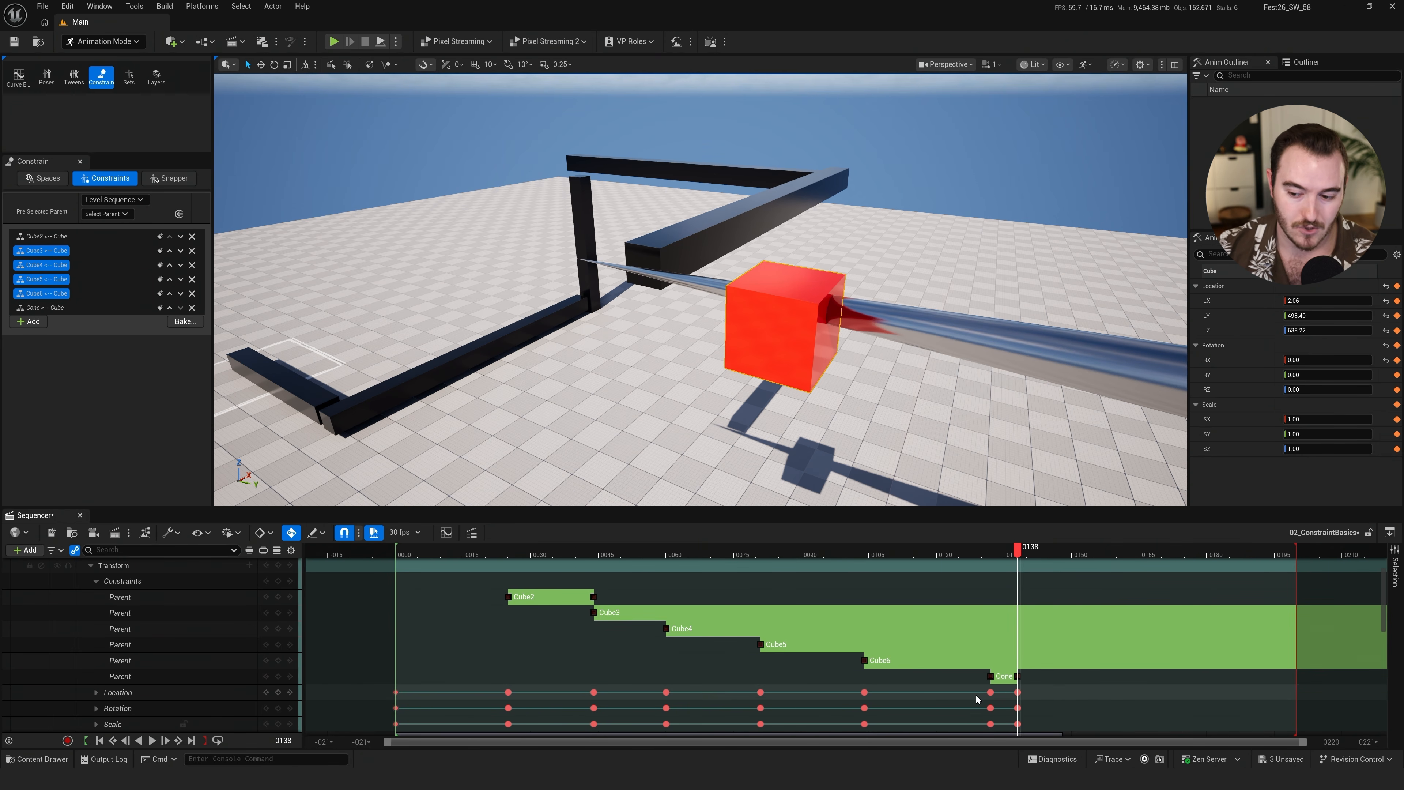
left_click_drag(970, 677, 1003, 735)
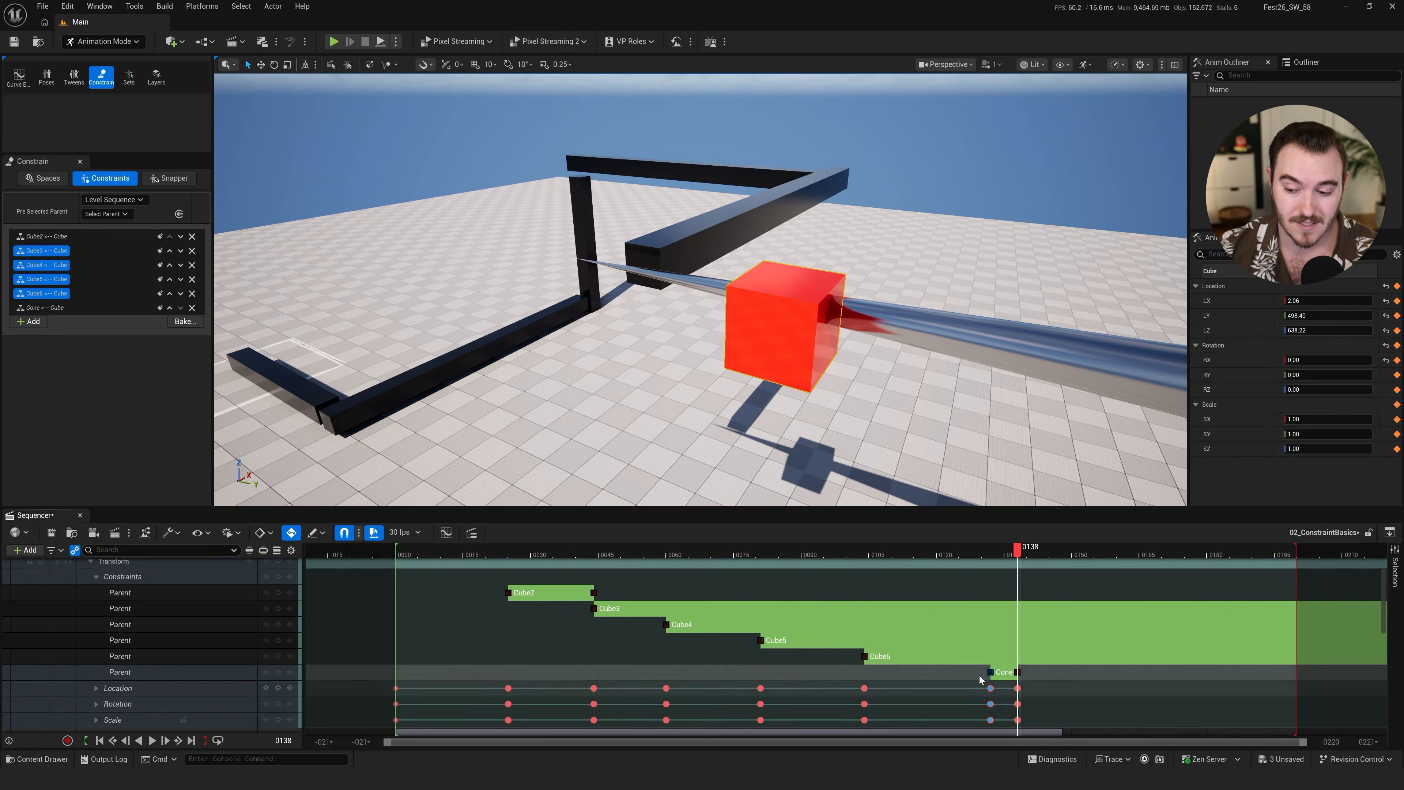
left_click(970, 673)
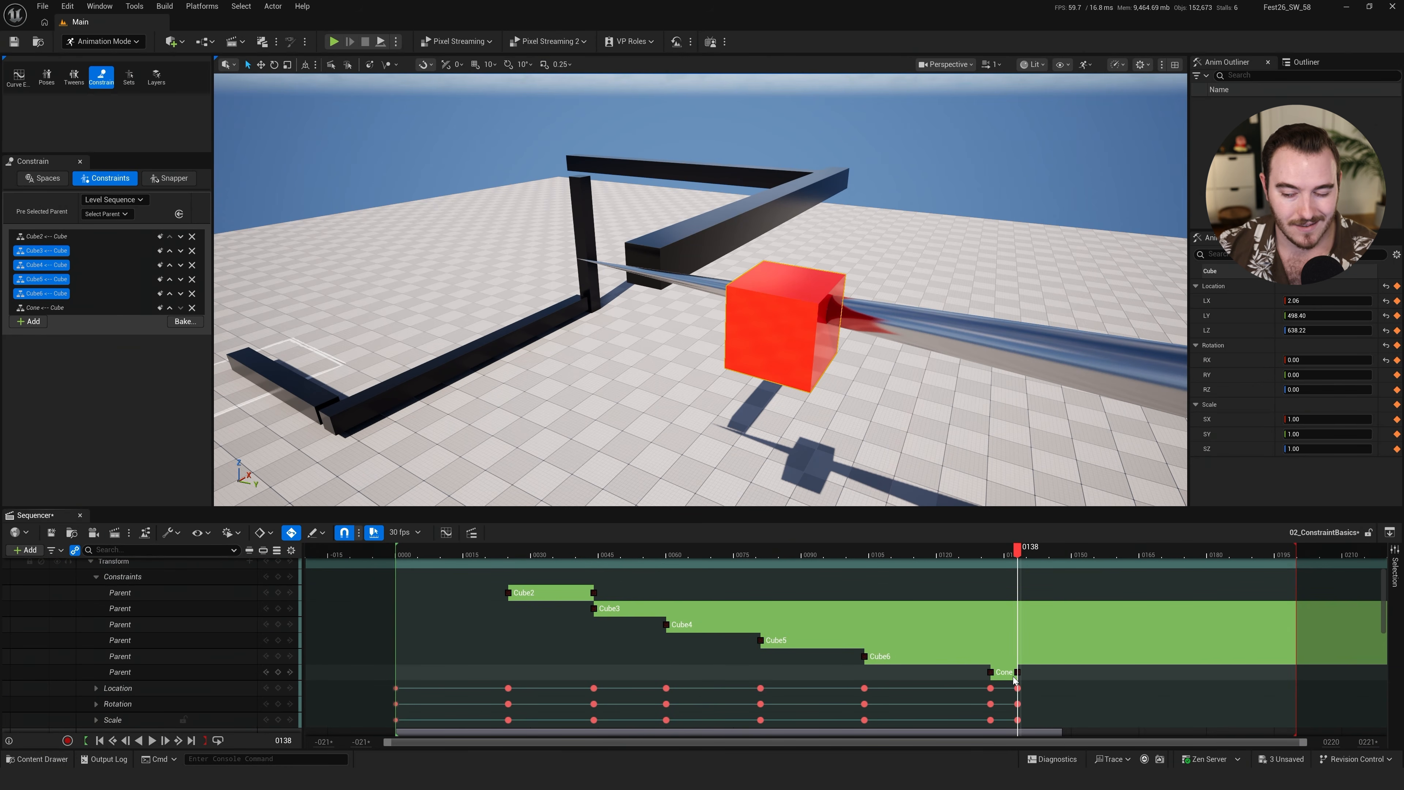
Try moving the start key of the red cube's Cone constraint to frame 115 and check the cube's pose there
left_click_drag(985, 672, 914, 672)
mouse_move(910, 561)
left_mouse_down()
mouse_move(877, 559)
mouse_move(923, 572)
left_mouse_up()
right_click_drag(830, 359, 912, 337)
key("s")
mouse_move(920, 550)
left_mouse_down()
mouse_move(903, 558)
mouse_move(947, 560)
mouse_move(915, 566)
left_mouse_up()
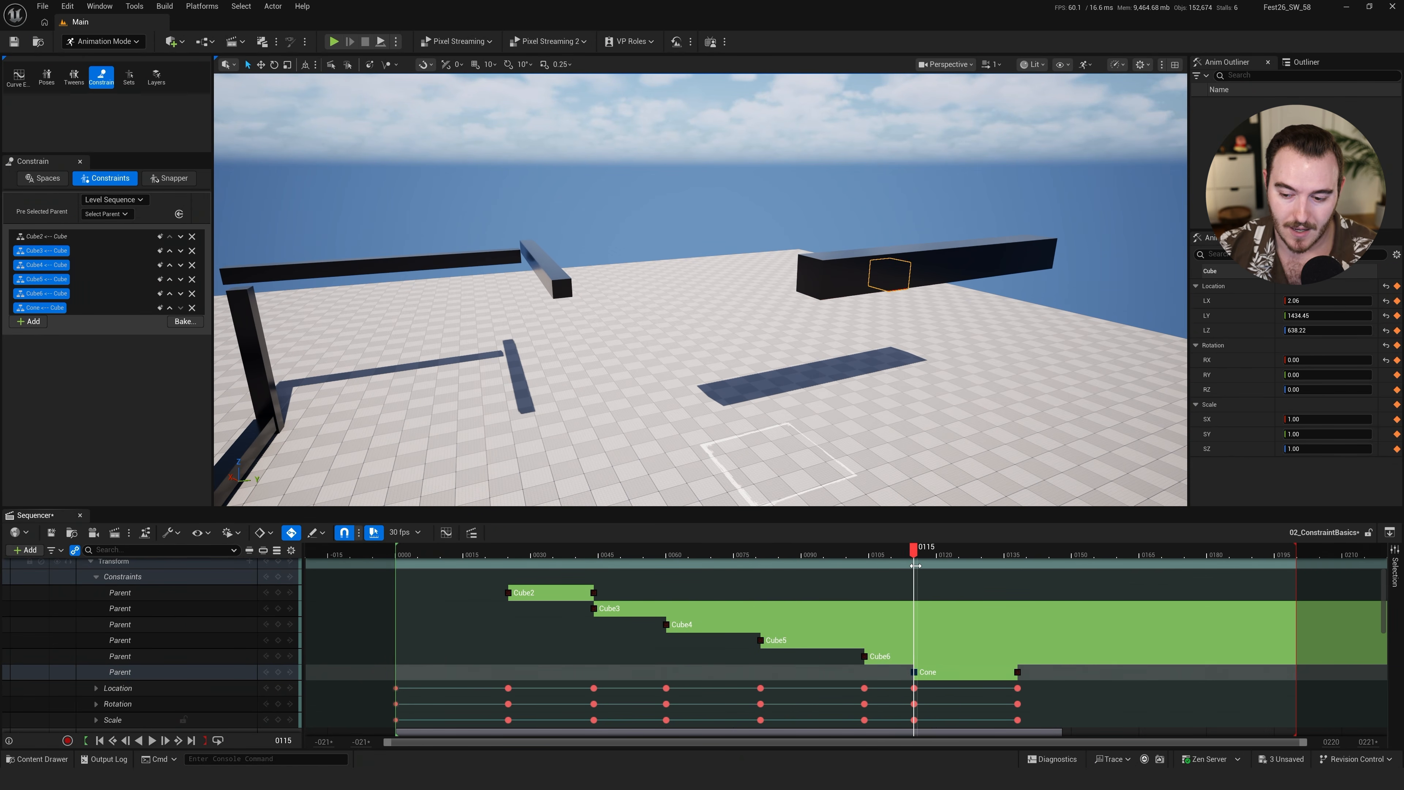
Try moving the Cone constraint's start key to frame 70, and undo both moves of that key
right_click(54, 305)
left_click(140, 523)
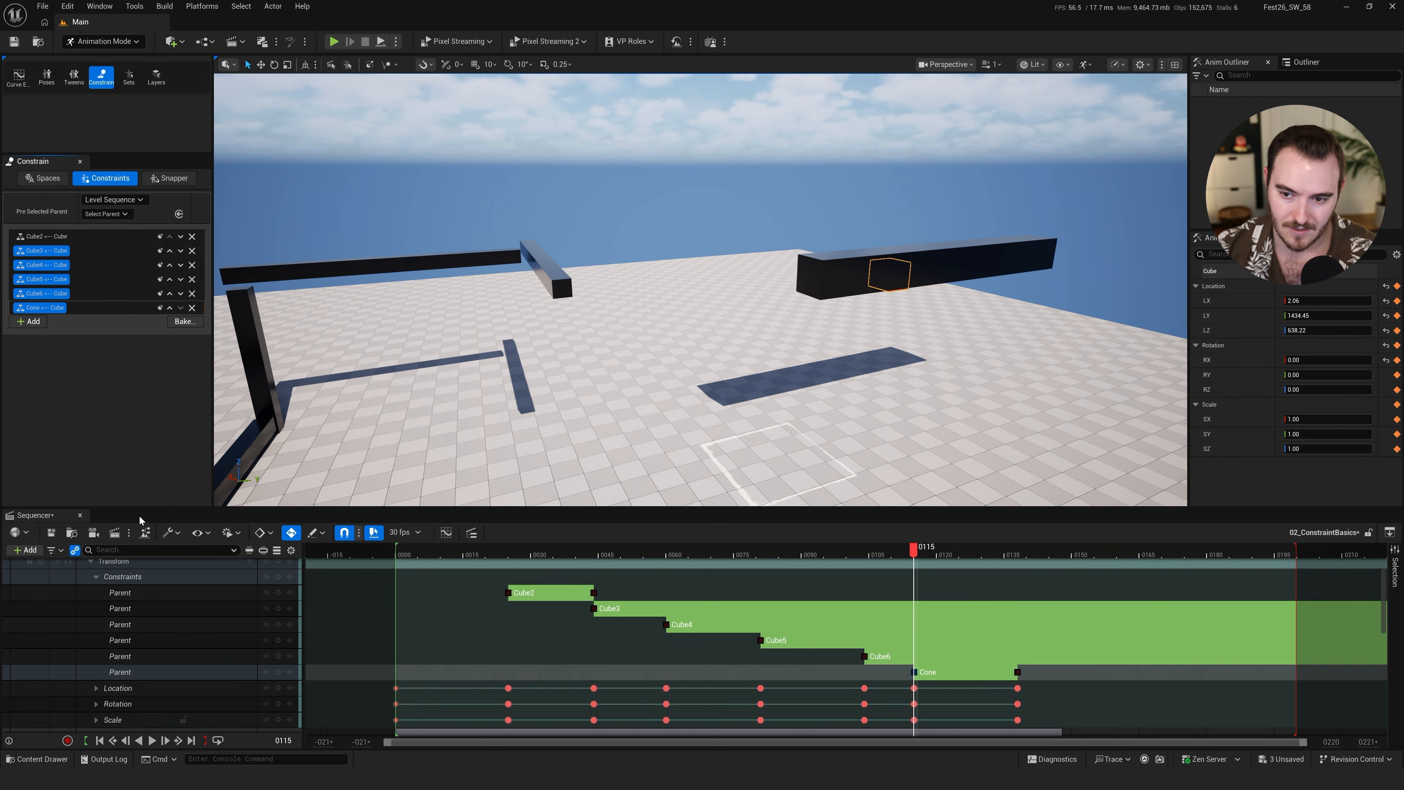
mouse_move(913, 559)
left_mouse_down()
mouse_move(928, 560)
mouse_move(894, 573)
mouse_move(935, 573)
left_mouse_up()
left_click_drag(914, 670, 713, 673)
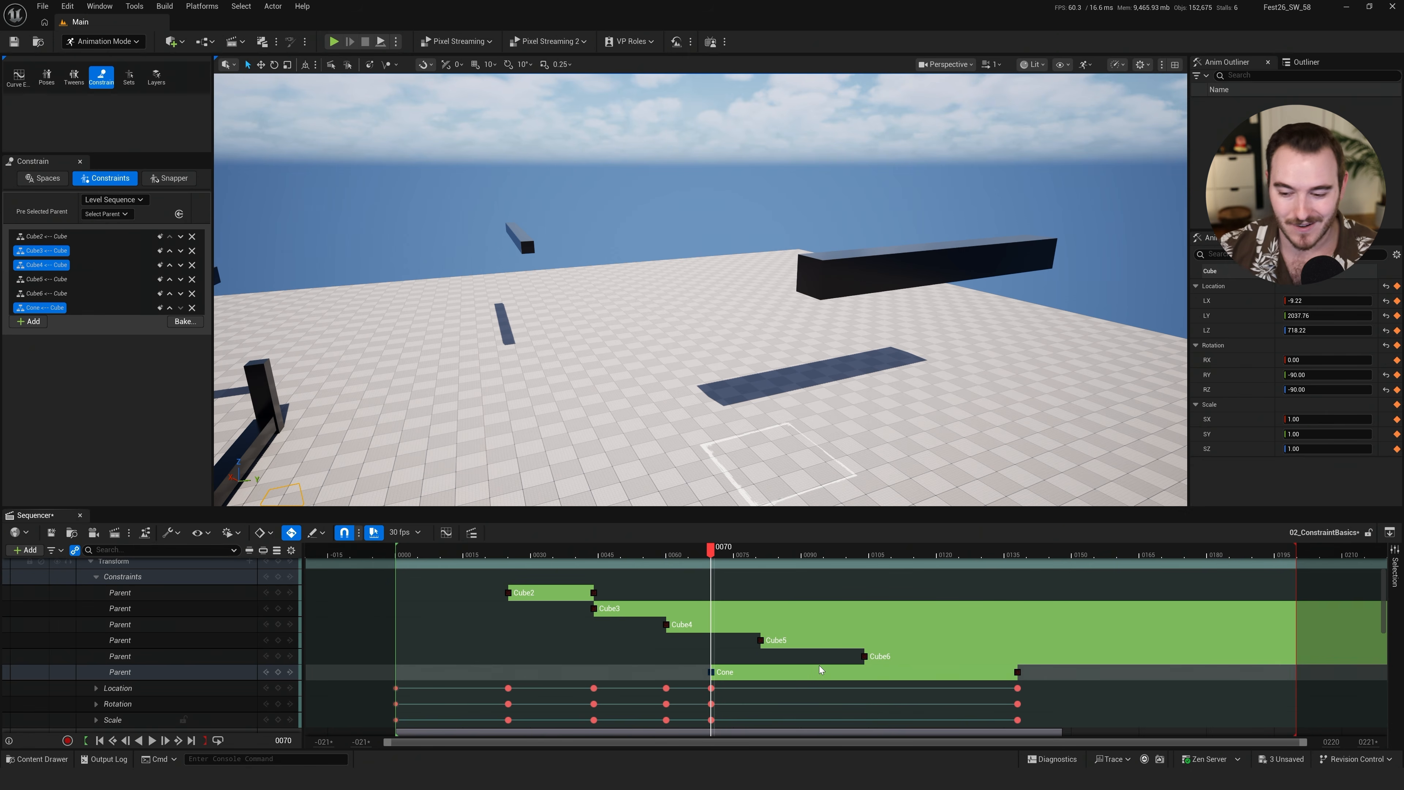
key("ctrl+z")
key("ctrl+z")
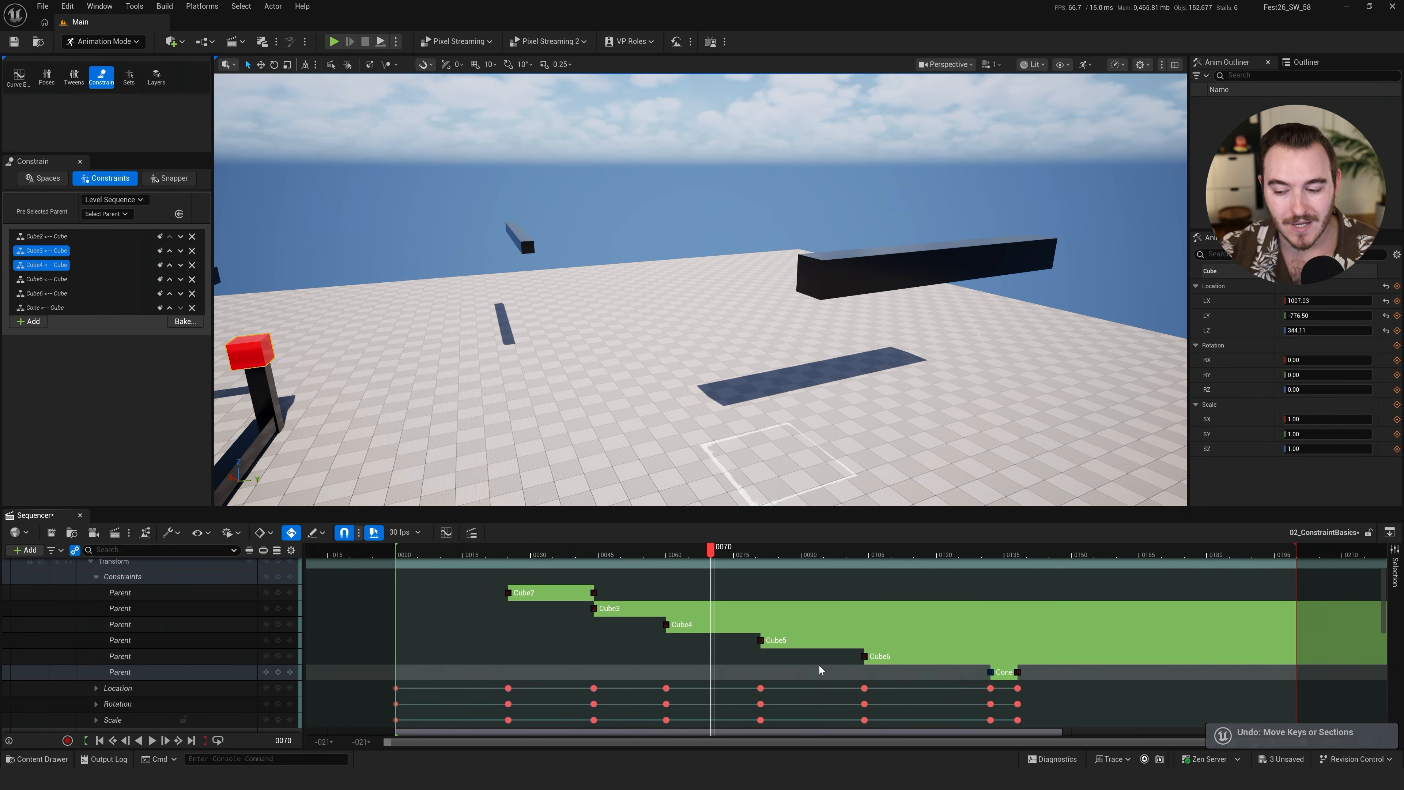
Undo the earlier edits back to before the Cone parent constraint was added to the red cube
key("ctrl+z")
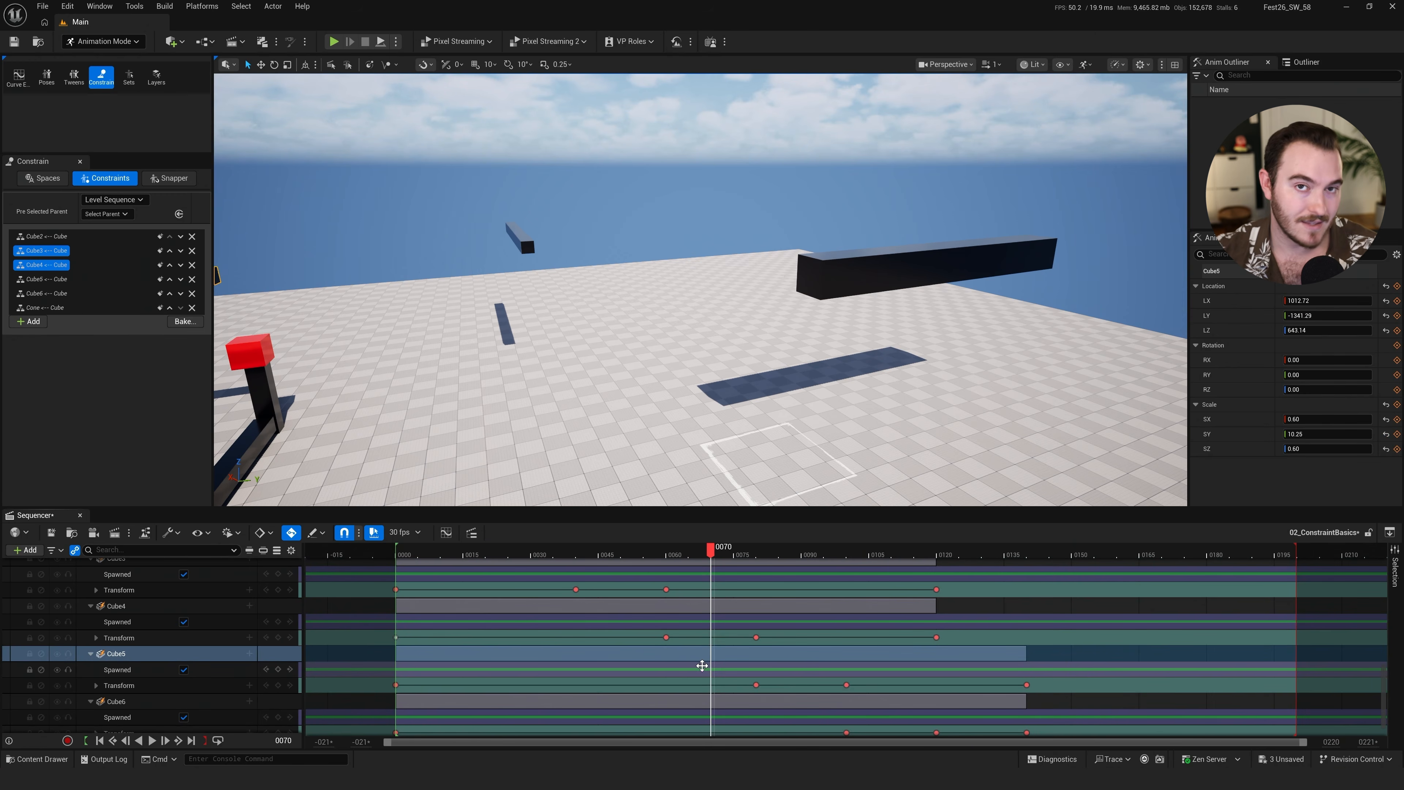
key("ctrl+z")
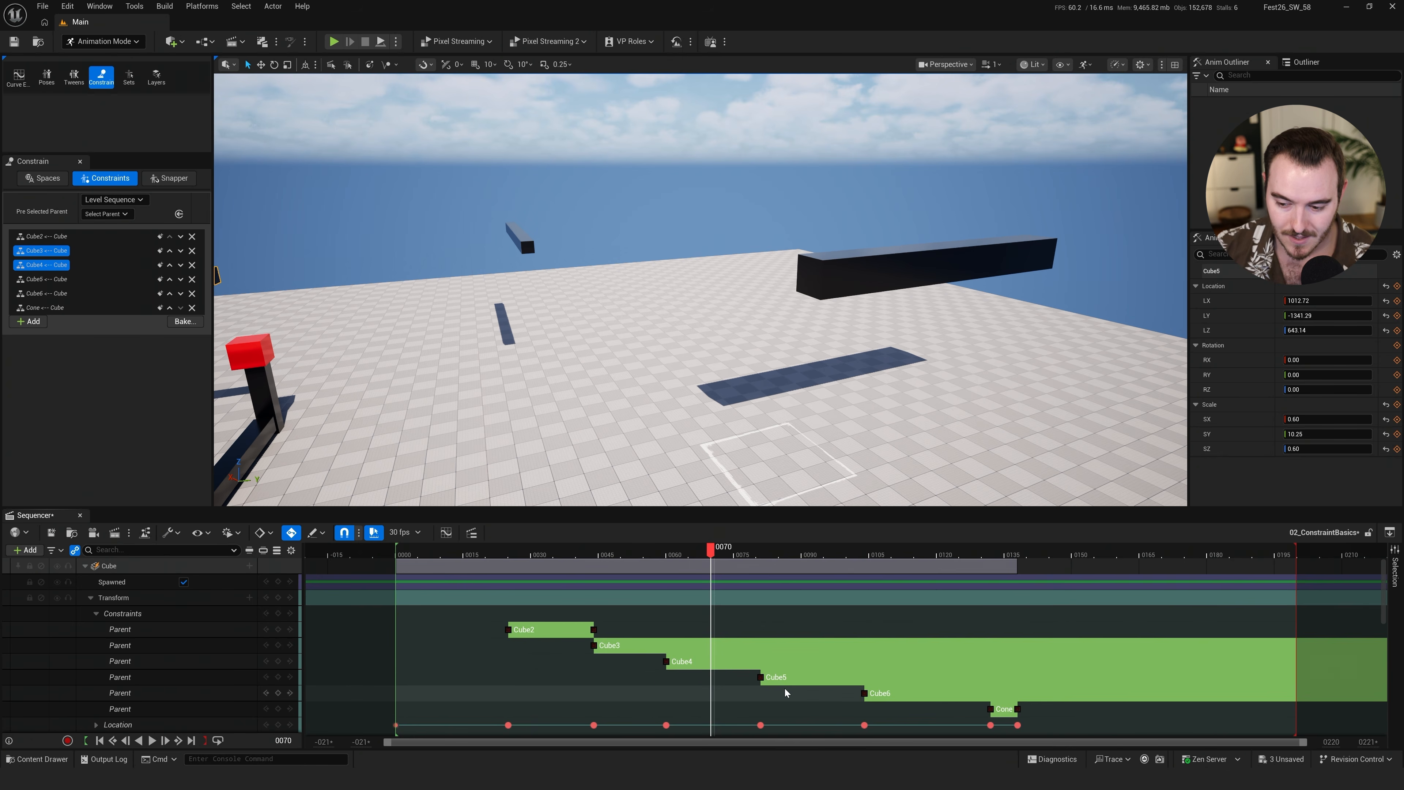
key("ctrl+z")
key("ctrl+z")
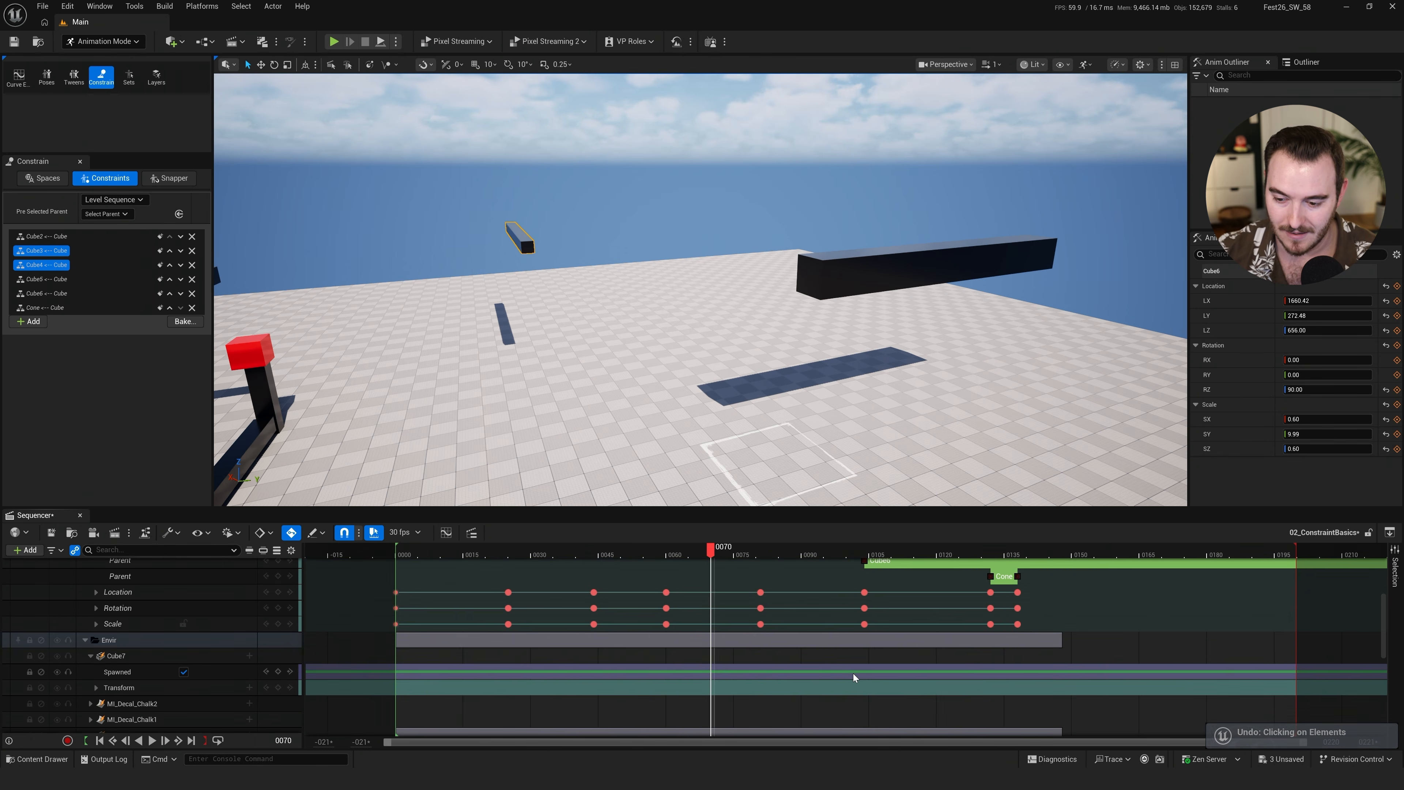
key("ctrl+z")
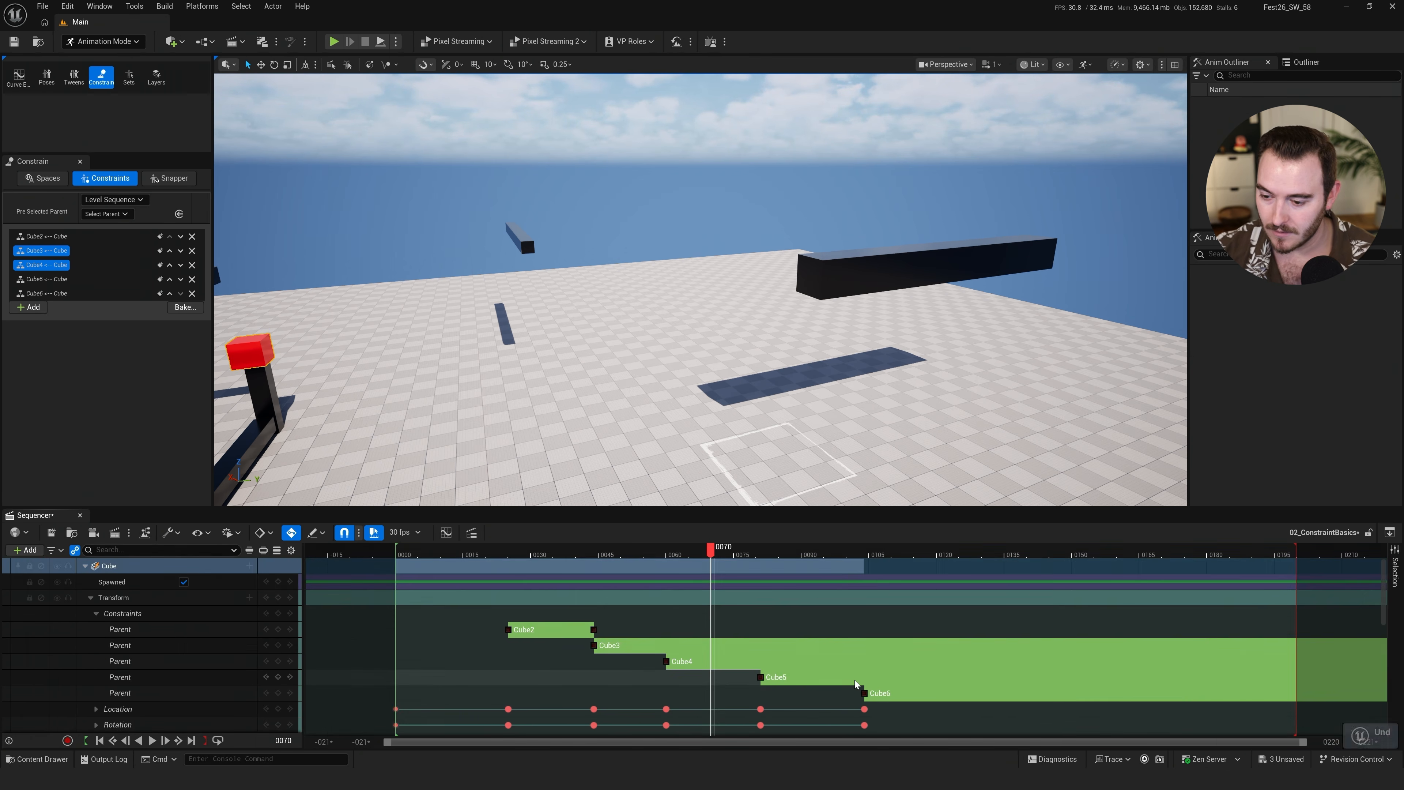
Open the 02_ConstraintBasics_Done level sequence from the 02_Finished folder and expand the Cube's transform constraints
key("ctrl+space")
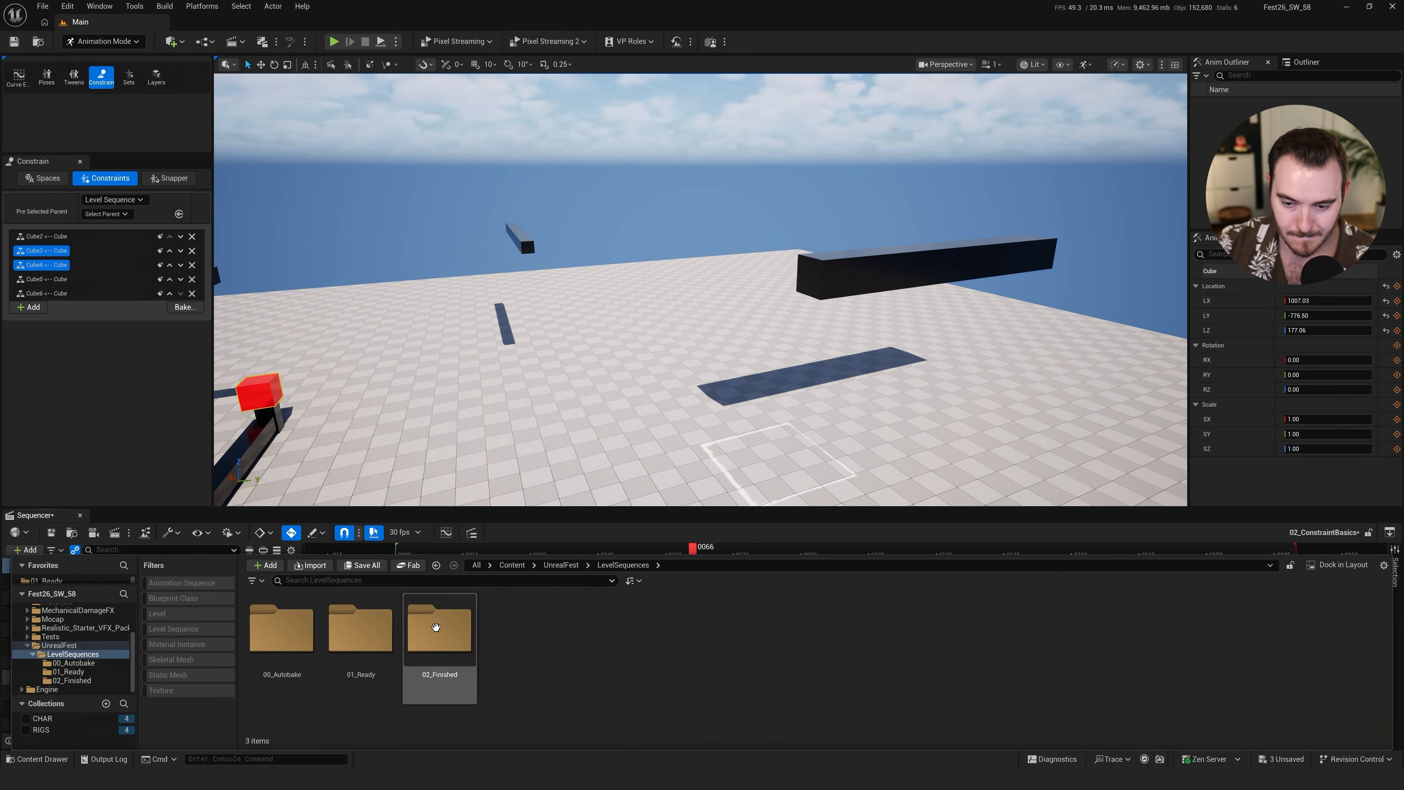
double_click(437, 627)
double_click(518, 630)
right_click_drag(779, 380, 707, 381)
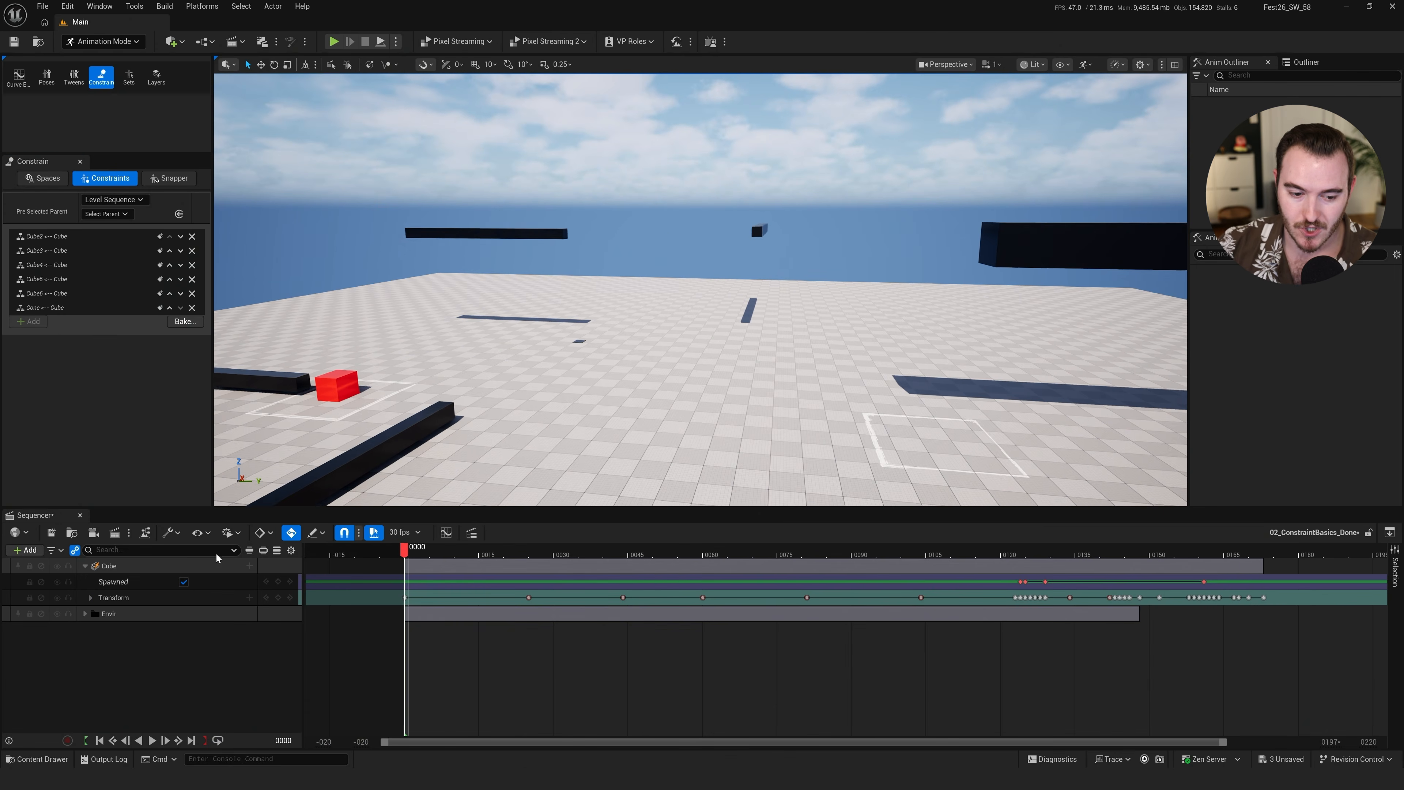
left_click(91, 598)
left_click(96, 613)
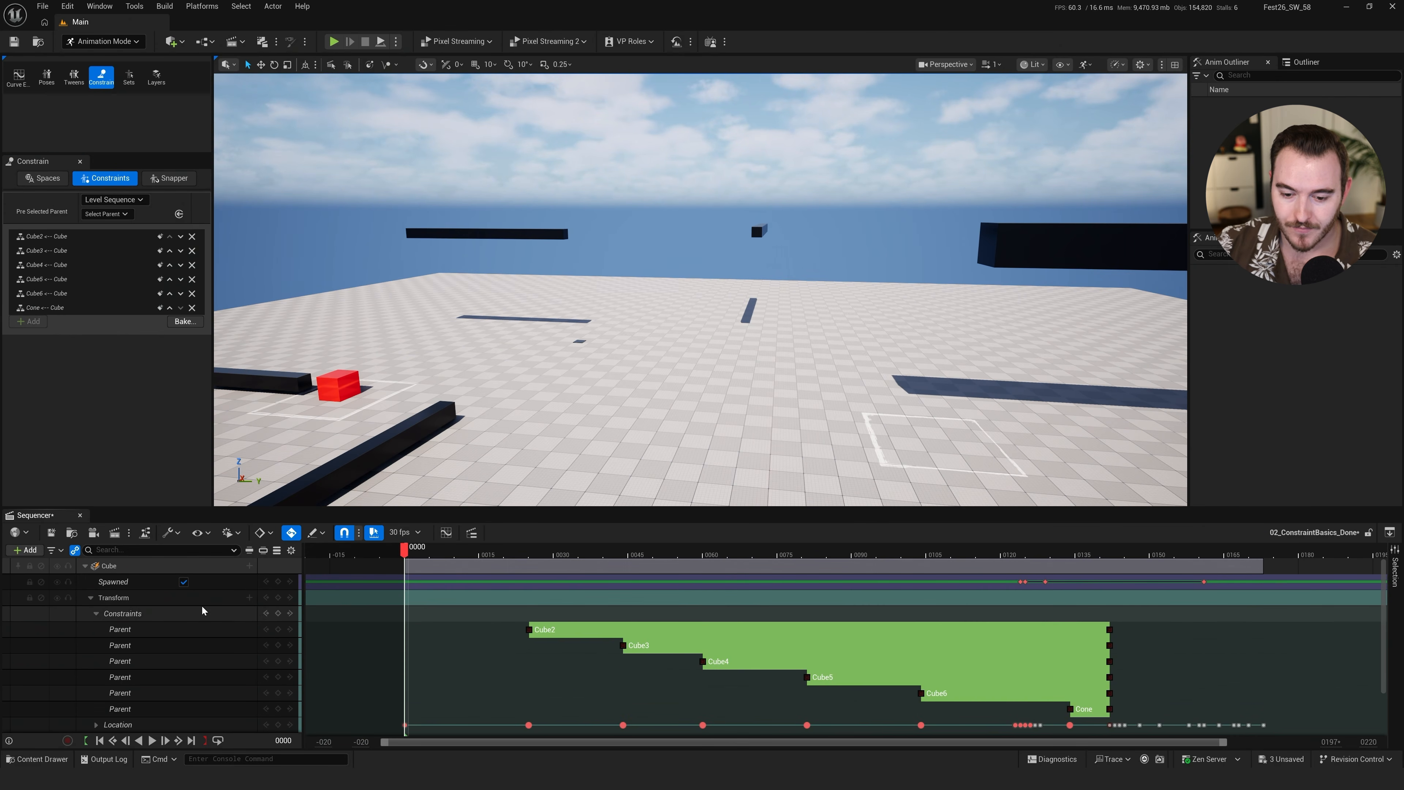
Play the finished animation to frame 160 while following the red cube along the black bars
key("space")
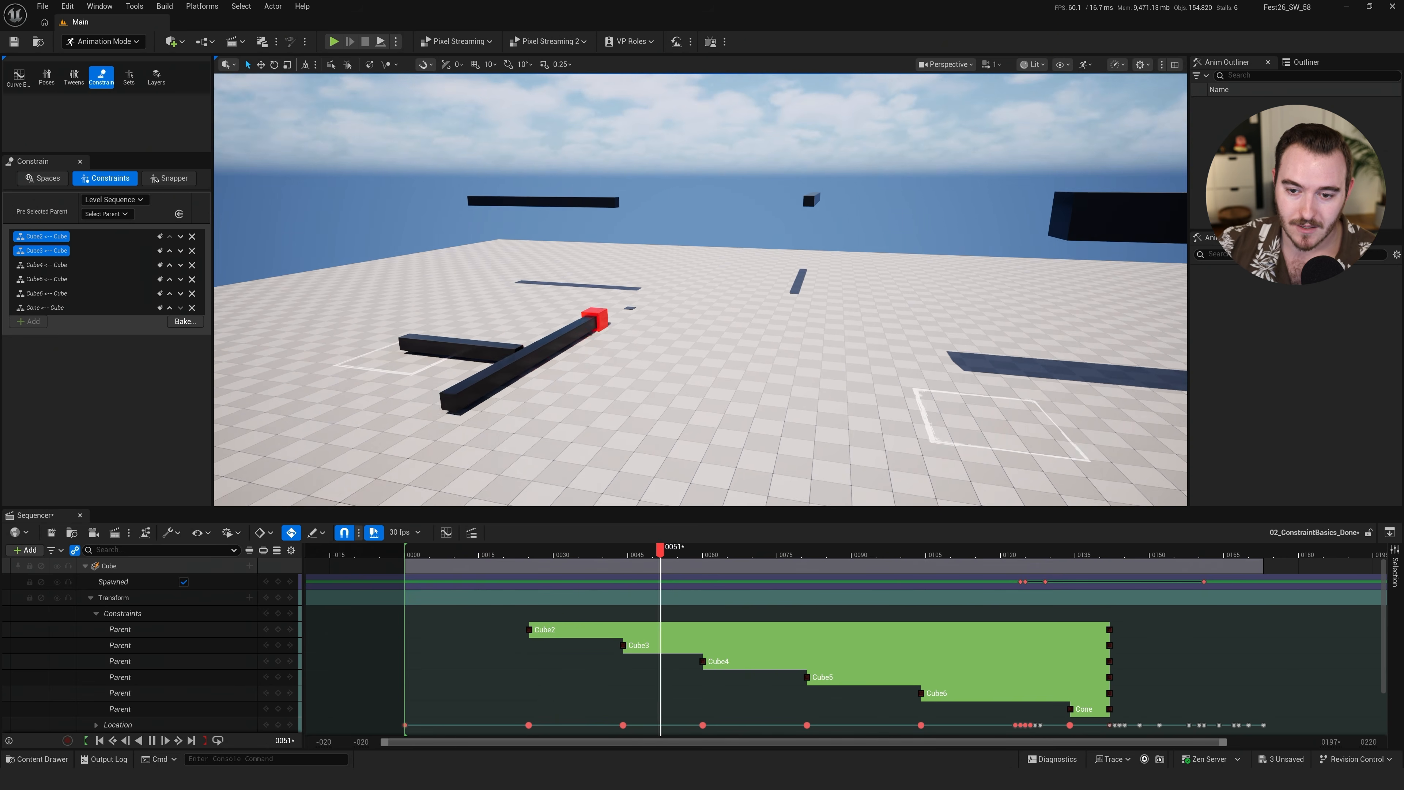
right_click_drag(774, 387, 821, 325)
key("w")
key("space")
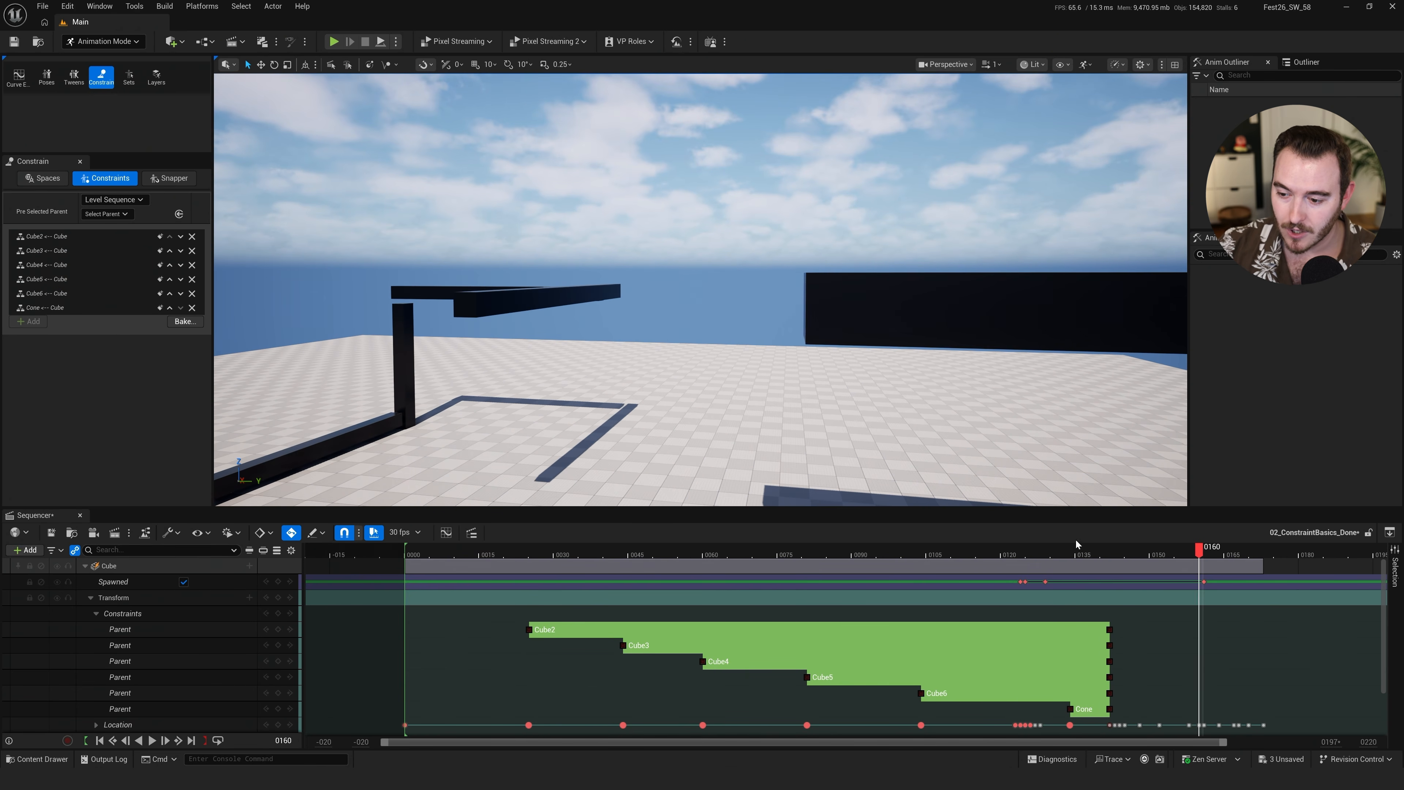
Scrub from frame 118 to frame 131 to examine the red cube's transfer from the bars to the cone
left_click_drag(1072, 557, 990, 555)
right_click_drag(710, 358, 691, 332)
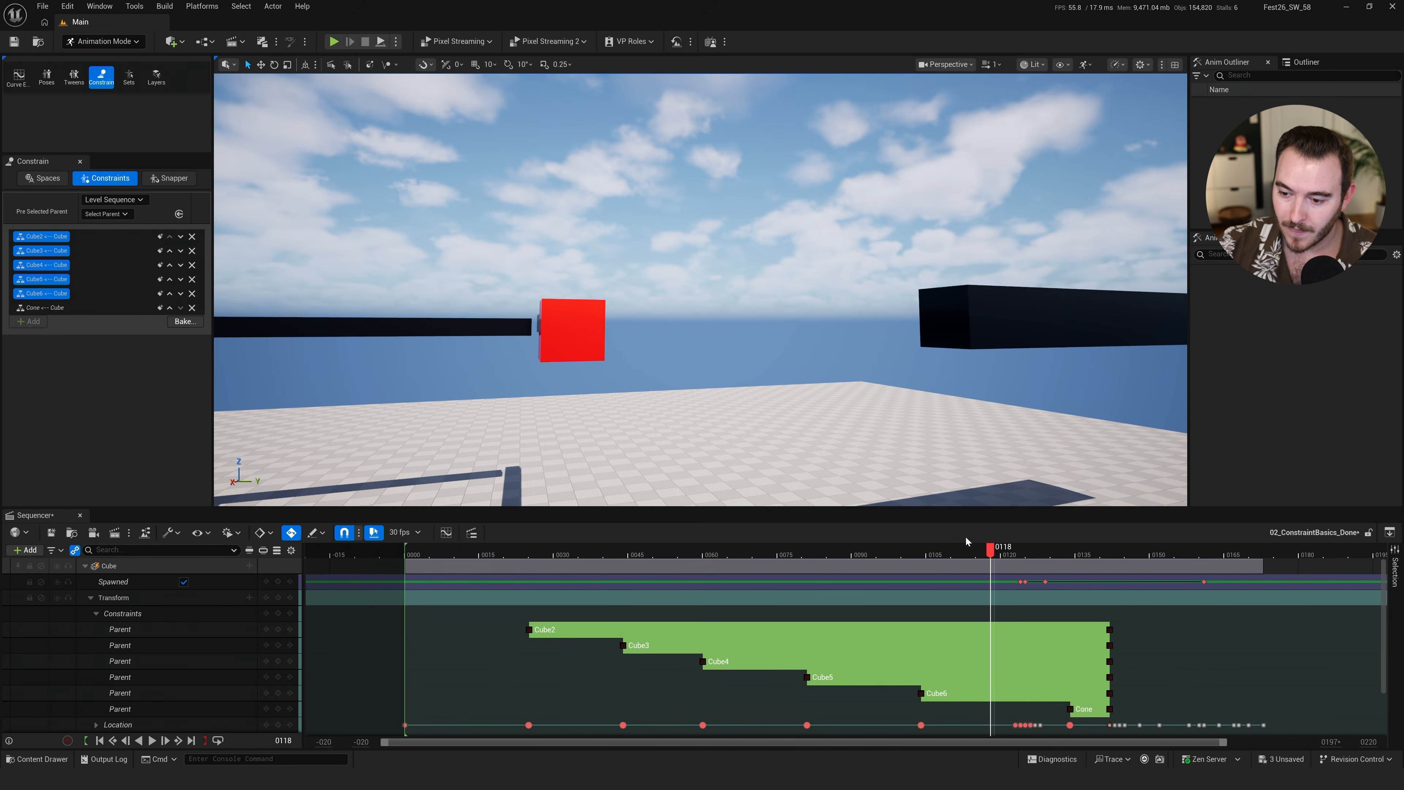
left_click_drag(989, 551, 1055, 545)
right_click_drag(895, 410, 841, 401)
key("s")
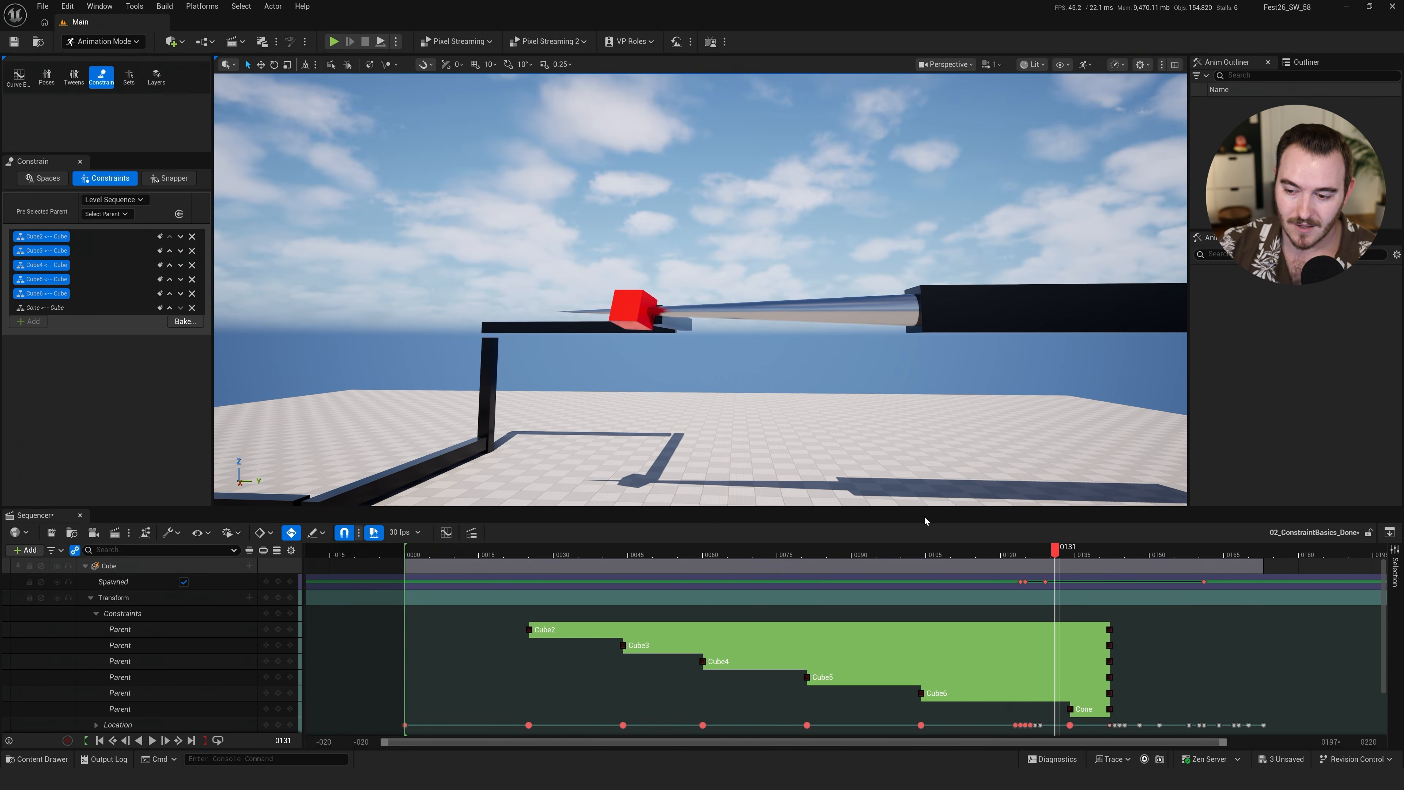
Select the Cube and display its location and rotation curves in the curve editor
left_click(110, 565)
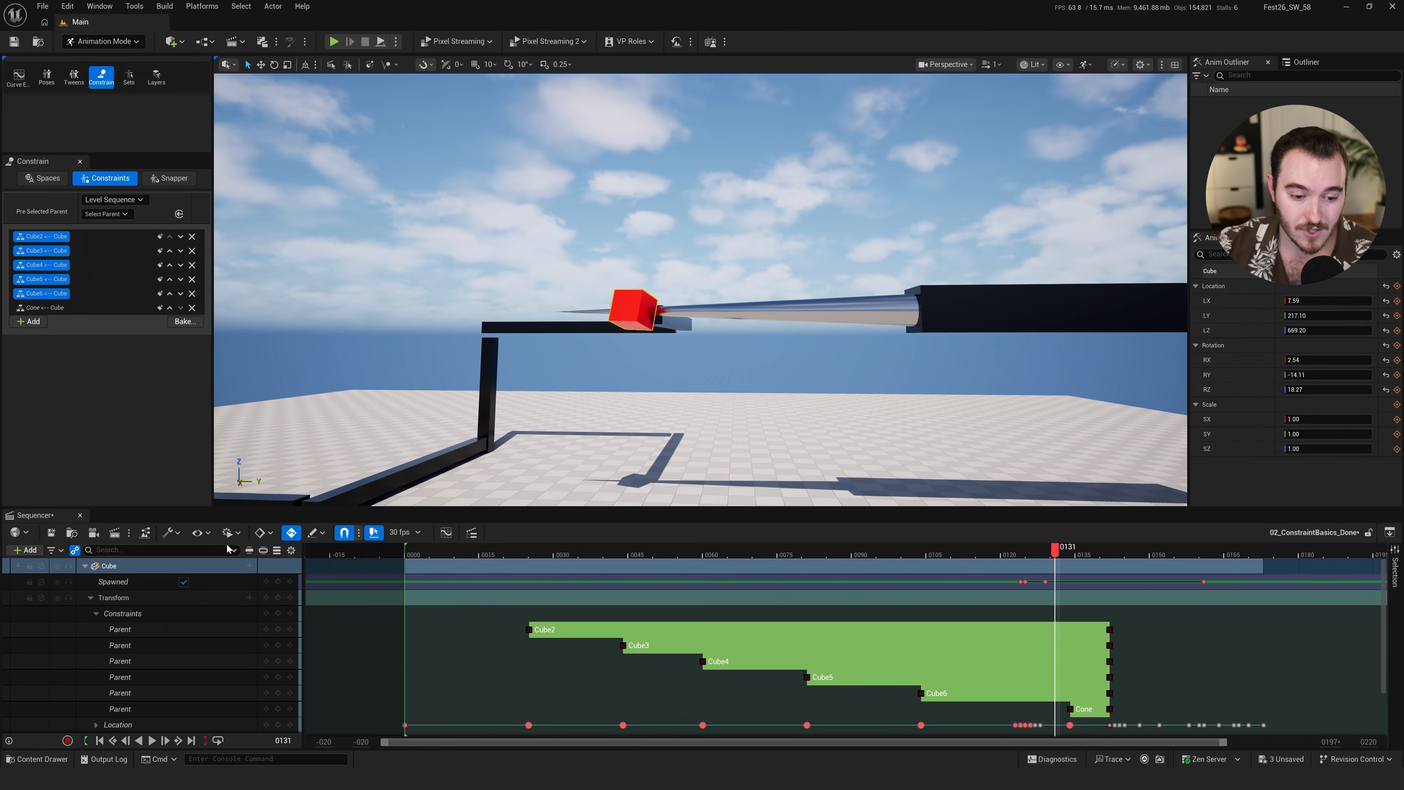
scroll(111, 635, "down", 3)
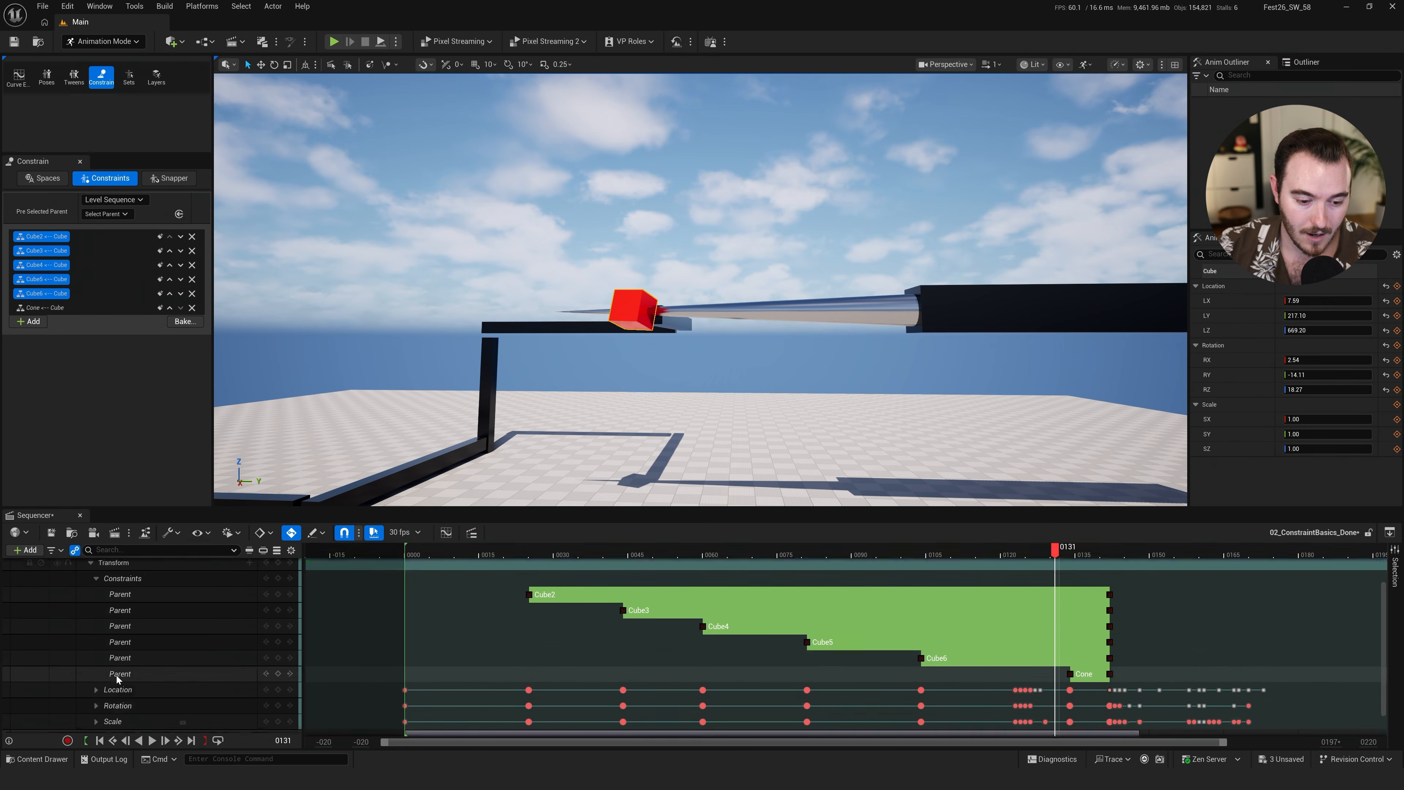
left_click(446, 533)
mouse_move(1240, 304)
left_mouse_down()
mouse_move(1228, 388)
mouse_move(1227, 302)
left_mouse_up()
left_click(1228, 391)
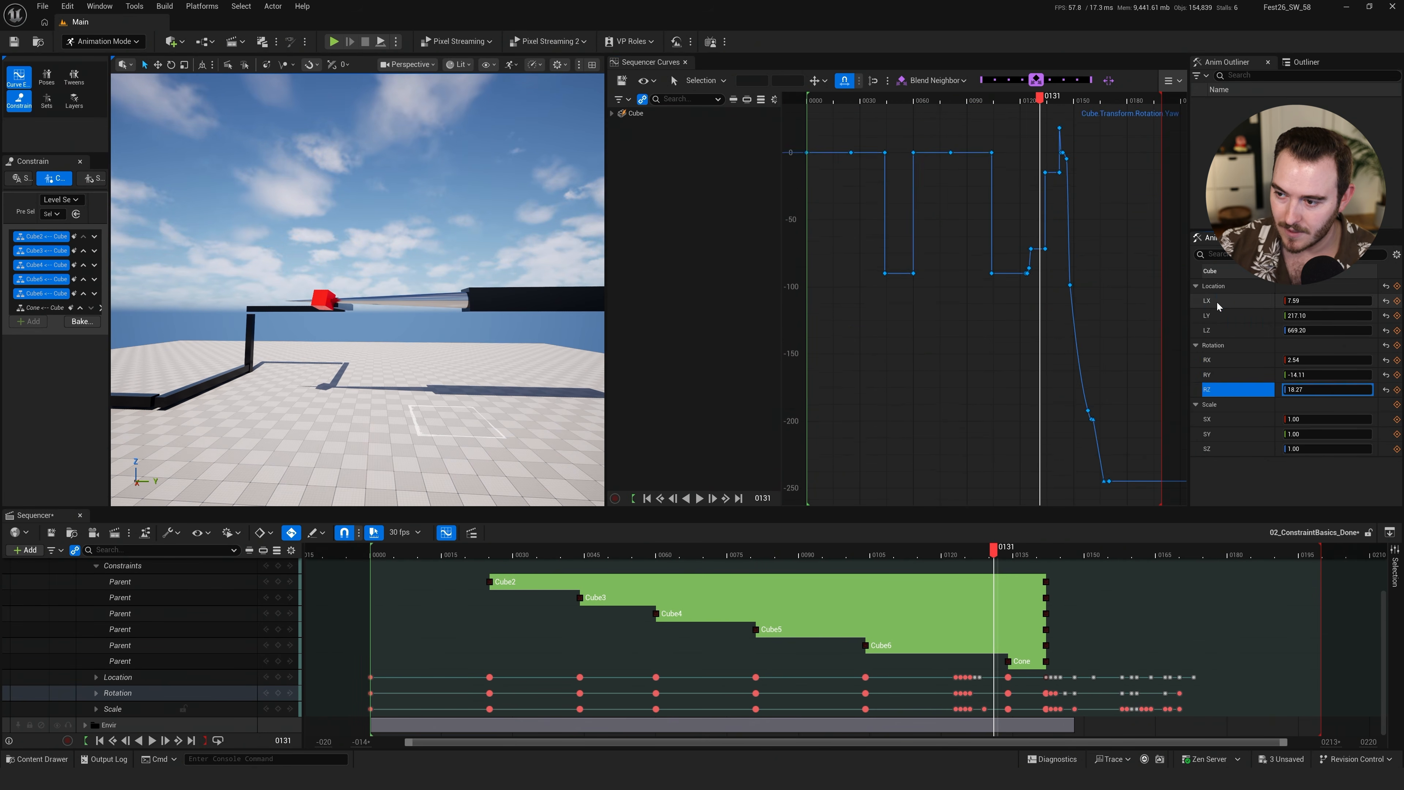
left_click(1216, 302, "shift")
Examine the cube's location and rotation keys and its pose at frame 128 up close
right_click_drag(1050, 260, 1343, 254, "alt")
right_click_drag(857, 290, 970, 177, "alt")
left_click_drag(893, 100, 976, 100)
key("w")
right_click_drag(362, 293, 420, 297)
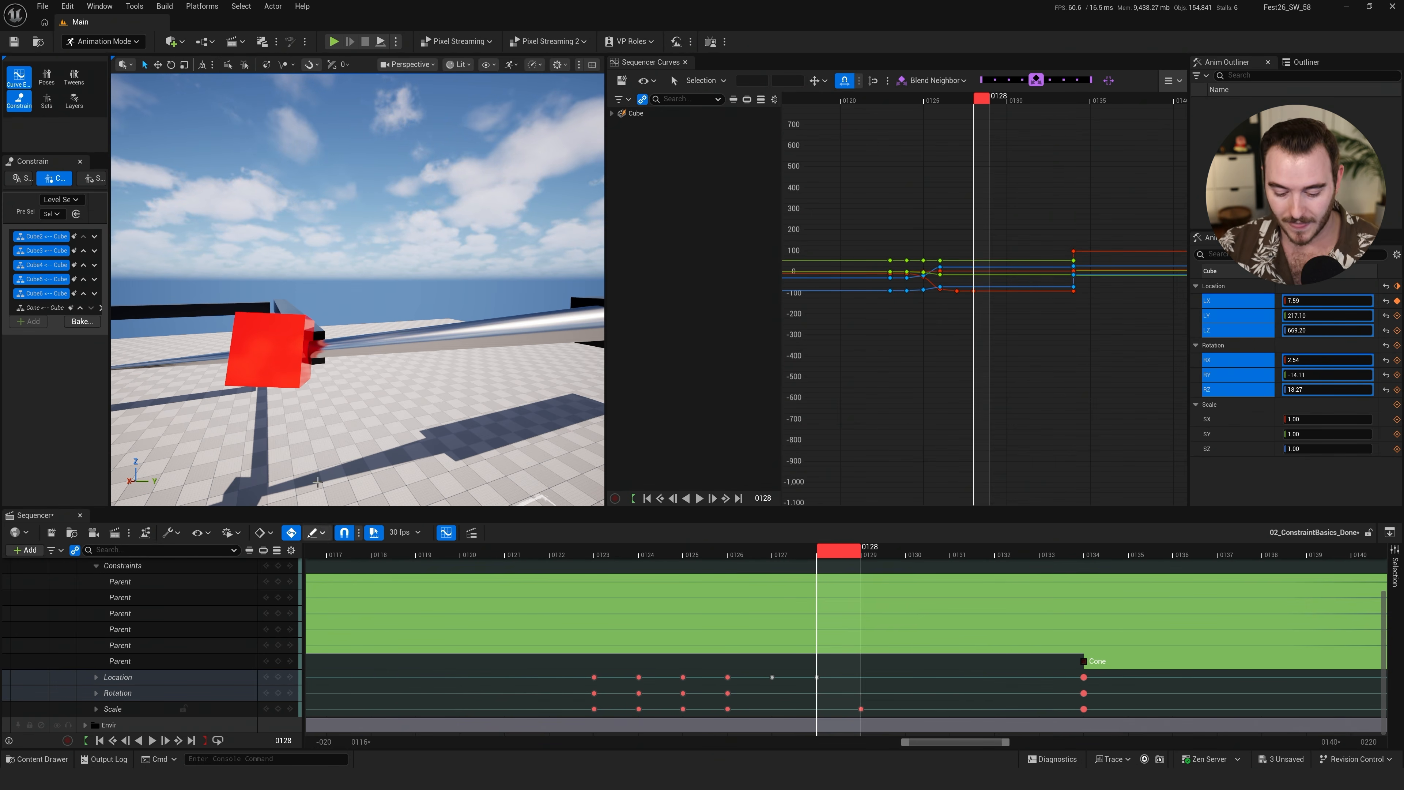
Play and scrub the red cube's retraction with the cone and its release up to frame 148
right_click_drag(344, 401, 304, 412)
key("s")
key("space")
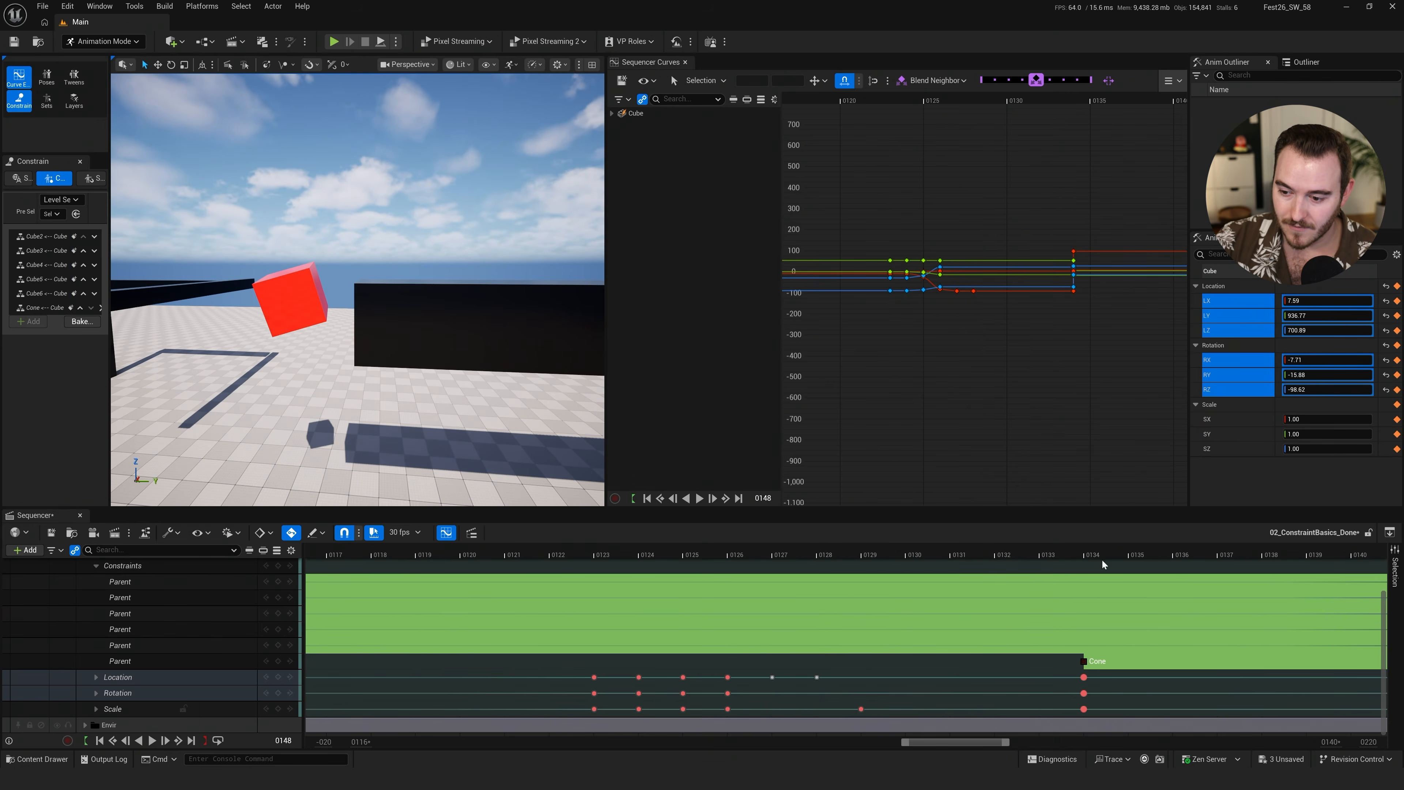
left_click_drag(1004, 555, 1093, 559)
right_click_drag(503, 338, 544, 346)
key("s")
key("space")
key("space")
key("w")
right_click_drag(865, 657, 830, 659)
scroll(840, 661, "down", 12, "ctrl")
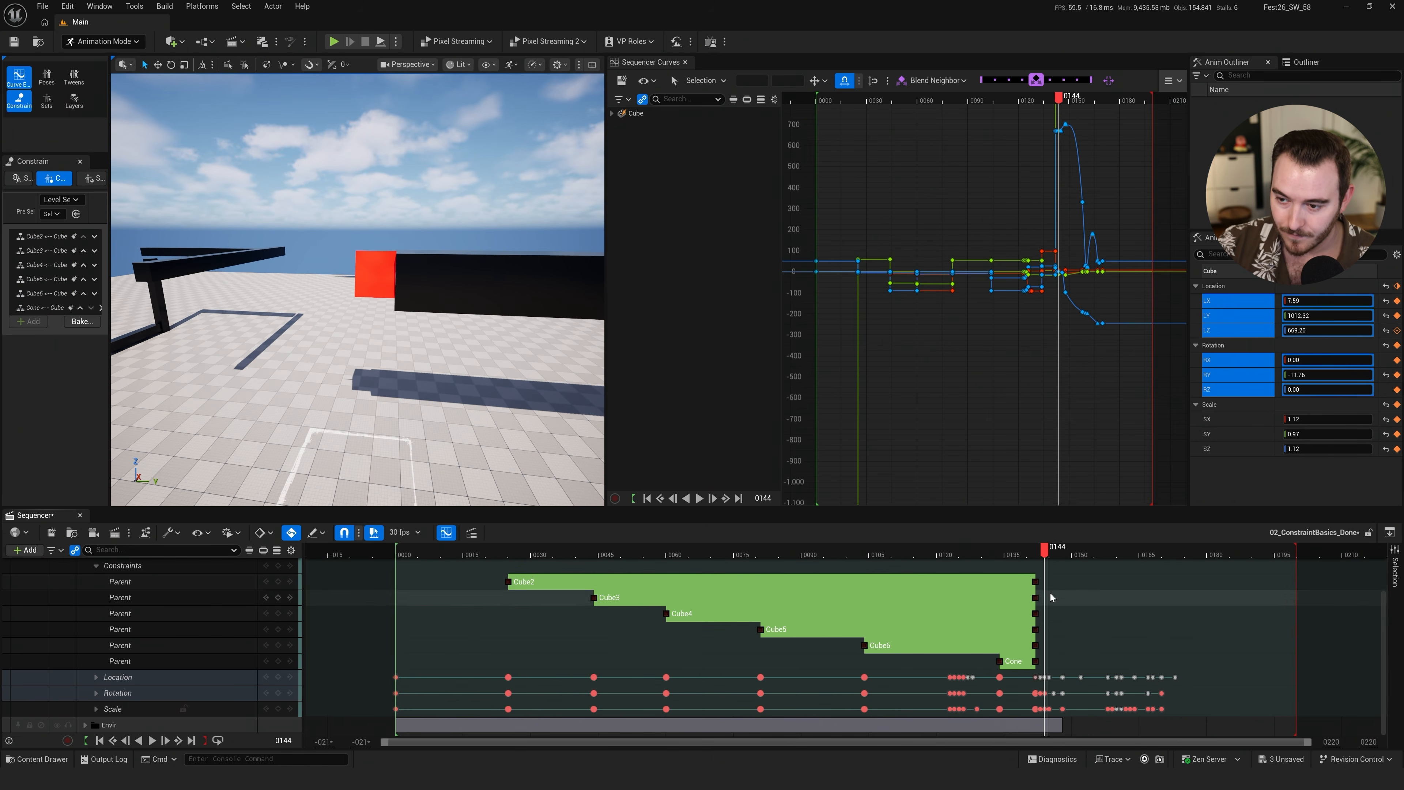
Inspect the cube's keys and curves around frame 143, just after all its parent constraints end
right_click_drag(1072, 331, 990, 347)
scroll(774, 630, "up", 7, "ctrl")
right_click_drag(763, 618, 813, 620)
scroll(813, 620, "up", 7, "ctrl")
scroll(789, 620, "down", 5, "ctrl")
left_click_drag(667, 560, 741, 571)
Replay the whole finished sequence to frame 180 to review the cube's handoffs, fall and landing
key("space")
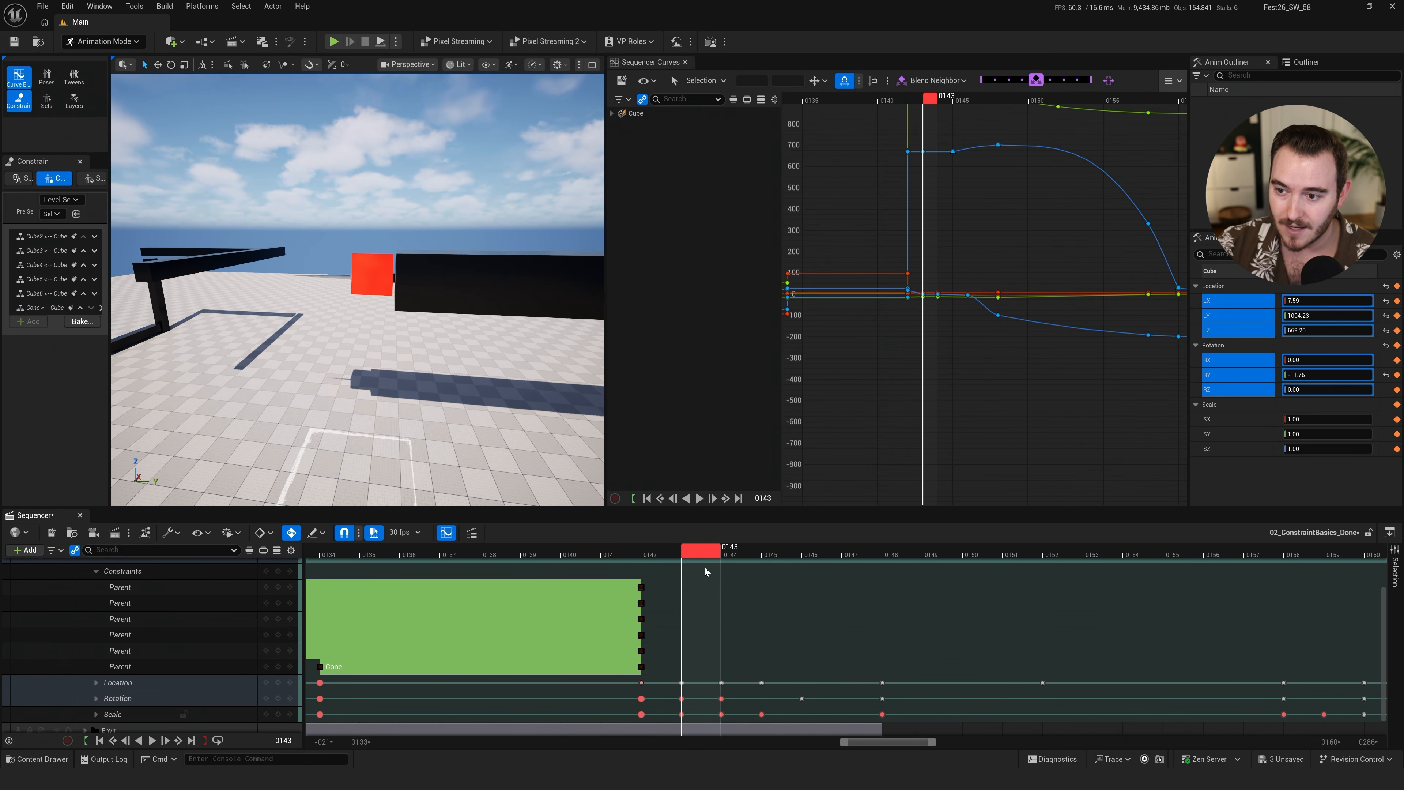
left_click_drag(531, 357, 518, 331, "alt")
scroll(1025, 330, "down", 8)
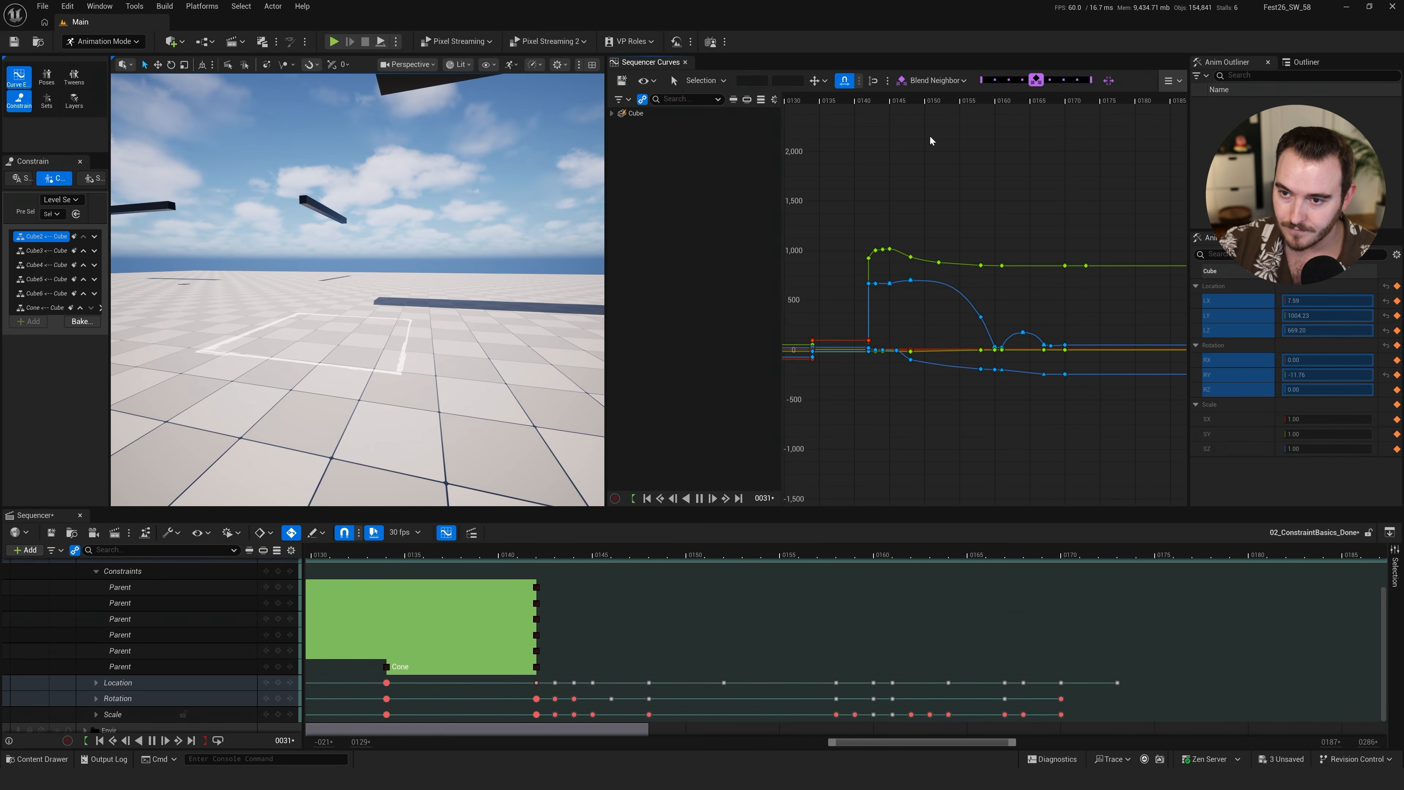
left_click(811, 104)
left_click_drag(381, 249, 377, 237, "alt")
key("space")
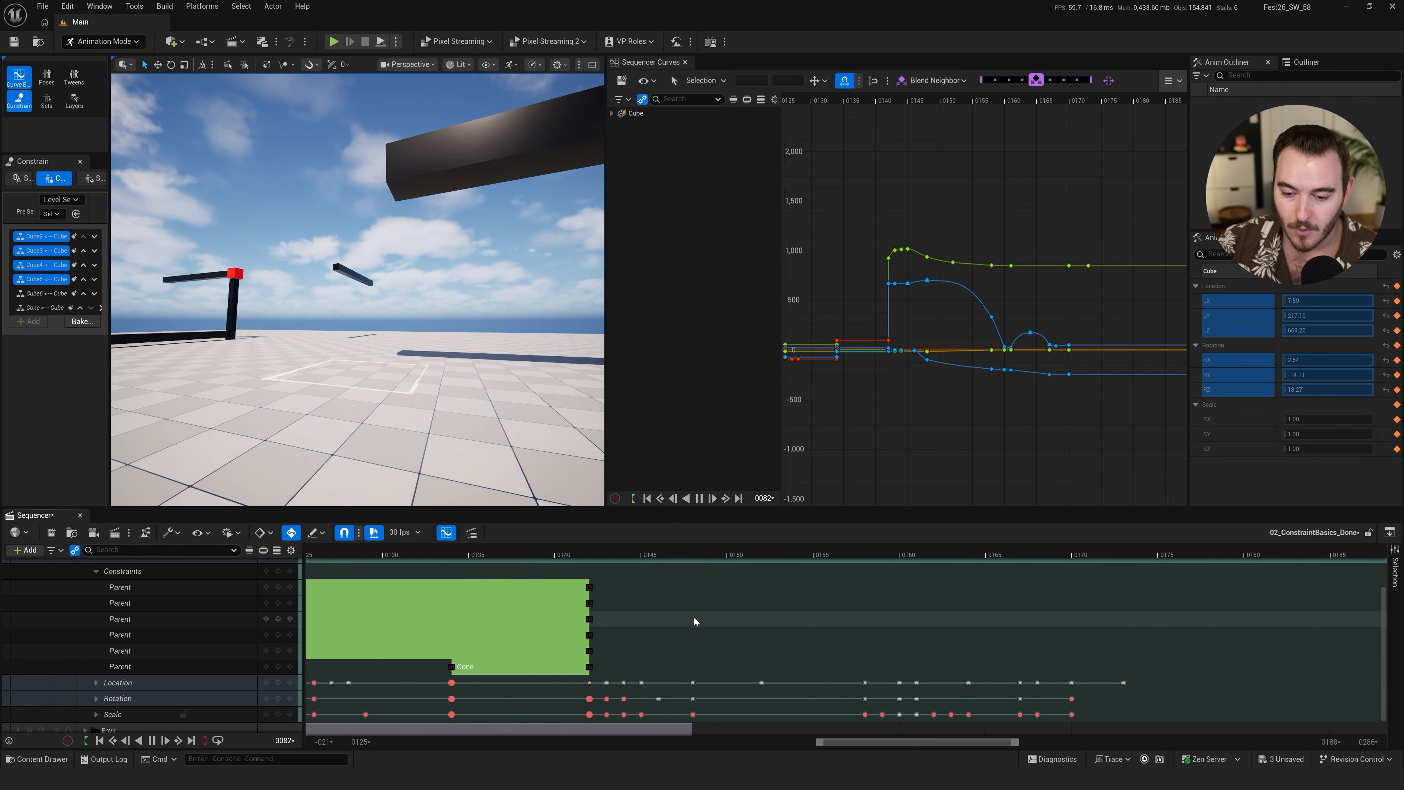
key("f")
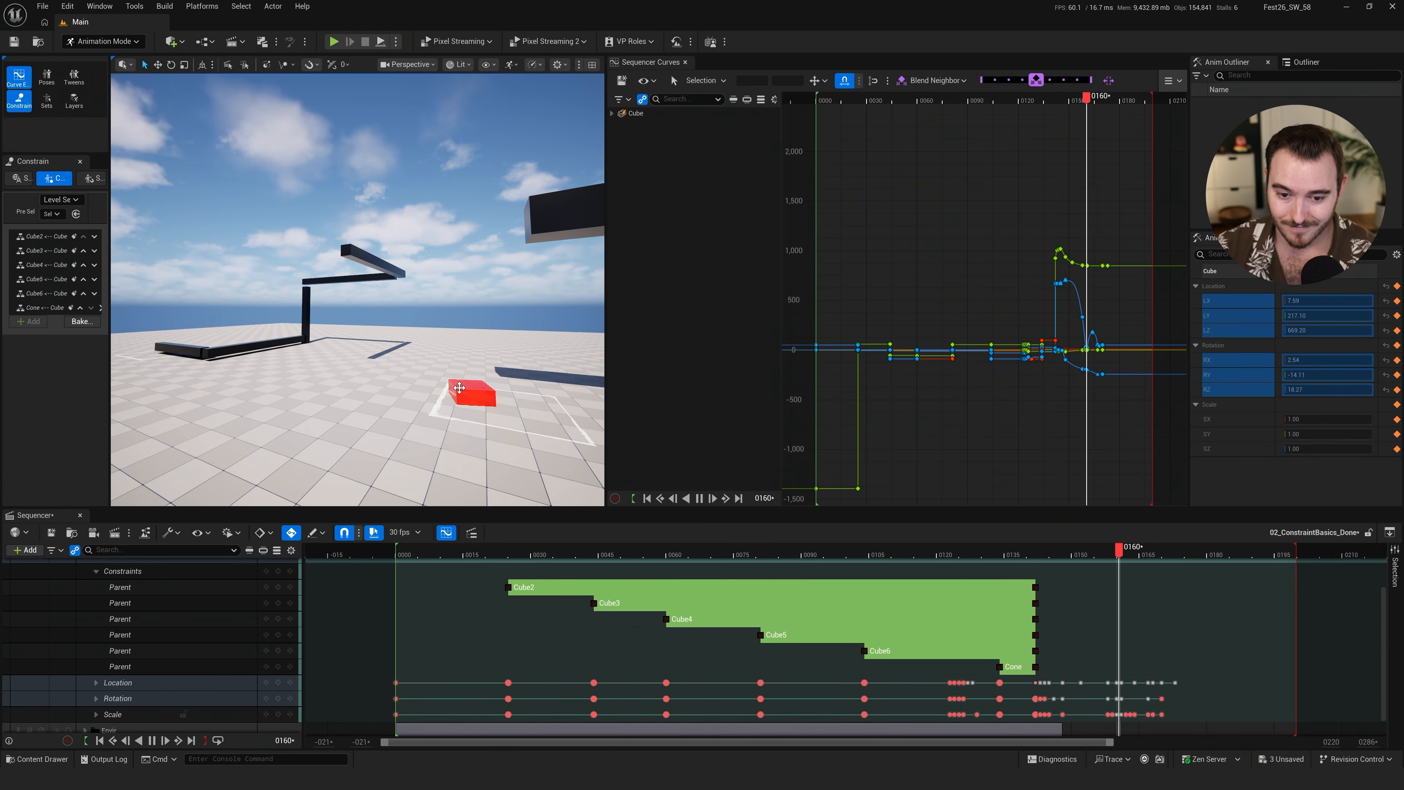
key("space")
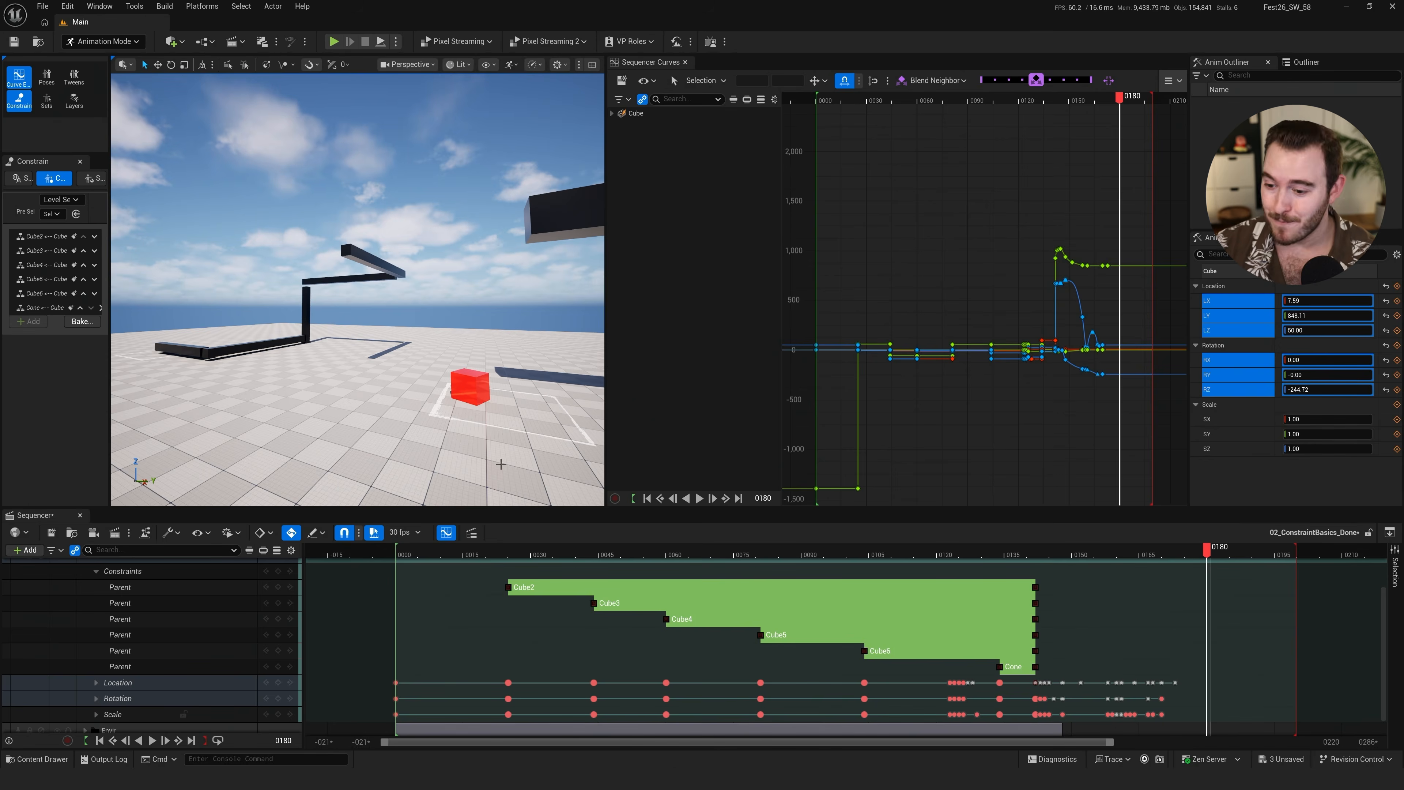
Open the 03_Full_SaberAnim sequence from the 02_Finished folder
key("ctrl+space")
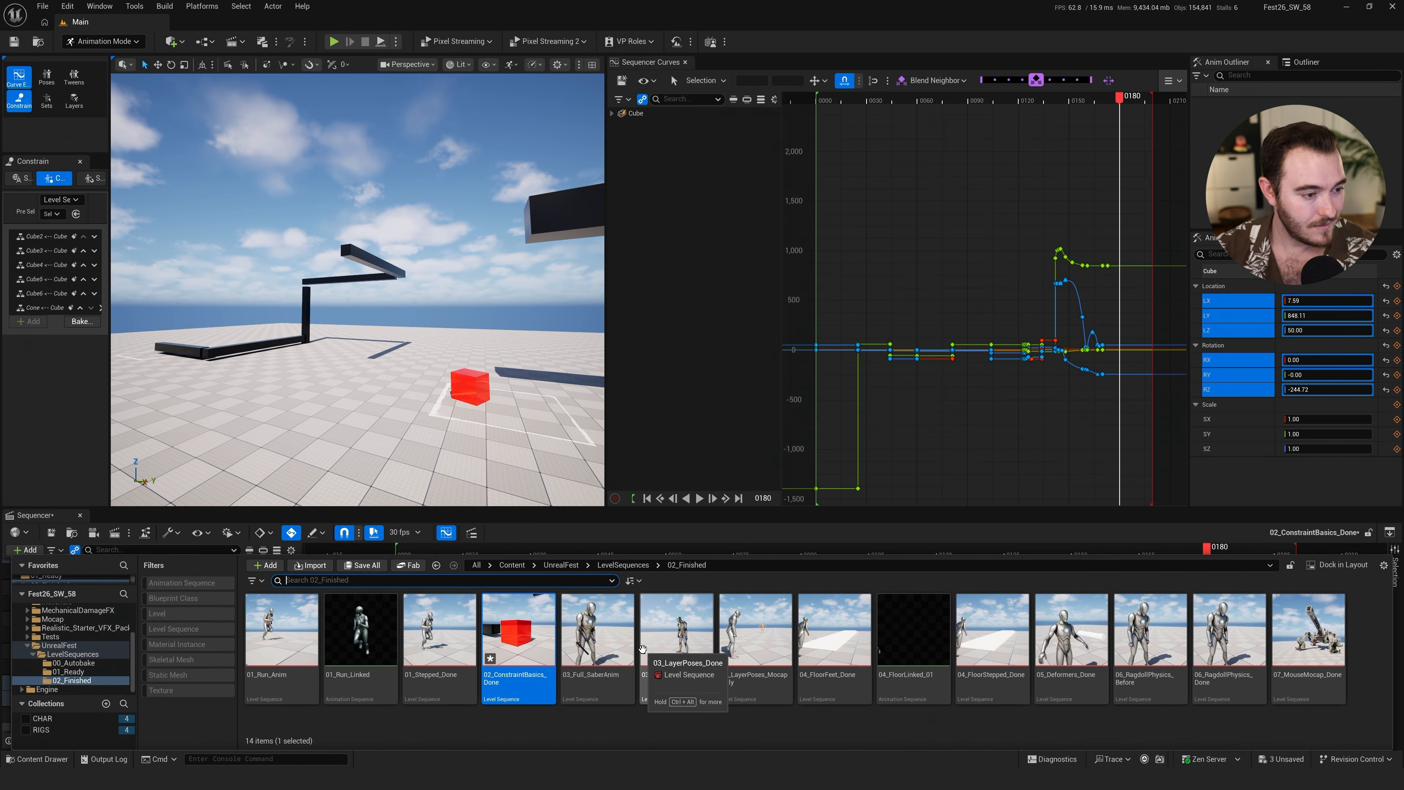
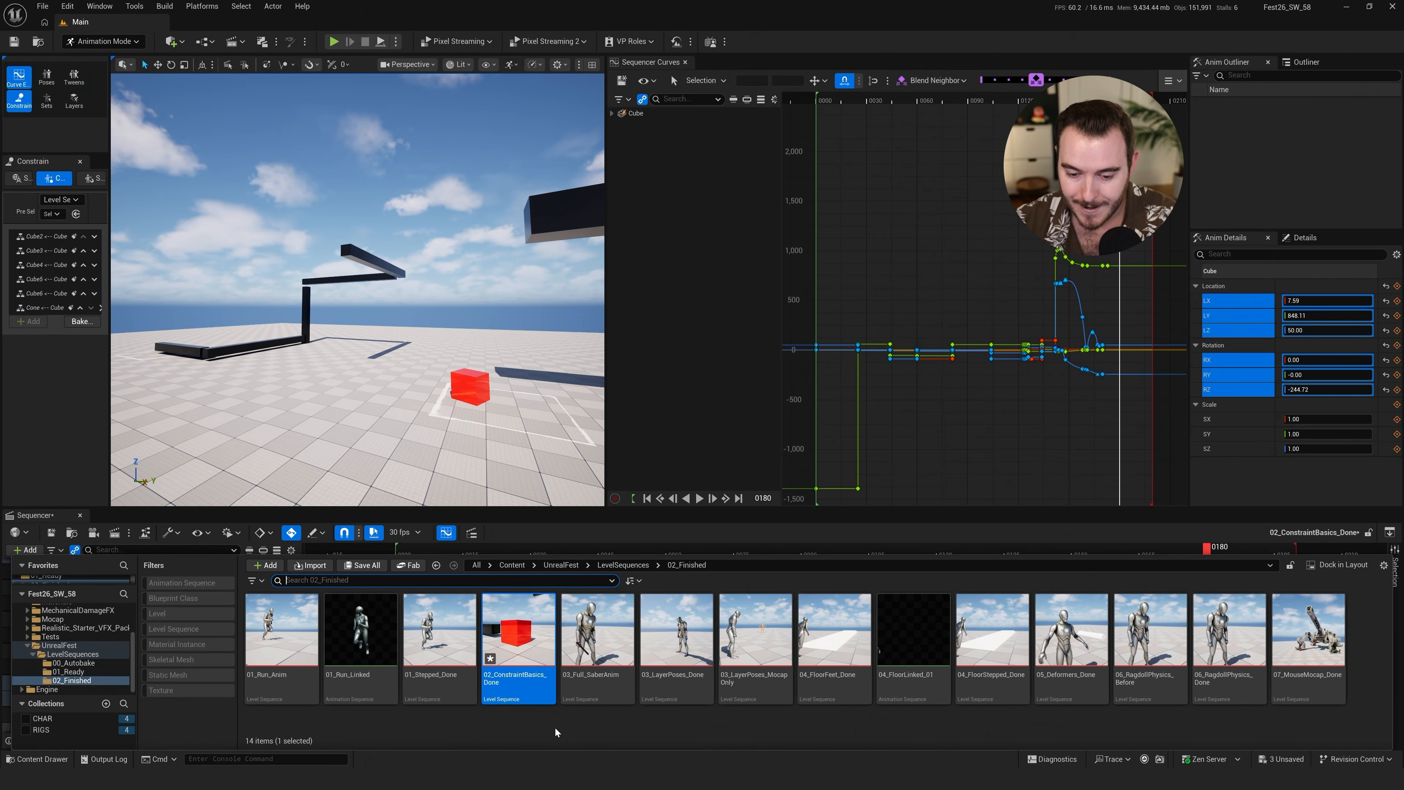
key("Escape")
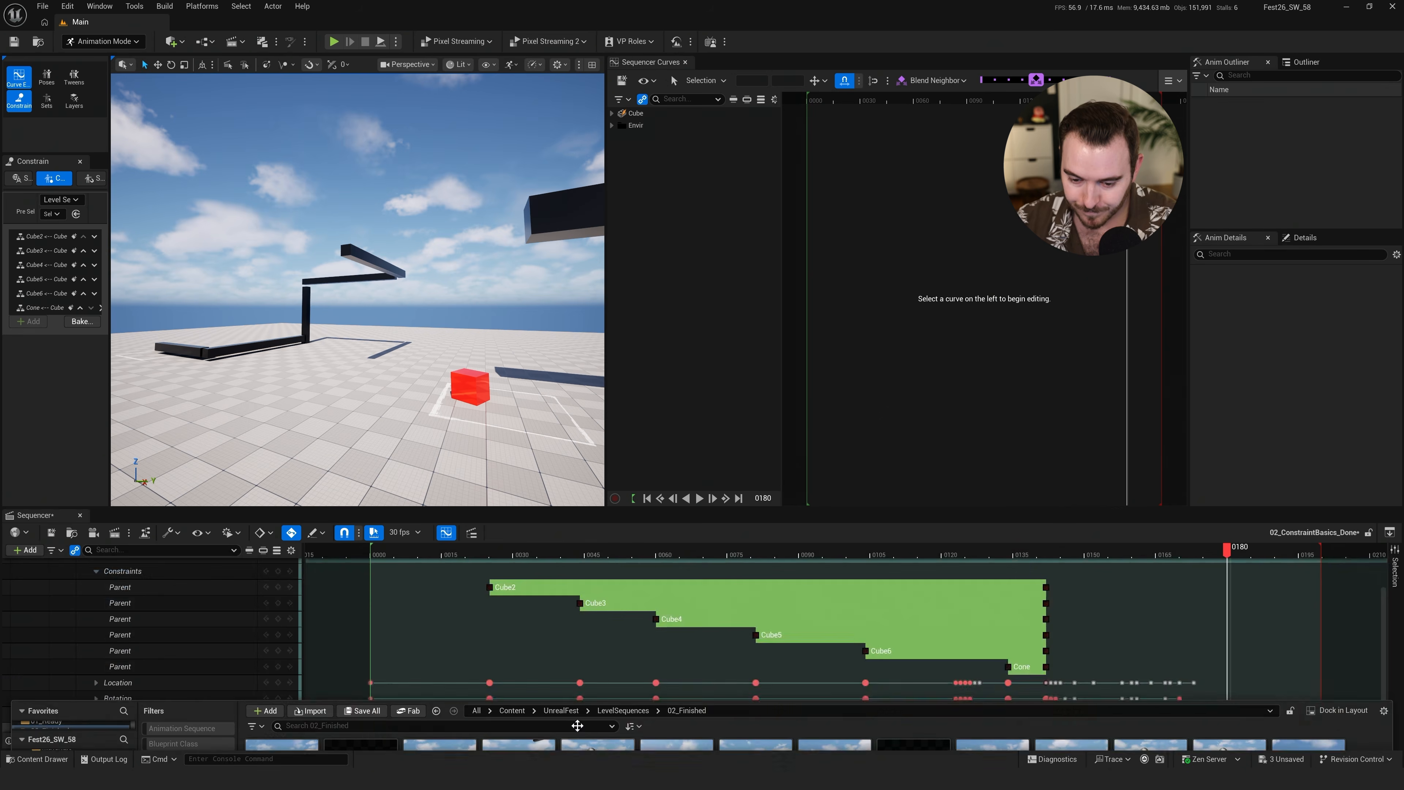
key("ctrl+space")
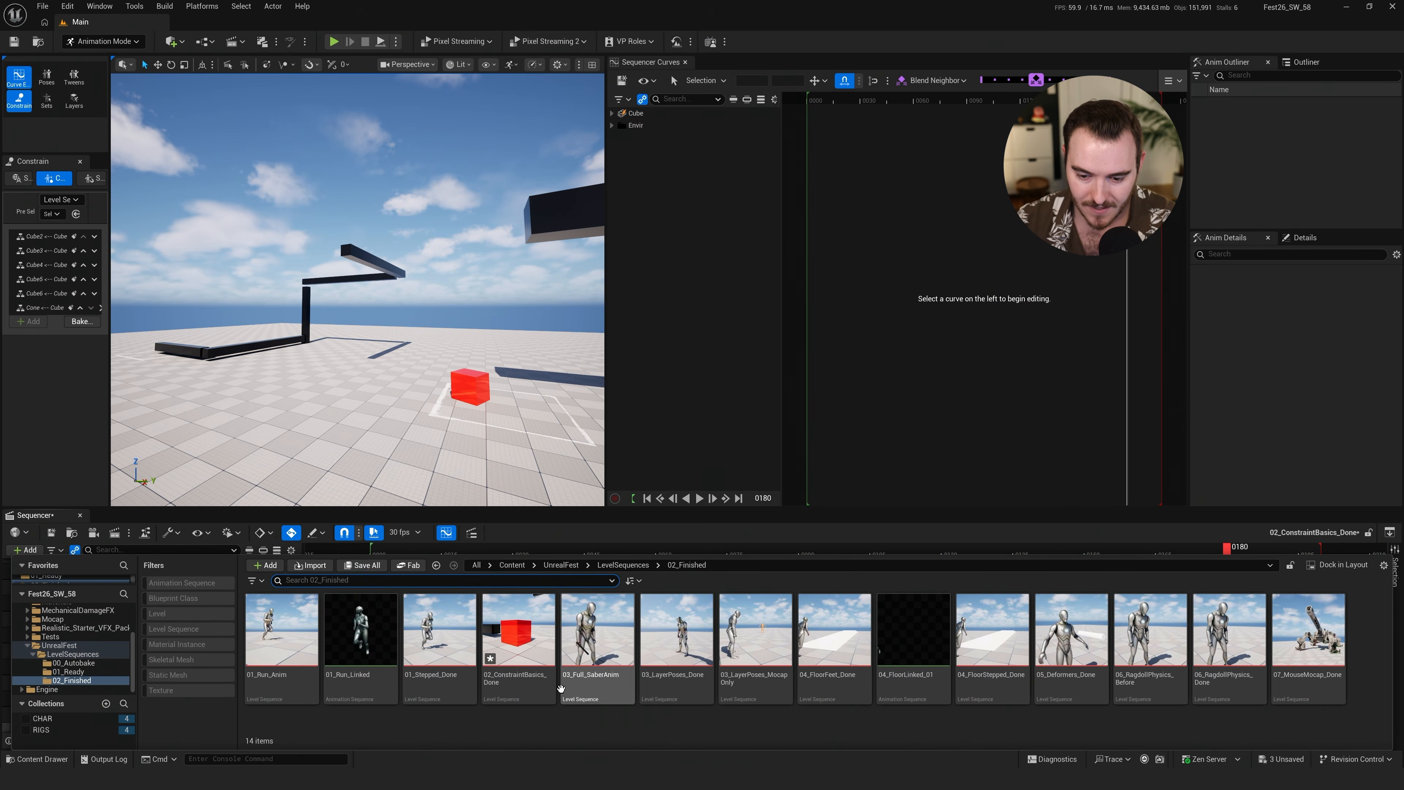
double_click(597, 631)
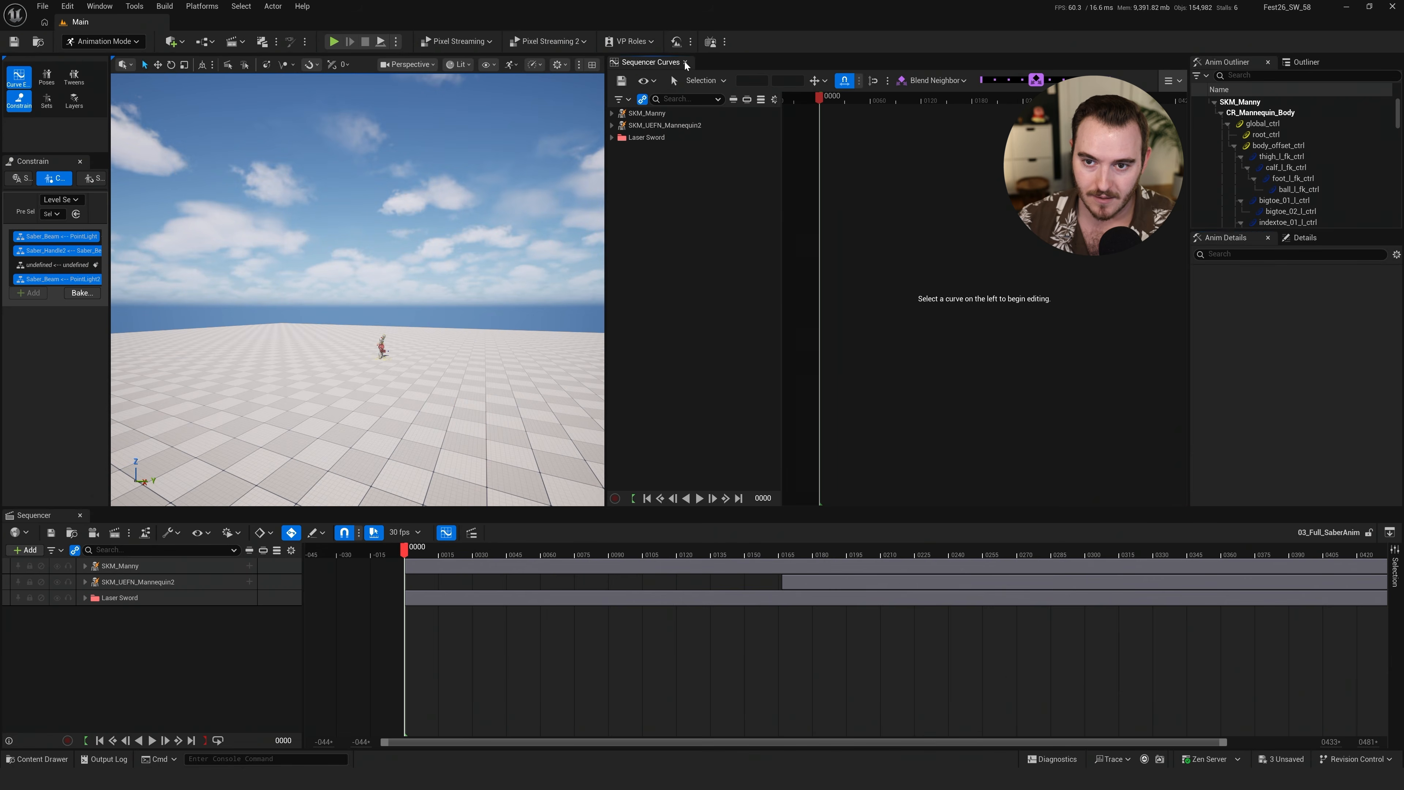
Close the curve editor and enlarge the viewport by shrinking the Sequencer area
left_click(685, 63)
right_click_drag(663, 342, 658, 332)
key("q")
left_click_drag(414, 509, 414, 595)
Play the full saber animation and follow both mannequins in the viewport, with the whole sequence range in view
key("space")
right_click_drag(738, 403, 799, 384)
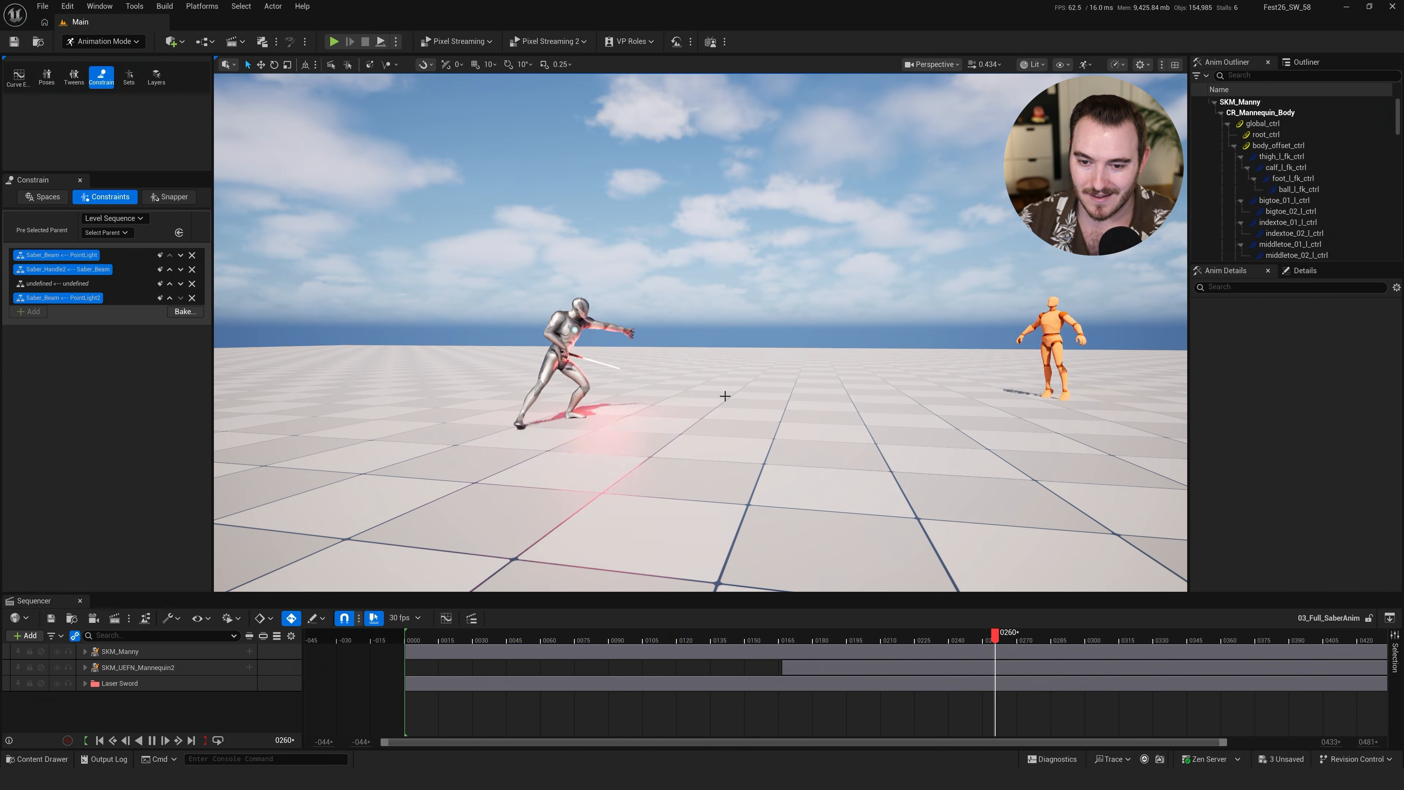
mouse_move(750, 398)
right_mouse_down()
mouse_move(663, 432)
mouse_move(732, 390)
mouse_move(691, 390)
mouse_move(743, 396)
right_mouse_up()
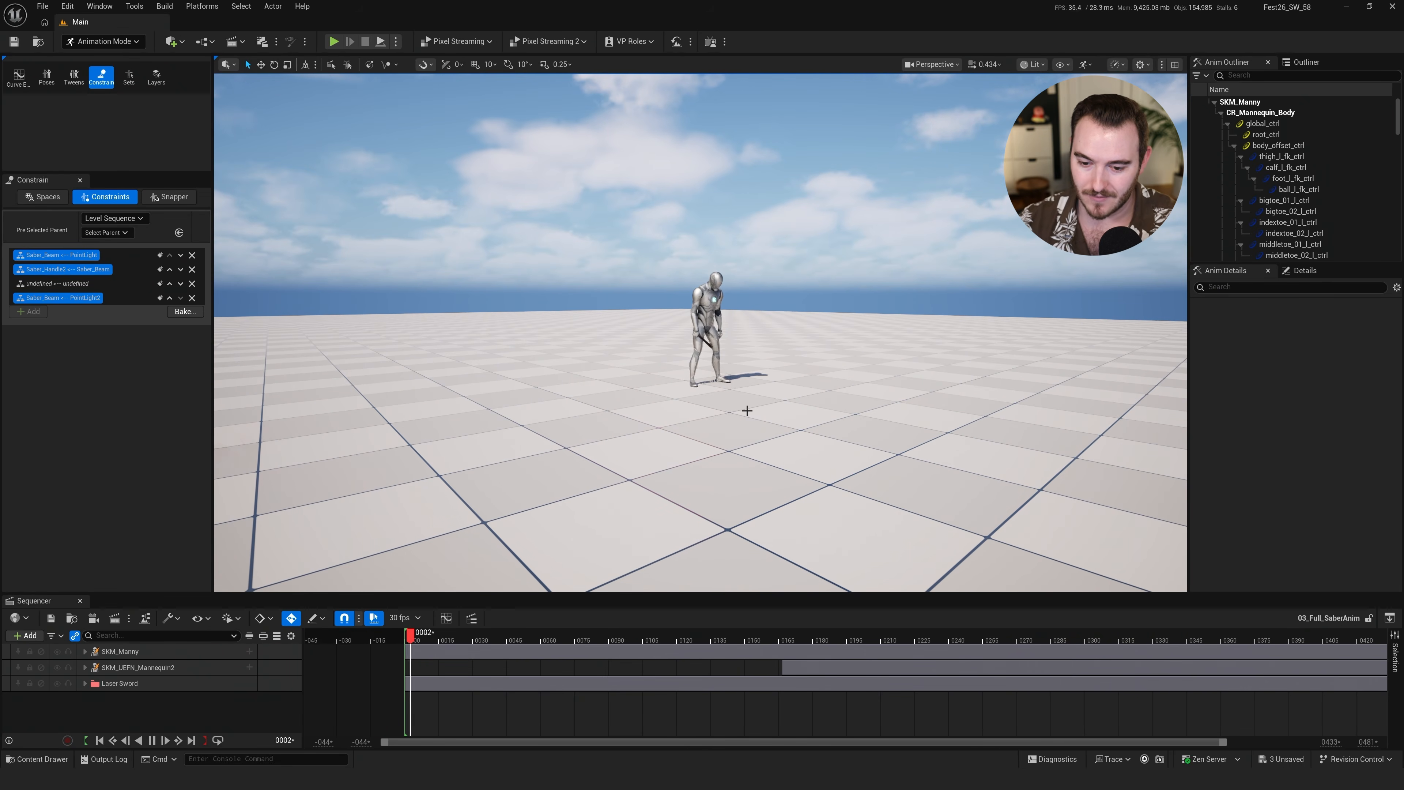
scroll(830, 717, "down", 2, "ctrl")
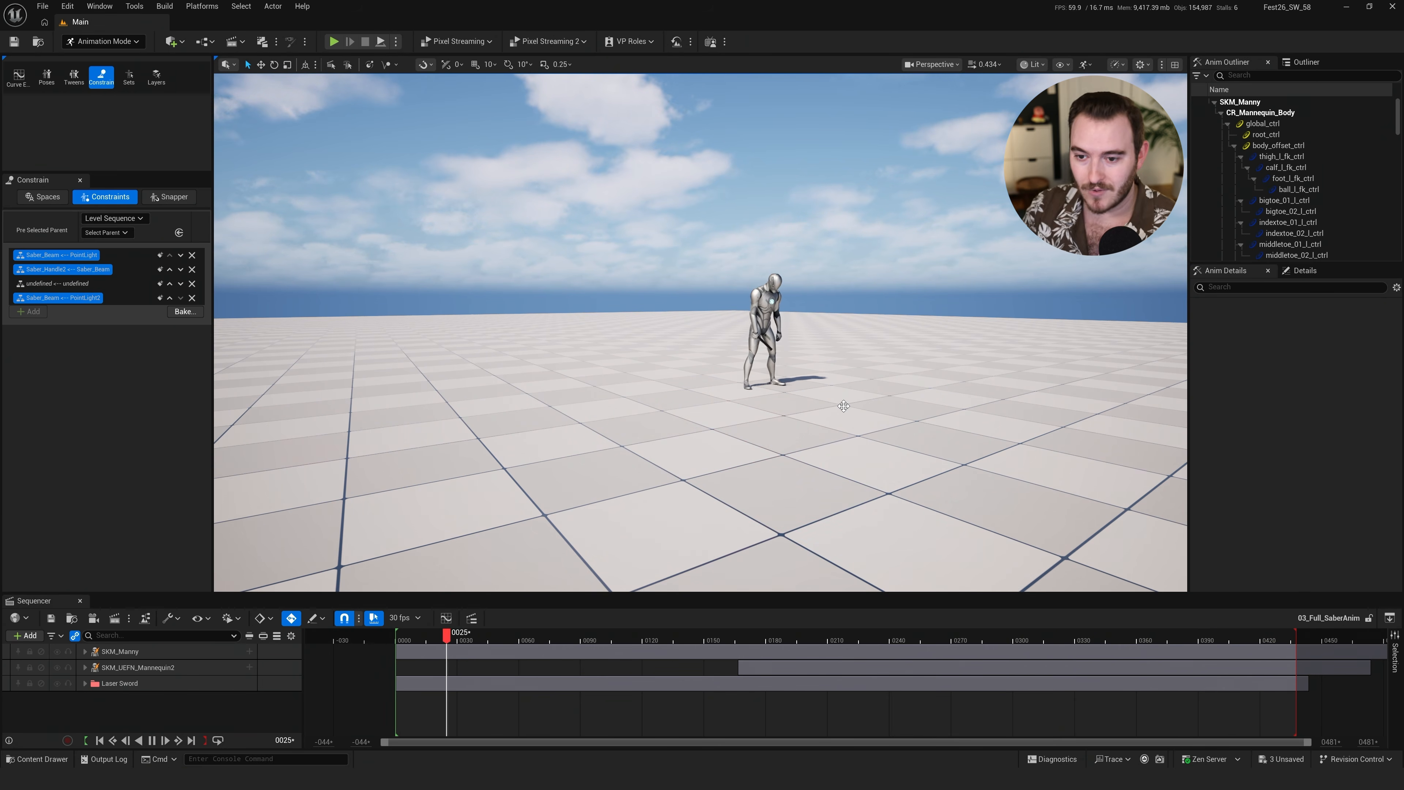
key("space")
Open the 03_LayerPoses_Done sequence from the 02_Finished folder
key("ctrl+space")
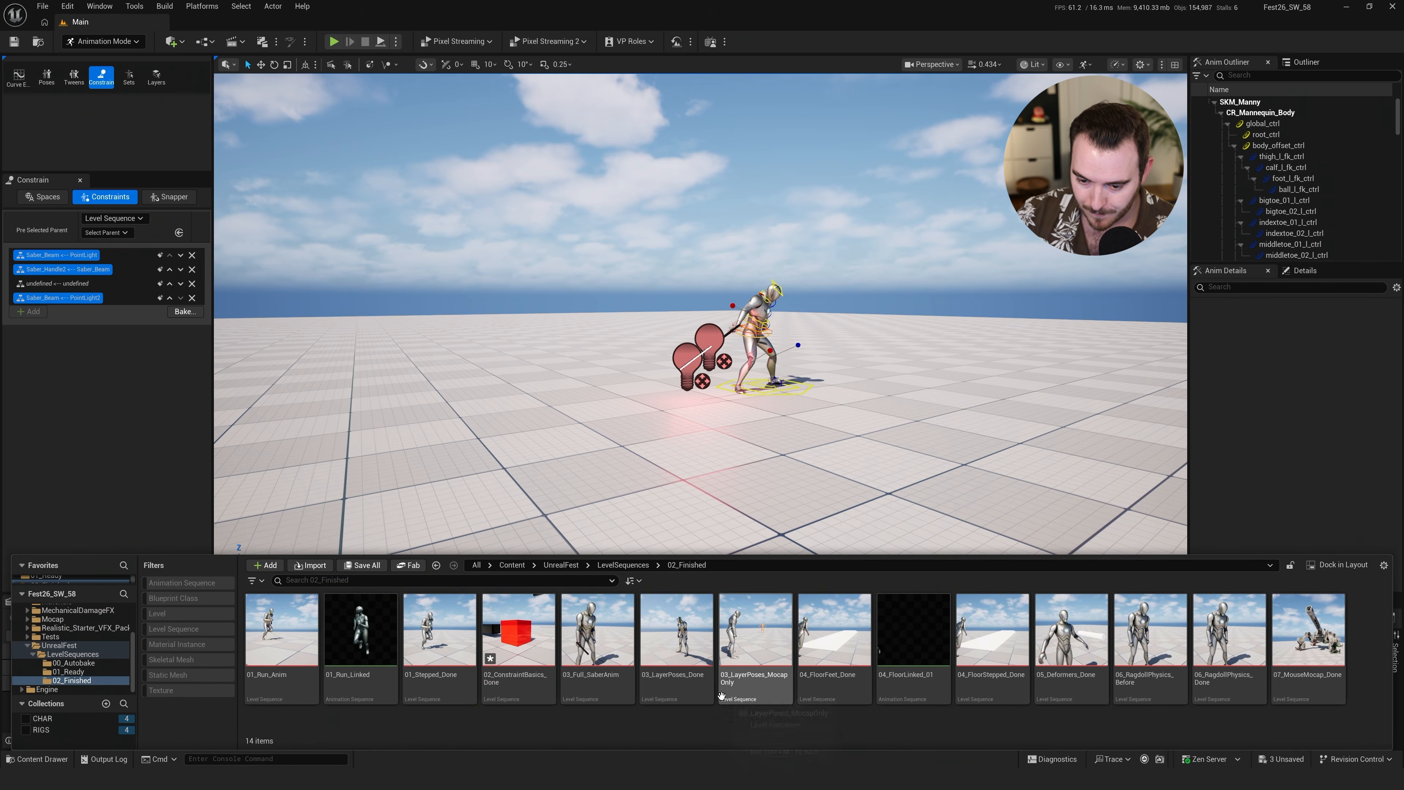
left_click(684, 656)
double_click(686, 660)
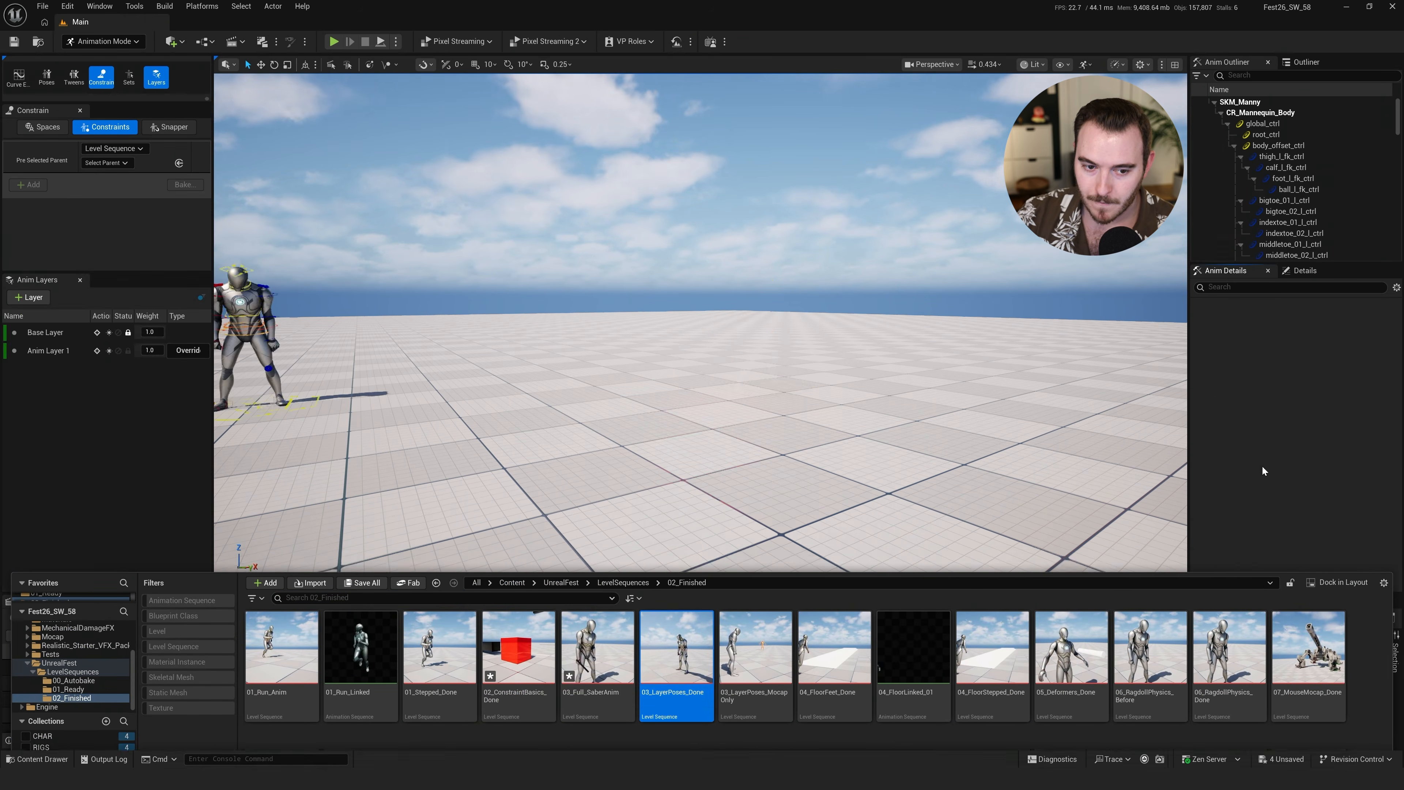
Enlarge the Sequencer area to expose the layer tracks and play the mannequin's finished layered animation up close
right_click_drag(597, 381, 674, 401)
key("w")
left_click_drag(160, 593, 164, 535)
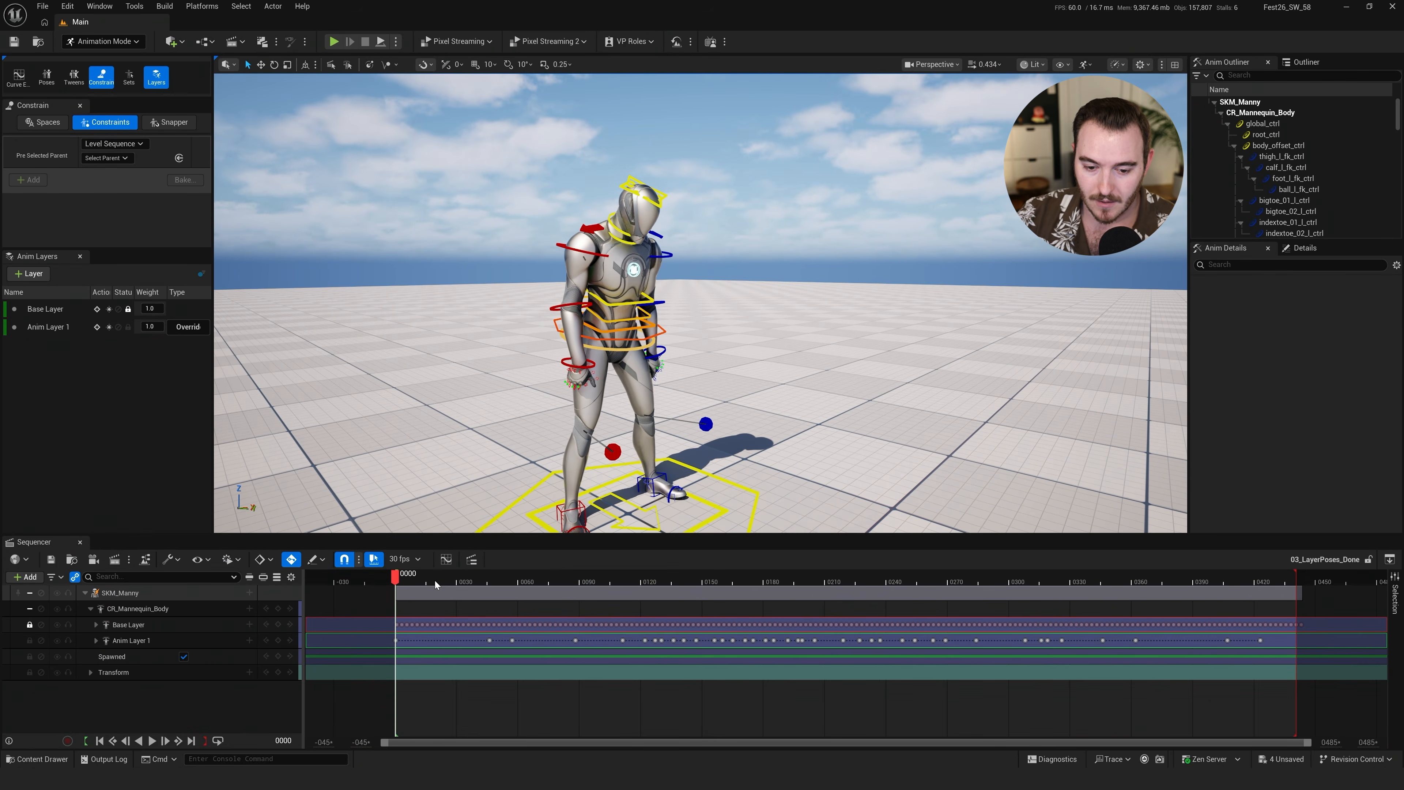
right_click_drag(497, 437, 542, 426)
key("s")
right_click_drag(636, 432, 607, 450)
key("w")
key("space")
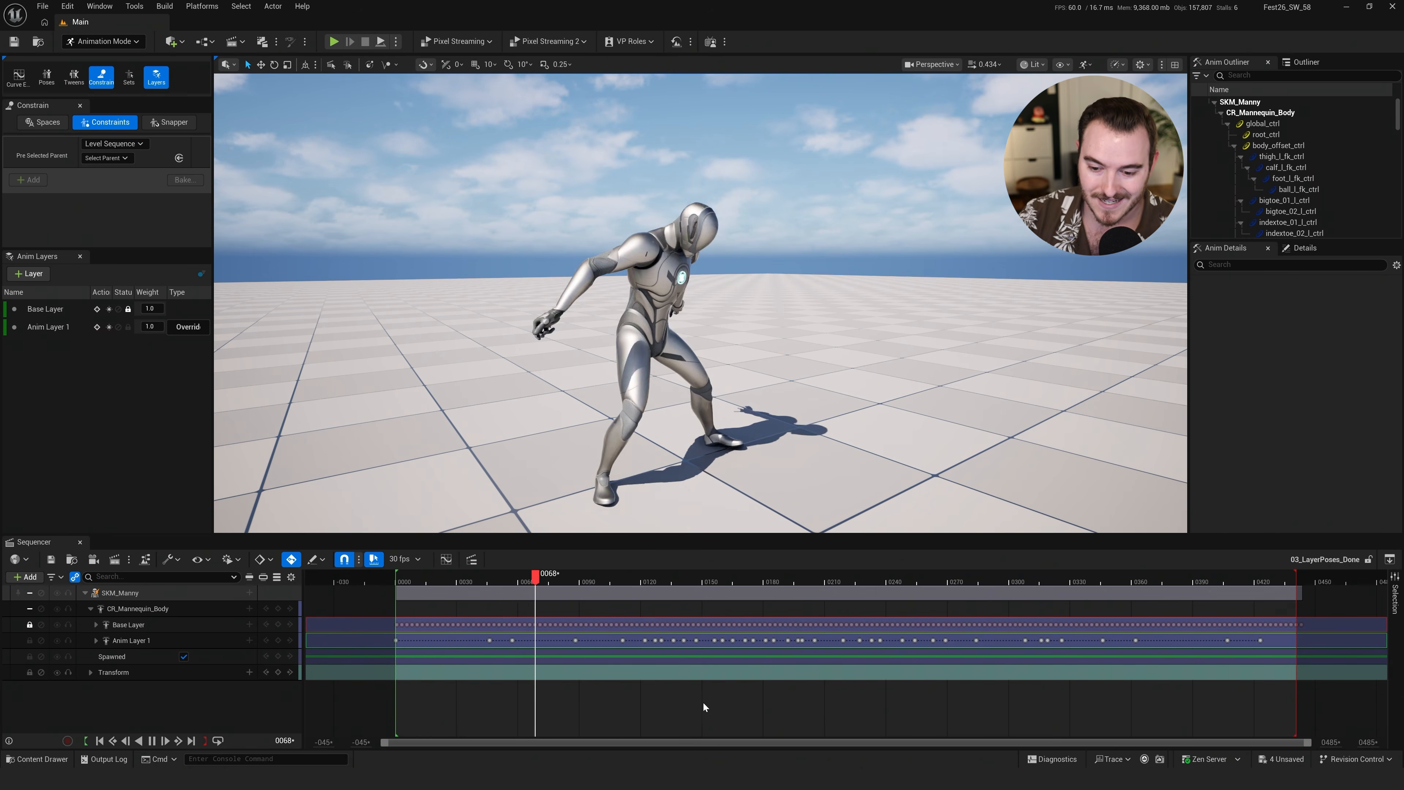
Open the 03_LayerPoses_Ready sequence from the 01_Ready folder and widen the Anim Layers area
key("ctrl+space")
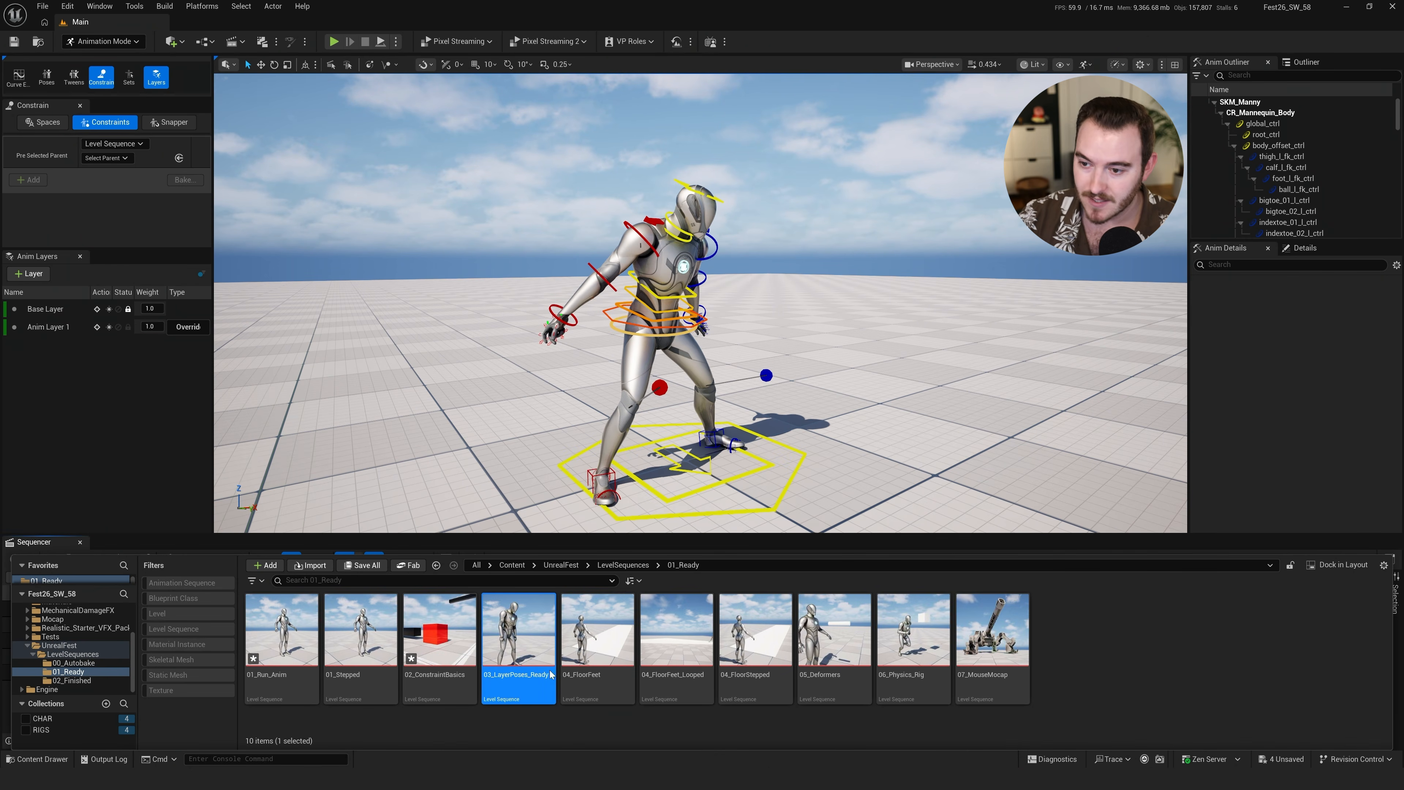
double_click(536, 688)
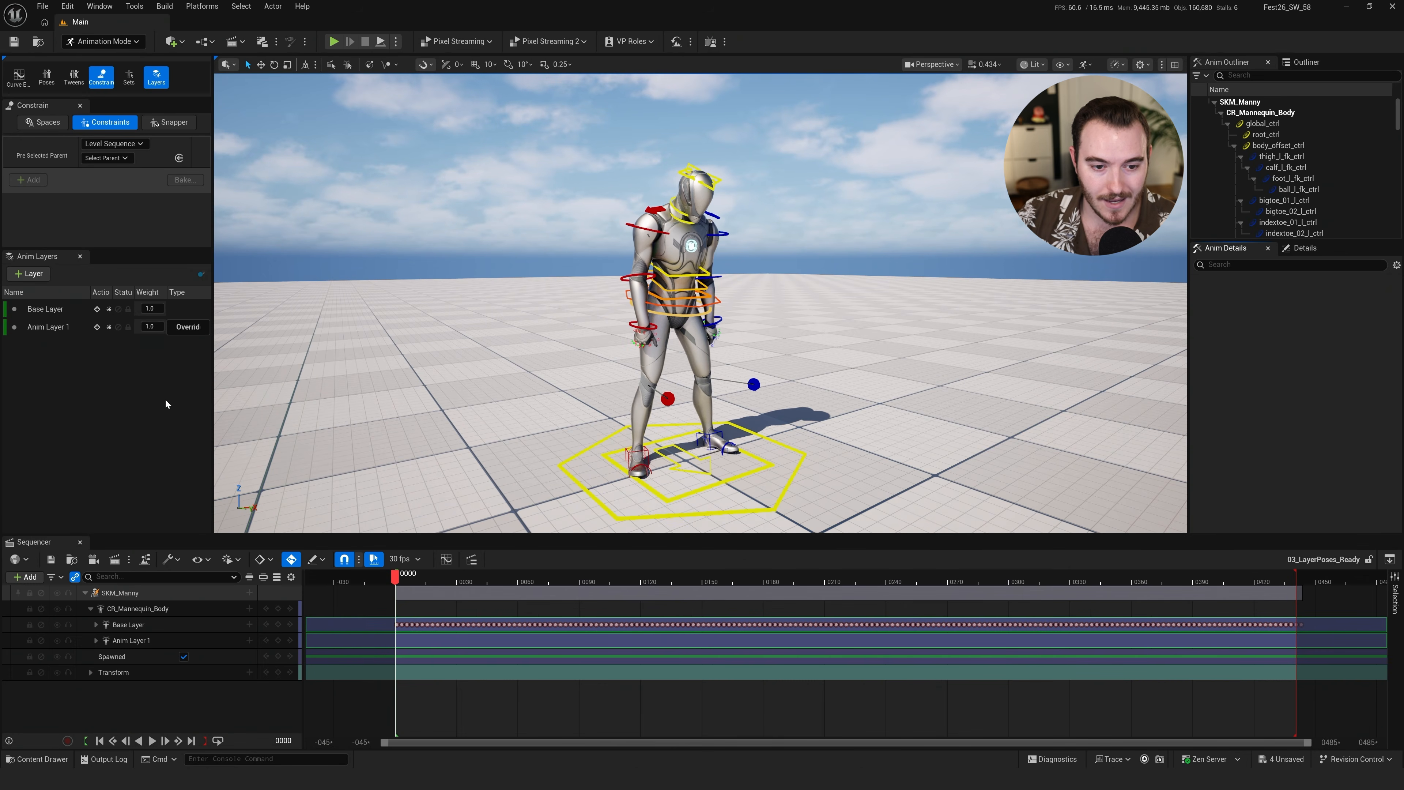
left_click_drag(212, 374, 304, 372)
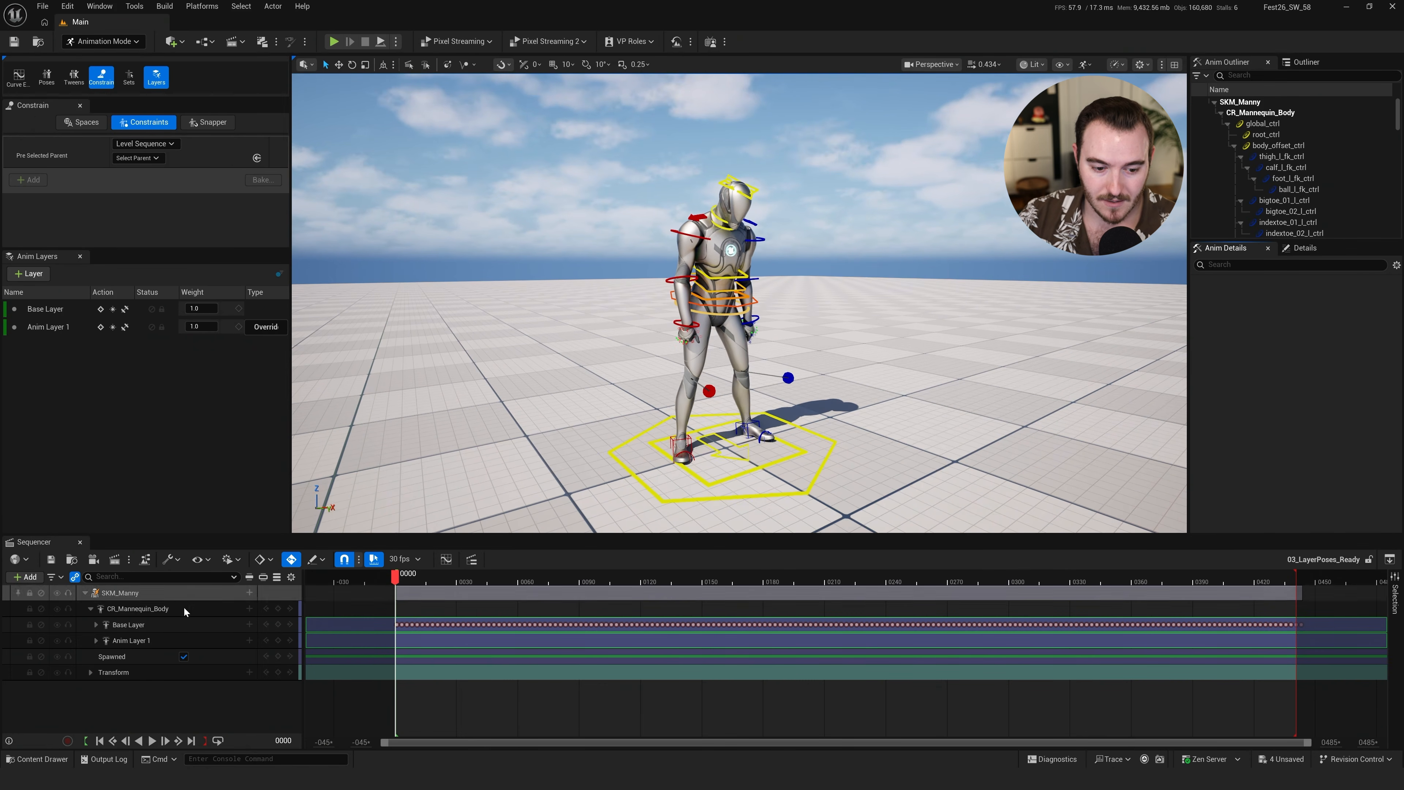
Set Anim Layer 1's weight to 0.0 and select the Base Layer track of the mannequin's rig
left_click(167, 623)
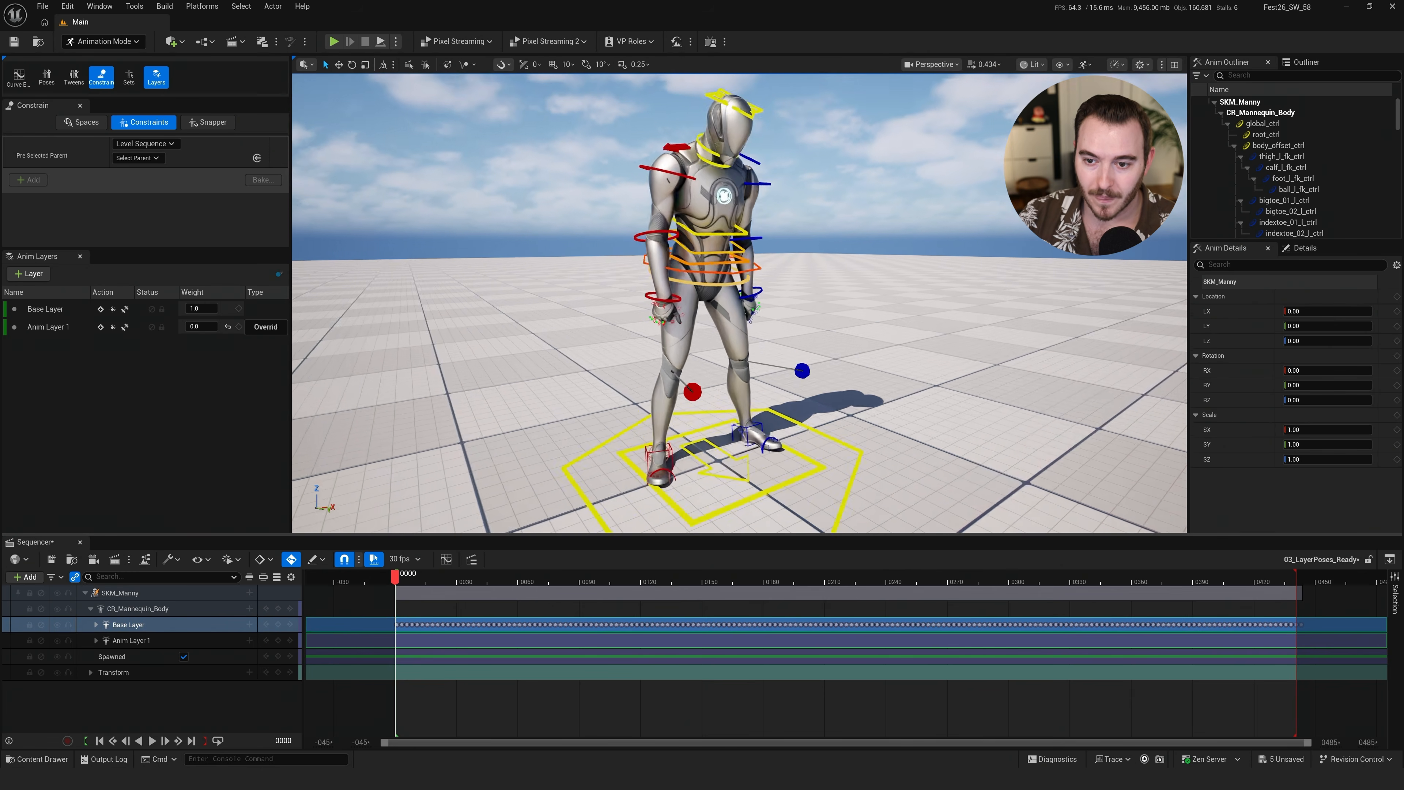
left_click(163, 625)
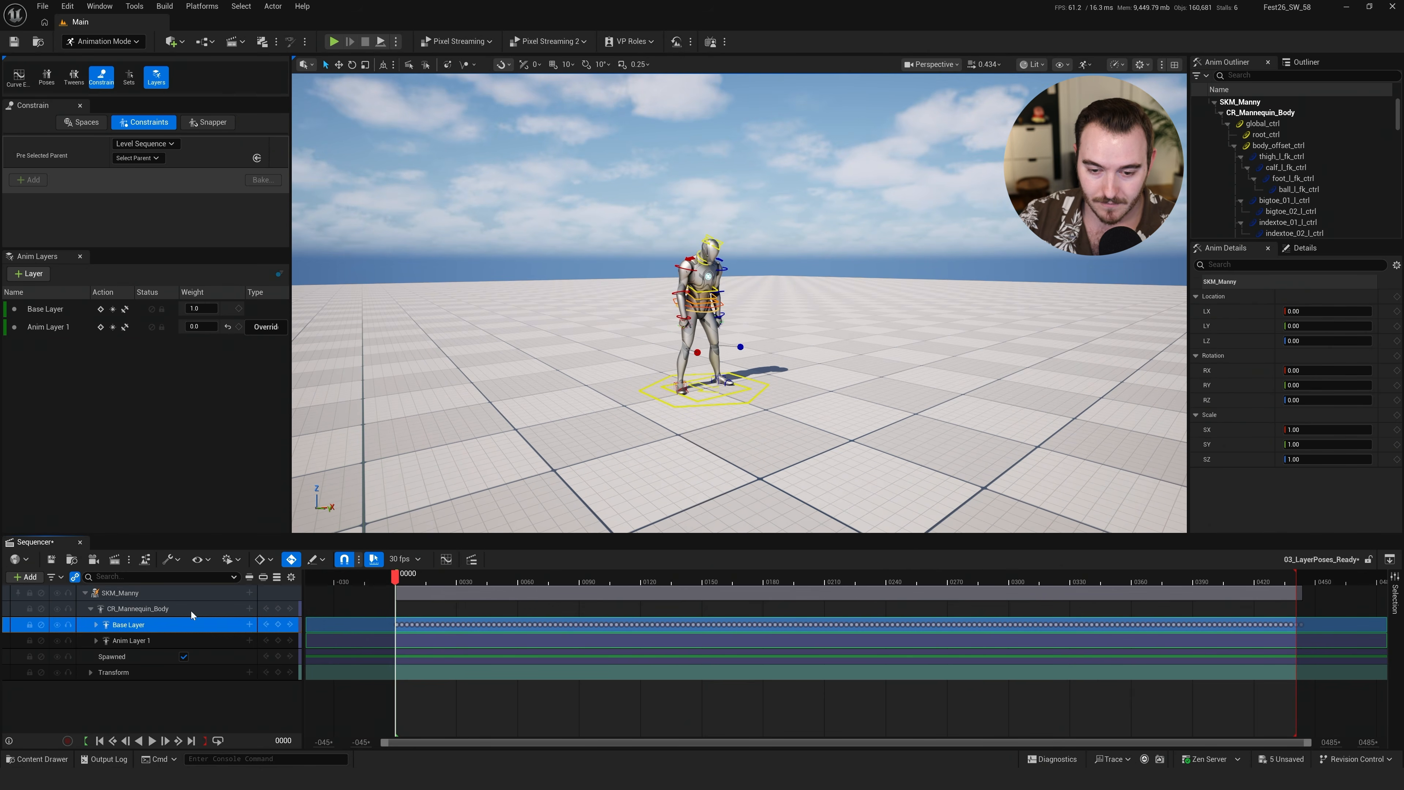
mouse_move(713, 303)
right_mouse_down()
mouse_move(724, 301)
mouse_move(712, 303)
right_mouse_up()
key("s")
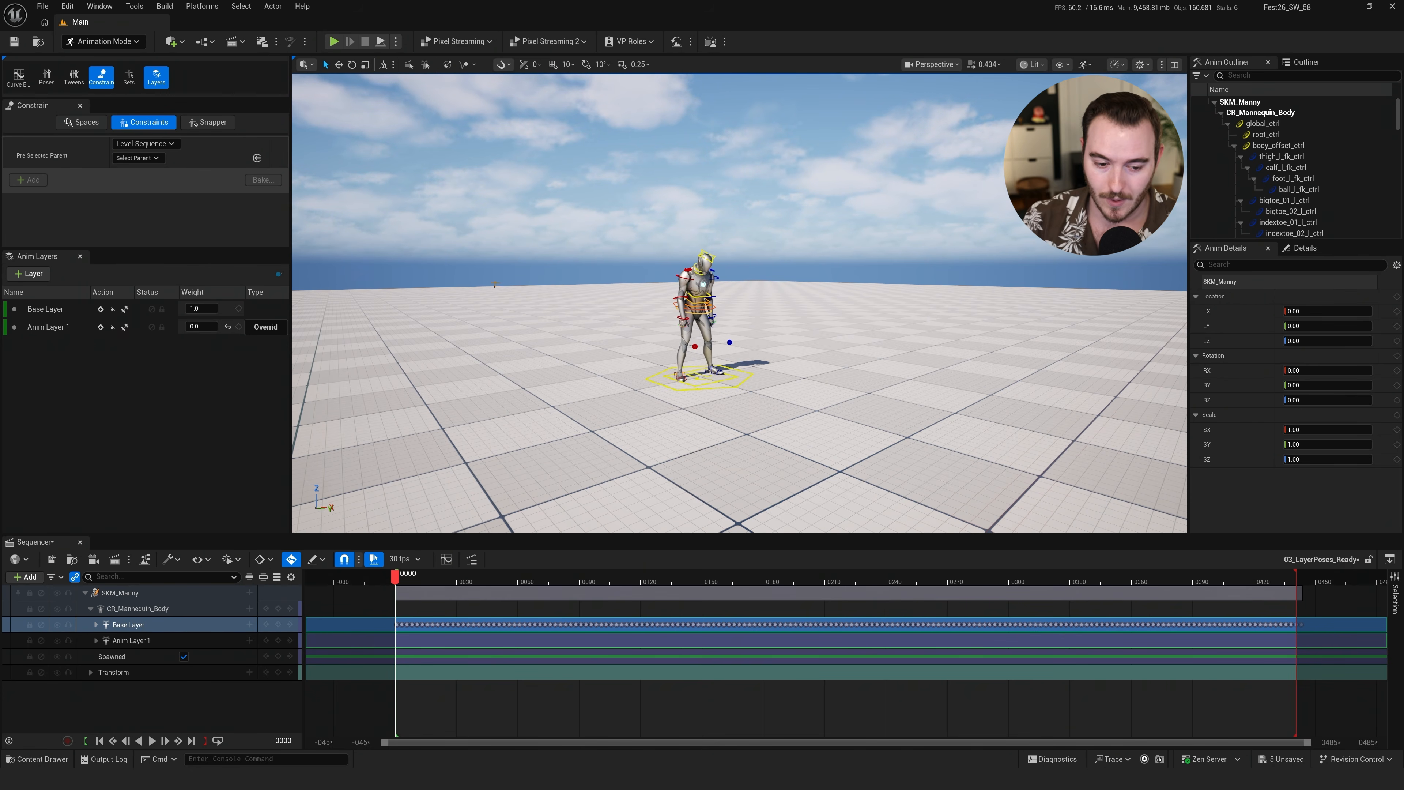
Show the Base Layer in the curve editor, select the mannequin's controls and examine their per-frame keys up close
left_click(175, 623)
left_click(452, 552)
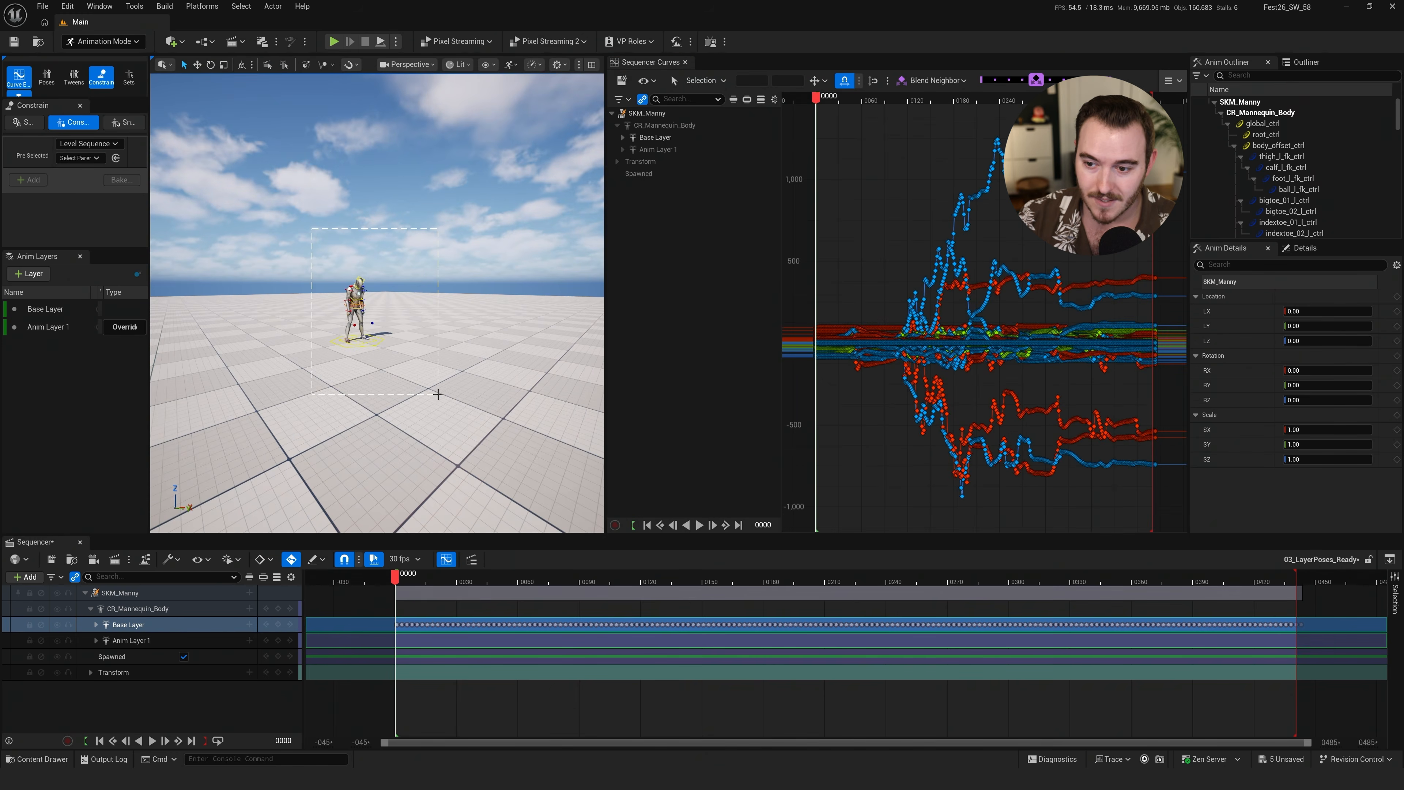
left_click_drag(438, 397, 439, 397)
right_click_drag(911, 377, 1084, 280, "alt")
right_click_drag(1005, 409, 967, 446, "alt")
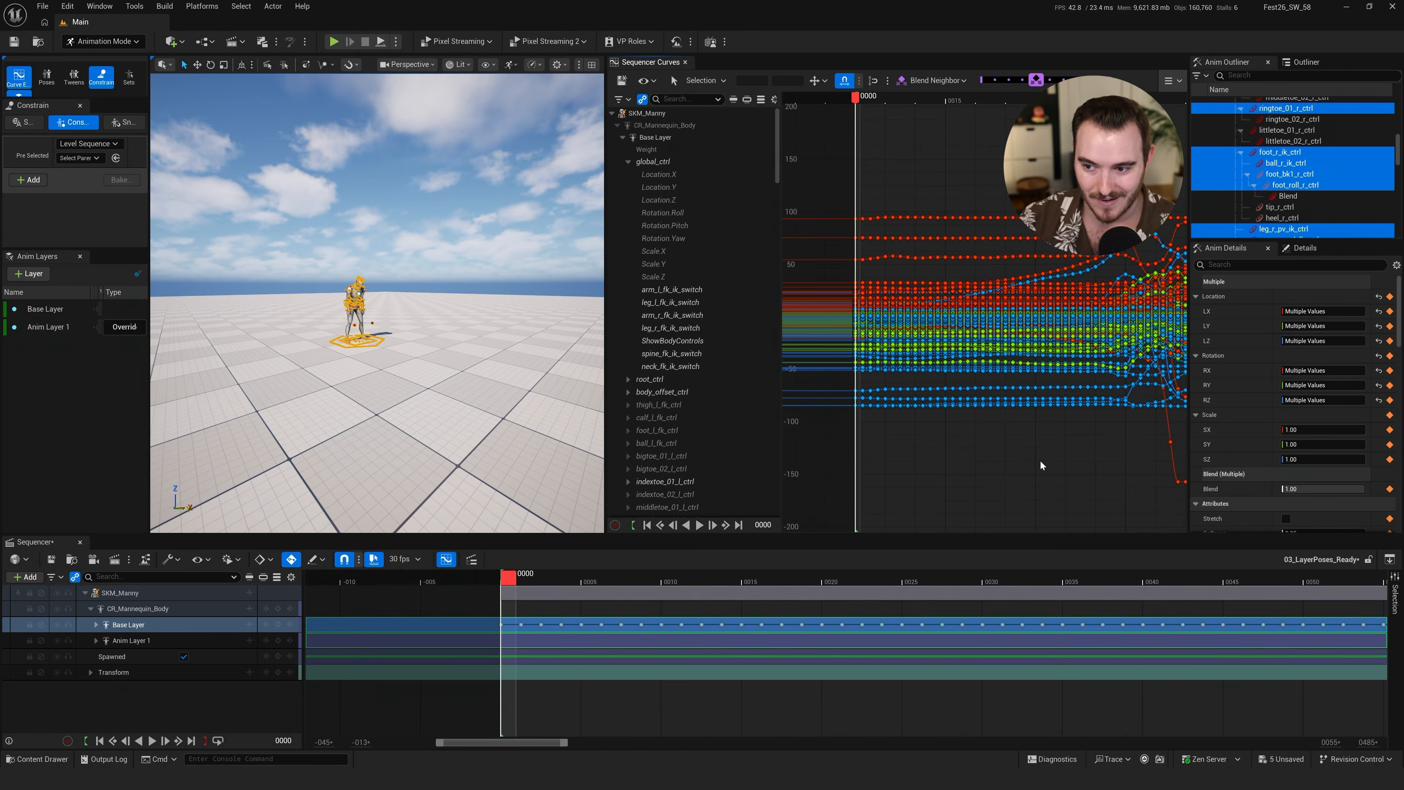
key("f")
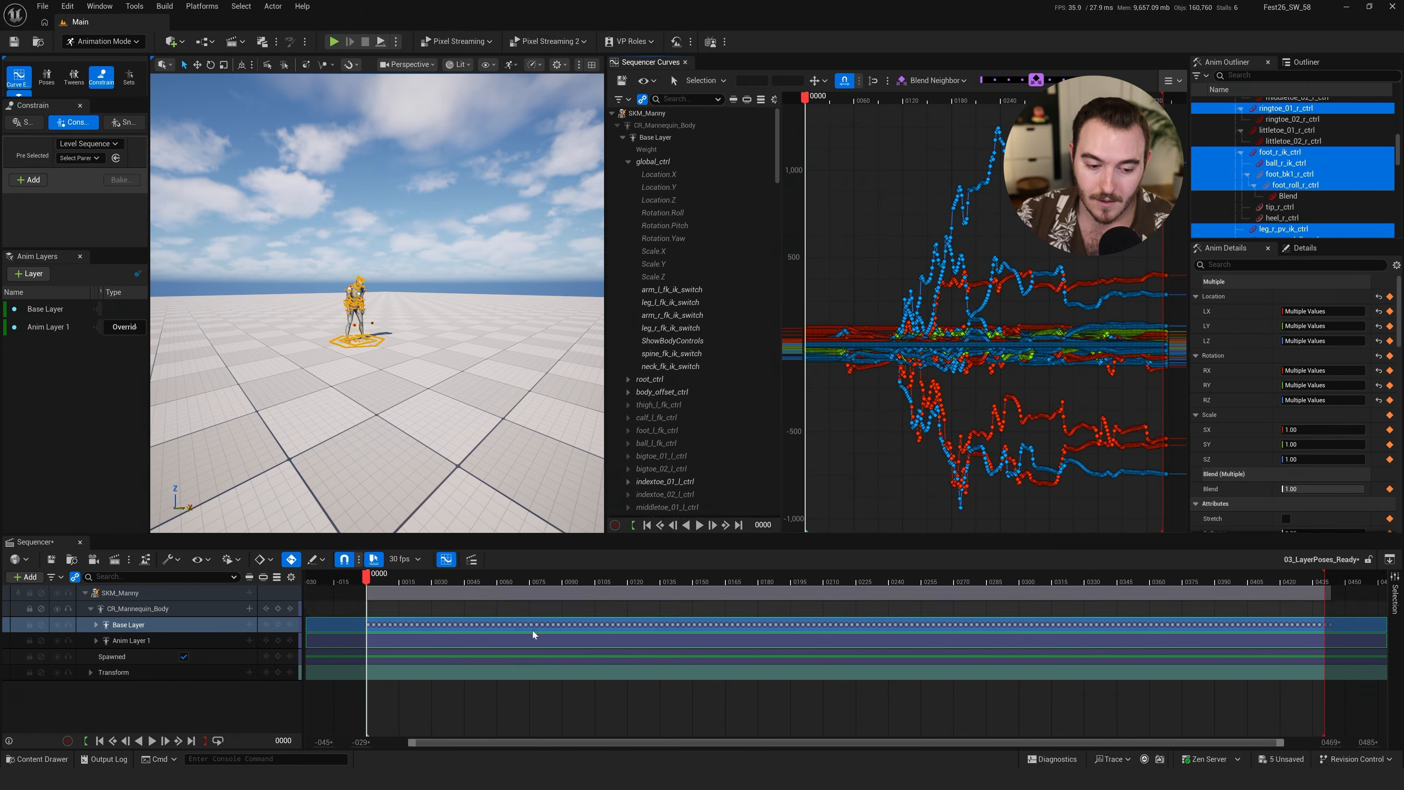
Clear the control selection, review the Base Layer's curves as a whole and close the curve editor
left_click(196, 712)
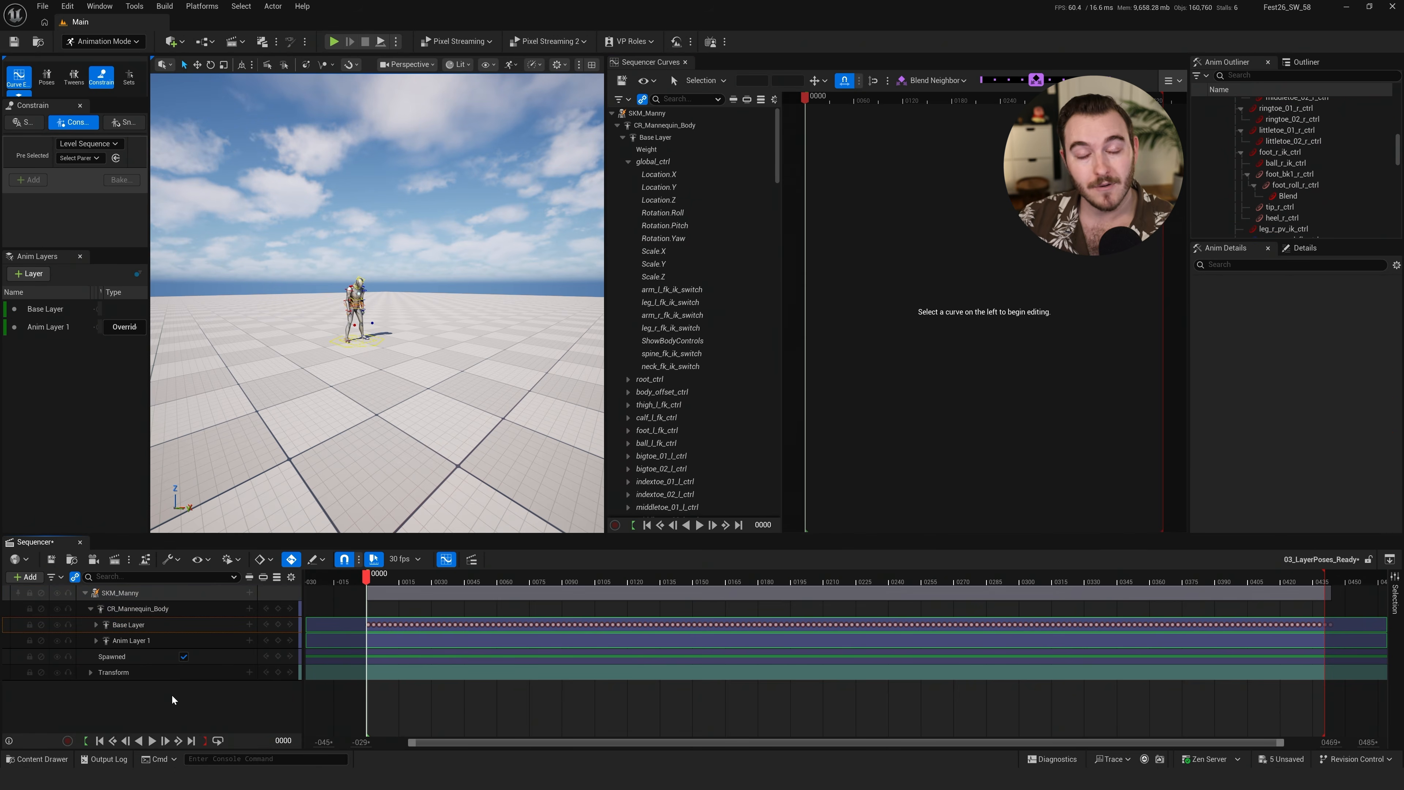
left_click(175, 624)
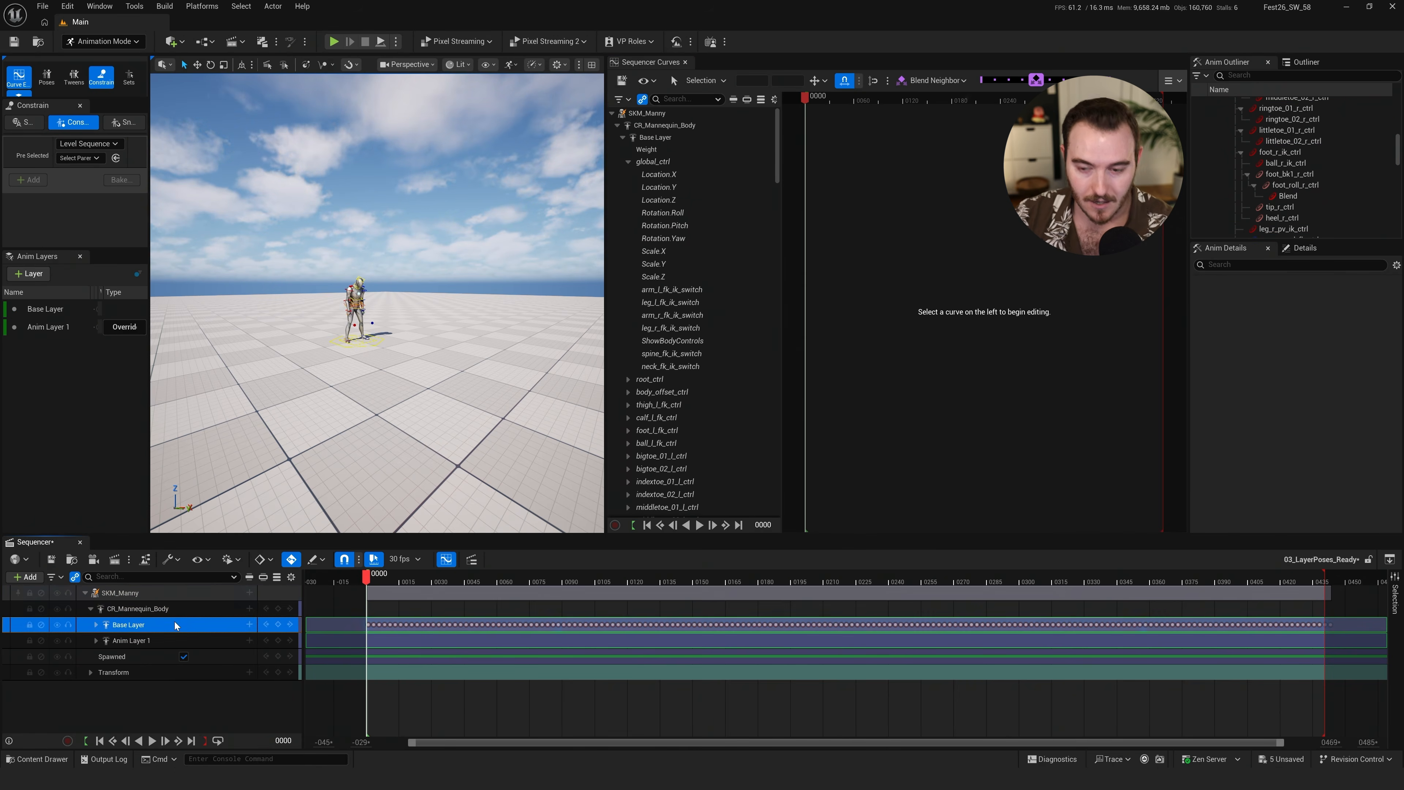
left_click(160, 710)
left_click(168, 627)
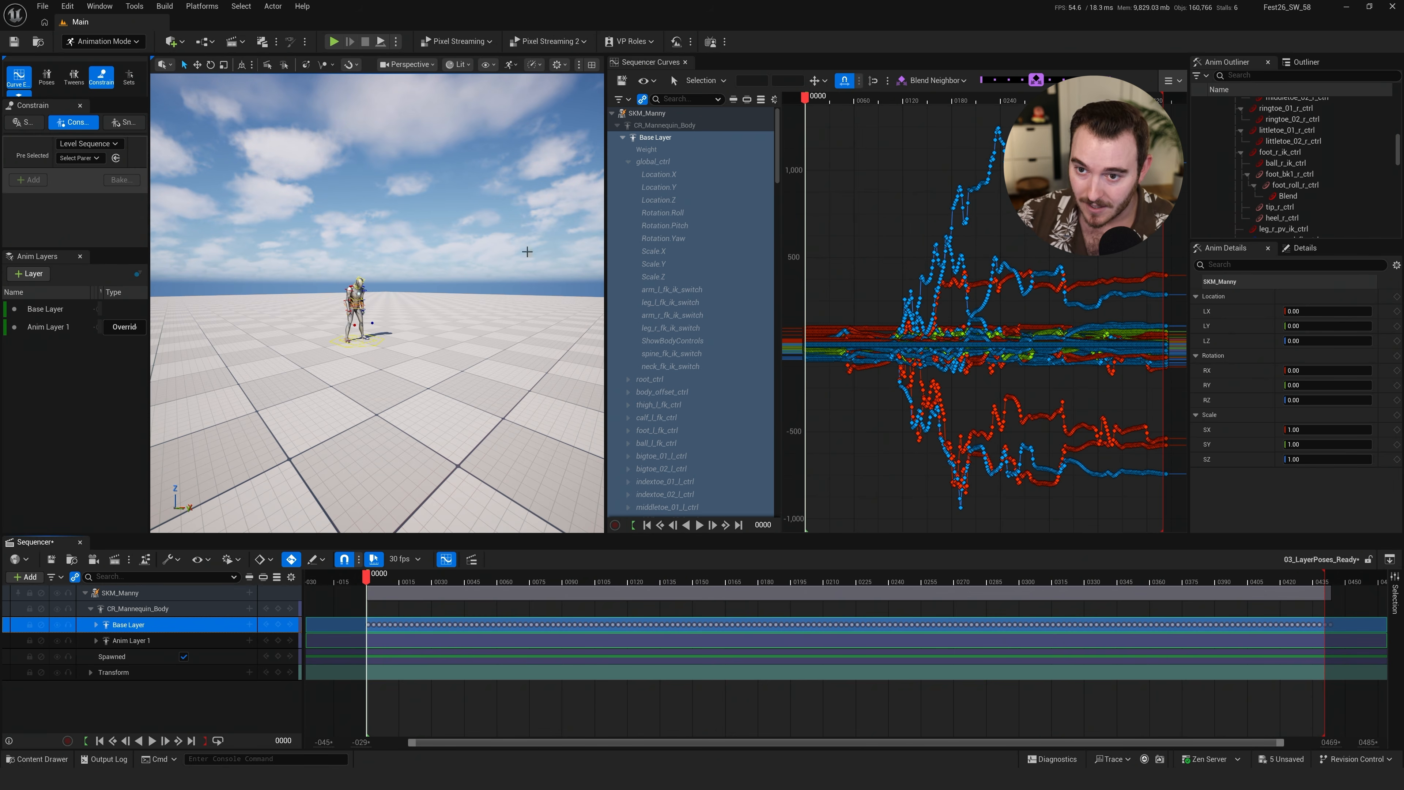
left_click(446, 559)
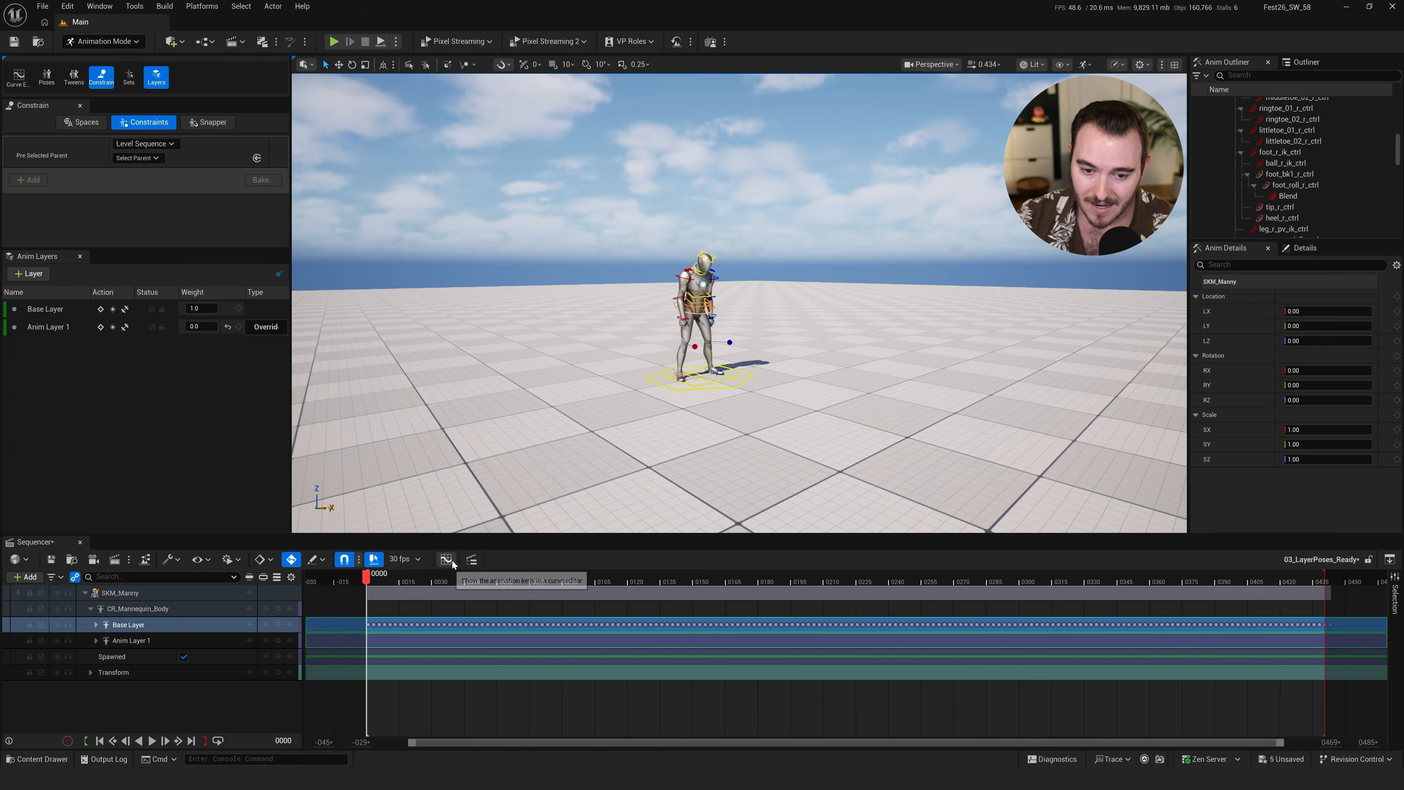
Select the mannequin's rig controls and Anim Layer 1, and widen the Anim Layers area to show the full layer type
right_click_drag(702, 343, 761, 321)
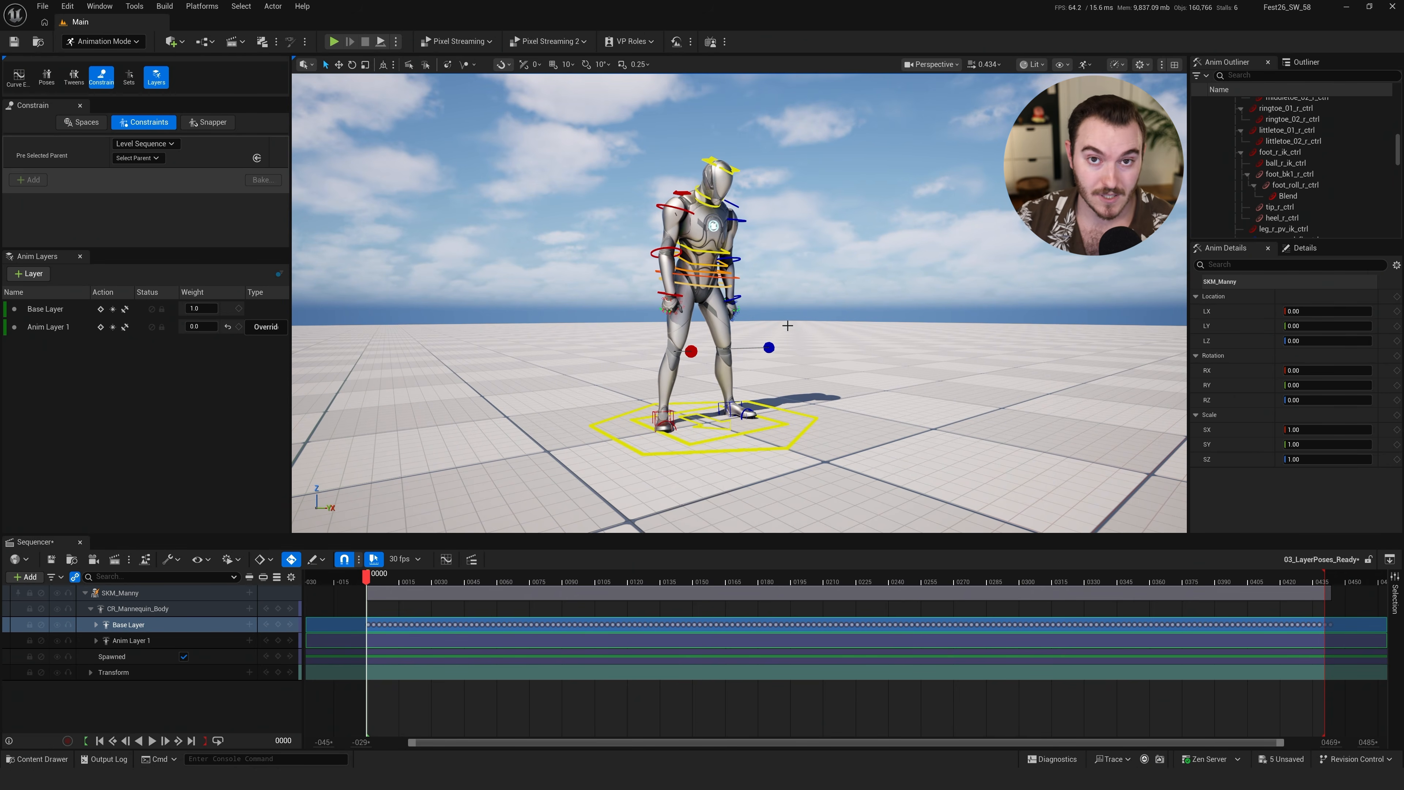
left_click_drag(527, 127, 912, 558)
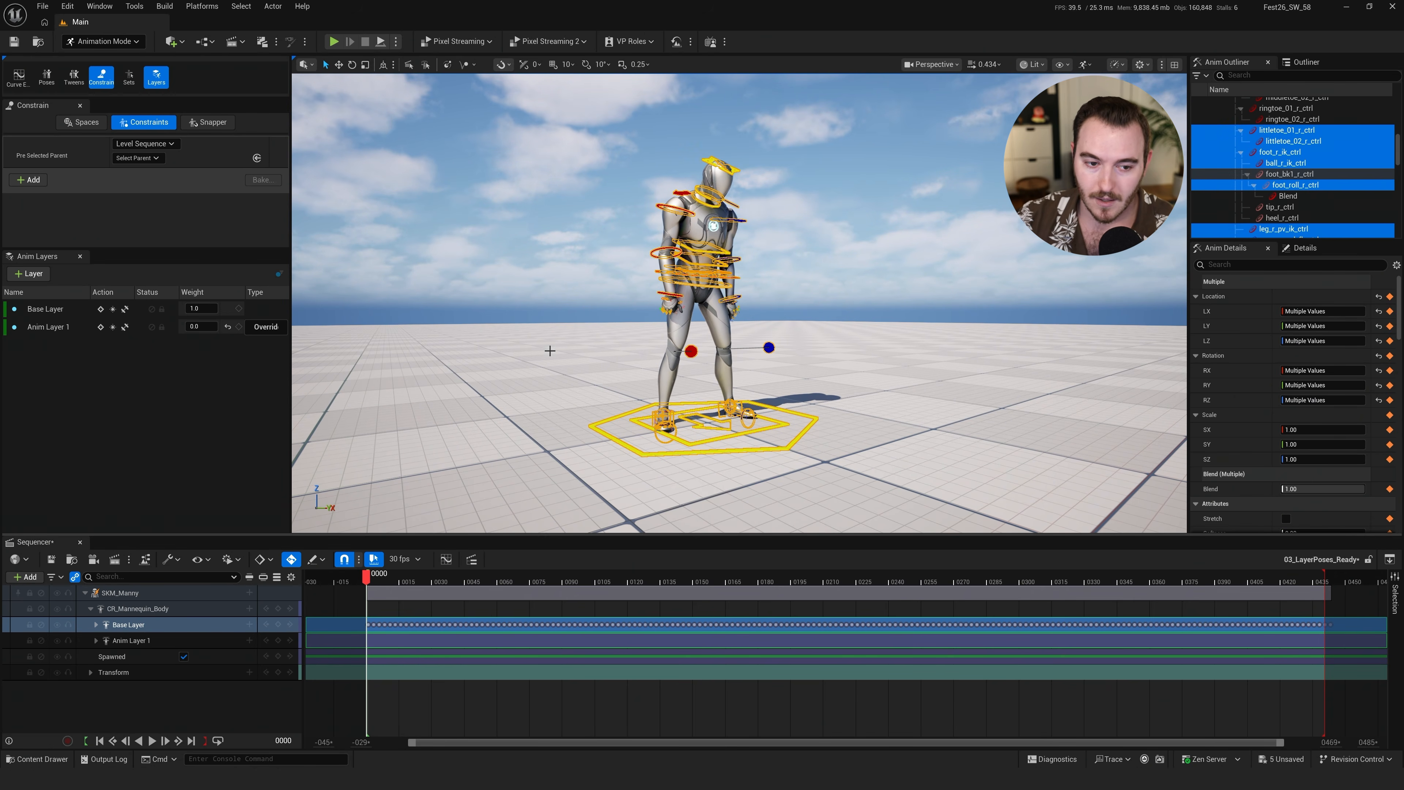
left_click(61, 326)
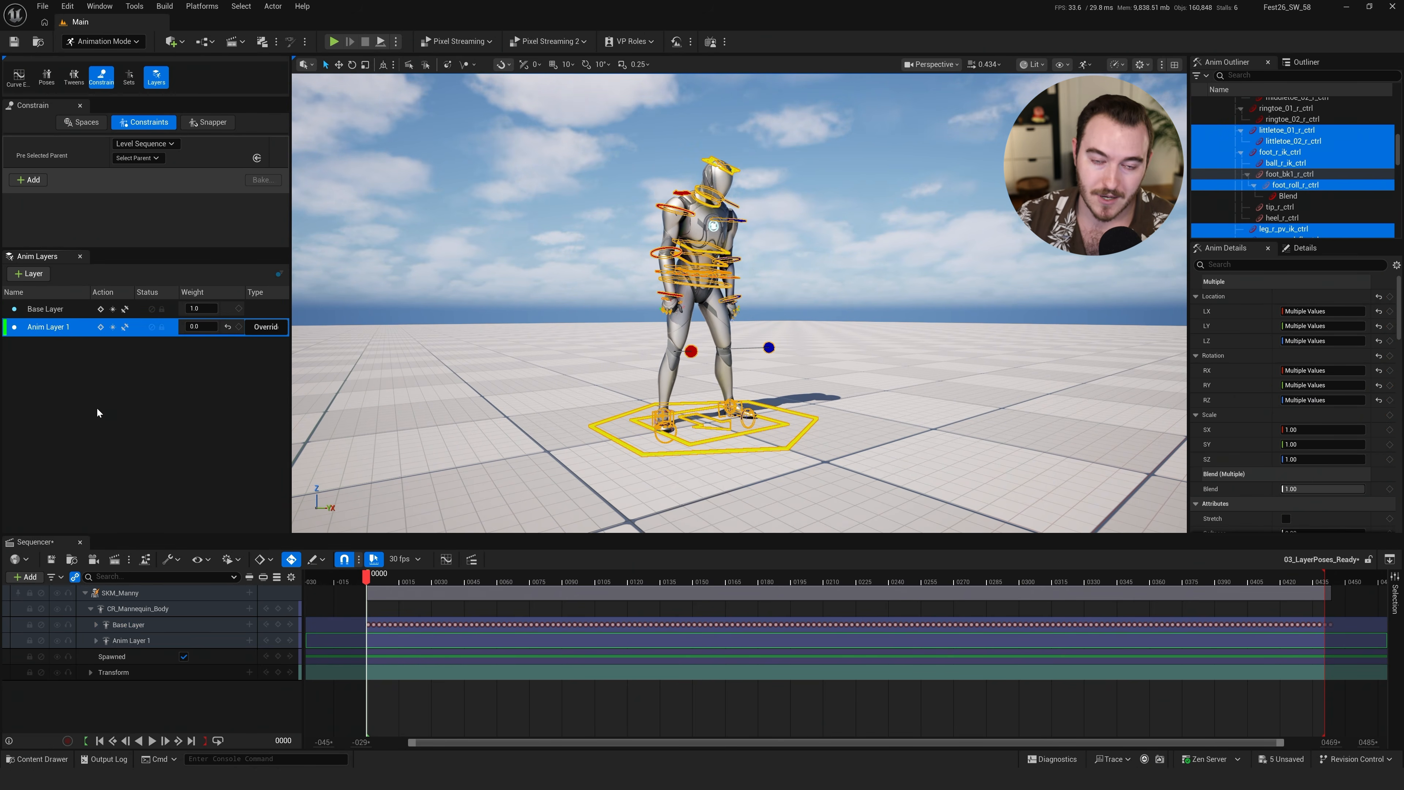
left_click_drag(287, 379, 340, 354)
left_click_drag(295, 293, 281, 294)
left_click(296, 371)
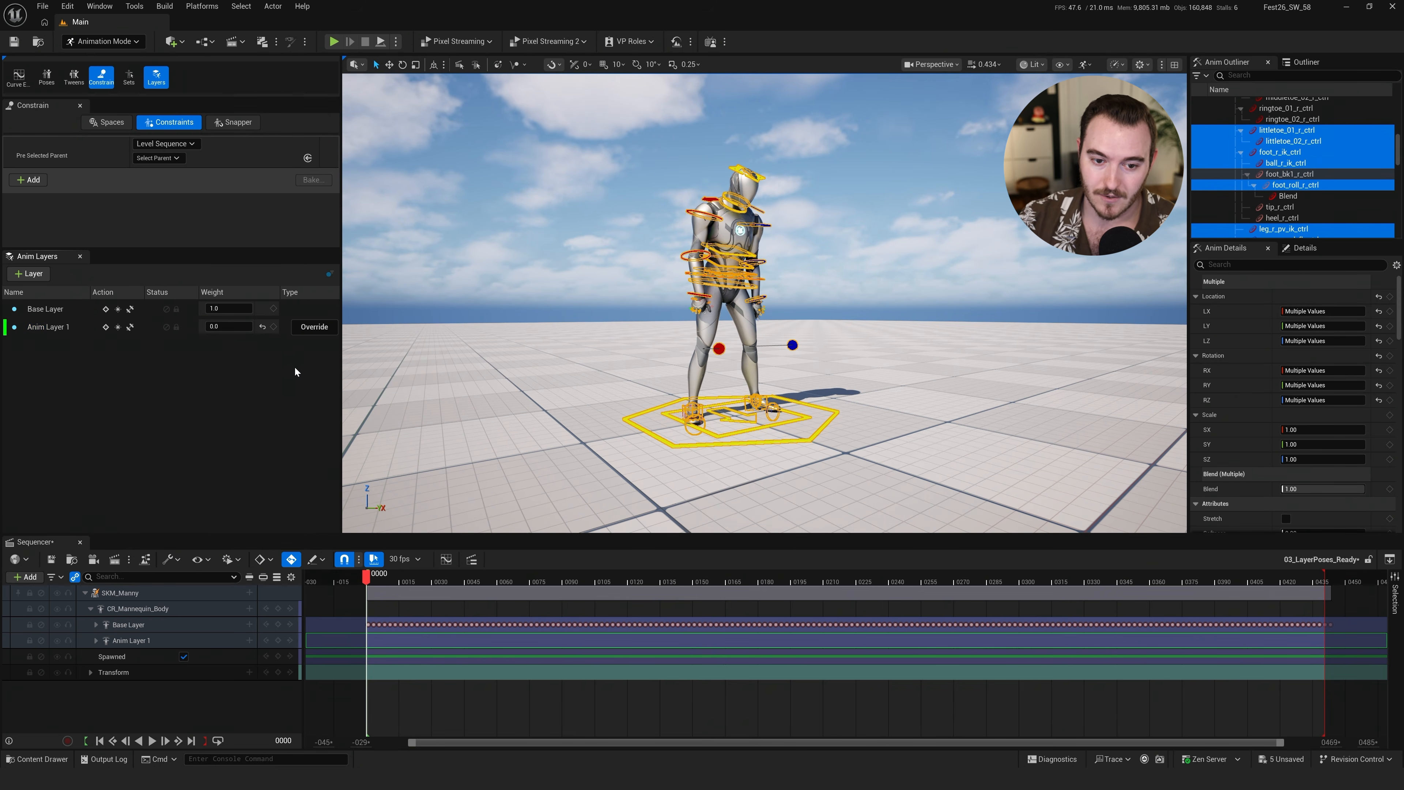
Try the Additive type on Anim Layer 1 and undo the type change
left_click(319, 328)
left_click(303, 341)
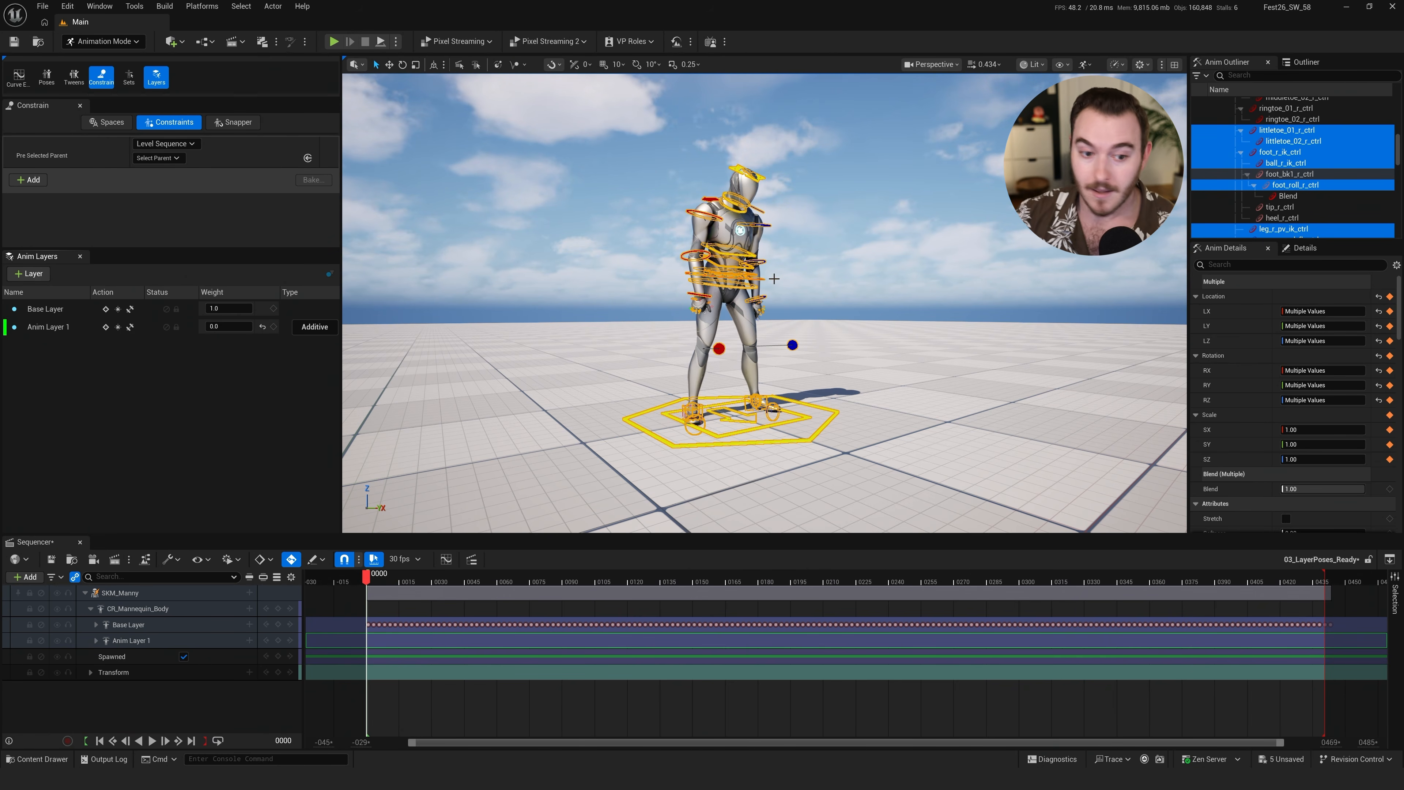
key("ctrl+z")
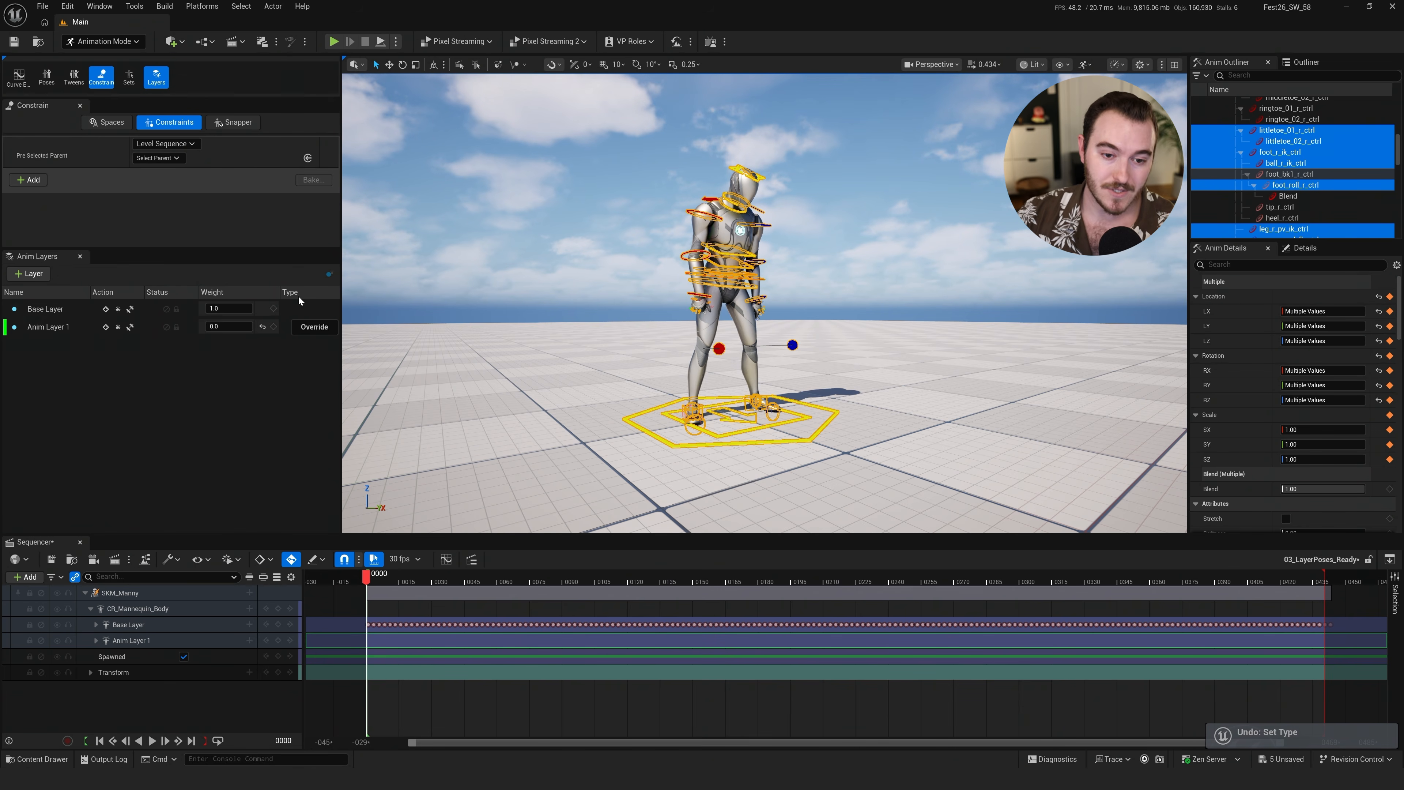
left_click(235, 353)
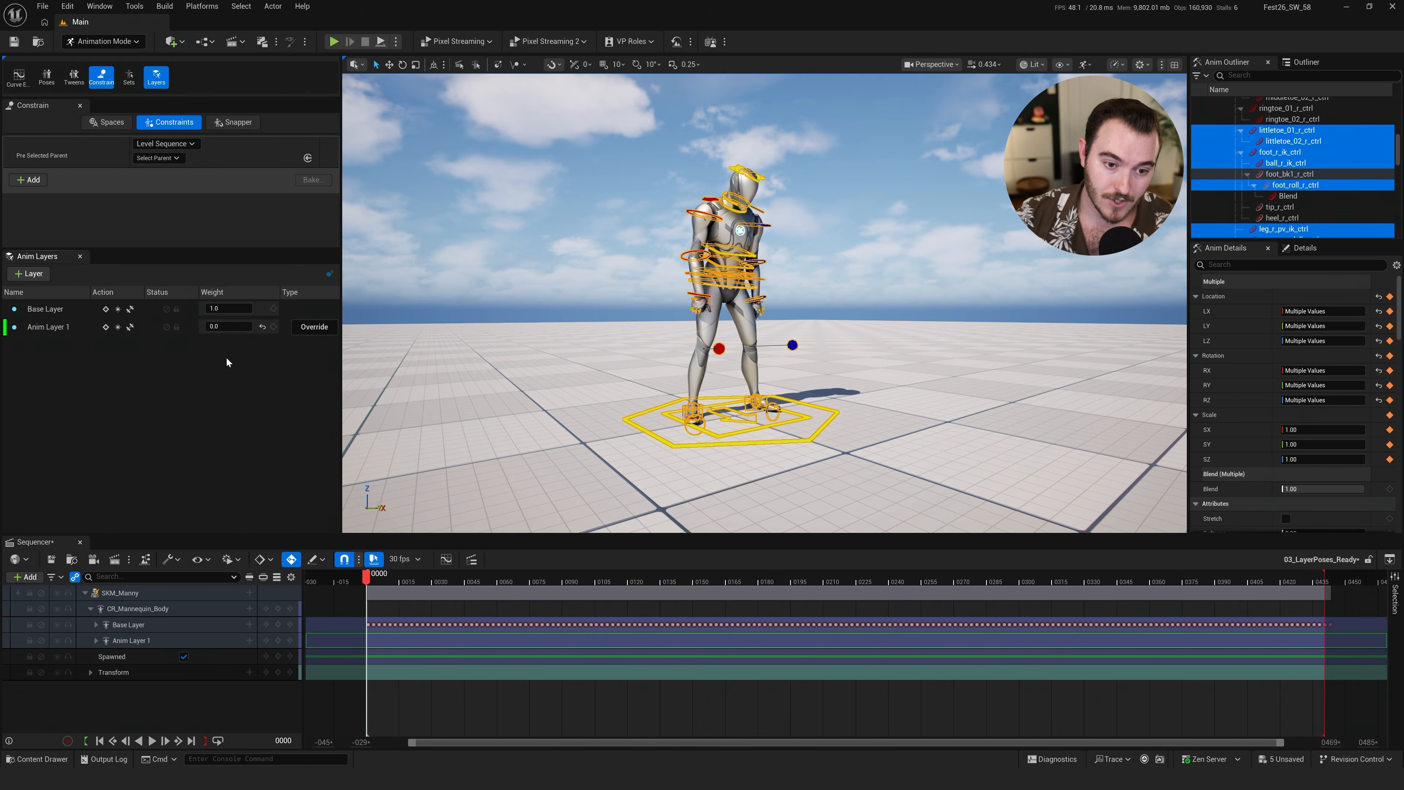
With the playhead at frame 0, set Anim Layer 1's weight to 1.0 and select its track in Sequencer
left_click_drag(396, 584, 367, 582)
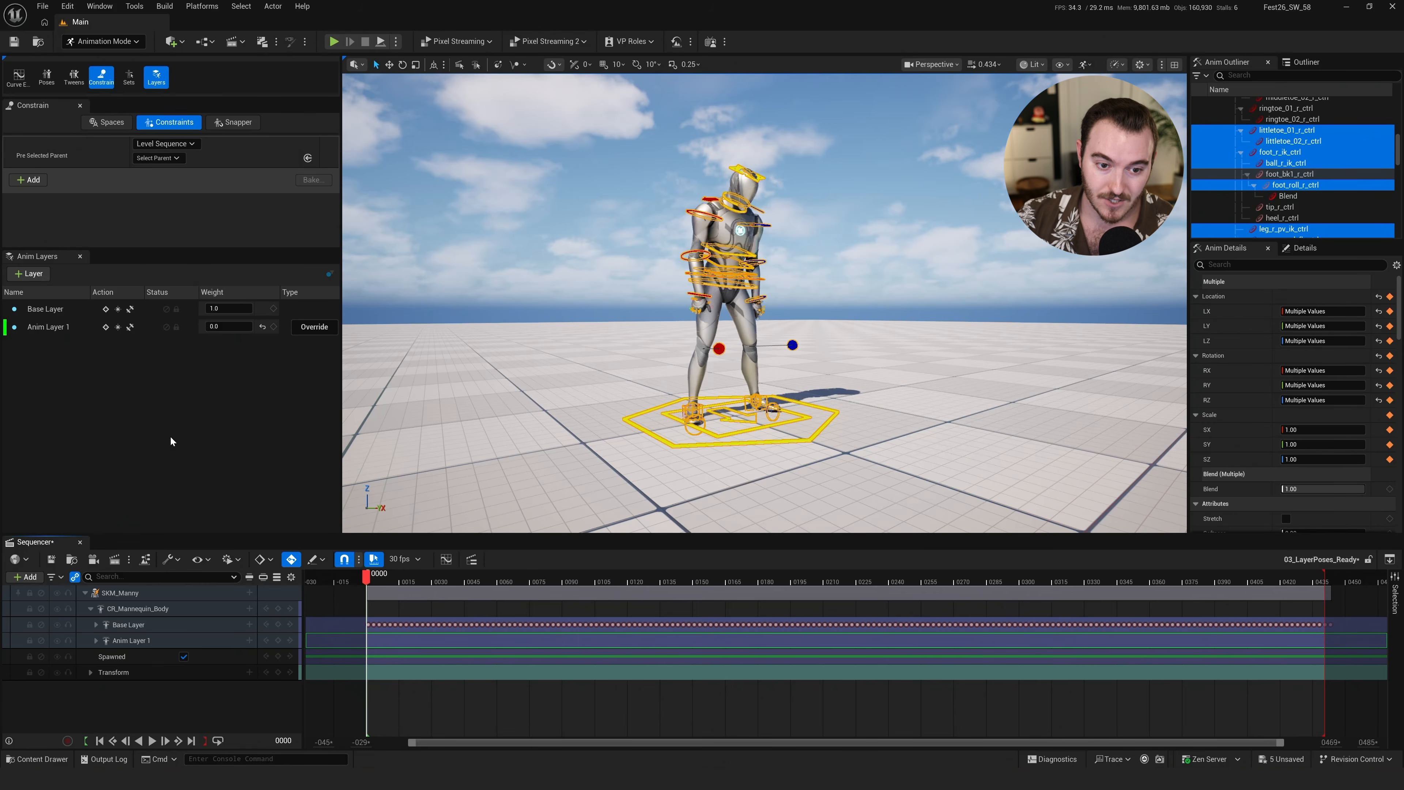
left_click(232, 328)
type("1")
key("Return")
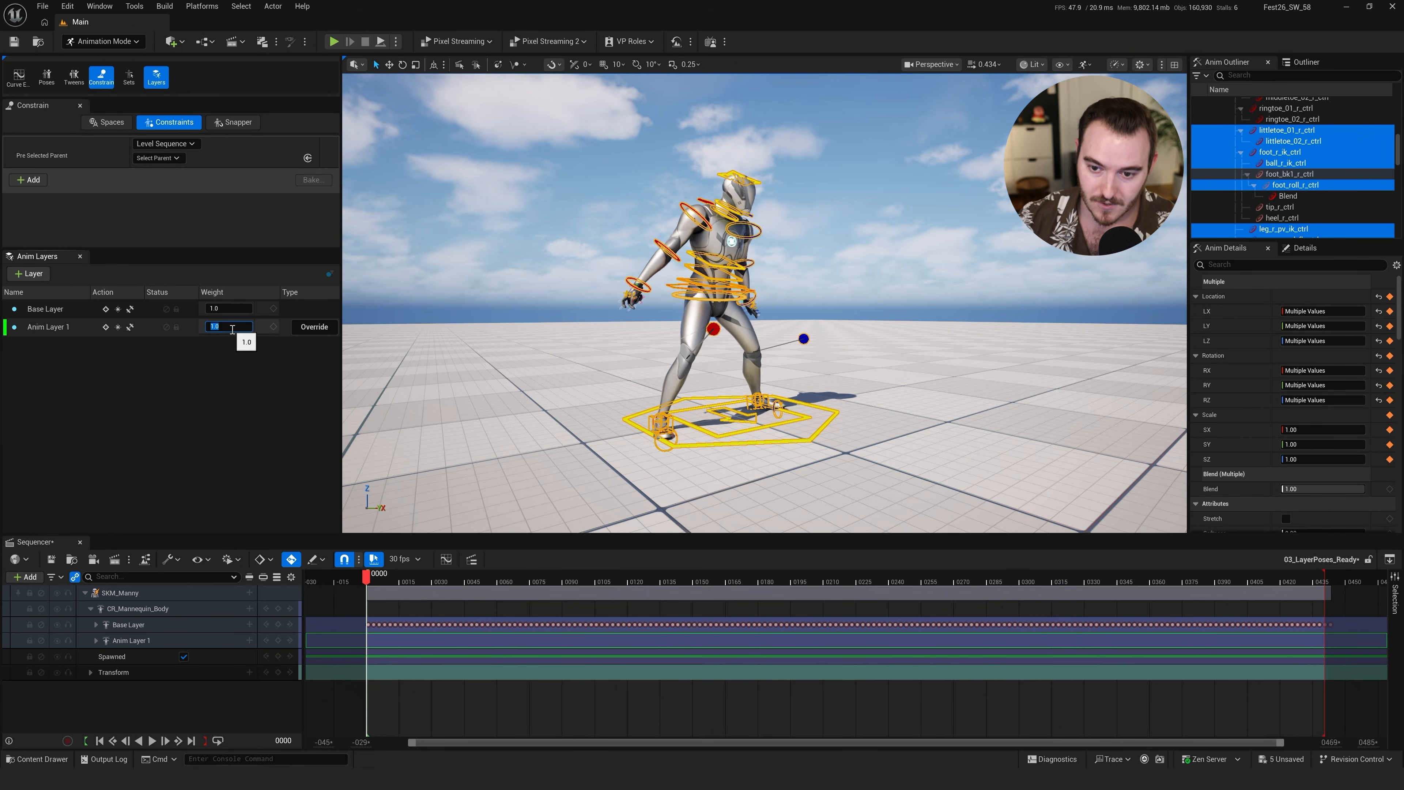
left_click(180, 641)
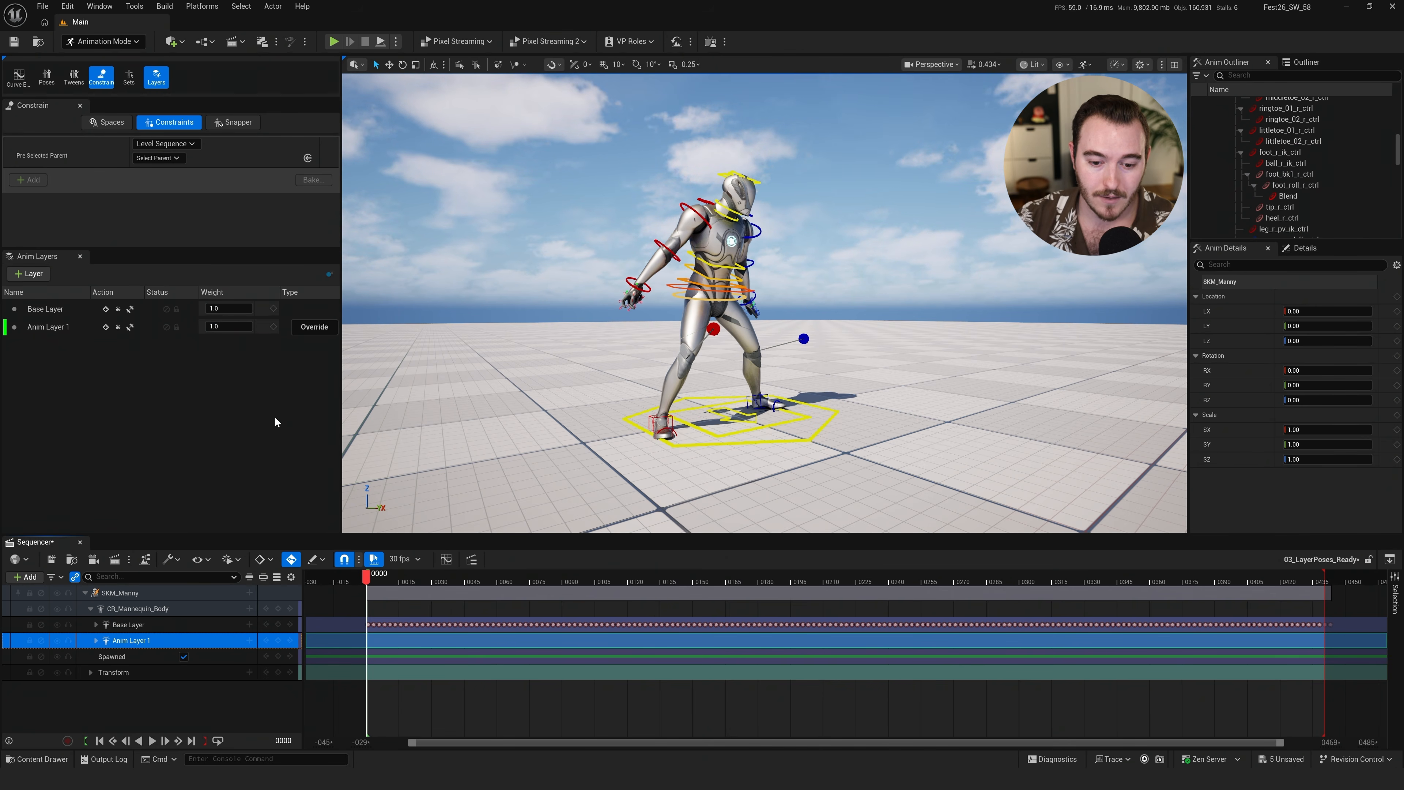
Play and scrub the sequence with Anim Layer 1's controls selected, reviewing the override pose from farther away
key("space")
right_click_drag(585, 382, 547, 376)
key("s")
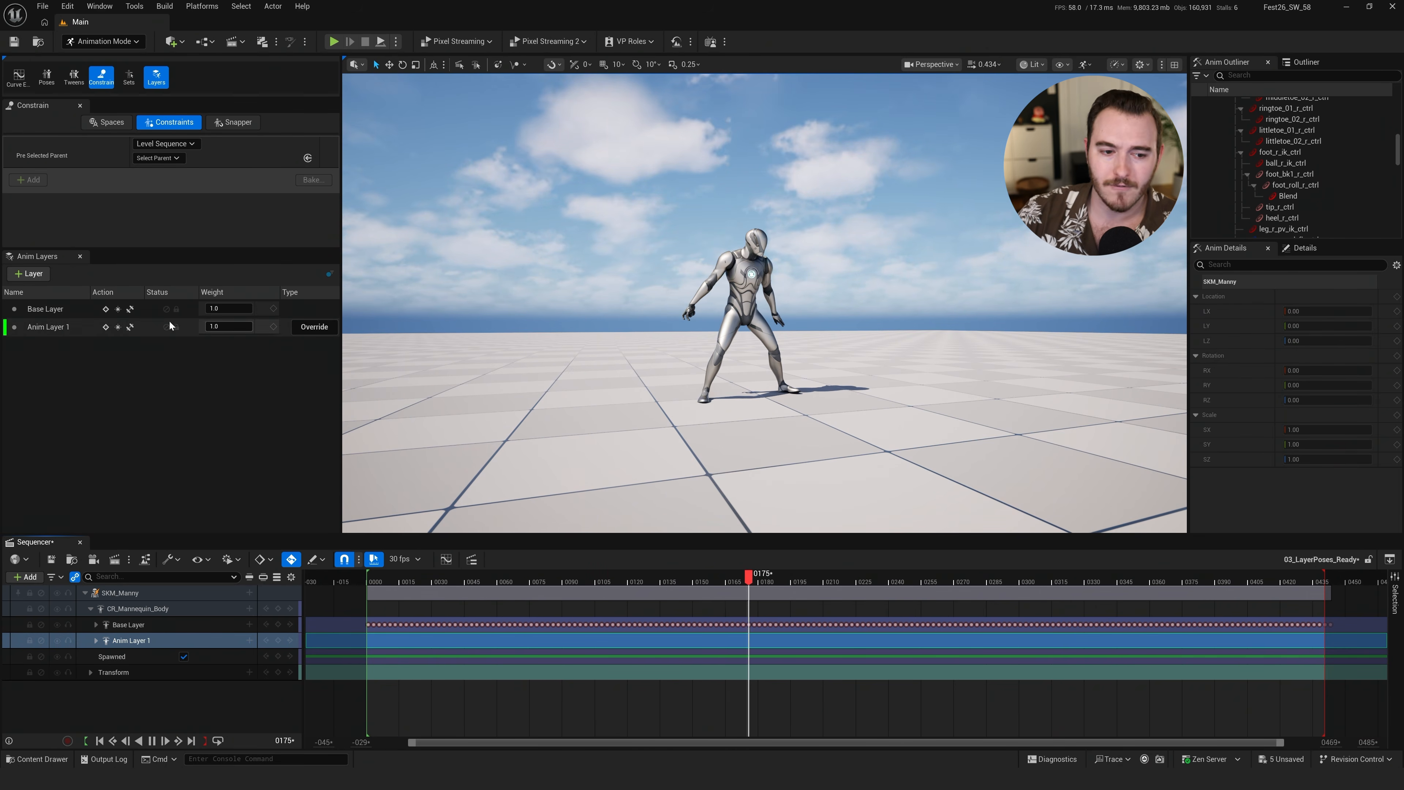
left_click(71, 330)
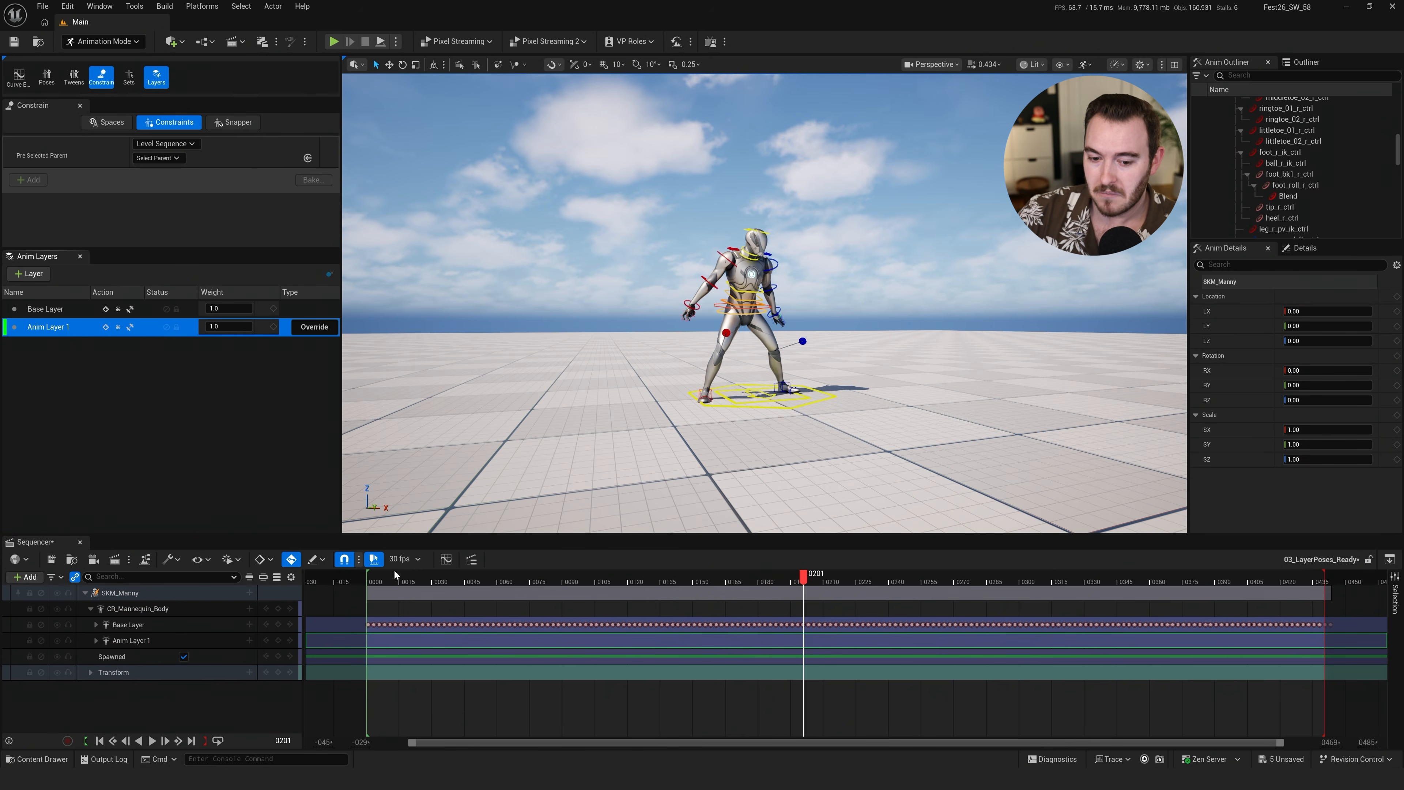
left_click_drag(550, 582, 512, 580)
Try rotating the right lower-arm FK control, and return the playhead to frame 0
left_click(702, 278)
key("e")
left_click_drag(663, 265, 684, 238)
left_click_drag(524, 577, 276, 592)
Set Anim Layer 1's weight to 0 with the playhead at frame 0 and leave the rotate tool
left_click(230, 328)
type("0")
key("Return")
right_click(231, 331)
left_click(113, 444)
key("q")
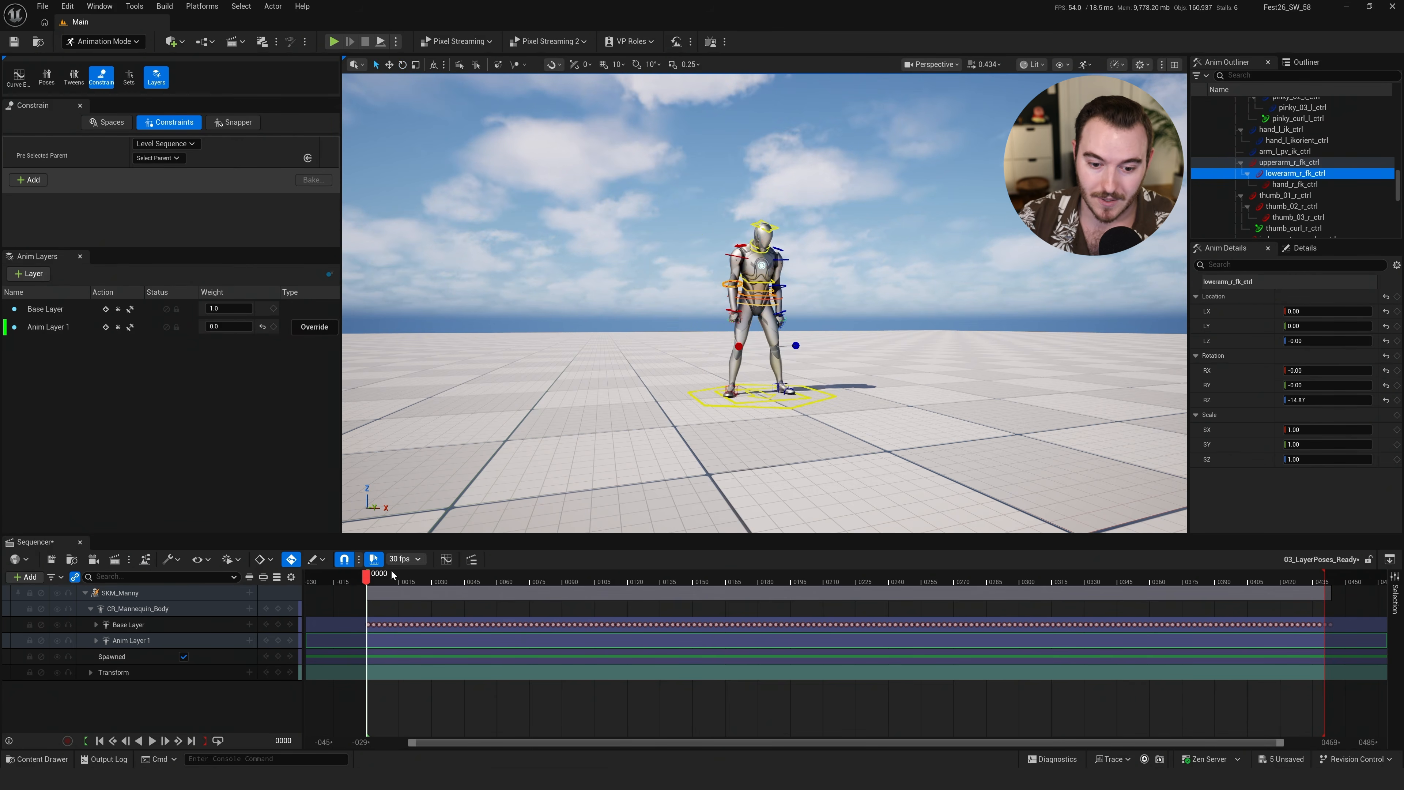
Key the mocap's poses on Anim Layer 1 at frames 14 and 59
left_click_drag(385, 582, 176, 559)
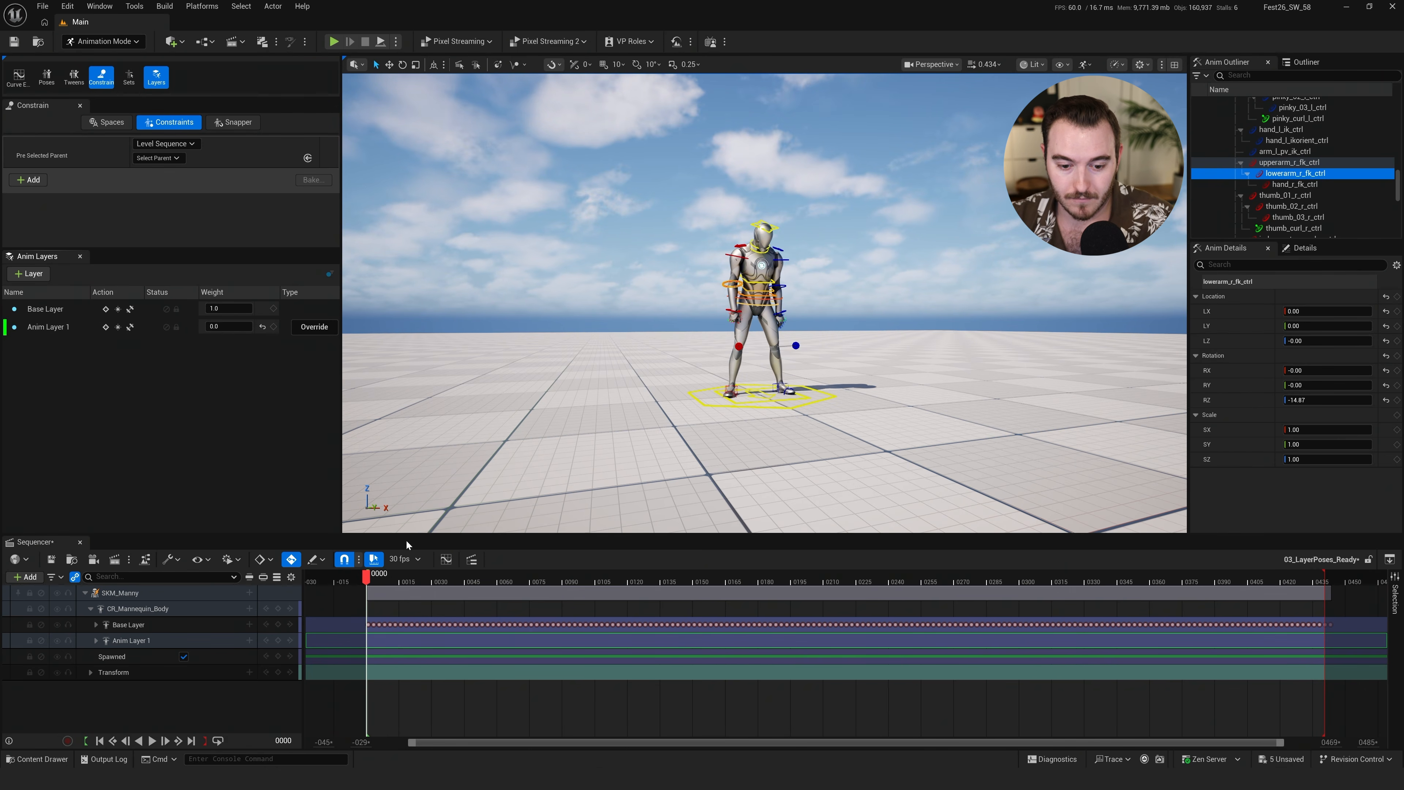
mouse_move(383, 580)
left_mouse_down()
mouse_move(433, 586)
mouse_move(397, 596)
left_mouse_up()
scroll(724, 292, "up", 5)
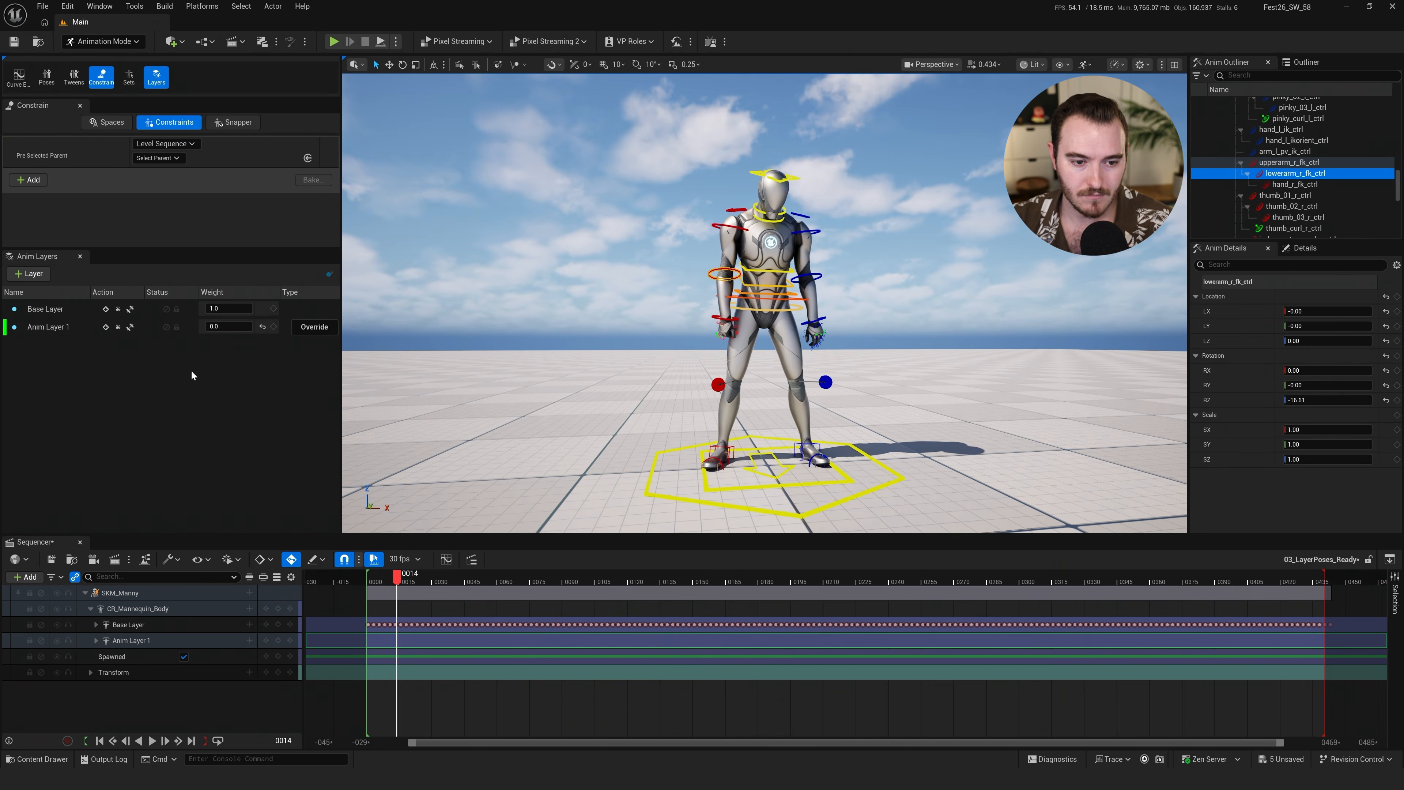
left_click(118, 327)
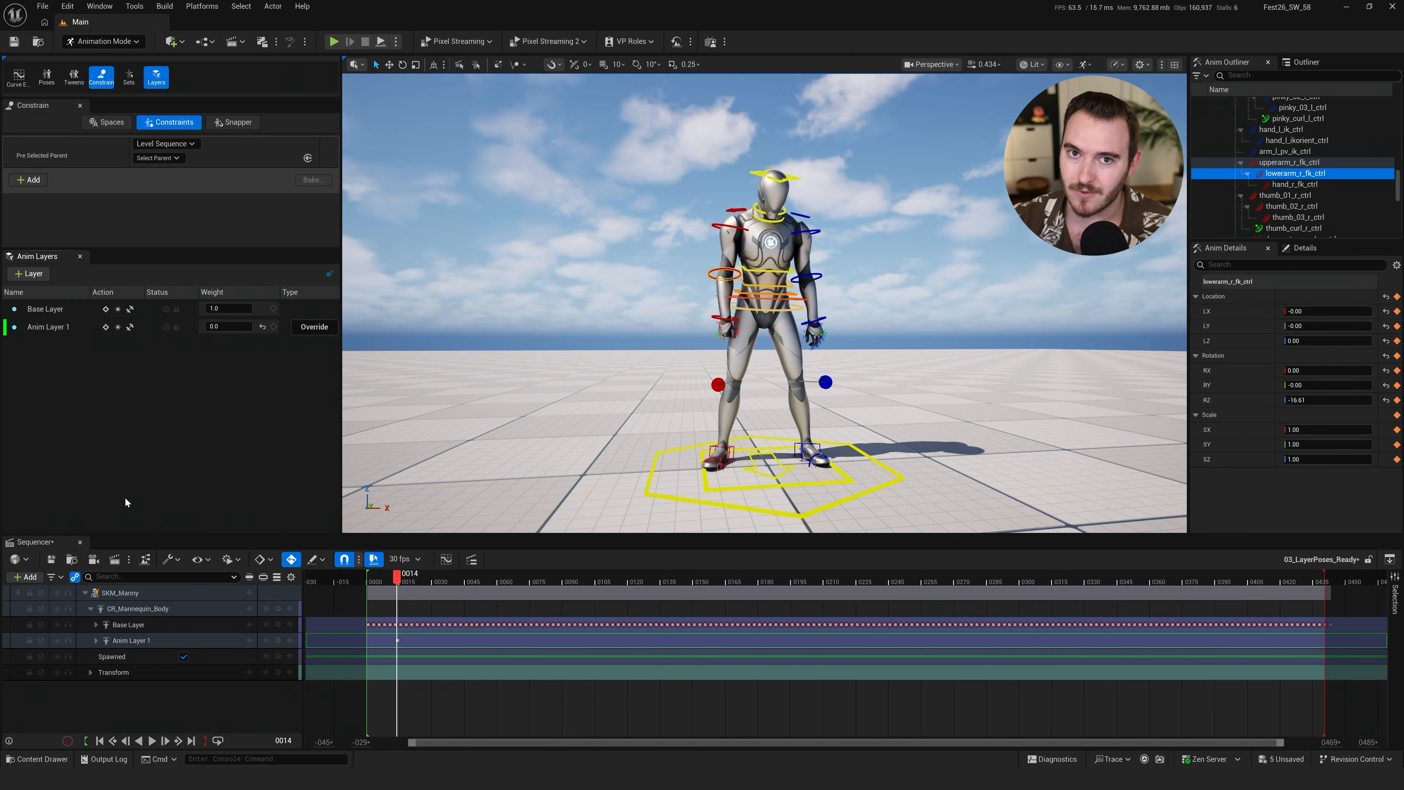
left_click_drag(445, 577, 494, 577)
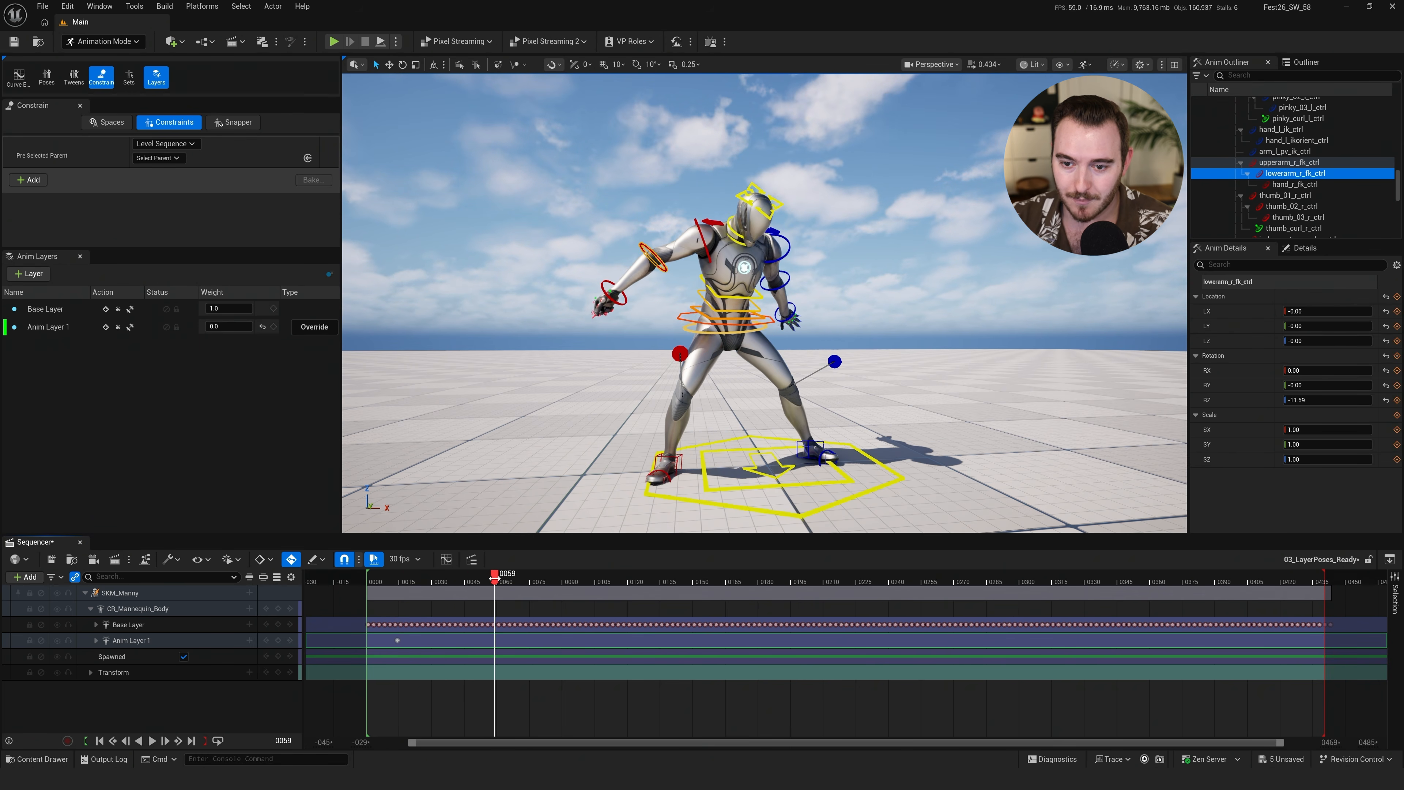
left_click(105, 327)
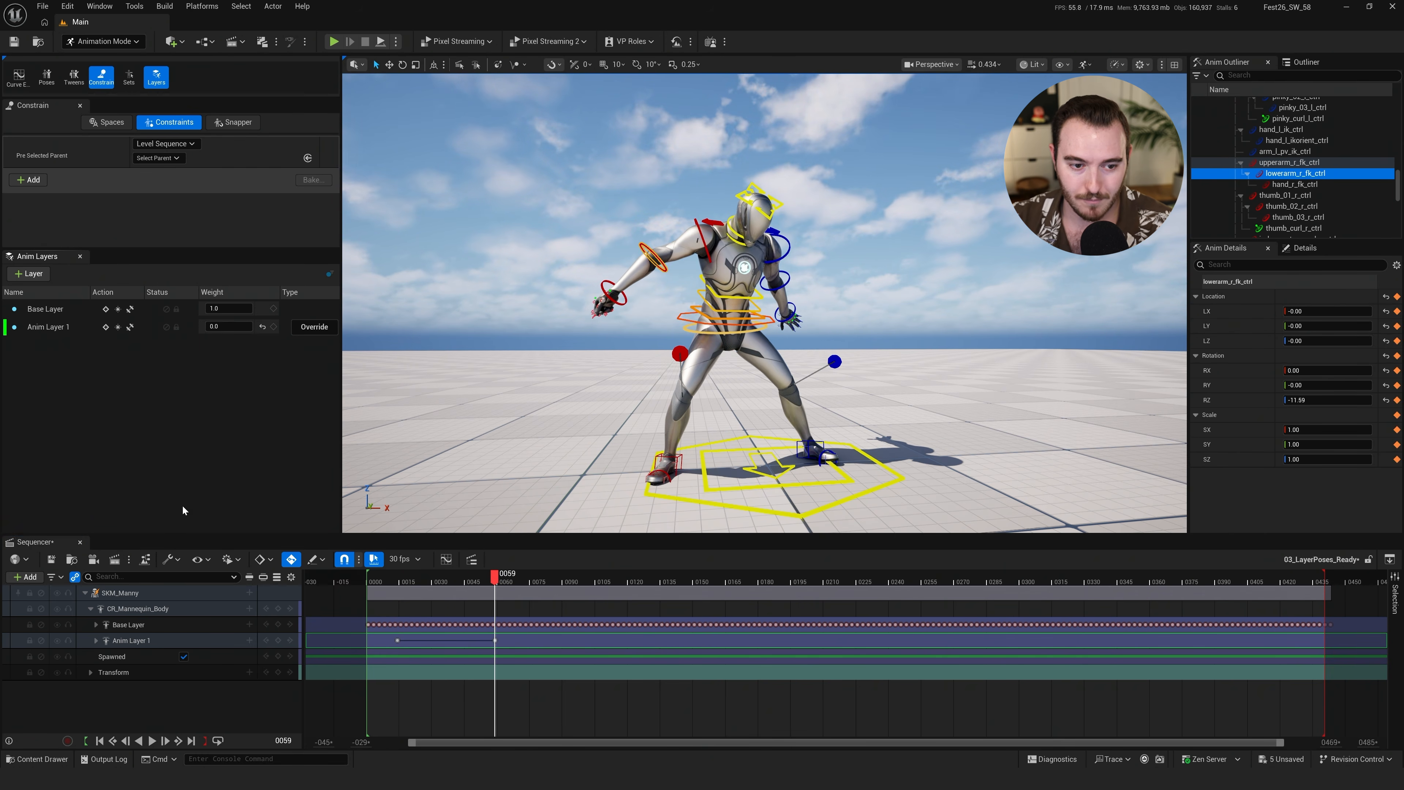
Add pose keys to Anim Layer 1 at frame 46 and frame 81
mouse_move(482, 585)
left_mouse_down()
mouse_move(402, 581)
mouse_move(486, 585)
mouse_move(467, 585)
left_mouse_up()
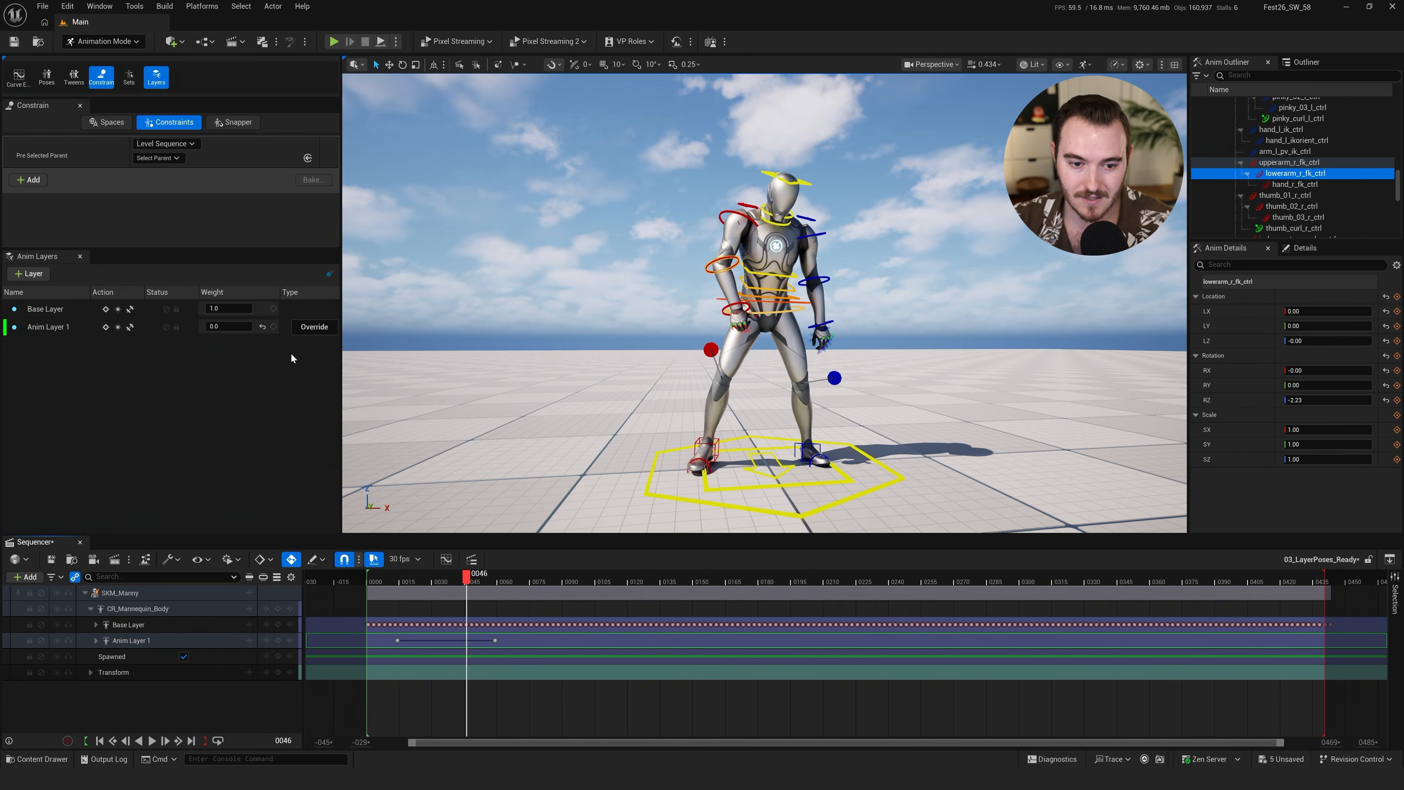
left_click(118, 326)
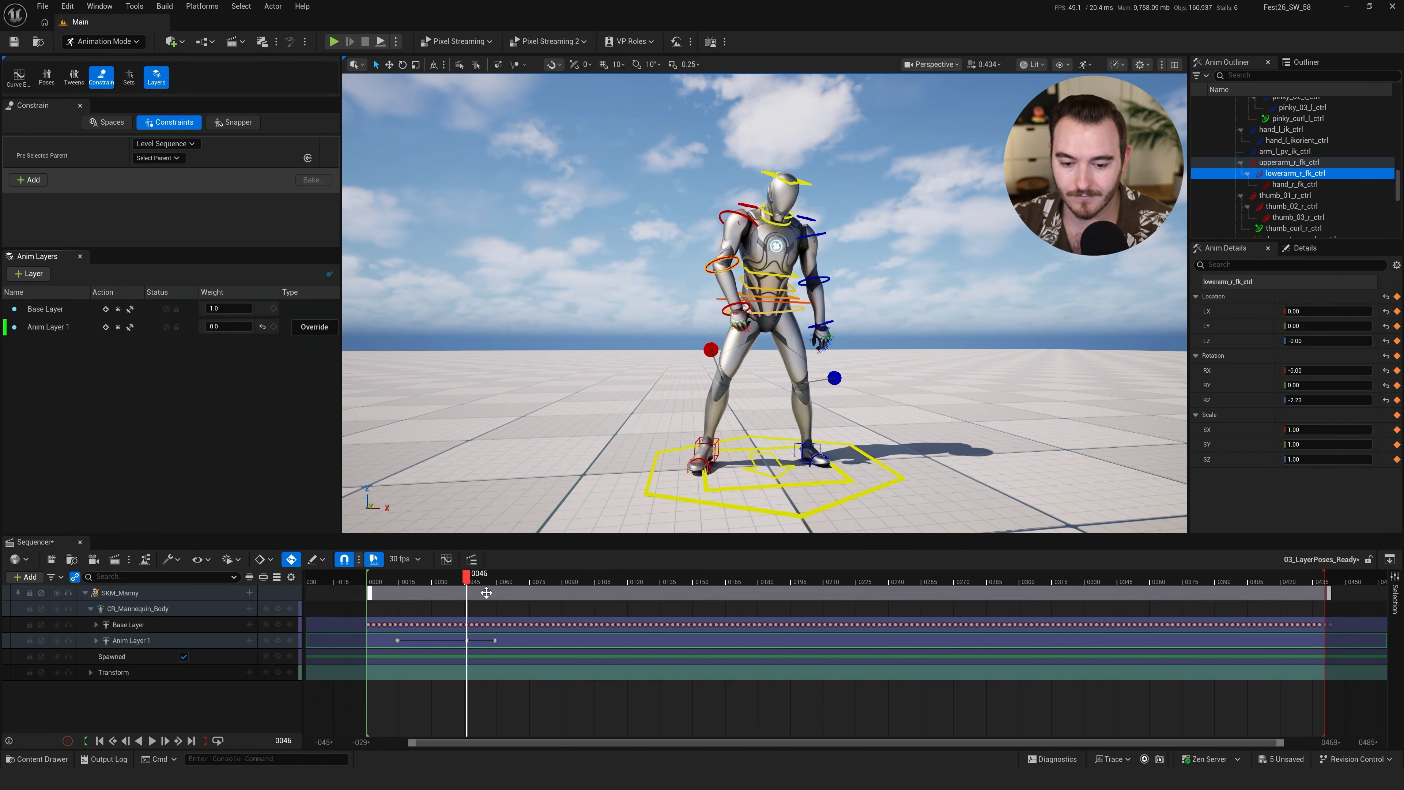
left_click_drag(463, 578, 542, 585)
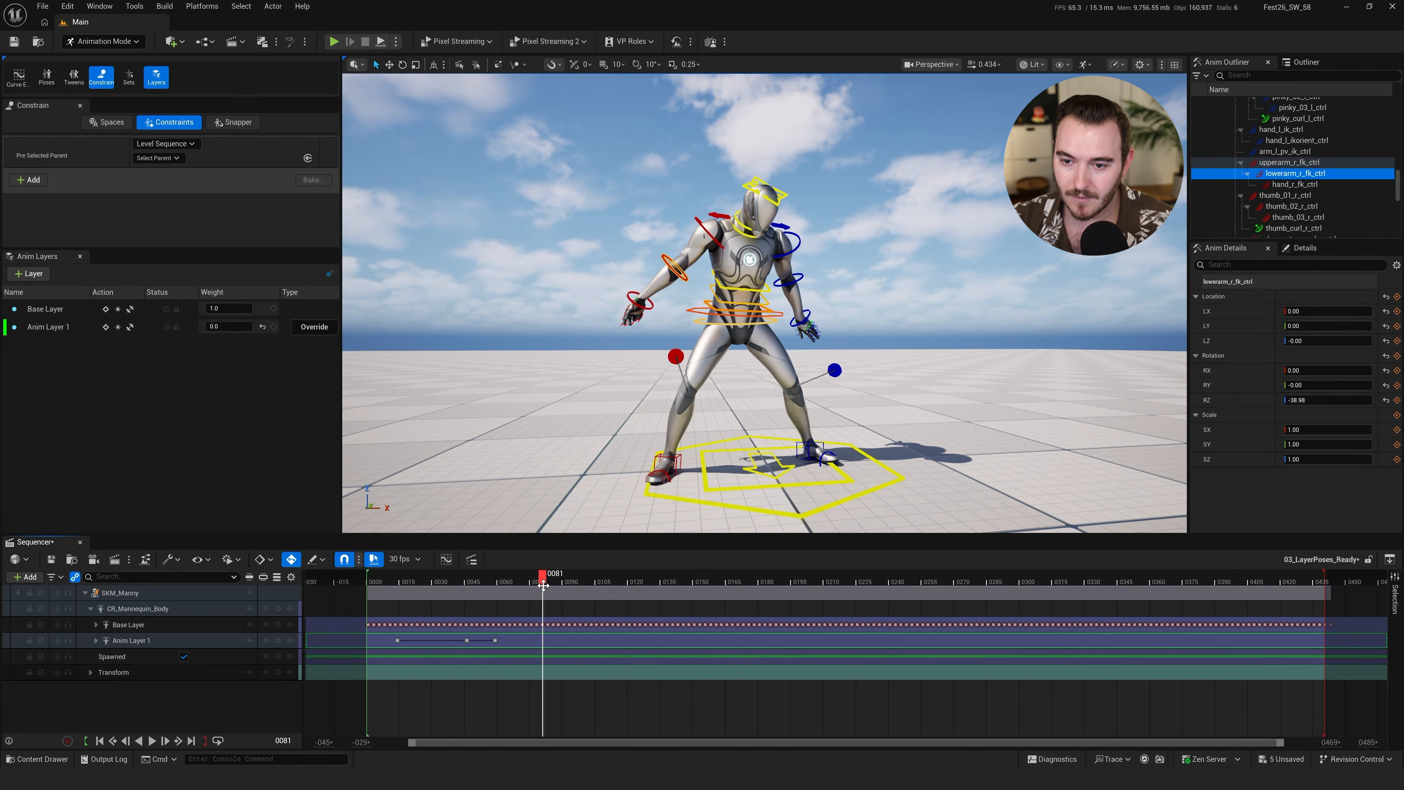
left_click(106, 326)
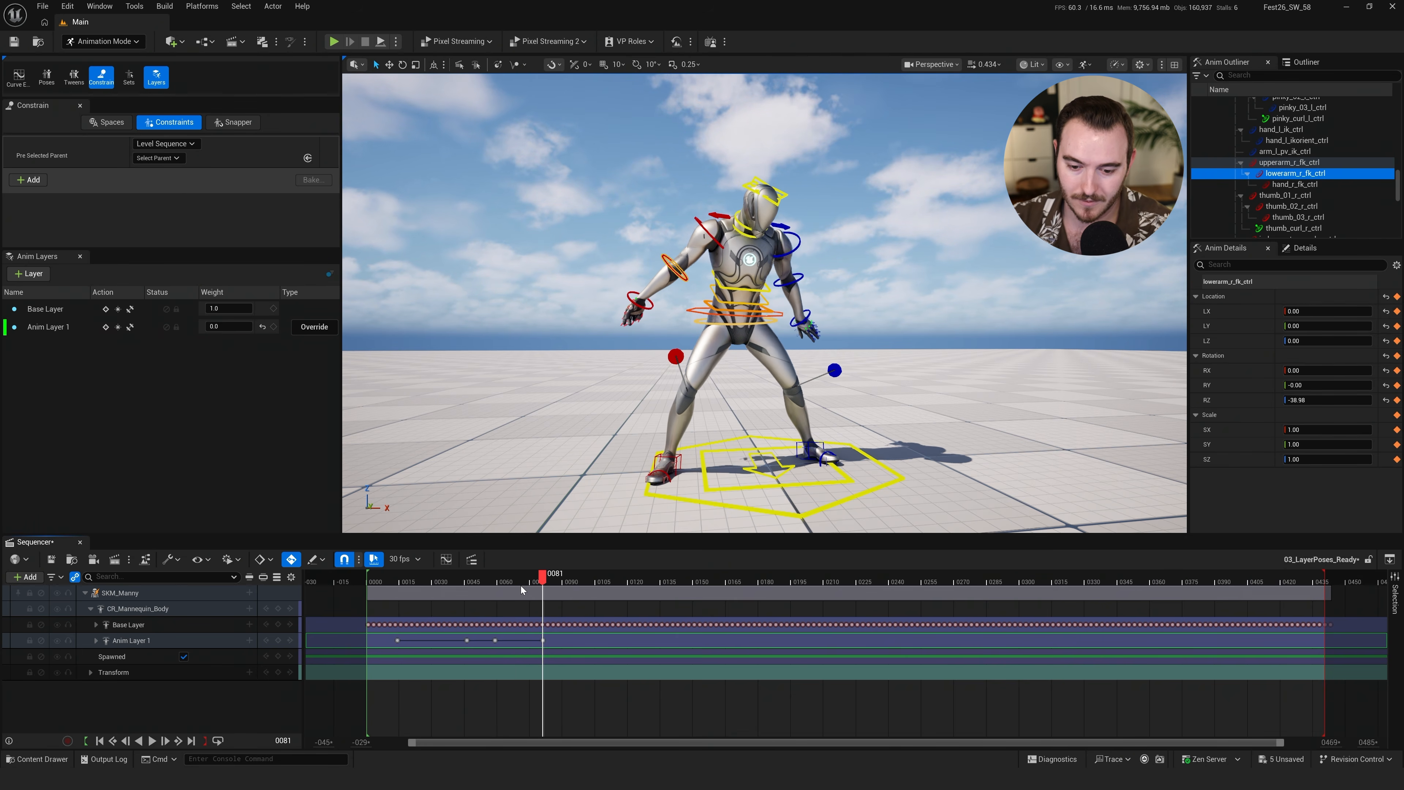
Key further poses on Anim Layer 1 at about frame 91, at frame 113 and at two frames shortly after 120
left_click_drag(544, 574, 613, 592)
left_click(118, 326)
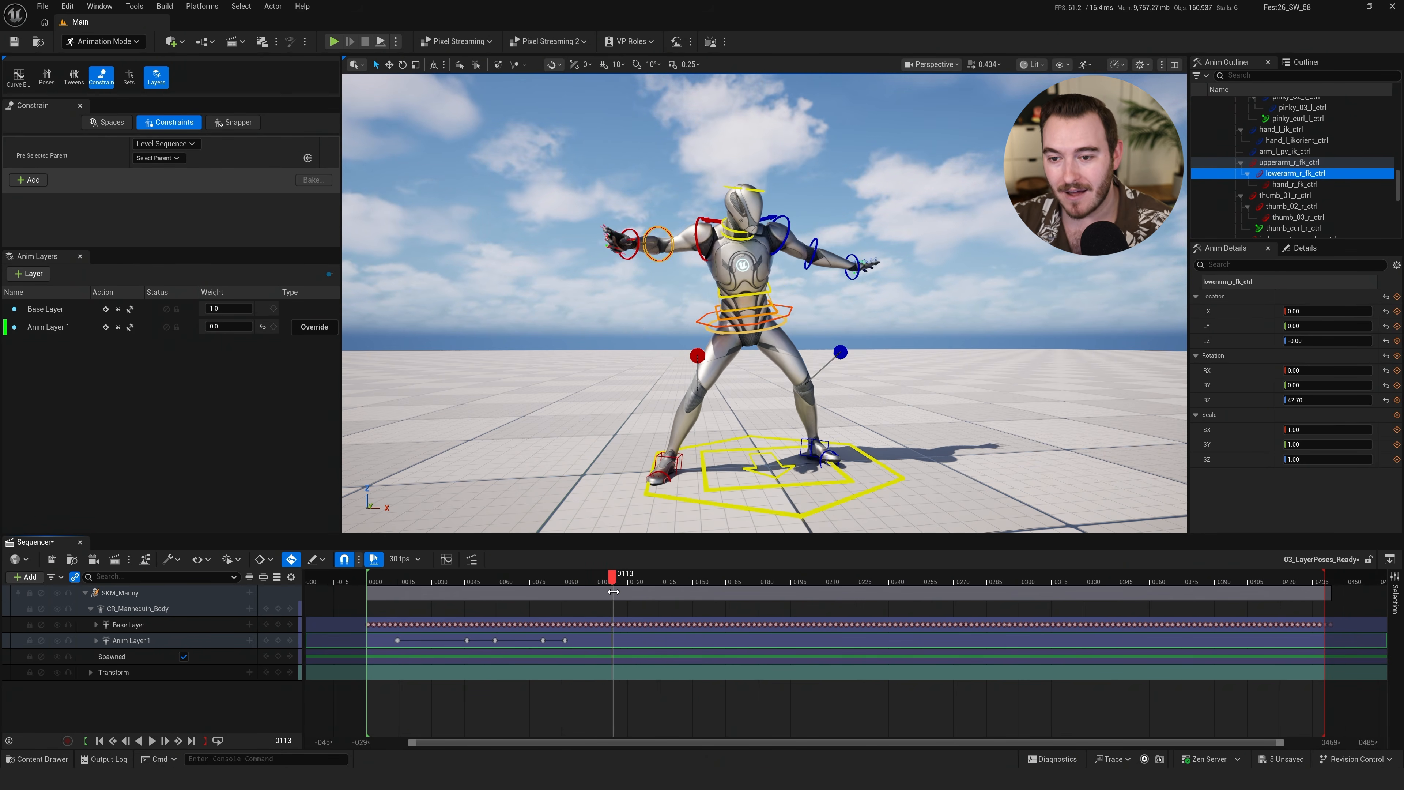
left_click(119, 327)
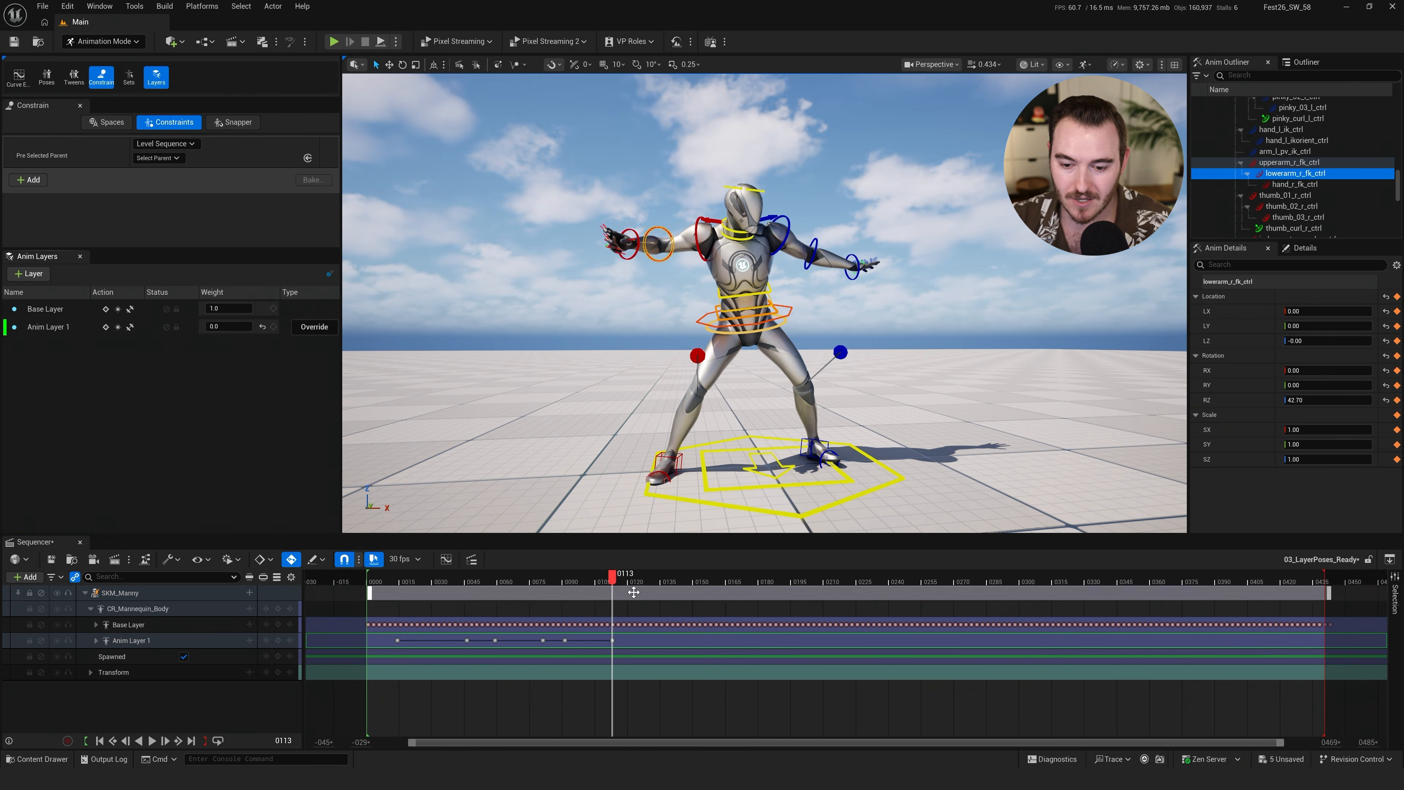
left_click_drag(612, 585, 384, 579)
left_click(119, 327)
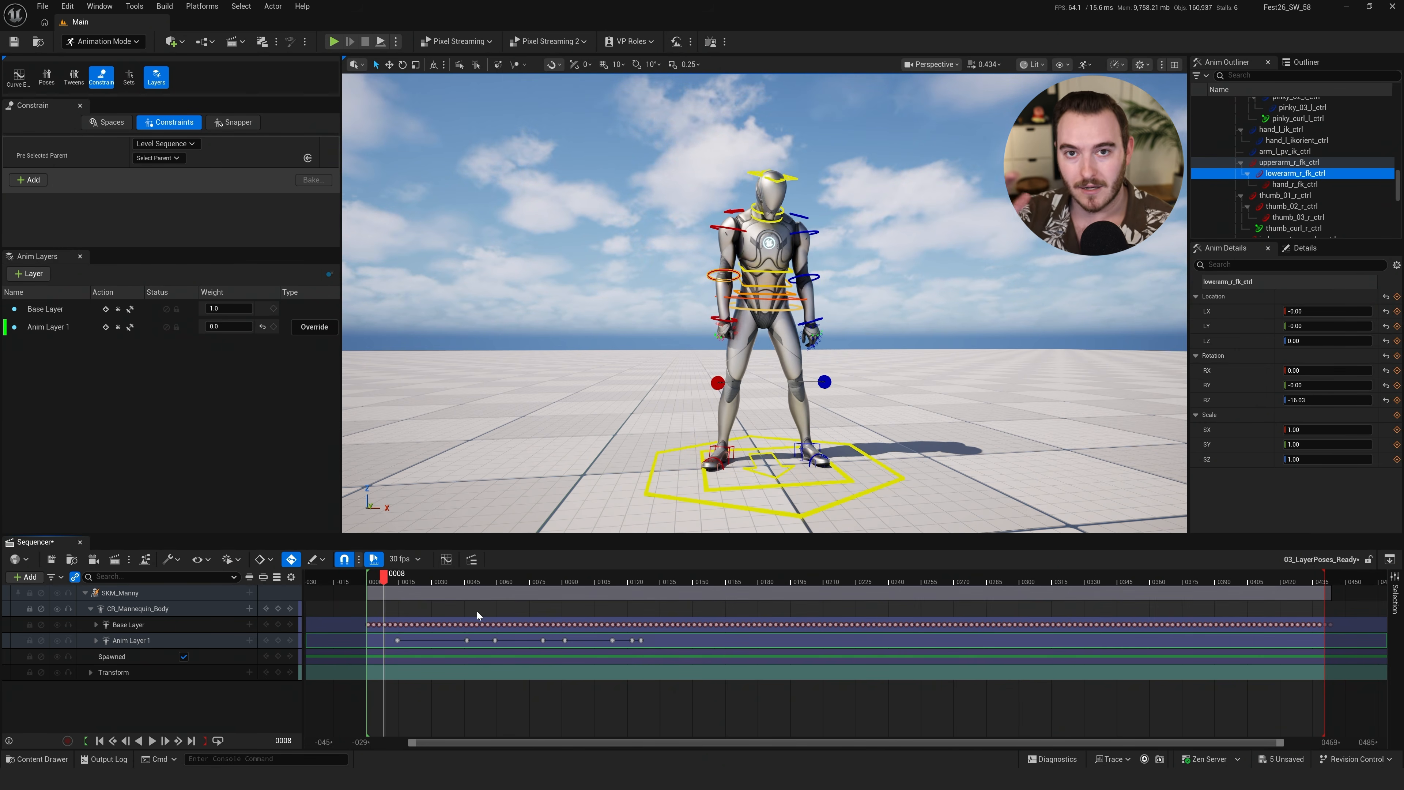
Play the mocap with Anim Layer 1 at zero weight and move the playhead back to the start
key("space")
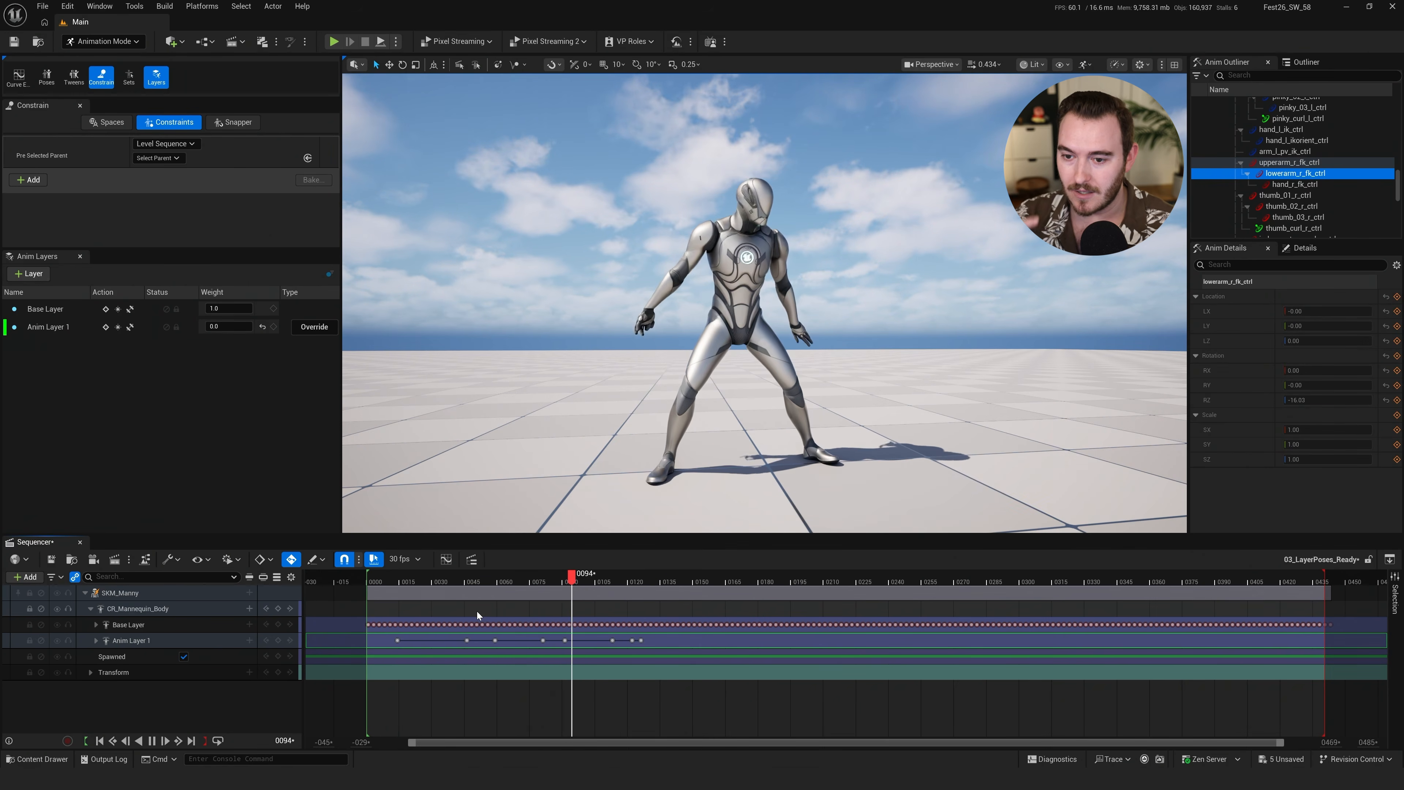
key("space")
left_click_drag(467, 576, 388, 597)
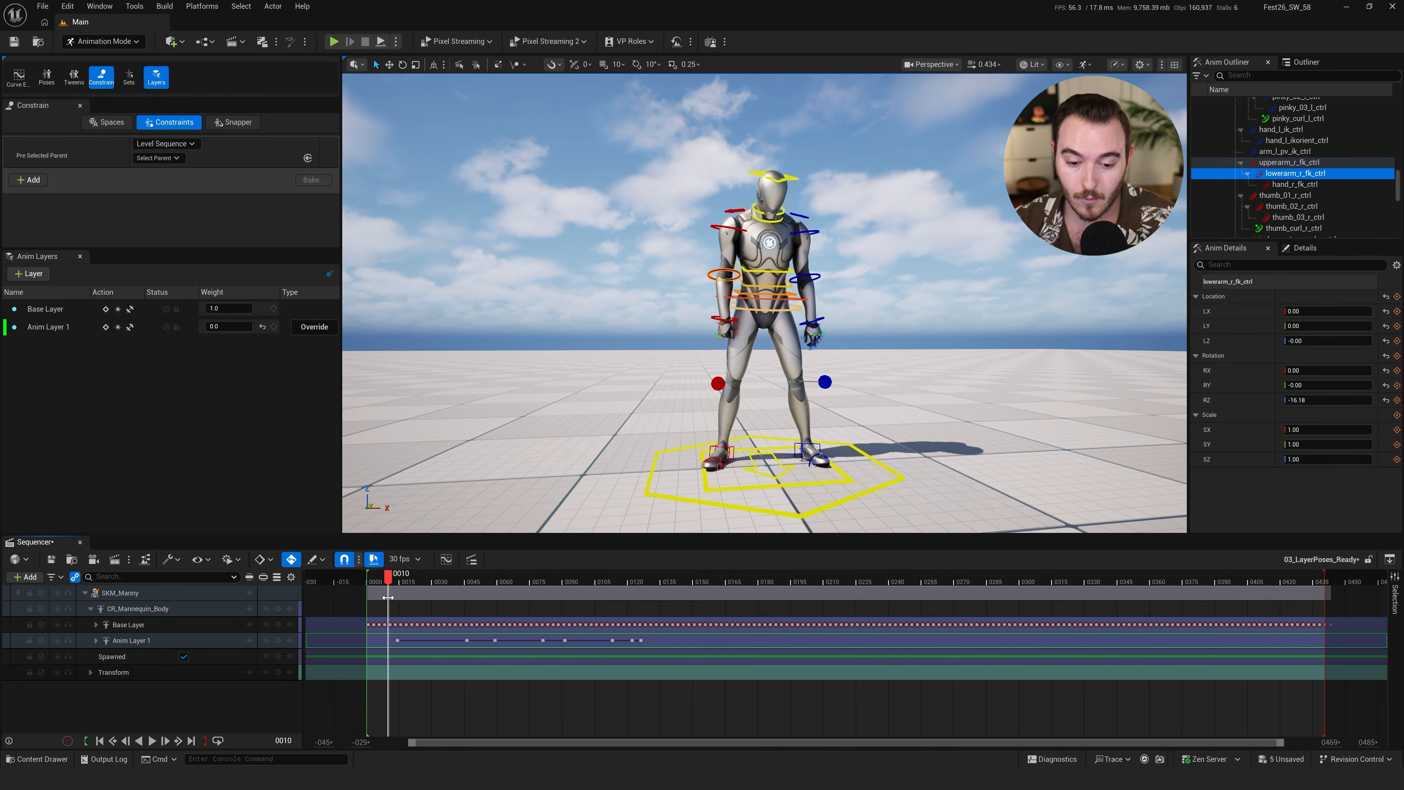
Set Anim Layer 1's weight to 1.0 with the playhead at frame 0
left_click(229, 326)
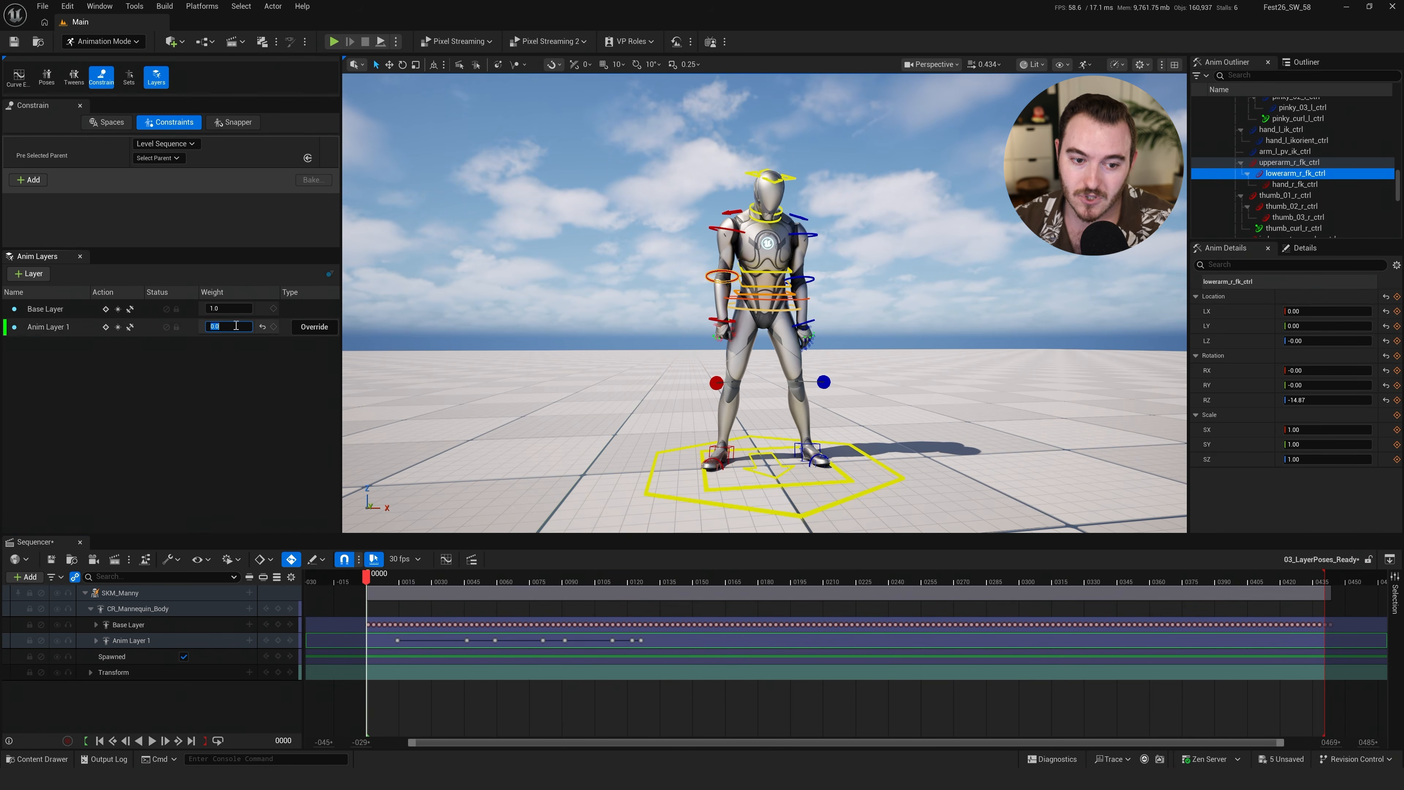
type("1")
key("Return")
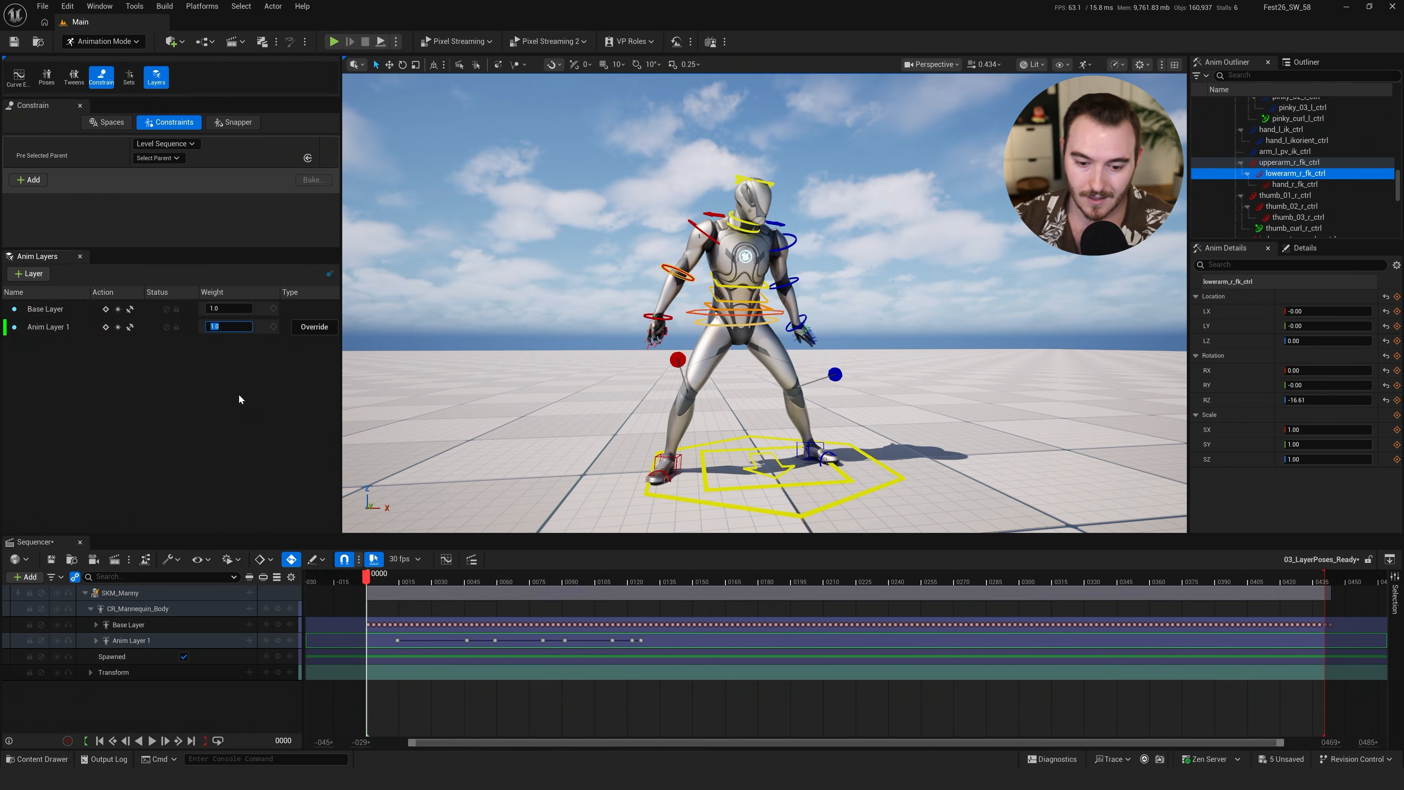
Play the sequence repeatedly to review the motion interpolated between Anim Layer 1's sparse keyed poses
left_click(488, 715)
key("space")
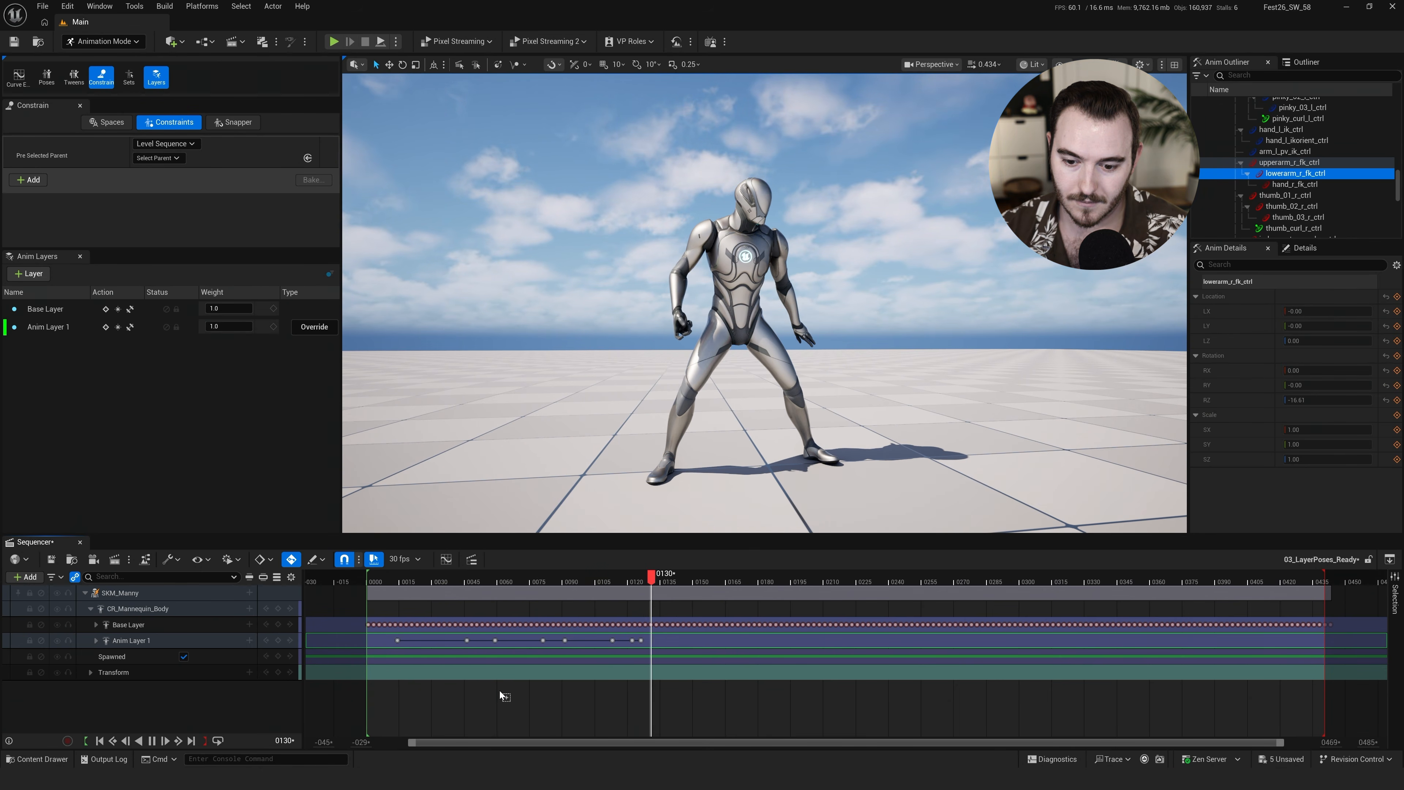
key("space")
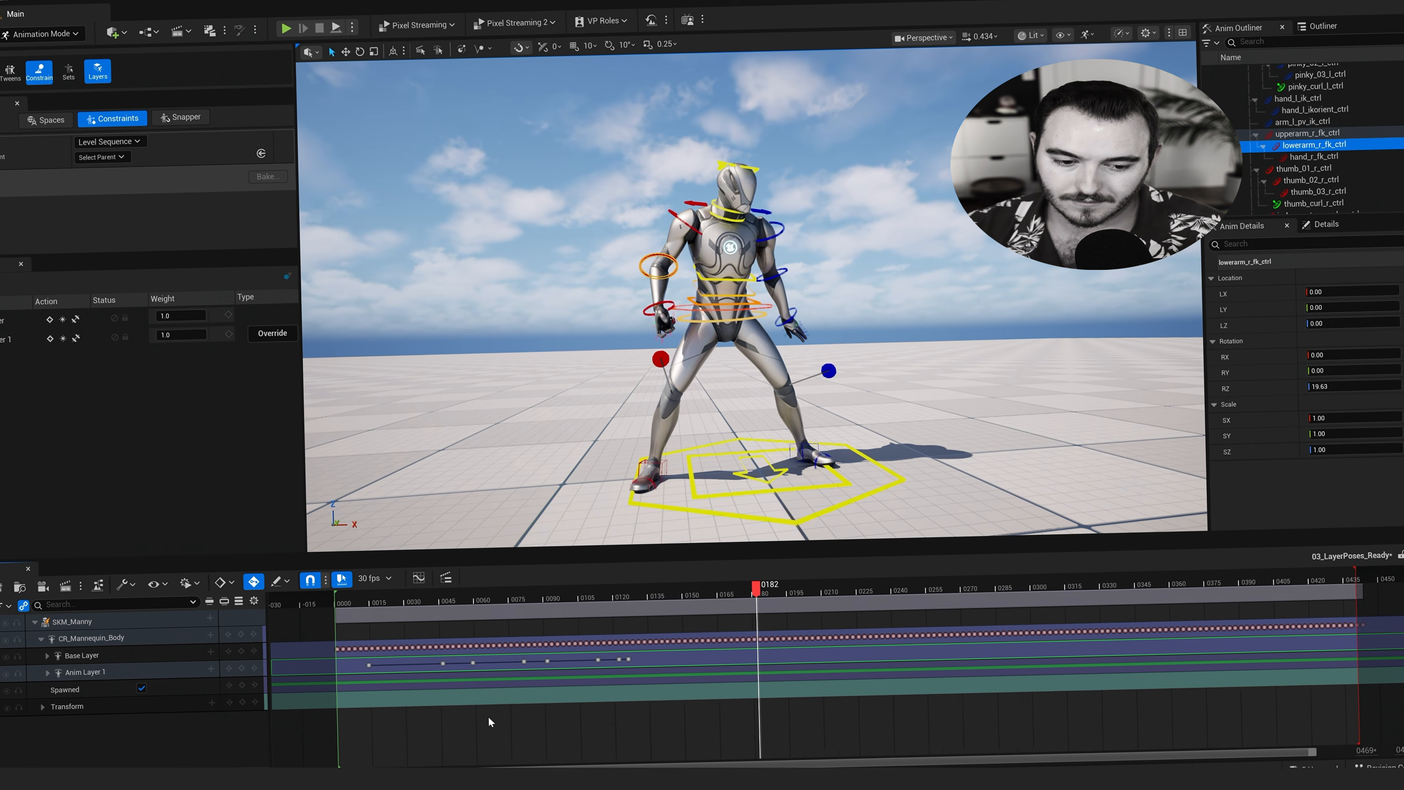
key("ctrl+z")
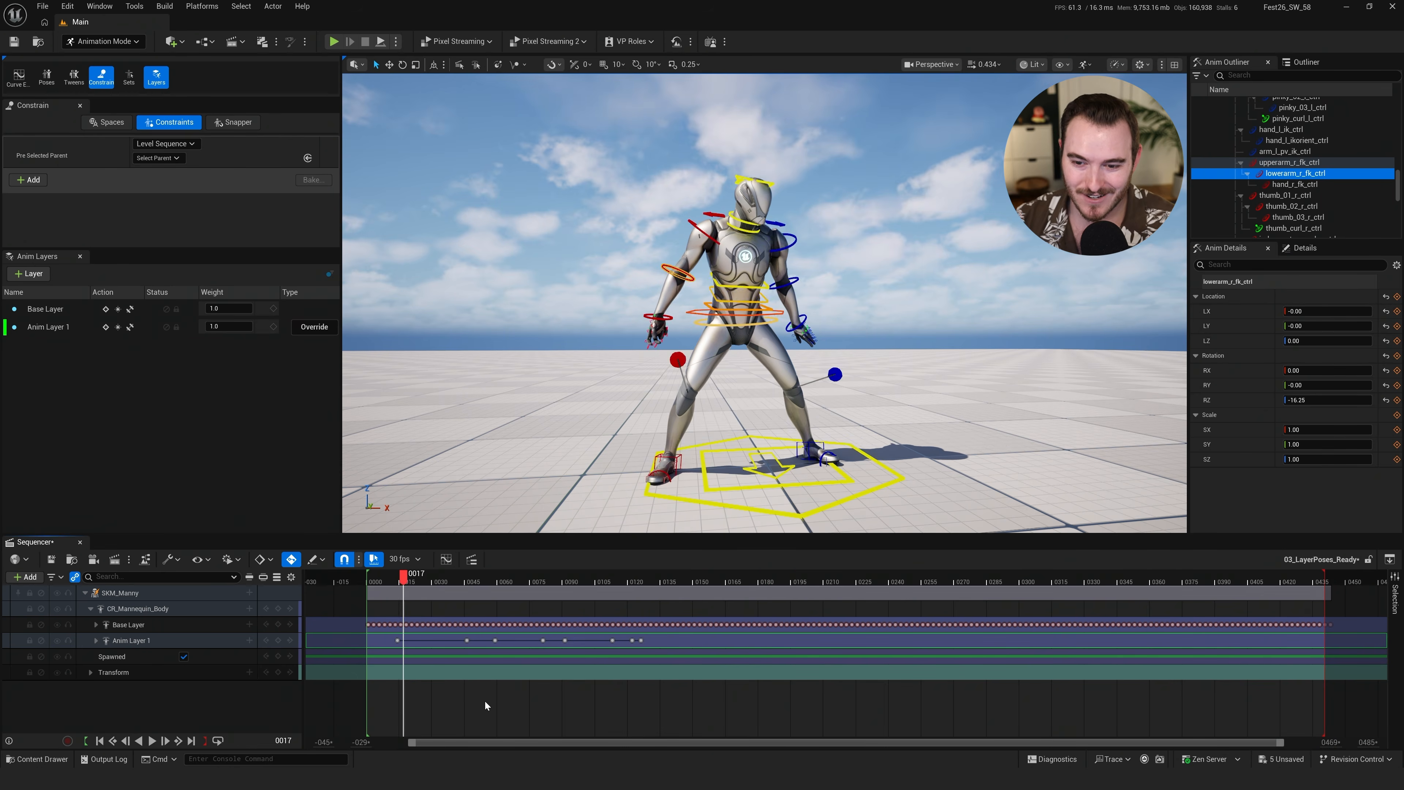
key("space")
key("space")
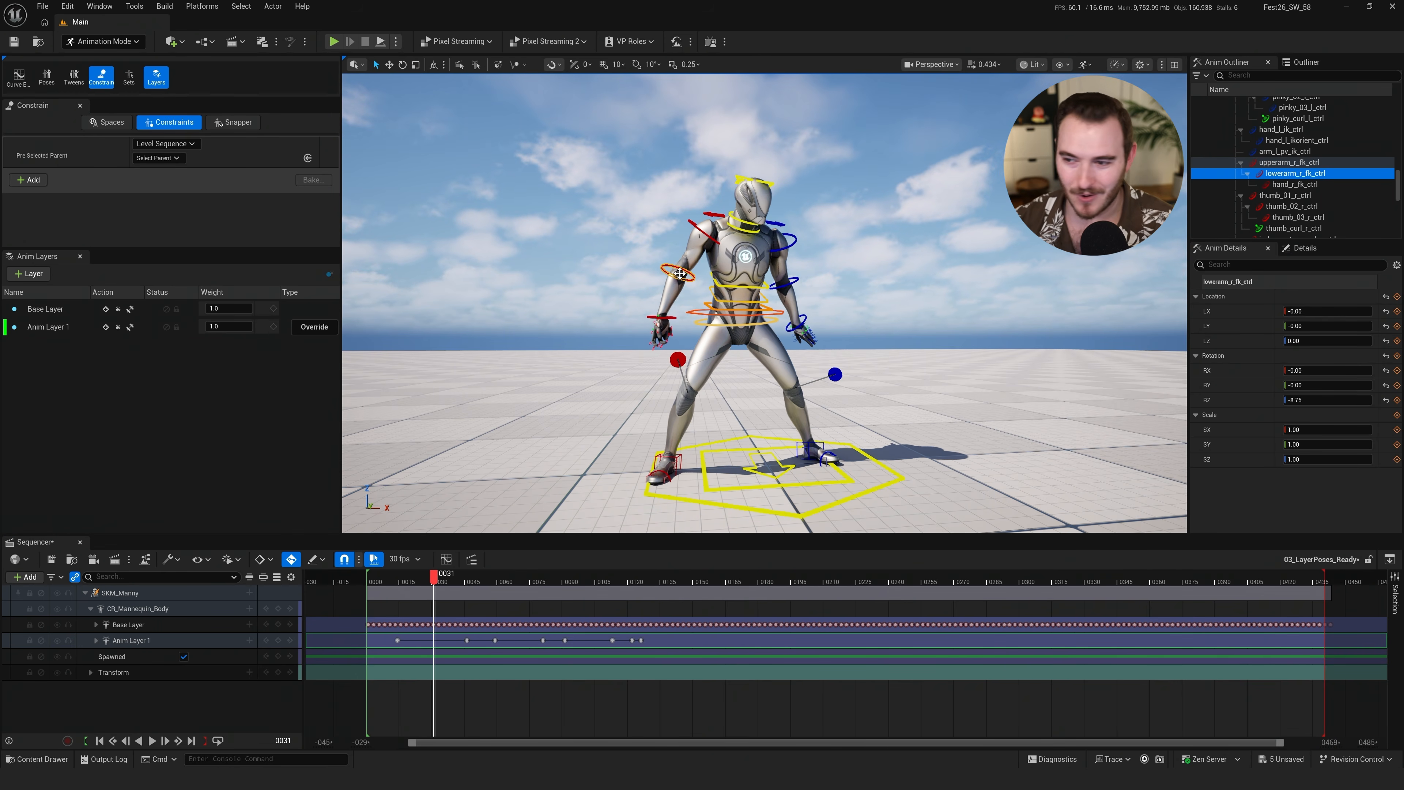
key("space")
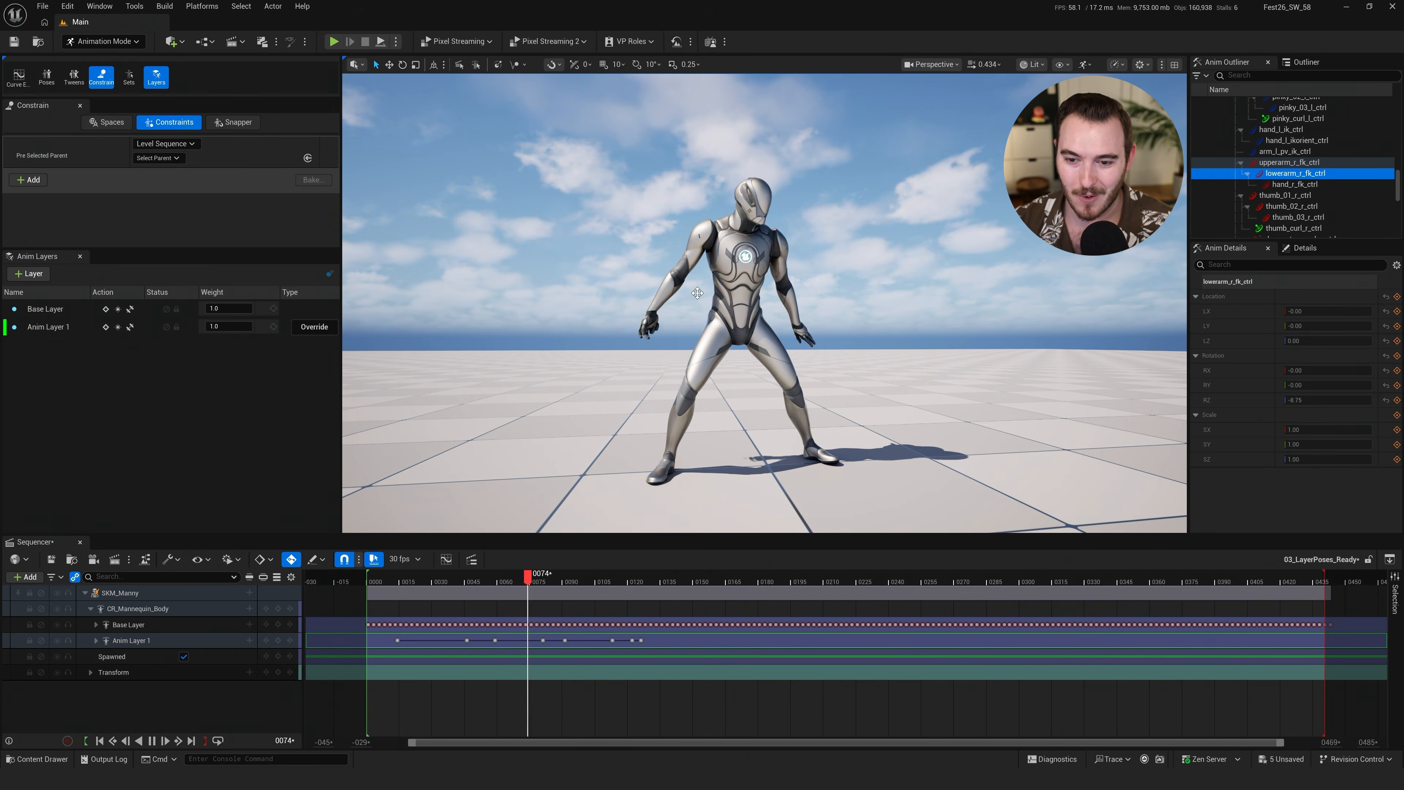
Stop playback and scrub through Anim Layer 1's keyed poses up to frame 81
key("space")
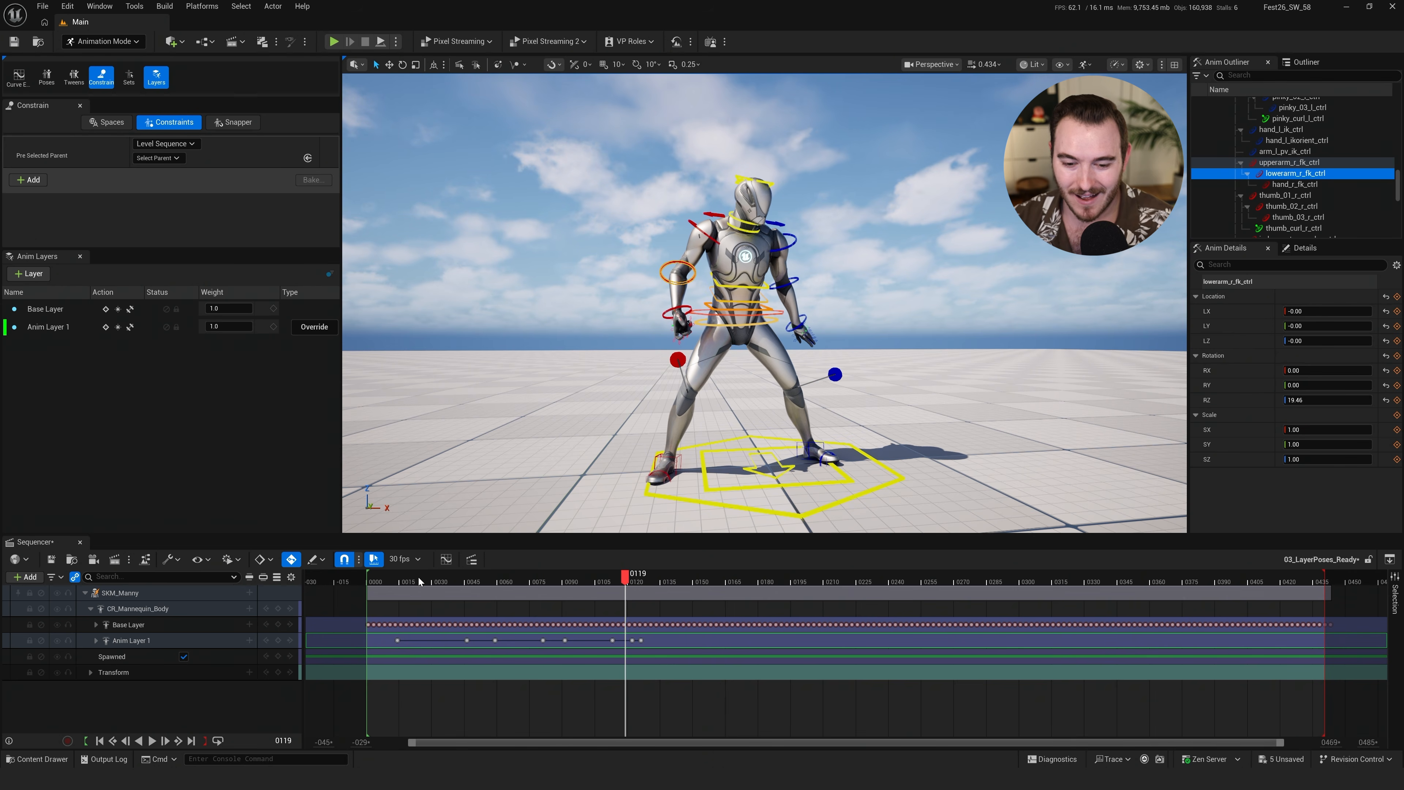
left_click(625, 263)
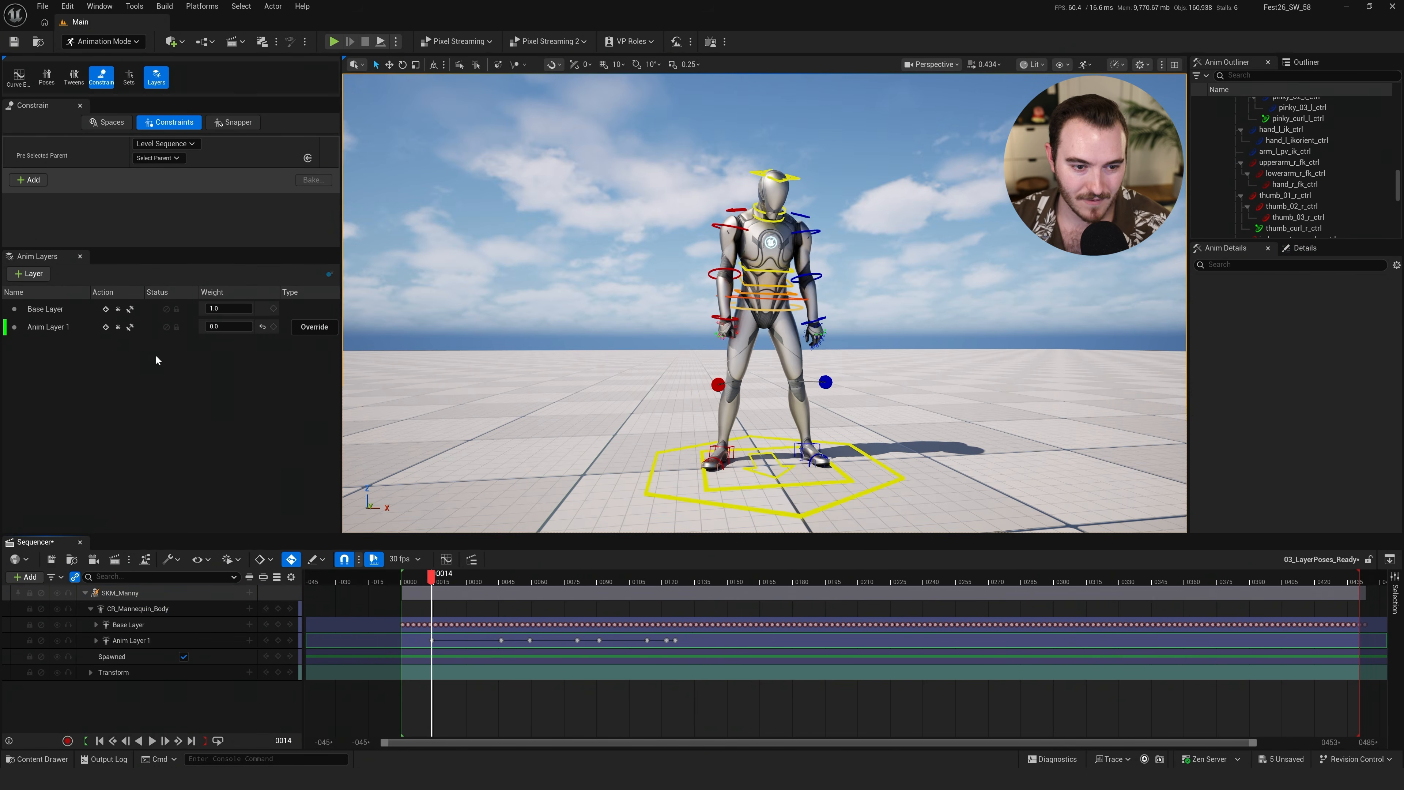
left_click(500, 578)
left_click(529, 578)
right_click(434, 578)
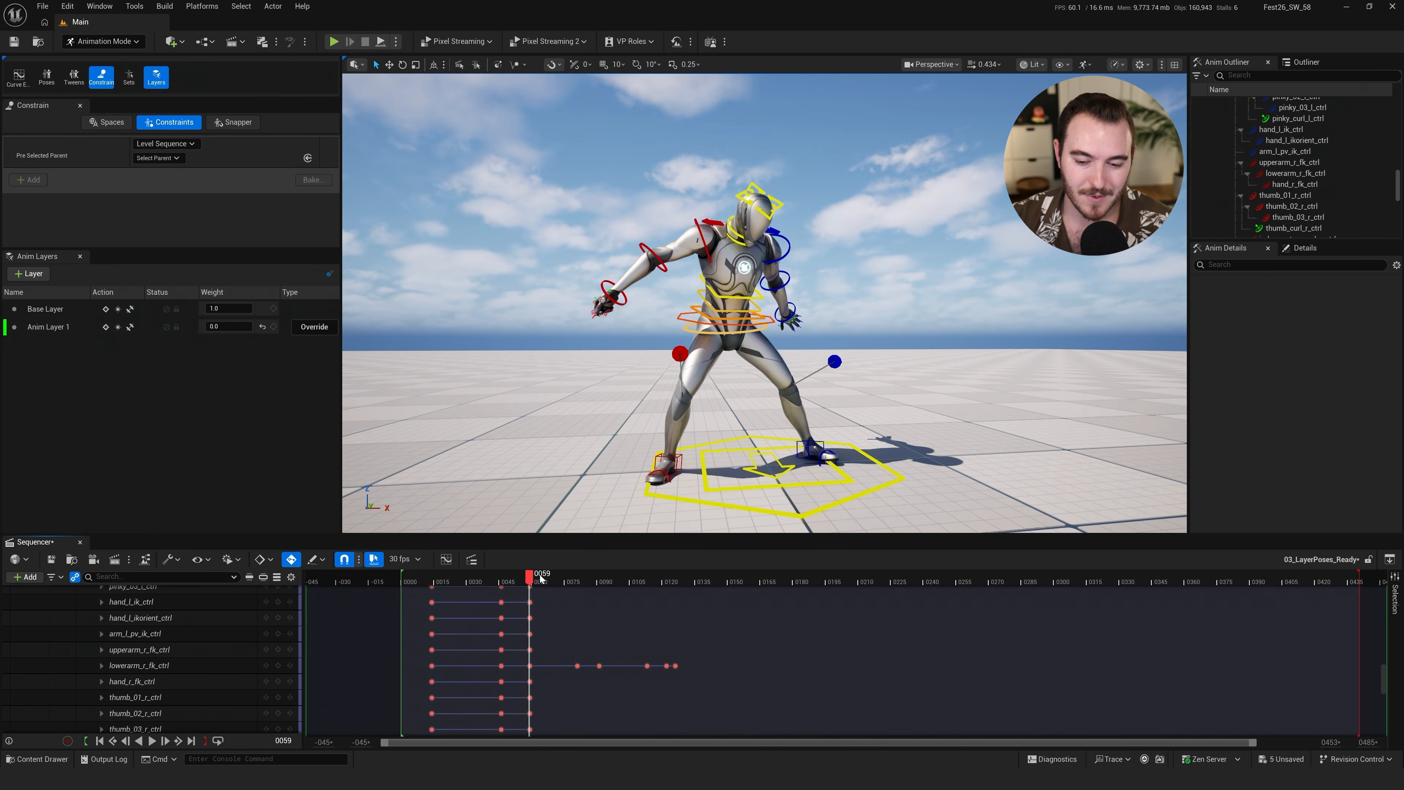
left_click_drag(541, 578, 577, 578)
scroll(502, 633, "up", 10)
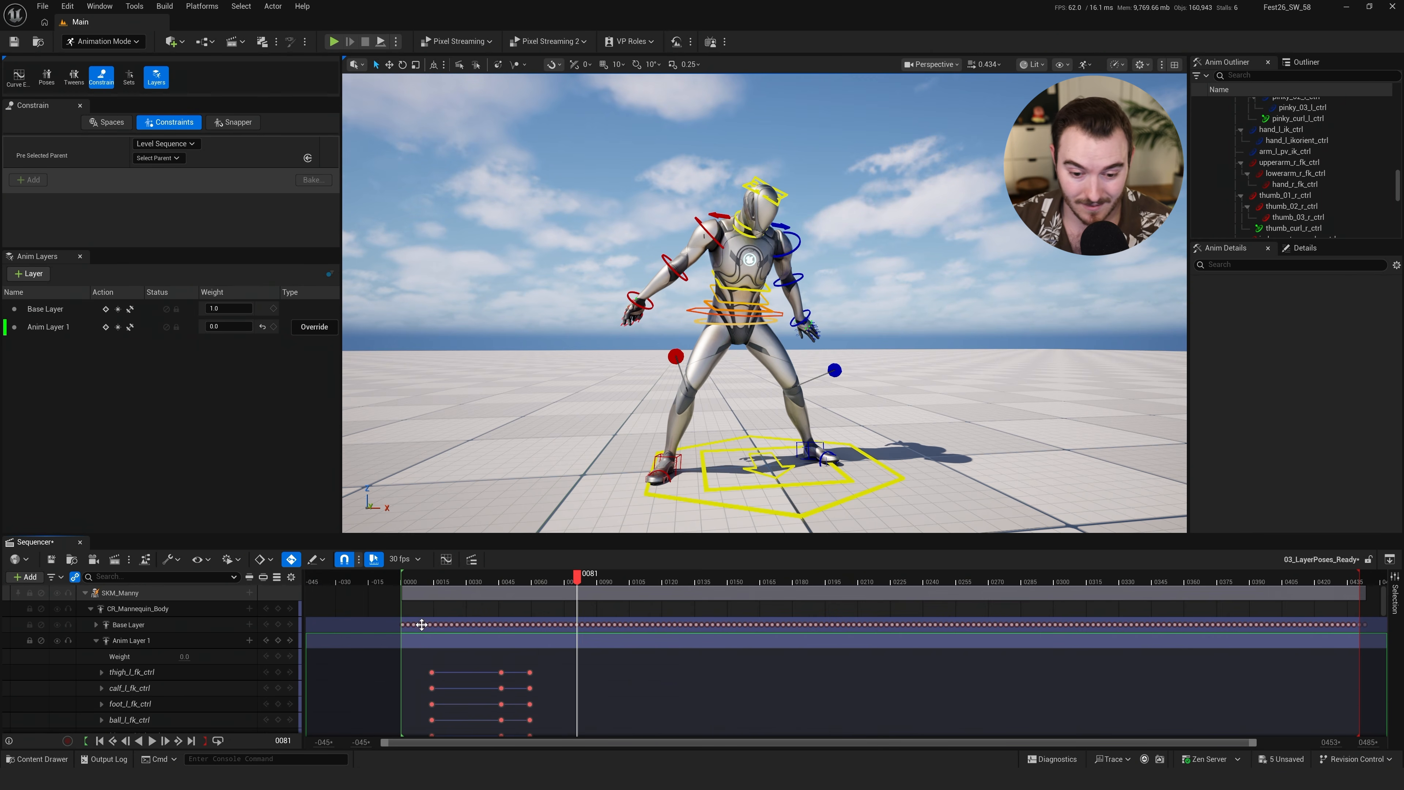
Collapse Anim Layer 1's control tracks and set the layer's weight to 1
left_click(95, 640)
left_click(119, 328)
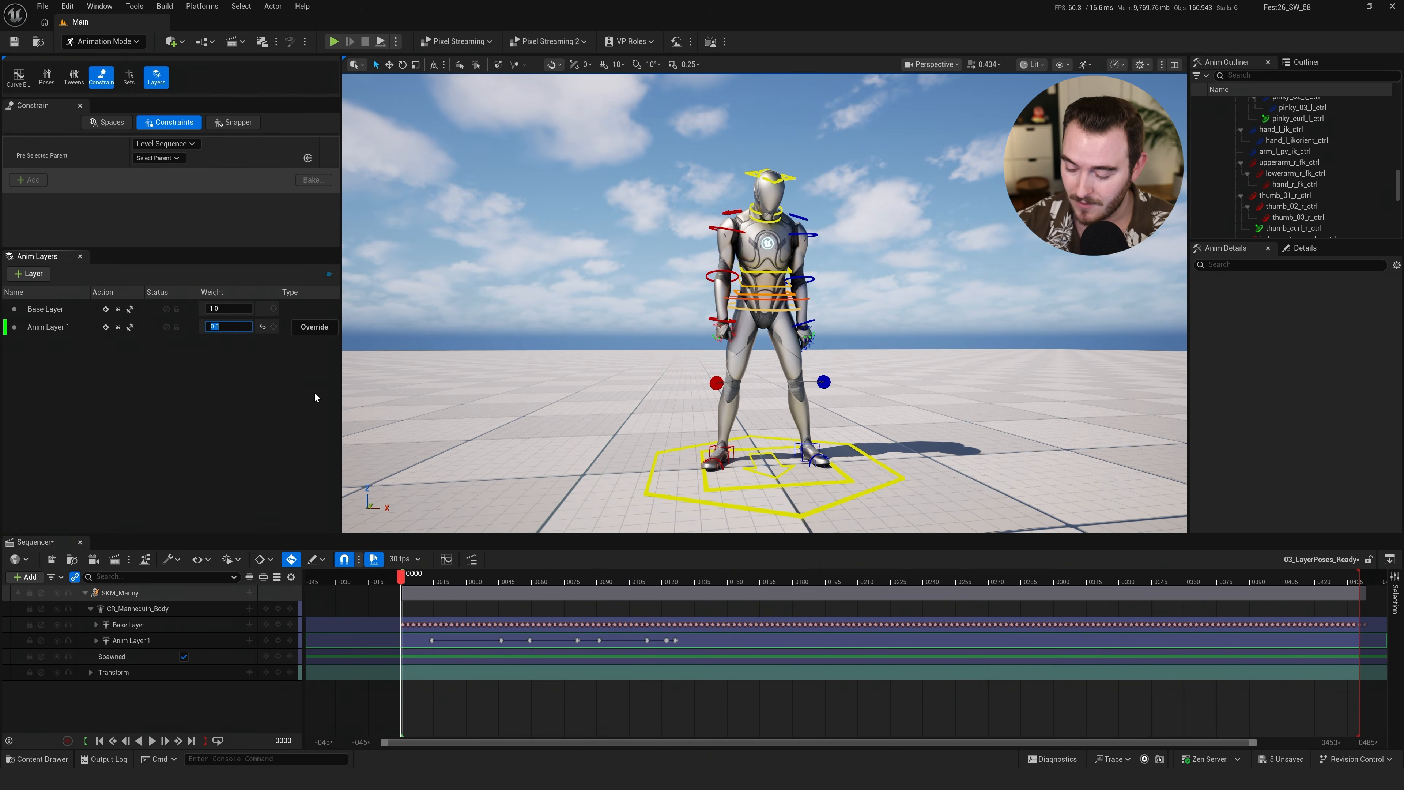
type("1")
key("Return")
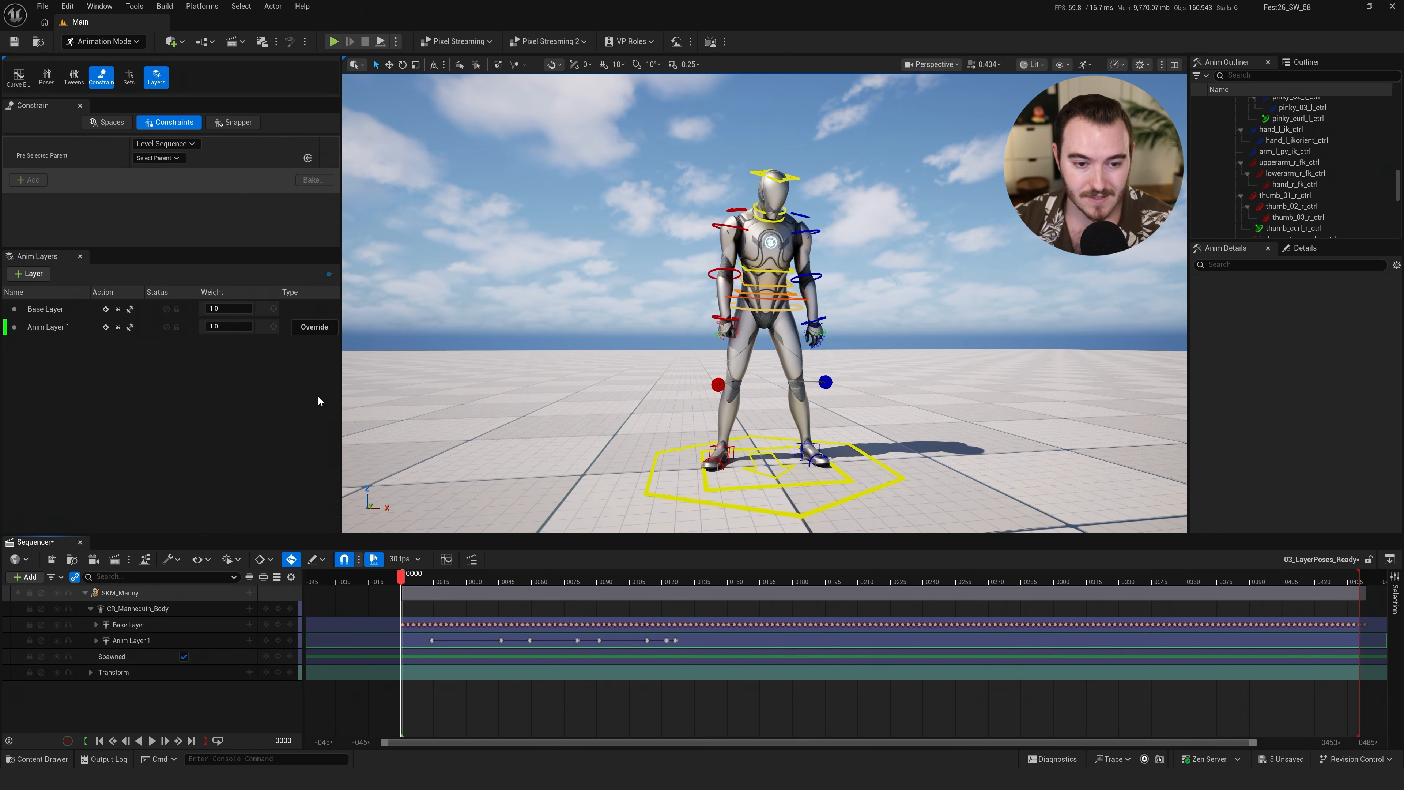
Play the sequence with Anim Layer 1 at full weight and return the playhead to frame 2
key("space")
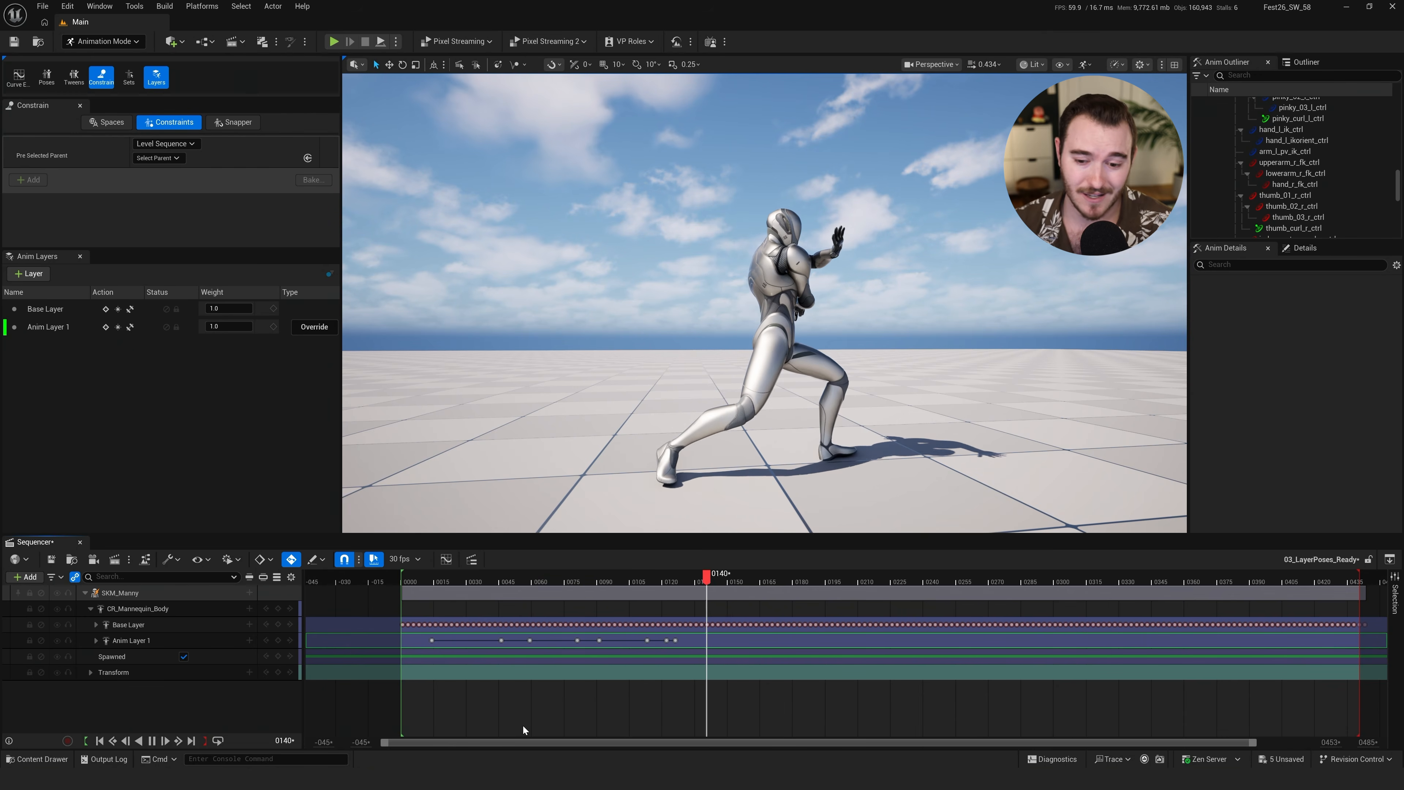
key("space")
left_click_drag(440, 581, 405, 581)
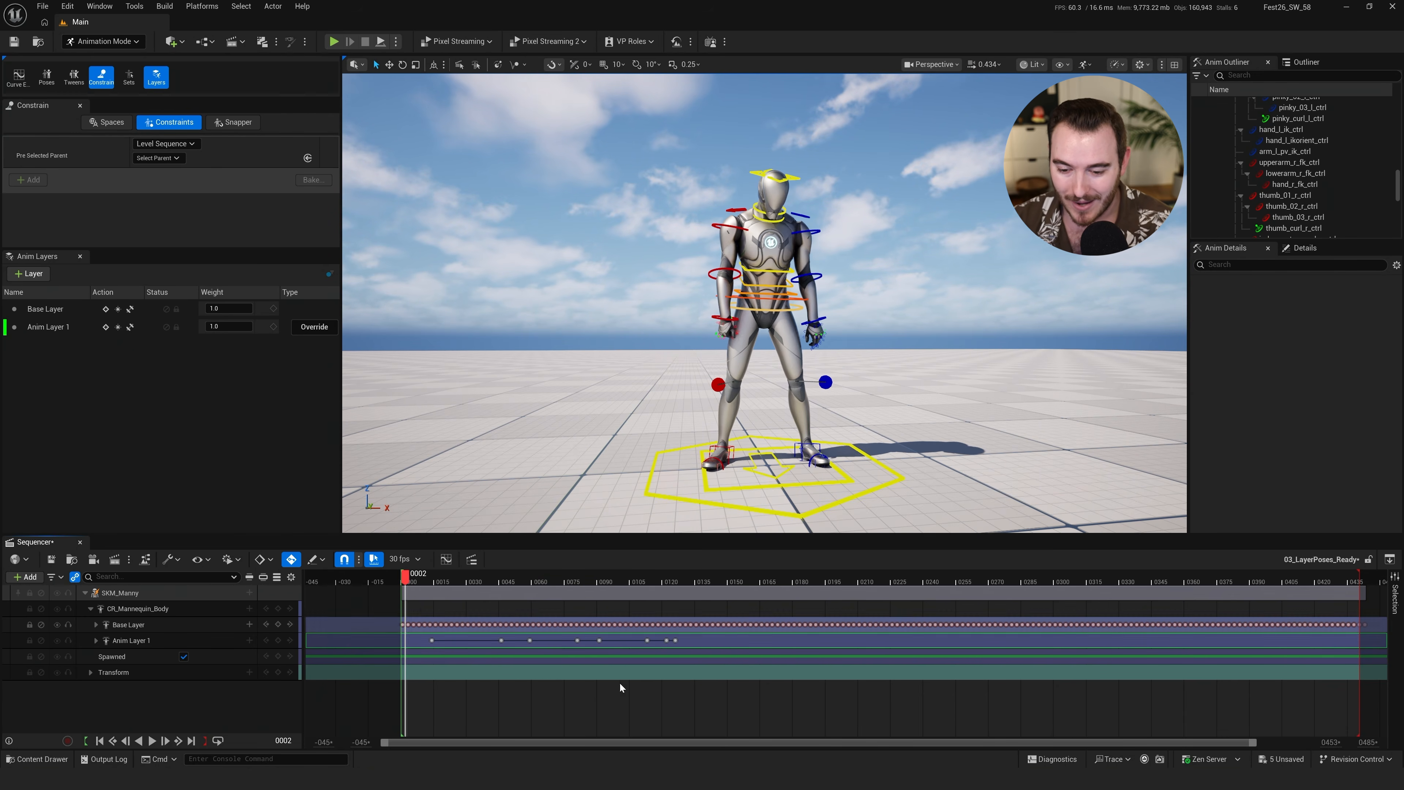
Inspect Anim Layer 1's curves in the curve editor, close it, and play the sequence past the layer's last key
left_click_drag(778, 679, 412, 635)
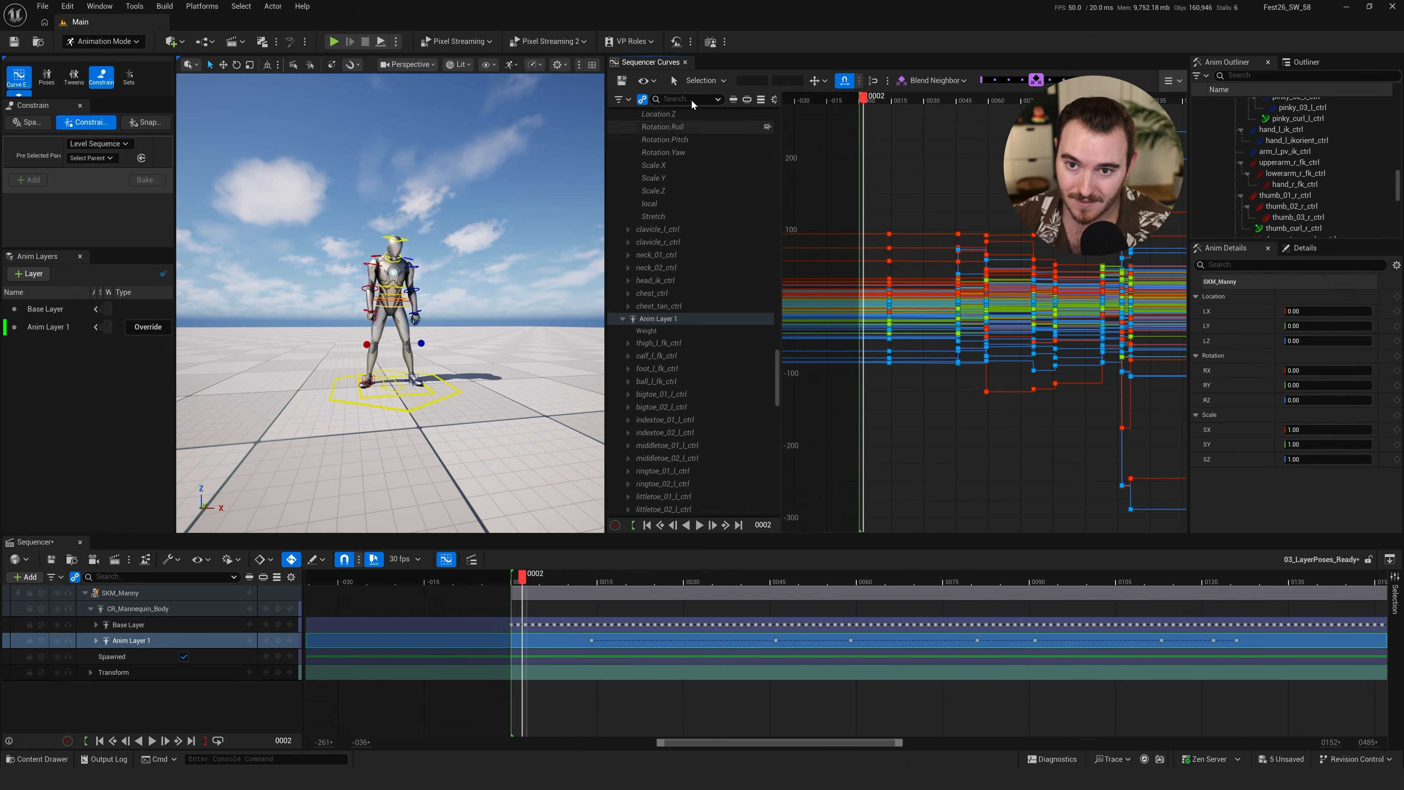
left_click(684, 62)
key("space")
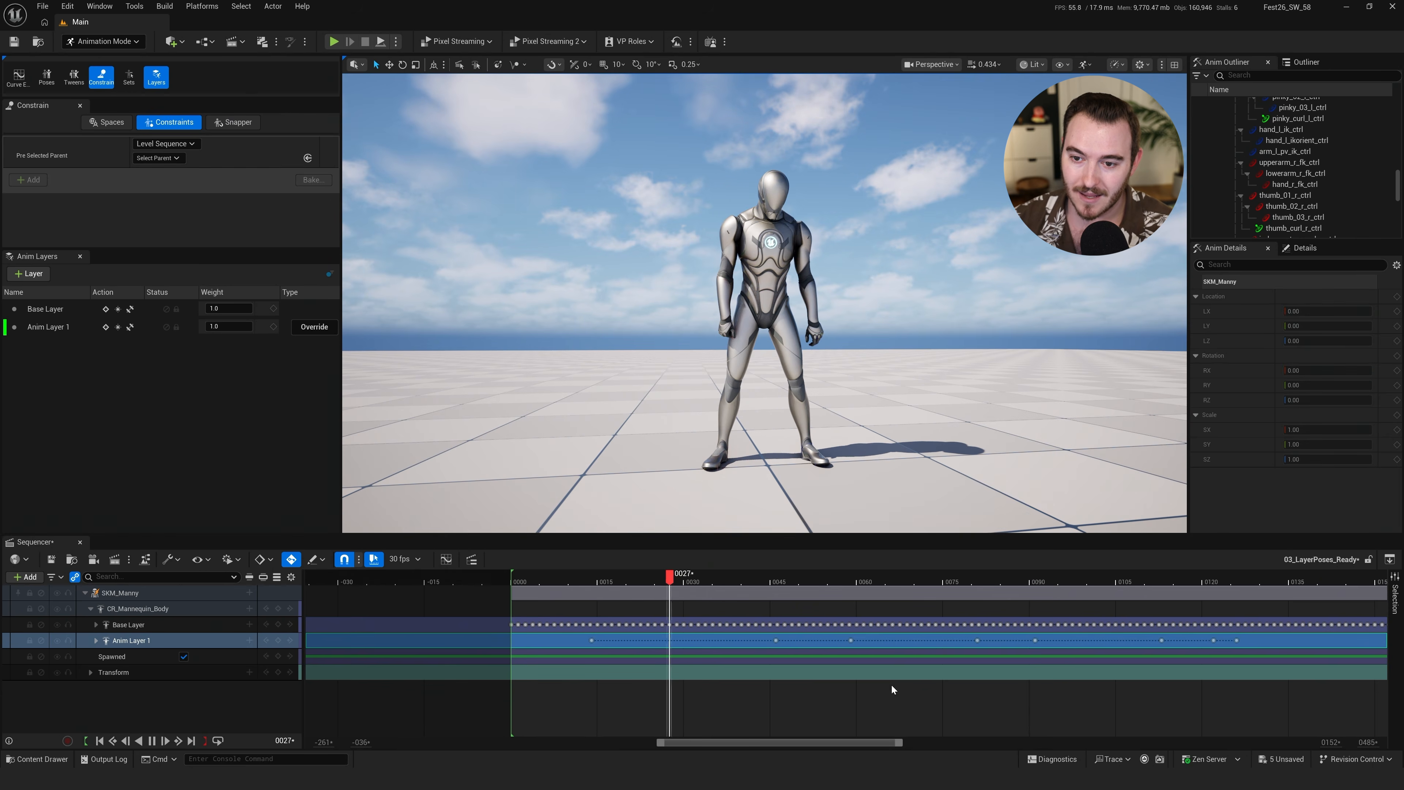
scroll(883, 715, "down", 5, "ctrl")
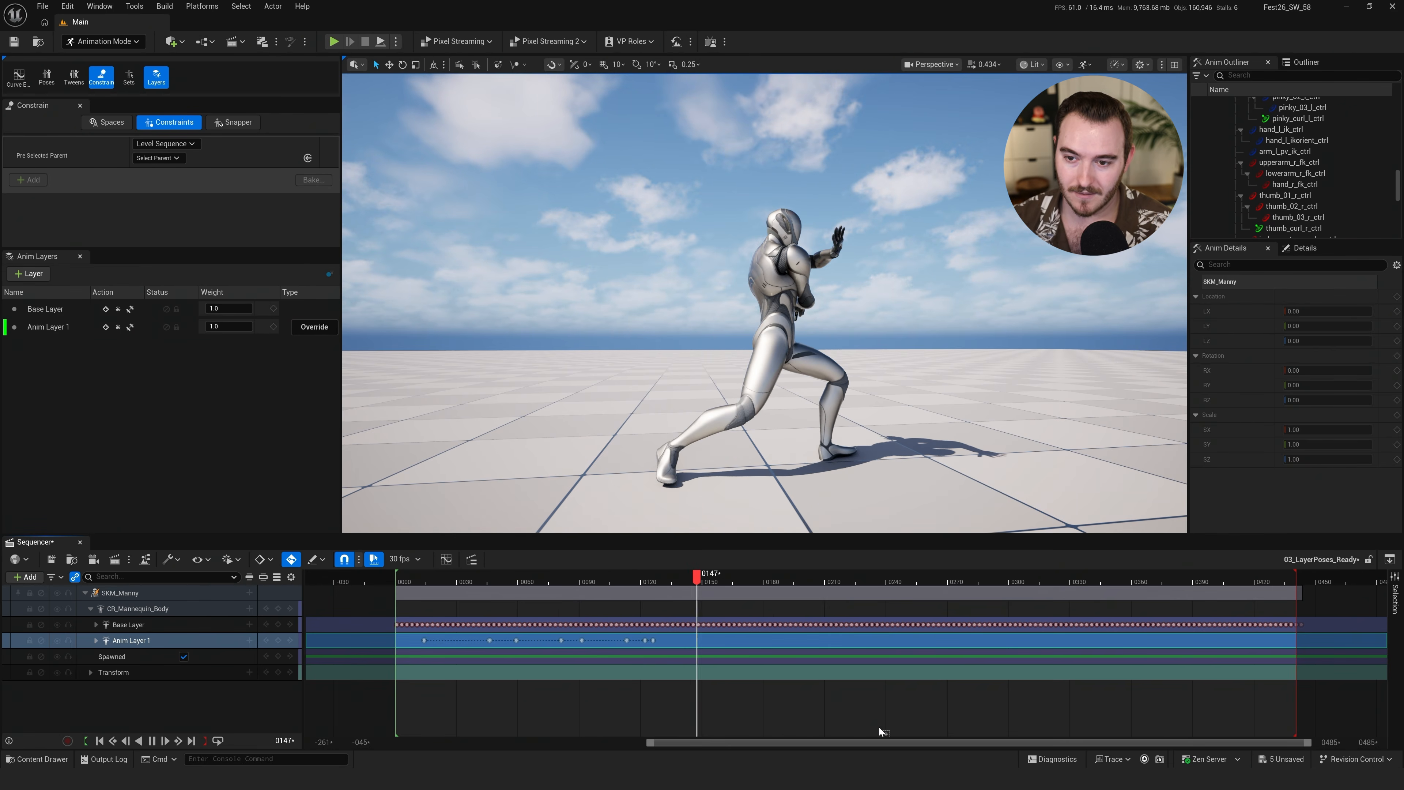
Open the 03_LayerPoses_Done level sequence from the 02_Finished folder
key("ctrl+space")
double_click(423, 626)
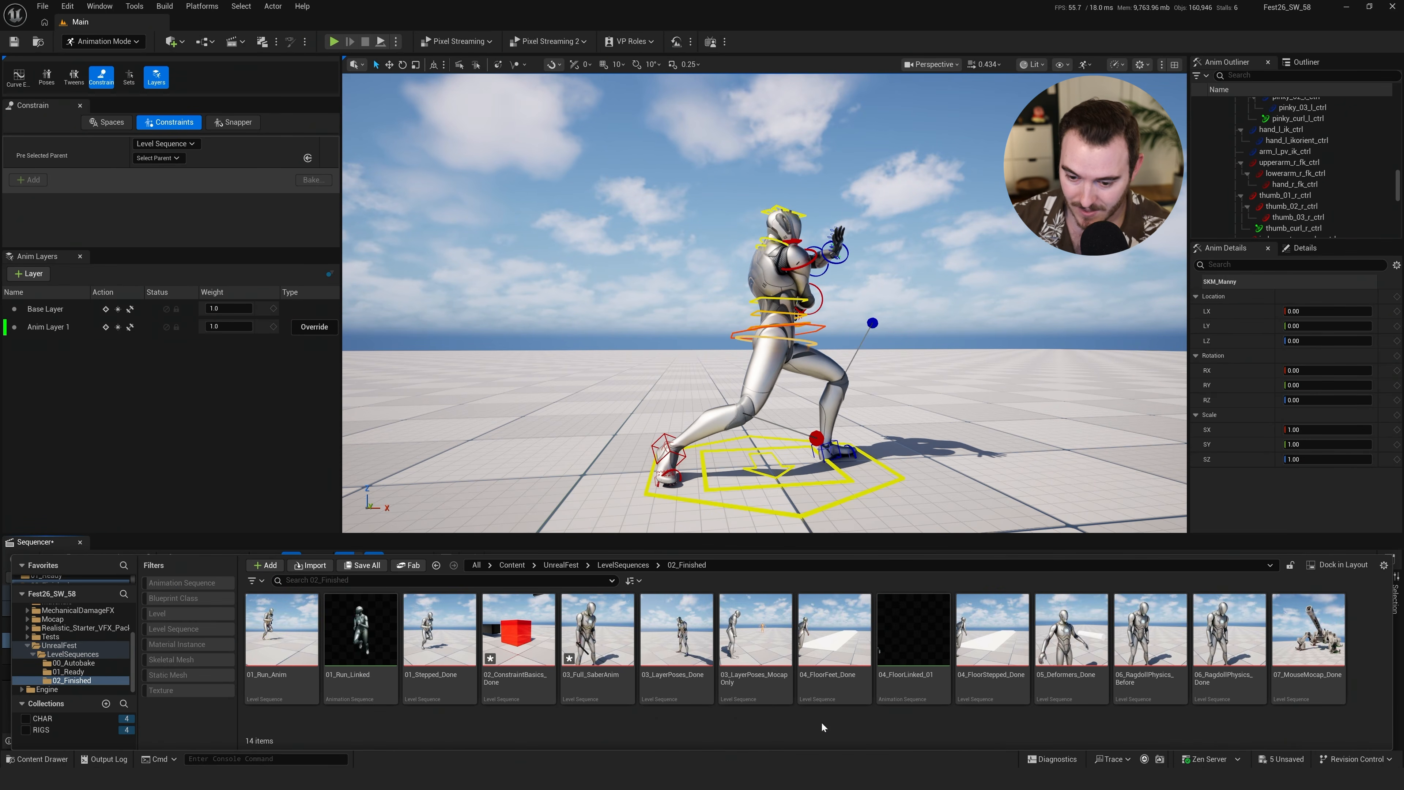
left_click(671, 624)
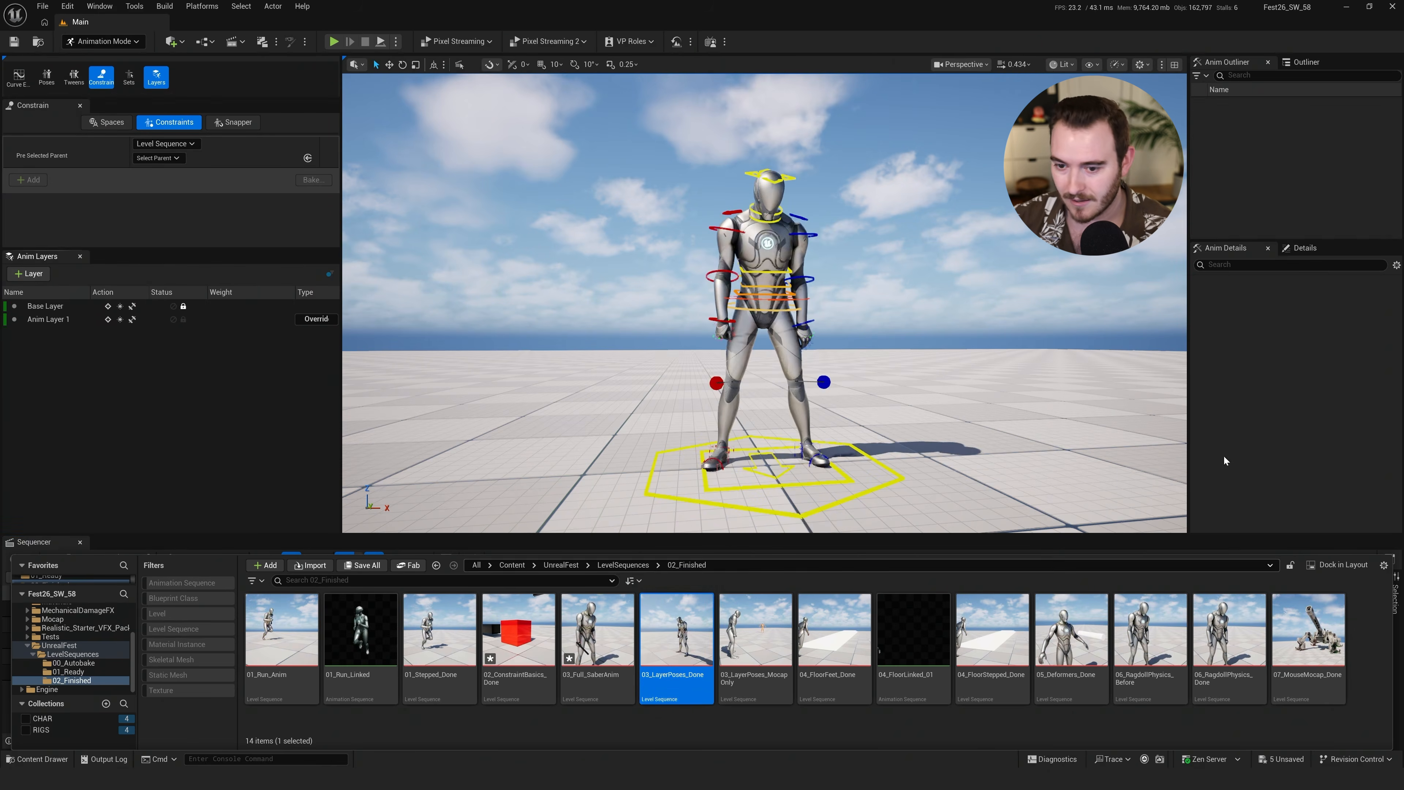
left_click(1224, 460)
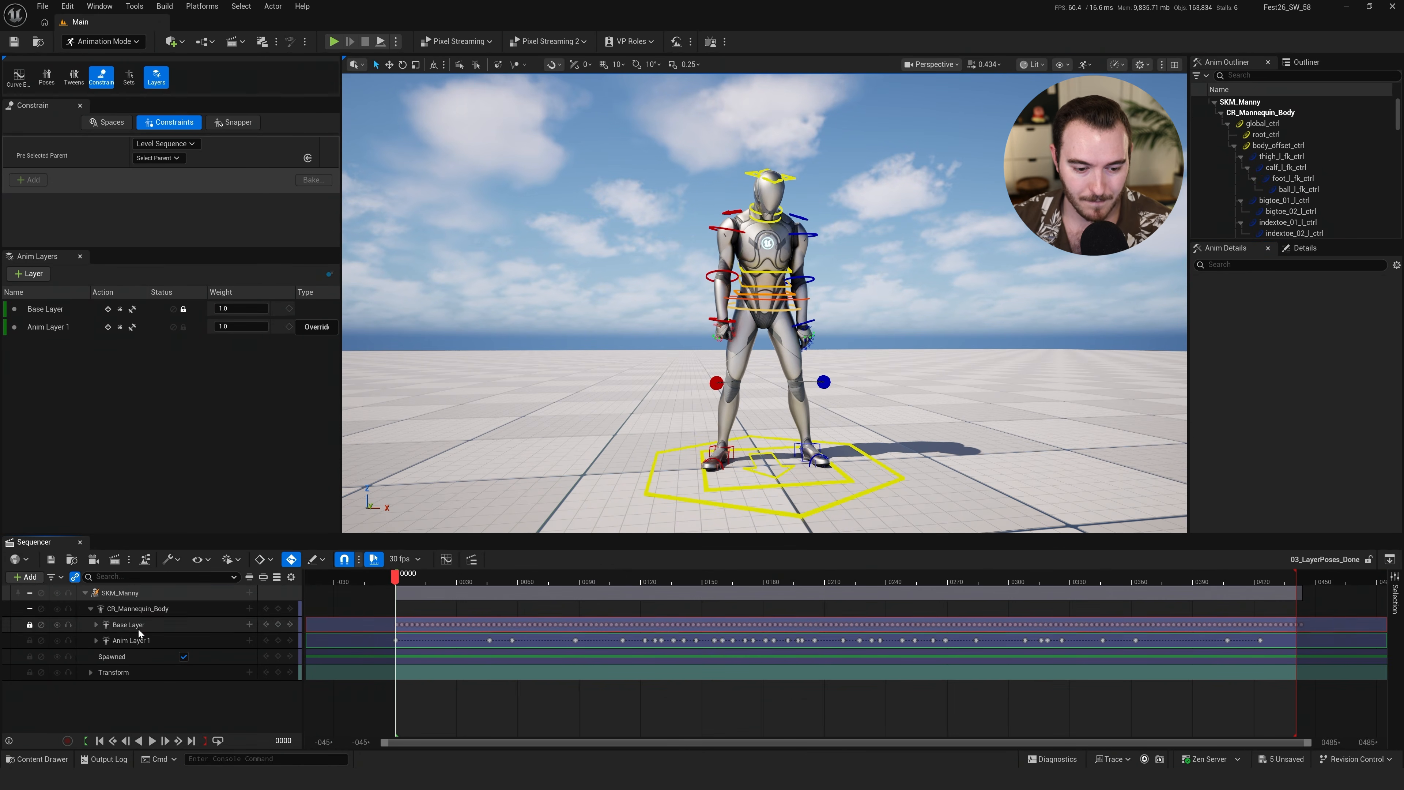
Select Anim Layer 1, play the finished sequence to review its poses, and return the playhead to frame 0
left_click(116, 629)
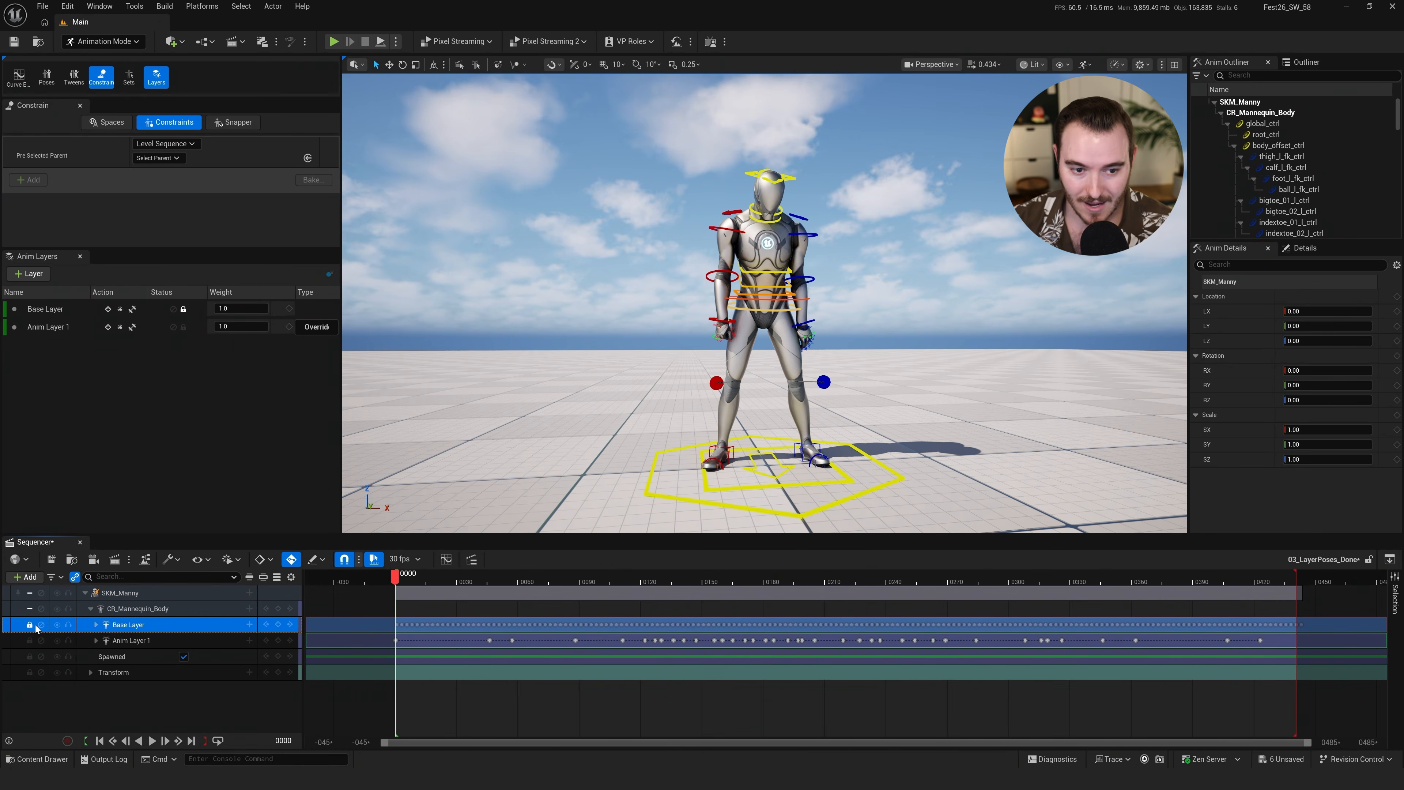
left_click(55, 319)
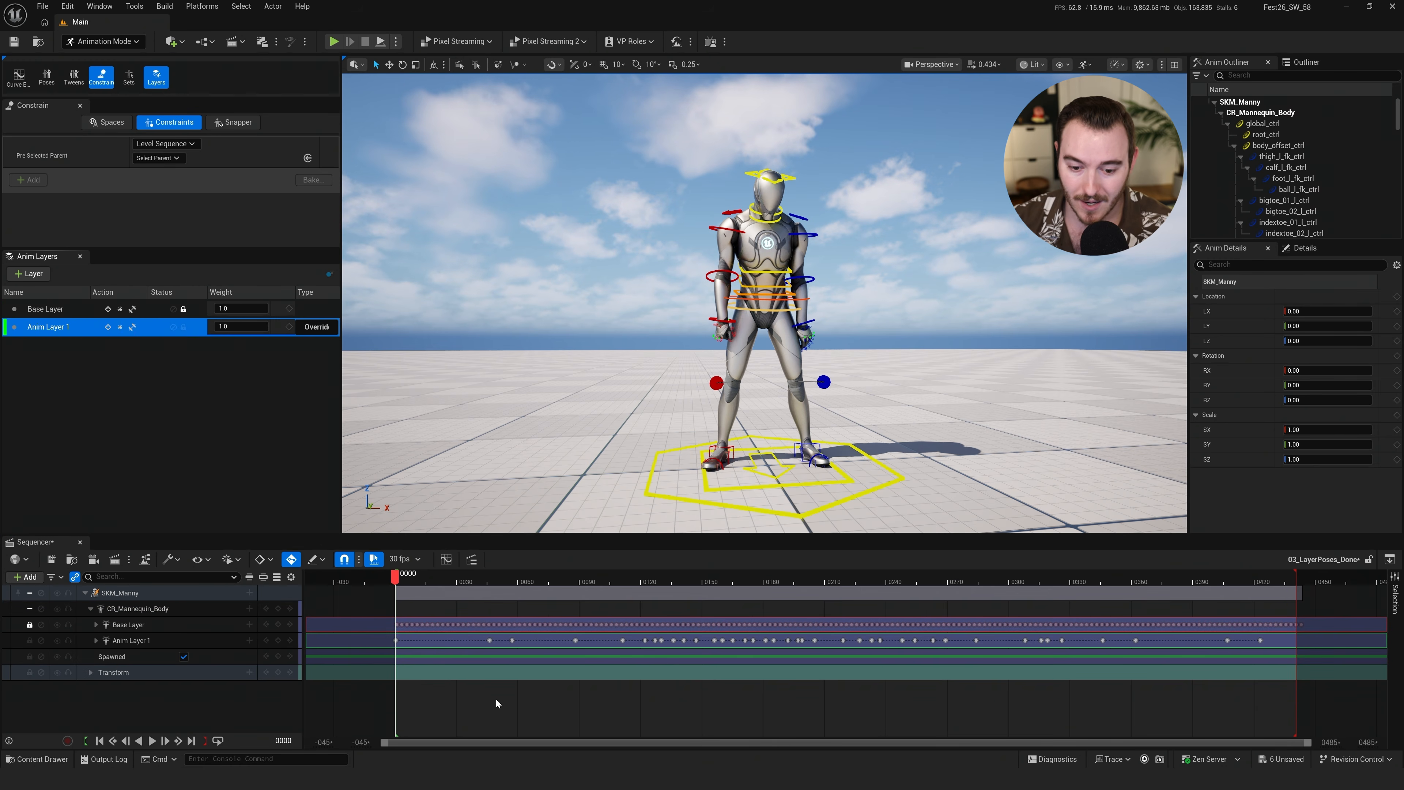
key("space")
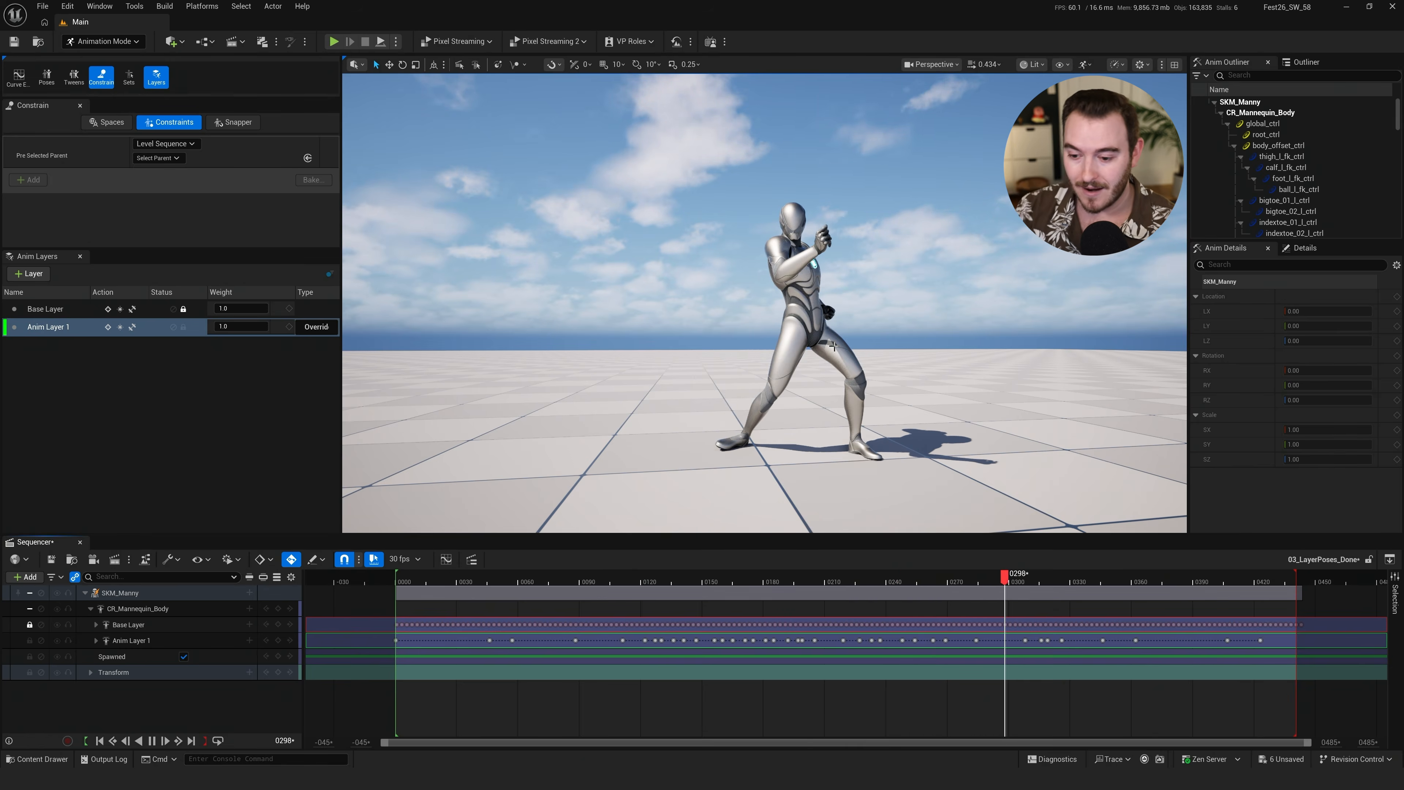
key("space")
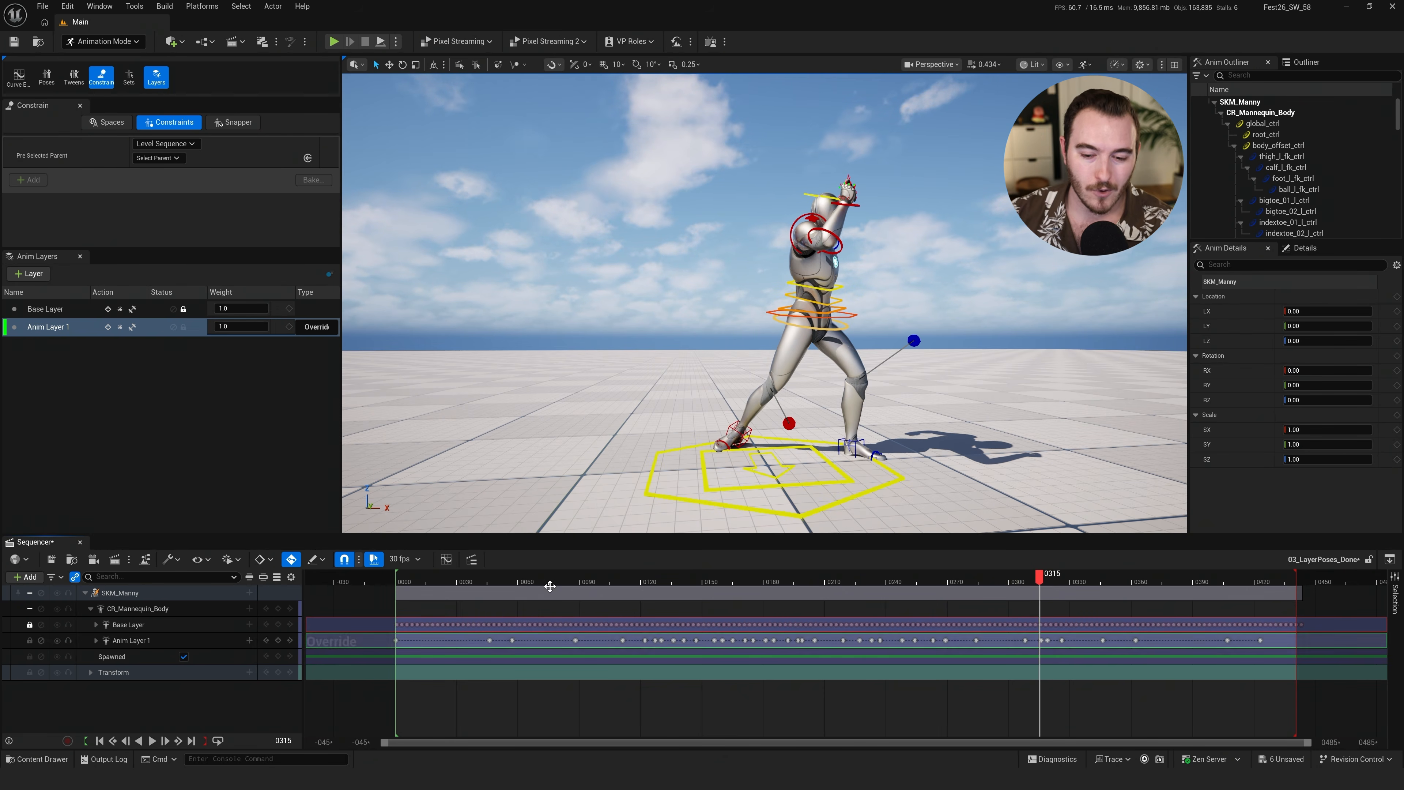
left_click_drag(535, 581, 105, 342)
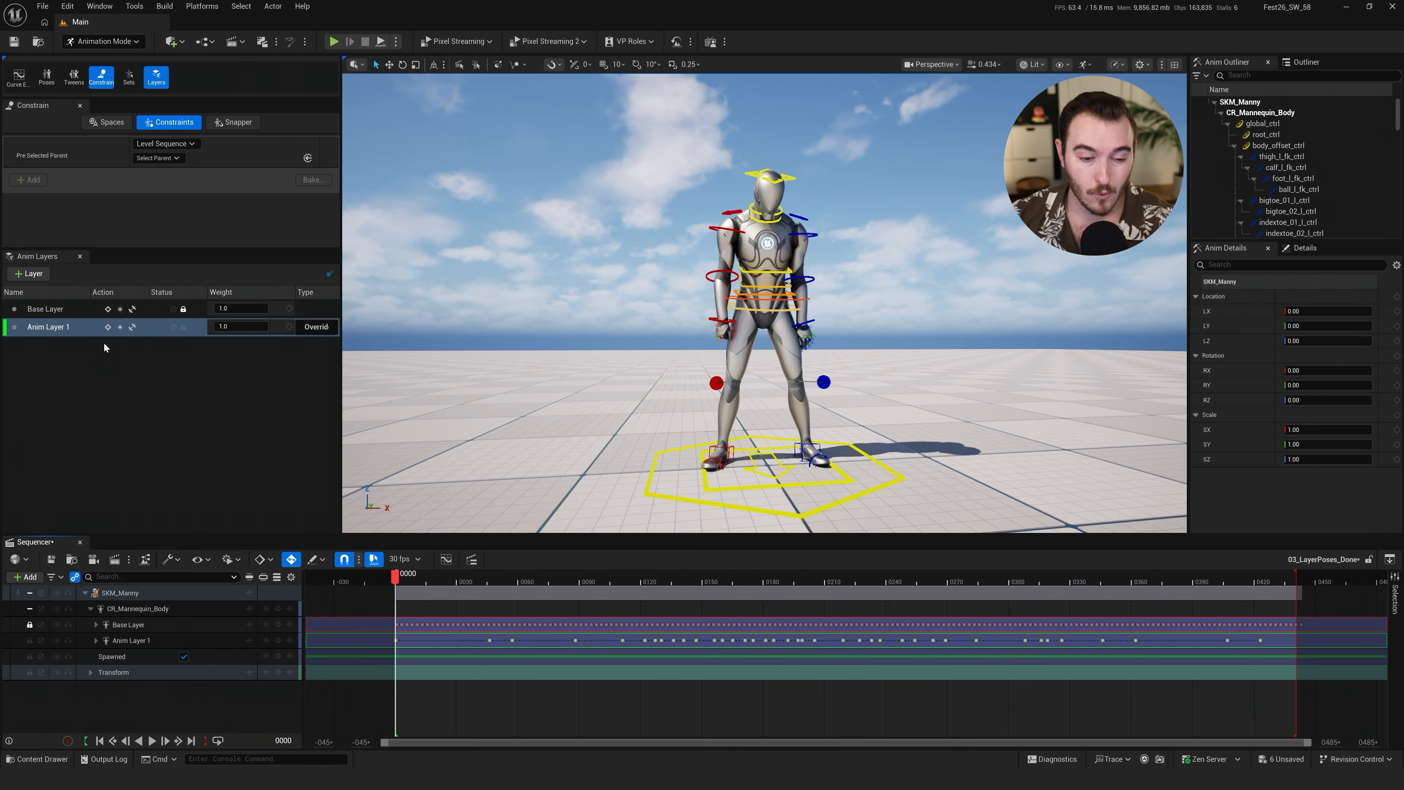
Copy Anim Layer 1 and add a second SKM Manny with a CR_Mannequin_Body rig track to the sequence
left_click(178, 641)
left_click(200, 689)
right_click_drag(765, 309, 765, 364)
left_click(88, 595)
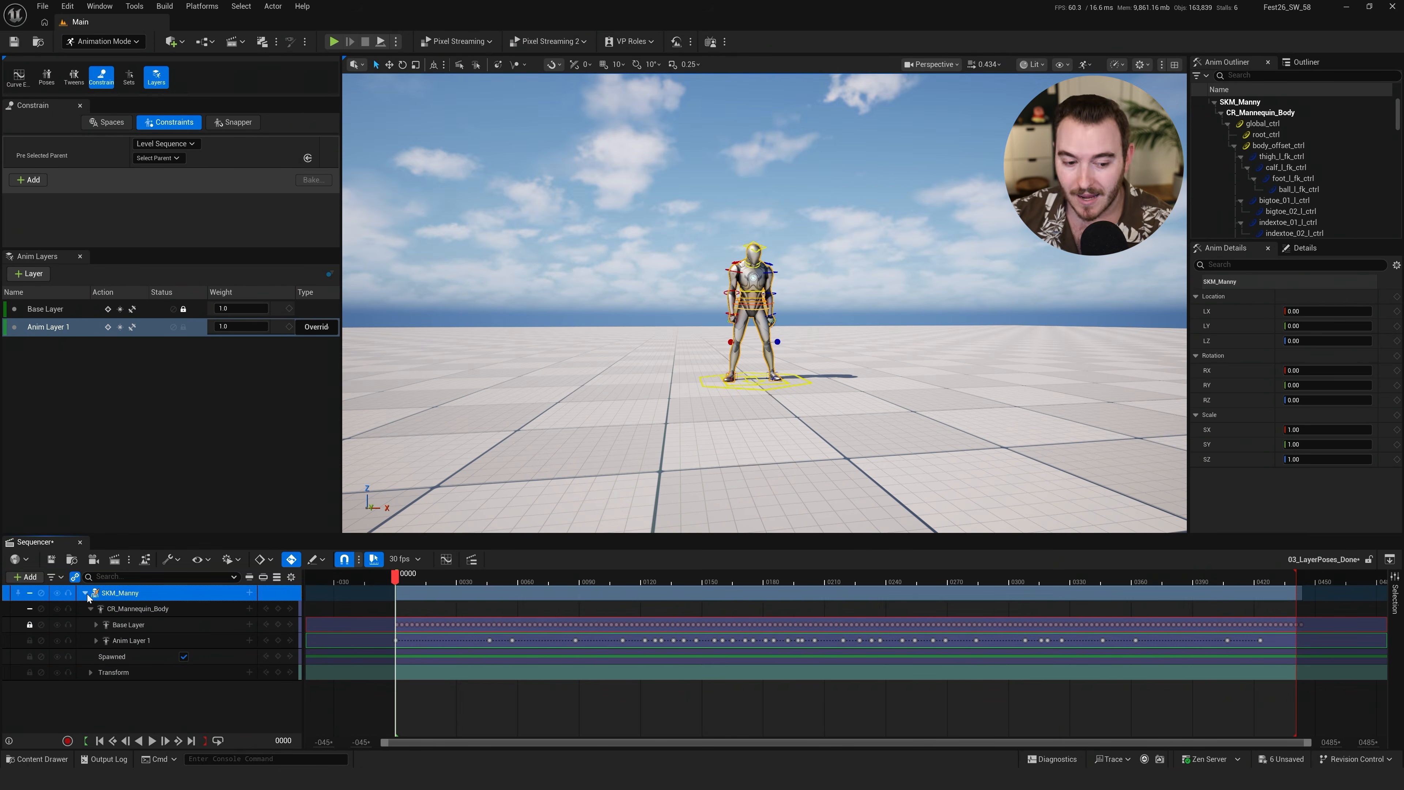
left_click(87, 594)
left_click(153, 623)
left_click(87, 594)
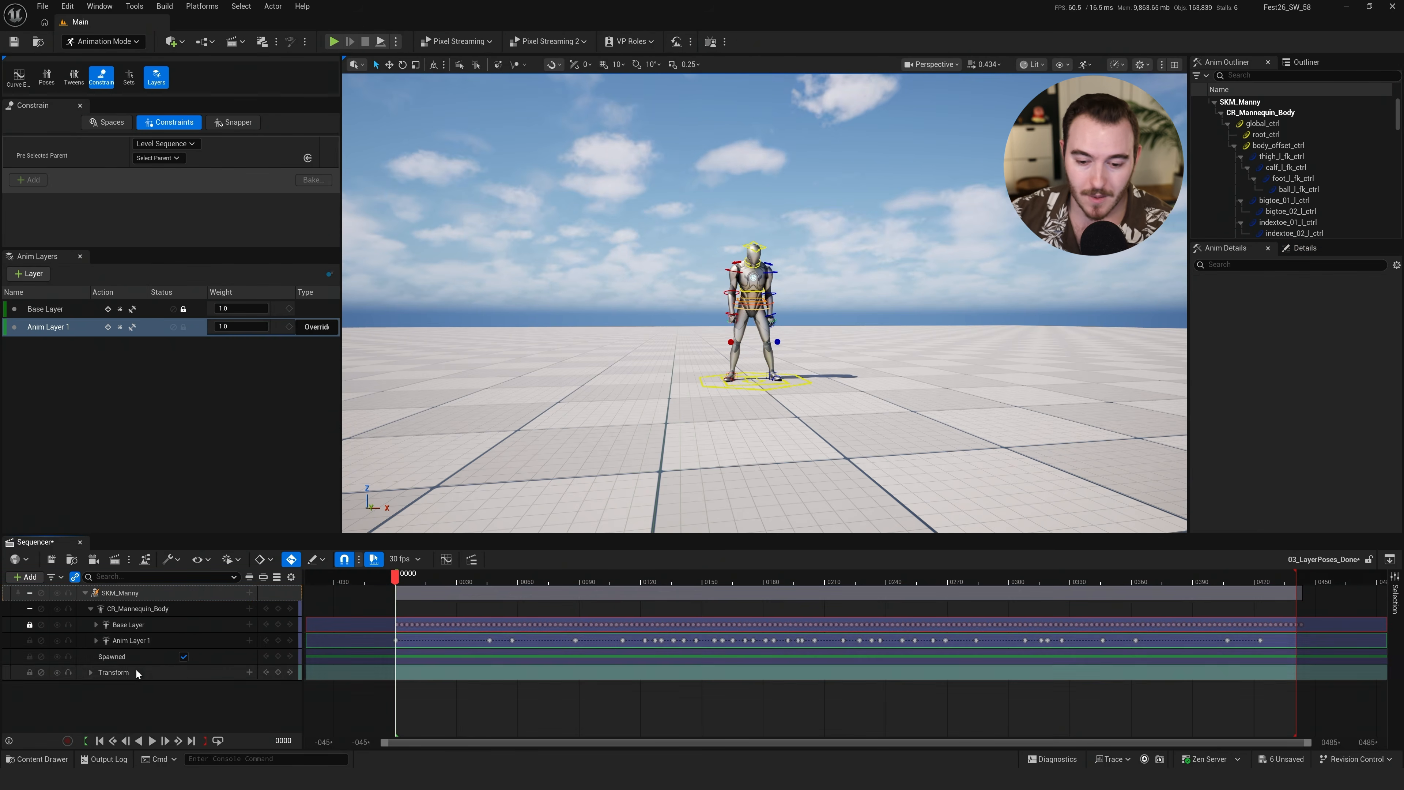
left_click(191, 639)
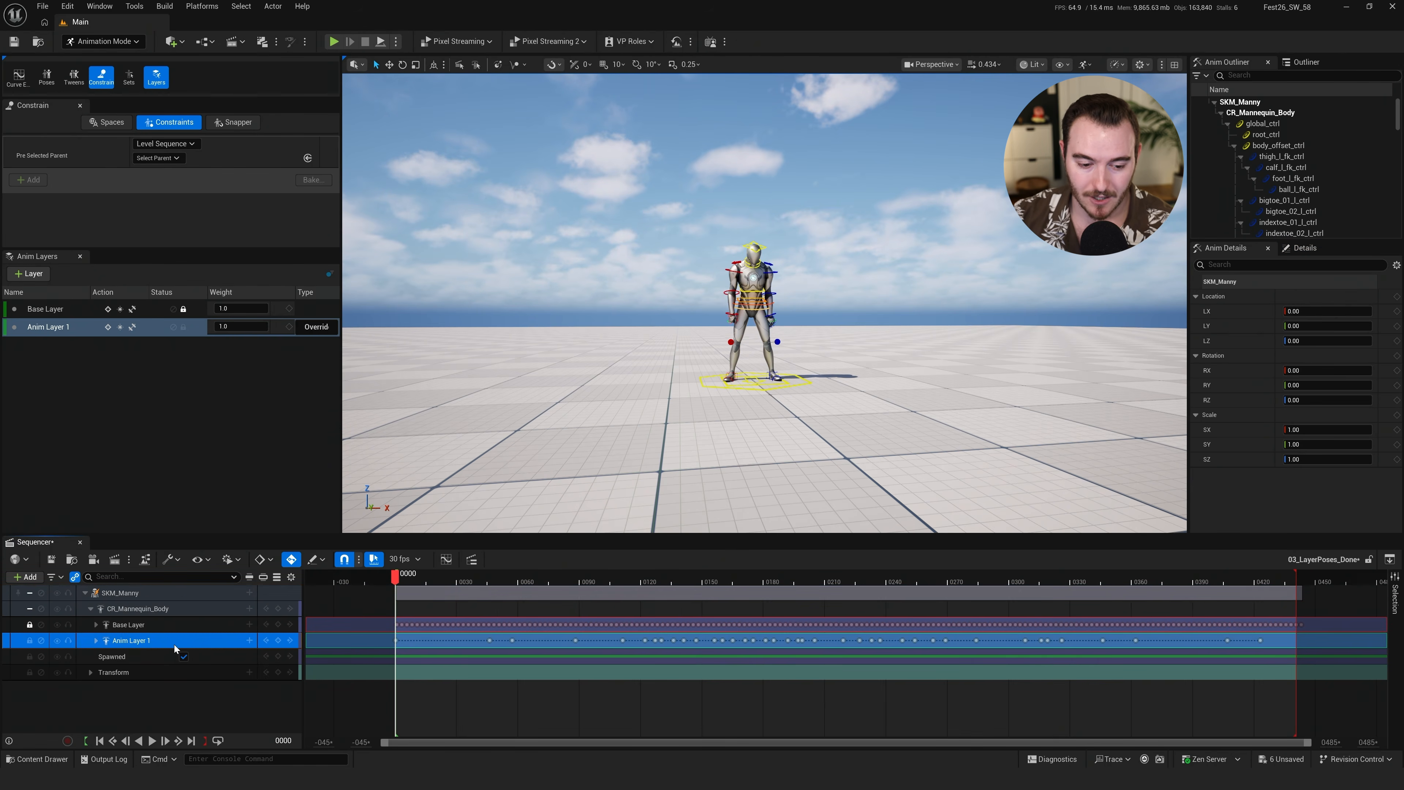
left_click(200, 692)
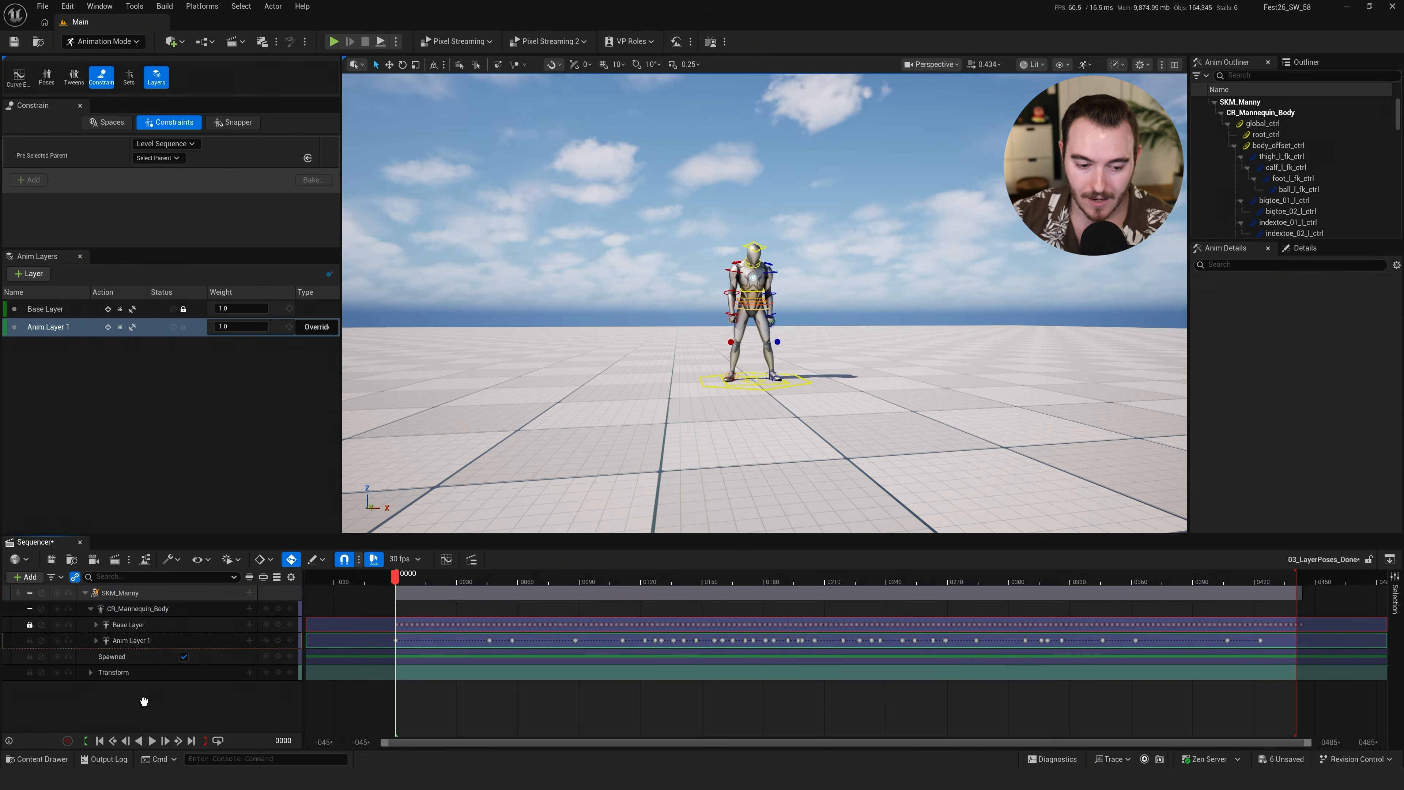
key("ctrl+z")
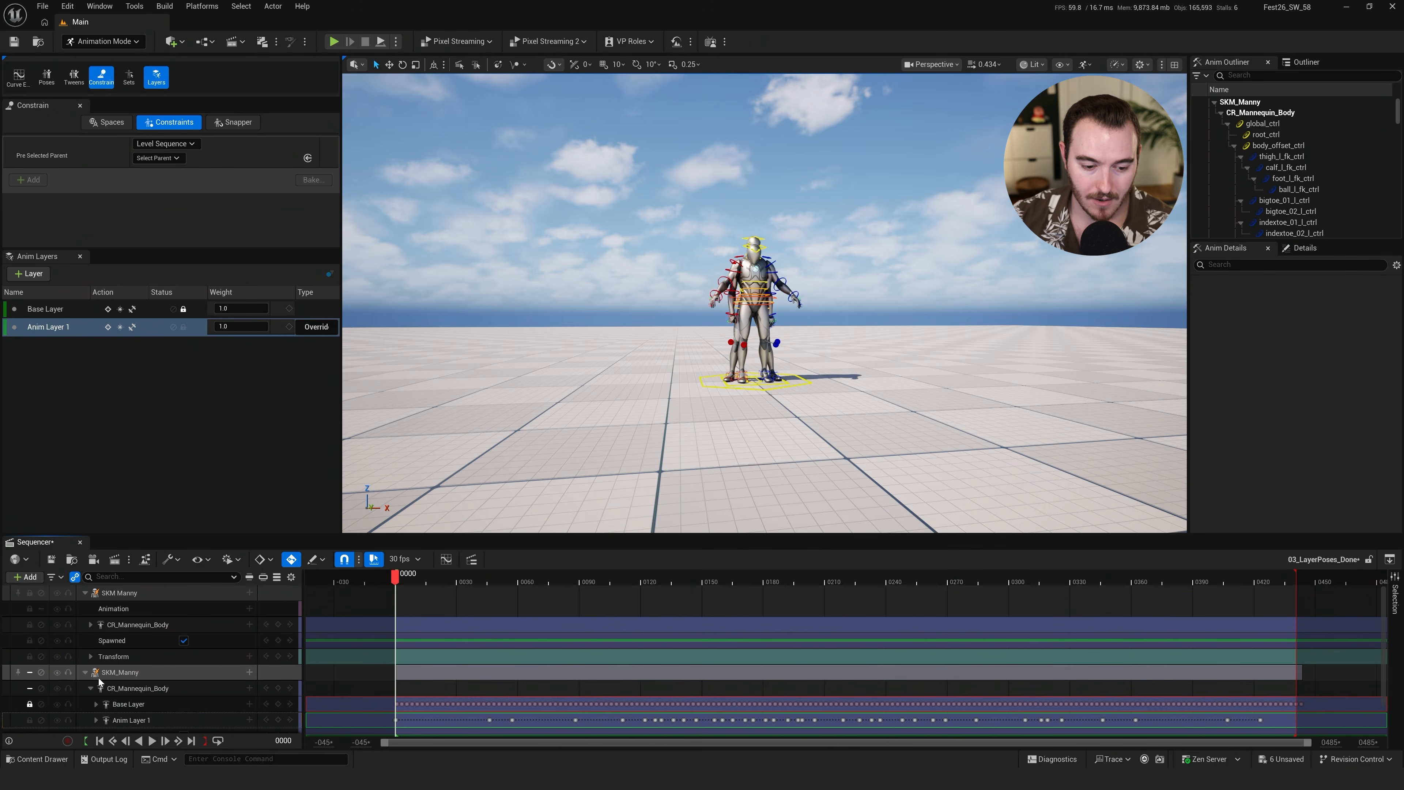
Collapse the original SKM_Manny track and move the new mannequin to an X location of 199.99
left_click(86, 671)
left_click(132, 625)
key("w")
left_click_drag(1318, 311, 1370, 312)
key("w")
right_click_drag(909, 315, 918, 349)
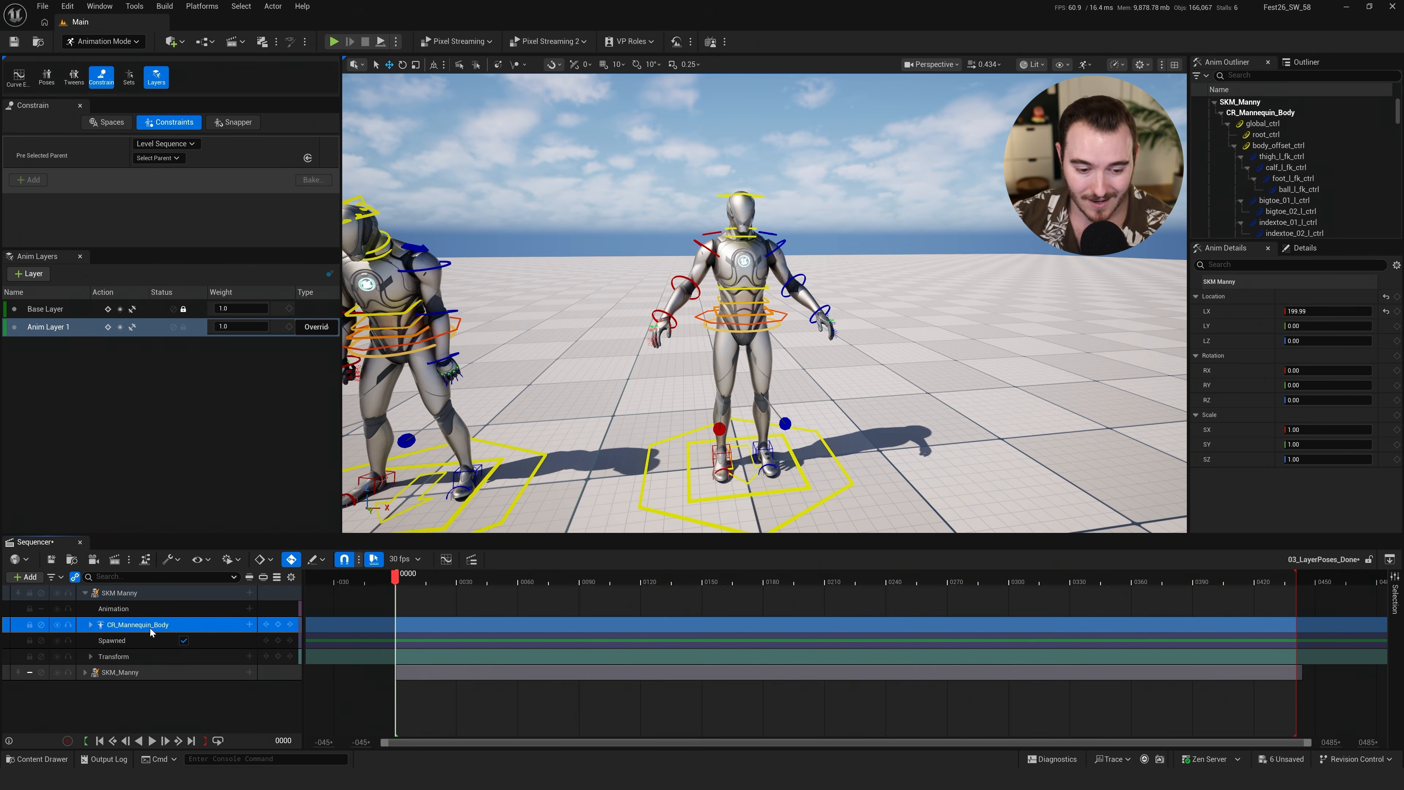
Paste the copied layer onto the new mannequin's CR_Mannequin_Body track and delete its empty original section
key("ctrl+v")
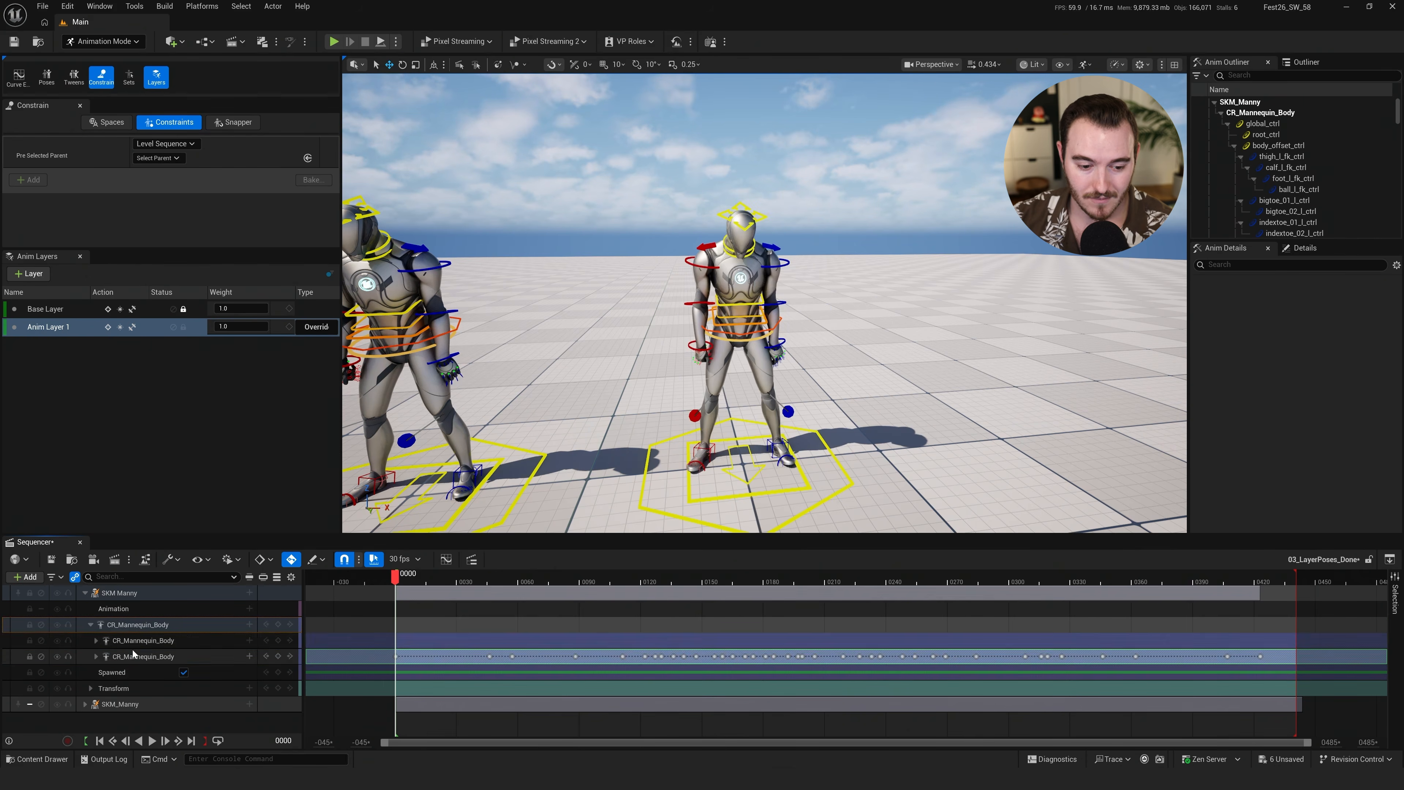
left_click(144, 652)
left_click(149, 643)
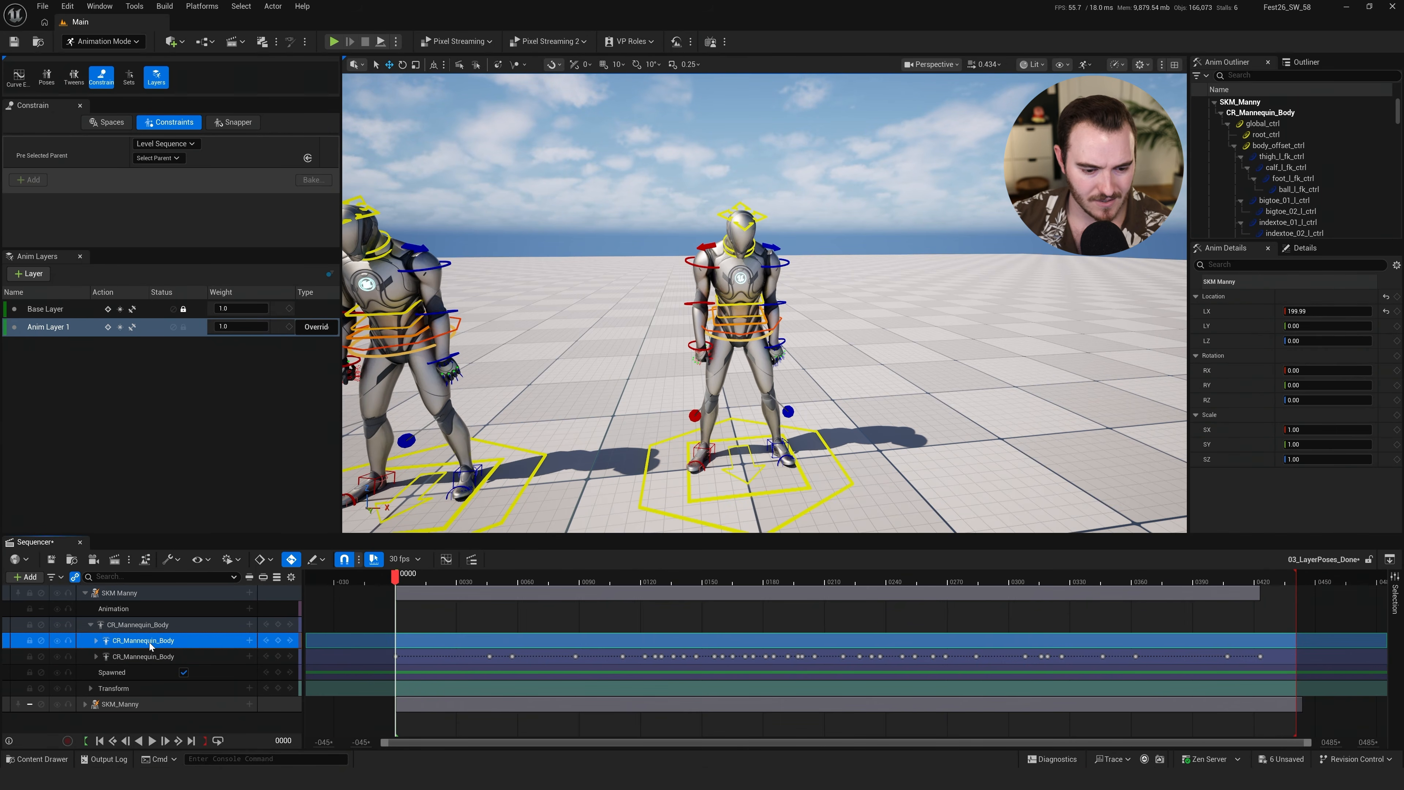
key("Delete")
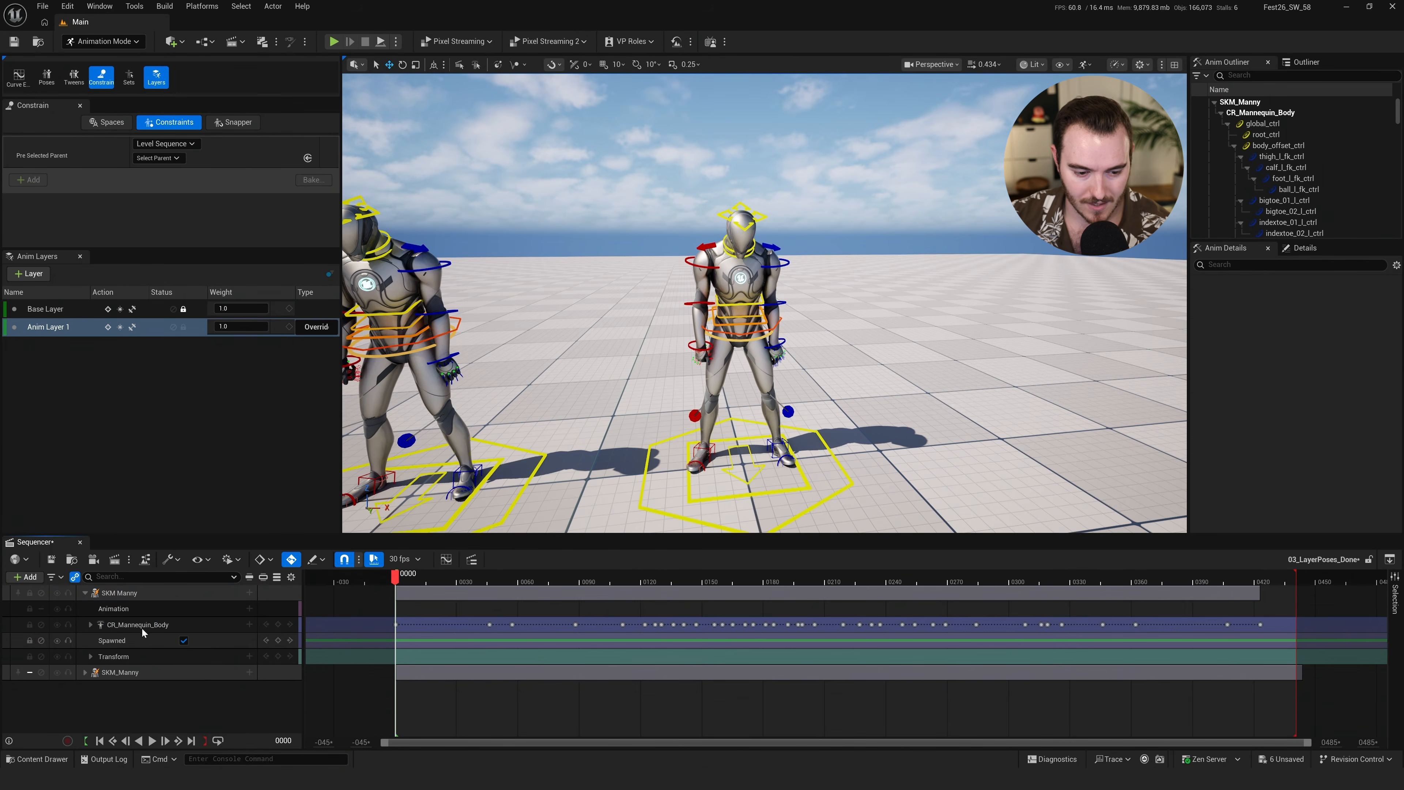
left_click(145, 627)
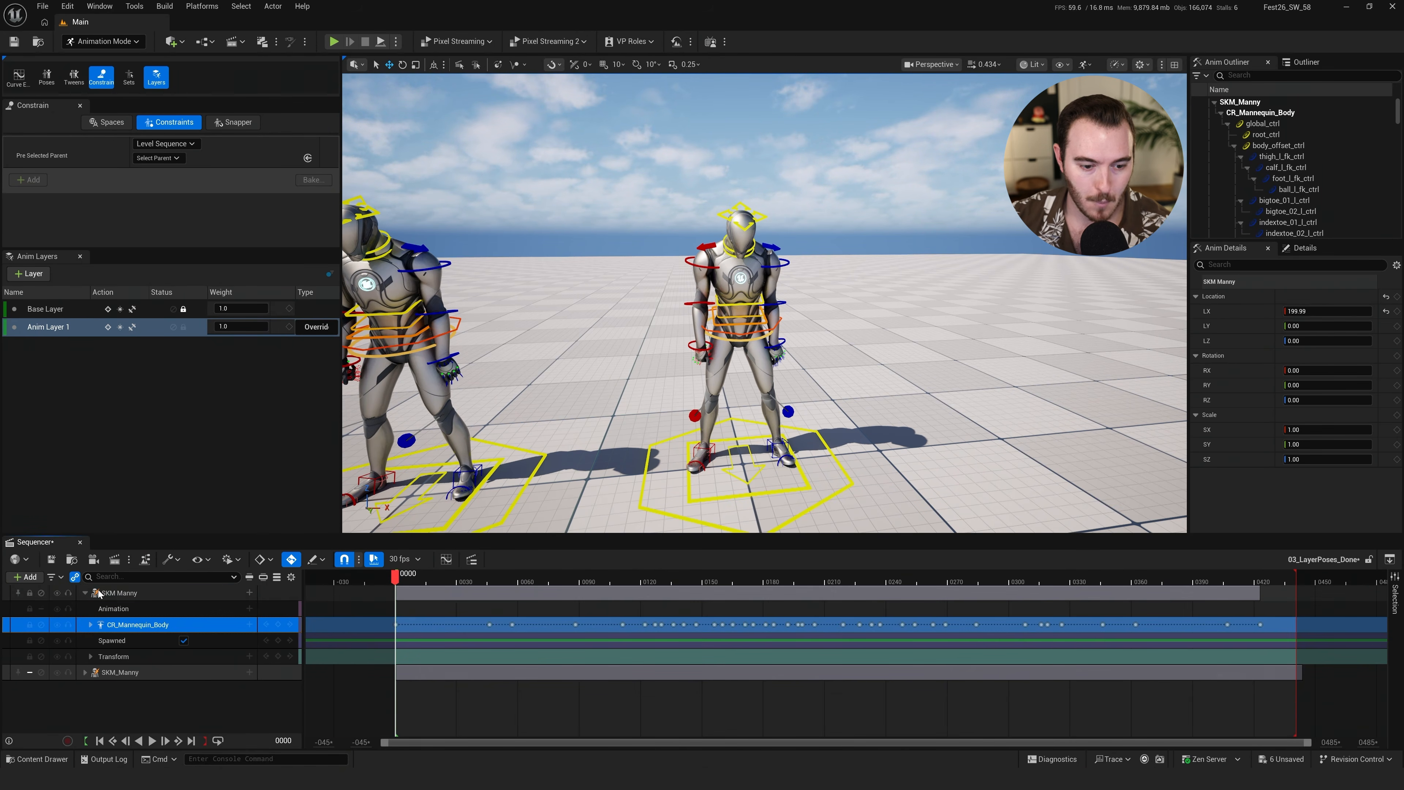
Hide the animation layer and constraint tools to widen the viewport, and deactivate the original SKM_Manny track
left_click(156, 79)
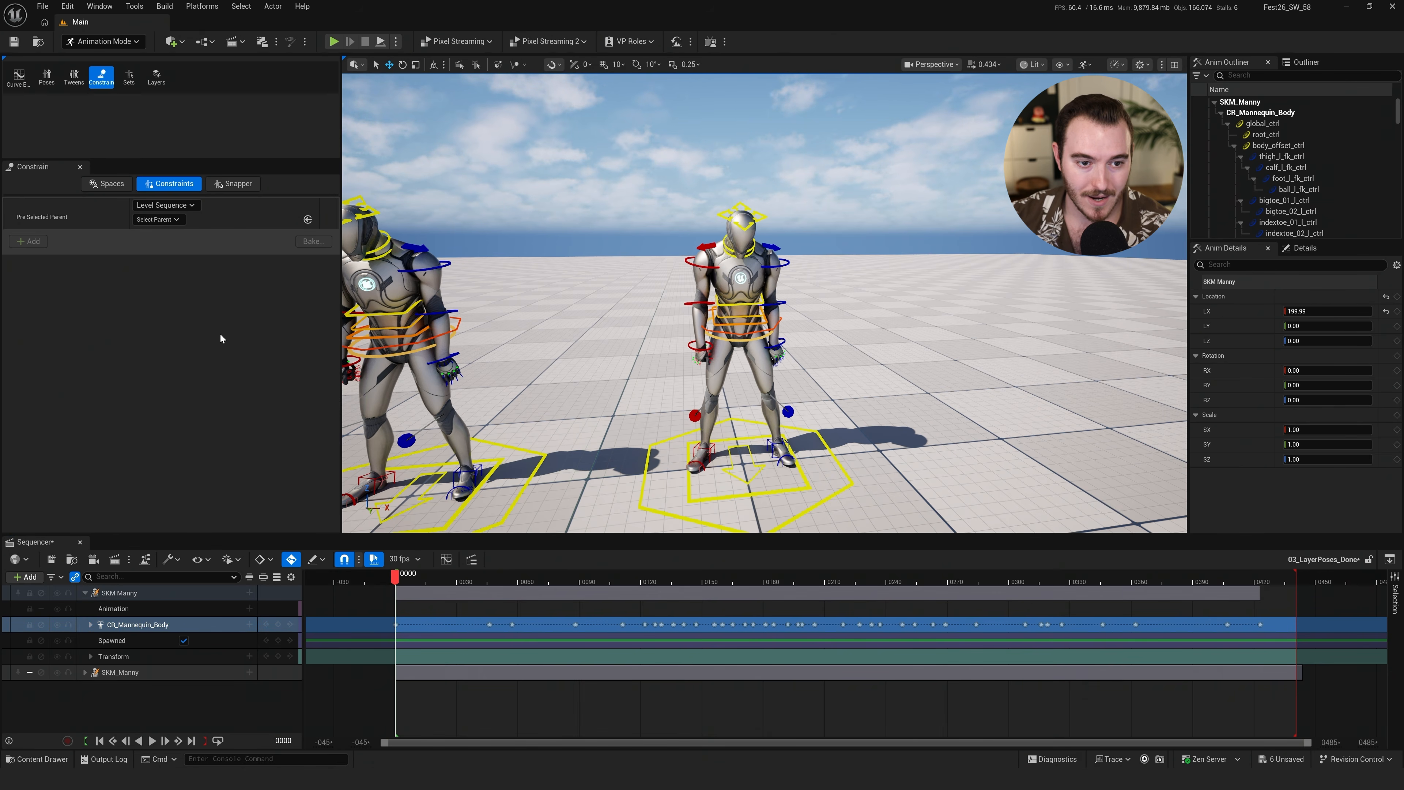
left_click_drag(340, 93, 35, 107)
left_click(101, 79)
left_click(40, 672)
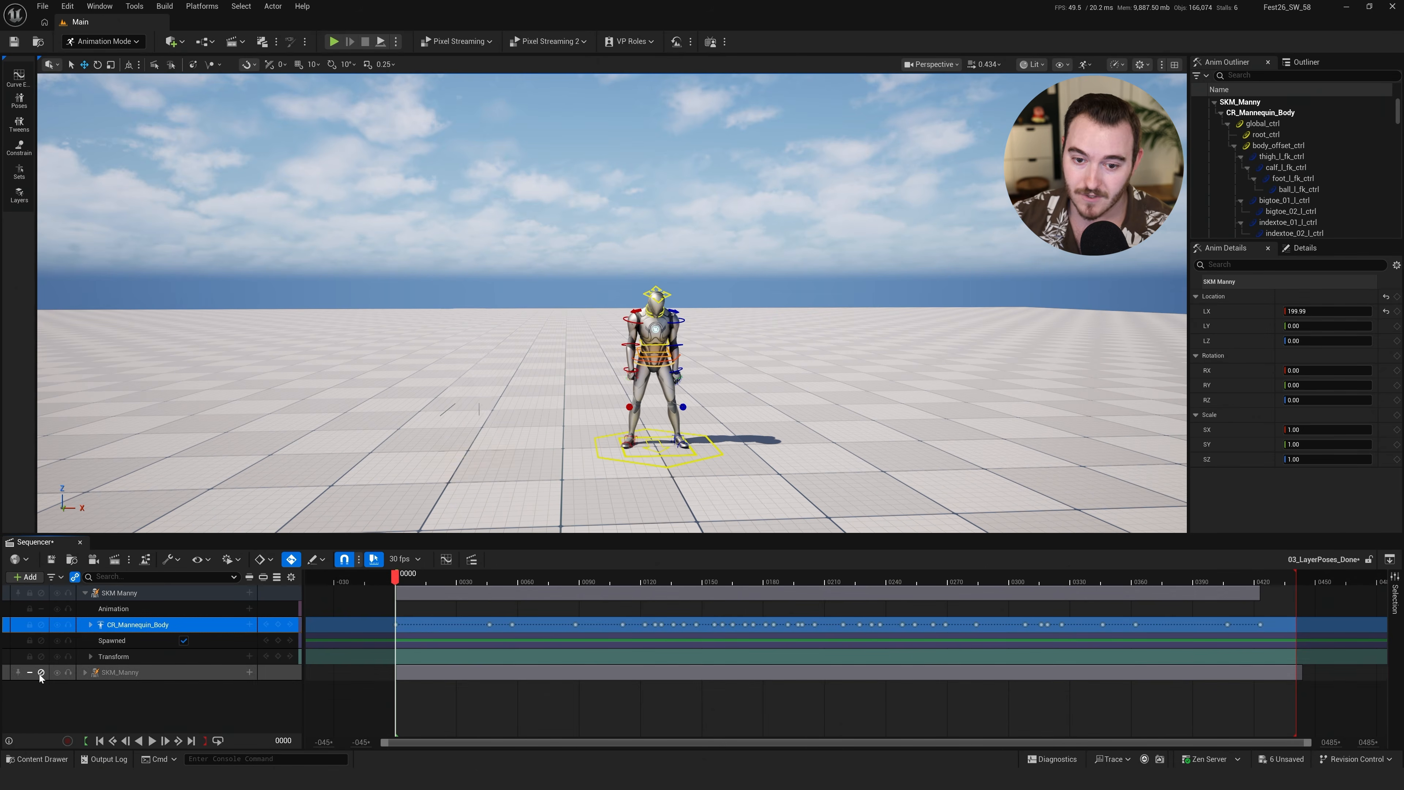
Frame the new mannequin and play the sequence to review the pasted pose keys on their own
right_click_drag(476, 420, 514, 443)
left_click(163, 596)
key("space")
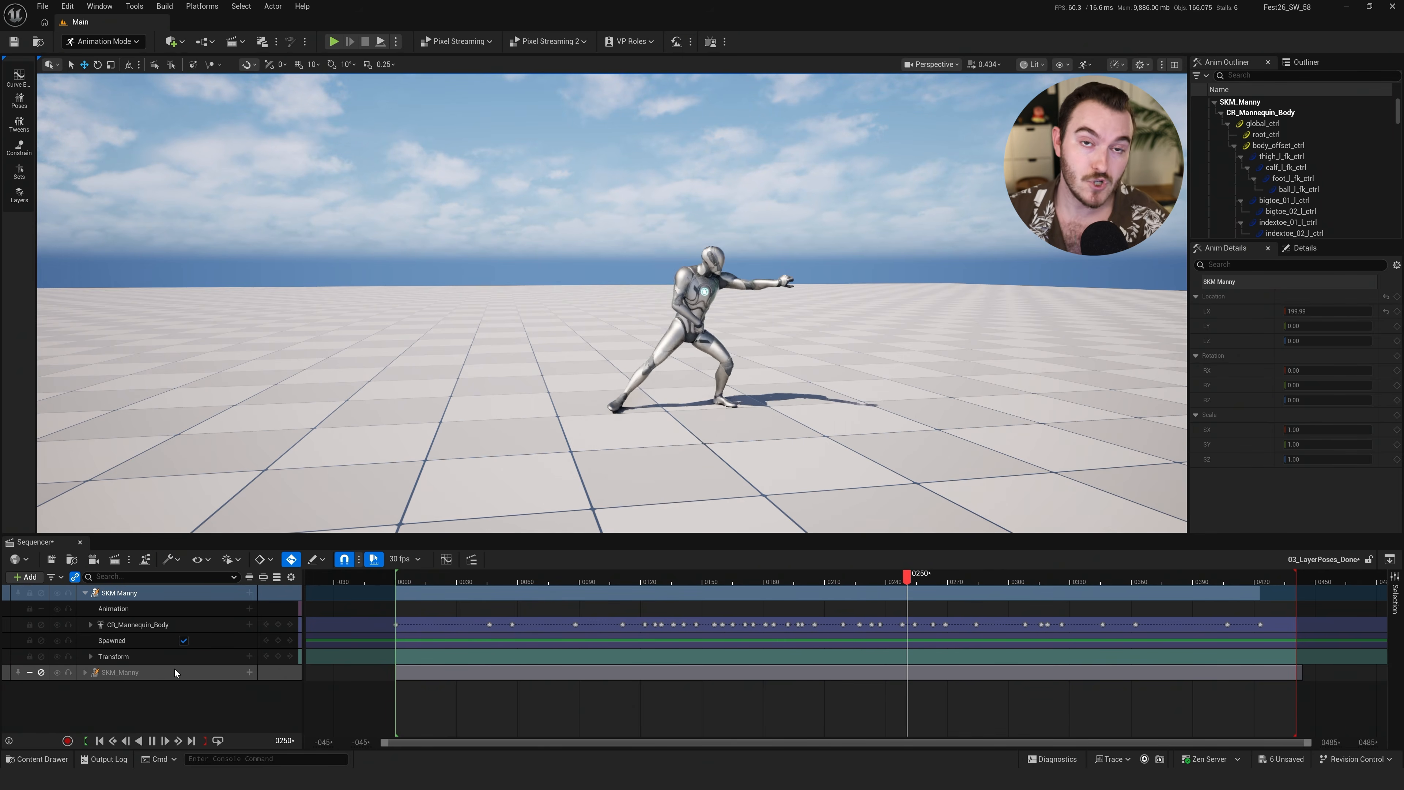
key("space")
Toggle the original SKM_Manny track's active state twice and replay the new mannequin's animation
left_click(103, 689)
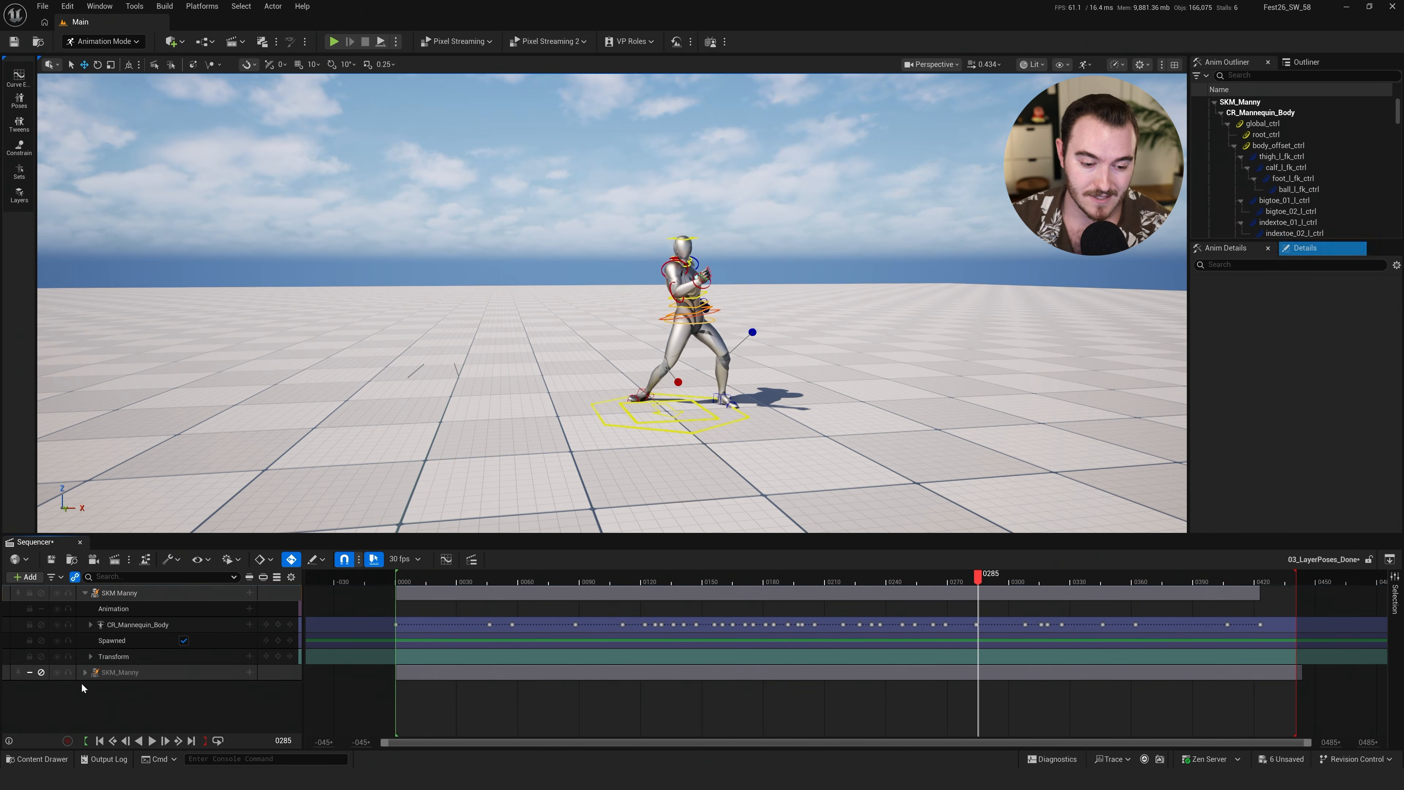
left_click(41, 672)
left_click(41, 672)
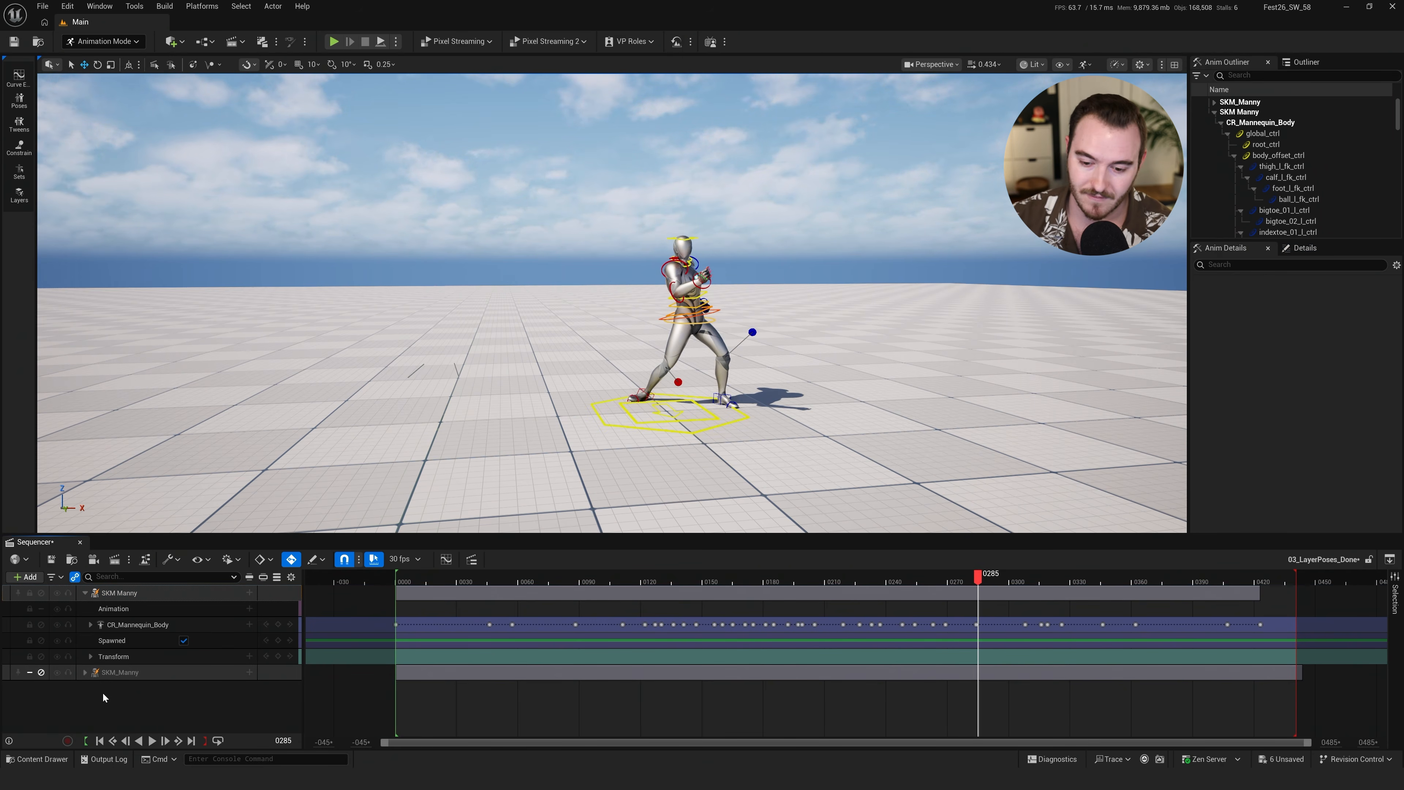
left_click(177, 625)
key("space")
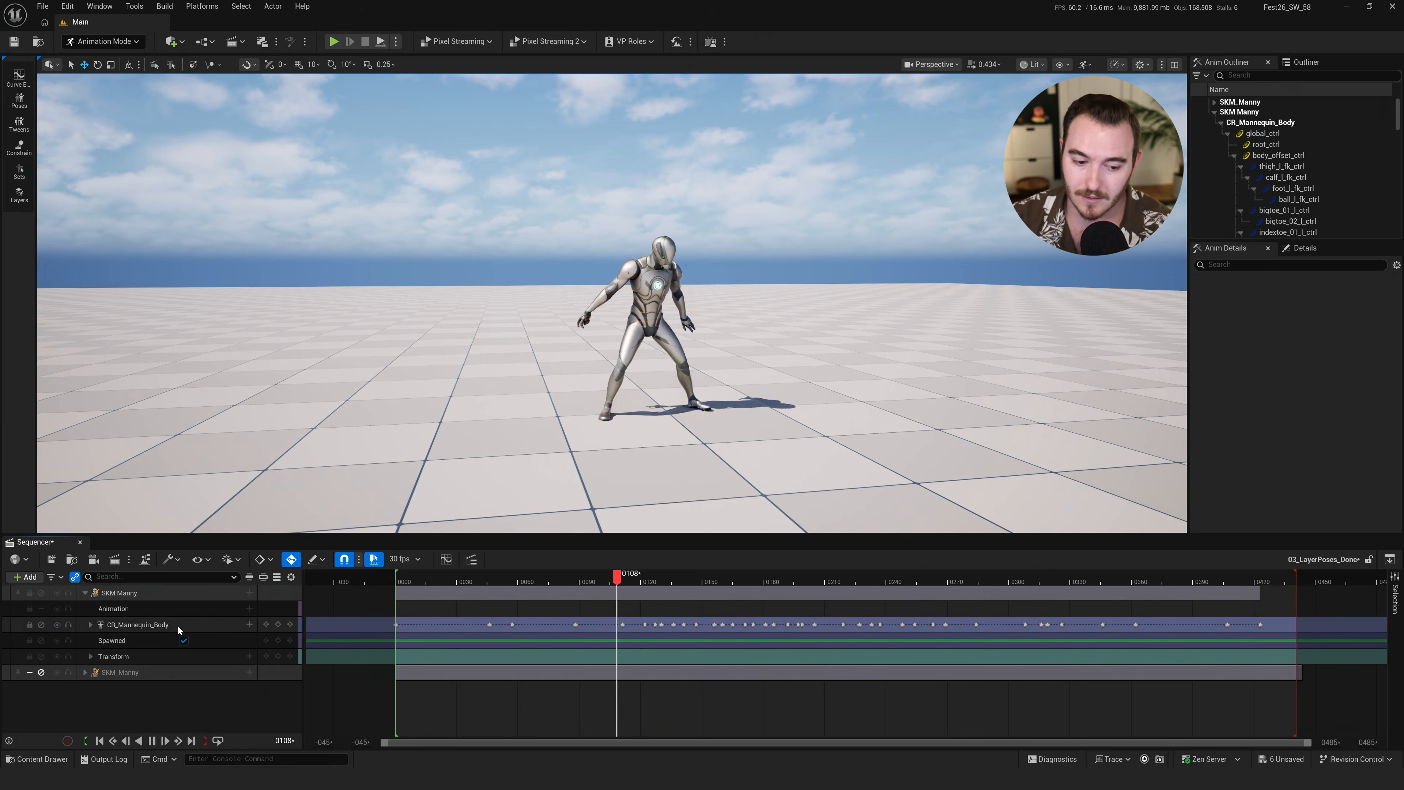
Expand and collapse the new mannequin's CR_Mannequin_Body track to inspect its keys, then review the animation at different frames
key("space")
left_click(91, 626)
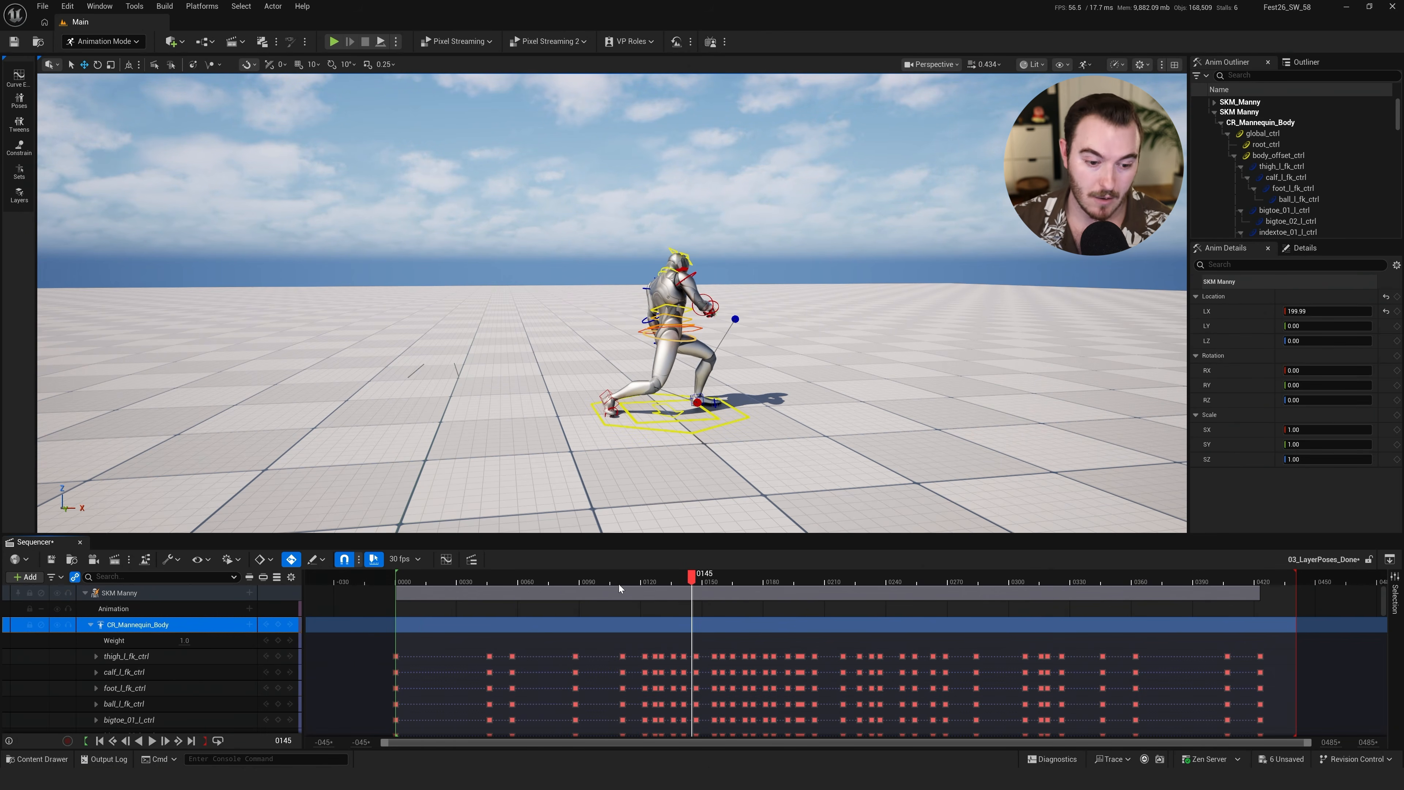
left_click(91, 625)
left_click_drag(584, 582, 797, 578)
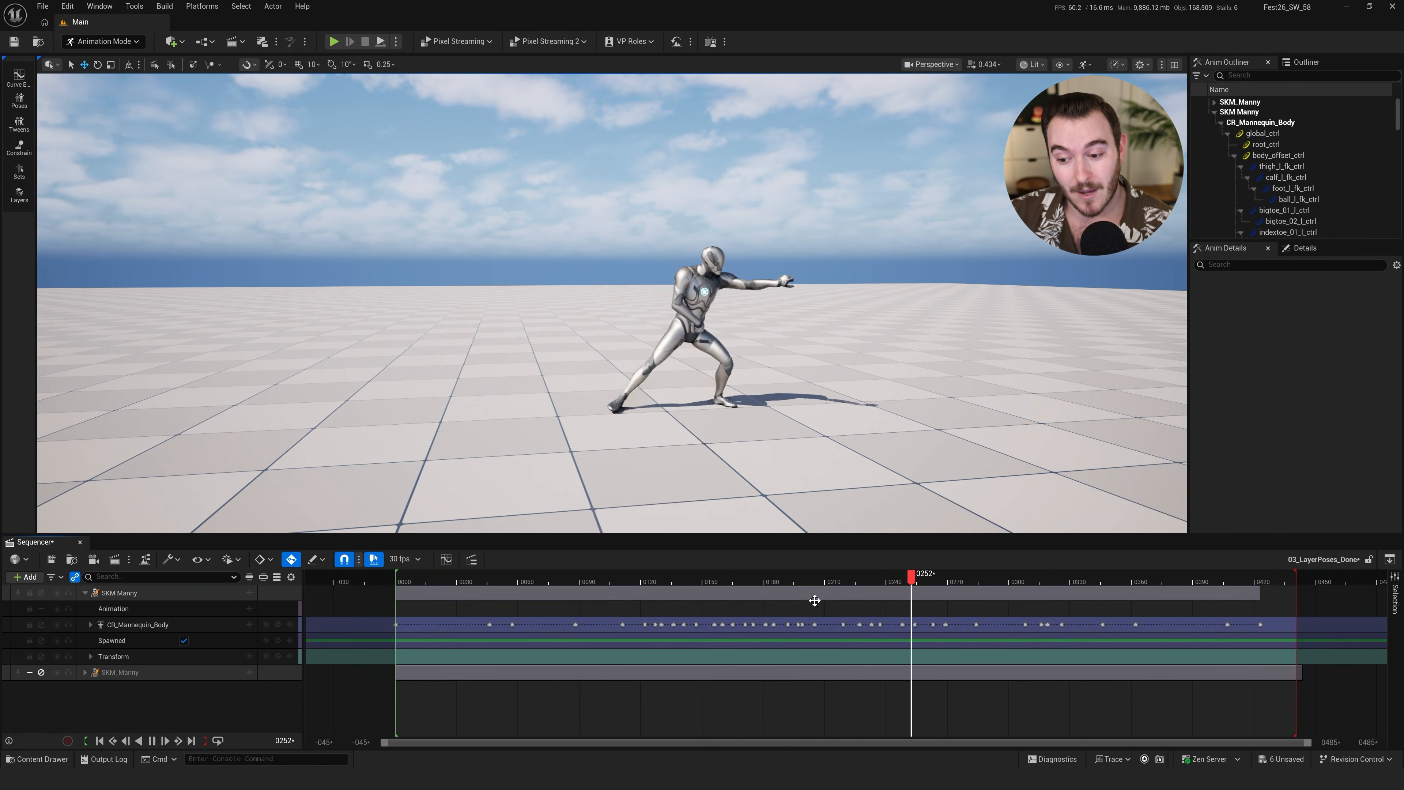
key("space")
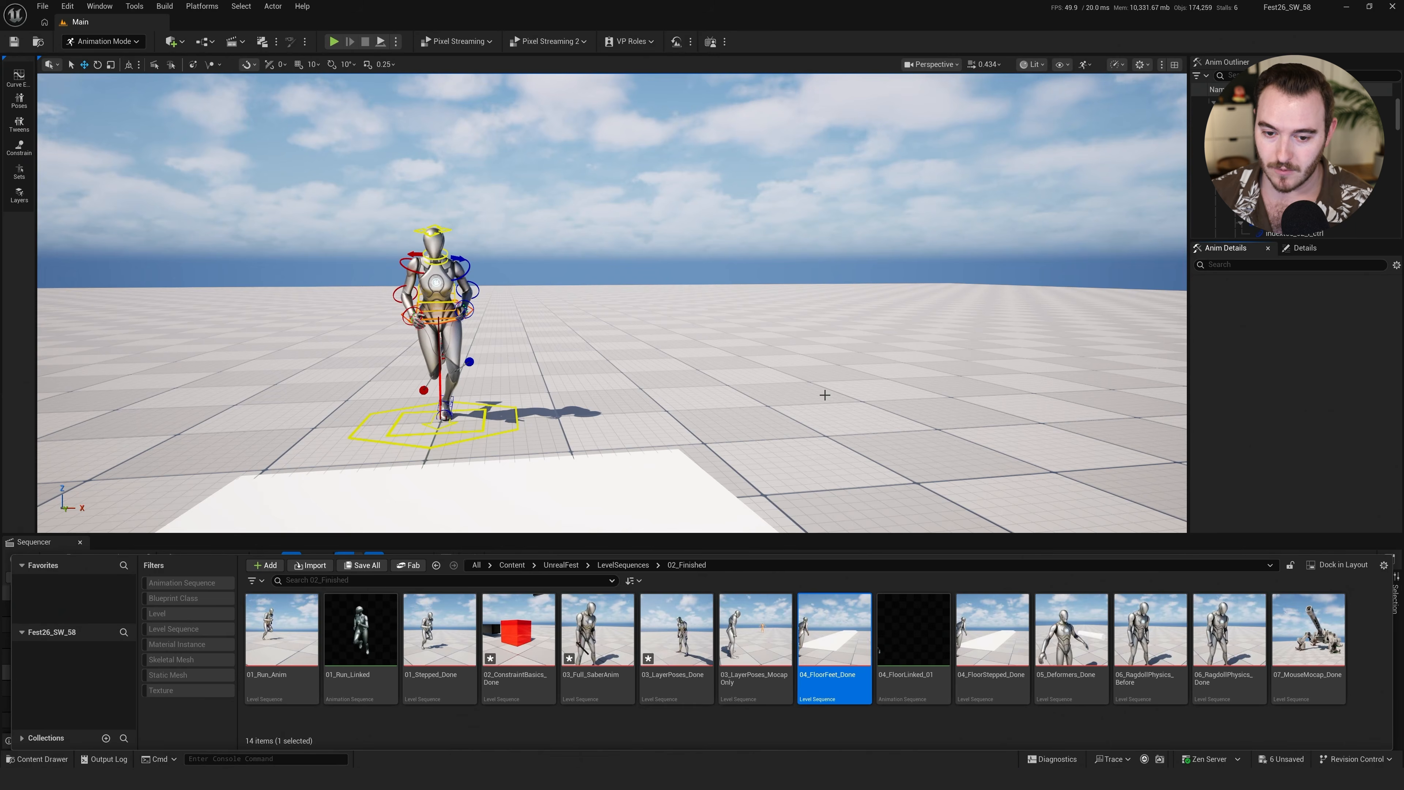
Frame the running mannequin beside the ramp, collapse the Floor Cubes folder, and deactivate the CR_GroundAlignment track
right_click_drag(824, 395, 567, 521)
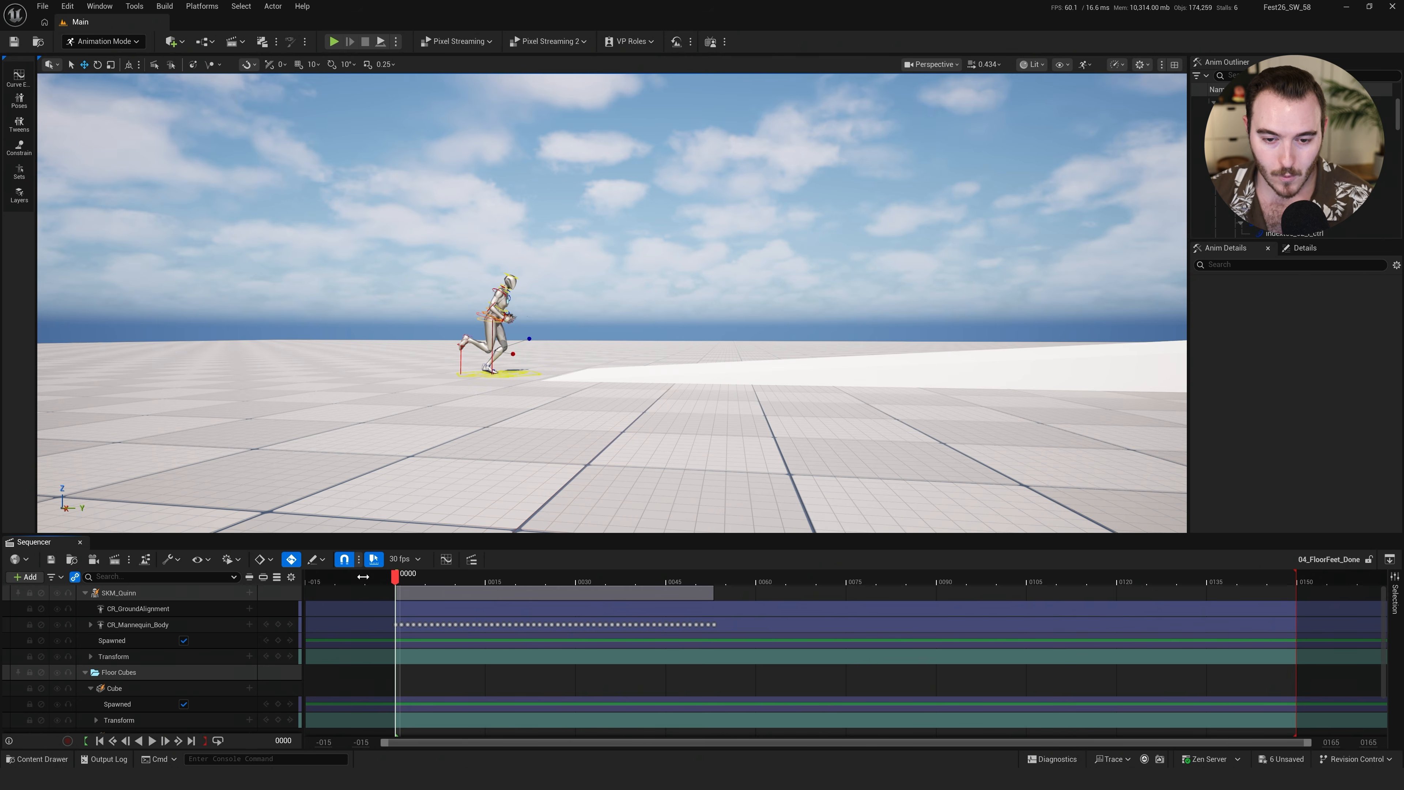
right_click_drag(584, 429, 545, 421)
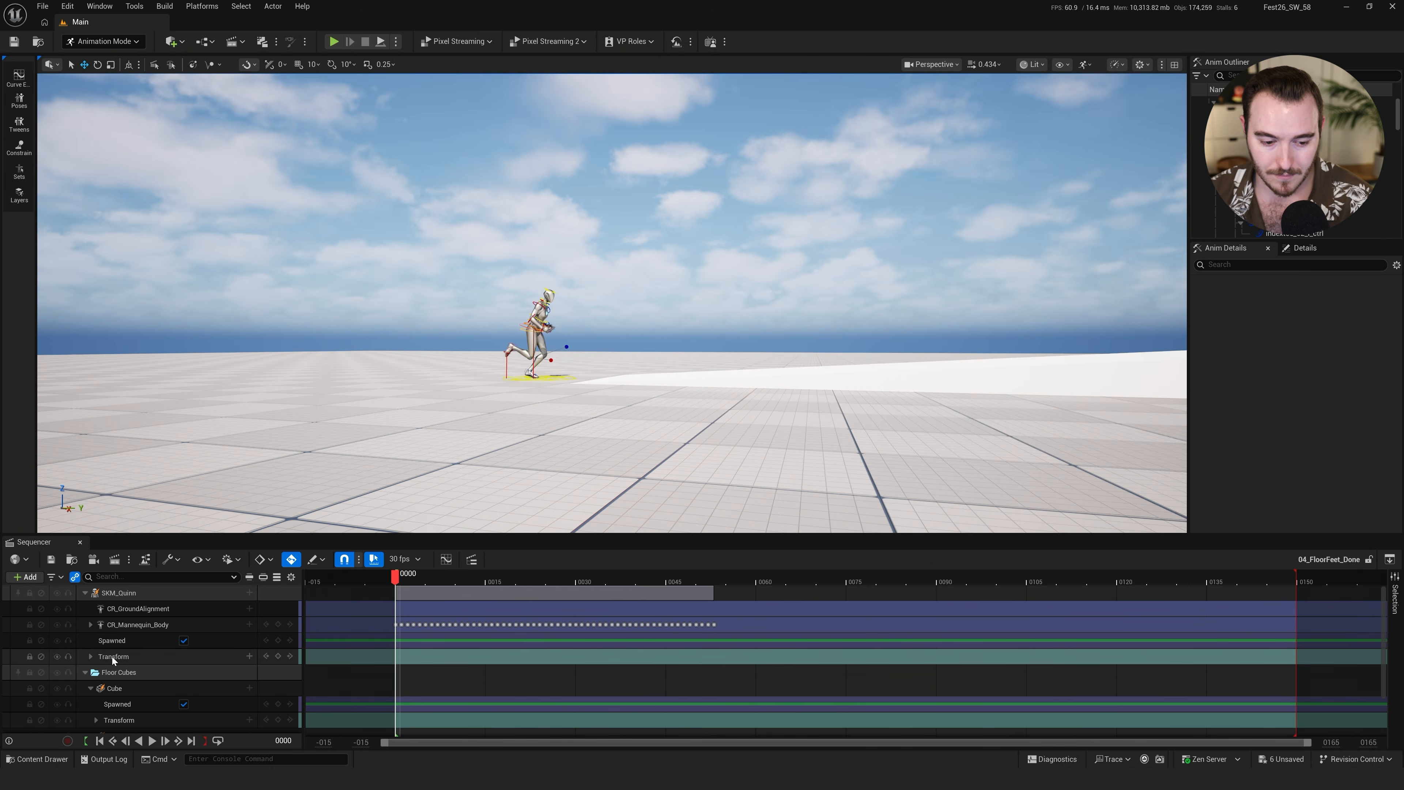
left_click(85, 672)
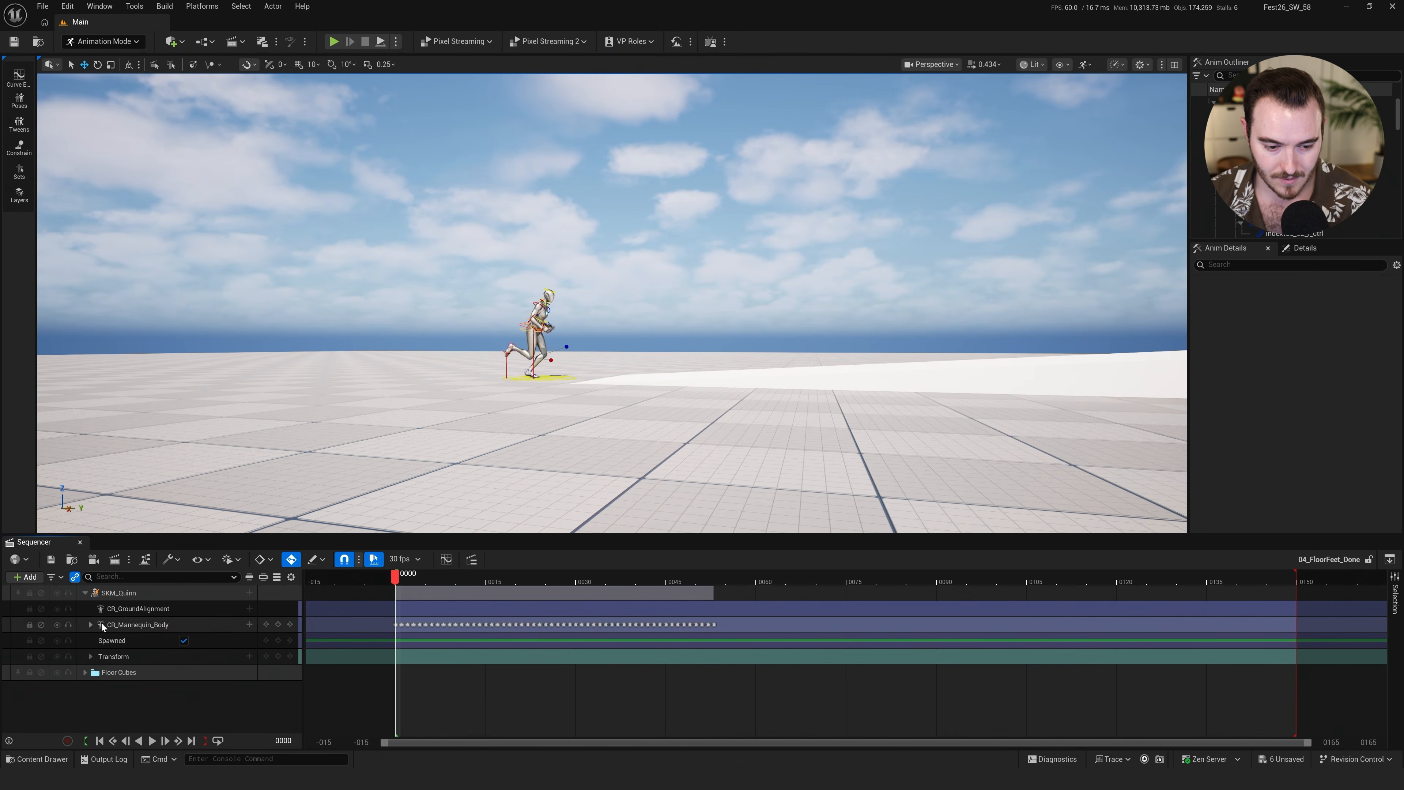
left_click(41, 608)
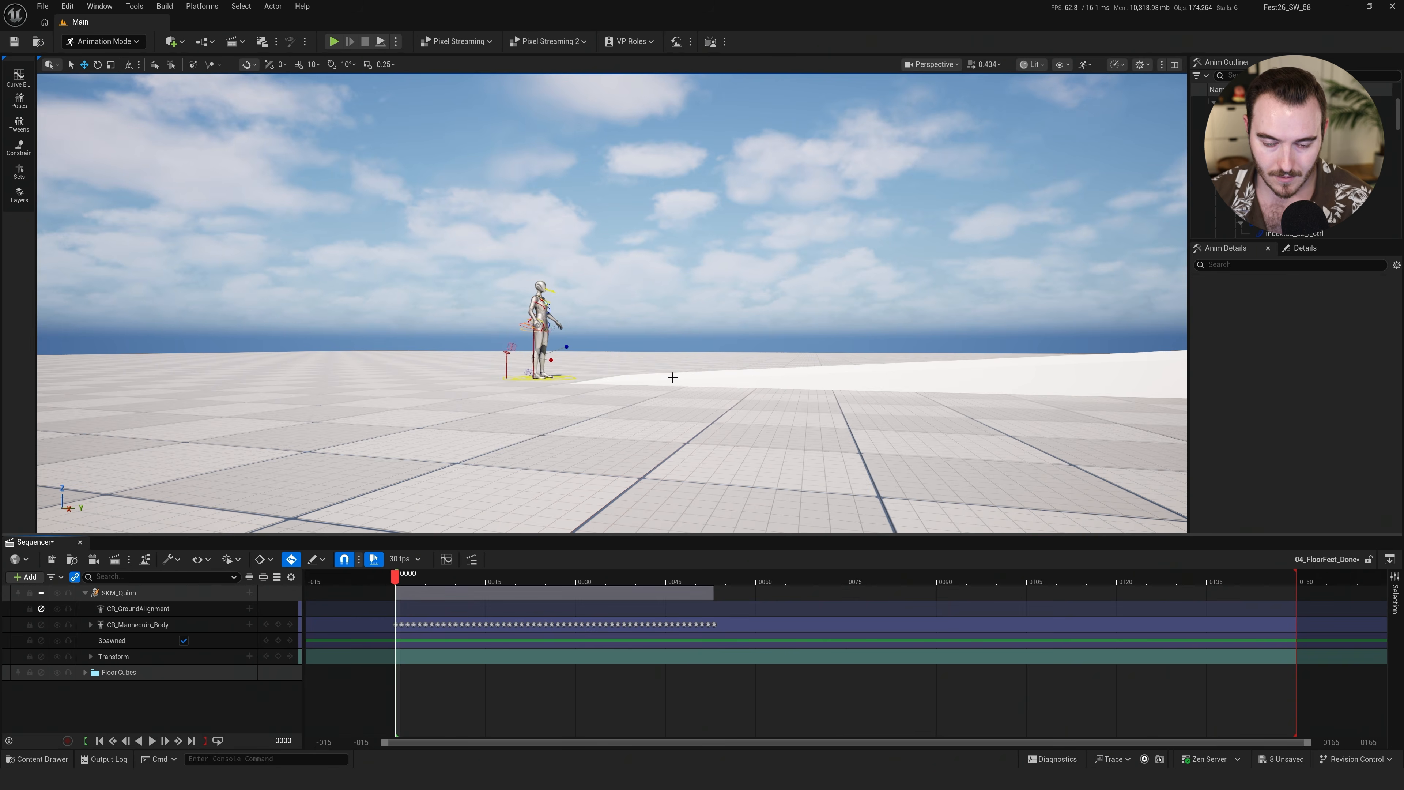
Play the run with ground alignment off to examine how the feet meet the ramp
key("space")
key("d")
mouse_move(683, 375)
right_mouse_down()
mouse_move(727, 372)
mouse_move(691, 367)
right_mouse_up()
key("a")
key("a")
key("space")
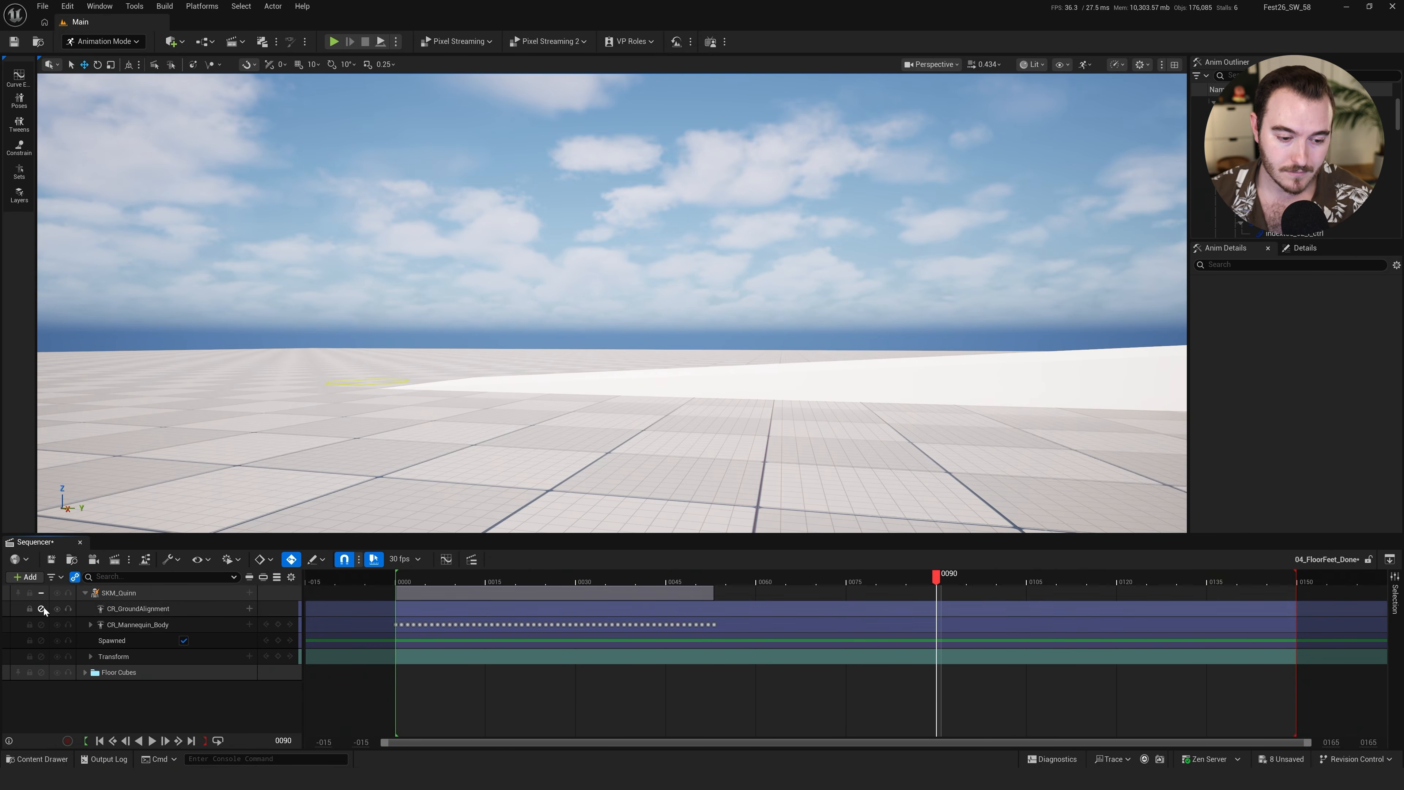
Reactivate the CR_GroundAlignment track and replay the run to compare the foot contact on the ramp
left_click(42, 608)
key("space")
right_click_drag(665, 383, 701, 375)
key("d")
key("a")
Rotate the ramp cube during playback to try different slopes, leaving its X rotation at about -4.9 degrees
mouse_move(628, 399)
right_mouse_down()
mouse_move(595, 401)
mouse_move(647, 408)
mouse_move(619, 408)
right_mouse_up()
left_click(674, 395)
key("e")
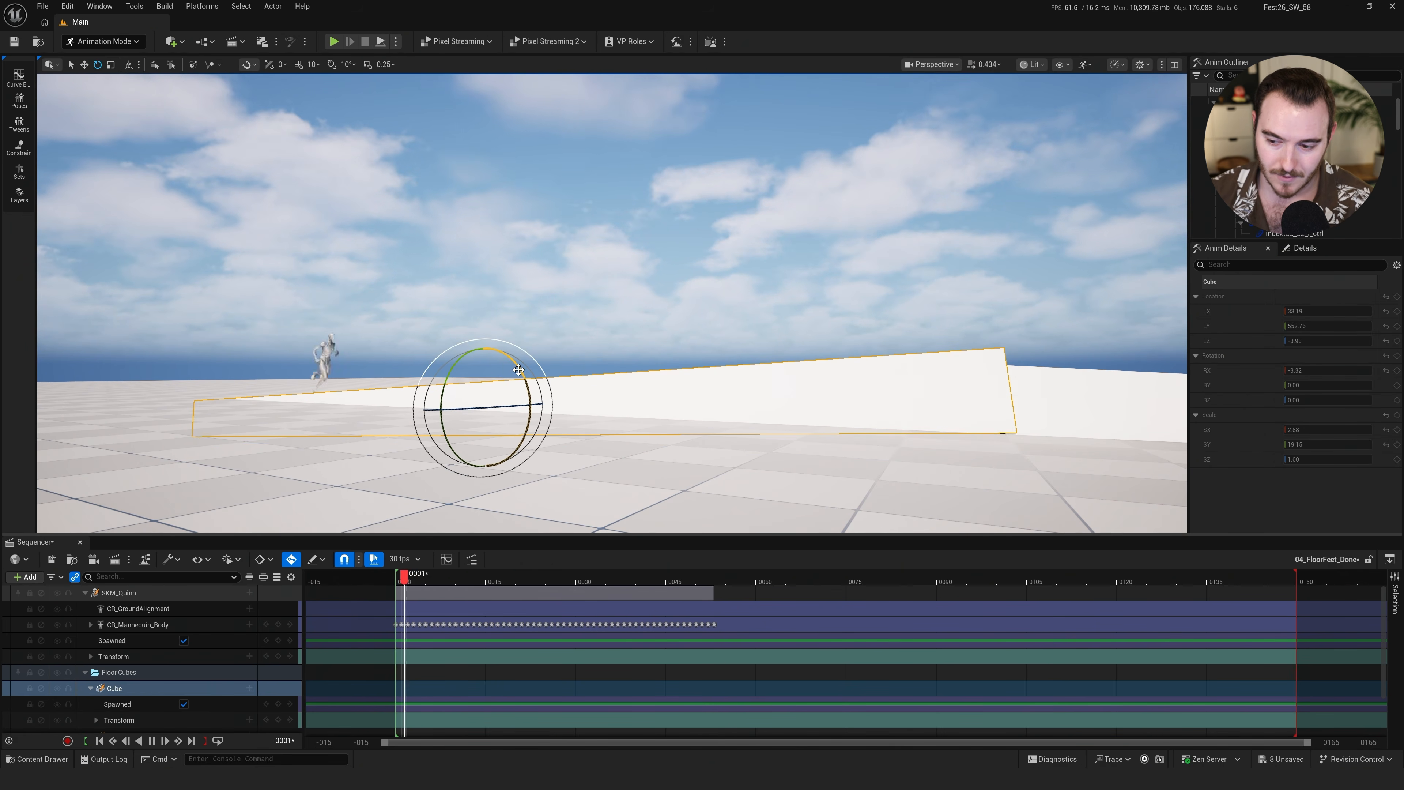
left_click_drag(517, 379, 500, 355)
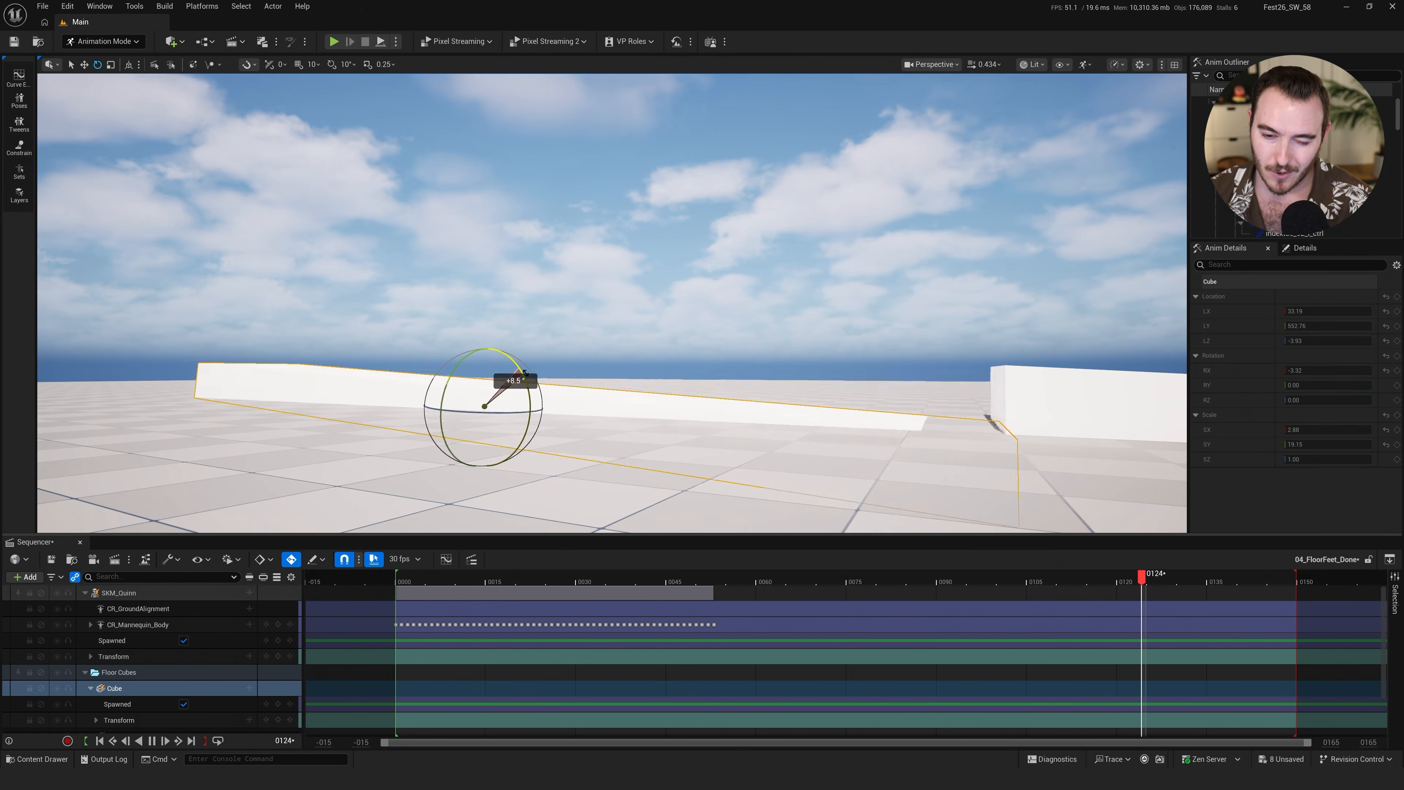
mouse_move(521, 354)
left_mouse_down()
mouse_move(530, 364)
mouse_move(534, 351)
left_mouse_up()
Stop playback and open the 04_FloorFeet level sequence from the 01_Ready folder
key("ctrl+space")
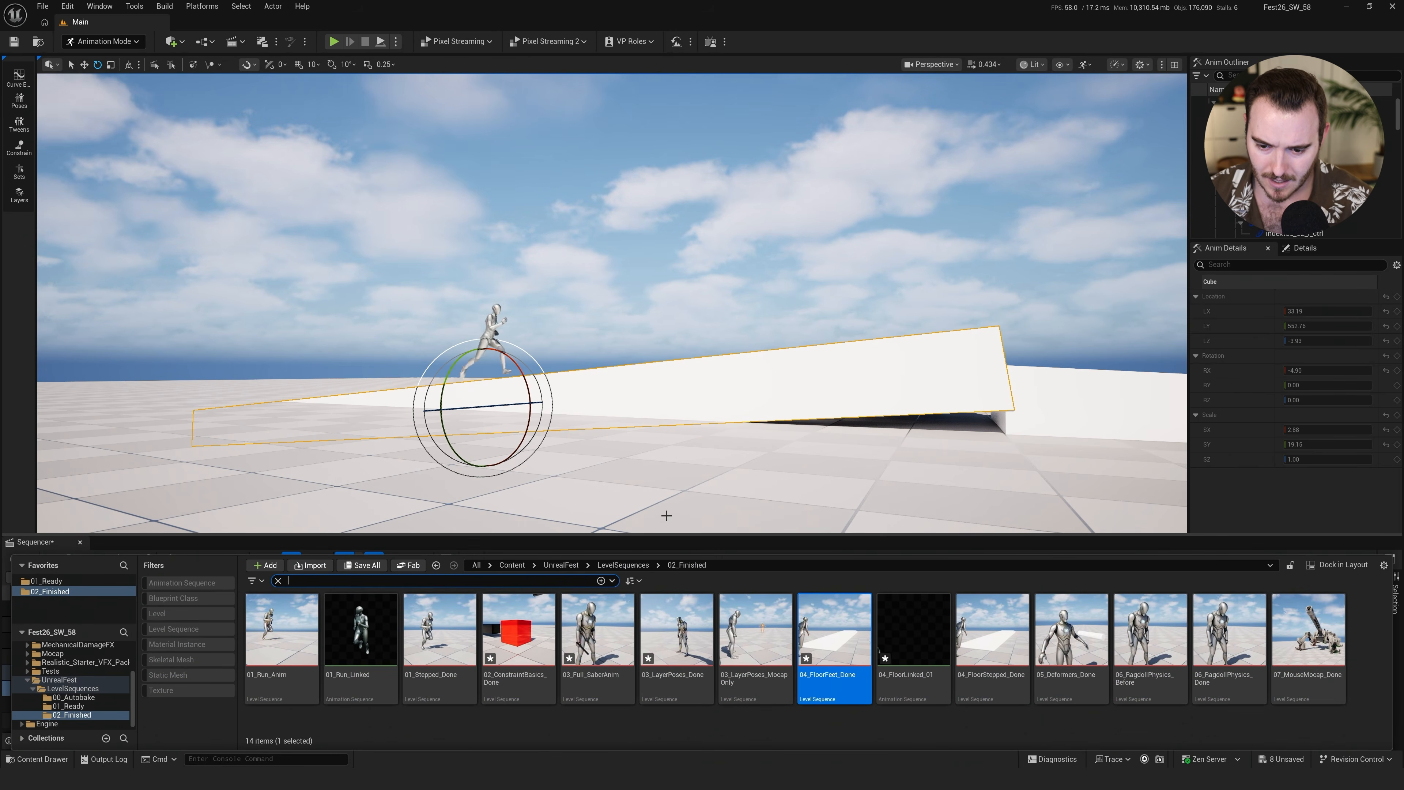
left_click(854, 495)
key("space")
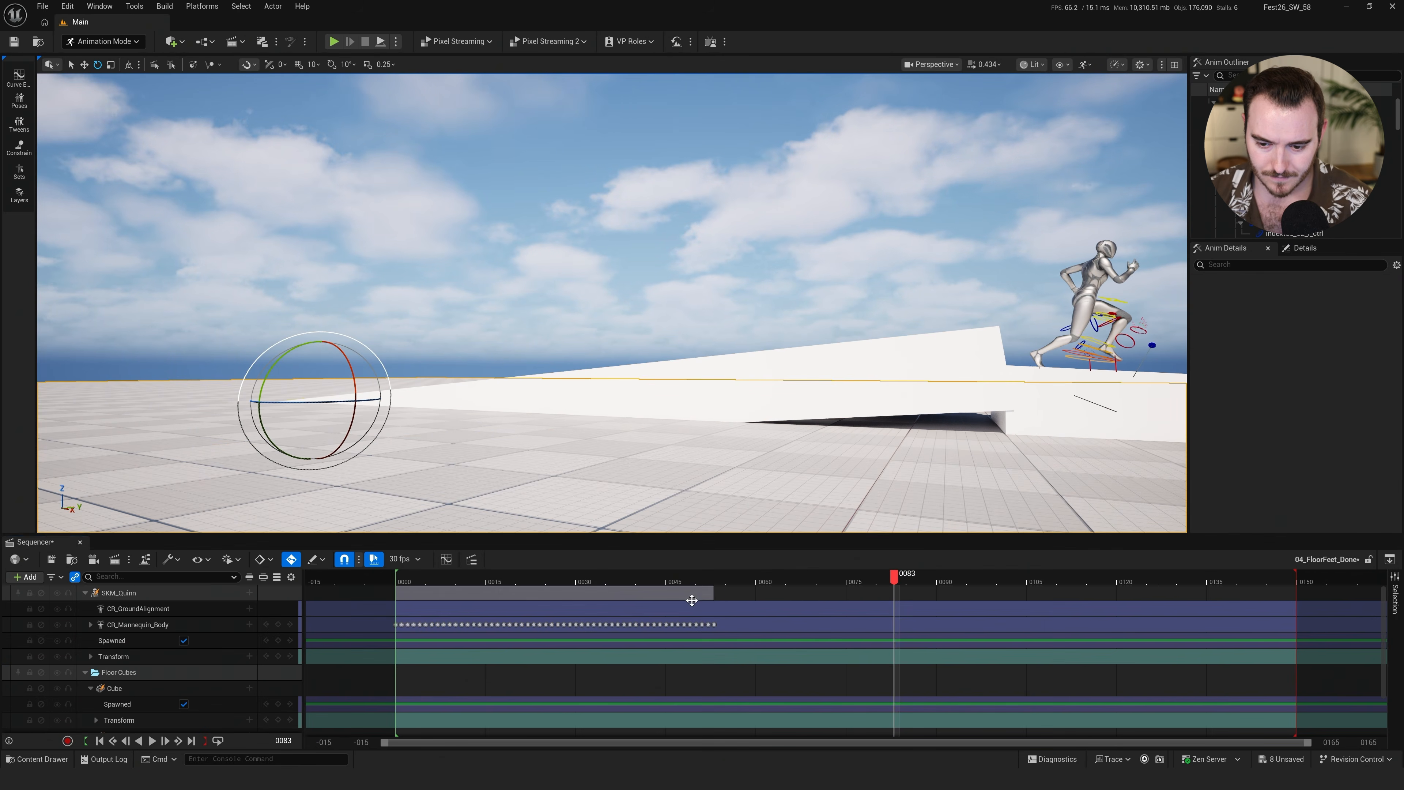
key("ctrl+space")
left_click(623, 564)
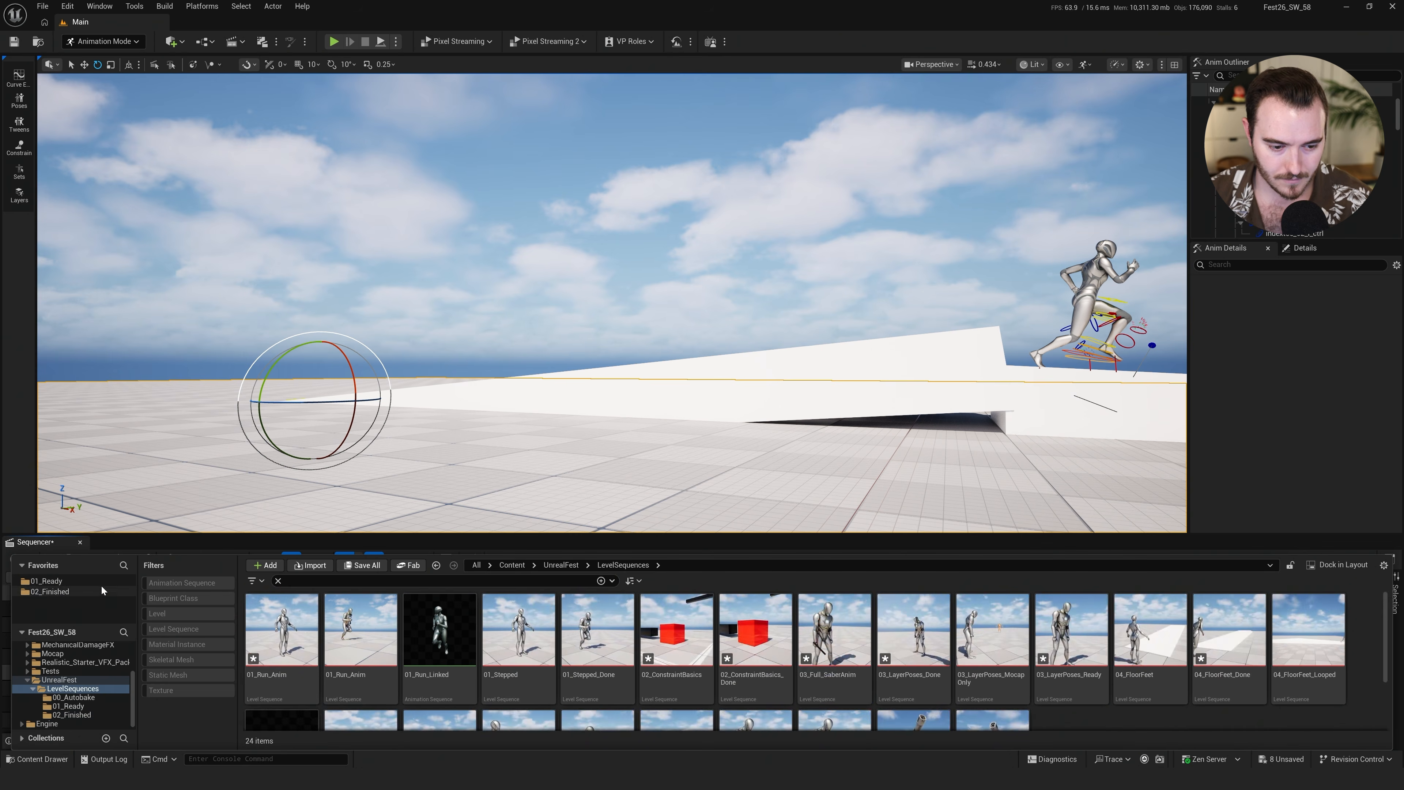
left_click(55, 580)
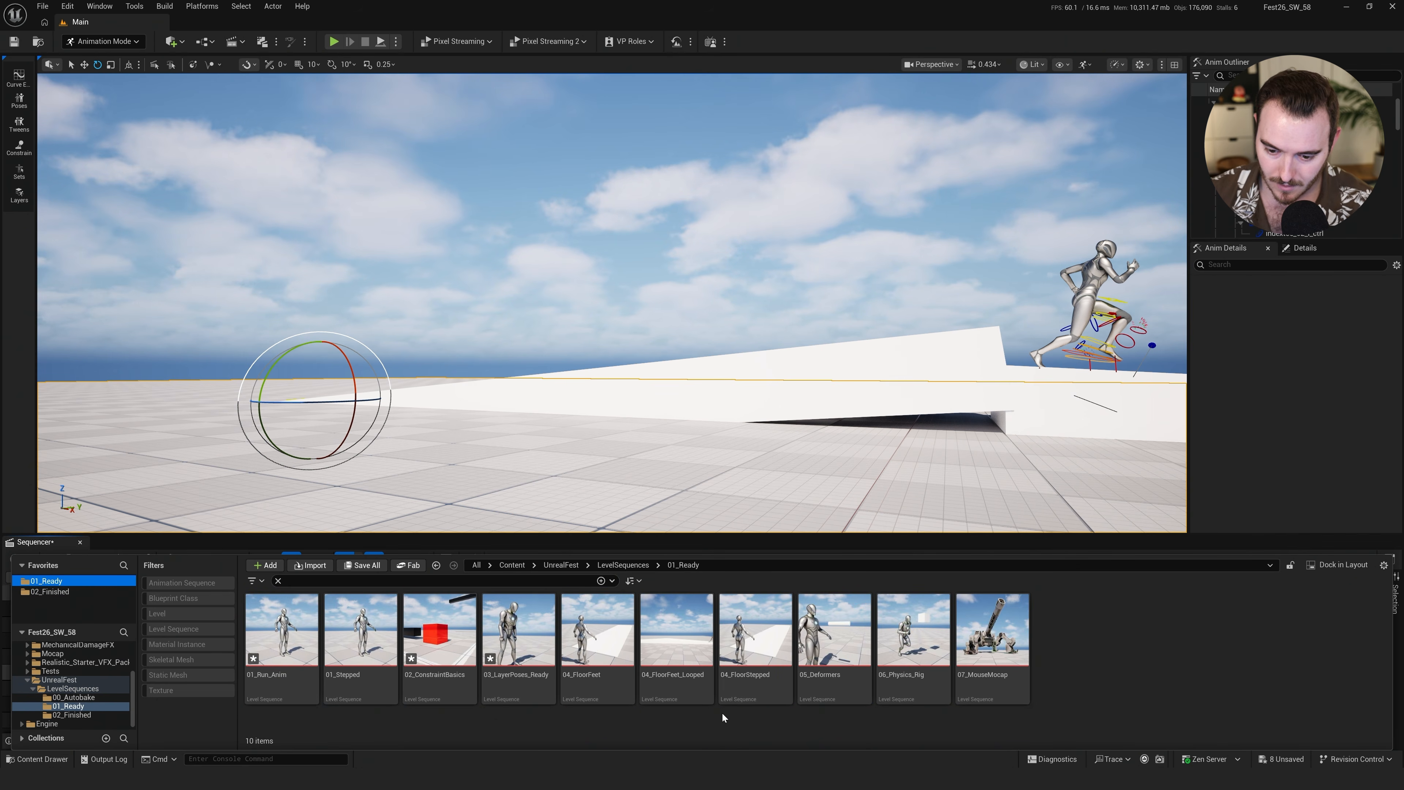
double_click(595, 634)
Frame SKM_Quinn and add the MF_Run_Fwd animation to its Animation track from frame 0
right_click_drag(563, 360, 608, 394)
key("q")
key("space")
left_click(176, 594)
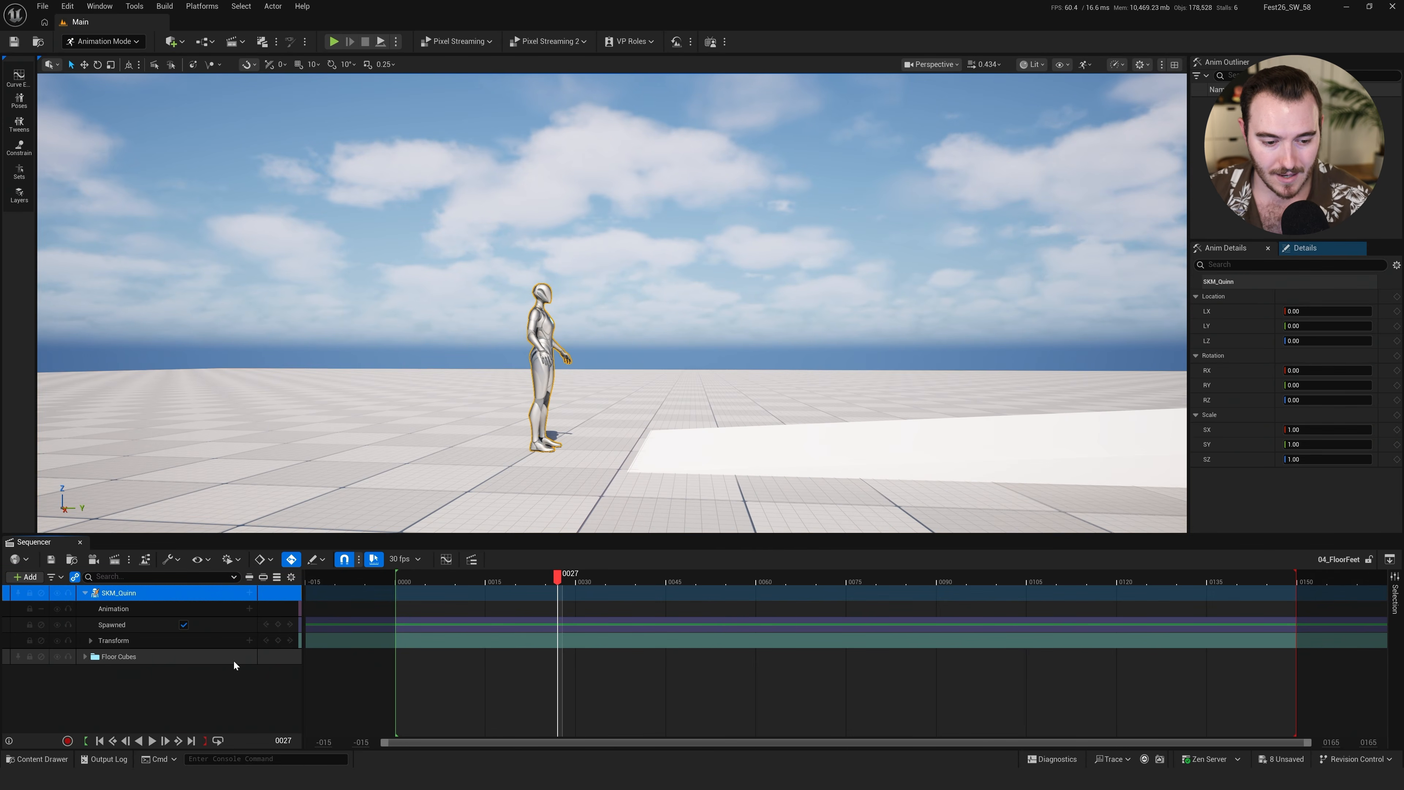
left_click(217, 606)
key("Up")
left_click(250, 608)
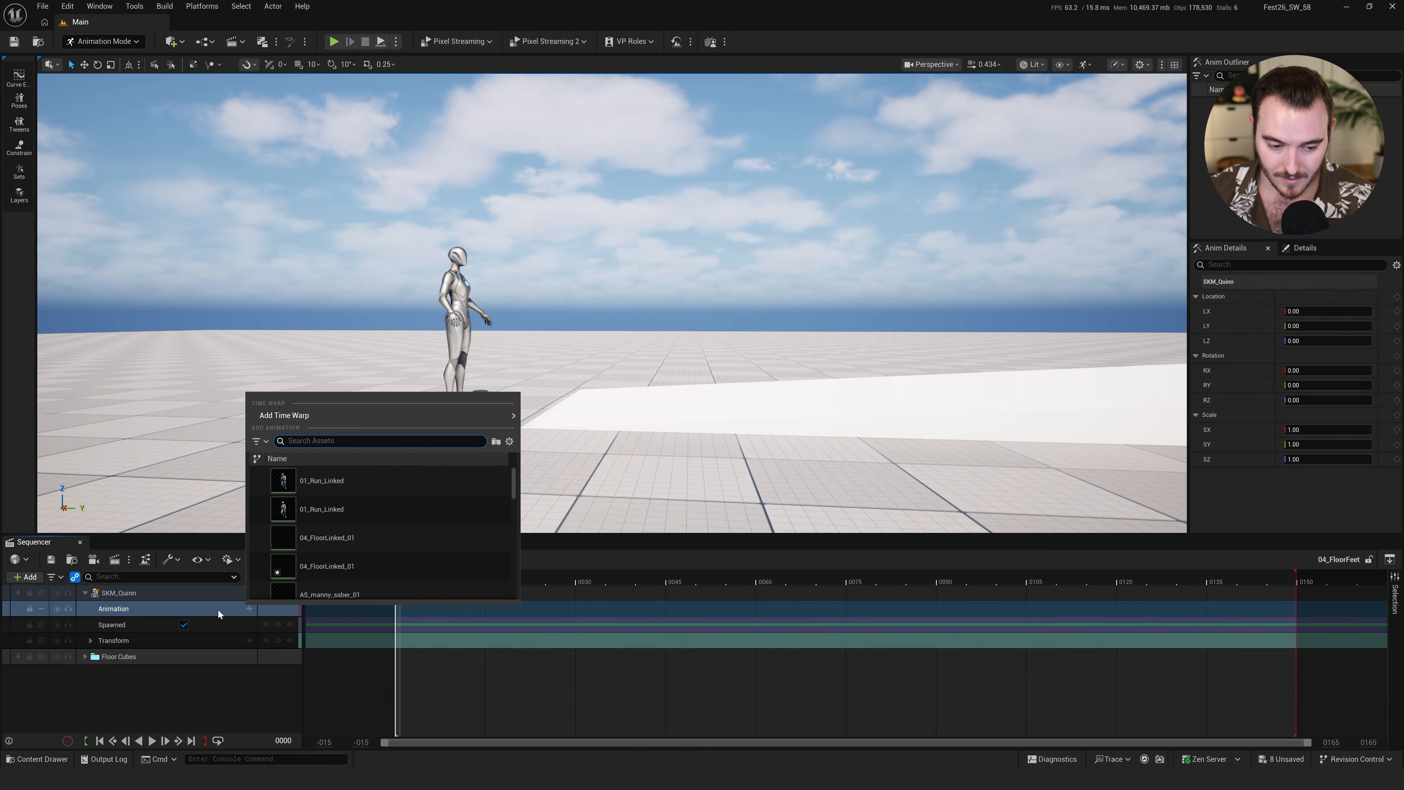
type("MF RUN")
key("Return")
Play the added run, then extend the MF_Run_Fwd section so it loops past the end of the sequence
key("space")
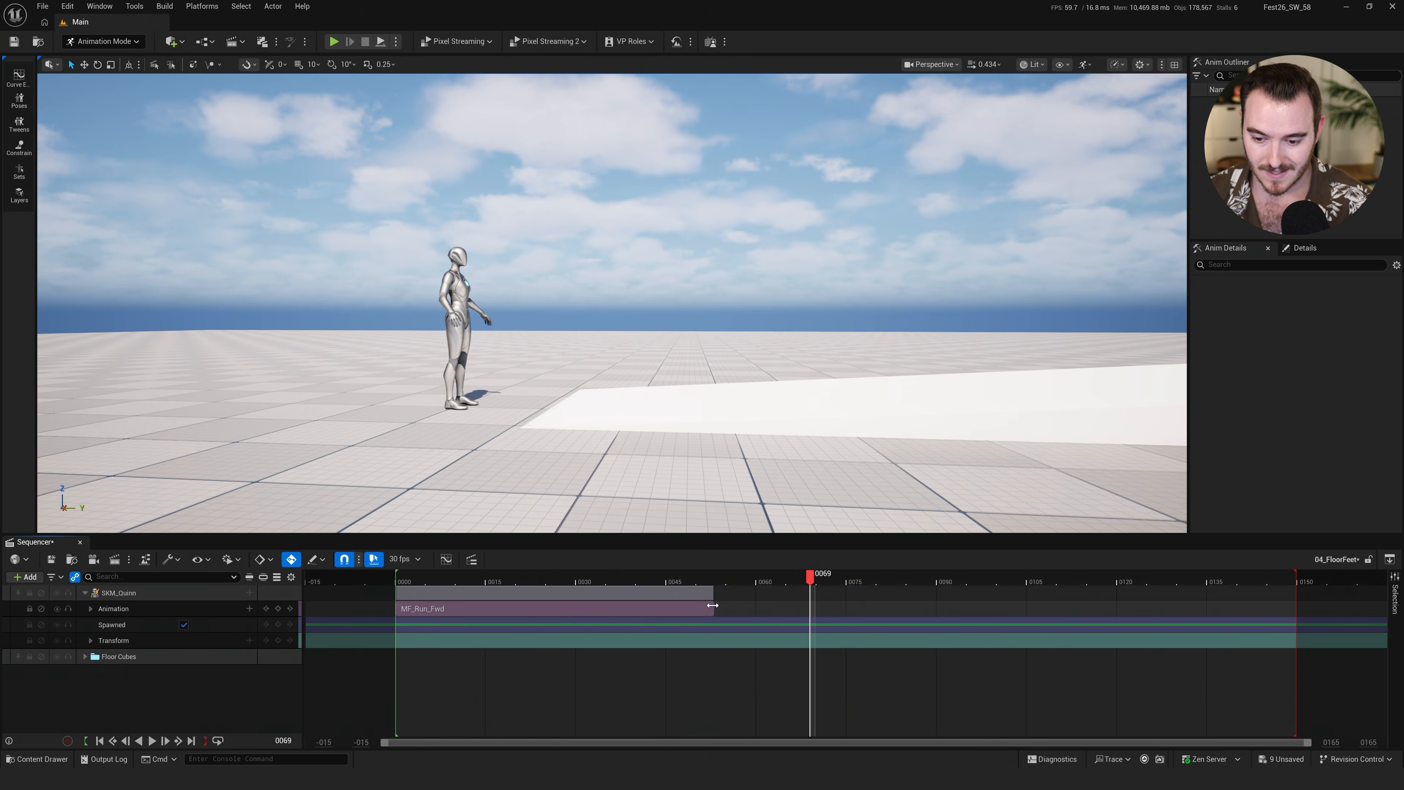
left_click_drag(1313, 607, 1312, 608)
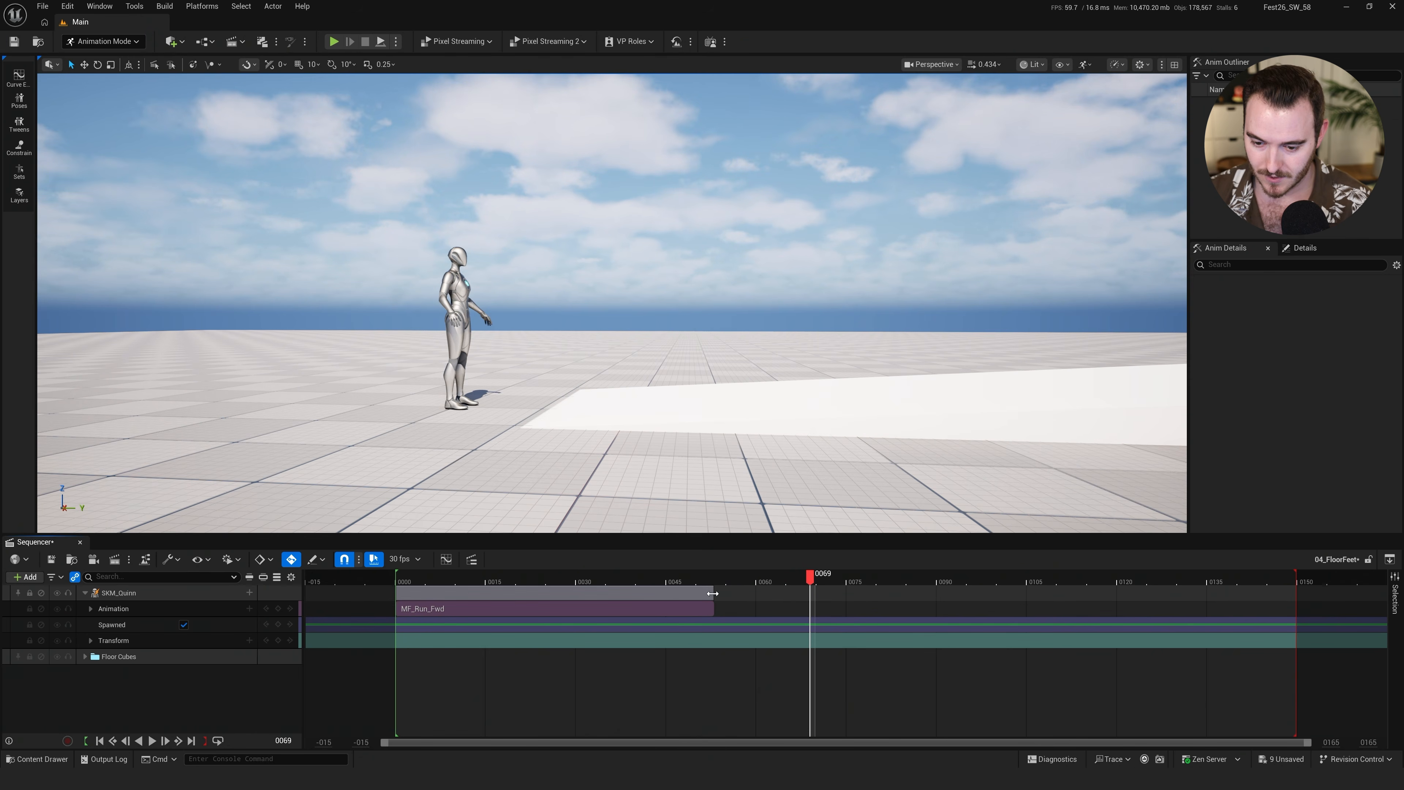
left_click_drag(743, 590, 1333, 593)
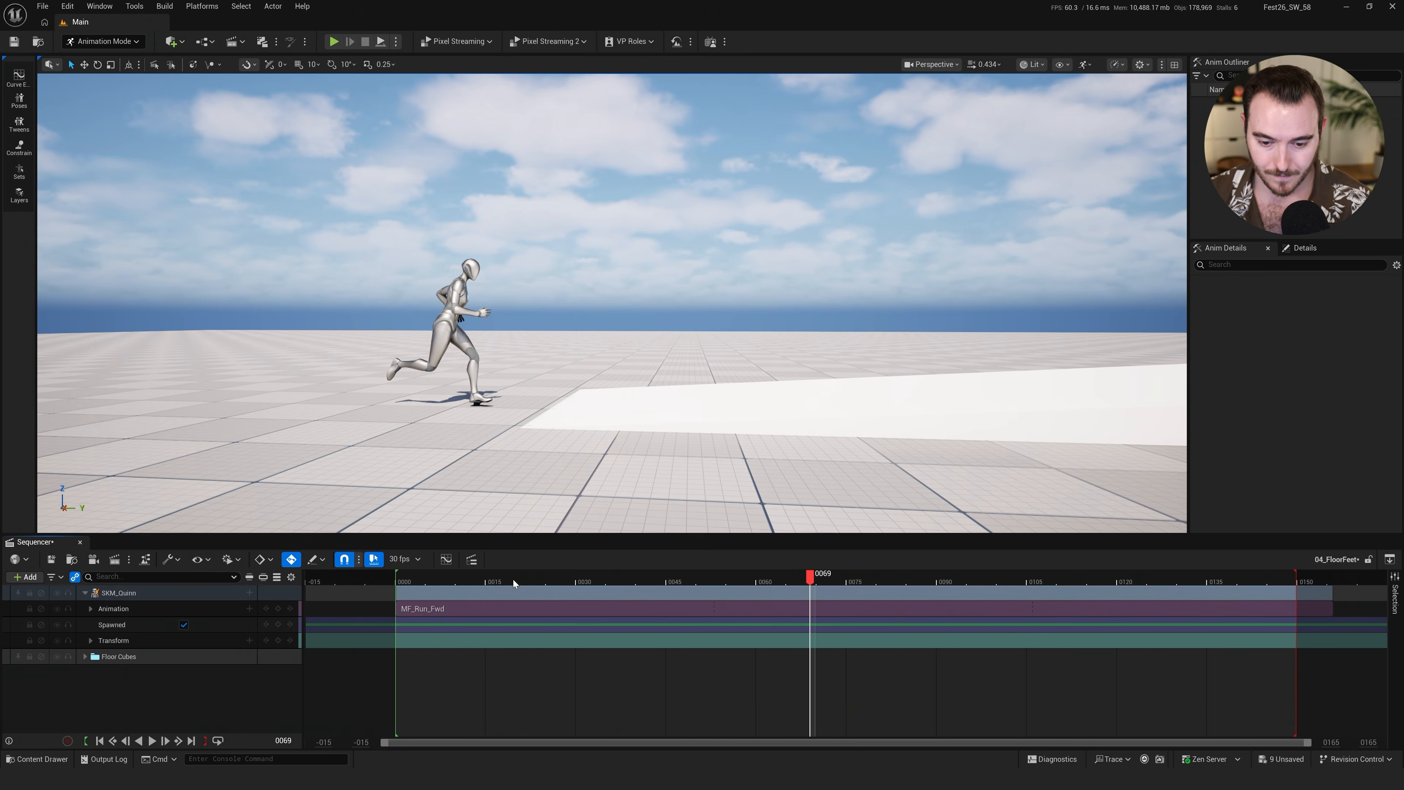
Key SKM_Quinn's transform at frame 0, then key it at frame 149 with its Y location moved to about 3064.82, beyond the ramp
left_click_drag(500, 579, 289, 619)
left_click(138, 639)
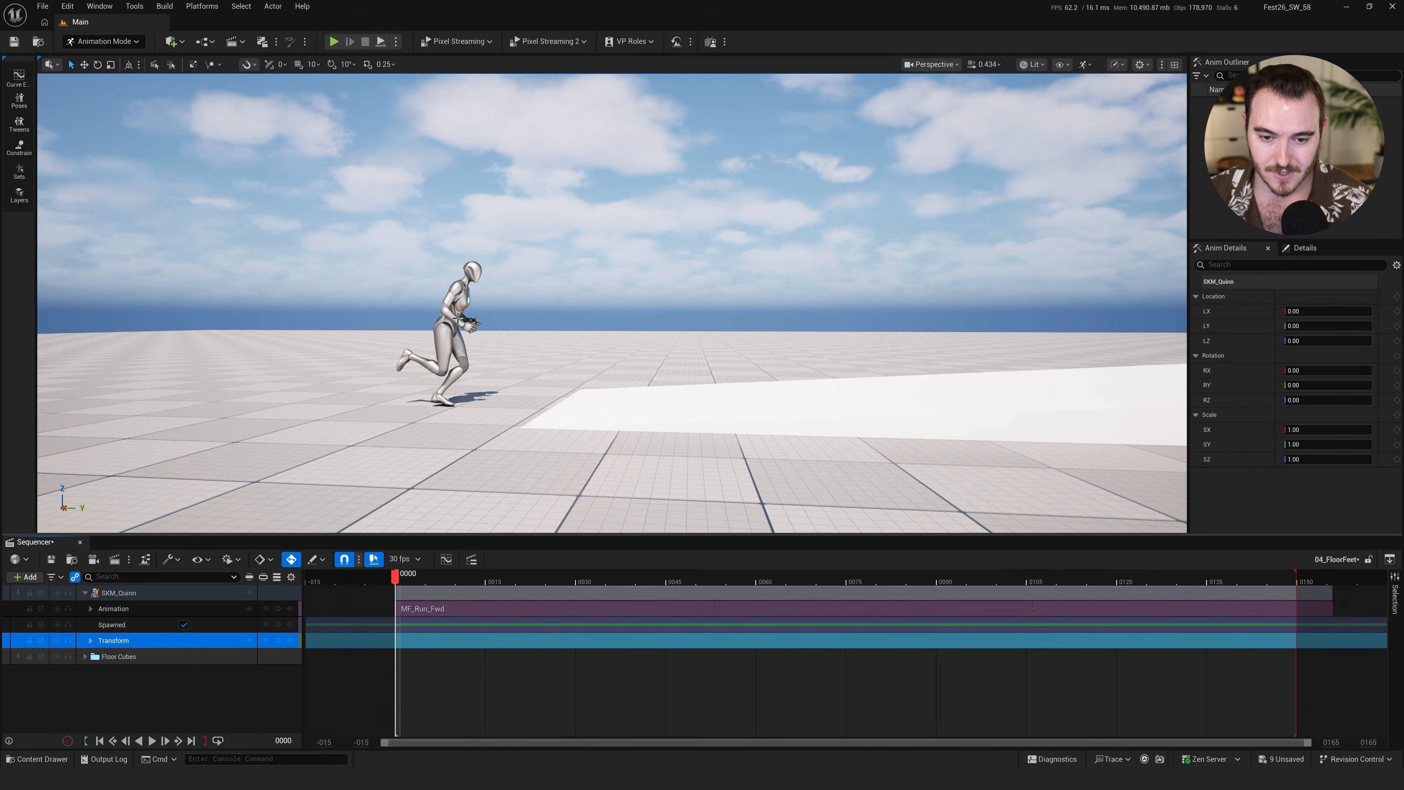
key("s")
right_click_drag(595, 467, 523, 445)
key("s")
key("d")
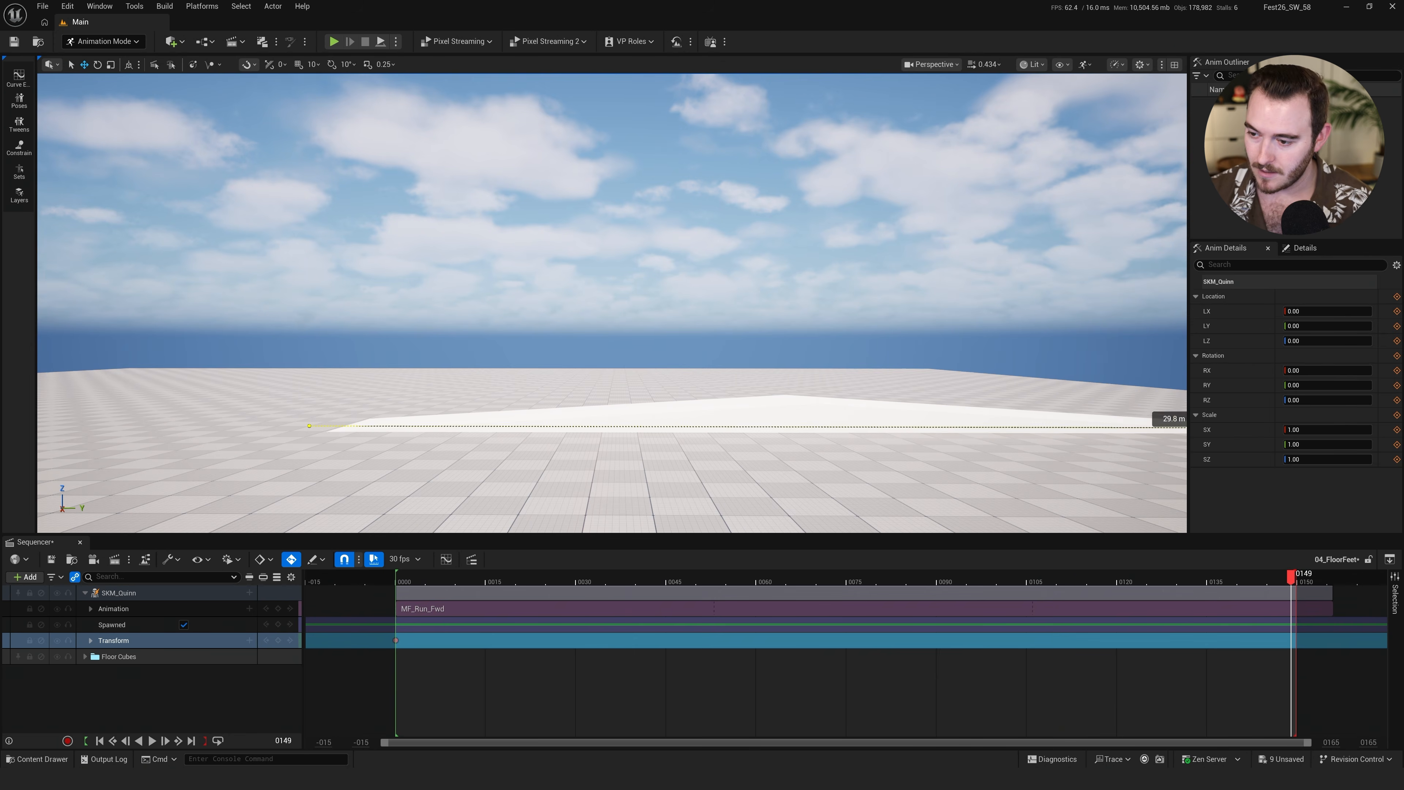
left_click_drag(341, 675, 1328, 626)
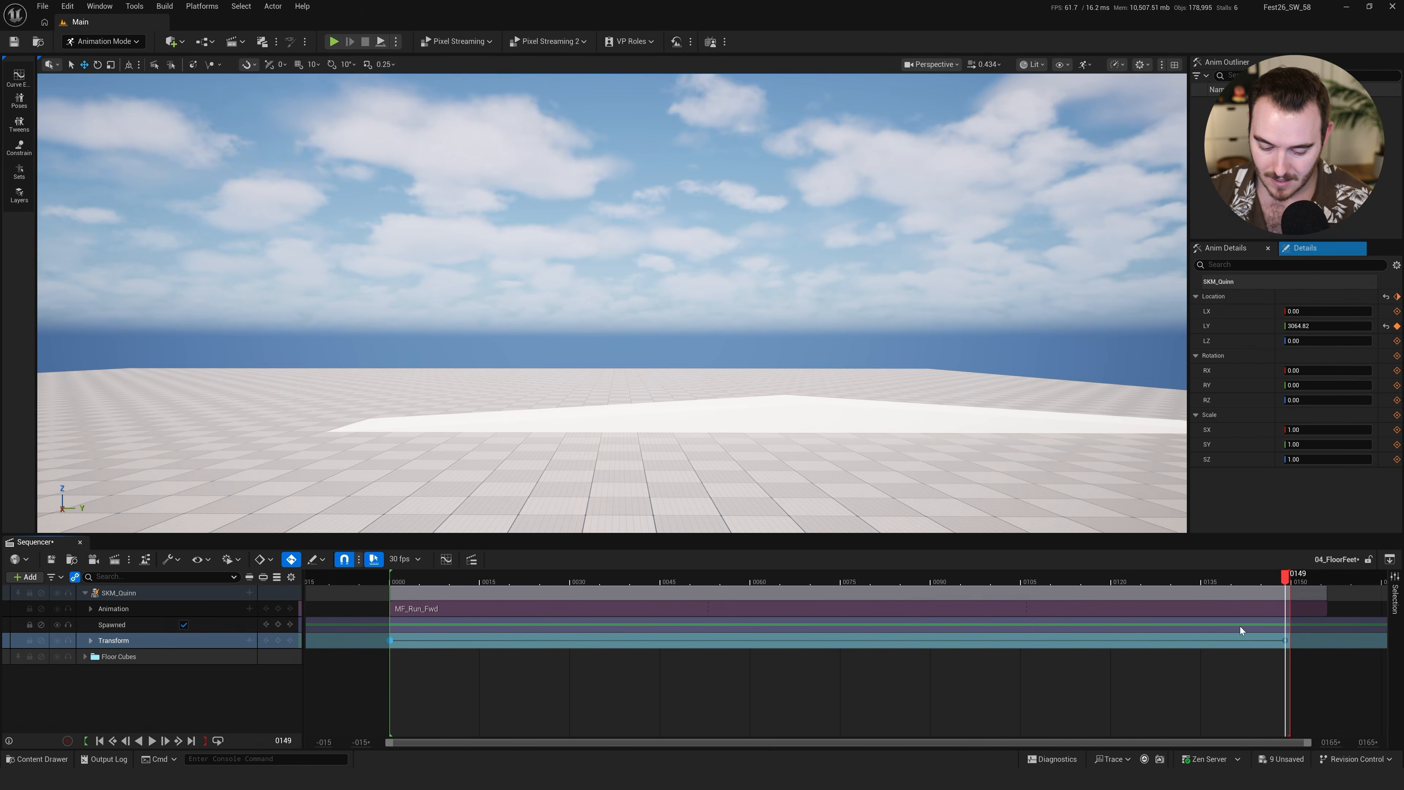
Make SKM_Quinn's Y location curve linear in the curve editor, close the editor, and play the run
left_click(447, 559)
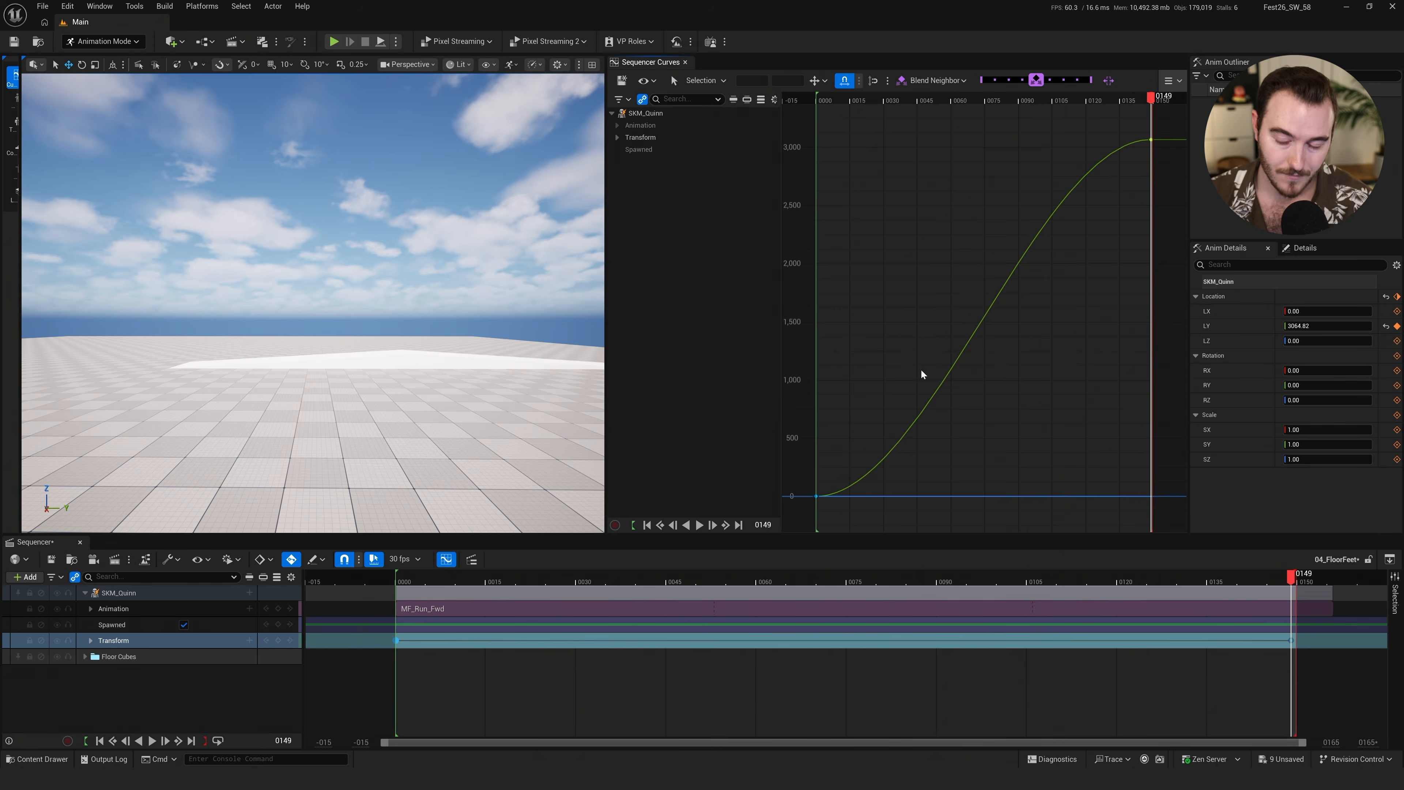
key("space")
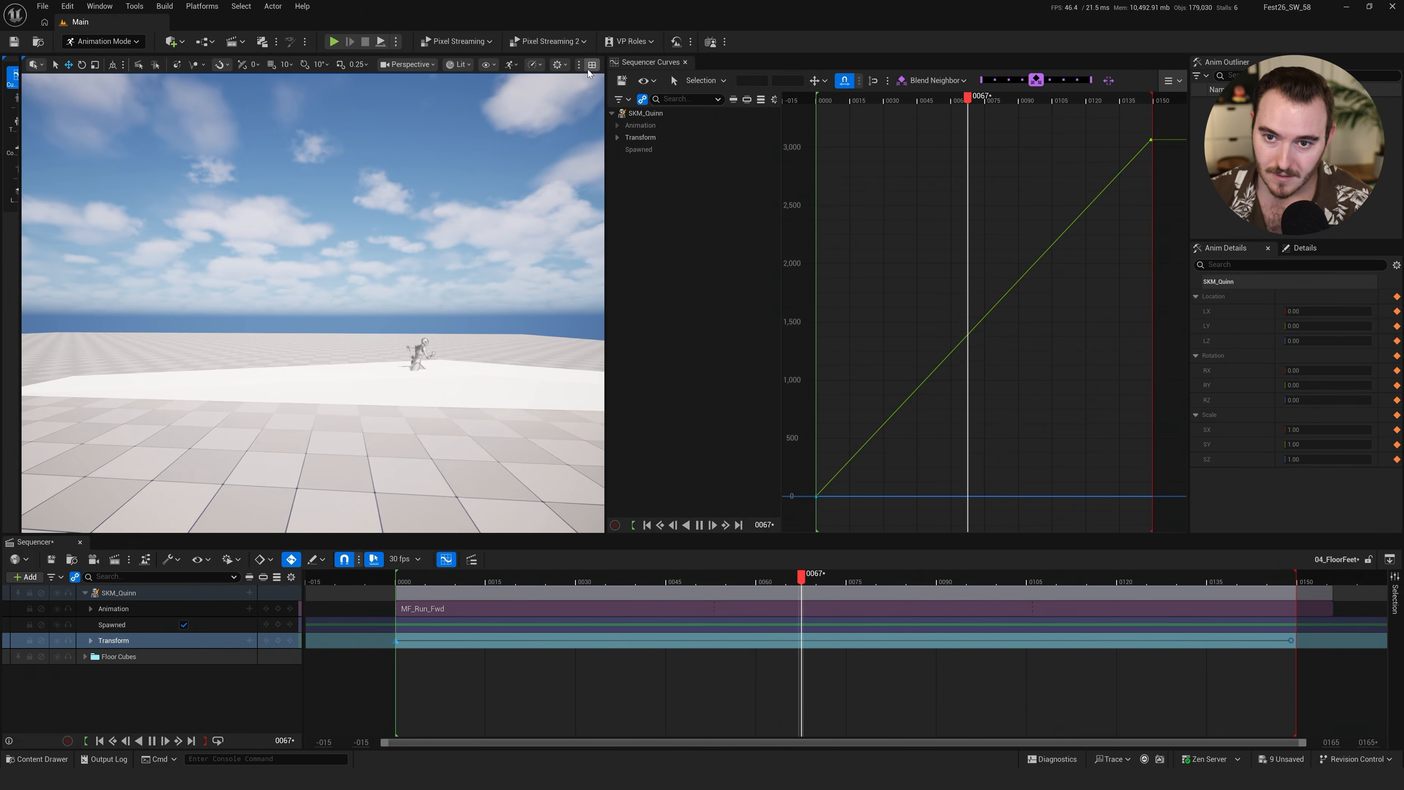
left_click(686, 62)
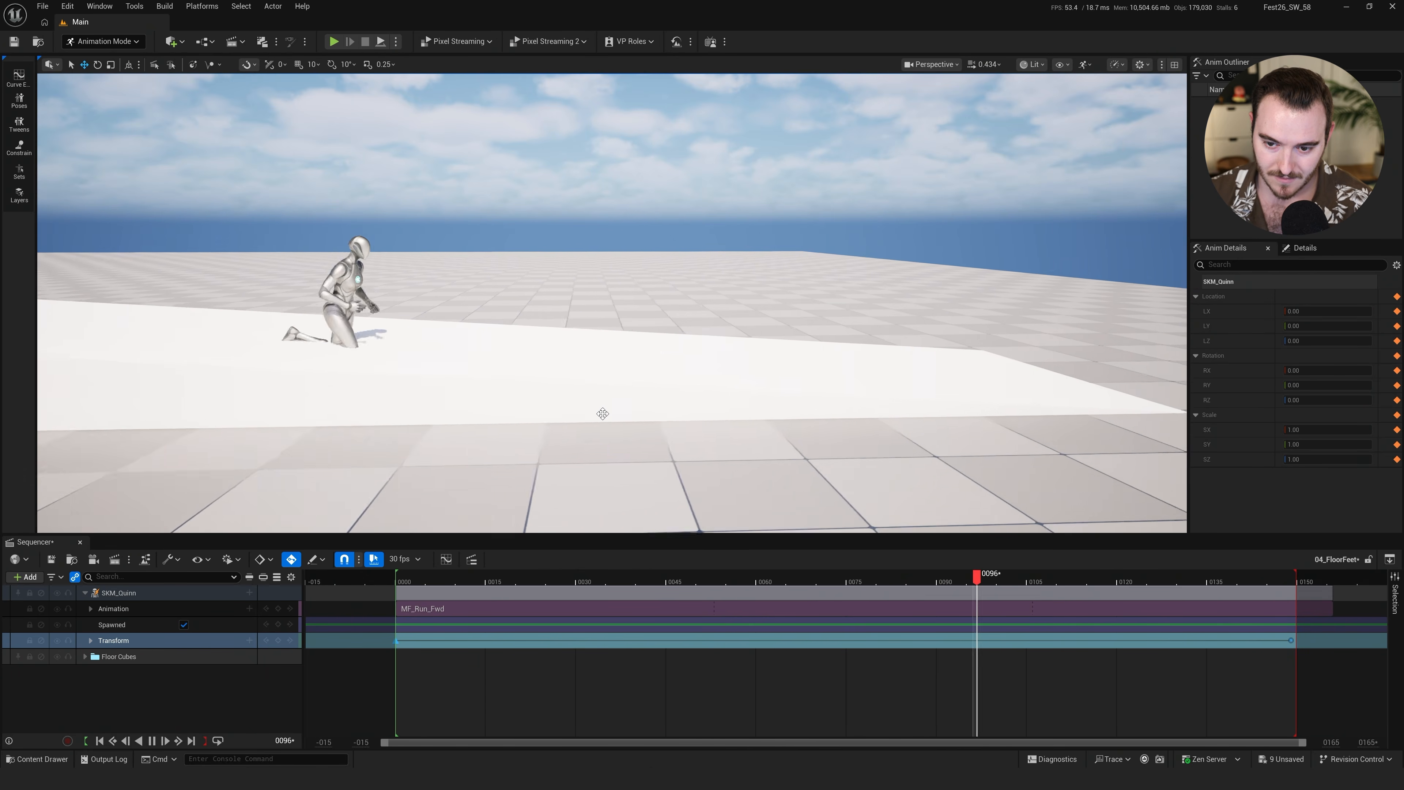
key("space")
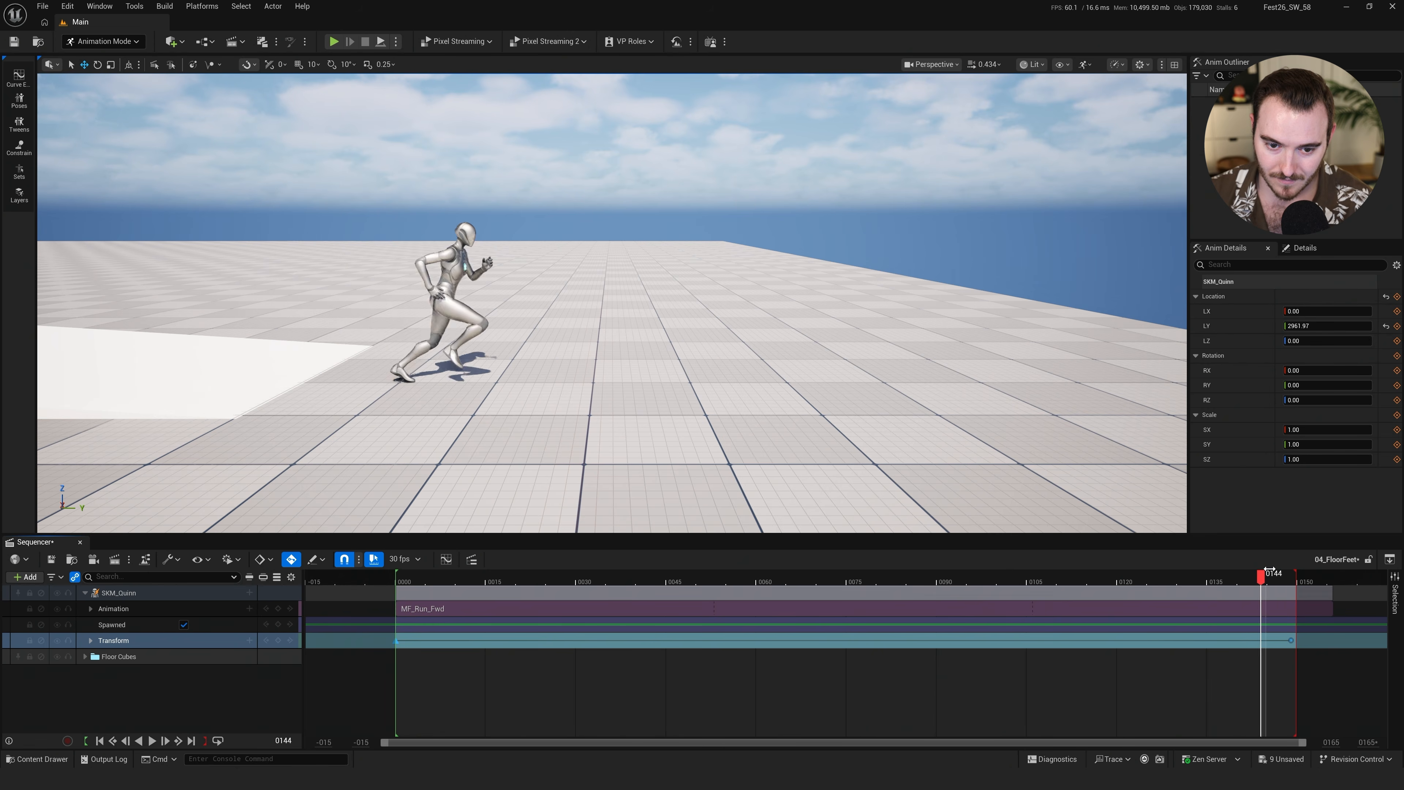
Replay the run from frame 0 and examine from several angles how the mannequin's feet meet the ramp
key("Up")
right_click_drag(598, 364, 741, 389)
key("w")
scroll(599, 364, "up", 4)
key("w")
key("a")
scroll(649, 382, "up", 8)
key("space")
right_click_drag(634, 394, 666, 394)
key("s")
key("d")
left_click_drag(436, 582, 375, 580)
key("w")
right_click_drag(476, 398, 369, 397)
key("s")
scroll(390, 417, "down", 13)
key("d")
key("q")
key("e")
key("s")
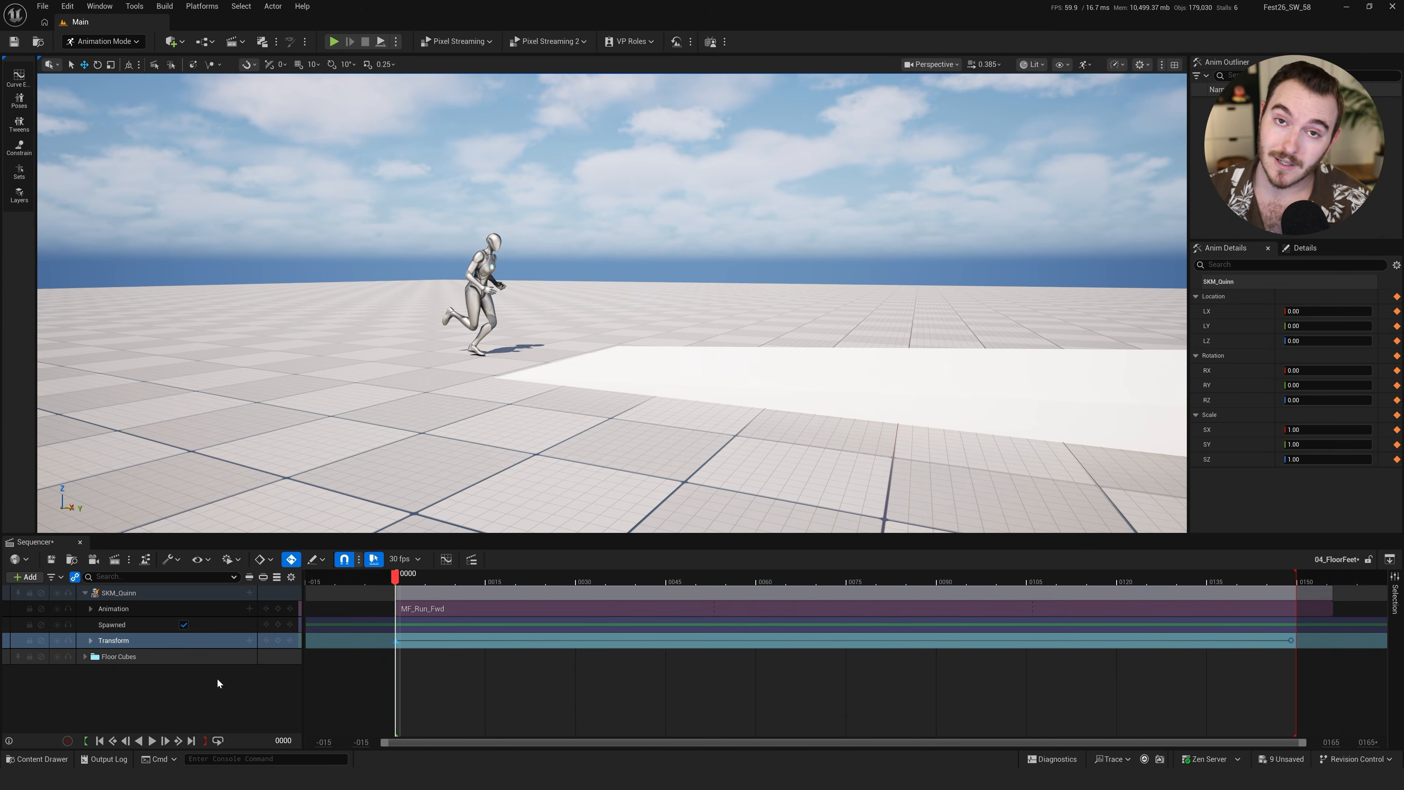
Select the Animation track, play the start of the run up the ramp, and return to frame 0
left_click(216, 678)
left_click(166, 609)
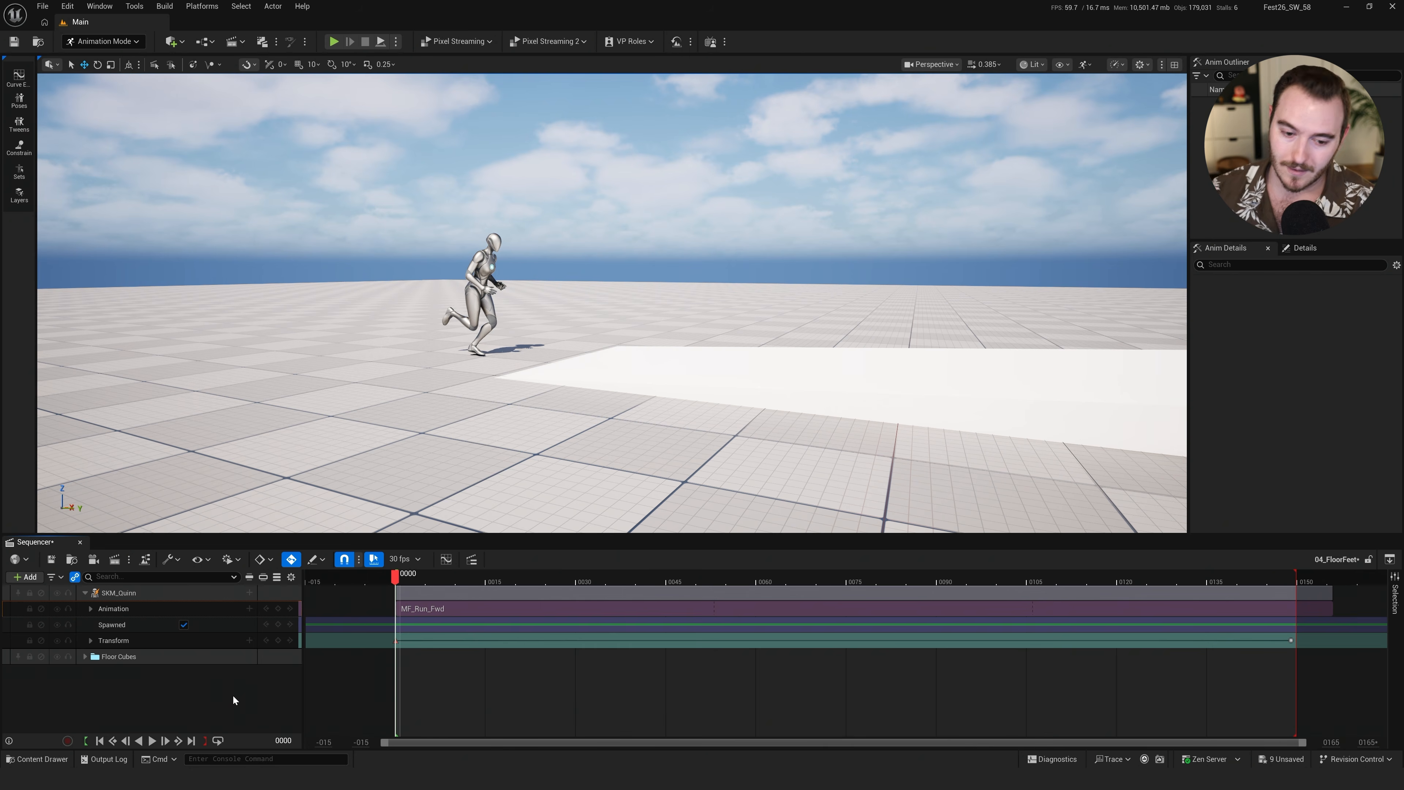
left_click(155, 610)
right_click_drag(590, 382, 650, 379)
key("space")
key("space")
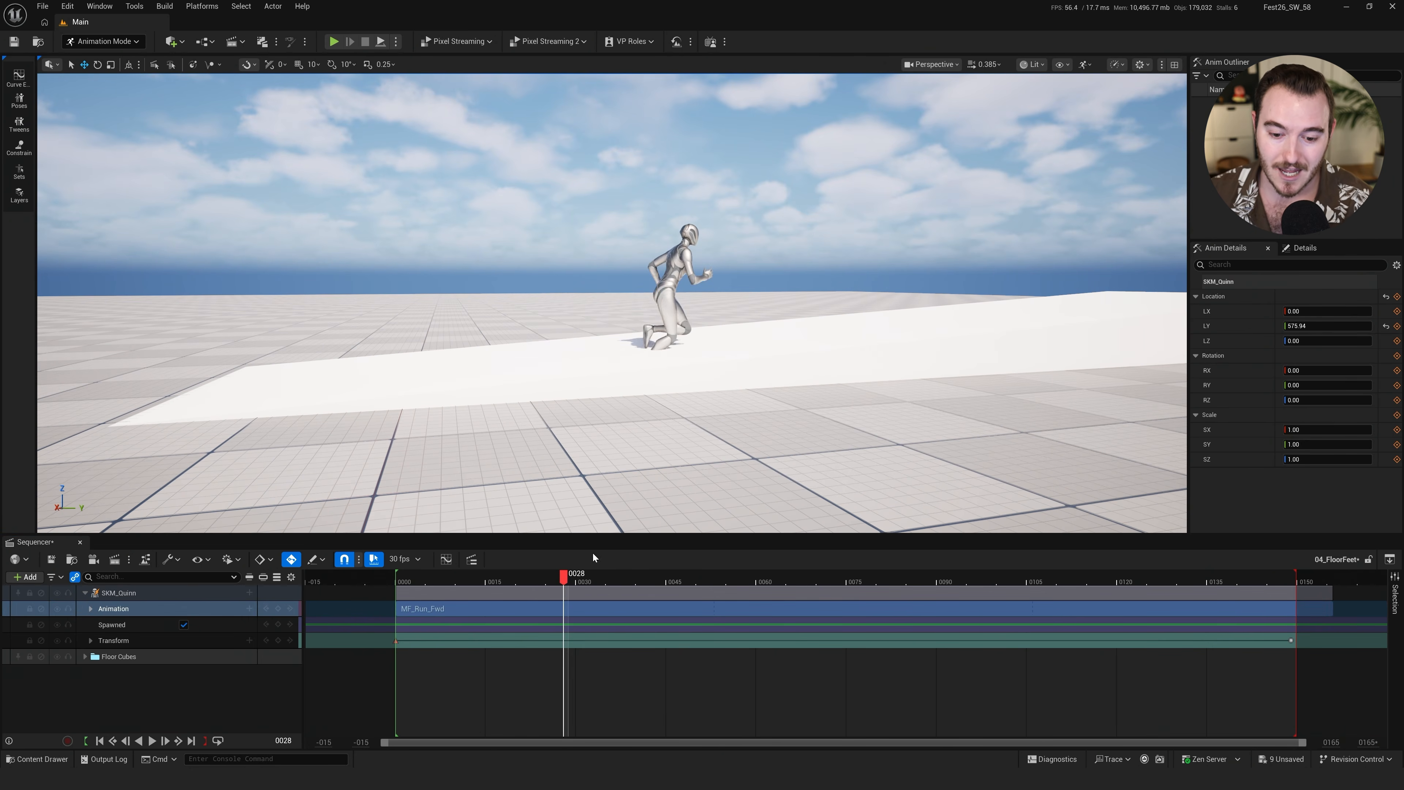
left_click_drag(555, 575, 393, 577)
Add CR_Mannequin_Body to SKM_Quinn as a layered Control Rig track
right_click_drag(545, 408, 501, 390)
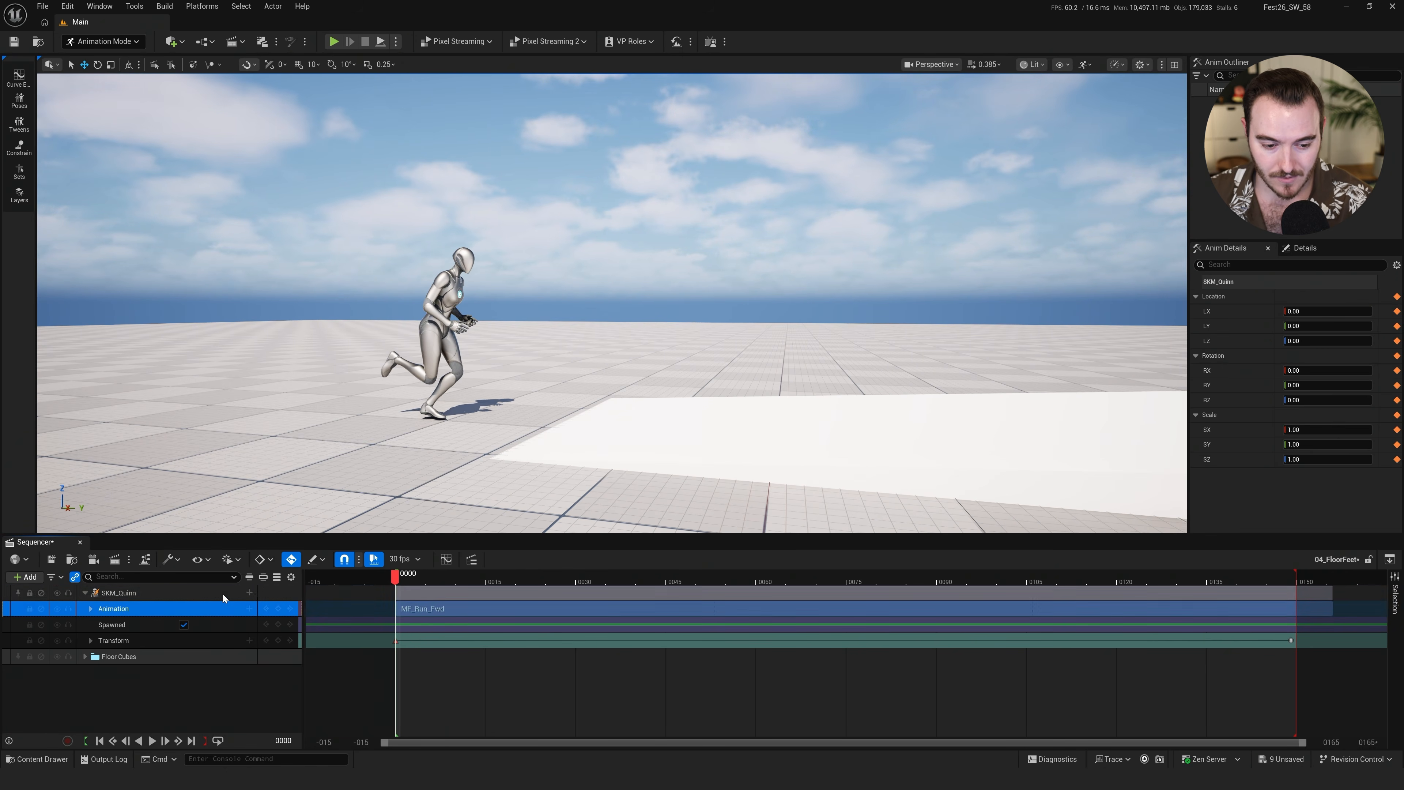
left_click(252, 593)
left_click(249, 593)
mouse_move(310, 427)
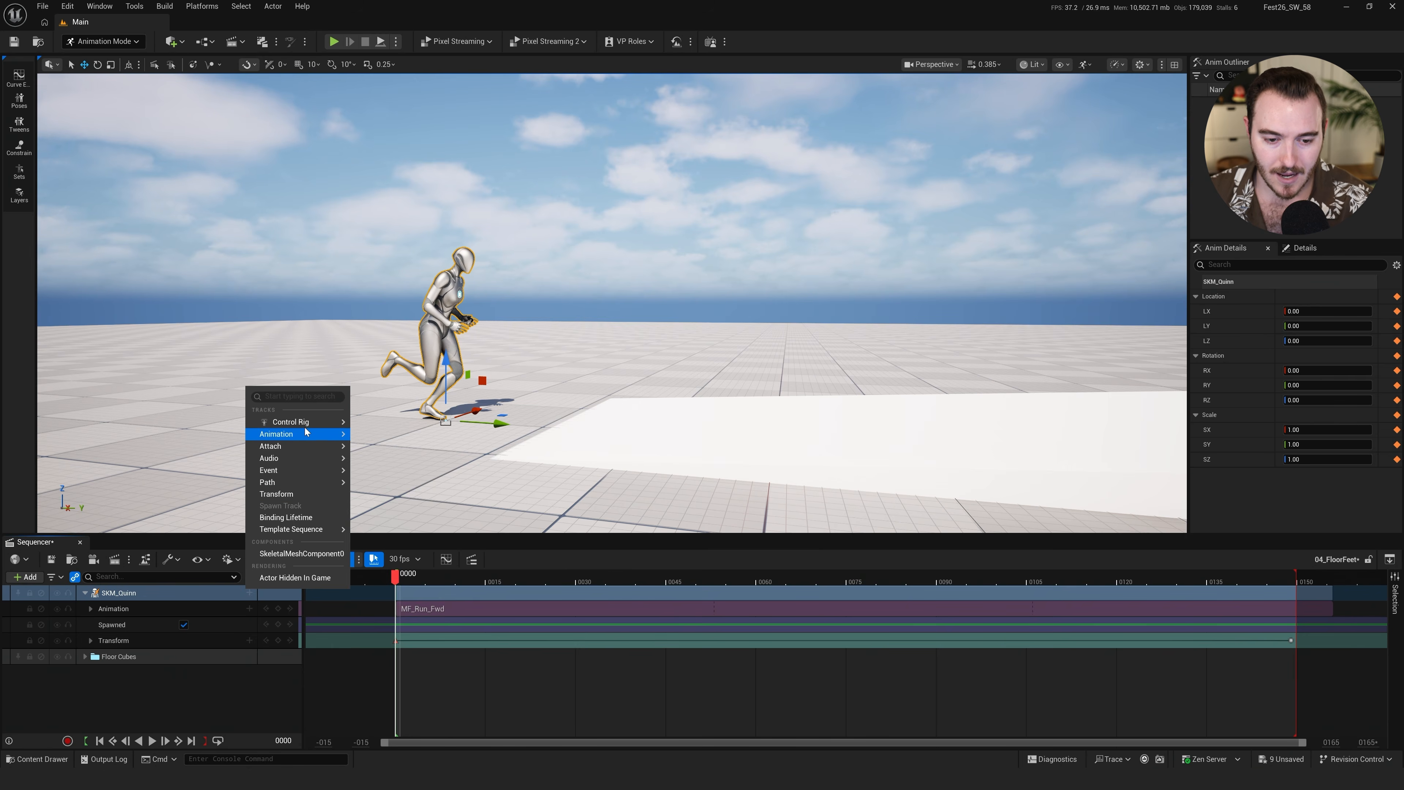
left_click(363, 428)
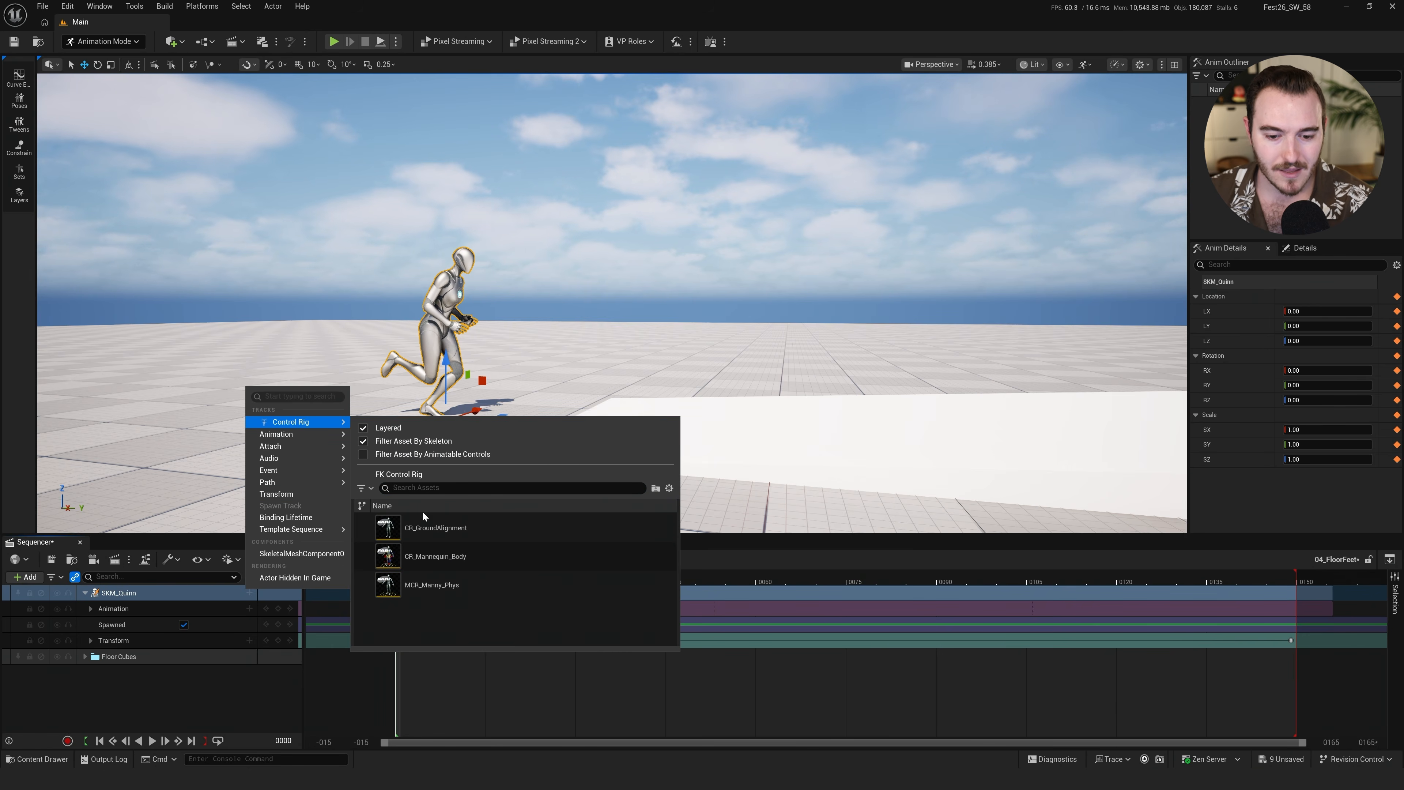
left_click(484, 557)
Play the run with the layered control rig applied and pause while the mannequin is on the ramp
mouse_move(501, 423)
right_mouse_down()
mouse_move(497, 447)
mouse_move(522, 438)
right_mouse_up()
key("space")
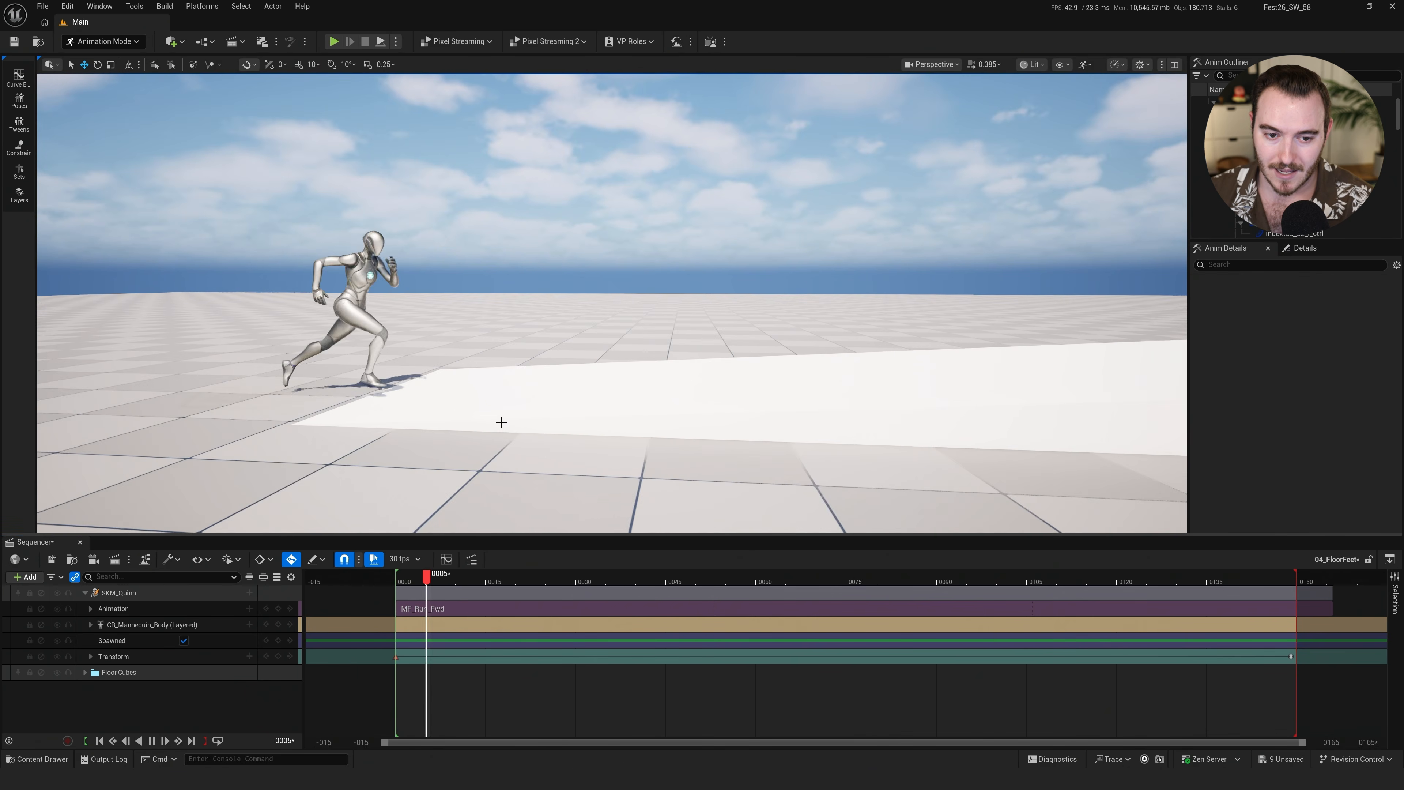
key("space")
Key head_ctrl at frame 28 on the layered rig and rotate the head at frame 35 to about -8.51, 7.37, 43.94 degrees
right_click_drag(630, 398, 630, 359)
left_click(654, 330)
mouse_move(586, 578)
left_mouse_down()
mouse_move(644, 576)
mouse_move(606, 575)
left_mouse_up()
right_click_drag(606, 368, 606, 368)
key("e")
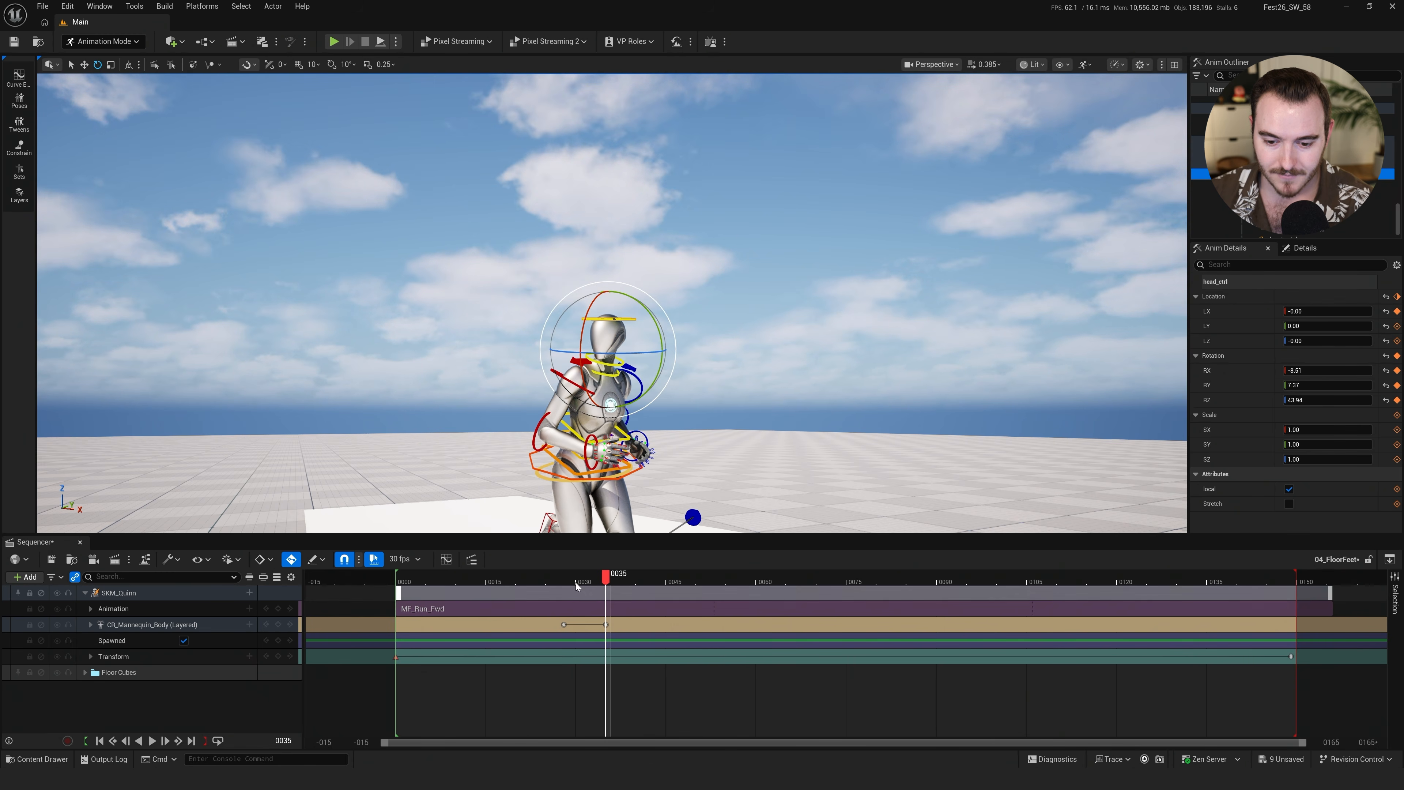
Copy the head_ctrl key from frame 35 to frame 50 and the frame 28 key to frame 56 on the layered rig
left_click(557, 579)
left_click(559, 628)
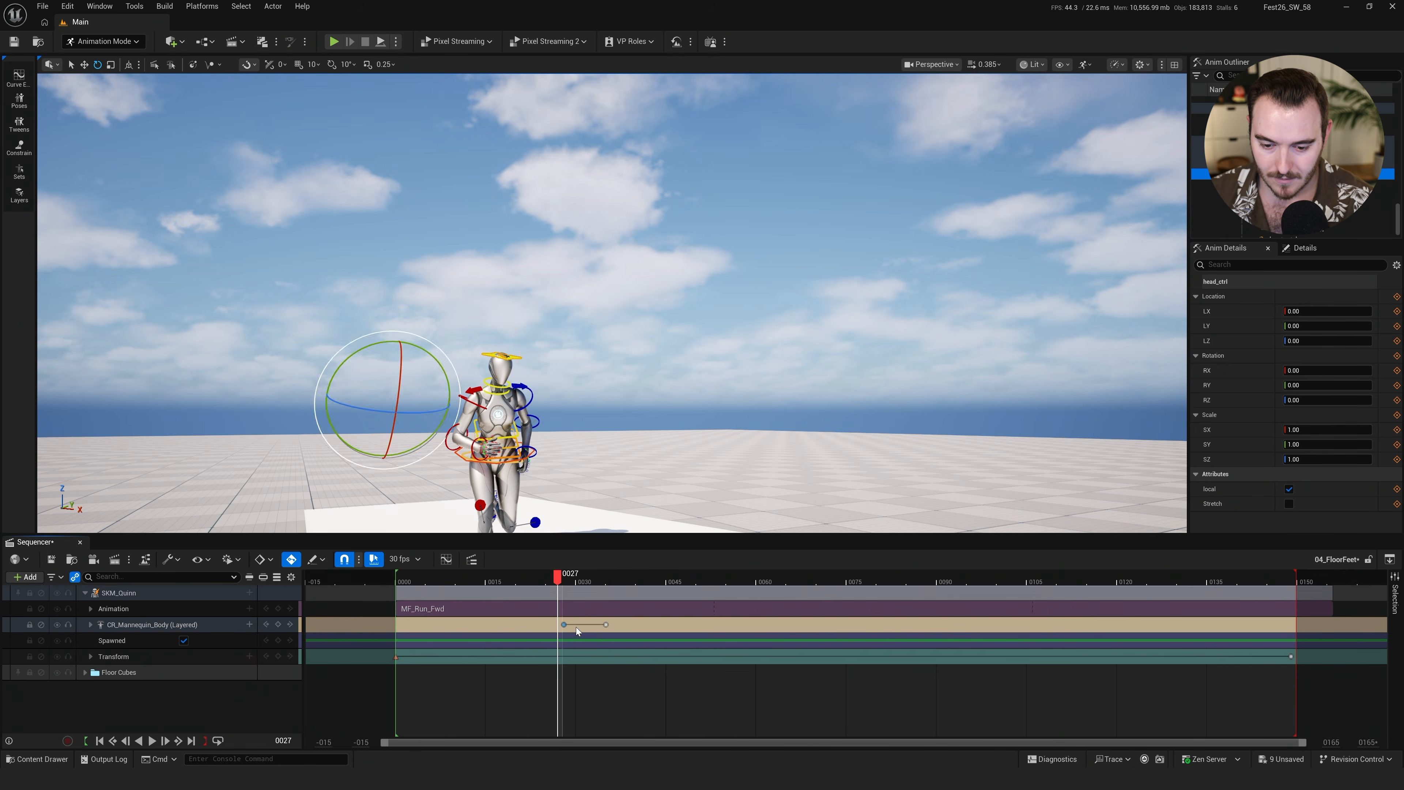
left_click_drag(625, 582, 698, 577)
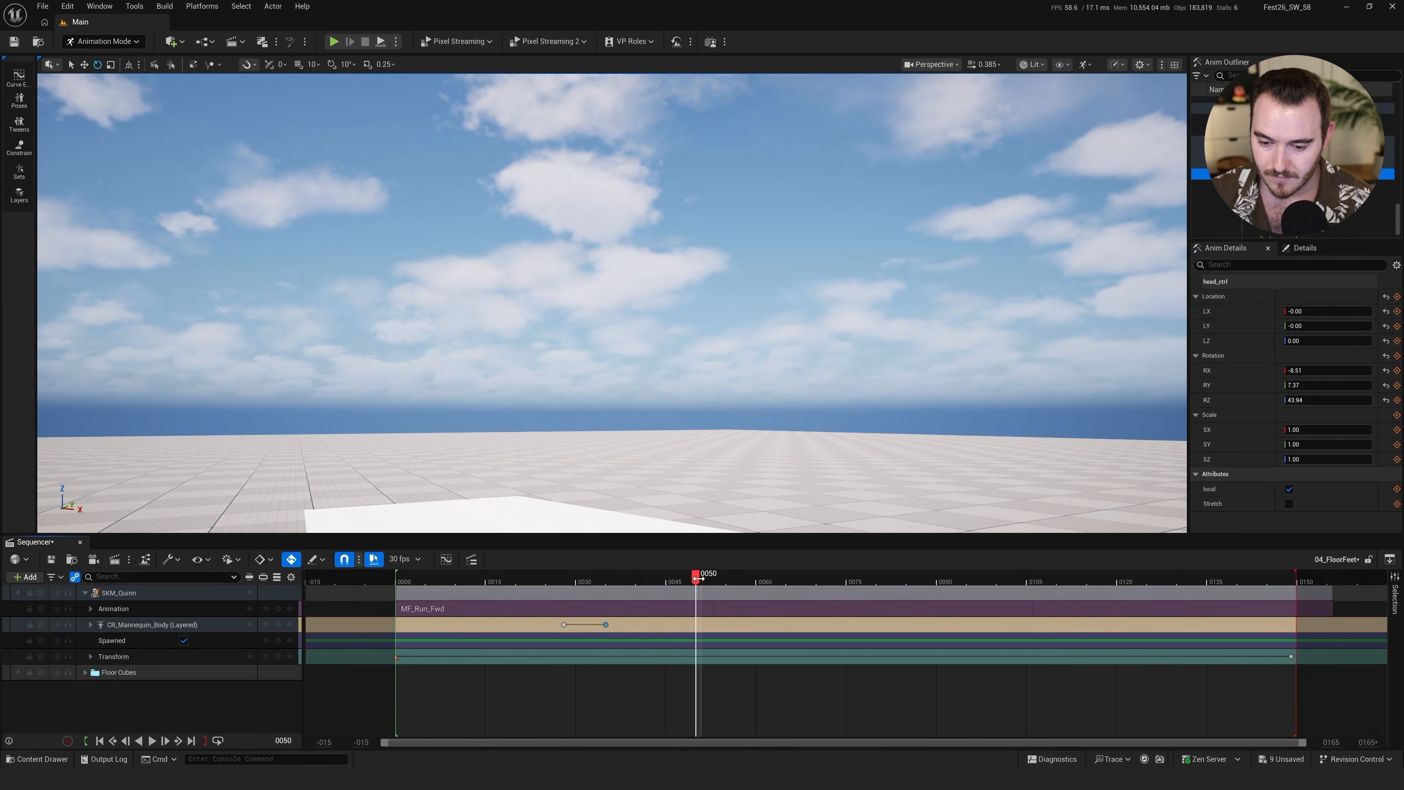
left_click(564, 625)
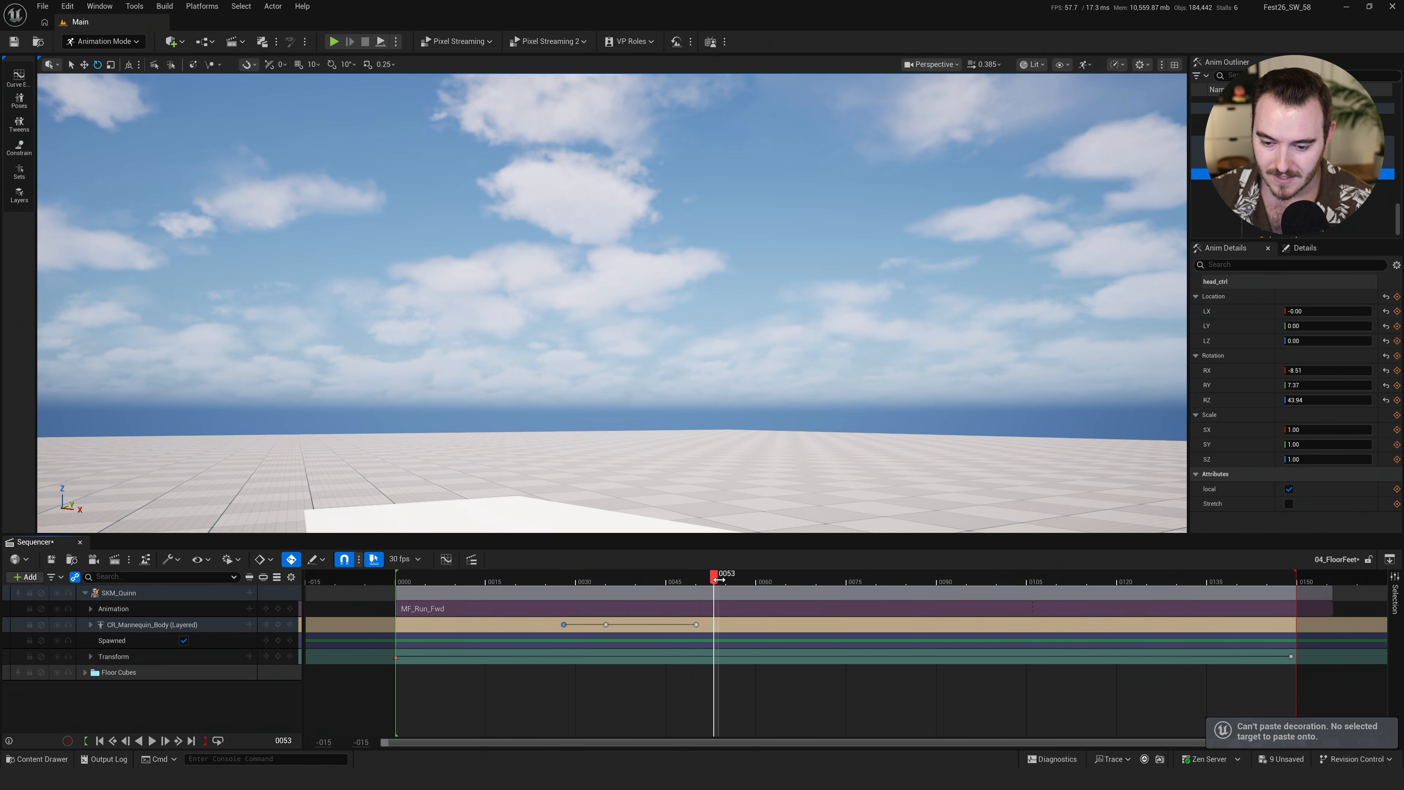
key("ctrl+v")
Play and scrub through the keyed head turn from several viewpoints, return to frame 0, and clear the selection
left_click_drag(578, 582, 527, 581)
right_click_drag(677, 411, 645, 436)
key("space")
key("space")
left_click_drag(533, 579, 566, 577)
right_click_drag(534, 443, 614, 492)
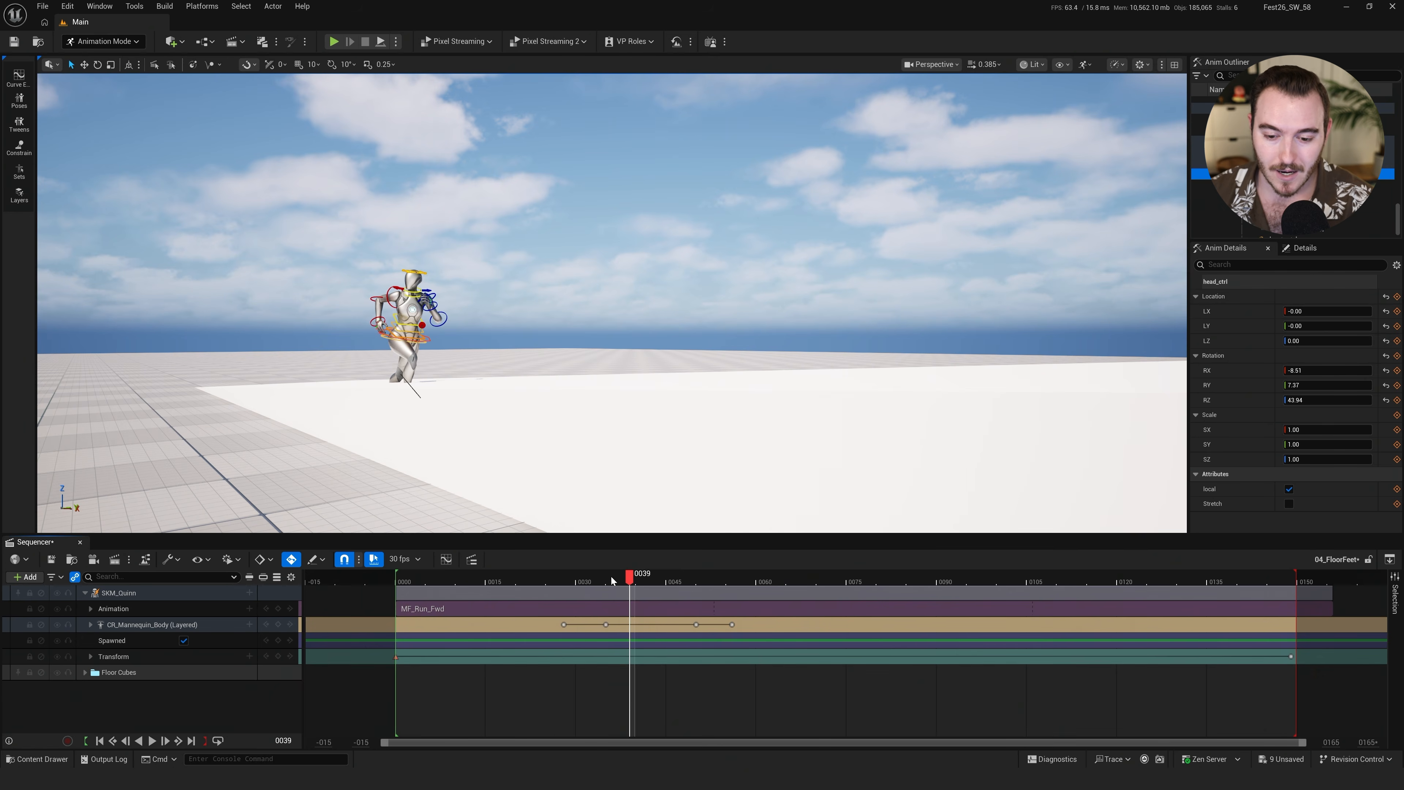
left_click_drag(338, 599, 334, 598)
right_click_drag(479, 389, 461, 401)
left_click(188, 699)
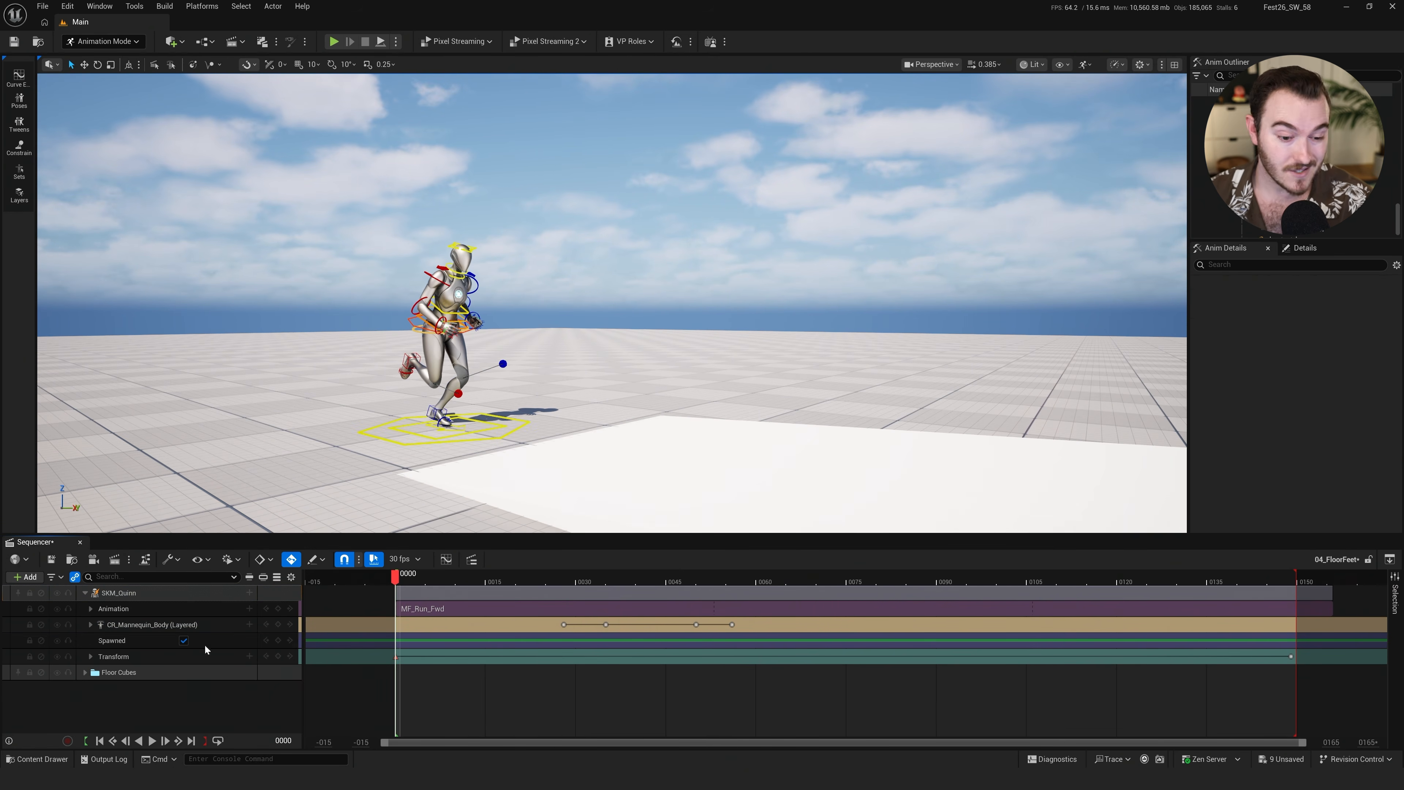
Add the CR_GroundAlignment control rig to SKM_Quinn as a non-layered track
left_click(250, 593)
mouse_move(323, 423)
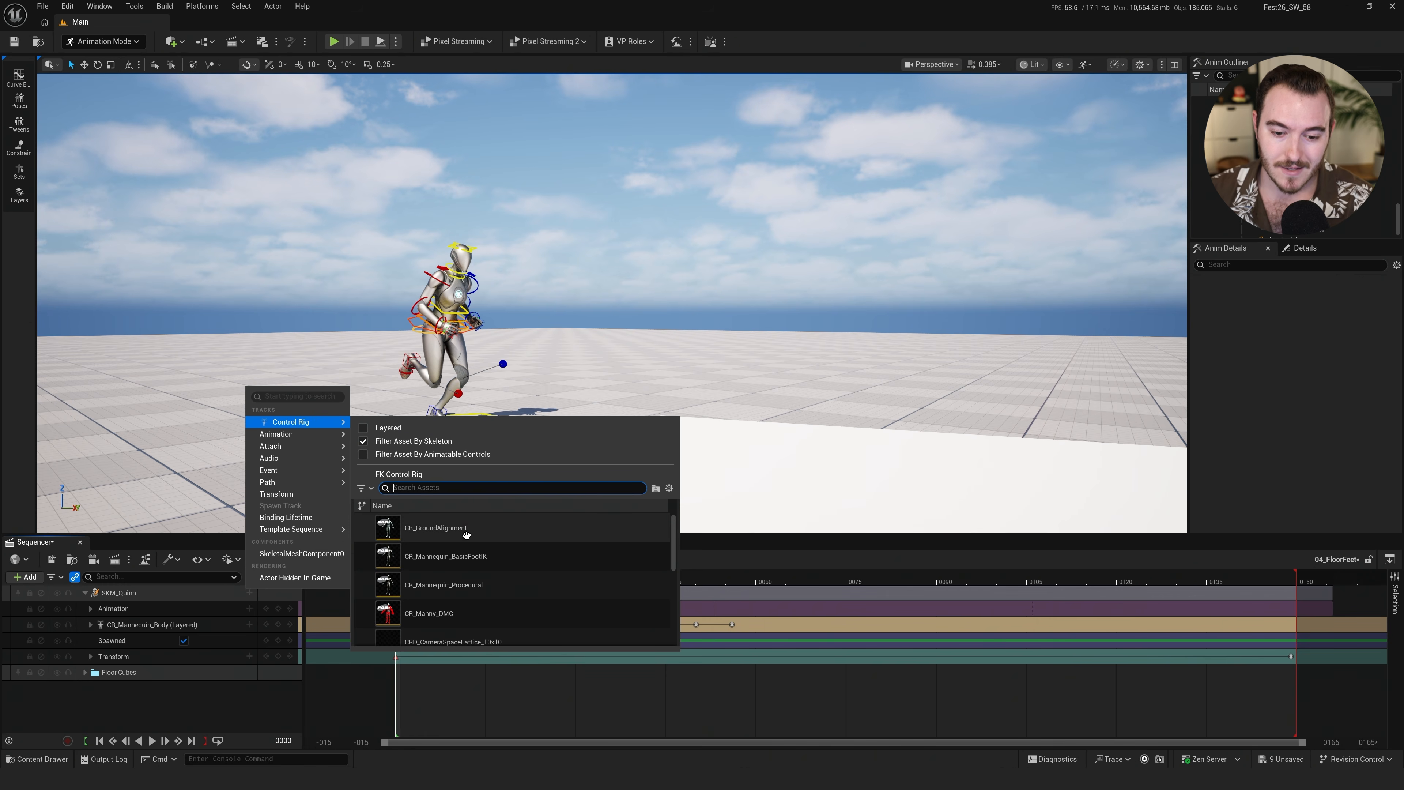
left_click(485, 530)
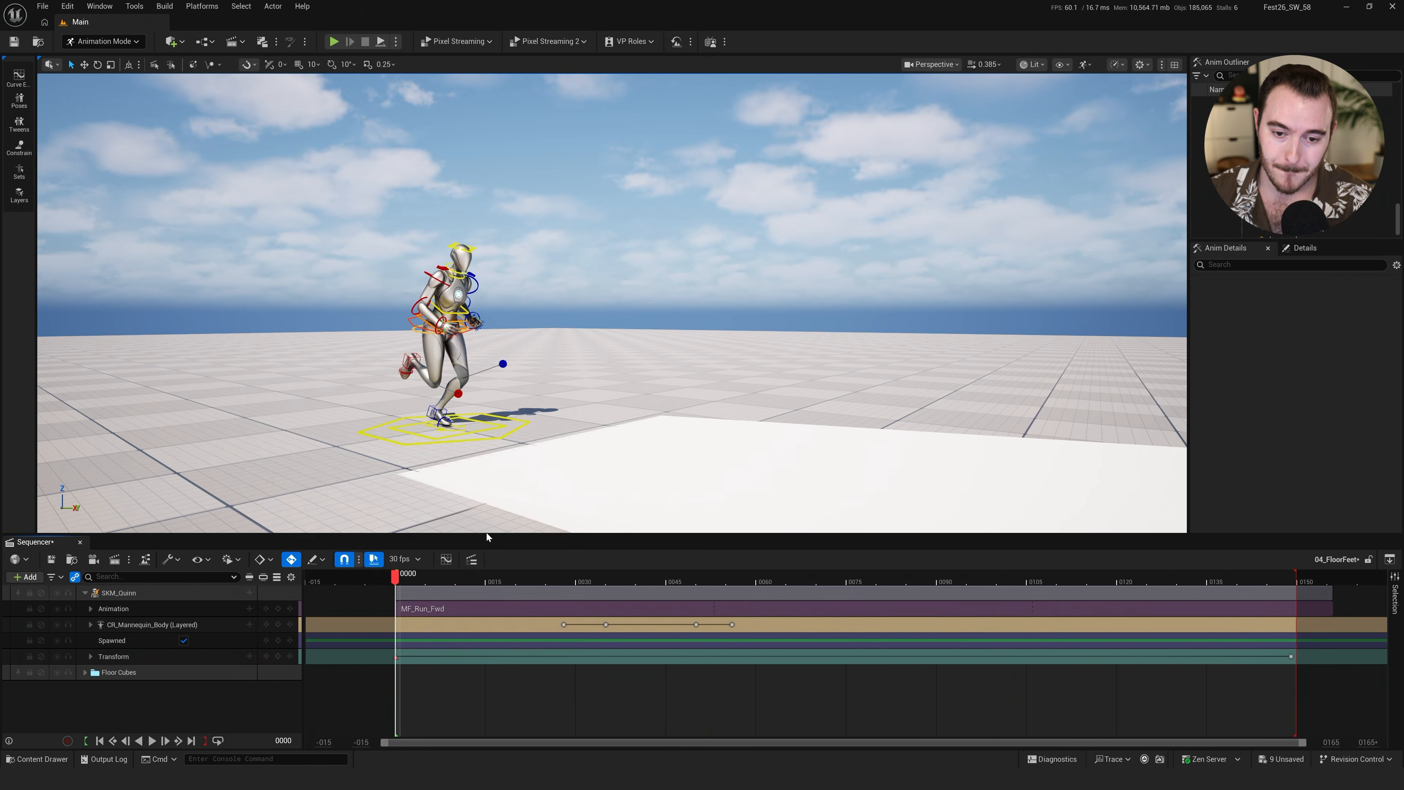
Examine the mannequin's feet and their vertical trace lines from several angles at frame 0
key("w")
key("a")
right_click_drag(487, 443, 602, 477)
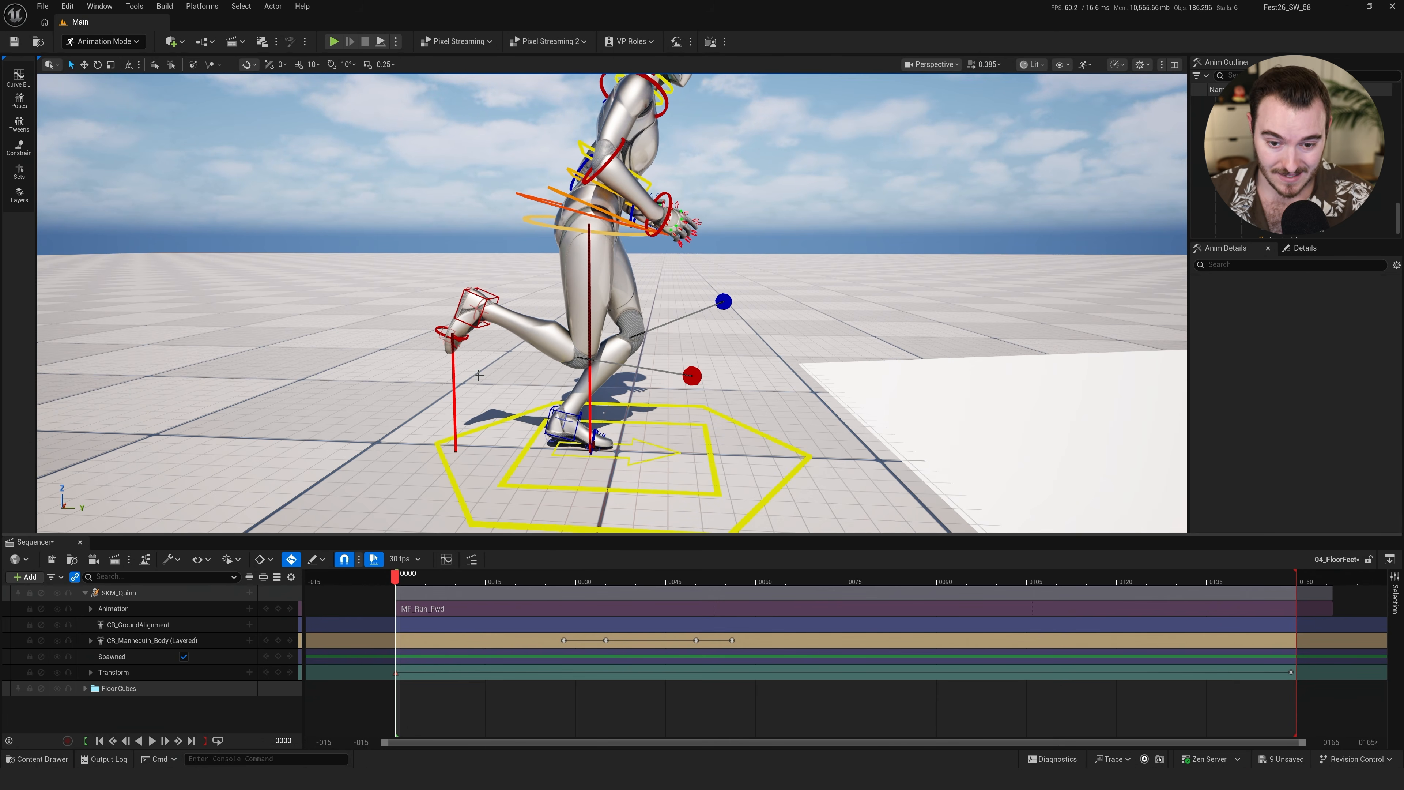
right_click_drag(543, 397, 544, 362)
key("a")
key("w")
key("s")
right_click_drag(629, 247, 539, 221)
key("d")
key("s")
Play the run up the ramp with the rig controls hidden
key("space")
key("g")
right_click_drag(721, 270, 727, 262)
key("d")
left_click_drag(727, 262, 728, 262)
right_click_drag(727, 262, 646, 269)
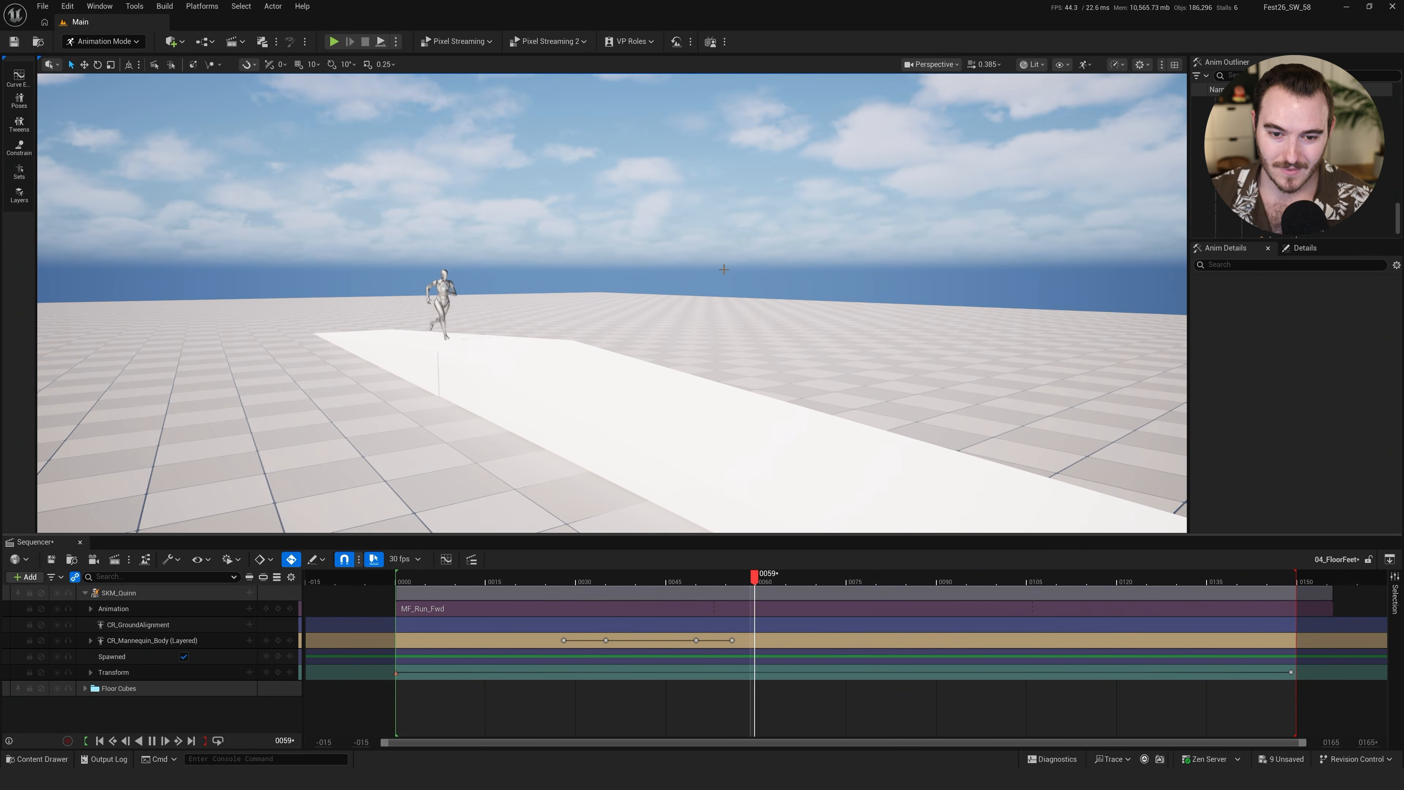
Inspect the Animation and control rig tracks in turn, keep CR_GroundAlignment selected, and view the mannequin paused at frame 128
left_click(174, 608)
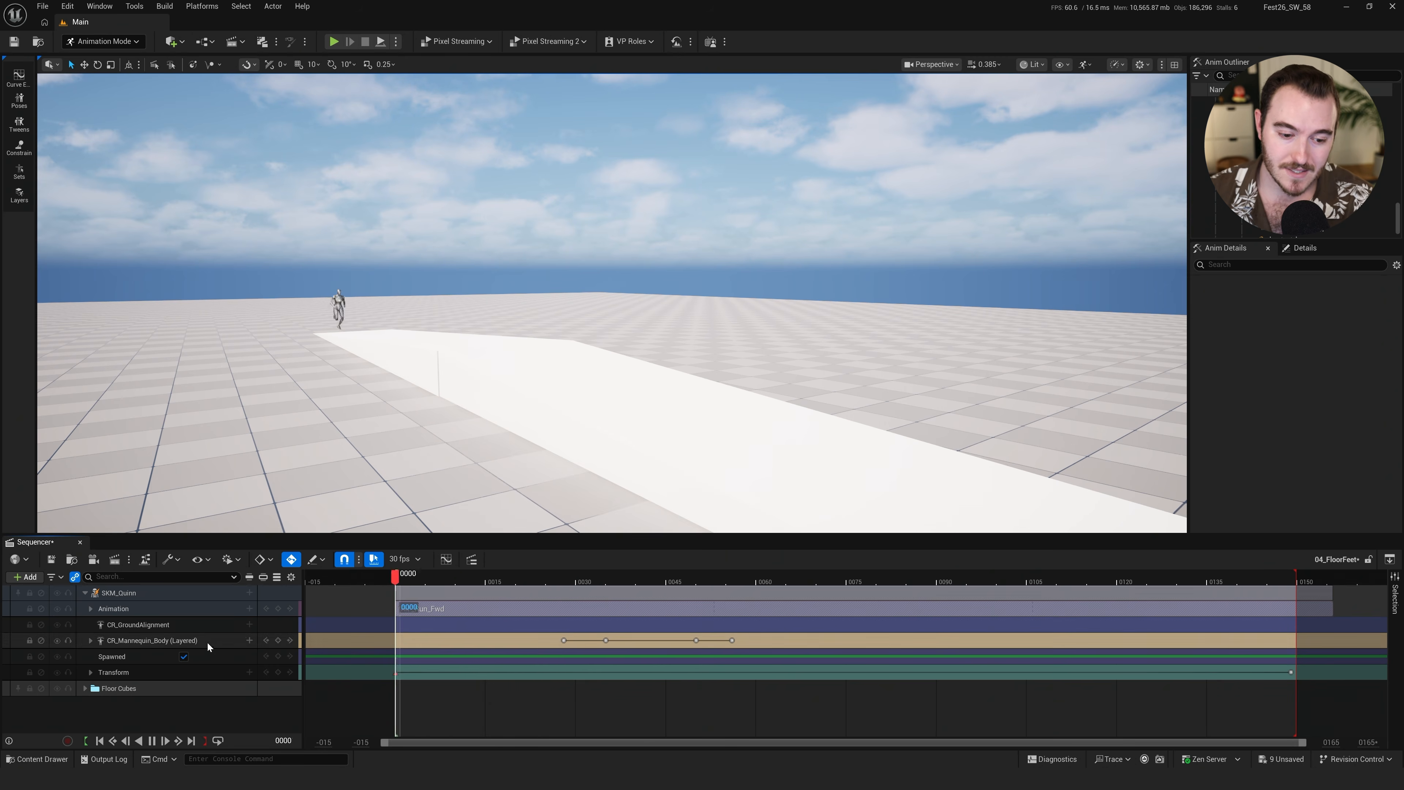
left_click(208, 625)
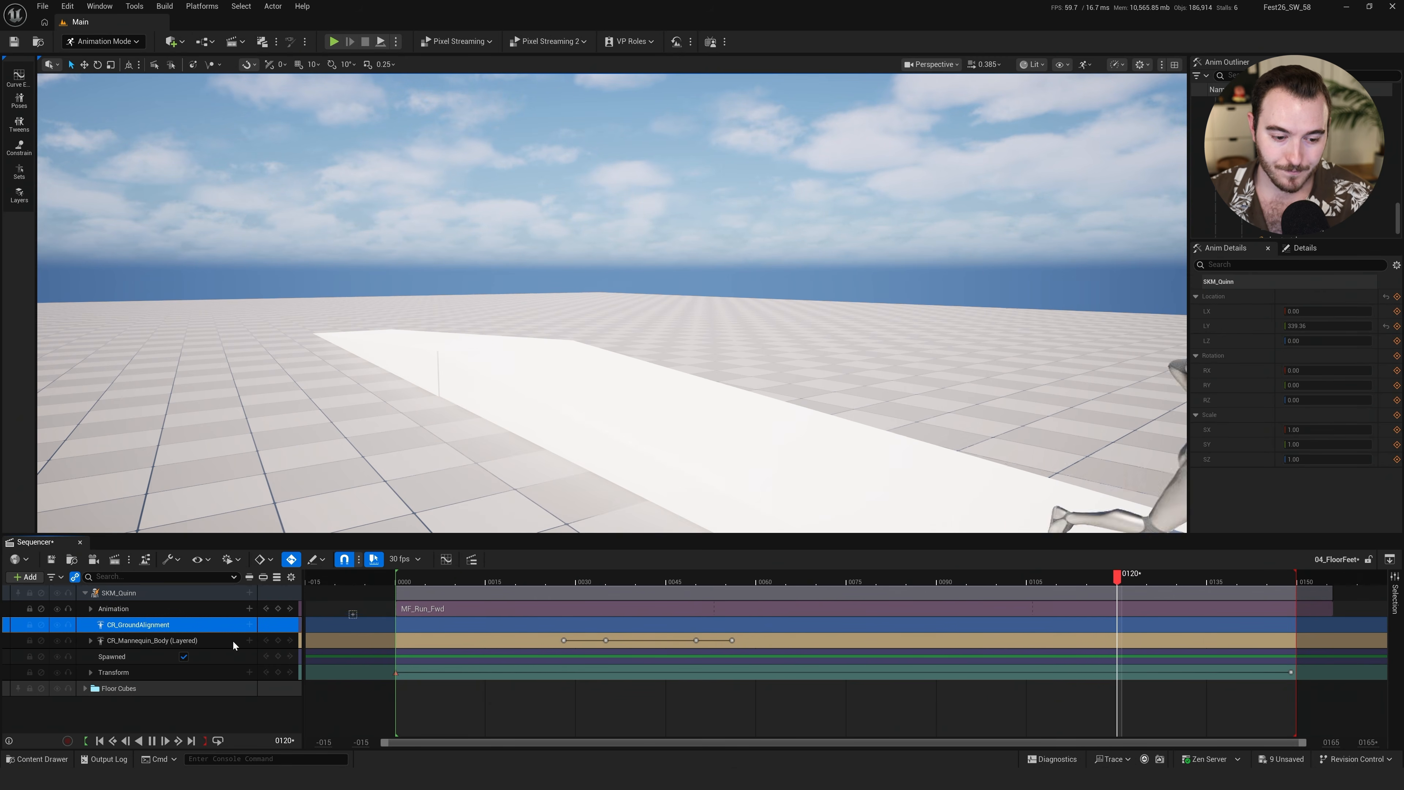
left_click(223, 635)
right_click_drag(544, 402, 696, 423)
key("s")
left_click(167, 626)
key("q")
key("d")
right_click_drag(594, 469, 500, 433)
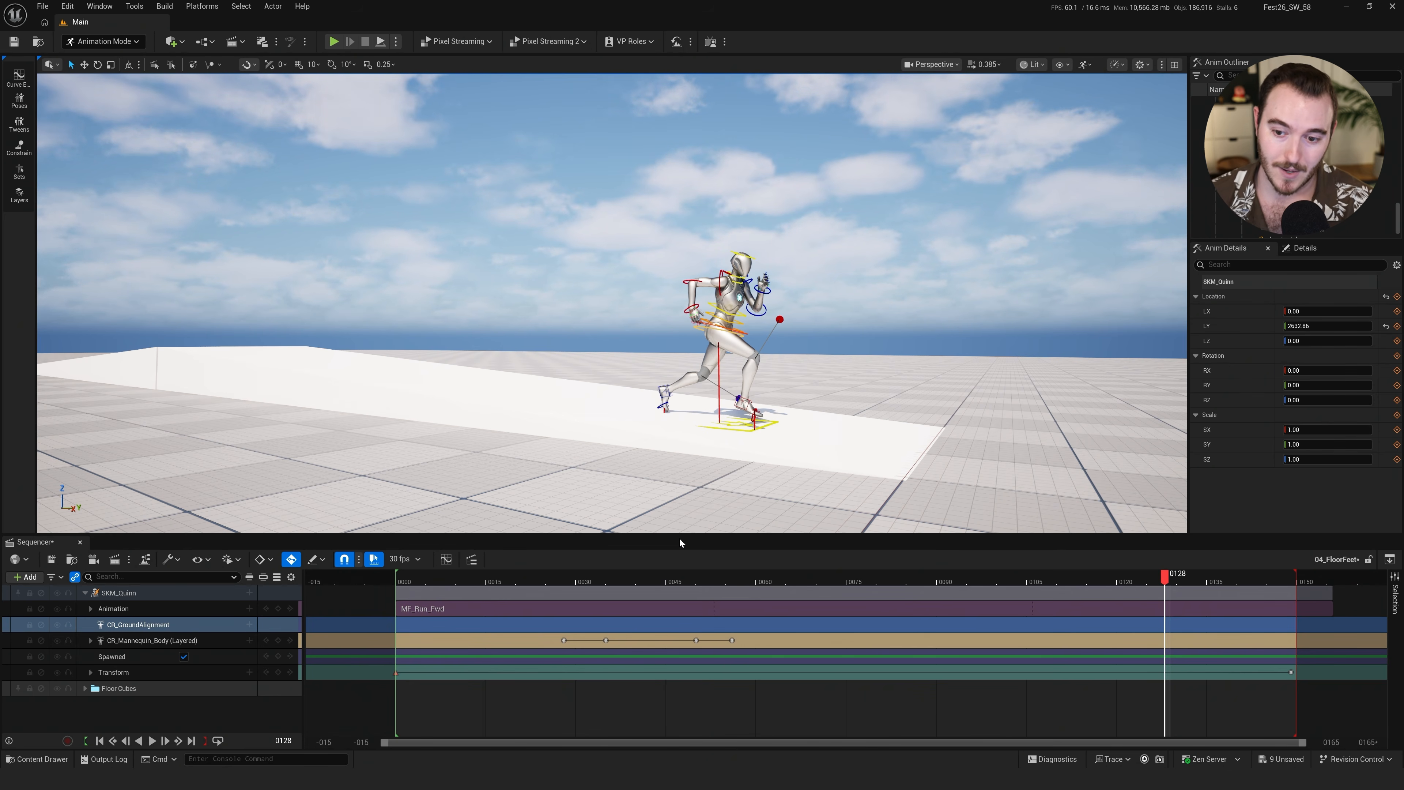
Play the run to frame 56 and raise the first ramp Cube above the mannequin to an LZ of about 242.58
key("space")
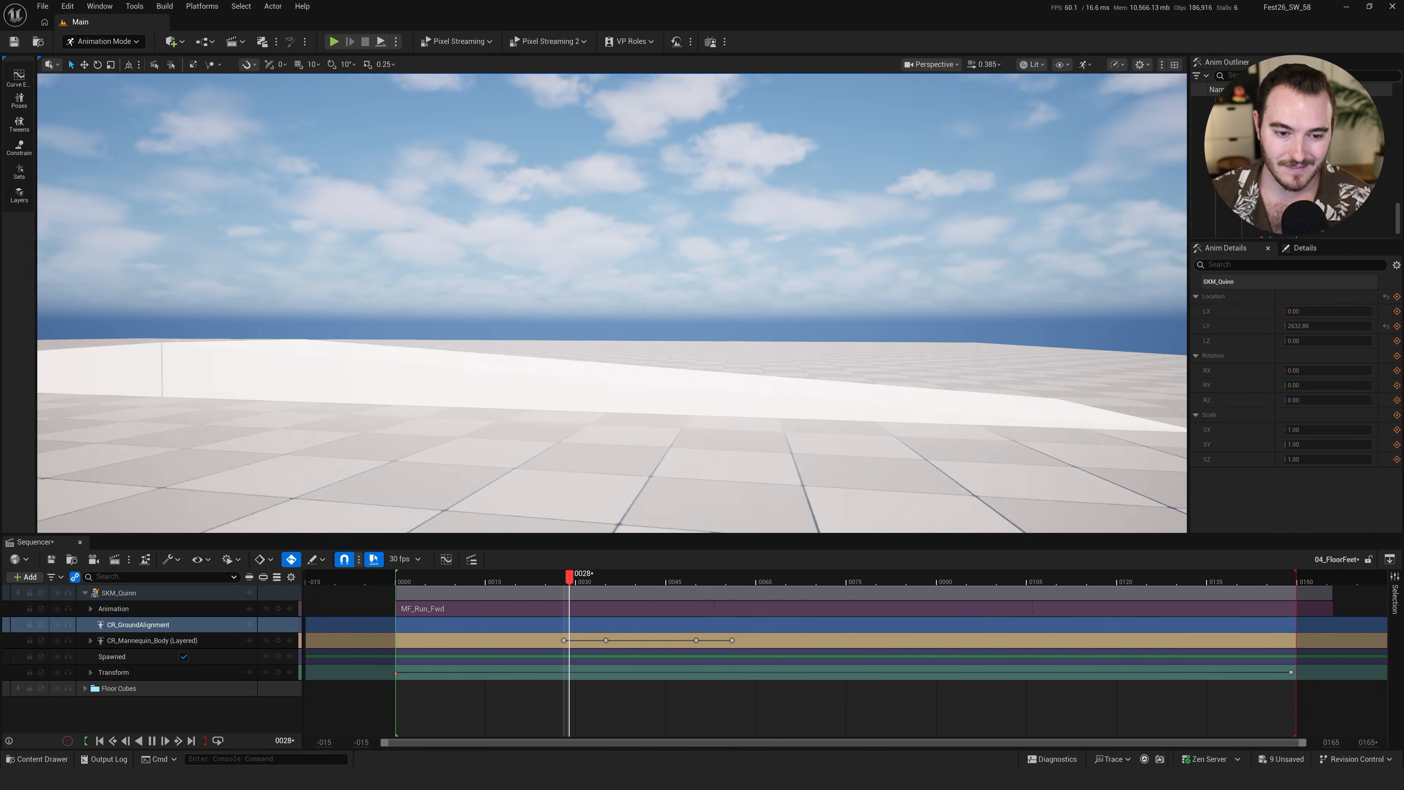
key("space")
left_click(457, 370)
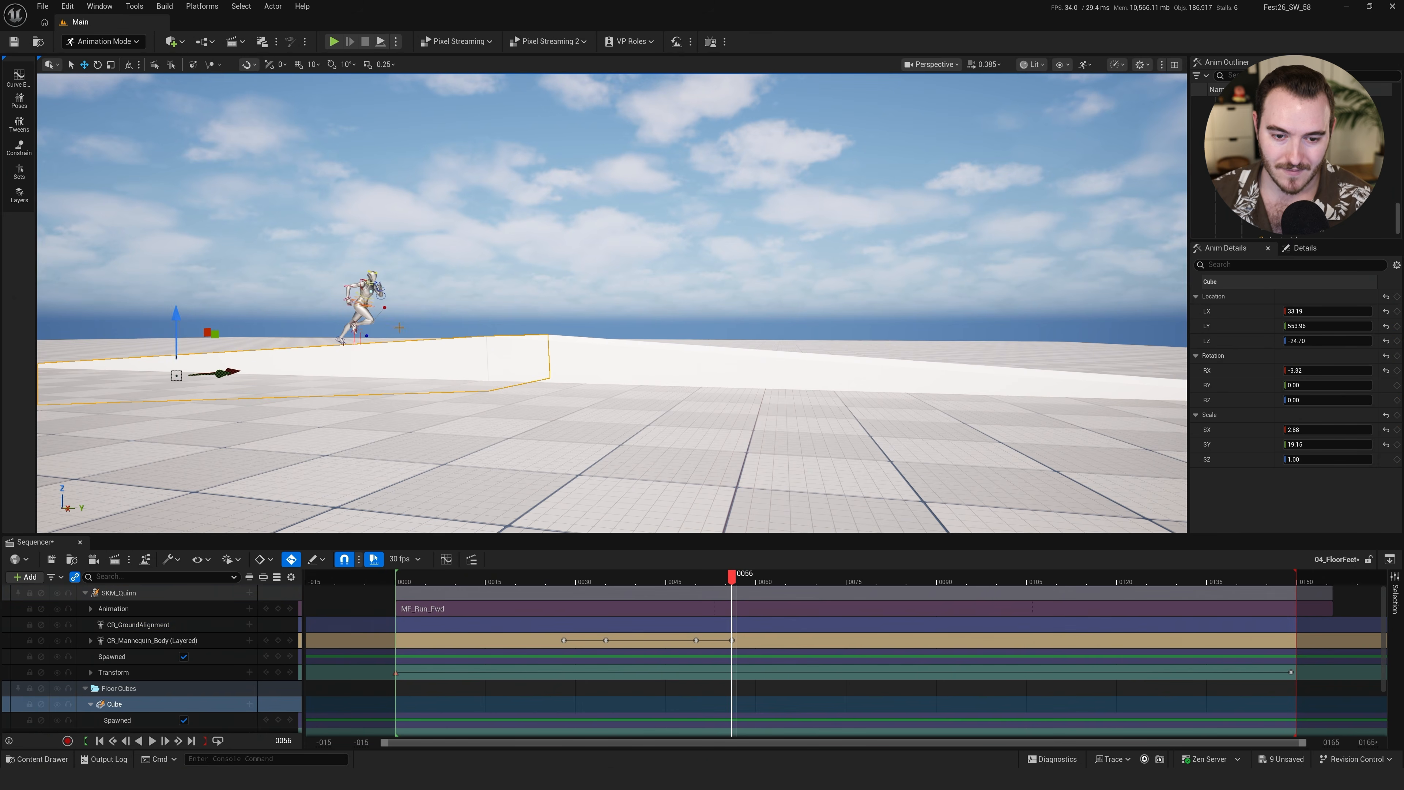
left_click_drag(175, 315, 187, 205)
right_click_drag(327, 226, 233, 224)
key("w")
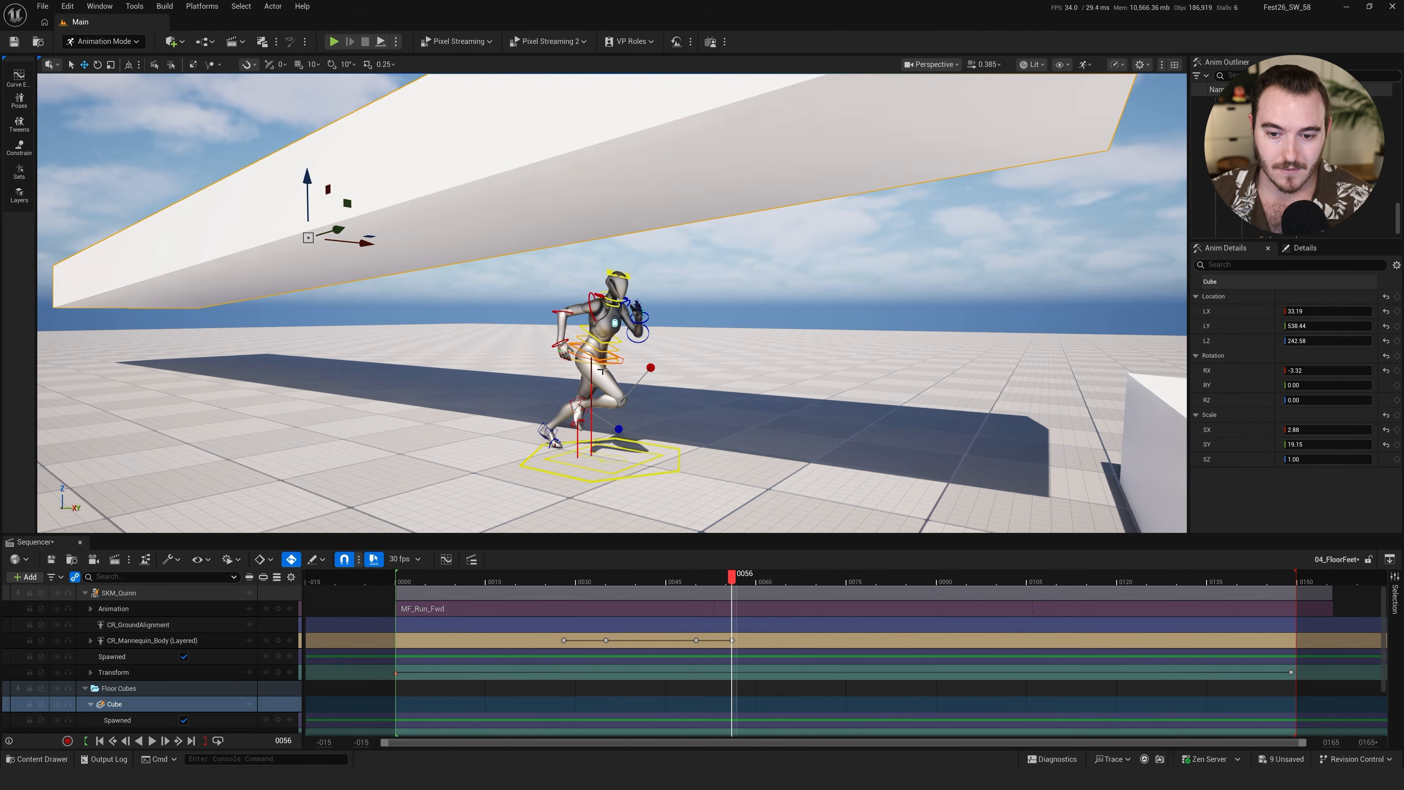
Lower the raised Cube to an LZ of about 111.86 at frame 56 to make the mannequin stand on it
key("a")
right_click_drag(615, 314, 661, 302)
key("s")
left_click_drag(270, 222, 267, 294)
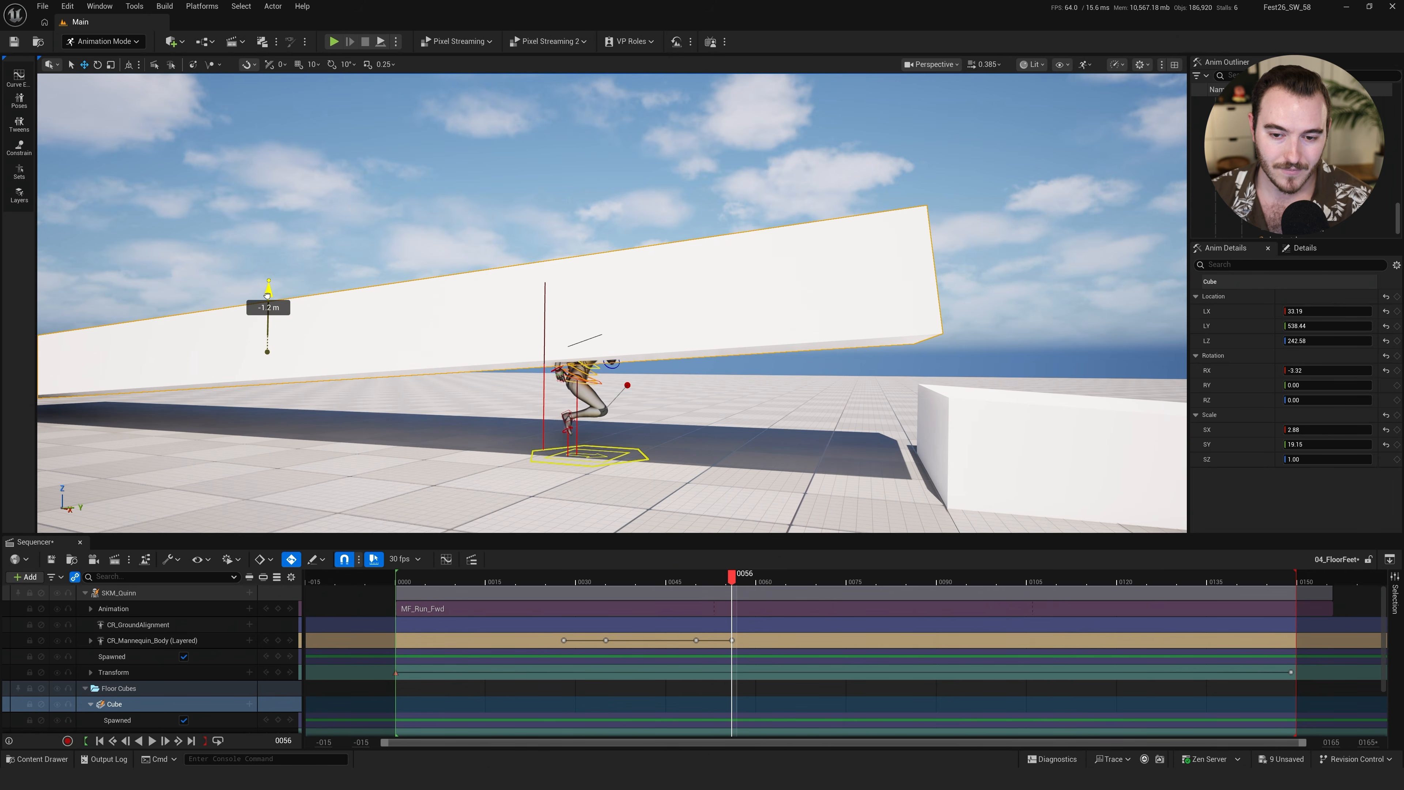
left_click_drag(267, 294, 268, 301)
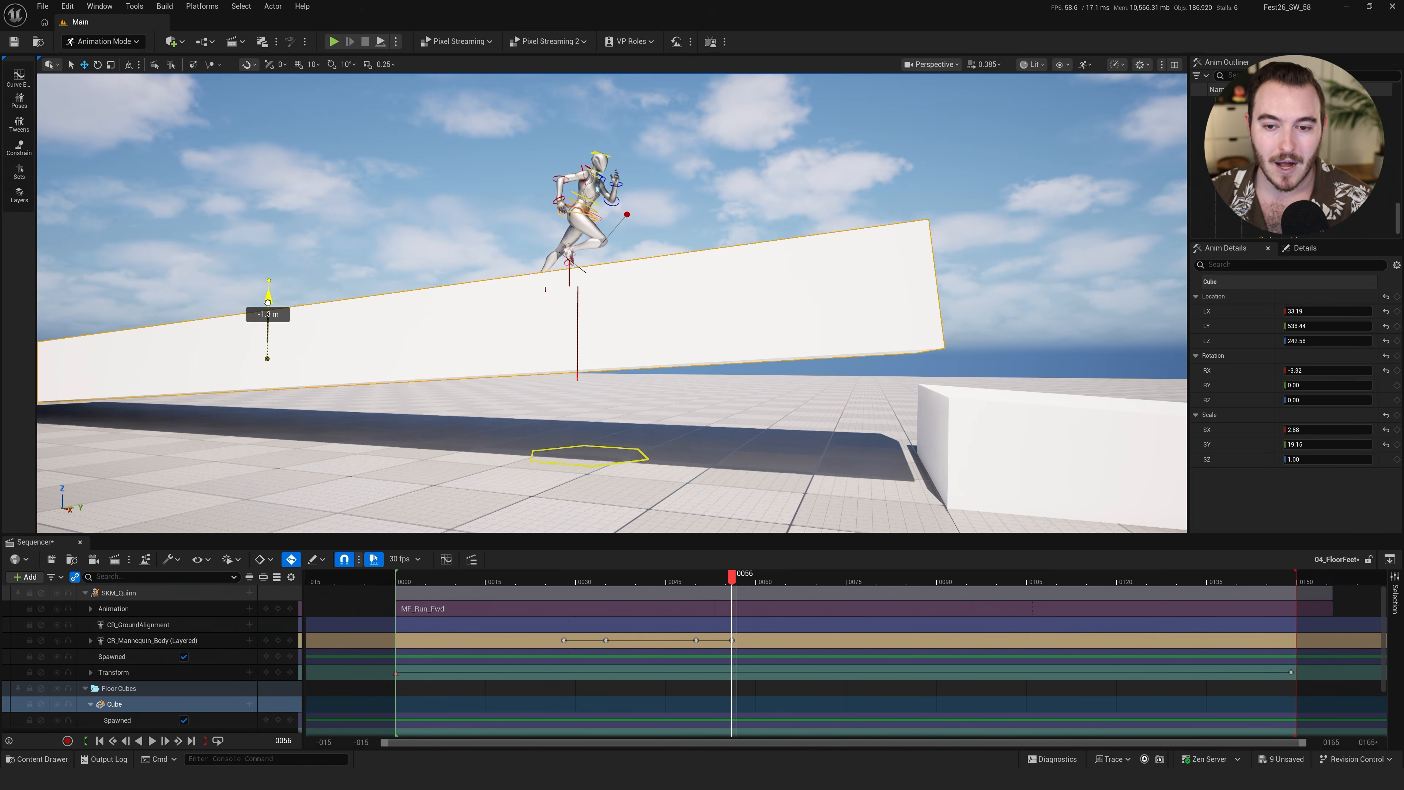
Play the run off the raised Cube to frame 93 and scrub back to frame 67
key("space")
key("space")
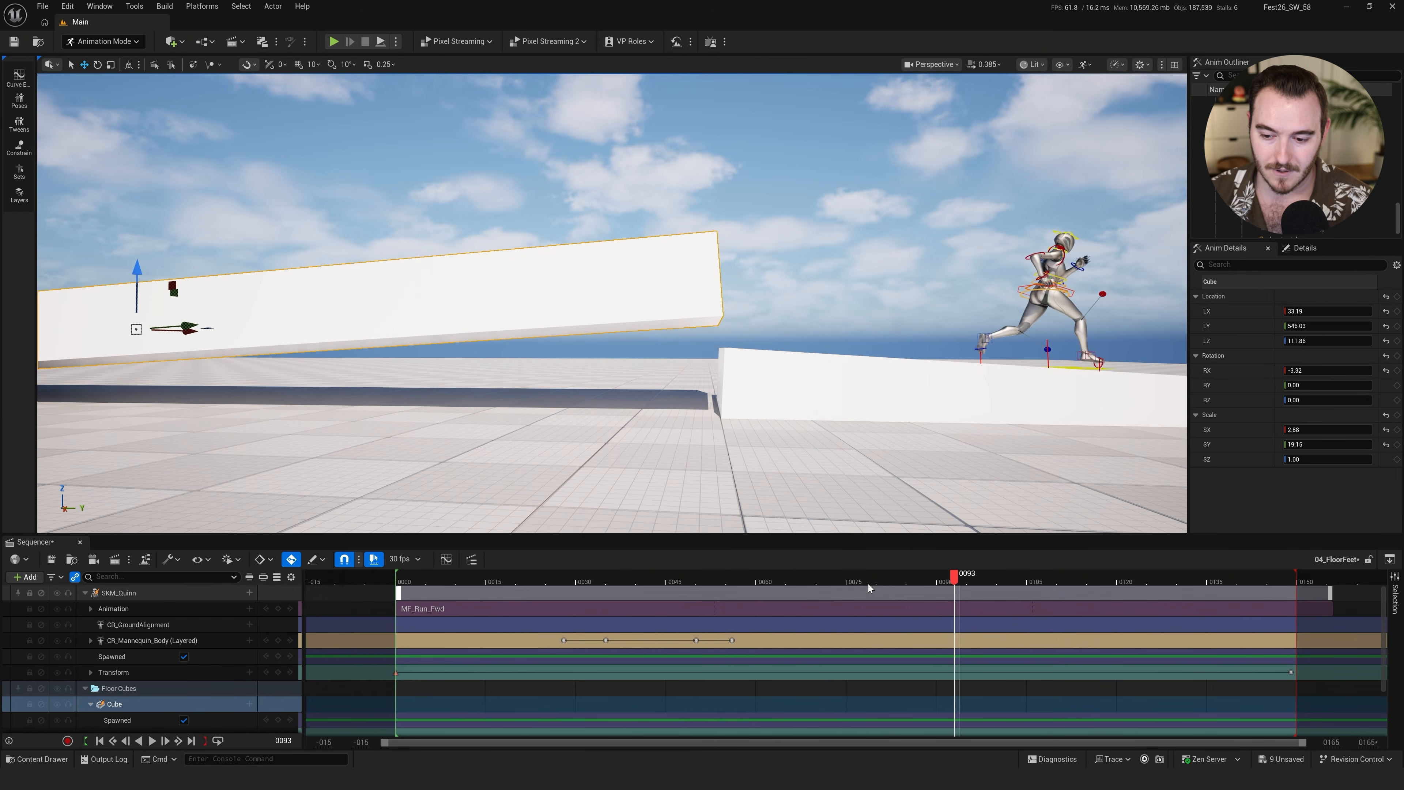
left_click_drag(874, 585, 786, 591)
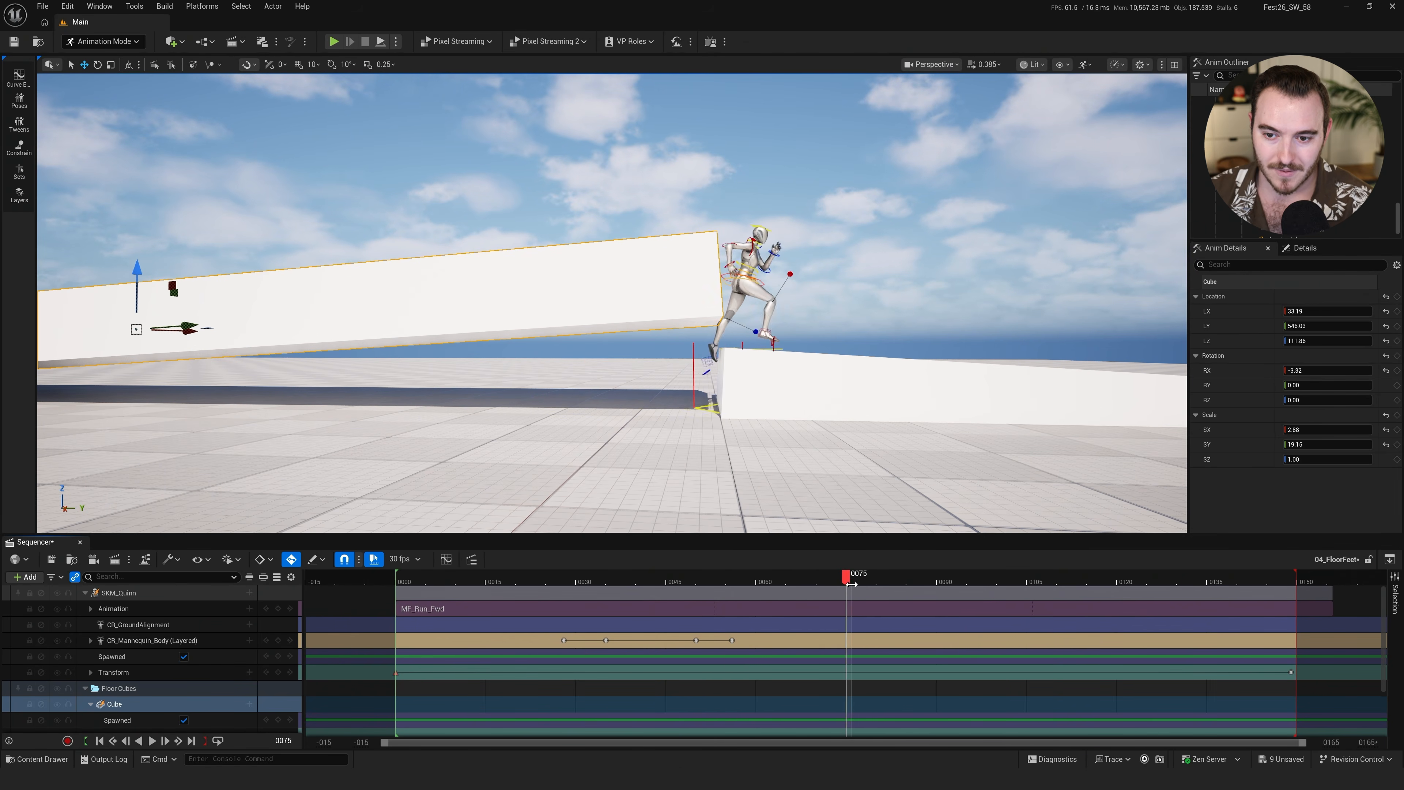
Raise global_ctrl to an LZ of about 228.13 at frame 67 and play the run on to frame 99
left_click(674, 408)
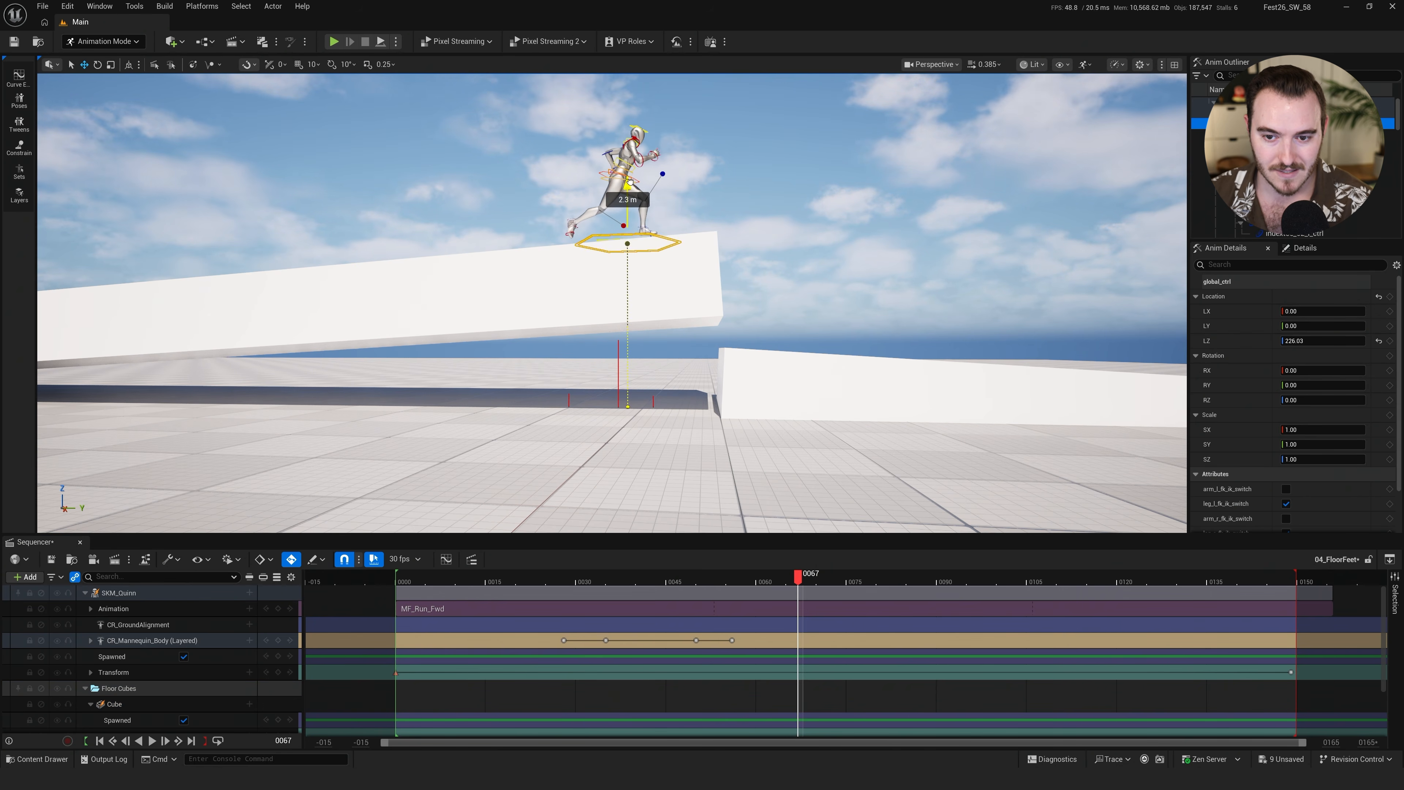
right_click_drag(709, 266, 713, 297)
key("space")
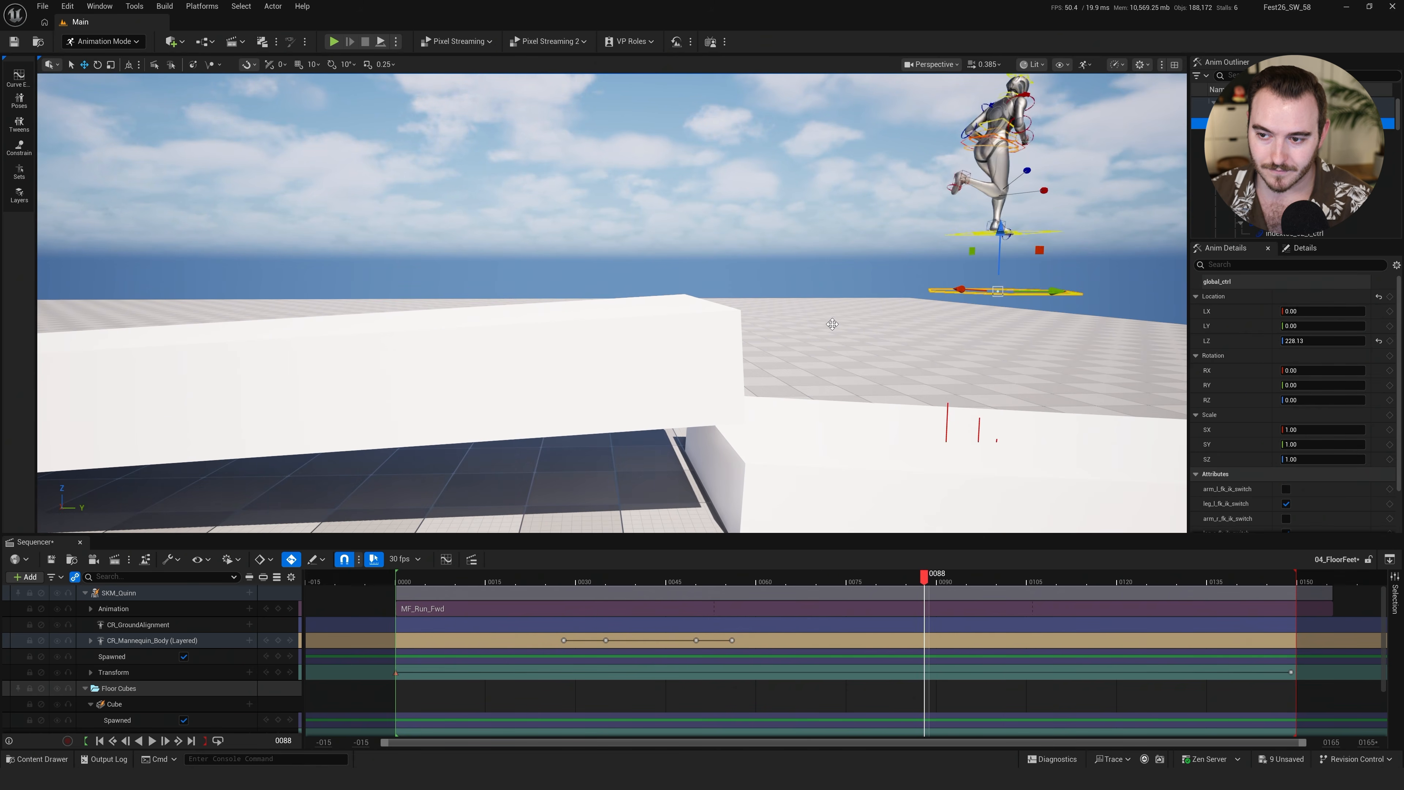
right_click_drag(840, 329, 847, 338)
right_click_drag(939, 317, 784, 296)
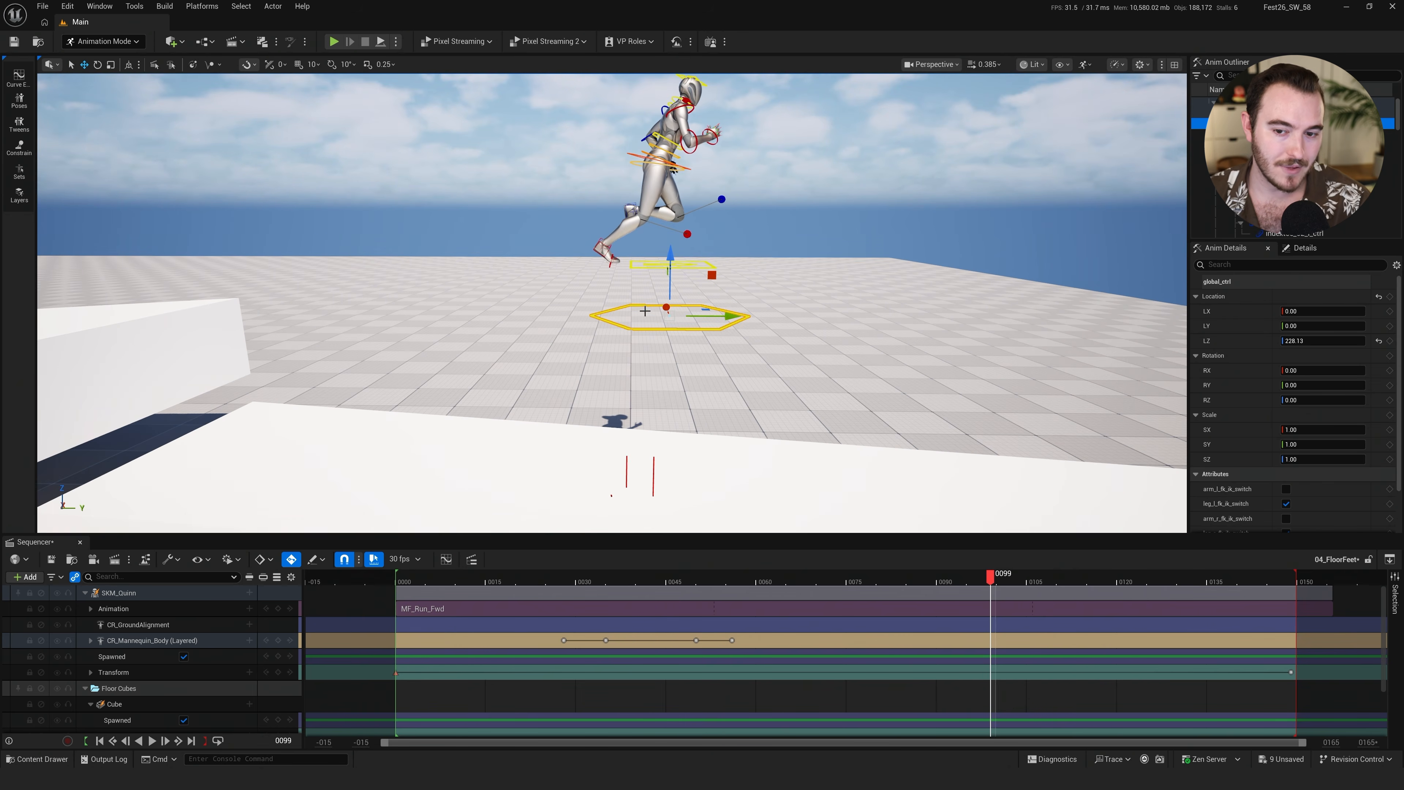
mouse_move(692, 340)
right_mouse_down()
mouse_move(714, 340)
mouse_move(703, 365)
right_mouse_up()
Undo the global_ctrl lift and the last lowering of the Cube
key("ctrl+z")
key("ctrl+z")
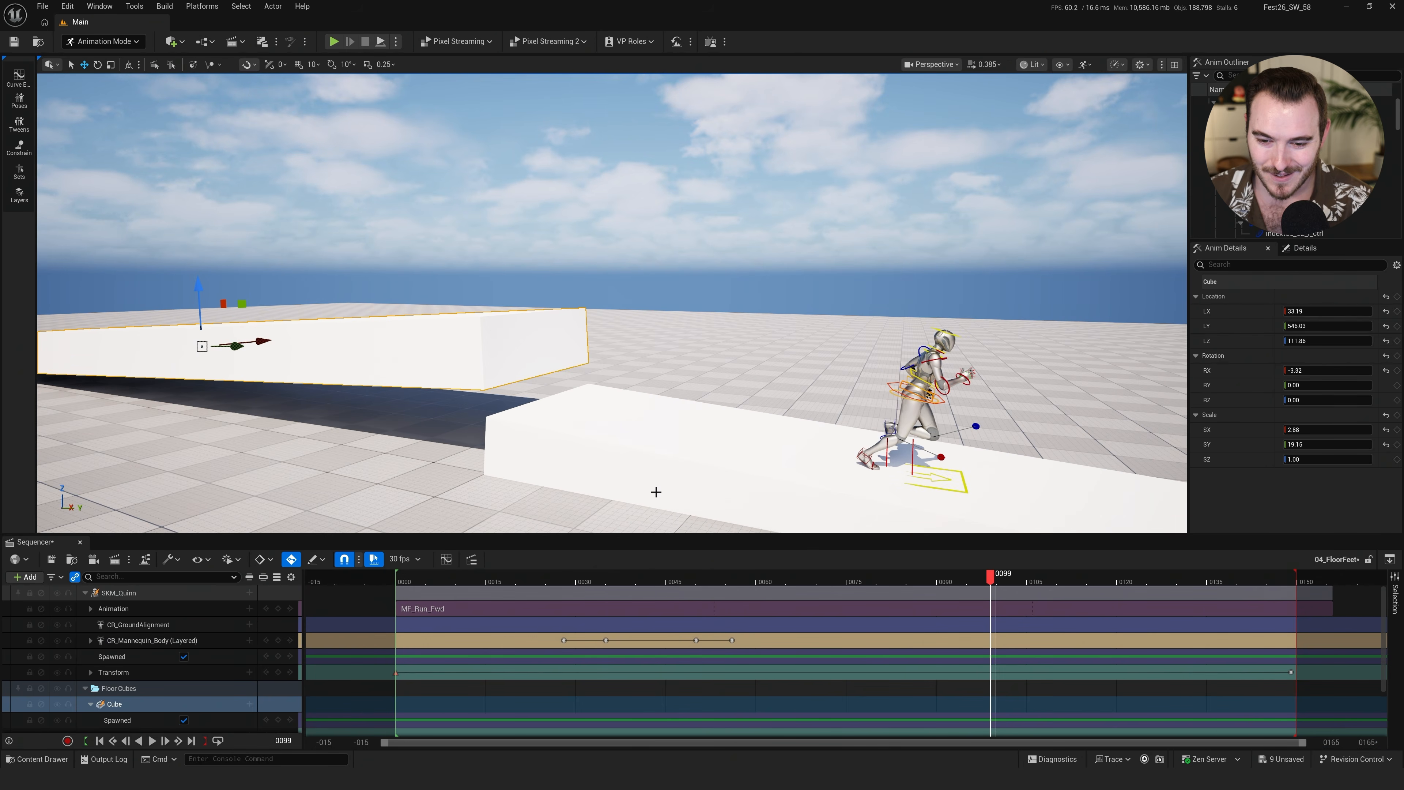
key("ctrl+z")
Play the run beneath the raised Cube from frame 0 and pause at frame 31
mouse_move(577, 580)
right_mouse_down()
mouse_move(552, 579)
mouse_move(578, 579)
right_mouse_up()
left_click_drag(498, 580, 396, 580)
key("space")
right_click_drag(498, 398, 431, 407)
right_click_drag(587, 288, 619, 275)
key("space")
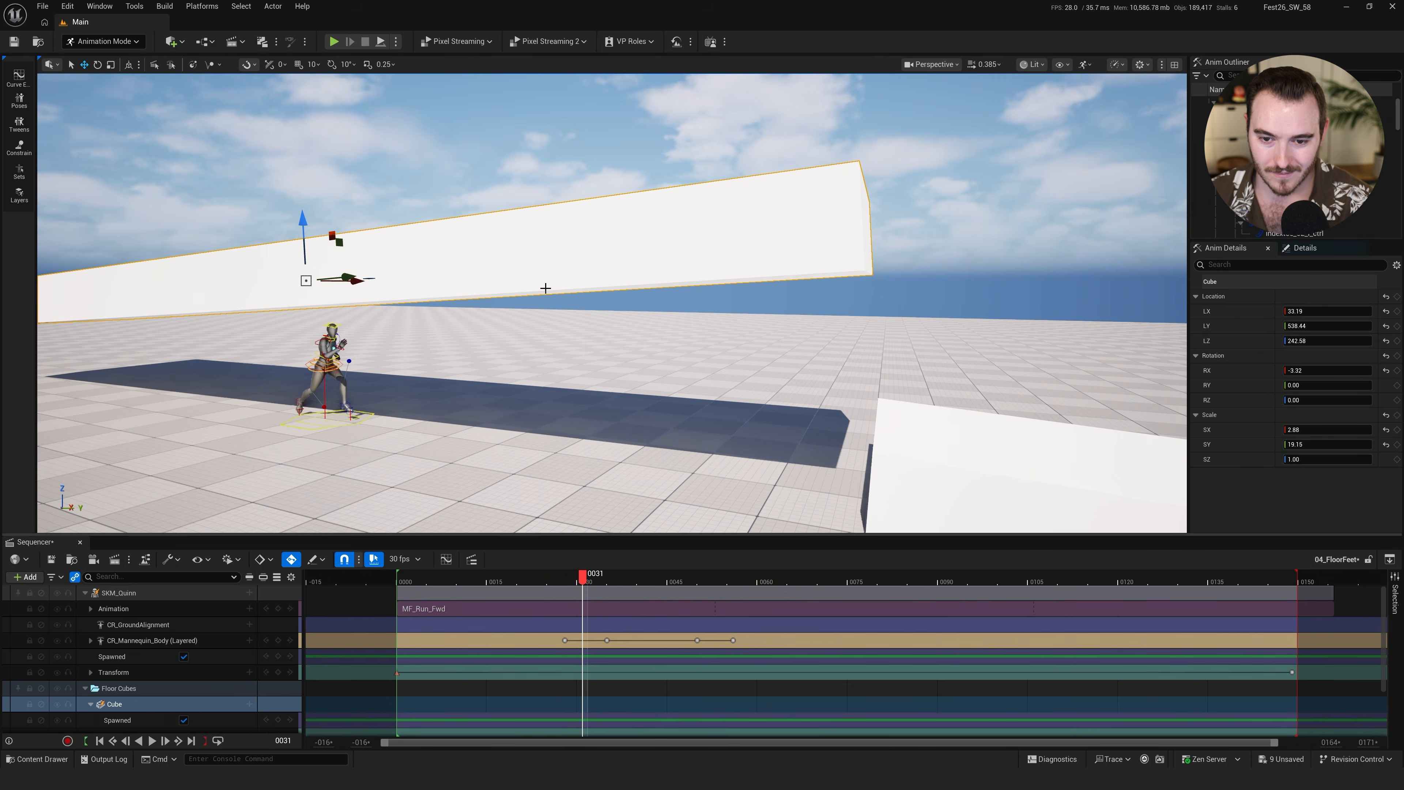
Lower the Cube back into a ramp at an LZ of about -24.38 and play the run to frame 61
left_click_drag(316, 358, 314, 362)
key("q")
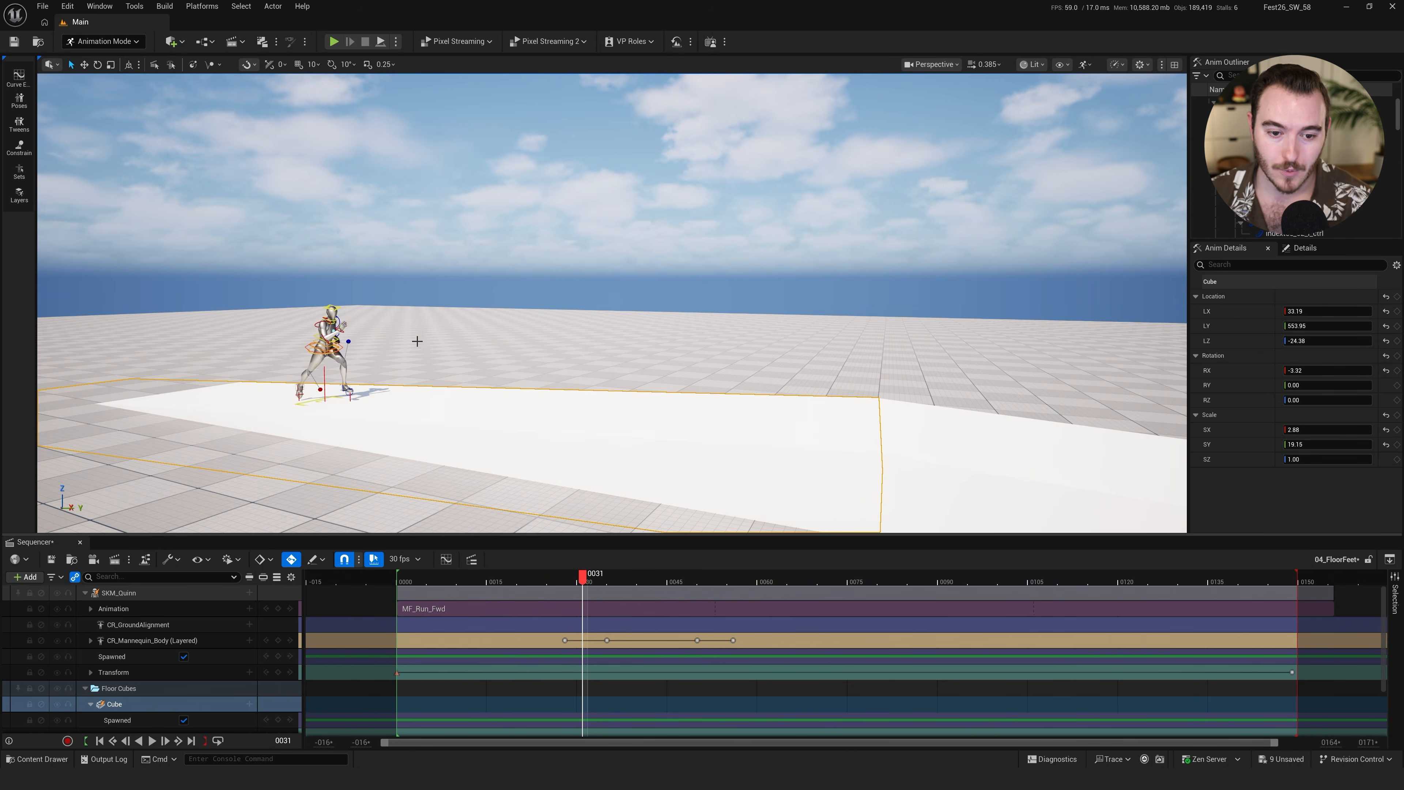
key("space")
right_click_drag(420, 388, 550, 358)
key("space")
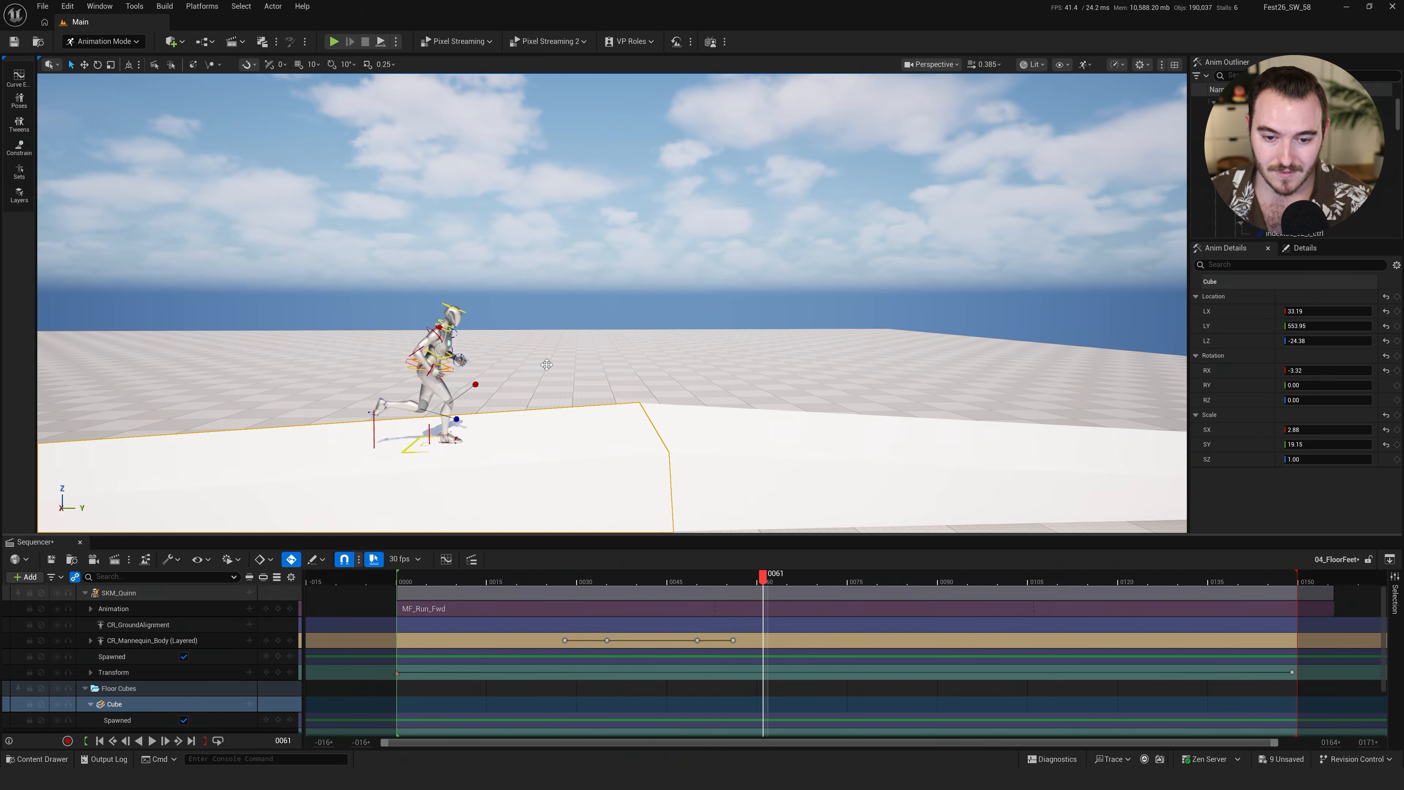
Open CR_GroundAlignment from the RIGS collection and bring up its Rig graph
left_click(170, 625)
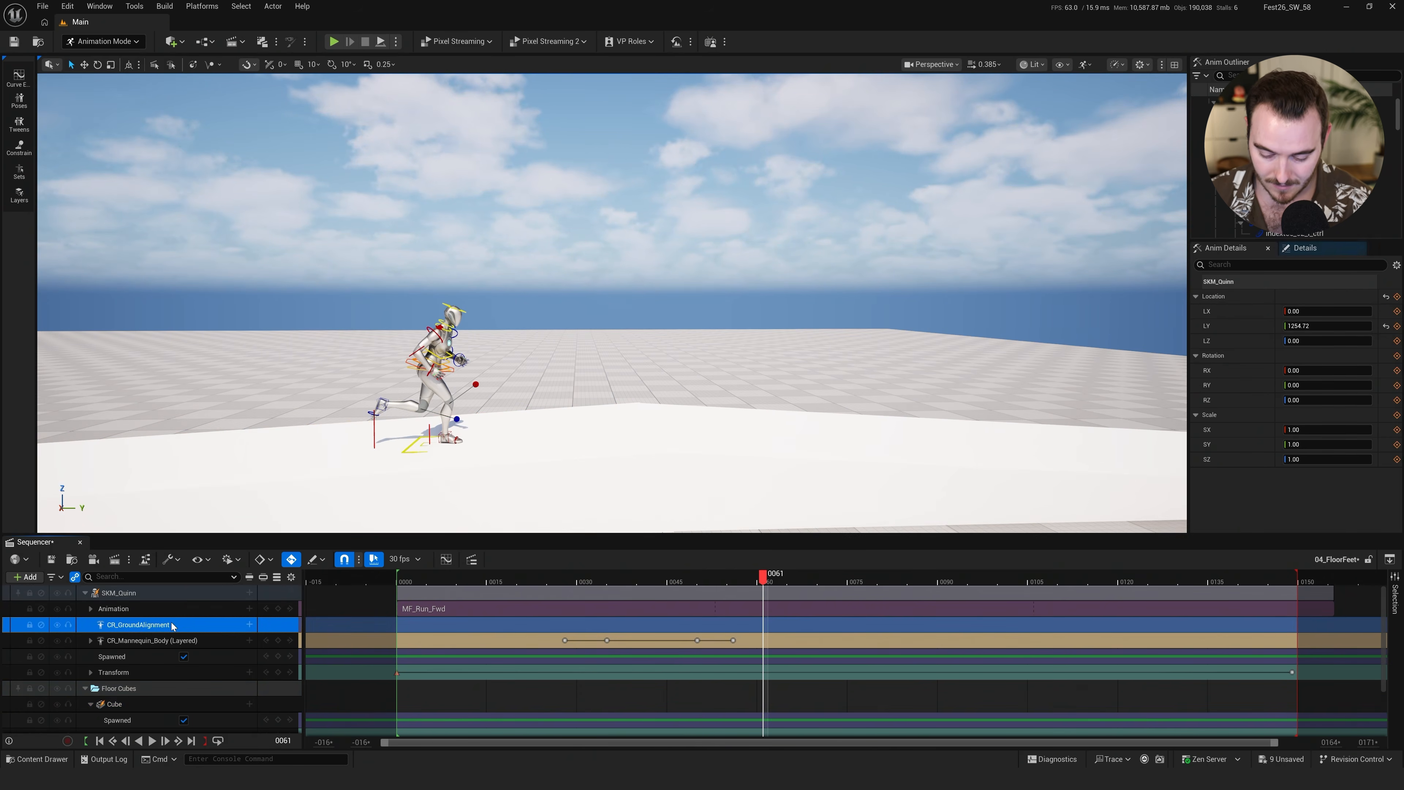
key("ctrl+space")
key("ctrl+space")
key("ctrl+space")
left_click(22, 737)
left_click(41, 730)
left_click(370, 644)
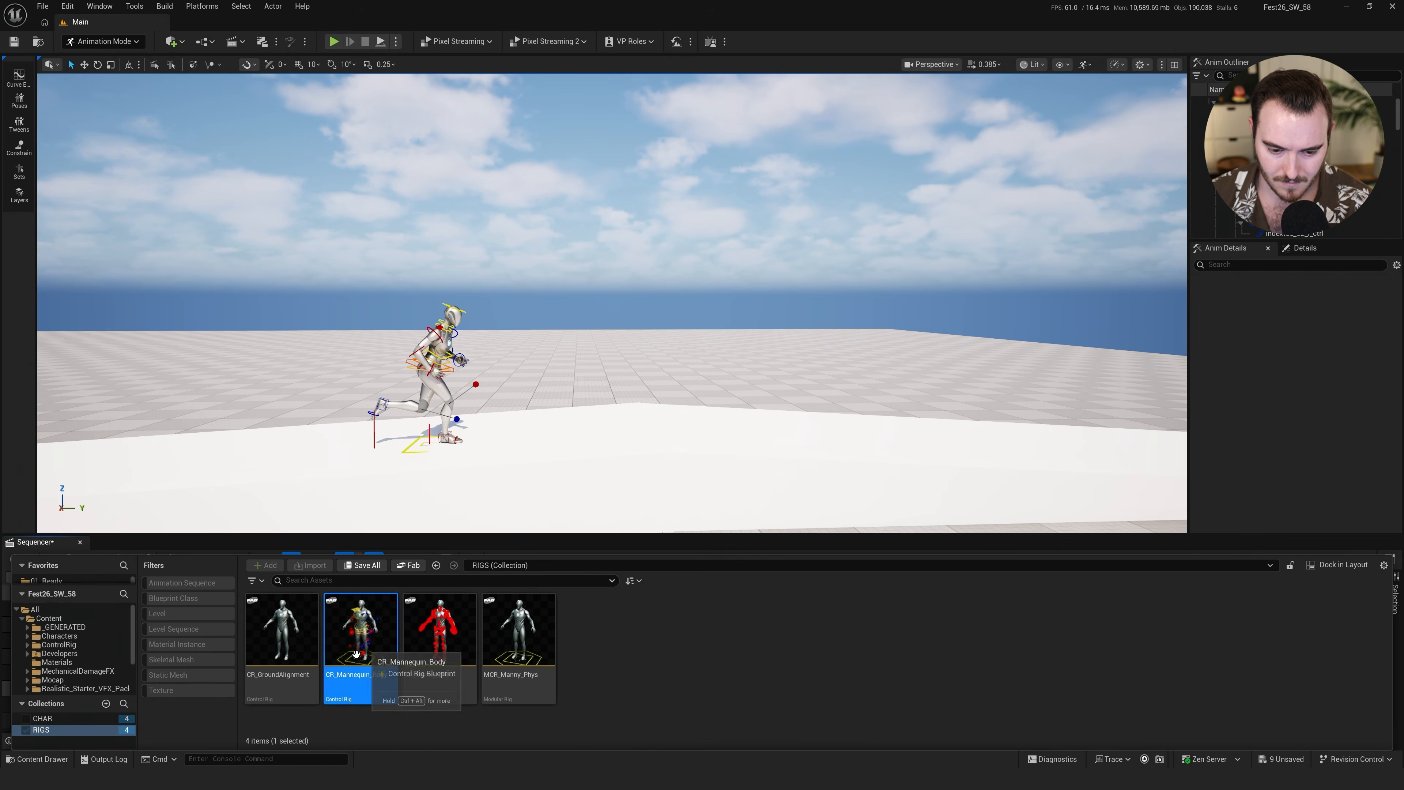
left_click(281, 630)
double_click(282, 644)
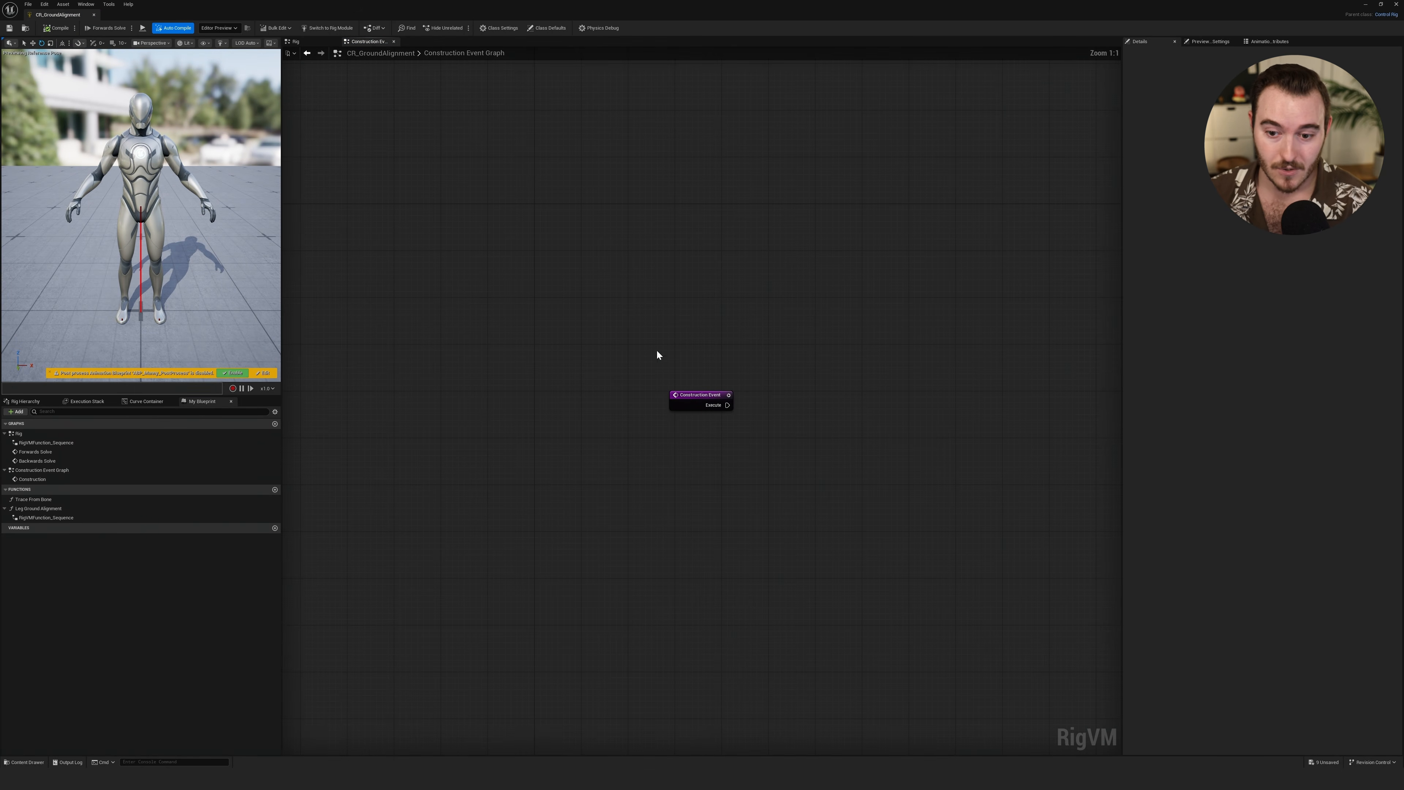
left_click(296, 42)
Examine the Rig graph, covering the transform and remap nodes, the stored original transforms, and the forward solve chain
right_click_drag(506, 391, 558, 384)
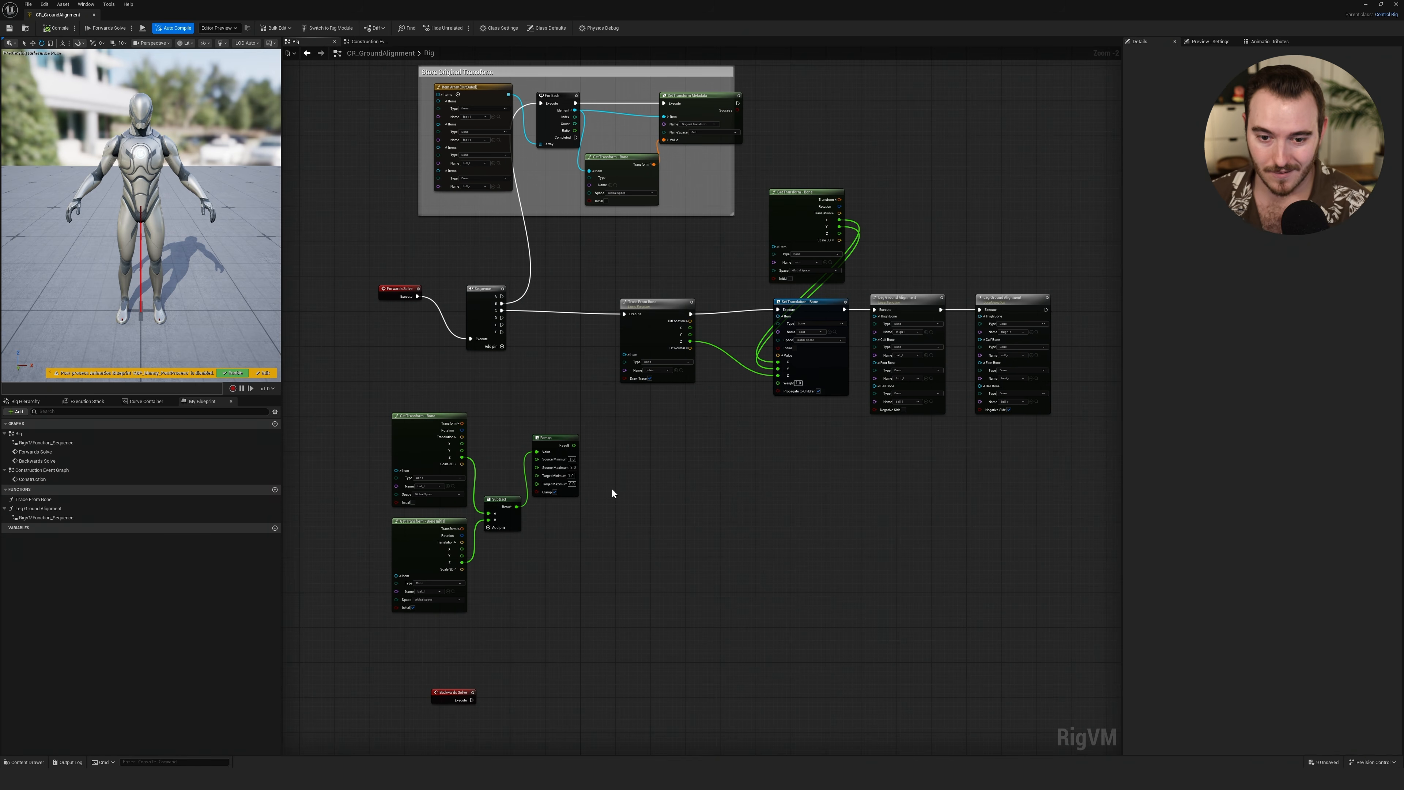
right_click_drag(694, 449, 671, 486)
scroll(676, 435, "down", 3)
scroll(658, 452, "up", 3)
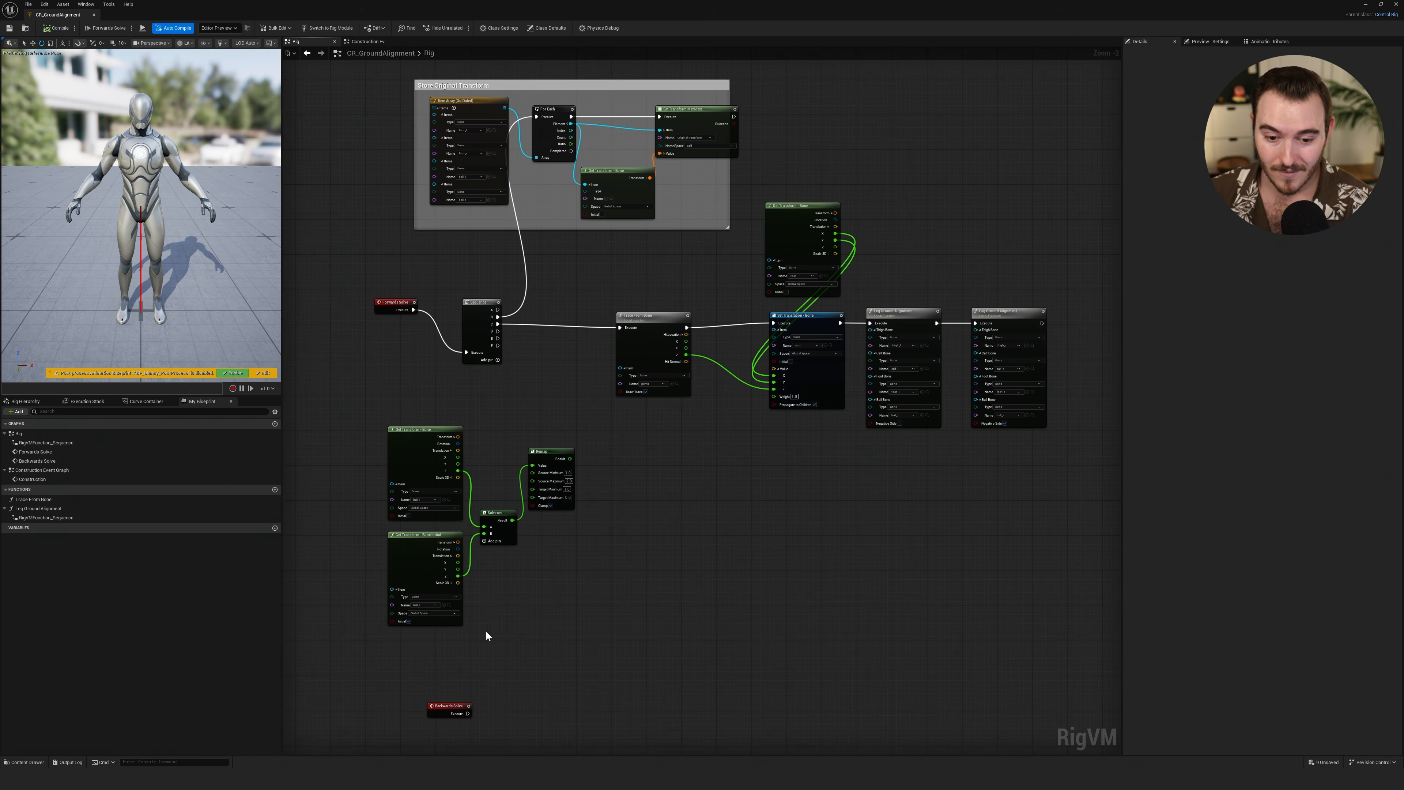
left_click_drag(349, 400, 679, 663)
left_click(1083, 453)
left_click_drag(1093, 370, 406, 57)
left_click(892, 197)
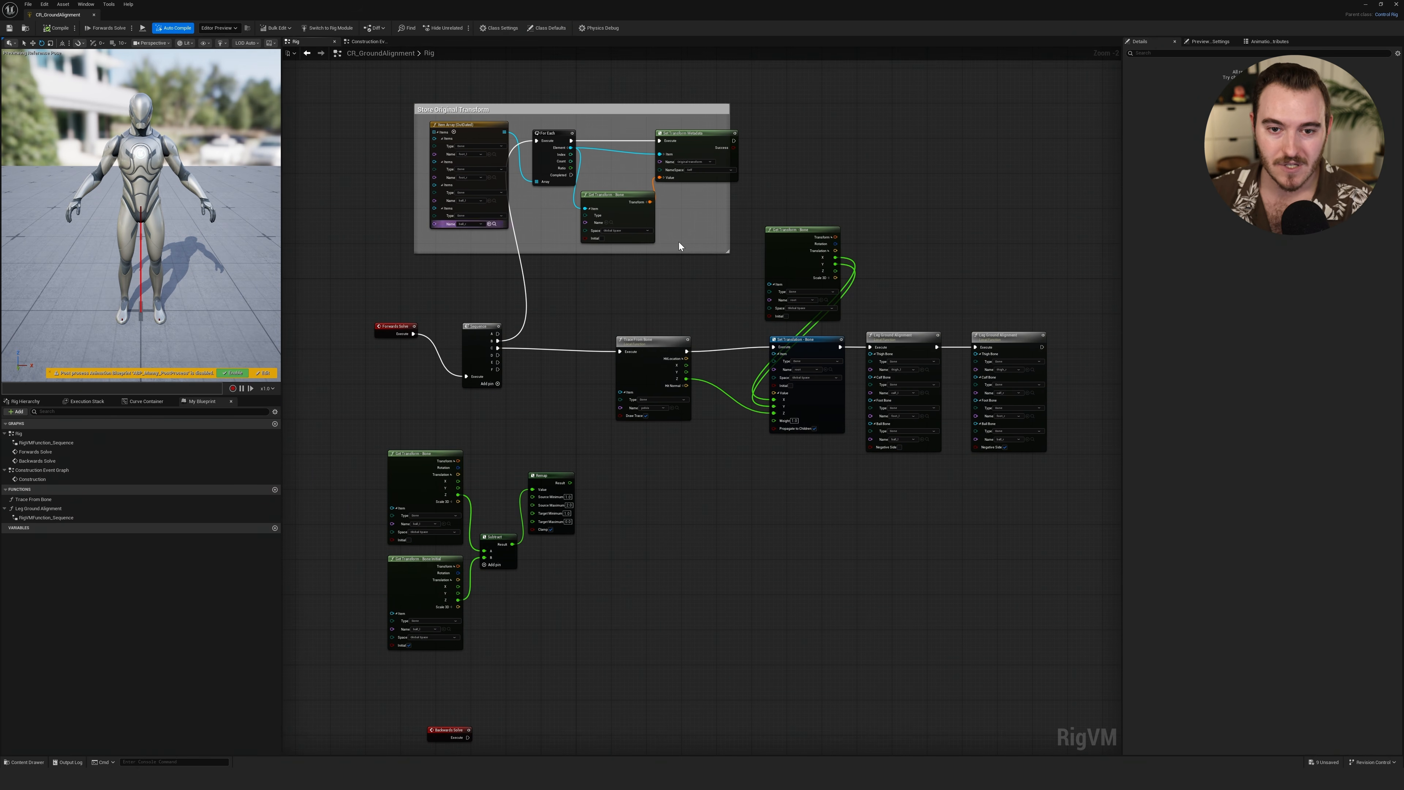
mouse_move(581, 453)
right_mouse_down()
mouse_move(606, 451)
mouse_move(581, 440)
right_mouse_up()
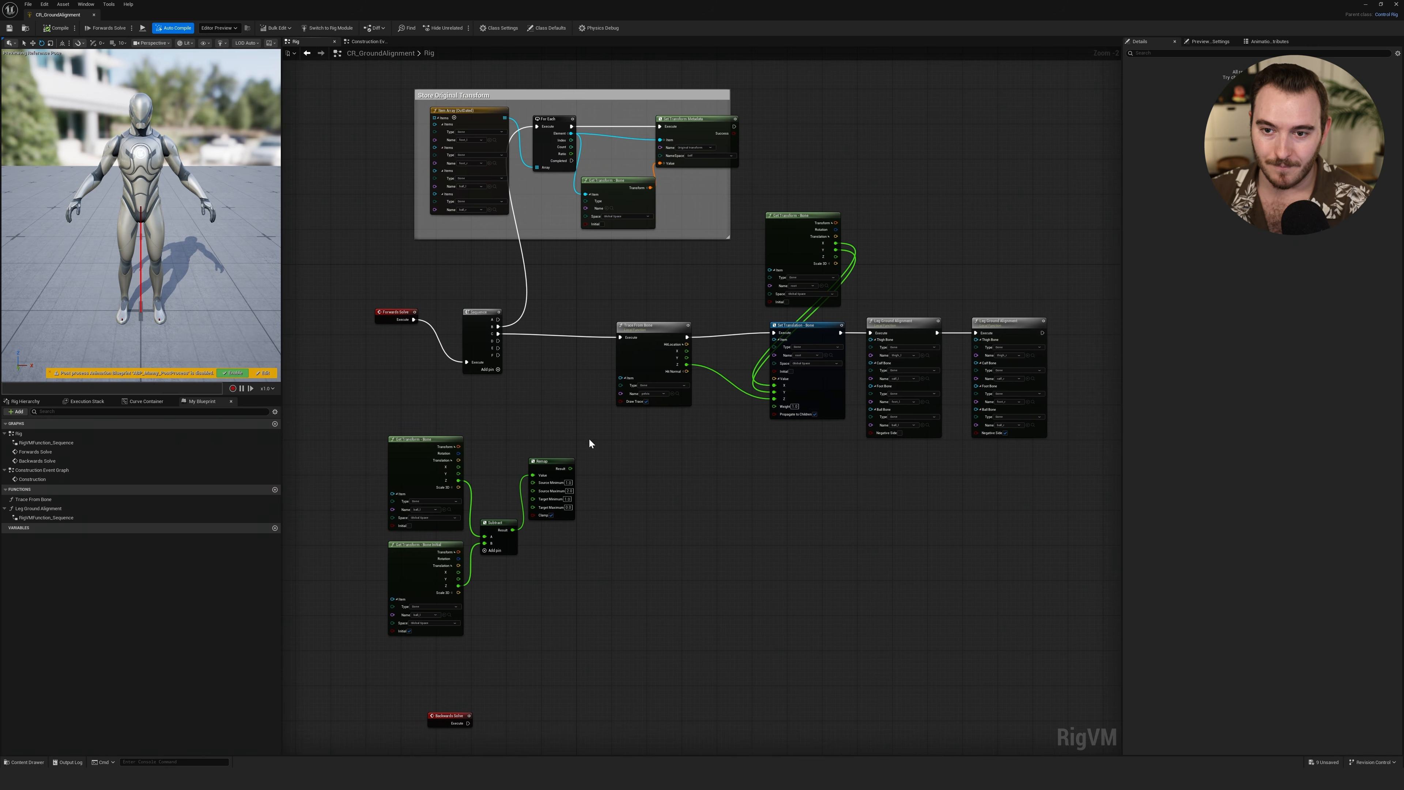
Close the CR_GroundAlignment editor and play the run from frame 0 with the whole ramp in view
left_click_drag(516, 12, 743, 251)
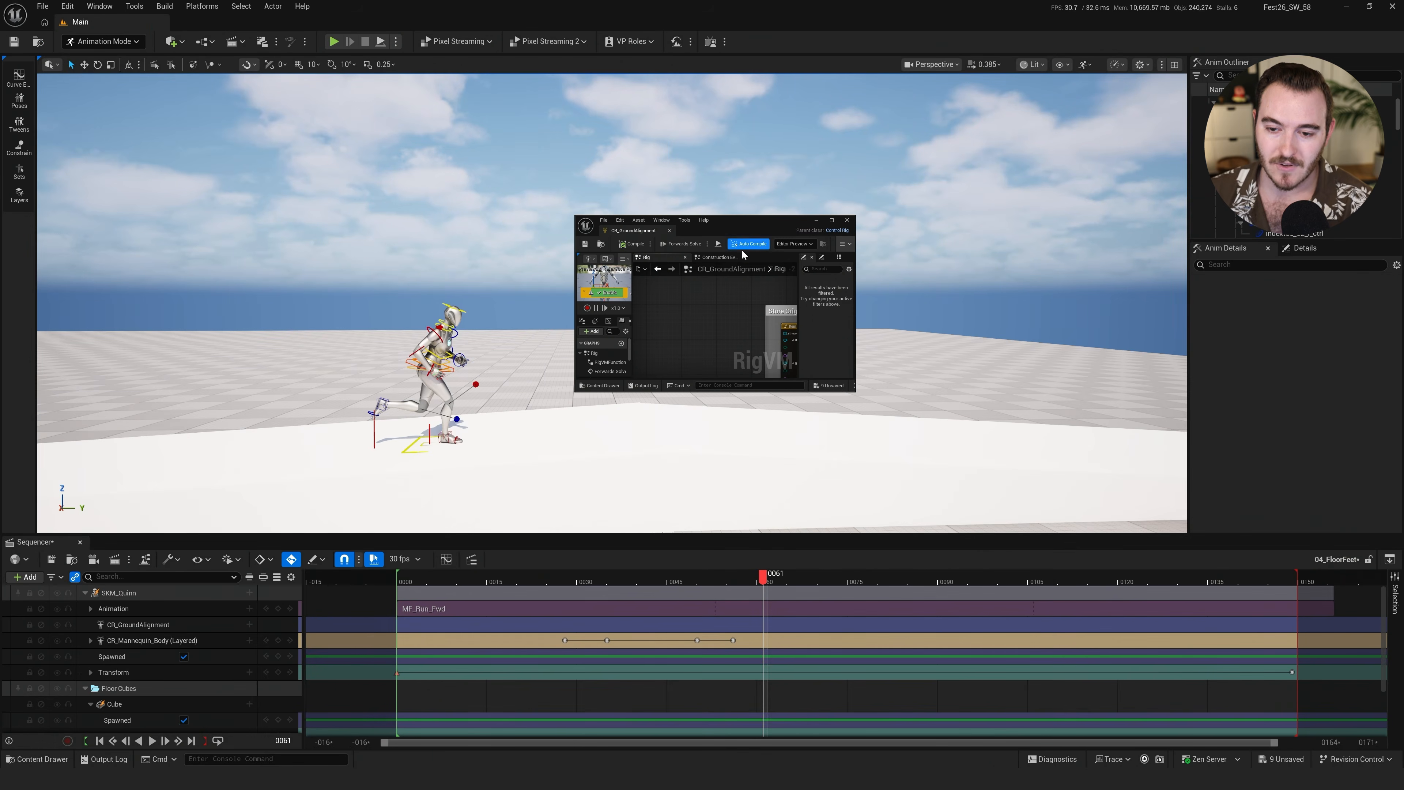
left_click(848, 220)
left_click_drag(654, 584, 397, 583)
key("space")
right_click_drag(520, 398, 473, 359)
key("e")
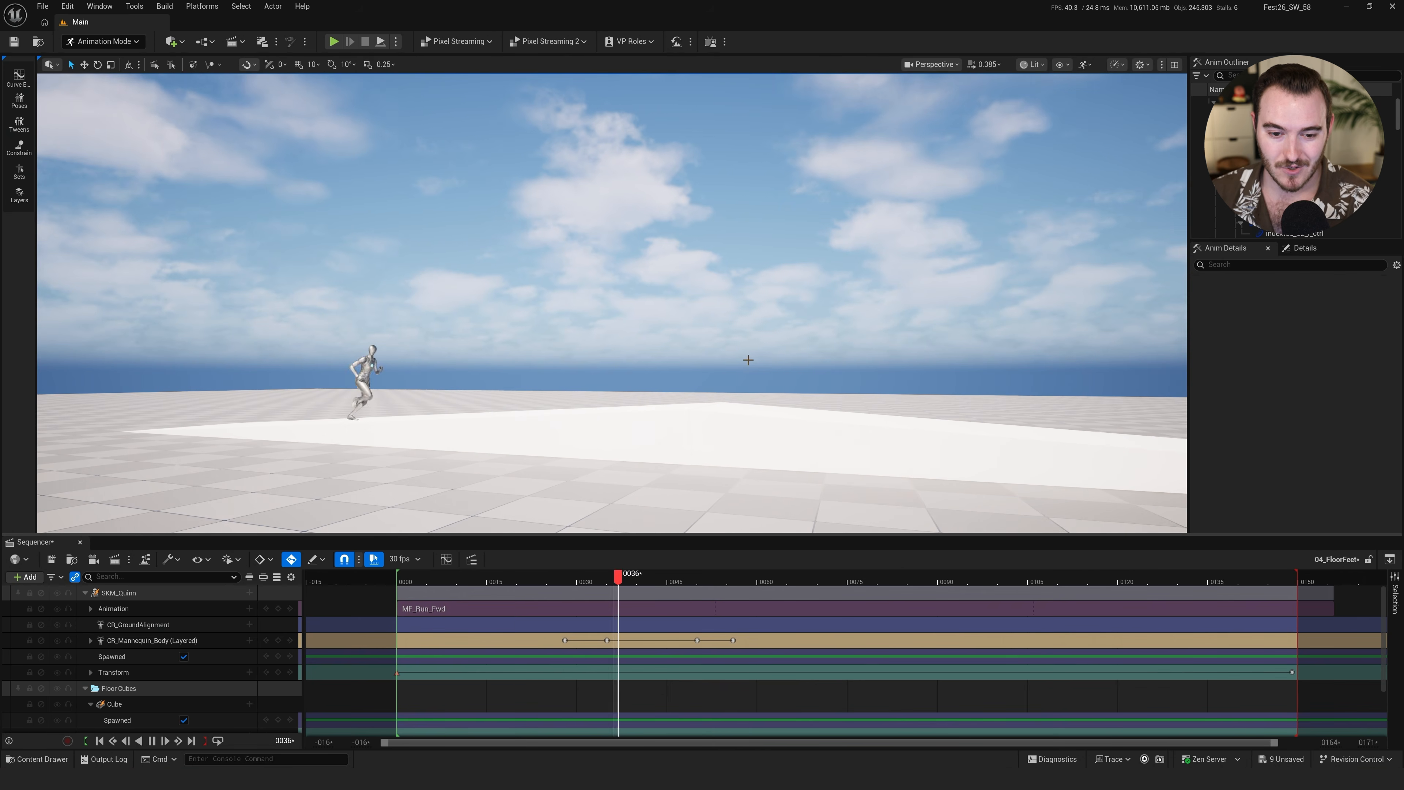
Stop the run playback, open the 05_Deformers_Done level sequence from 02_Finished and bring Manny's upper body into view
key("space")
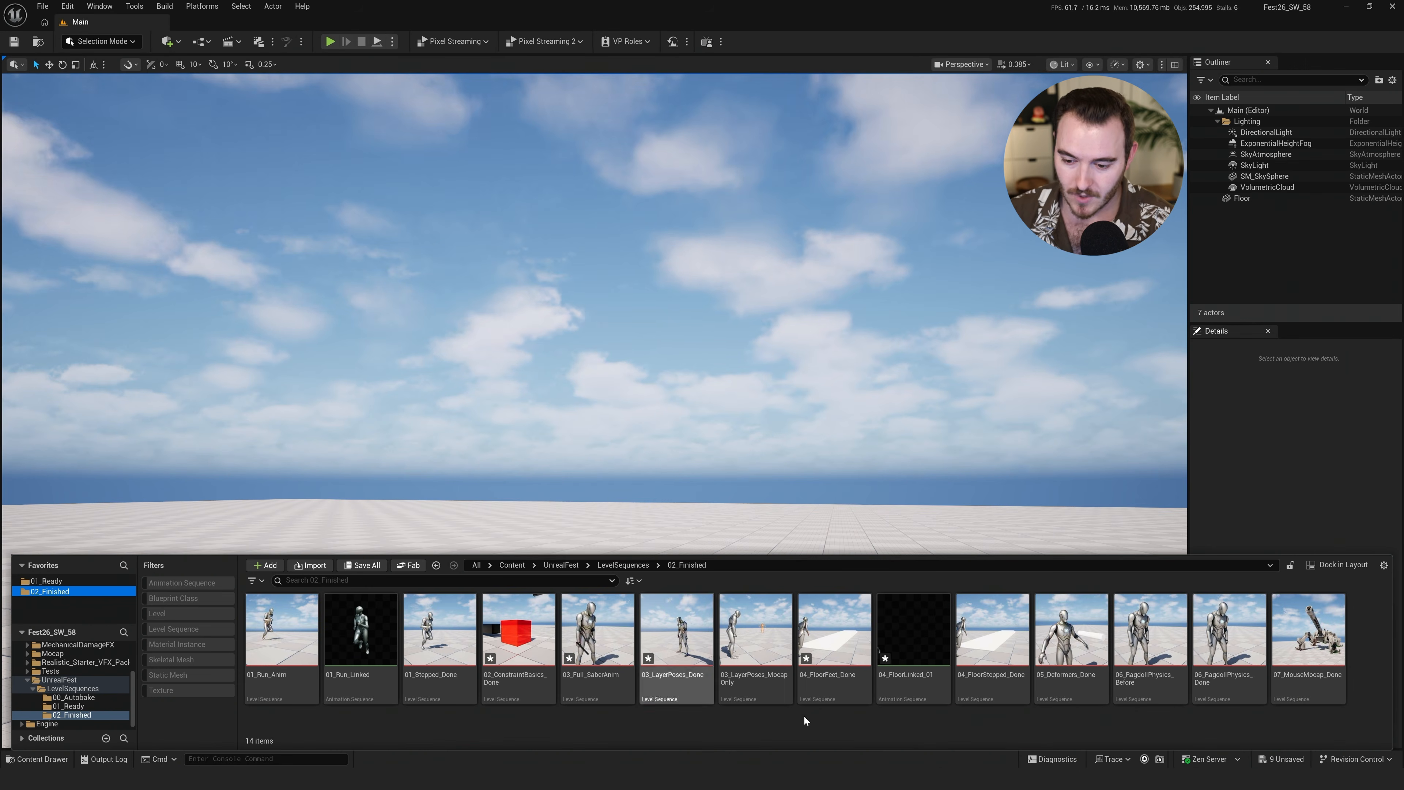
left_click(1070, 657)
double_click(1070, 657)
key("w")
scroll(612, 303, "up", 6)
right_click_drag(612, 303, 636, 360)
right_click_drag(560, 454, 511, 460)
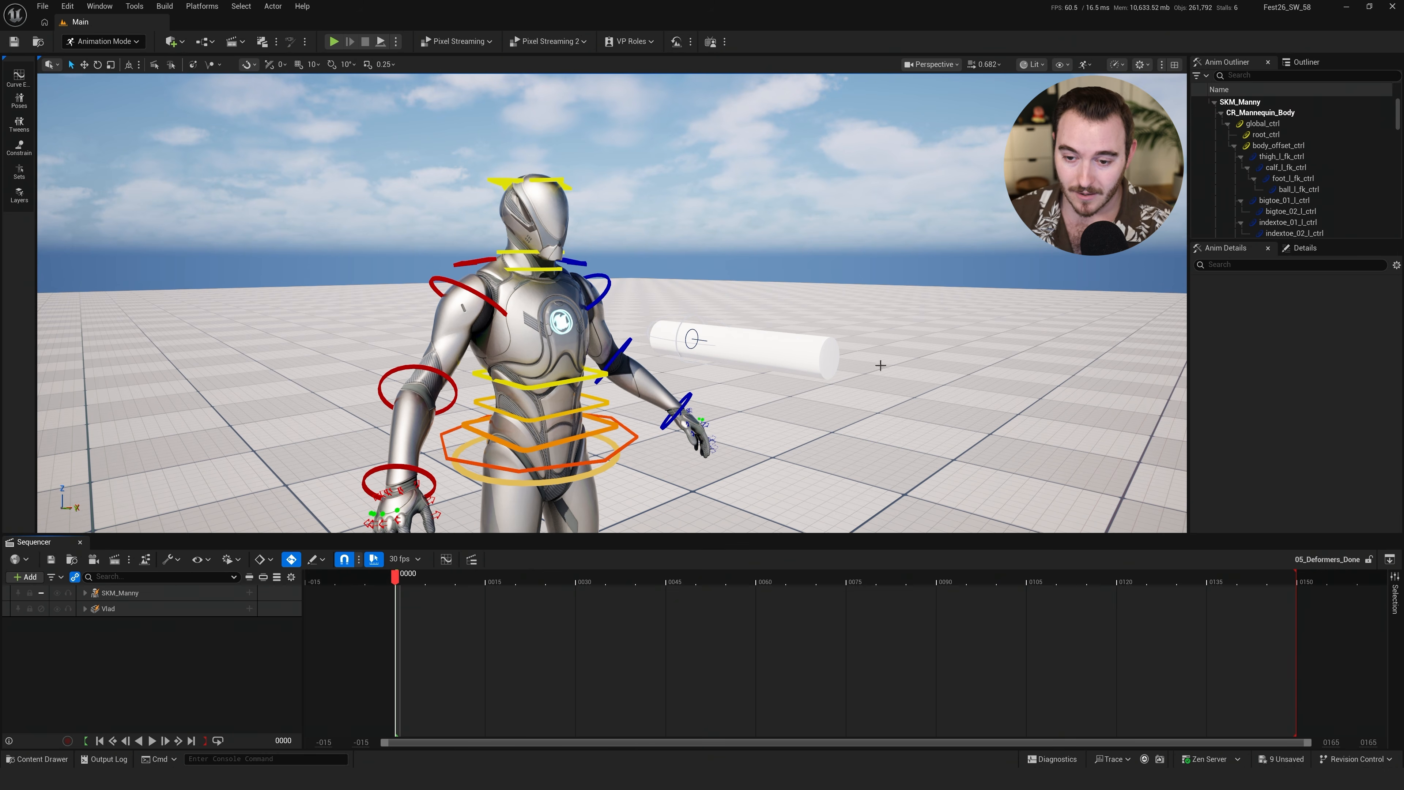
Select the Vlad cylinder and push it into Manny's chest at about LX 4.37, LY 28.17, LZ 140.80 with the rig controls hidden
left_click(799, 367)
key("w")
right_click_drag(821, 367, 826, 361)
key("s")
key("g")
key("g")
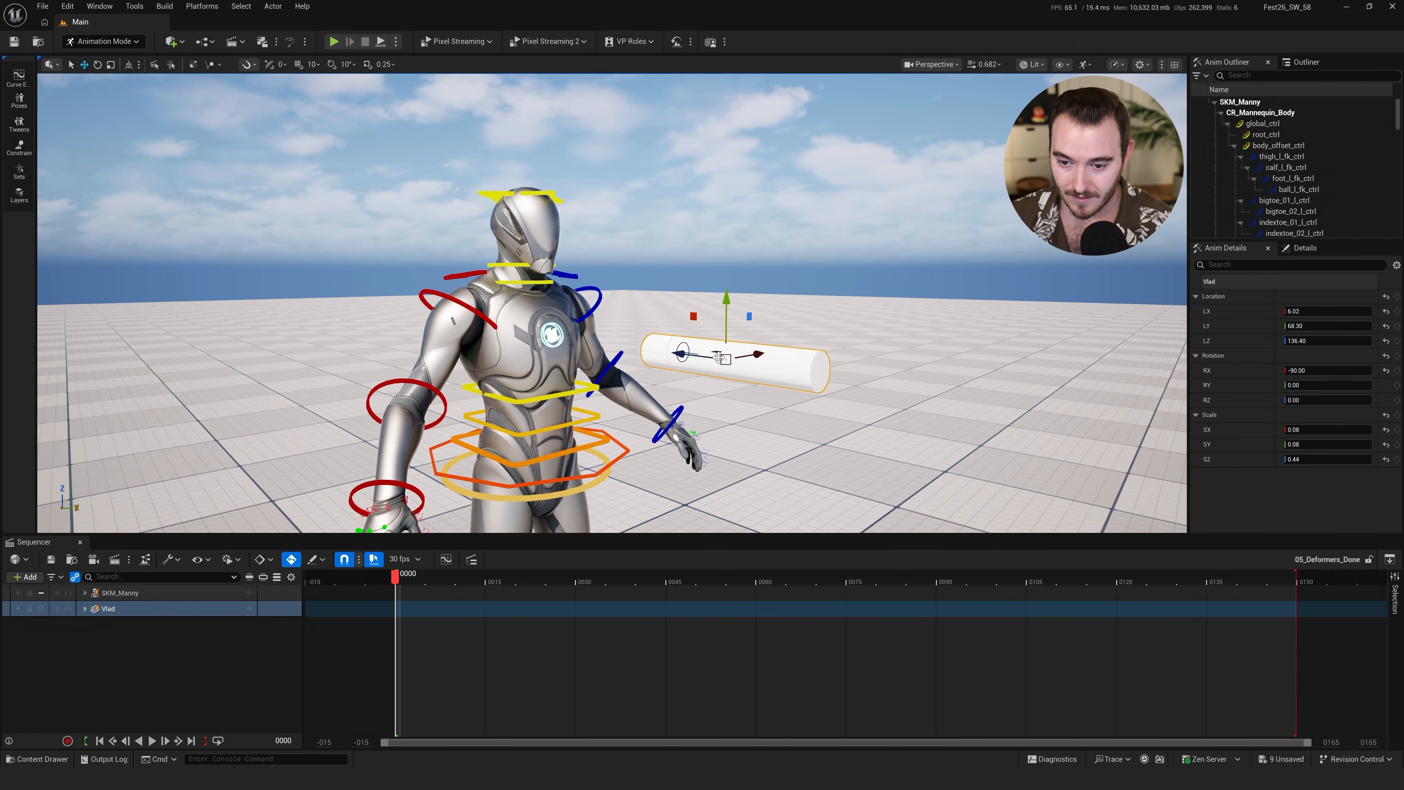
key("g")
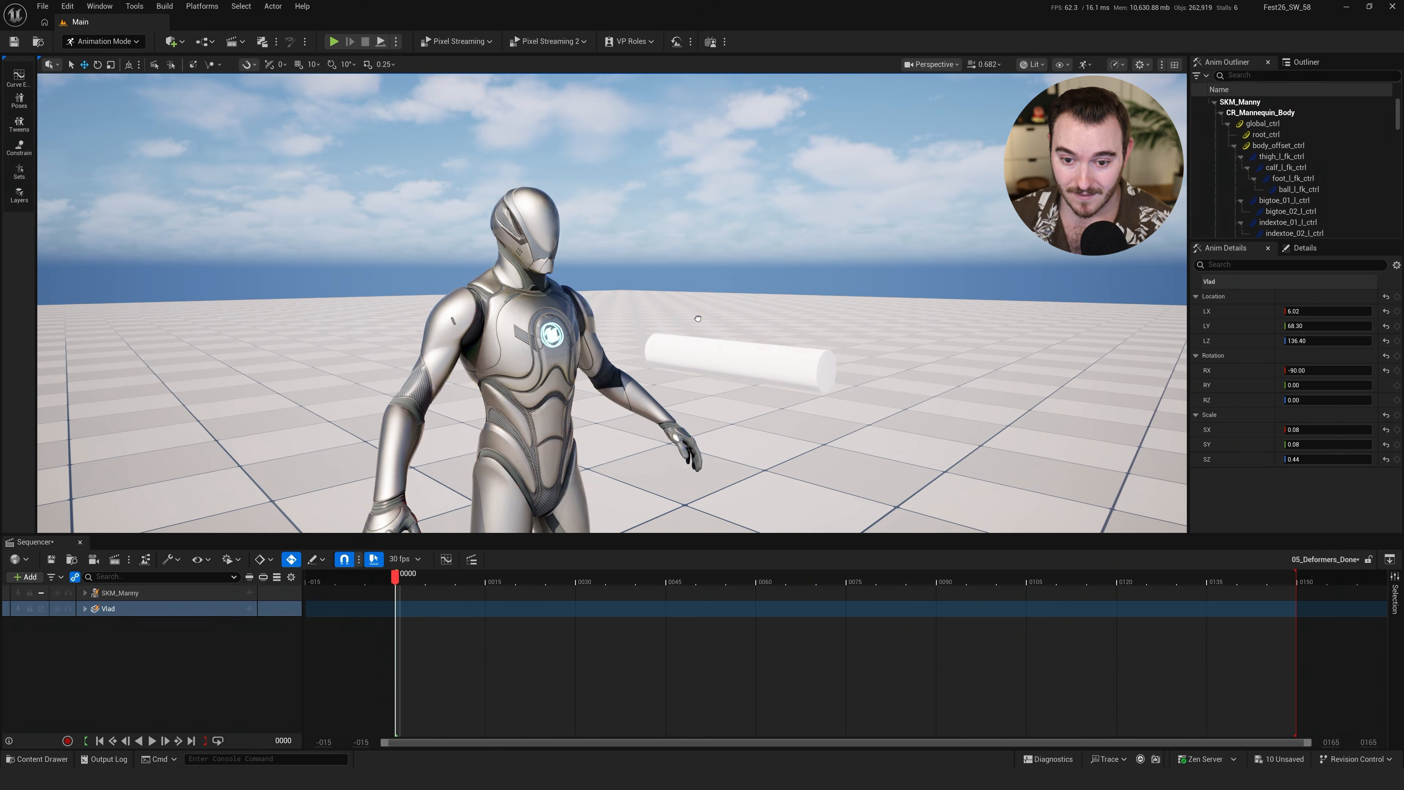
scroll(580, 314, "up", 2)
left_click_drag(580, 314, 640, 327, "alt")
key("g")
key("g")
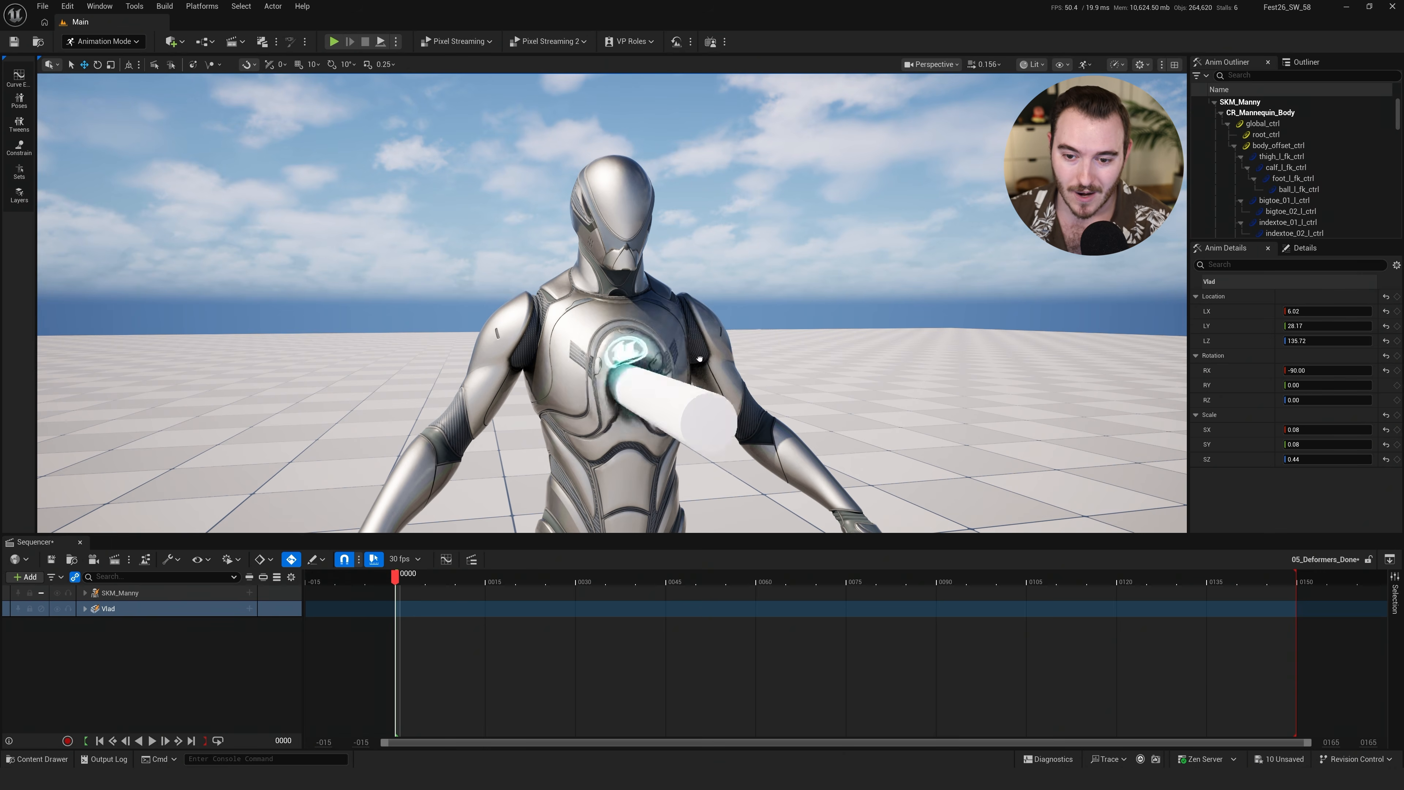
left_click_drag(726, 301, 716, 328)
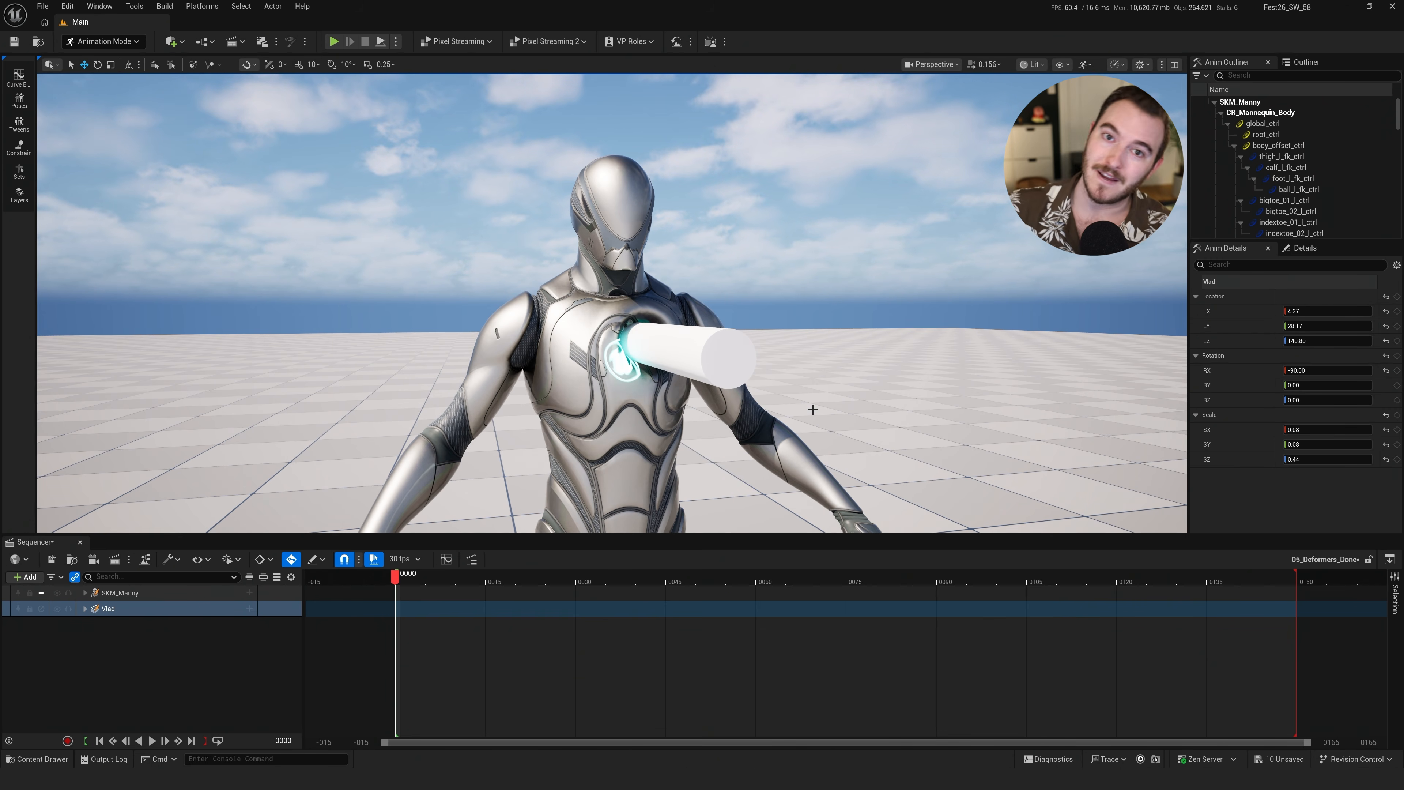
Push the Vlad cylinder deeper and lower into the chest, at about LY 22.67 and LZ 135.24, with the rig controls shown
right_click_drag(815, 342, 967, 341)
key("a")
right_click_drag(646, 315, 656, 317)
key("d")
key("g")
left_click_drag(594, 313, 522, 314)
key("q")
right_click_drag(497, 345, 376, 359)
key("d")
right_click_drag(653, 279, 553, 246)
key("s")
key("d")
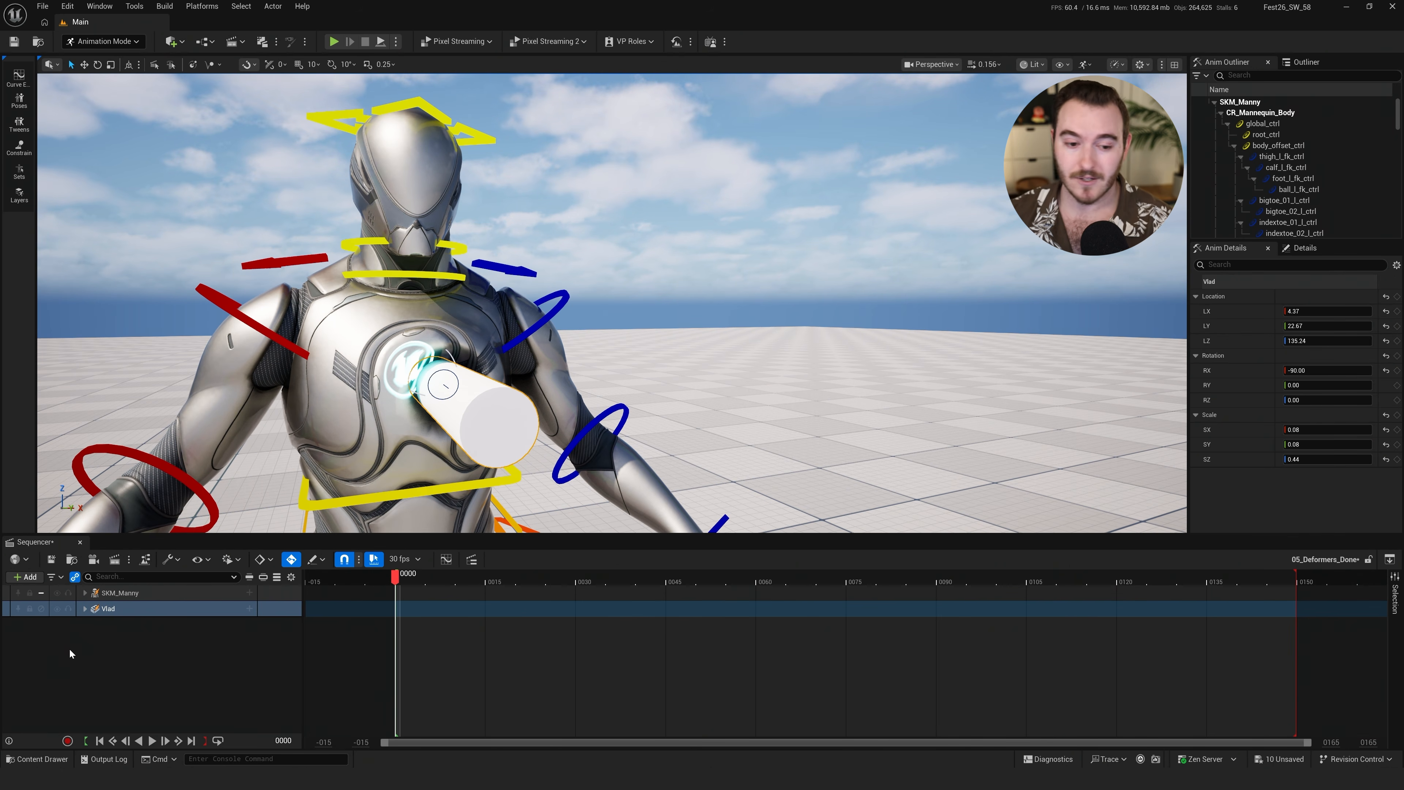
Expand the SKM_Manny track and reactivate its Nose, Eye_Lt, Eye_Rt and Mouth deformer tracks, checking the face from several angles
left_click(85, 593)
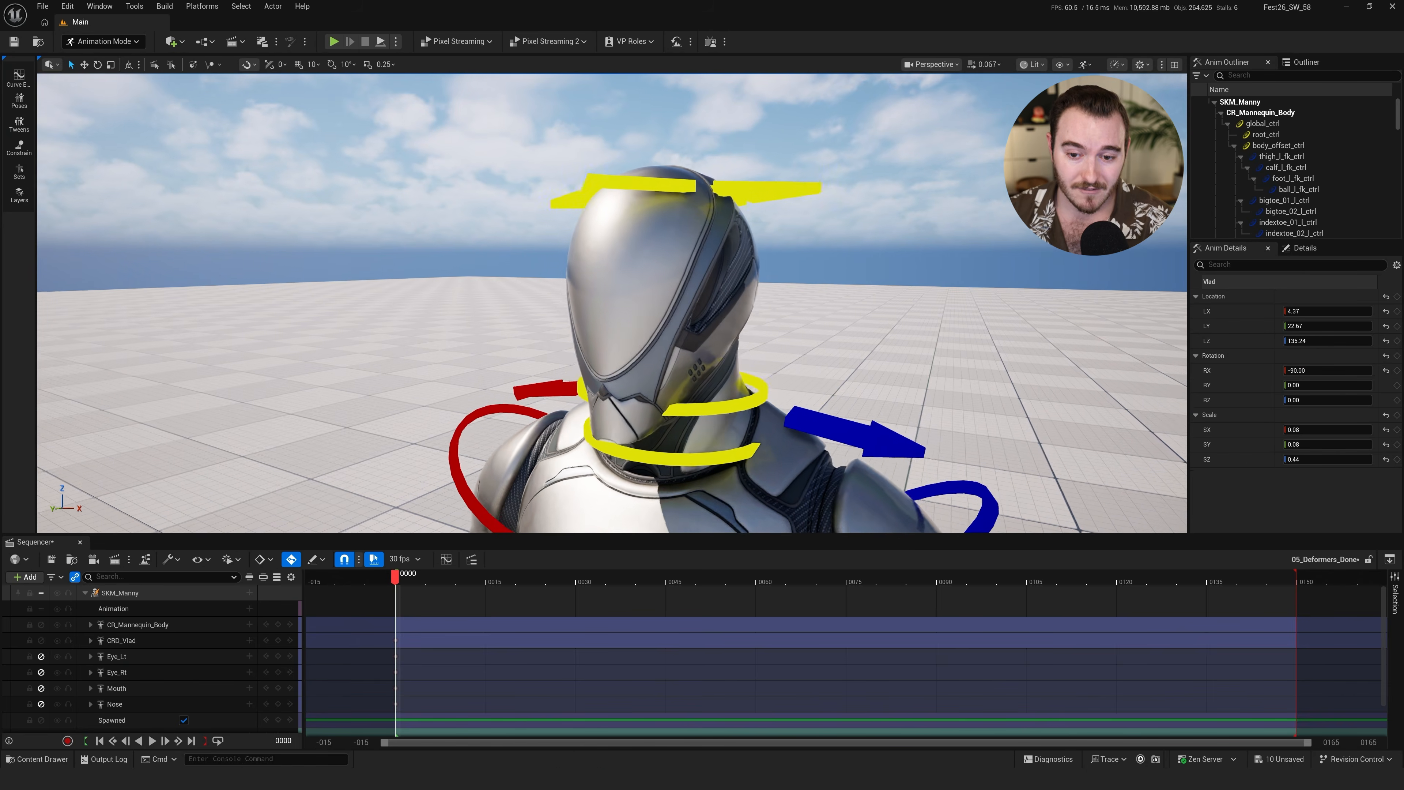
left_click(41, 704)
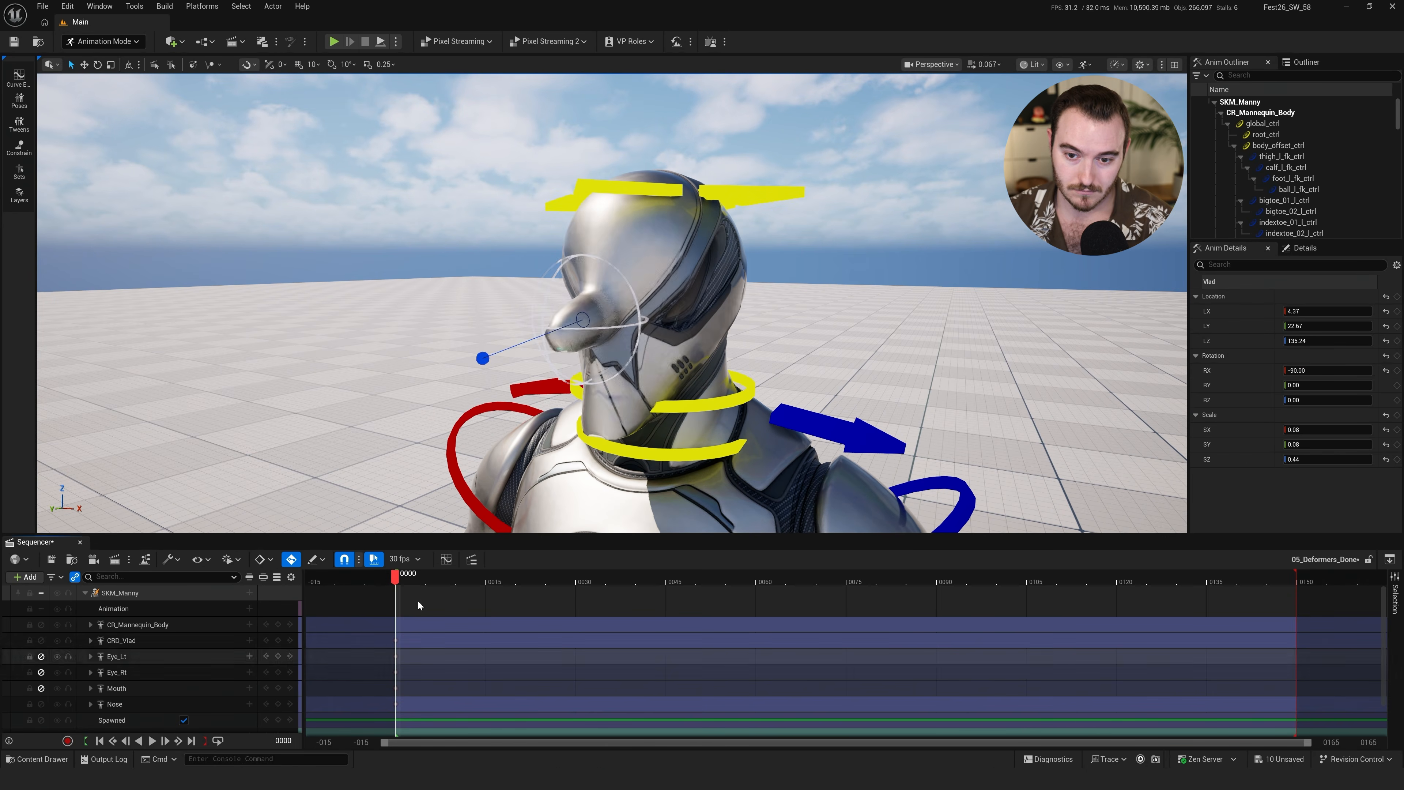
right_click_drag(612, 304, 774, 315)
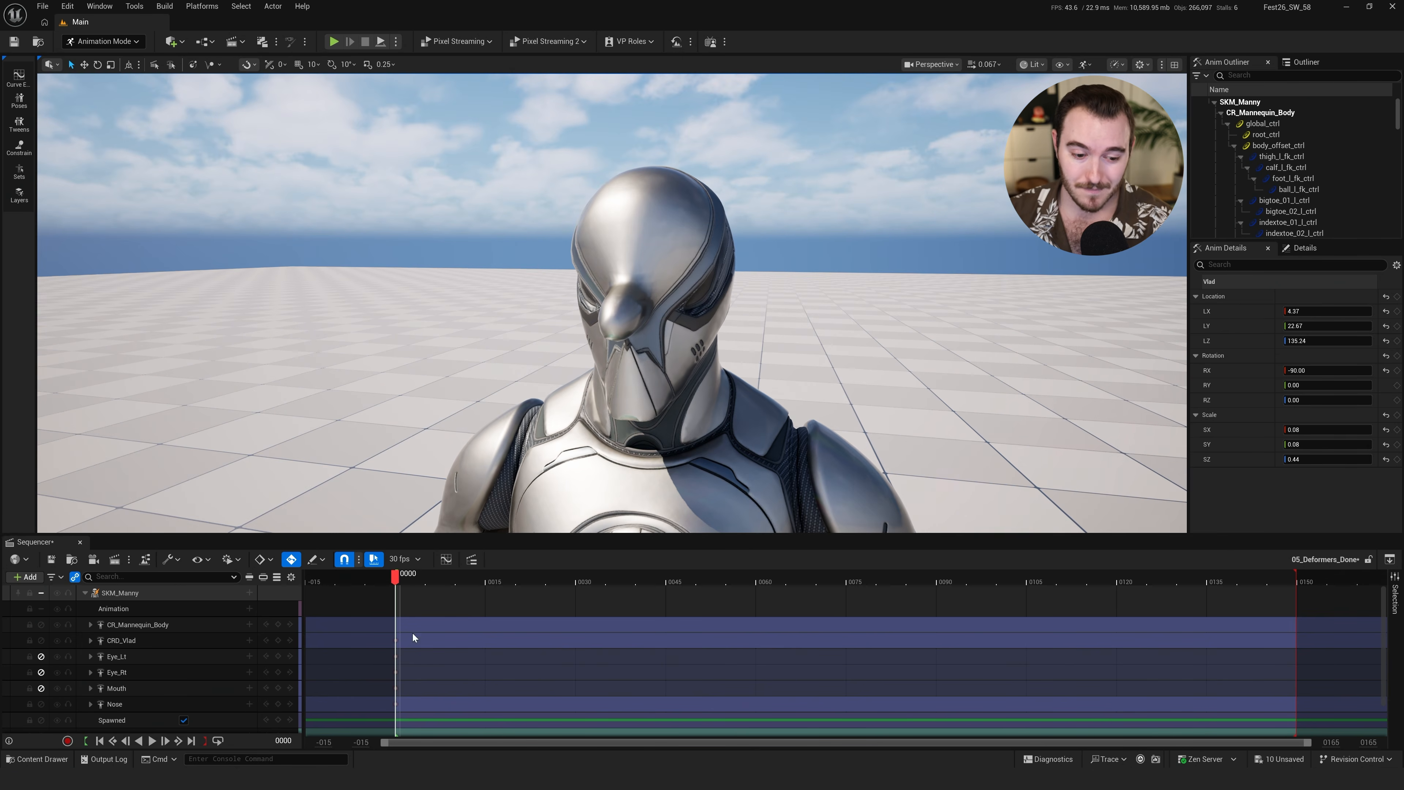
left_click(41, 656)
left_click(41, 672)
right_click_drag(665, 425, 691, 409)
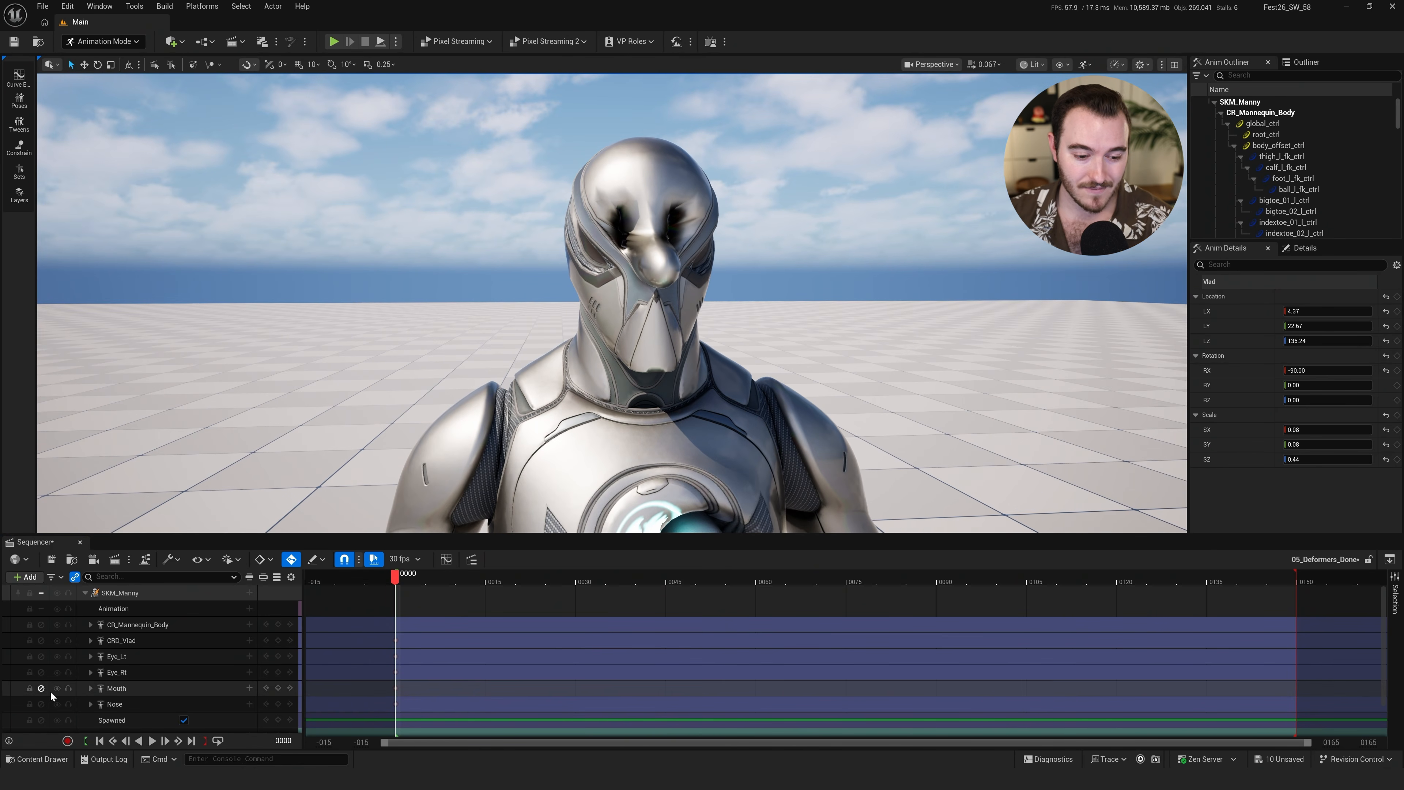
left_click(41, 688)
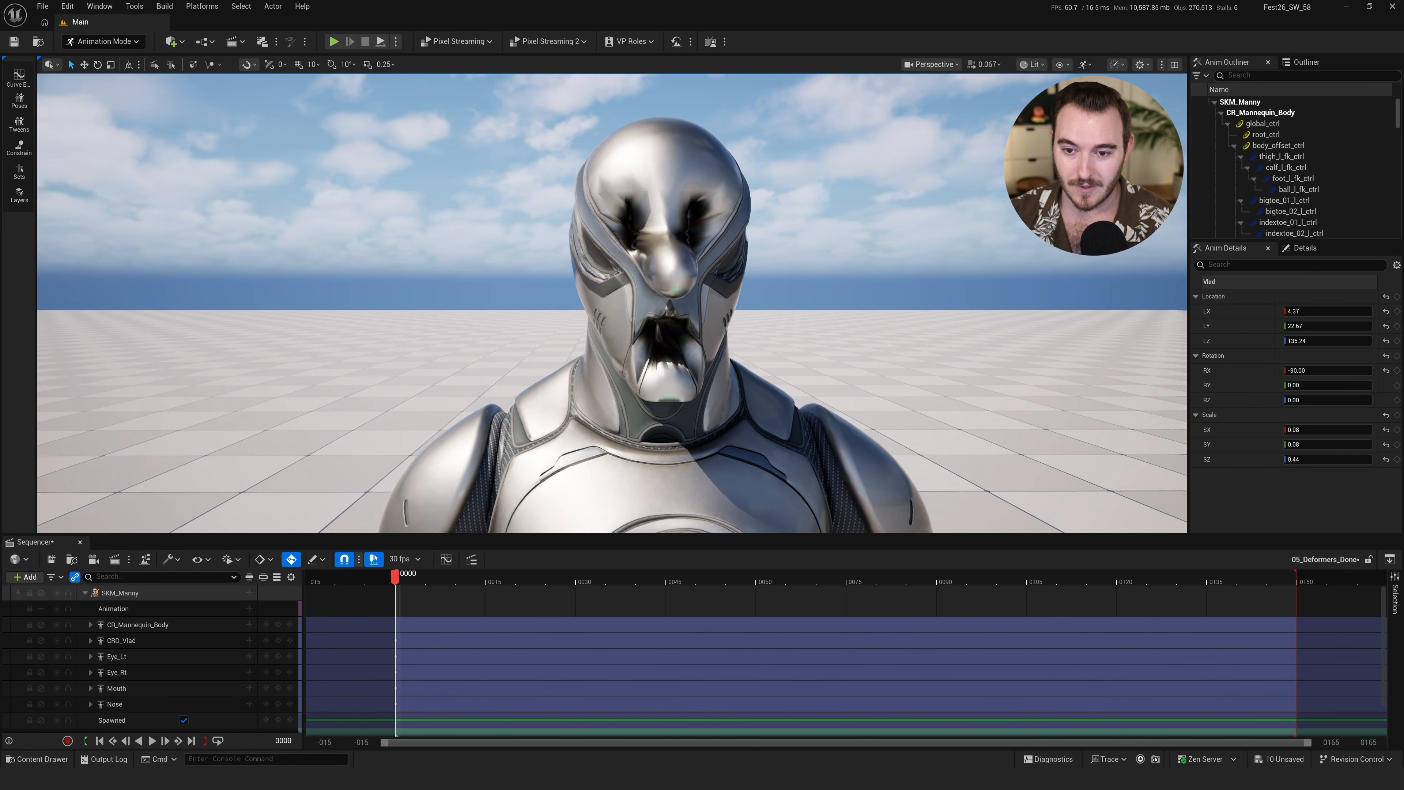
left_click_drag(612, 303, 710, 318, "alt")
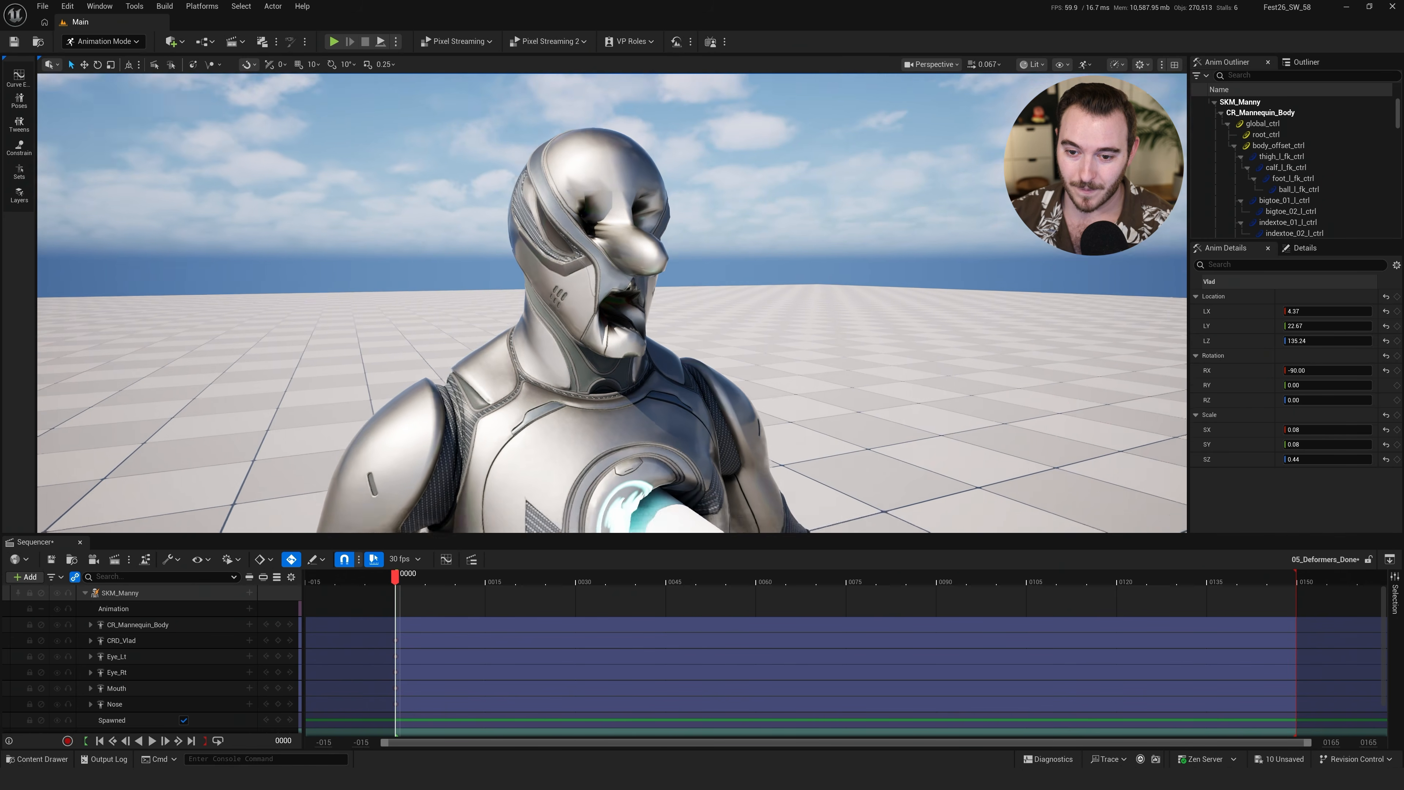
right_click_drag(710, 318, 630, 310, "alt")
middle_click_drag(630, 309, 628, 237, "alt")
left_click_drag(628, 309, 586, 280, "alt")
right_click_drag(686, 332, 781, 357)
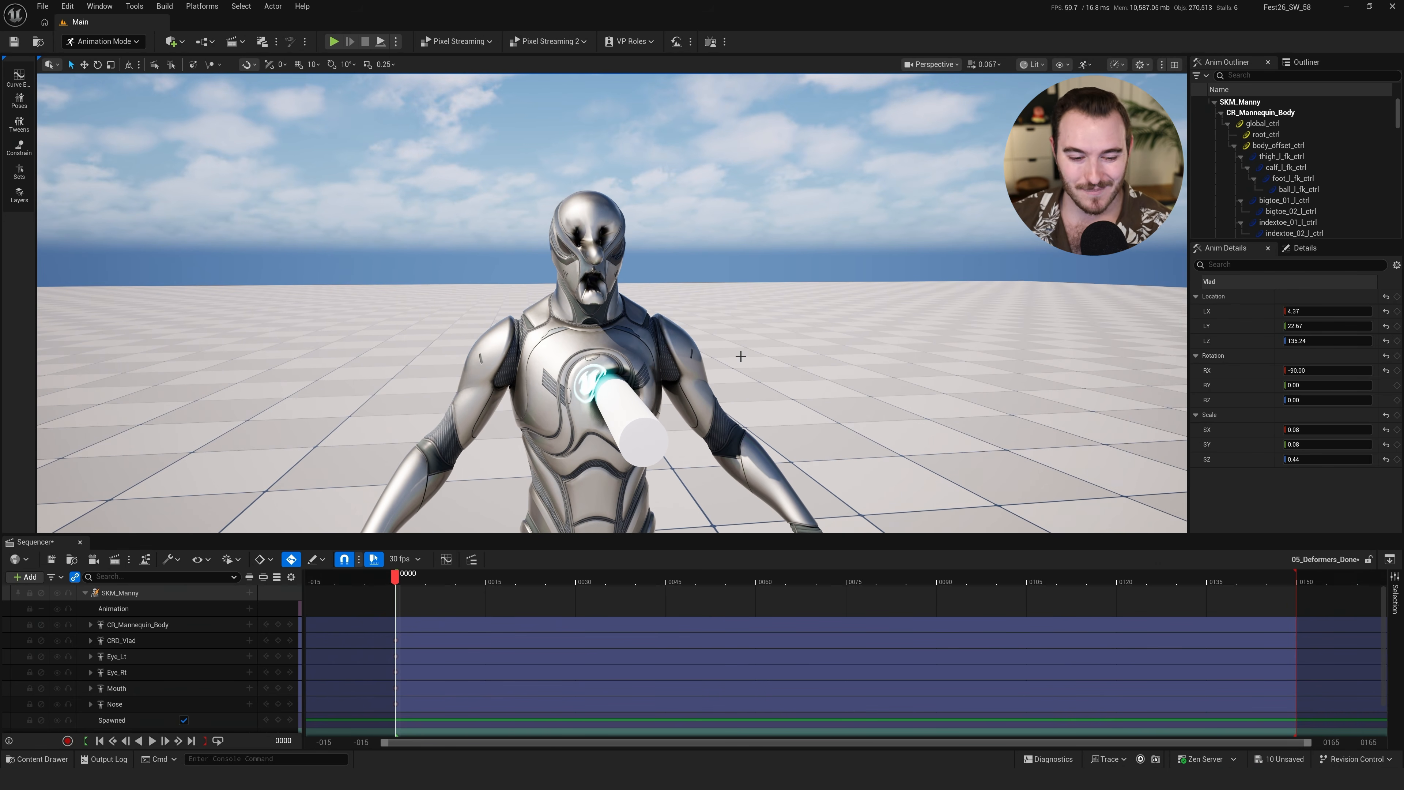
Open the 05_Deformers level sequence from the 01_Ready folder
key("ctrl+space")
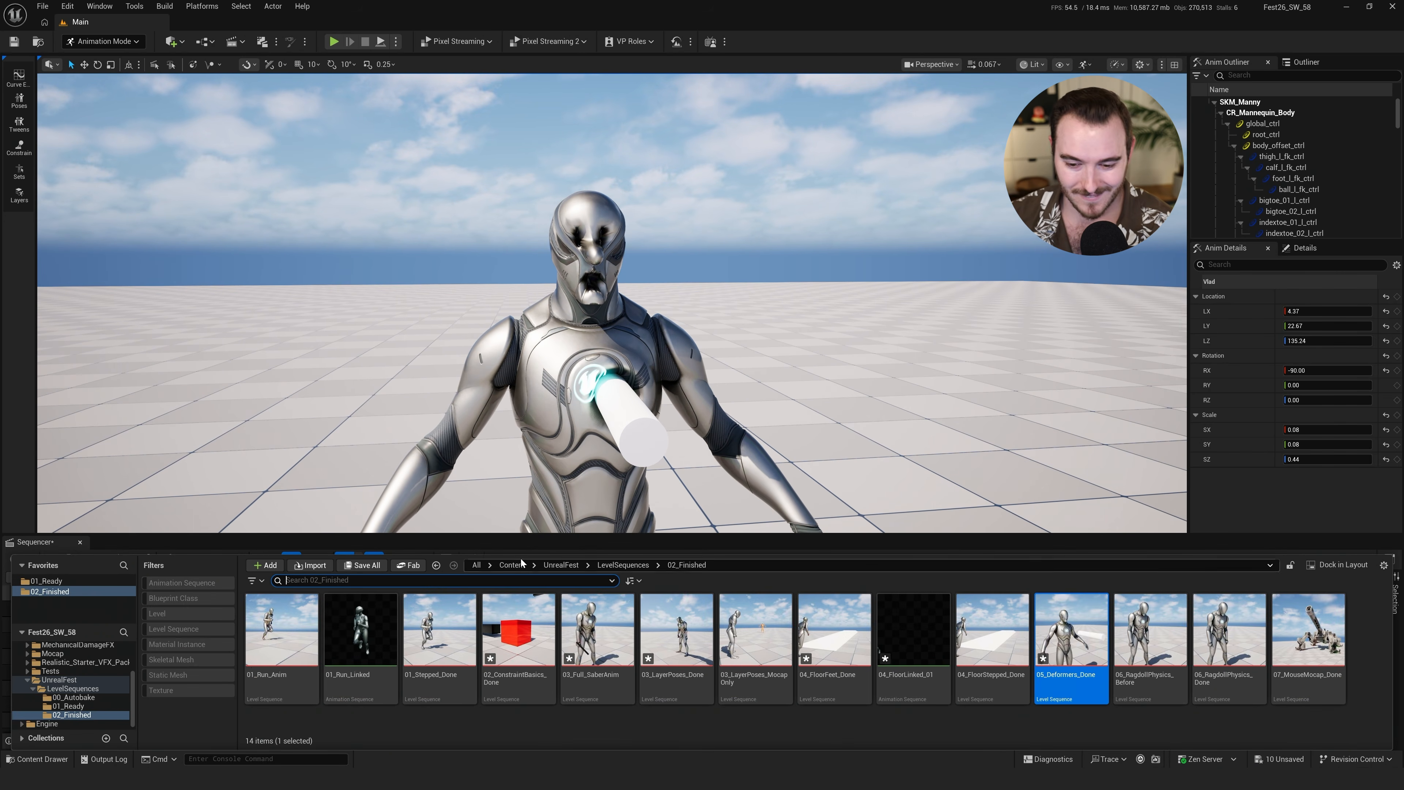
left_click(77, 581)
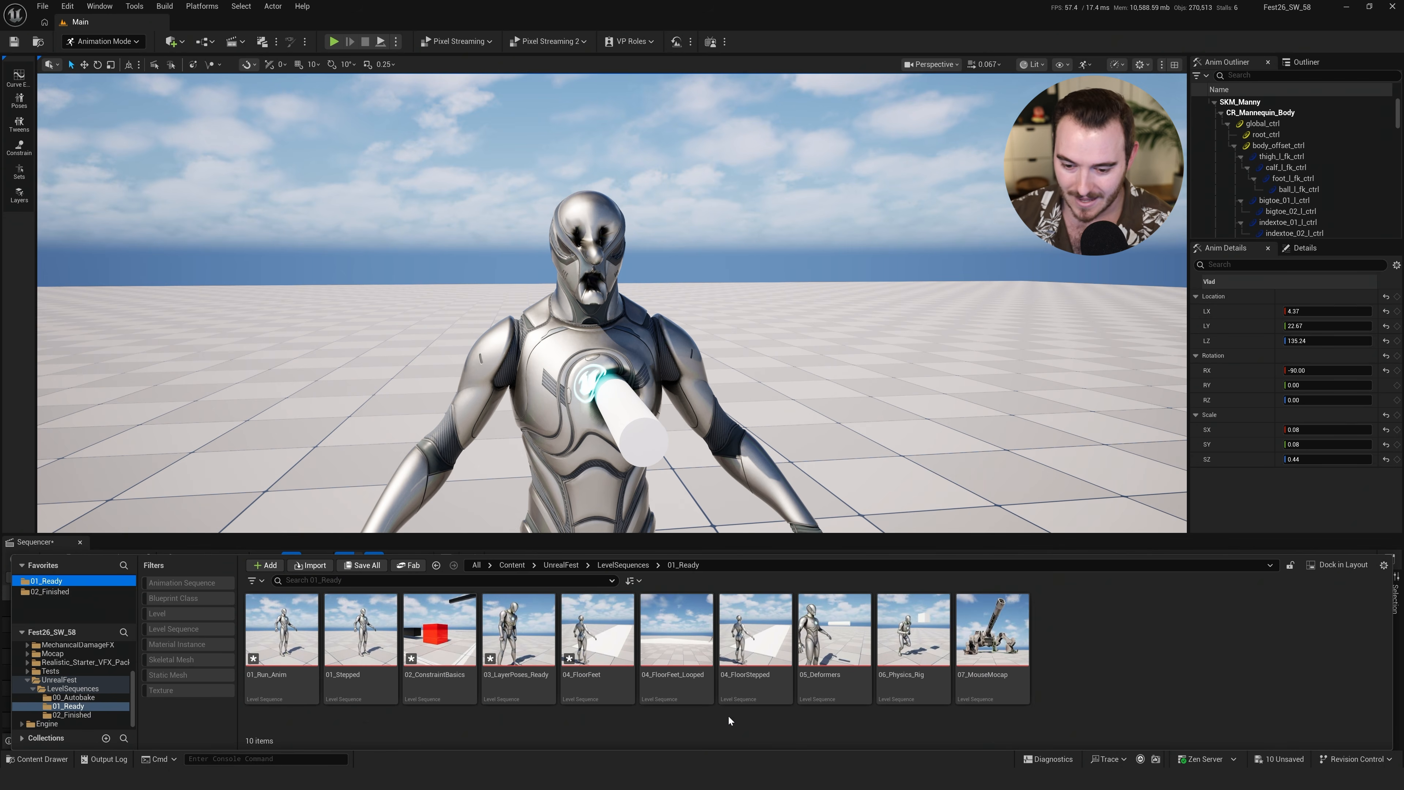
left_click(840, 629)
double_click(843, 634)
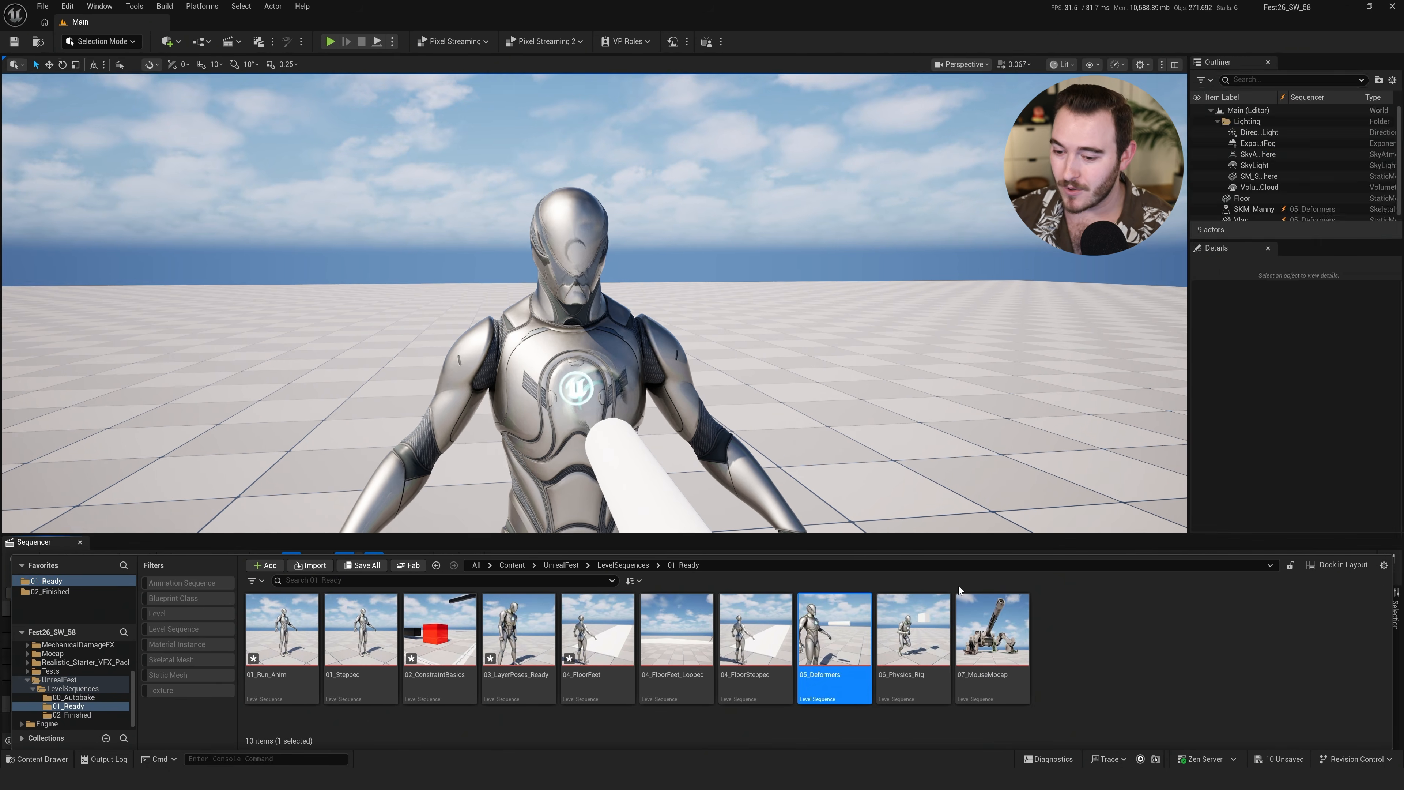
left_click(1262, 430)
Show the rig controls and move the SculptDeformer onto the top of Manny's head, at about LX 1.29, LY 1.96, LZ 139.93
mouse_move(829, 354)
left_mouse_down("alt")
mouse_move(718, 349)
mouse_move(586, 376)
mouse_move(762, 381)
mouse_move(806, 367)
mouse_move(851, 392)
mouse_move(1000, 369)
mouse_move(824, 382)
mouse_move(768, 366)
left_mouse_up("alt")
key("g")
left_click(774, 382)
left_click(735, 250)
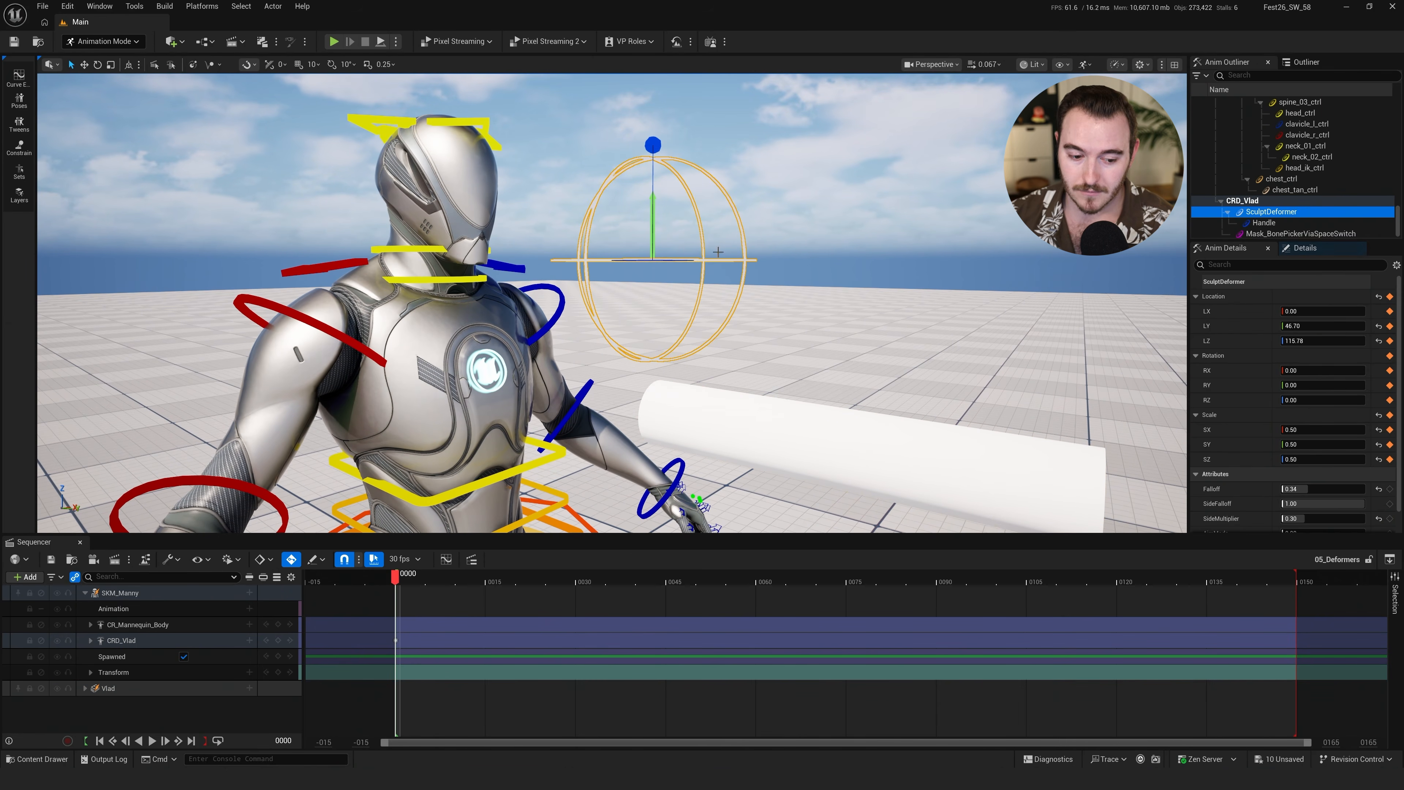
left_click_drag(662, 270, 739, 287, "alt")
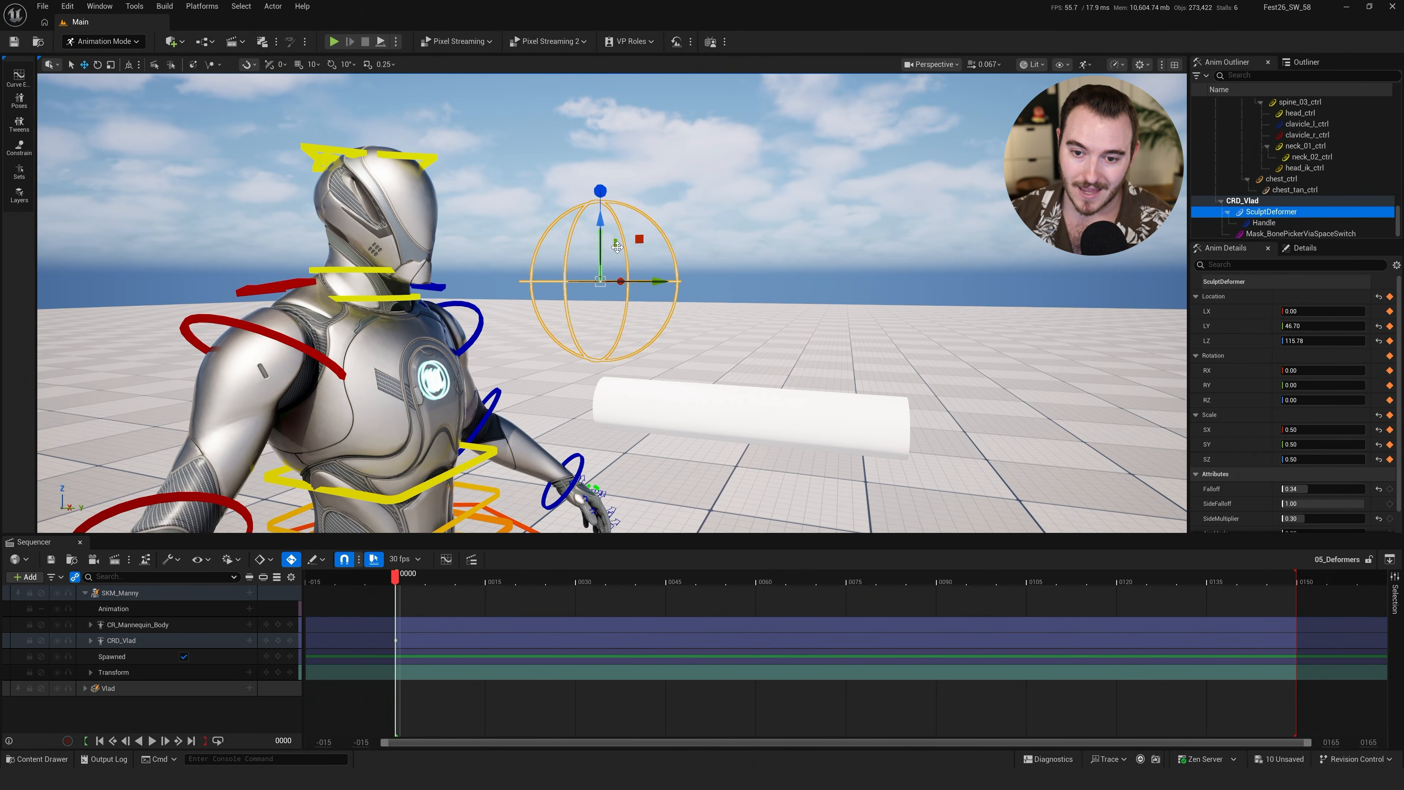
left_click_drag(608, 231, 260, 158)
left_click_drag(658, 188, 579, 201, "alt")
left_click_drag(614, 271, 711, 256)
key("d")
right_click_drag(754, 314, 614, 301)
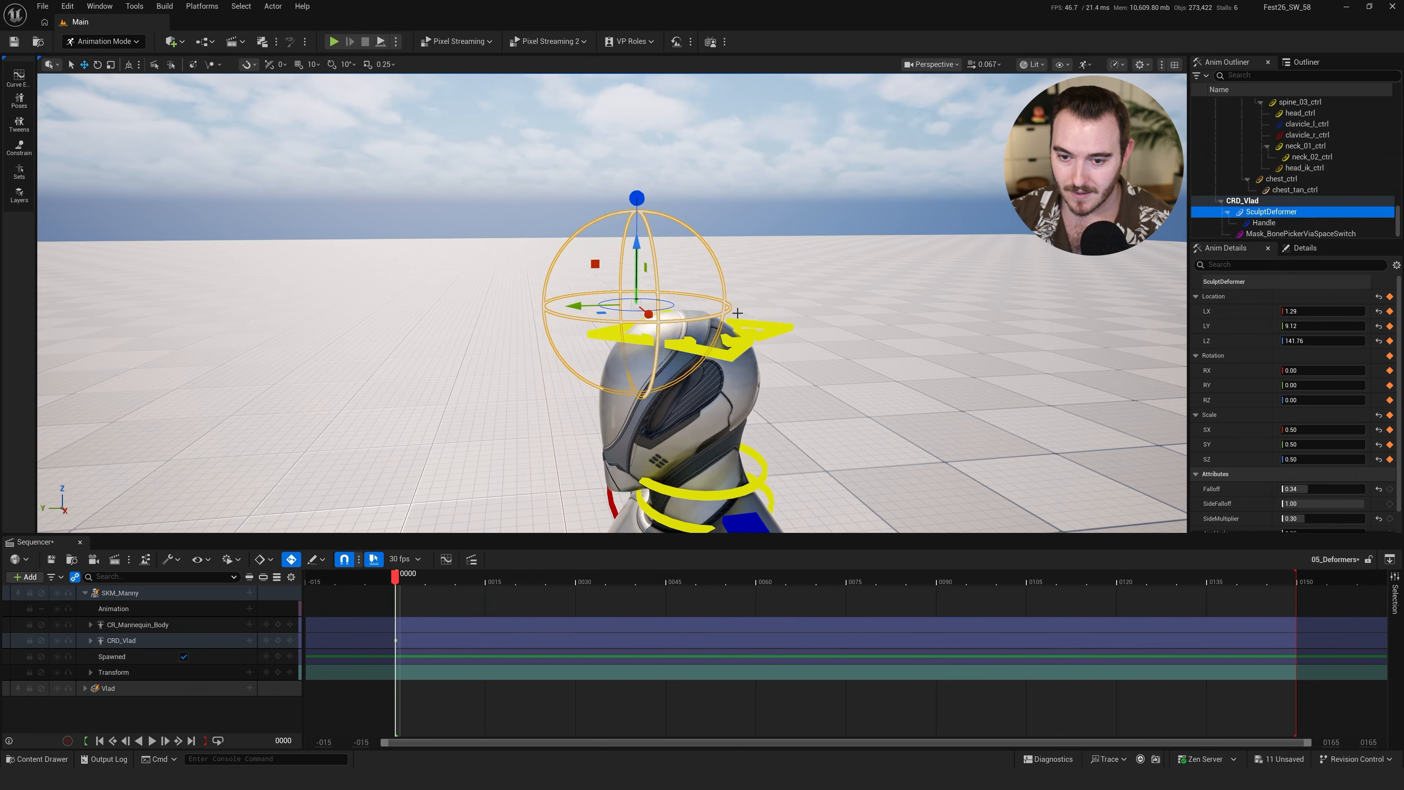
left_click_drag(621, 231, 645, 279)
Pull the SculptDeformer's Handle above the head to about LX 7.17, LY 0.31, LZ 19.94
key("a")
right_click_drag(646, 280, 800, 261)
key("q")
key("e")
left_click(1291, 225)
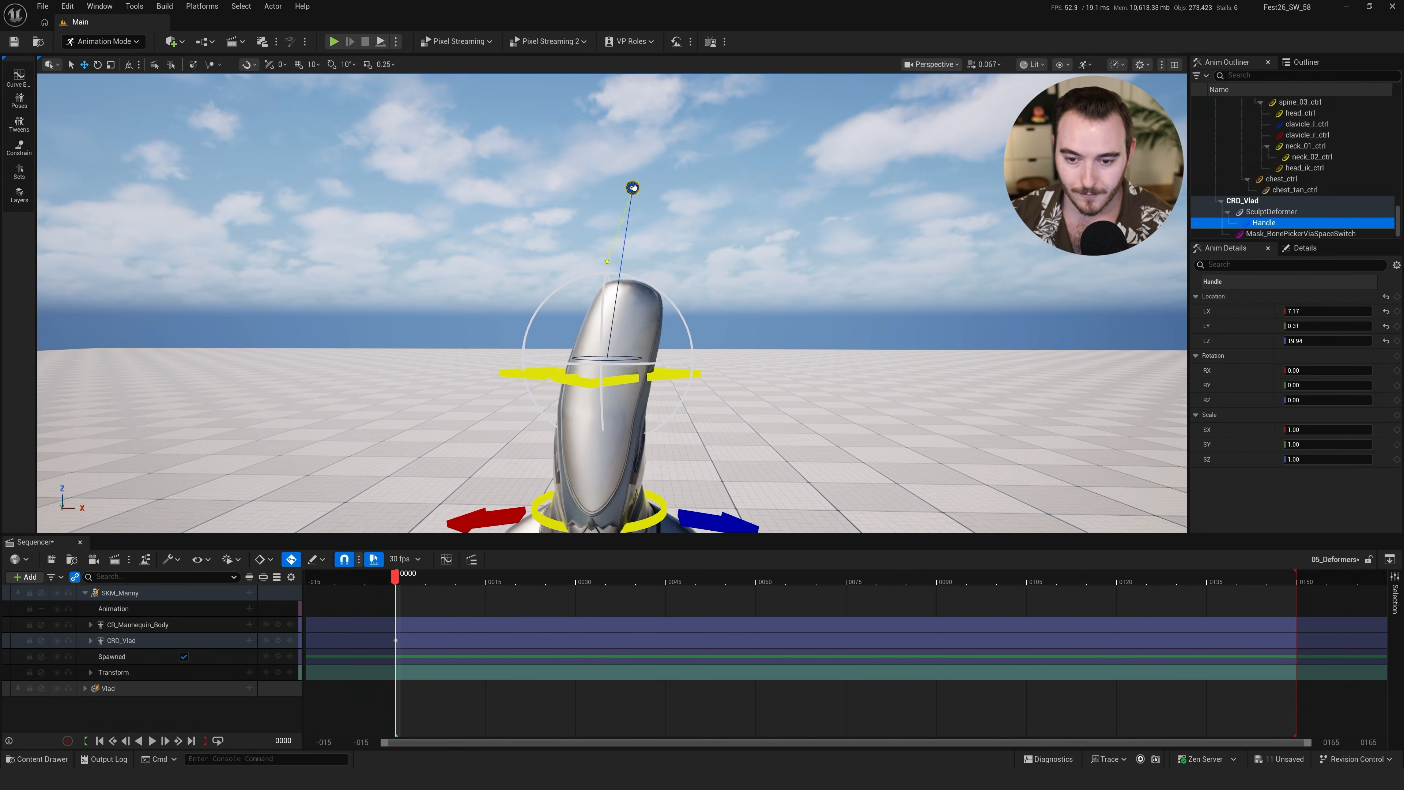
key("d")
mouse_move(743, 307)
right_mouse_down()
mouse_move(661, 273)
mouse_move(614, 282)
right_mouse_up()
Rotate the SculptDeformer slightly above the head, to about RX -1.19, RY -0.52, RZ 0.02
left_click(660, 276)
key("d")
key("e")
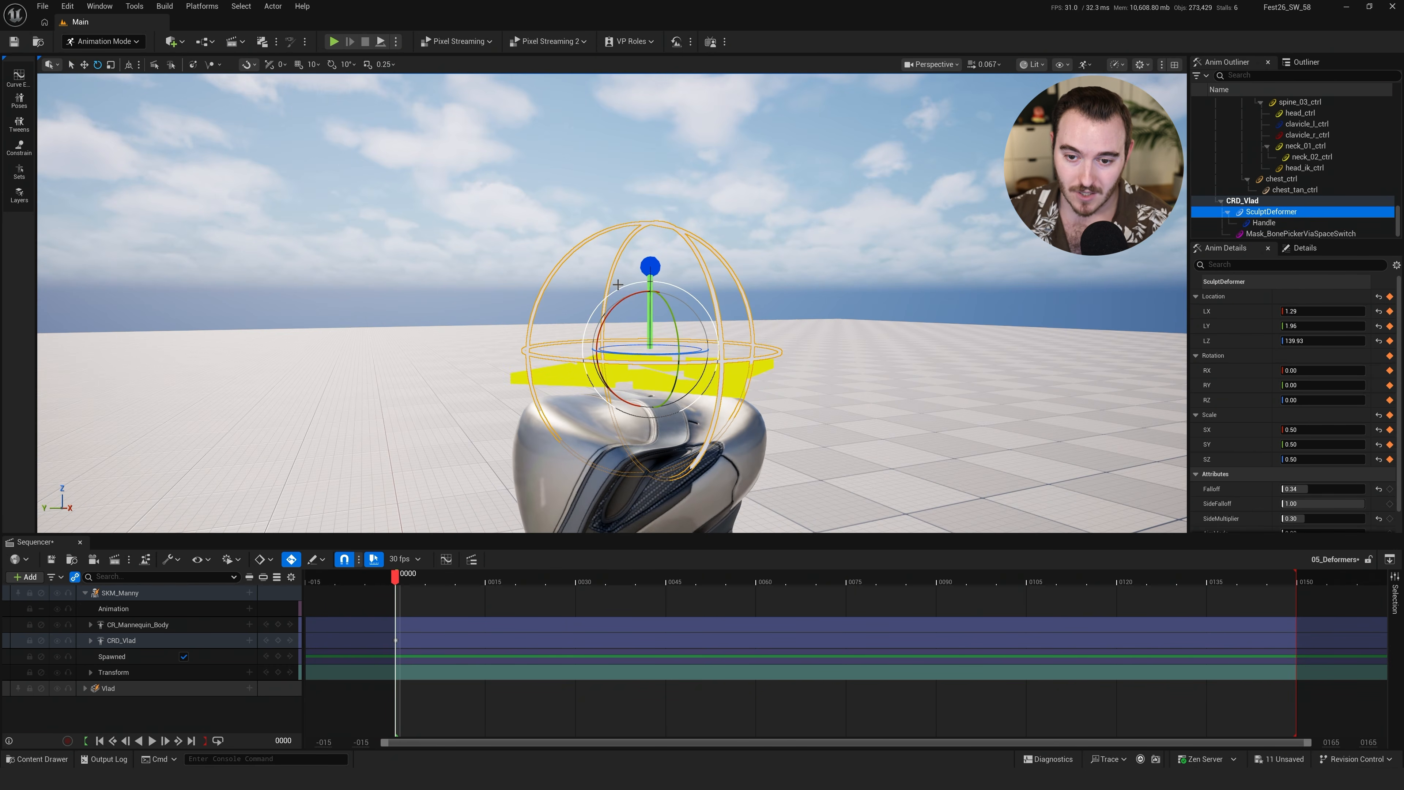
mouse_move(627, 289)
left_mouse_down()
mouse_move(613, 299)
mouse_move(666, 302)
mouse_move(599, 313)
mouse_move(663, 298)
mouse_move(639, 301)
mouse_move(669, 319)
left_mouse_up()
key("s")
right_click_drag(670, 318, 686, 274)
key("q")
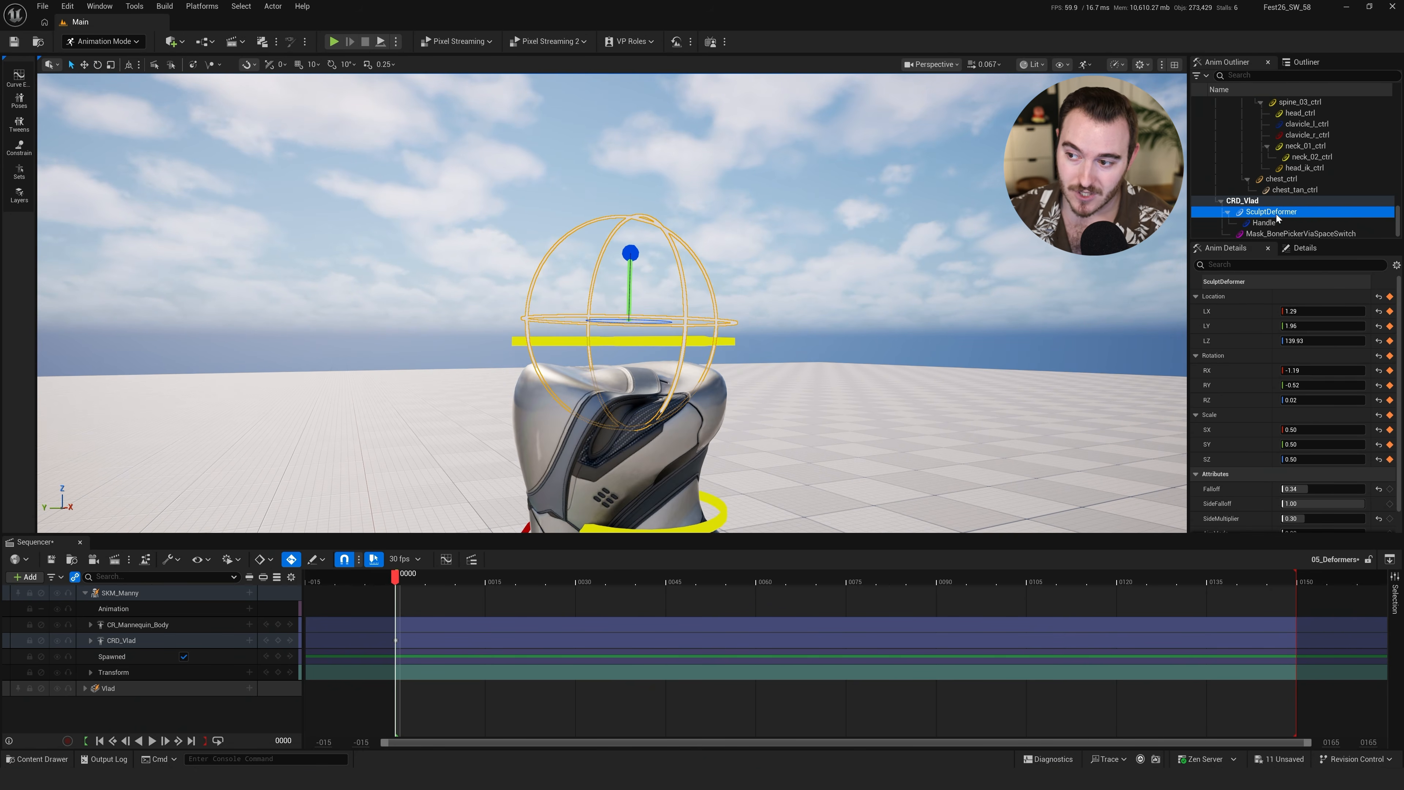
Enlarge the Anim Details area and set the SculptDeformer's SideFalloff to 0.62, SideMultiplier to 0.35 and Weight to 0.00
left_click_drag(1266, 242, 1274, 200)
mouse_move(1327, 447)
left_mouse_down()
mouse_move(1297, 461)
mouse_move(1315, 461)
mouse_move(1324, 506)
mouse_move(1288, 506)
left_mouse_up()
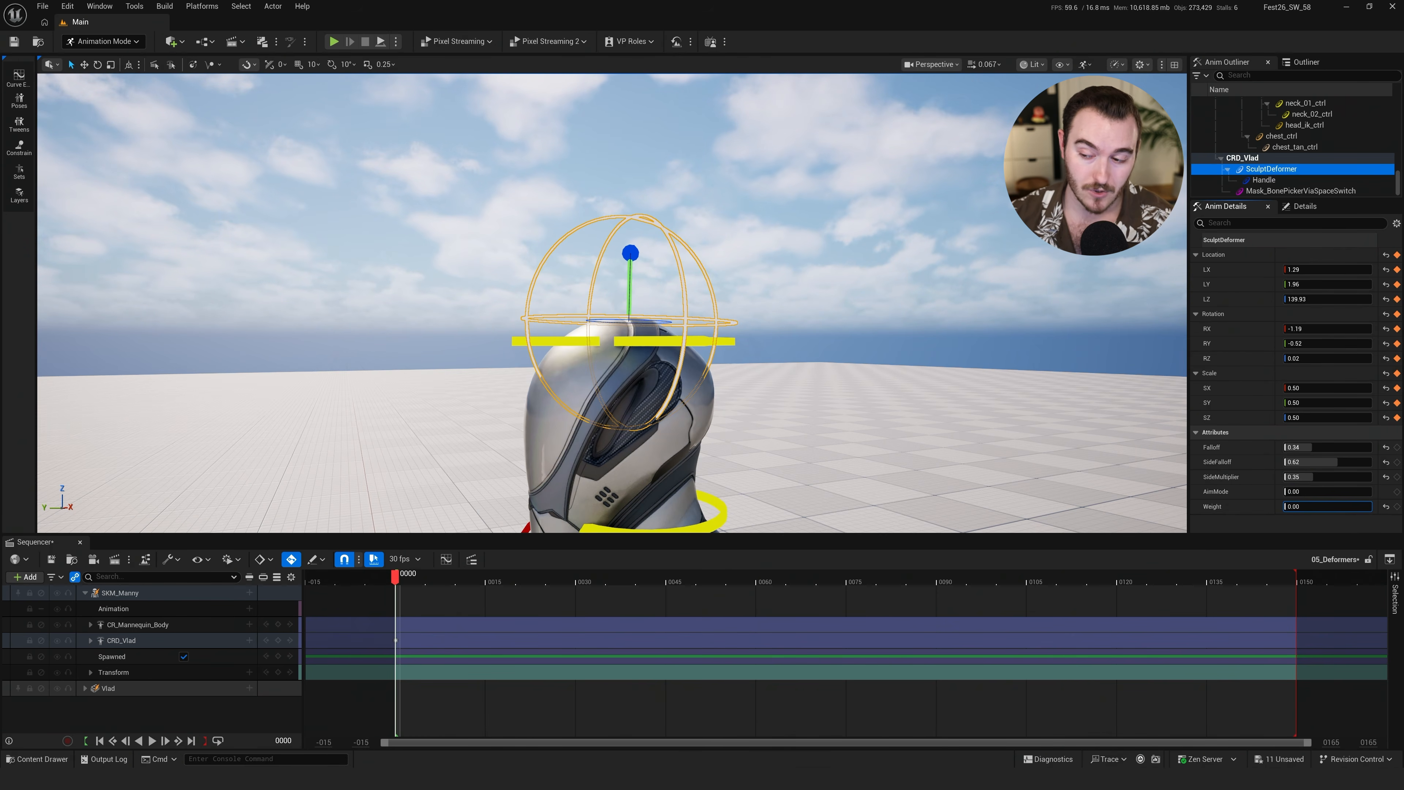
Pull the Handle to about LX 7.04, LY -10.69, LZ 24.63 and set the SculptDeformer's Weight to 1.00
left_click(630, 253)
mouse_move(630, 253)
left_mouse_down()
mouse_move(618, 235)
mouse_move(629, 272)
mouse_move(686, 100)
left_mouse_up()
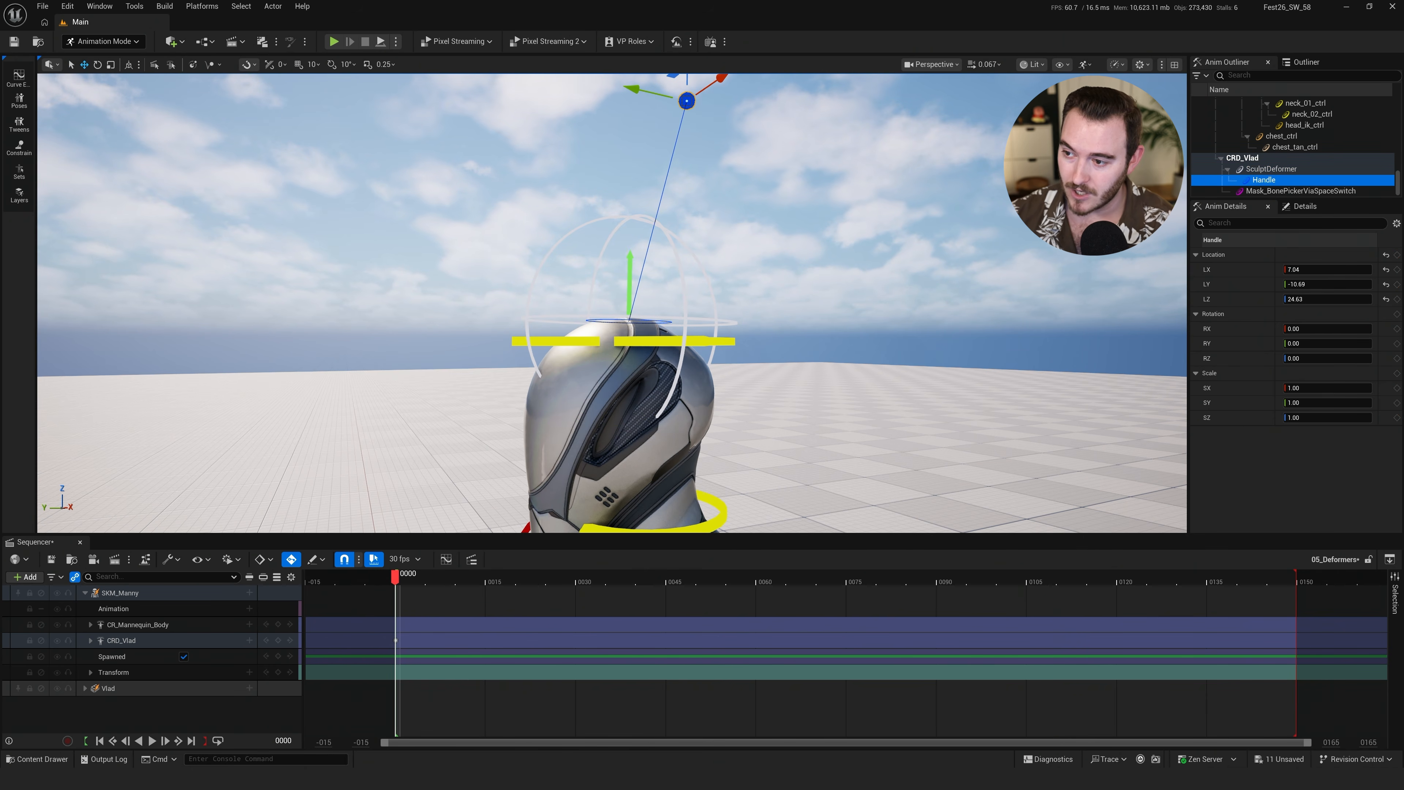
left_click(1271, 168)
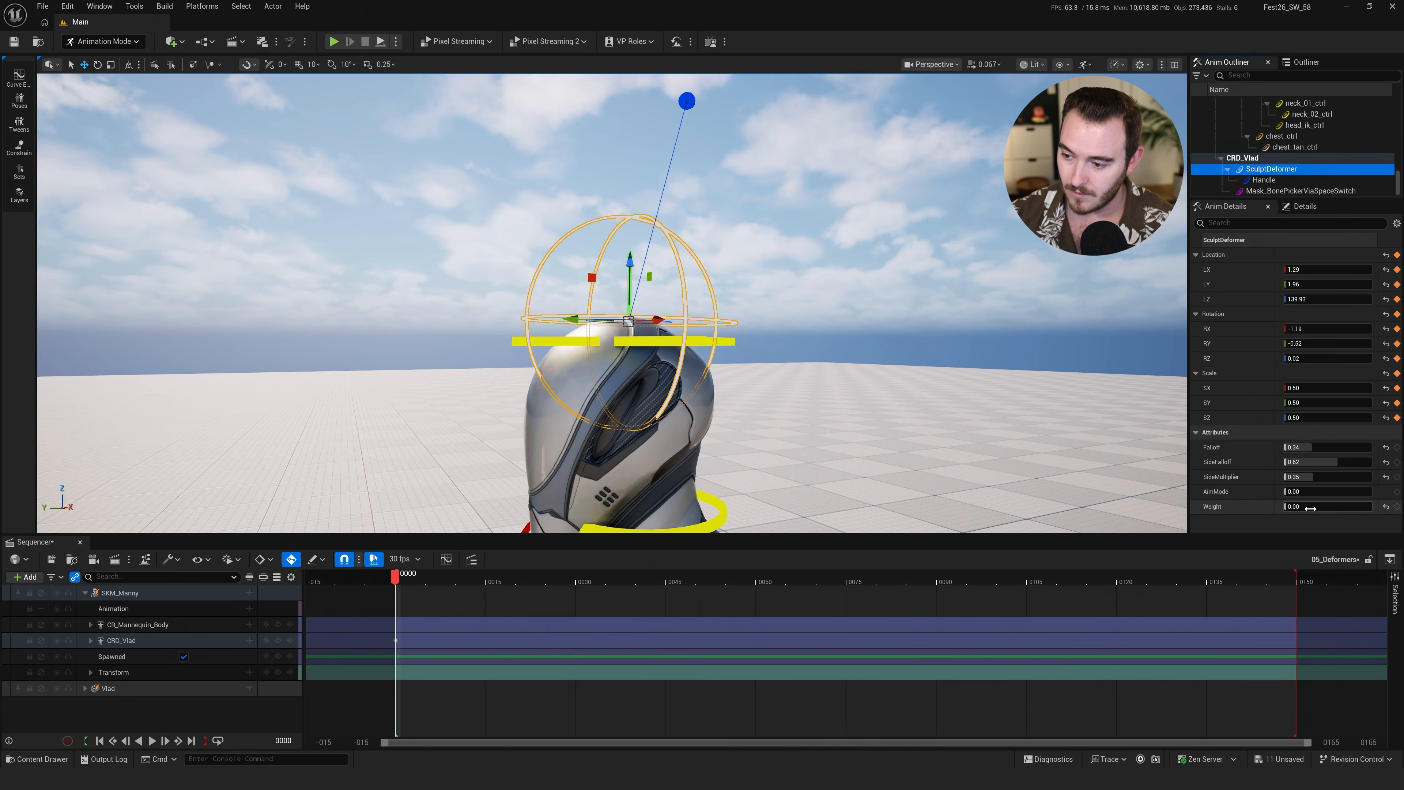
left_click_drag(1287, 506, 1372, 507)
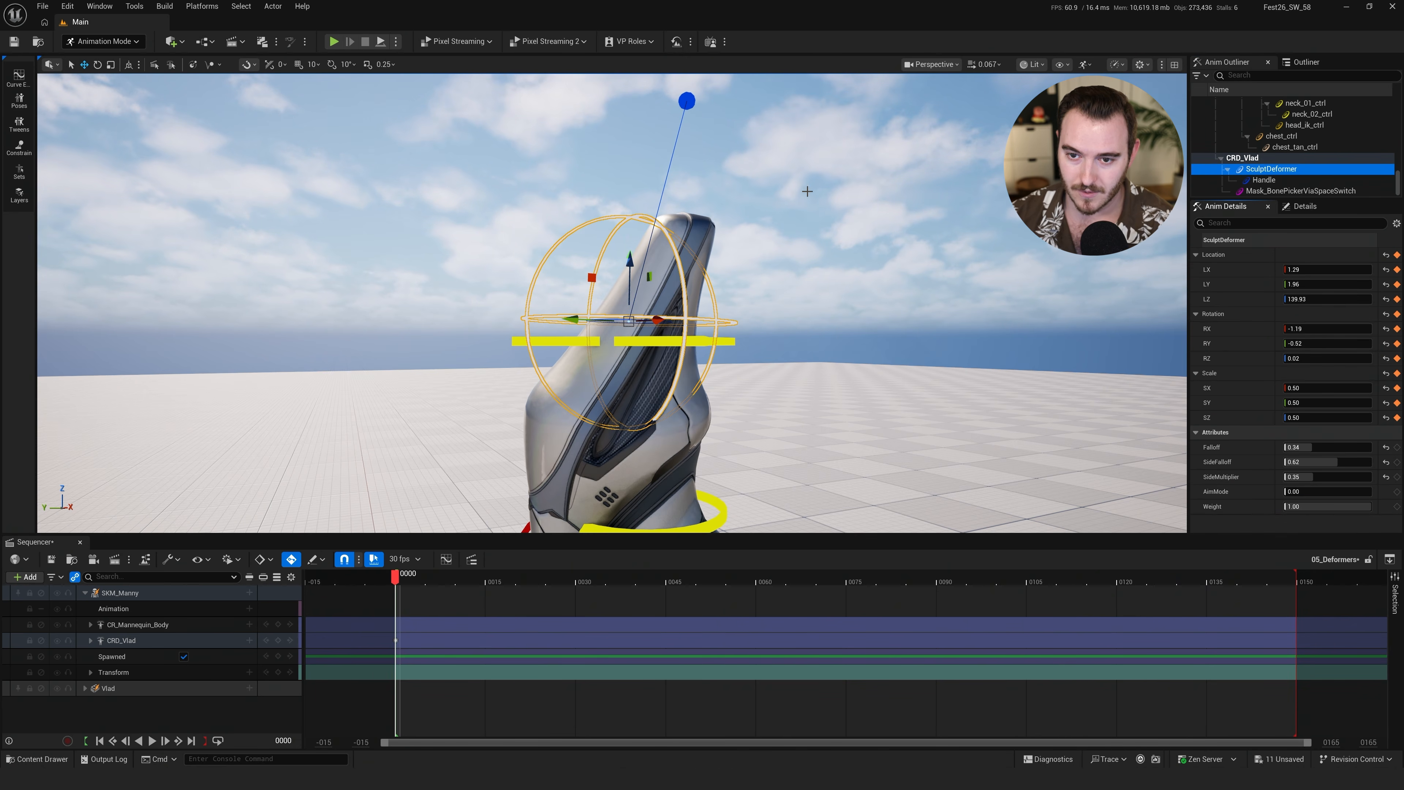
Lower the Handle towards the head and scale the SculptDeformer to about SX 0.97, SY 0.97, SZ 1.66
left_click(687, 100)
left_click_drag(687, 100, 641, 241)
key("s")
right_click_drag(644, 291, 671, 294)
key("q")
left_click(640, 287)
key("r")
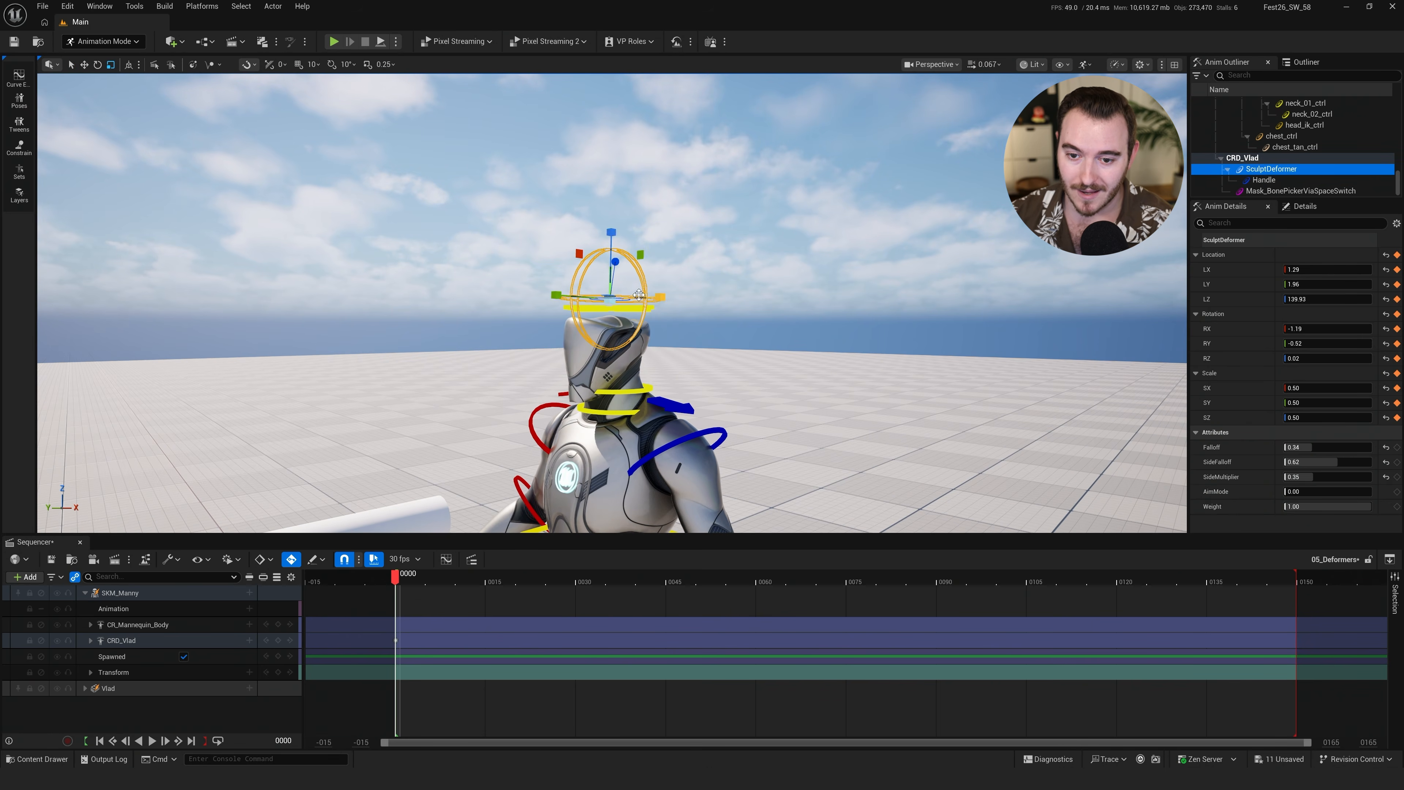
mouse_move(612, 303)
left_mouse_down()
mouse_move(636, 276)
mouse_move(619, 290)
mouse_move(616, 224)
mouse_move(632, 234)
mouse_move(644, 200)
mouse_move(696, 226)
mouse_move(658, 216)
left_mouse_up()
key("q")
right_click_drag(658, 216, 672, 222)
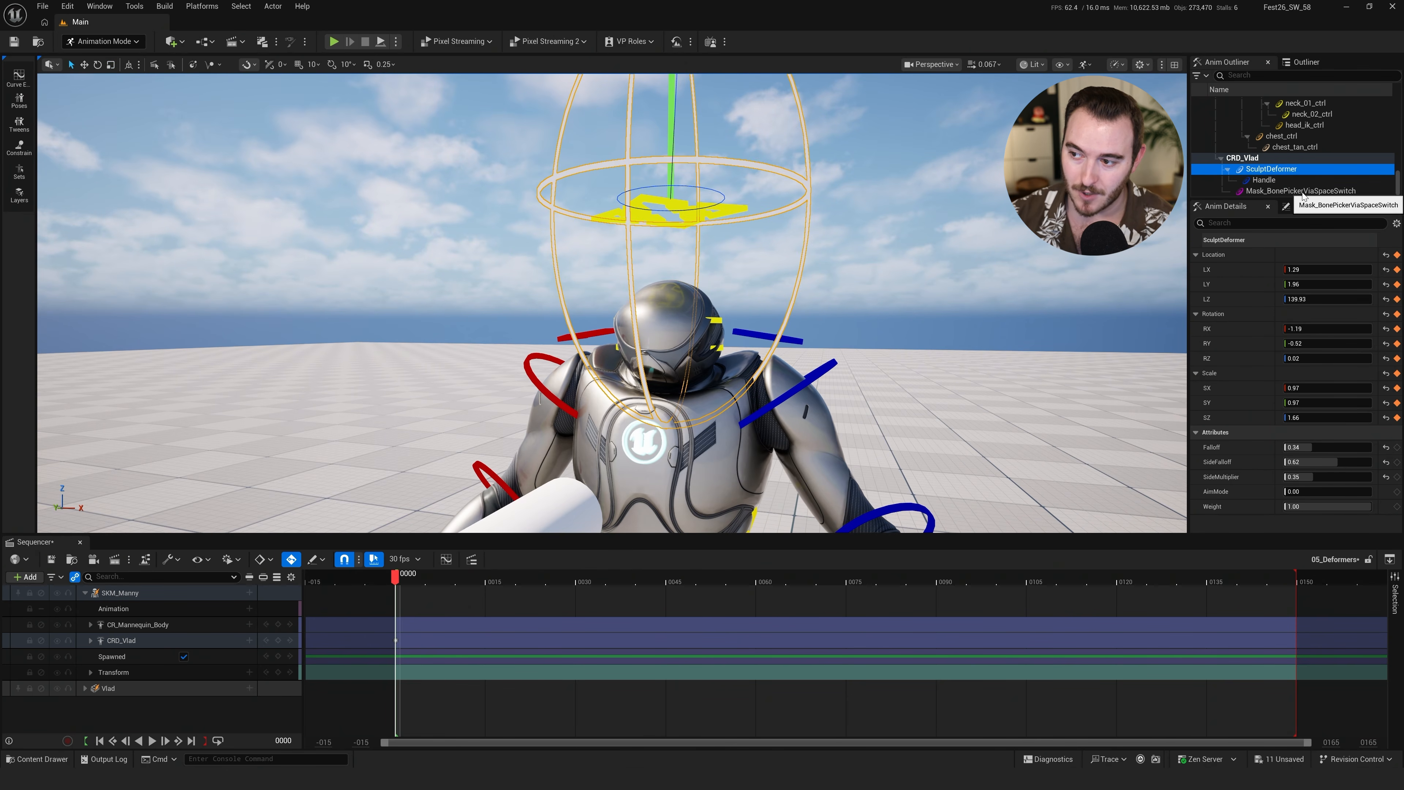
Move the enlarged SculptDeformer slightly down over the head, to about LX 1.26, LY 0.51, LZ 137.02
right_click_drag(829, 277, 774, 271)
right_click_drag(677, 182, 588, 180)
key("w")
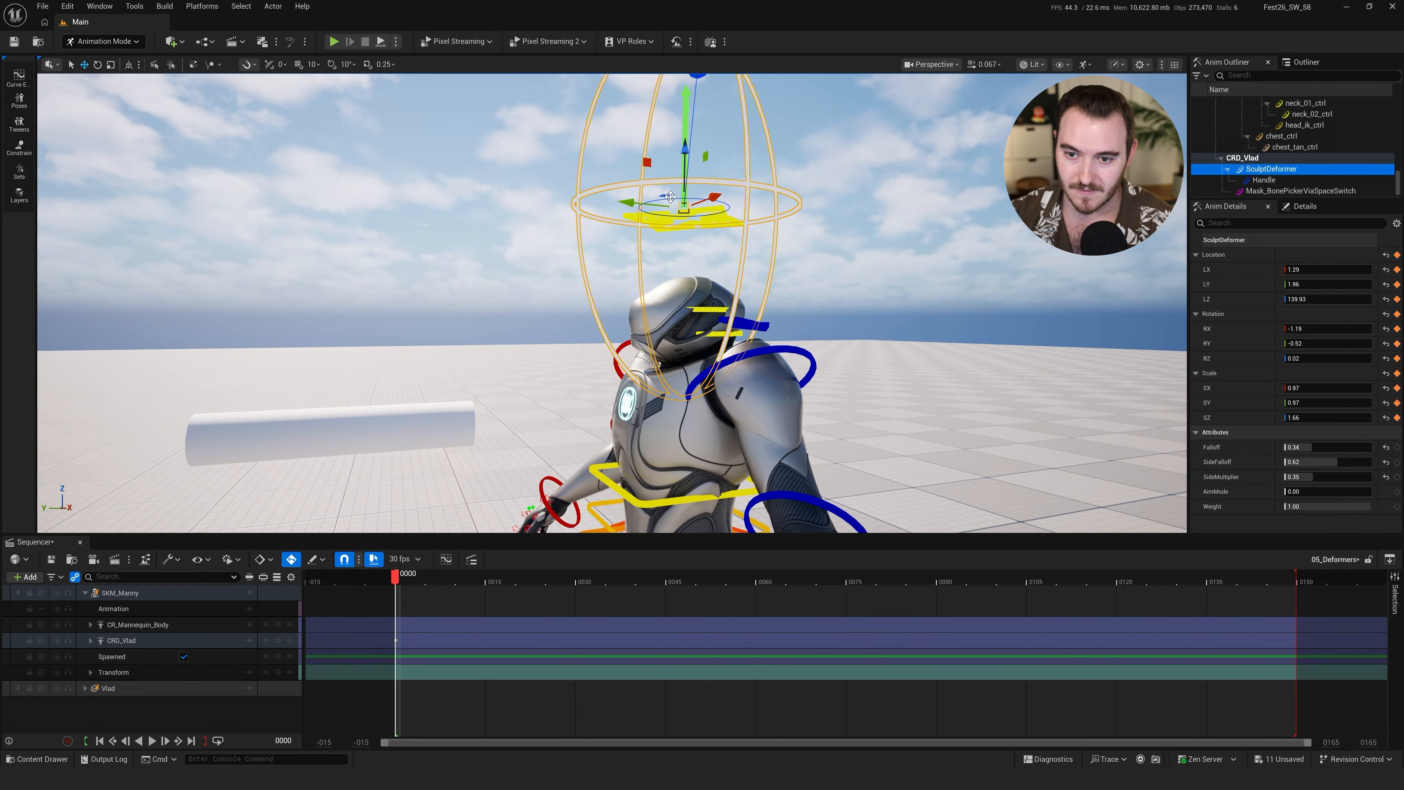
left_click_drag(647, 162, 654, 177)
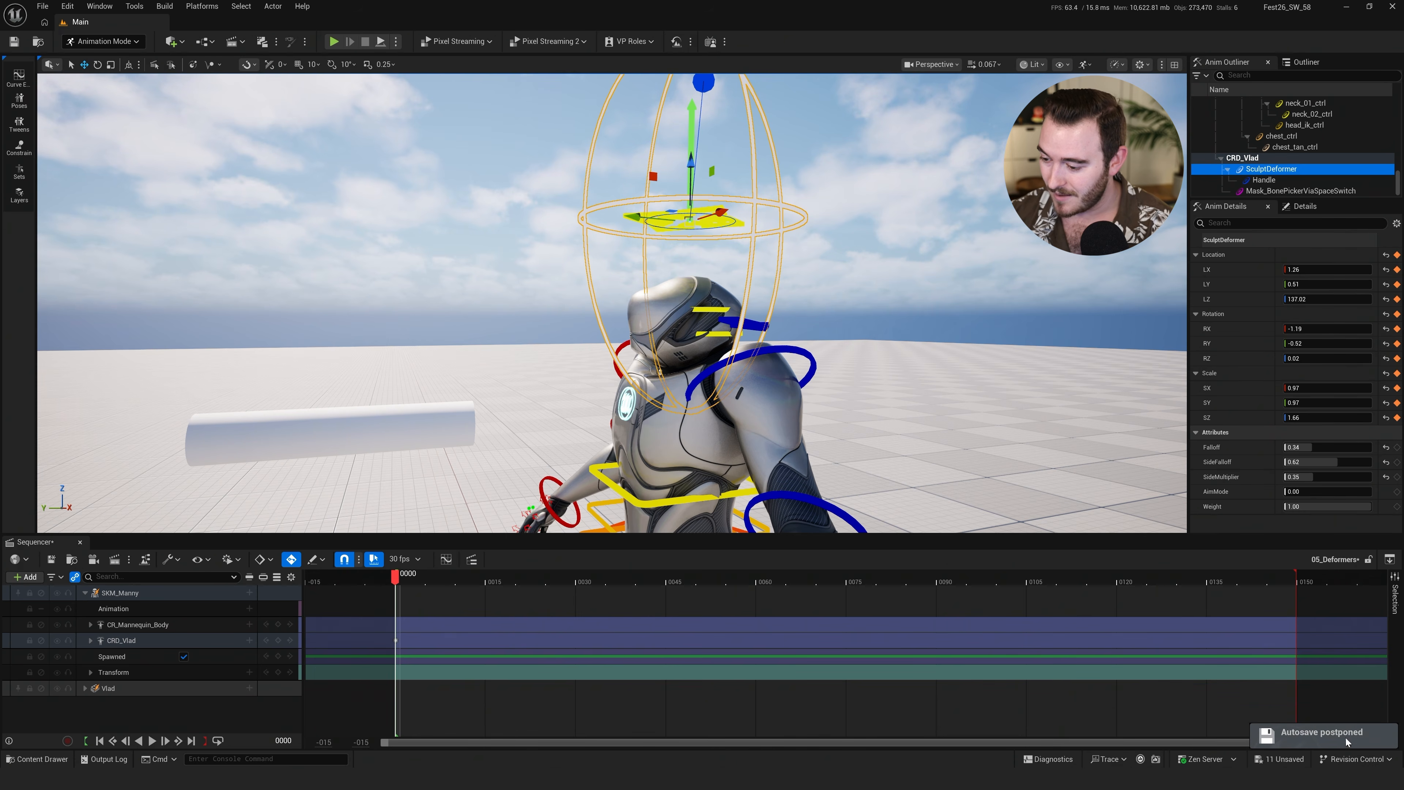
mouse_move(907, 398)
right_mouse_down()
mouse_move(835, 423)
mouse_move(901, 417)
right_mouse_up()
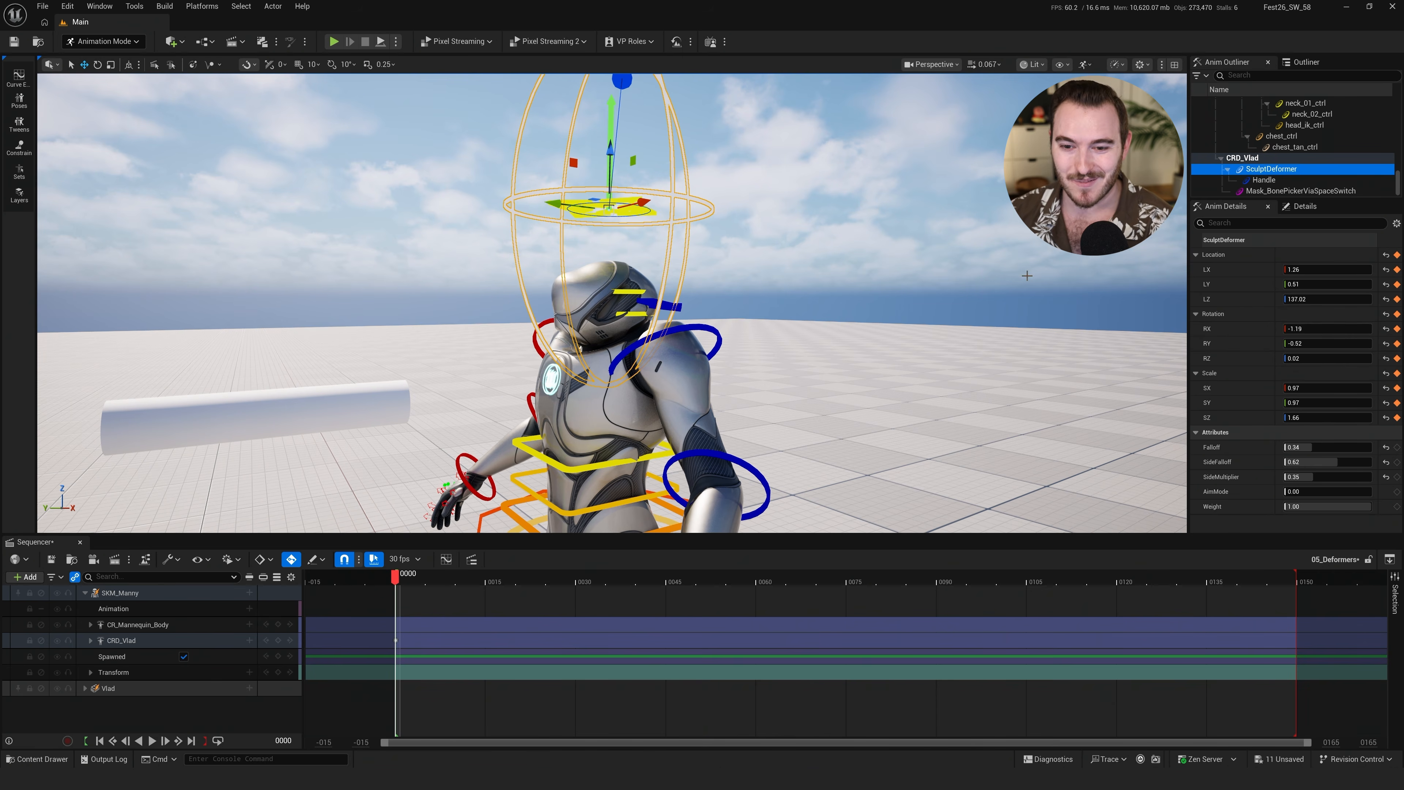
Check the Mask_BonePickerViaSpaceSwitch attributes and move the deformer's Handle to about LX 5.97, LY -7.38, LZ -4.99
left_click(1299, 191)
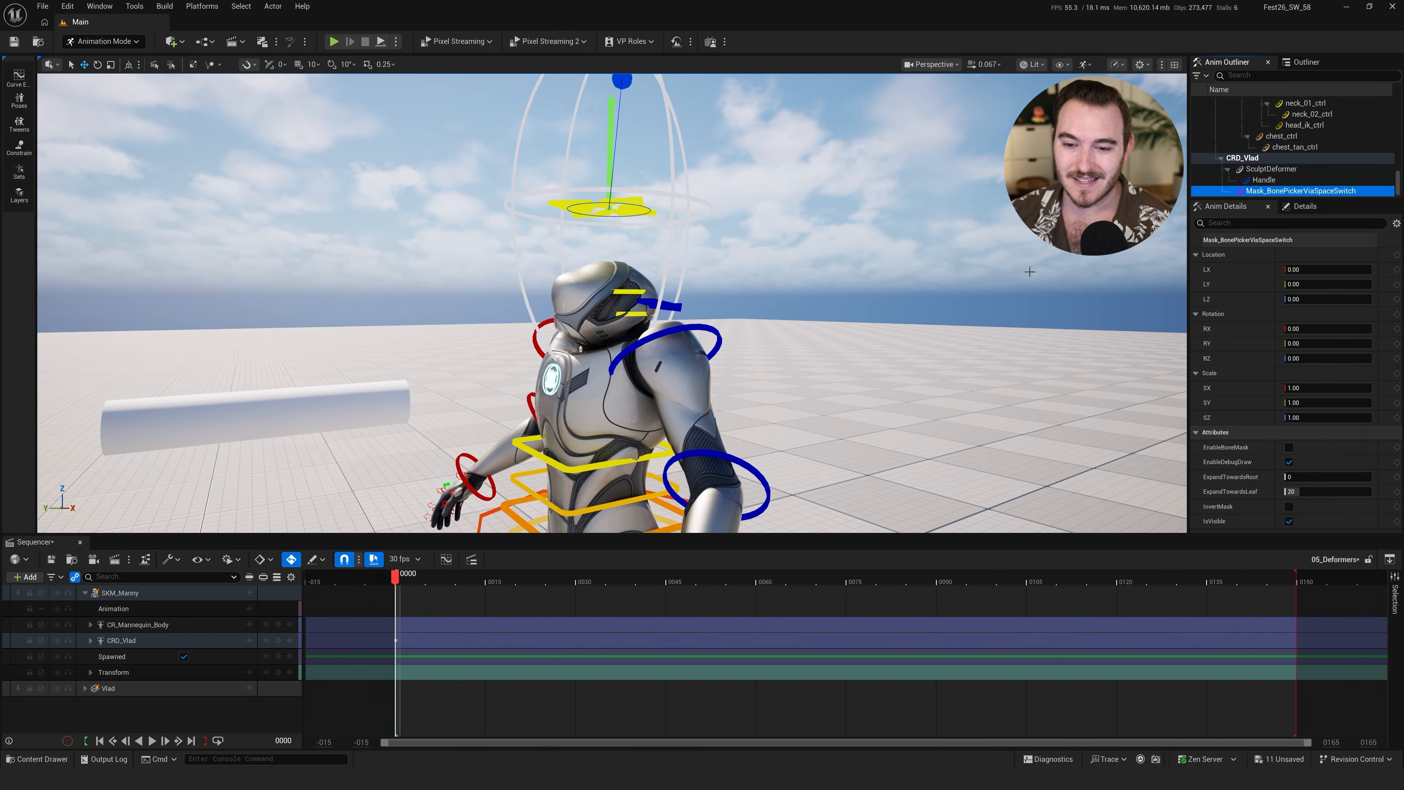
left_click_drag(1141, 242, 1175, 242, "alt")
middle_click_drag(1142, 242, 1186, 244, "alt")
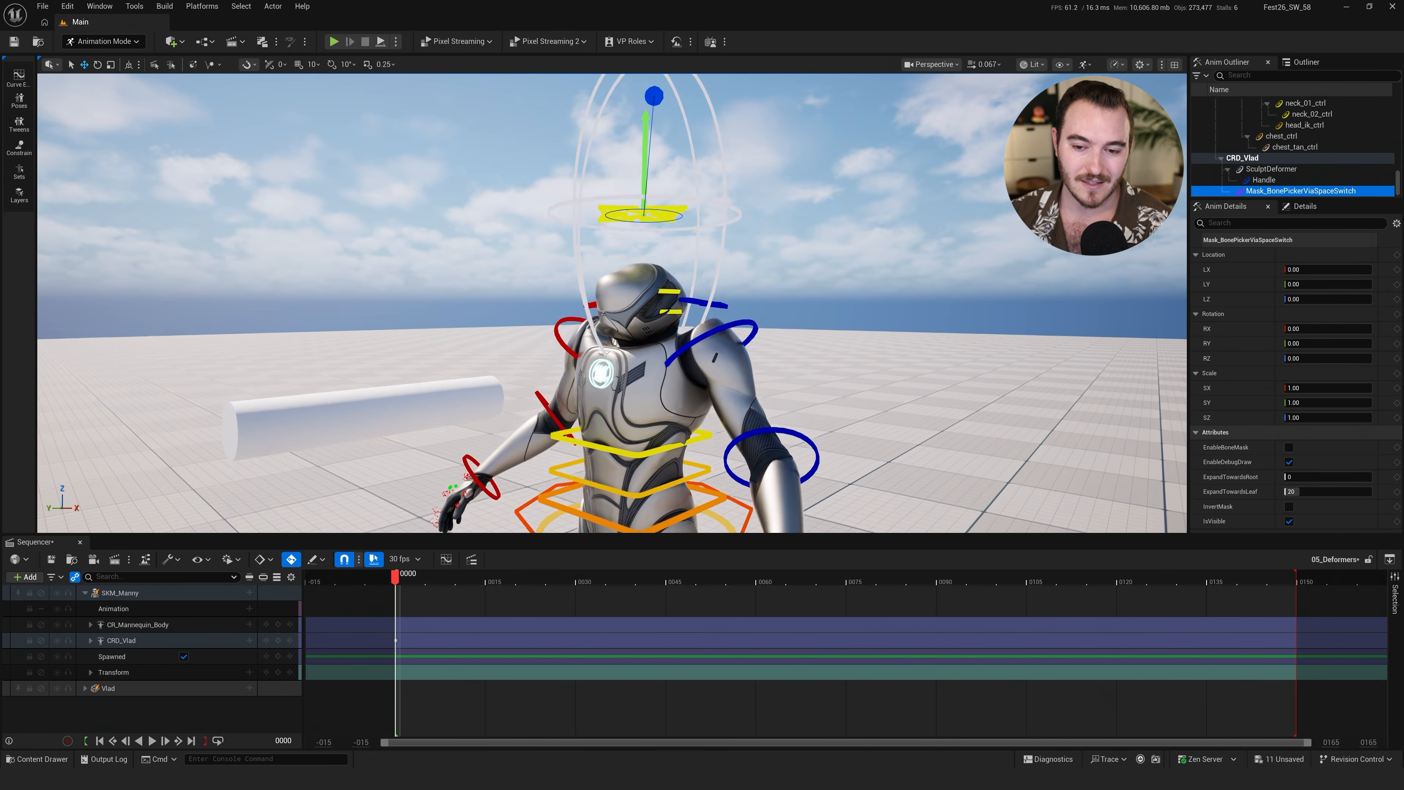
left_click(654, 106)
left_click_drag(654, 107, 682, 82)
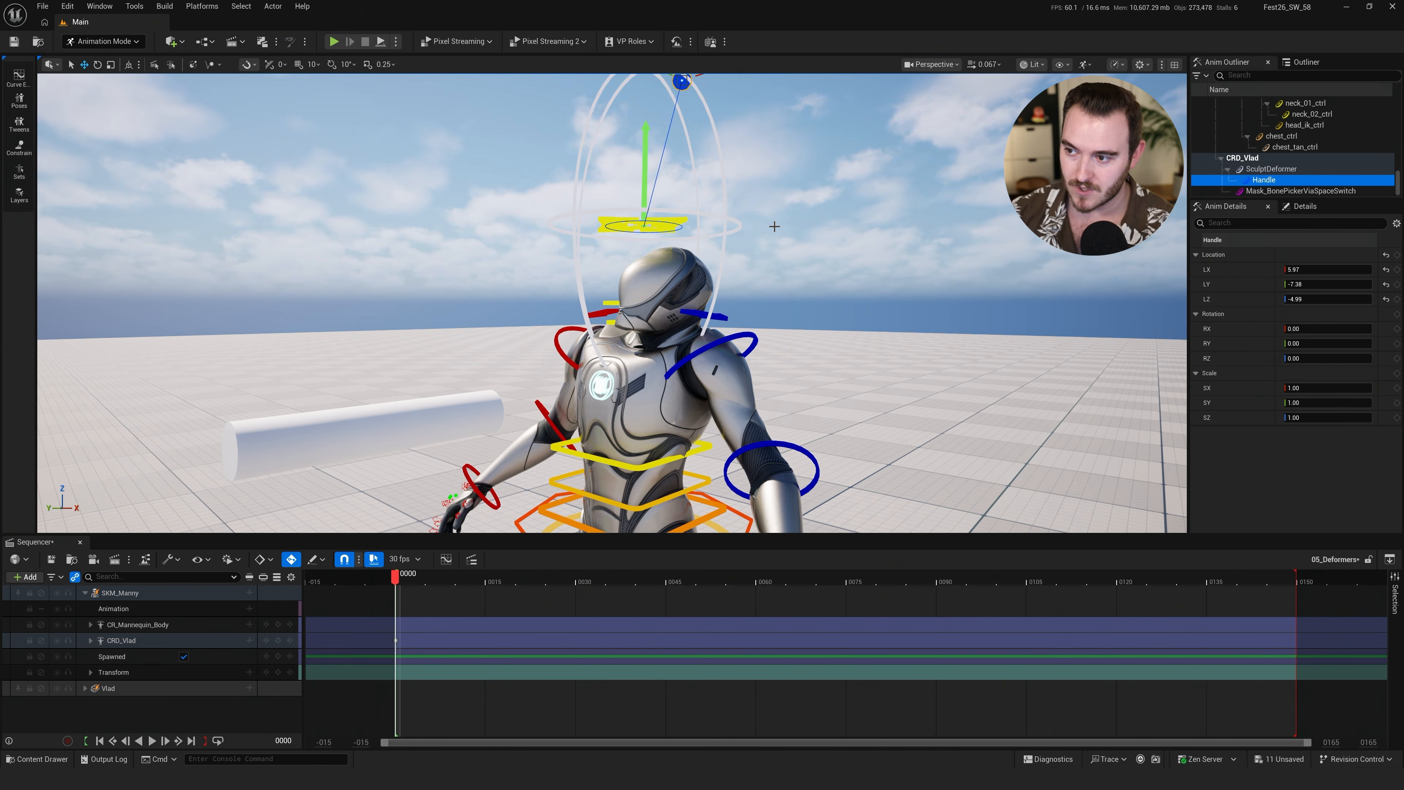
Reset the SculptDeformer Handle's location to 0.00 on all three axes
key("ctrl+g")
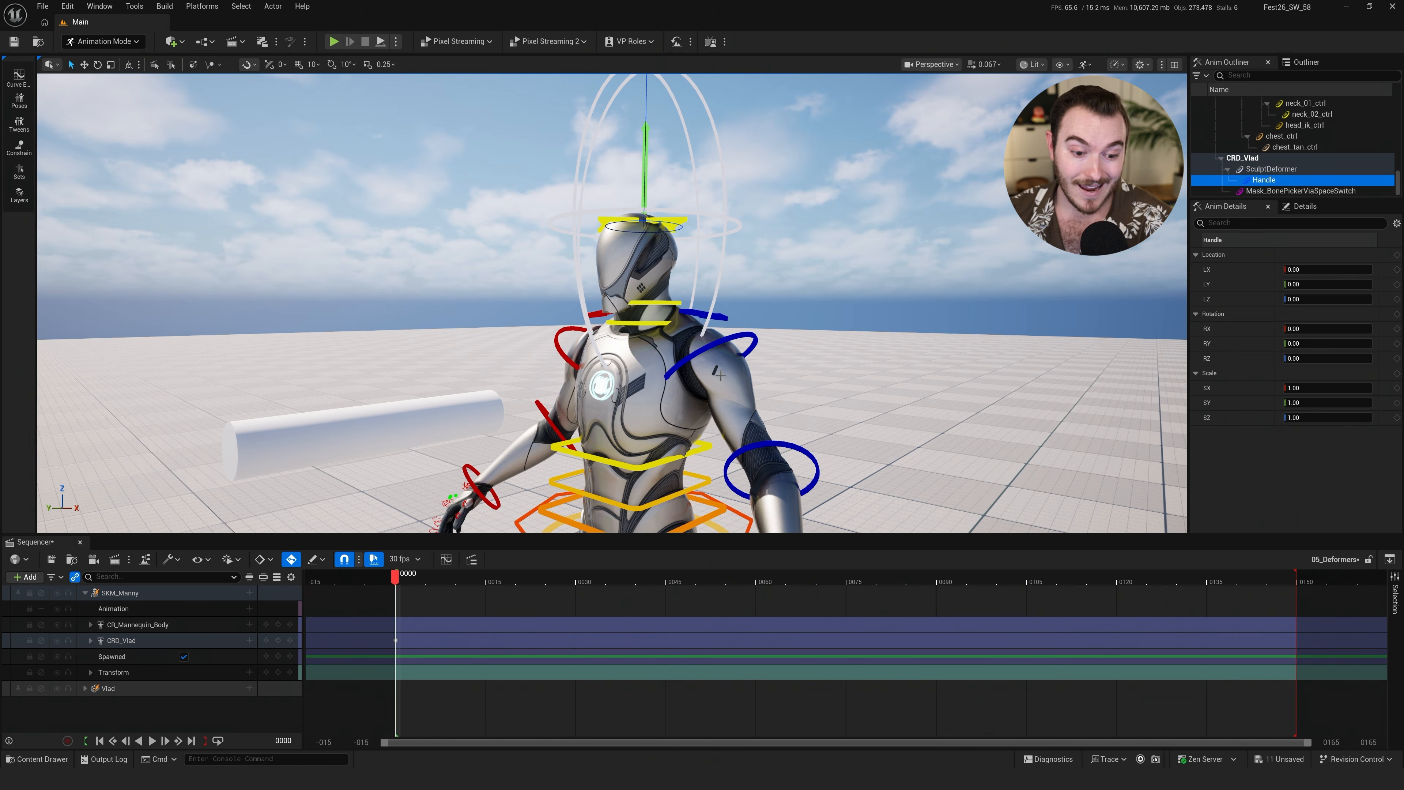
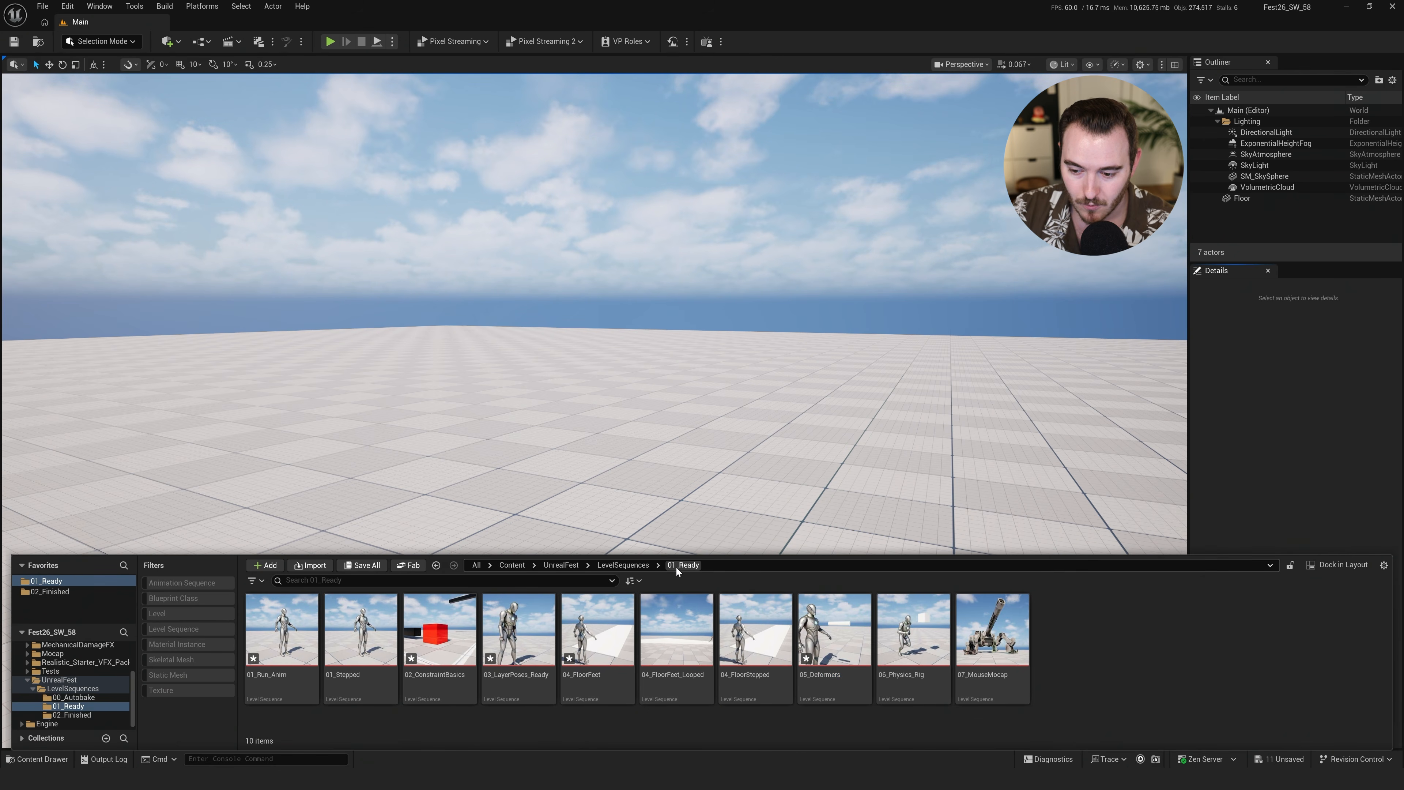
Open the 06_Physics_Rig sequence from the 01_Ready folder and play Manny's run, stopping at frame 76
double_click(901, 641)
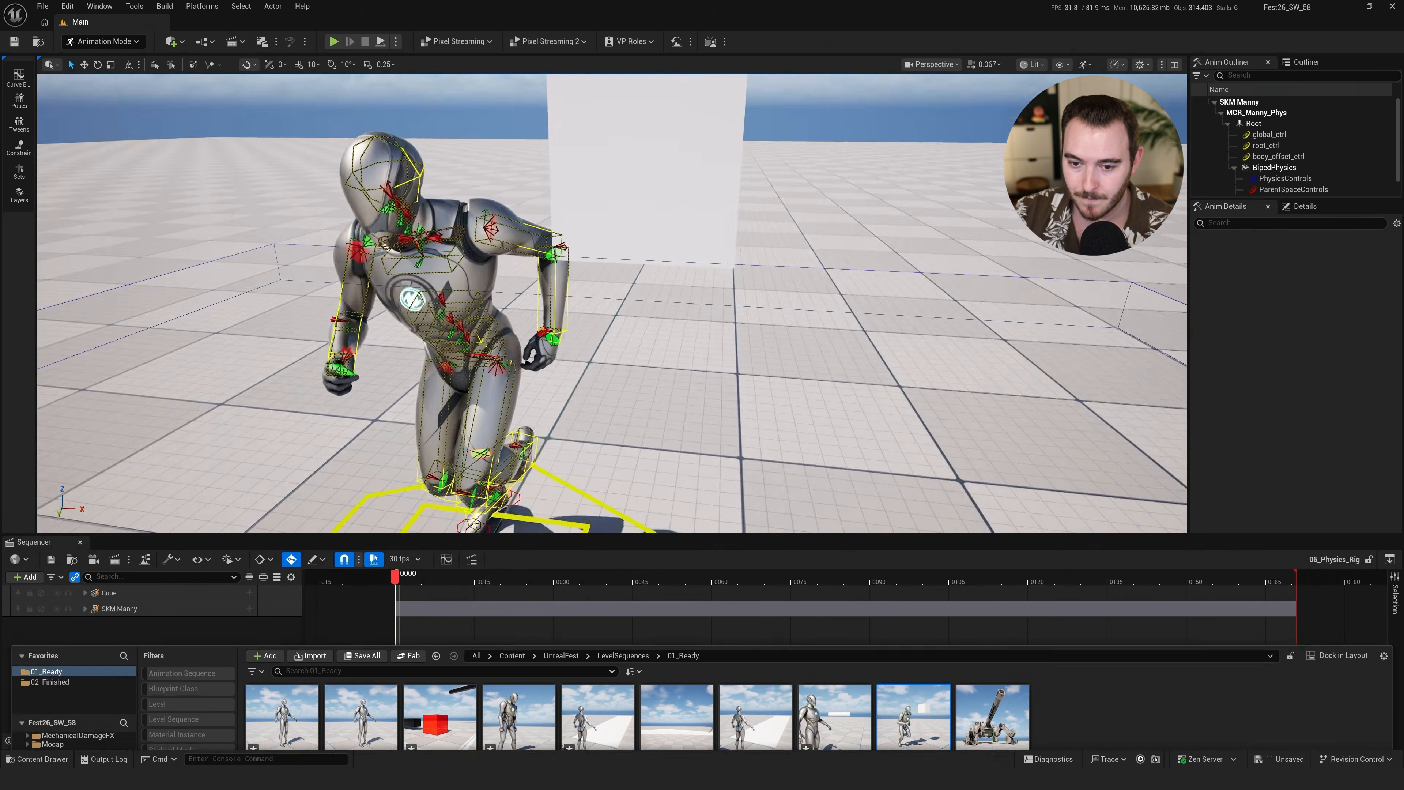
key("space")
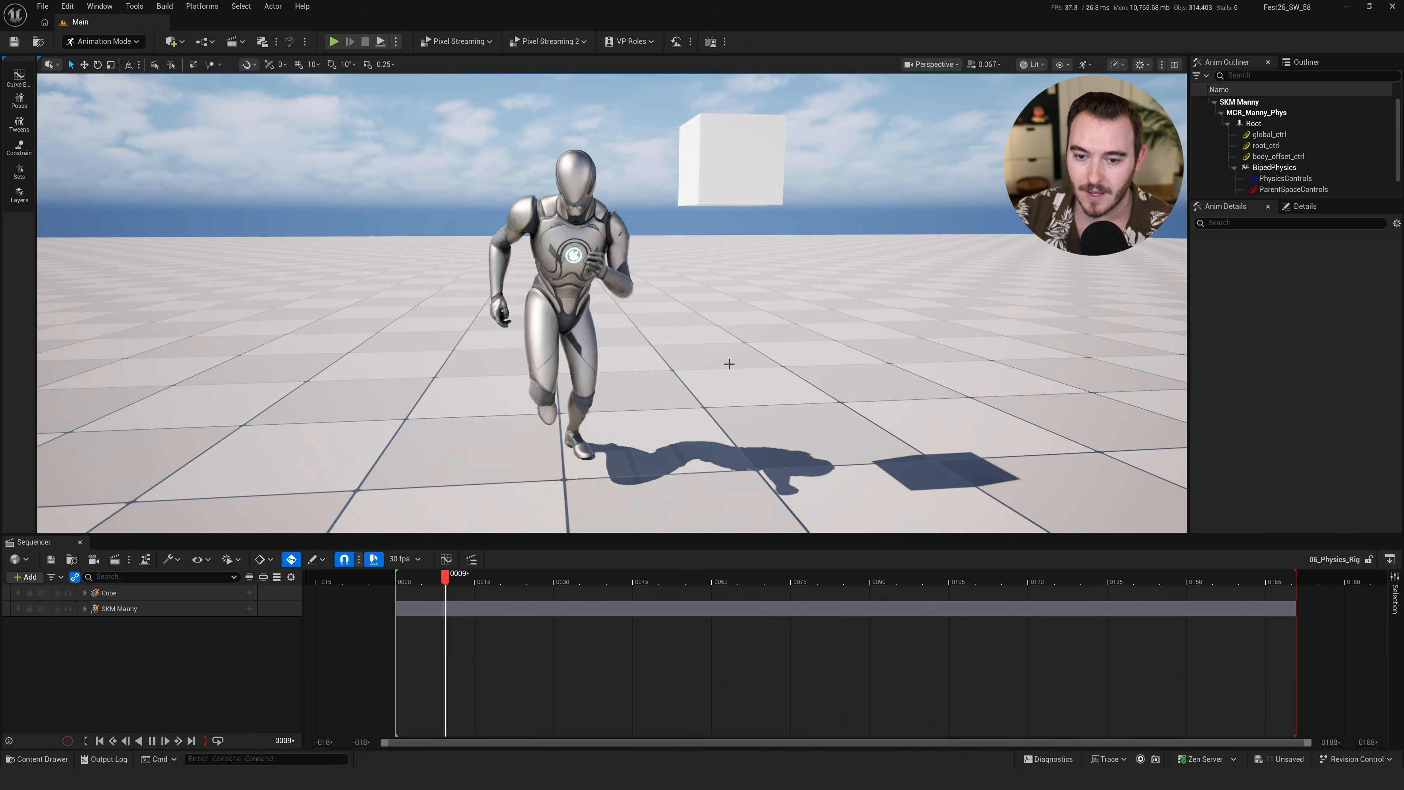
mouse_move(606, 575)
left_mouse_down()
mouse_move(554, 576)
mouse_move(626, 575)
mouse_move(519, 572)
mouse_move(611, 573)
left_mouse_up()
key("space")
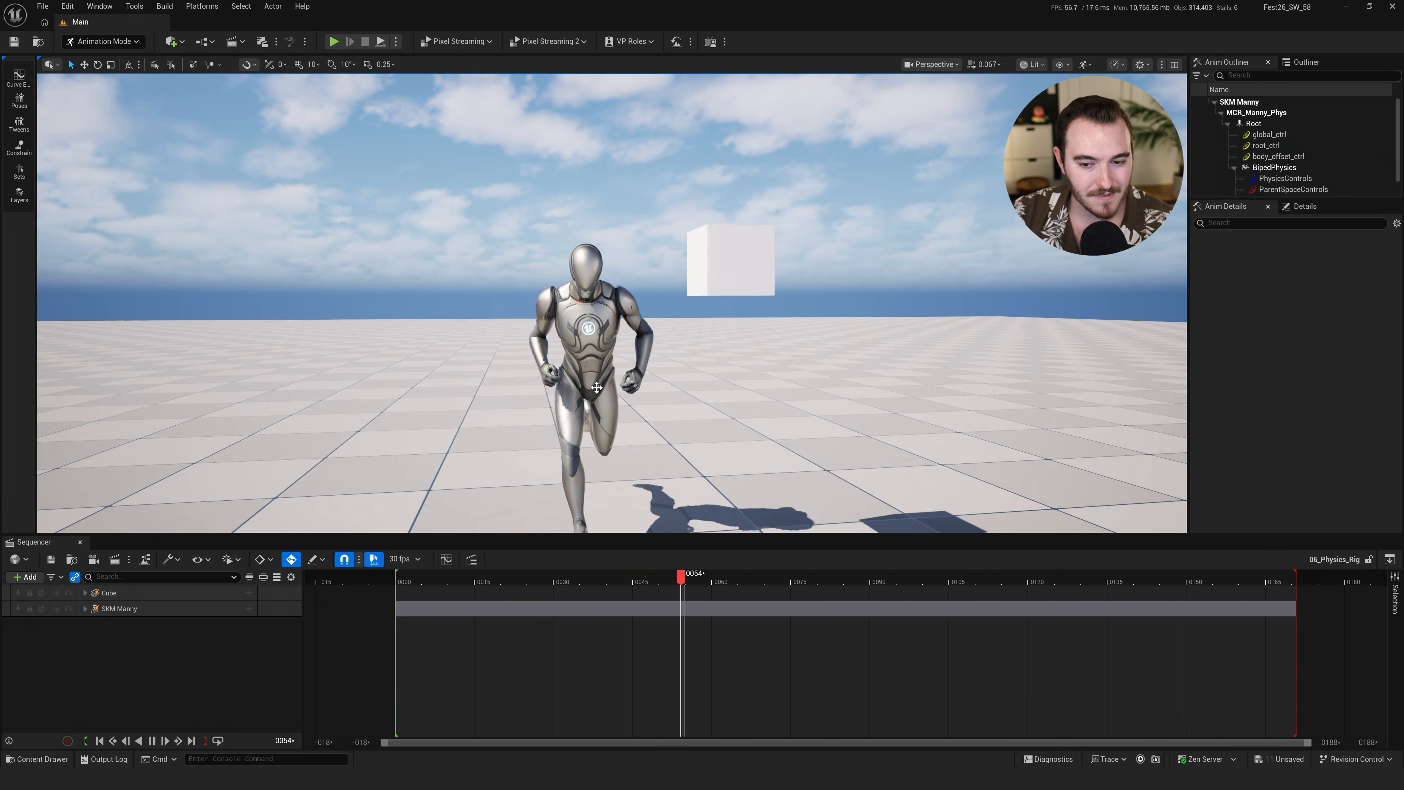
key("space")
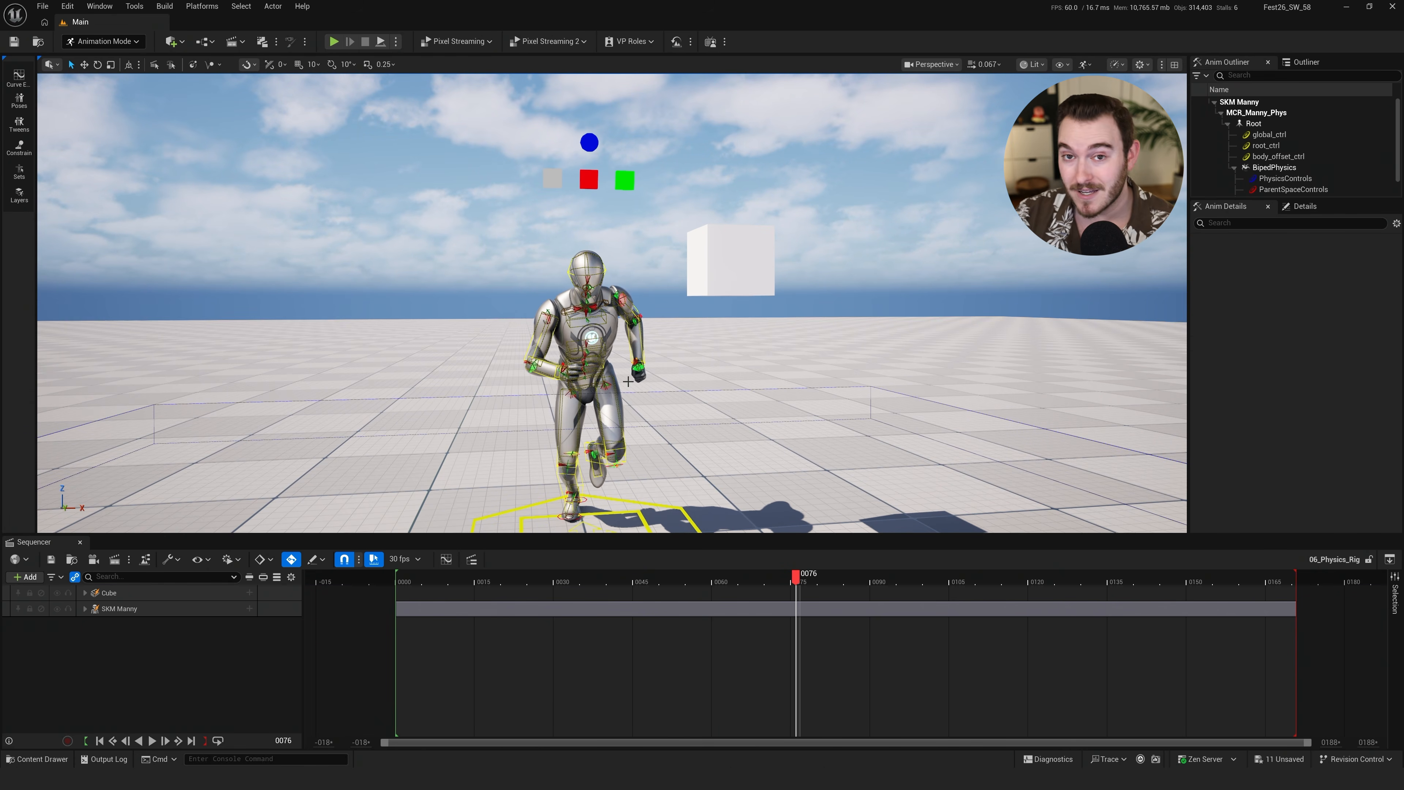
Move the Cube into Manny's head and chest, and pull it clear to about LX 88.13, LY 50.78, LZ 155.48
left_click(729, 277)
left_click_drag(730, 262, 616, 279)
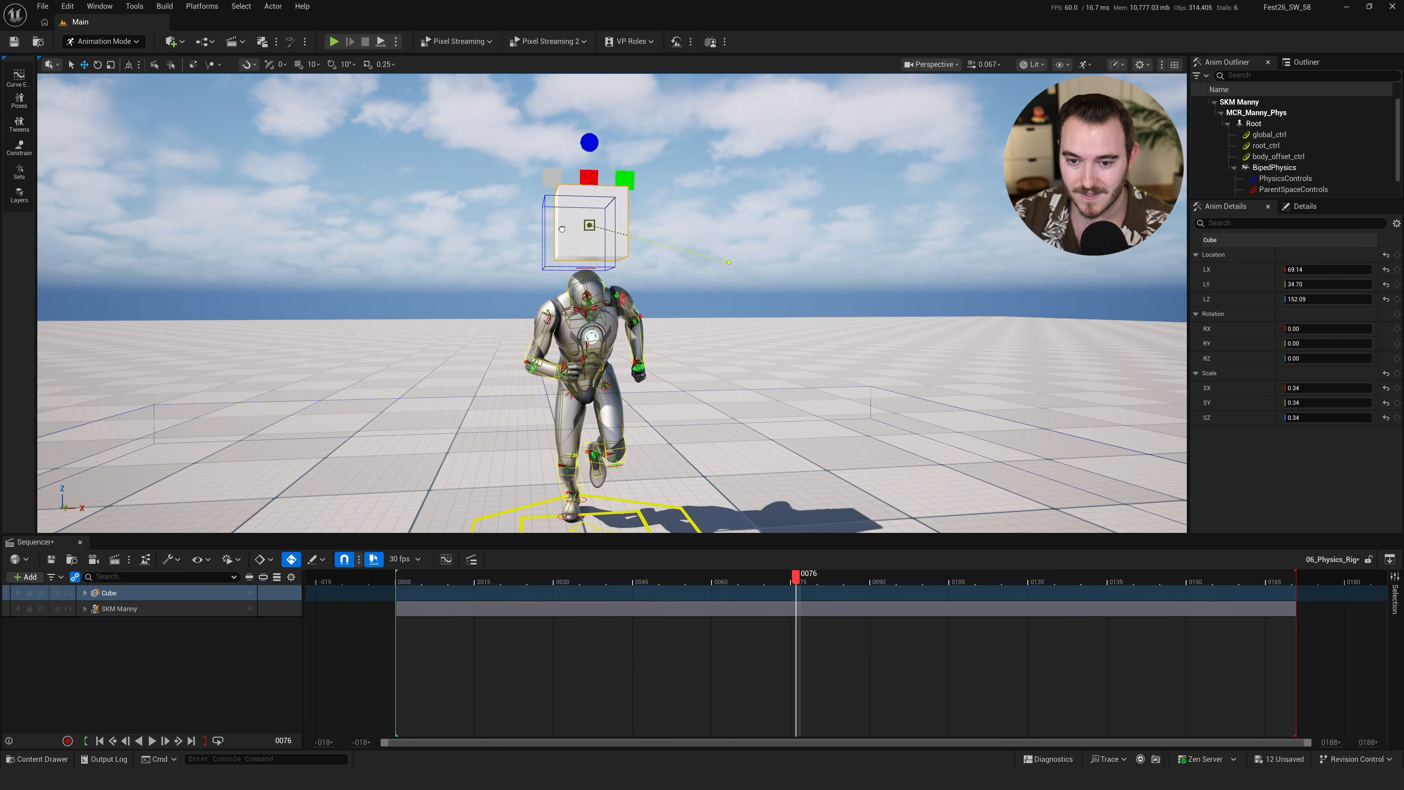
left_click_drag(505, 264, 696, 318)
key("w")
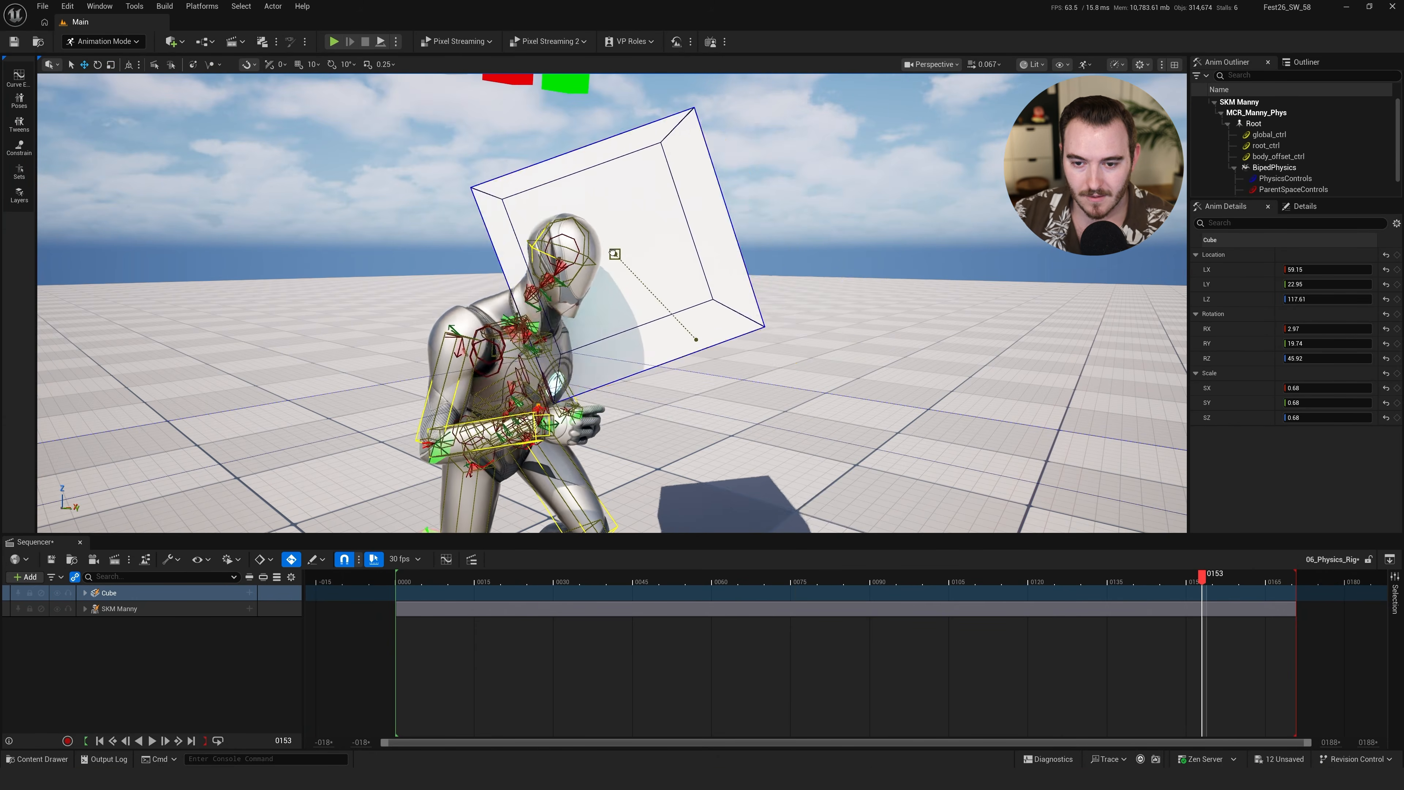
left_click_drag(615, 253, 808, 188)
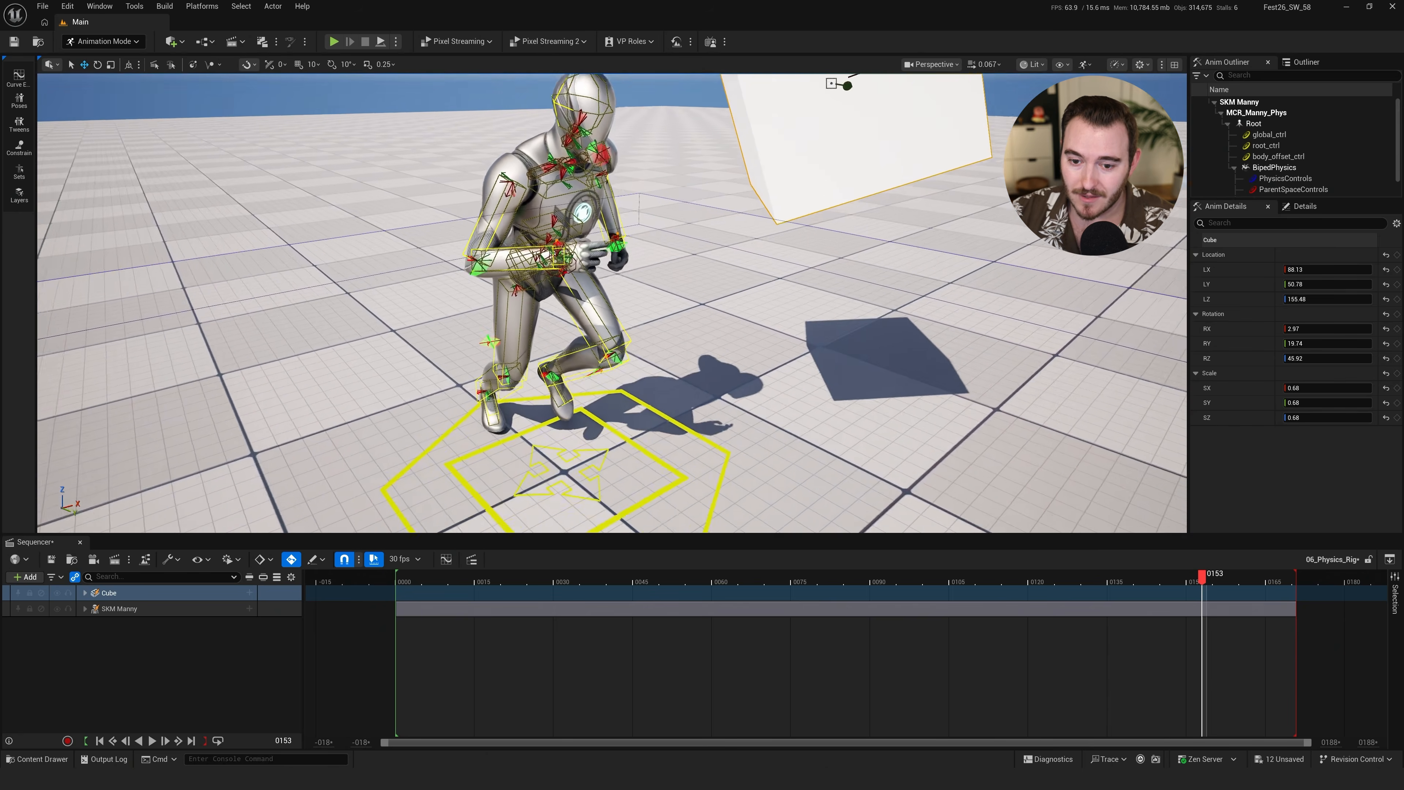
Lower Manny's global_ctrl below the floor to about LZ -34.98 so the legs collide with the ground
right_click_drag(708, 431, 708, 349)
left_click(709, 434)
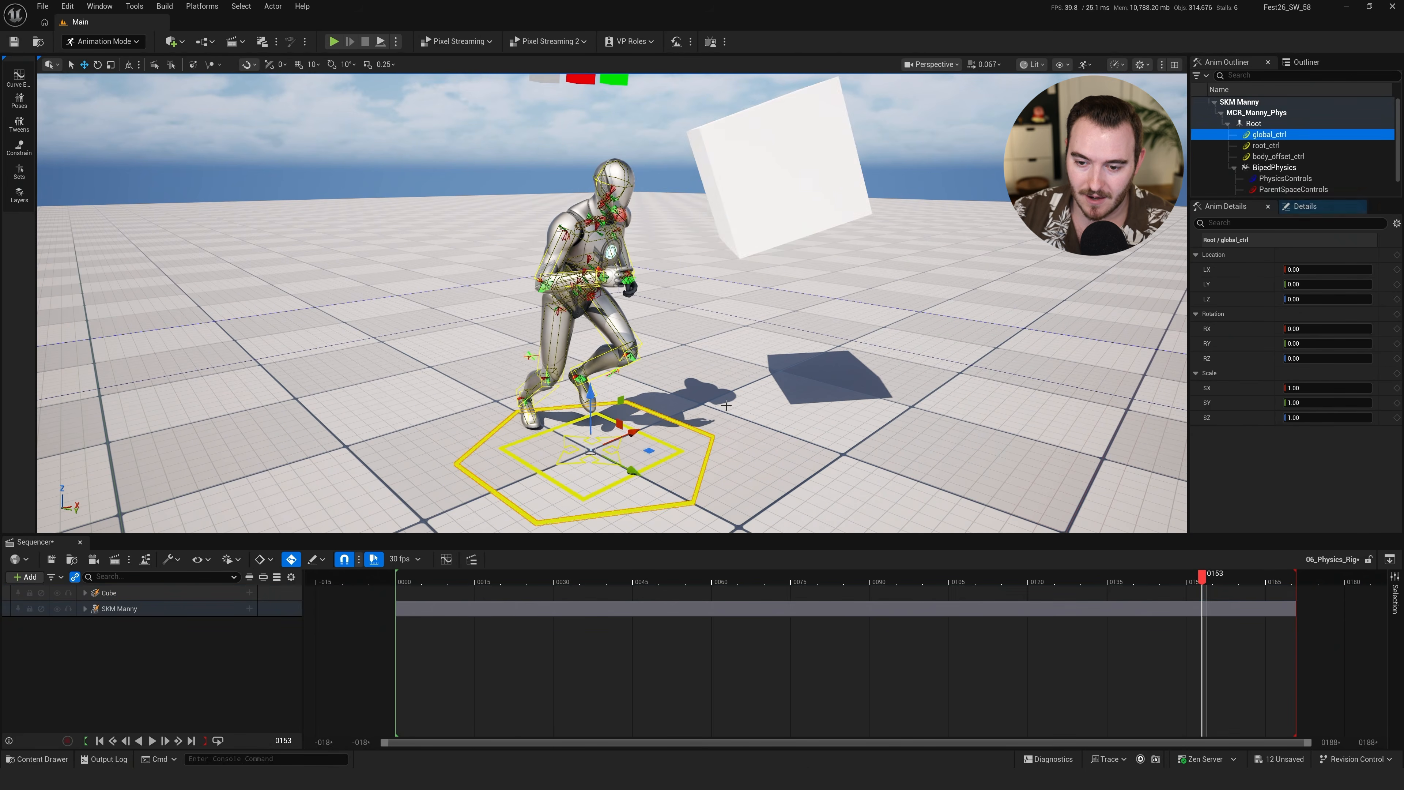
right_click_drag(725, 405, 605, 447)
key("space")
left_click_drag(585, 422, 612, 474)
key("space")
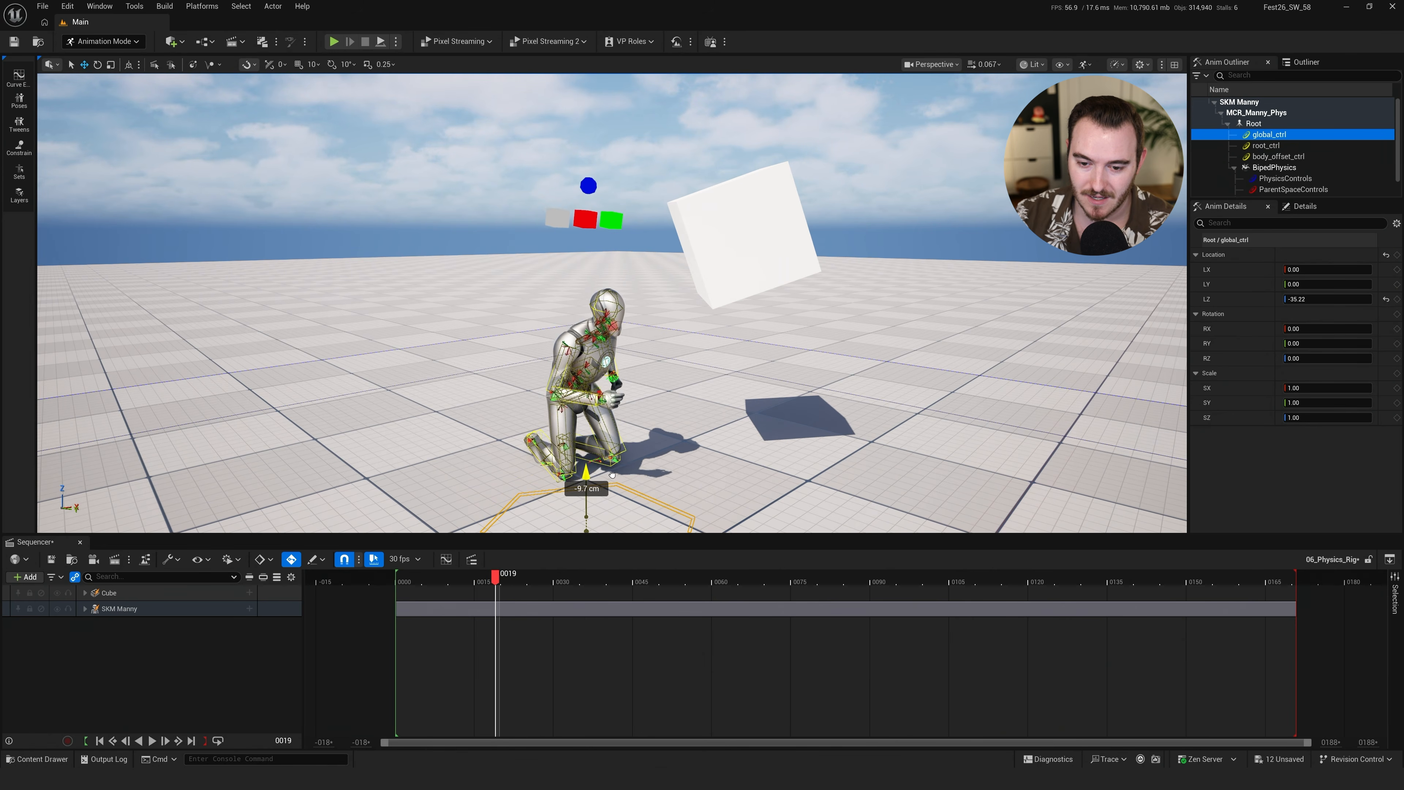
Play the sequence repeatedly and compare Manny's lowered run with the paused physics pose from another angle
key("space")
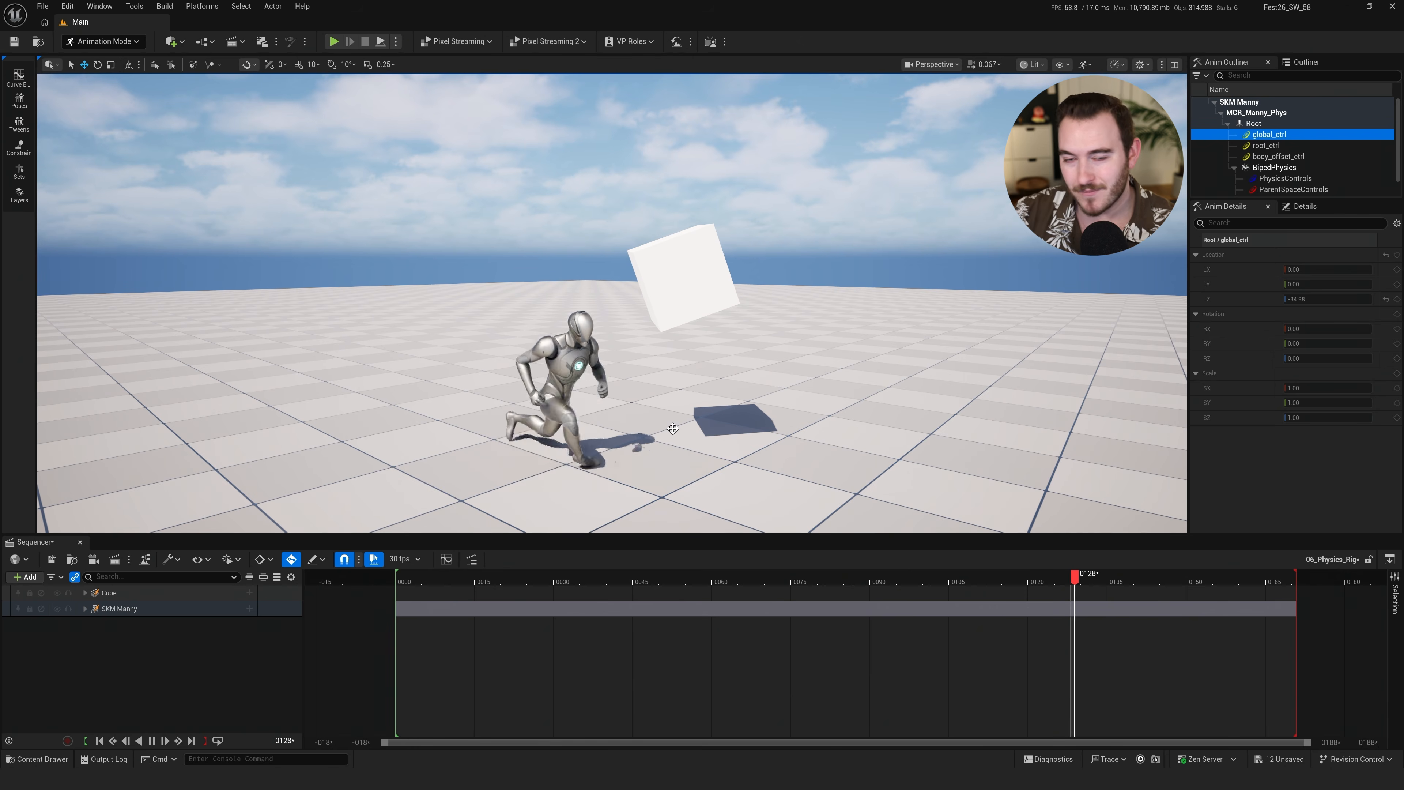
key("space")
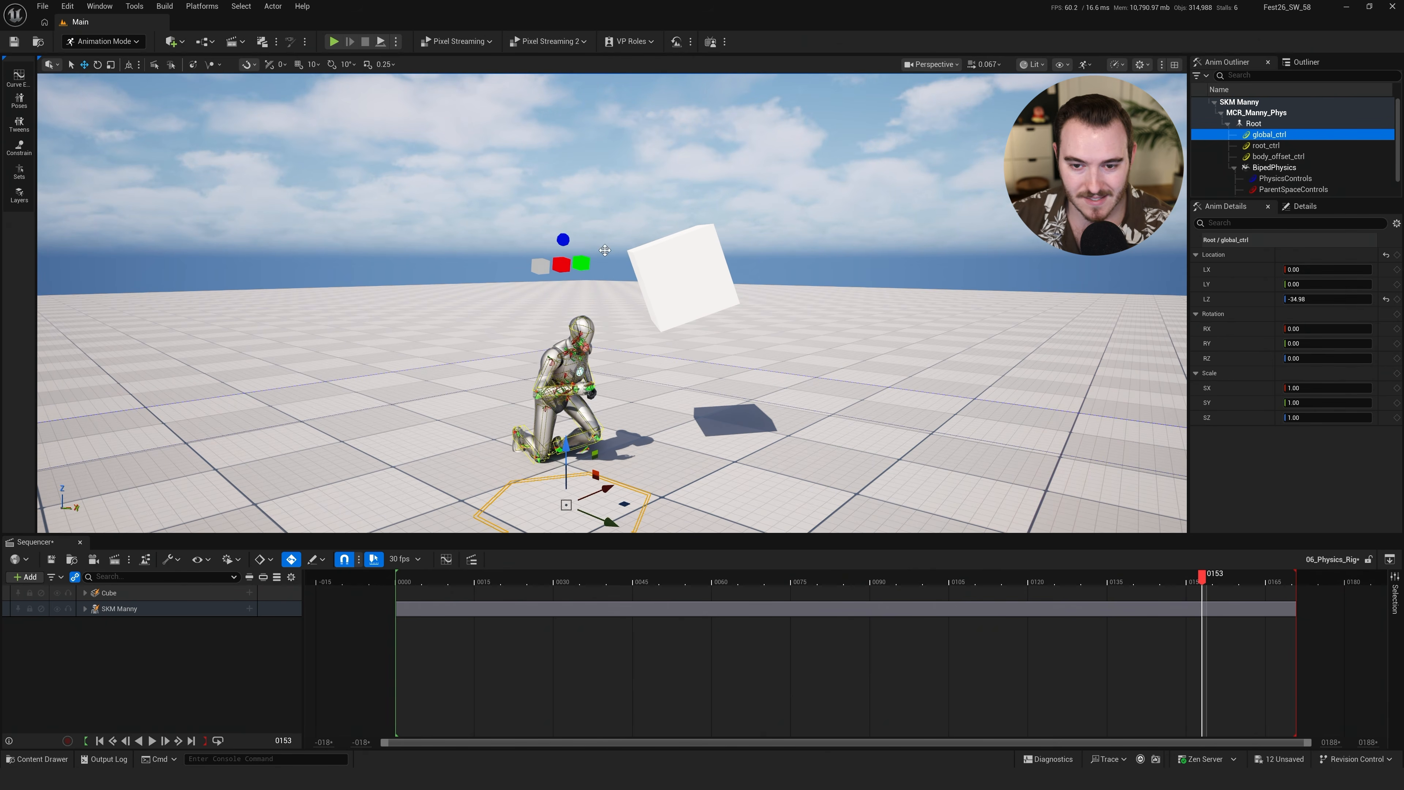
key("space")
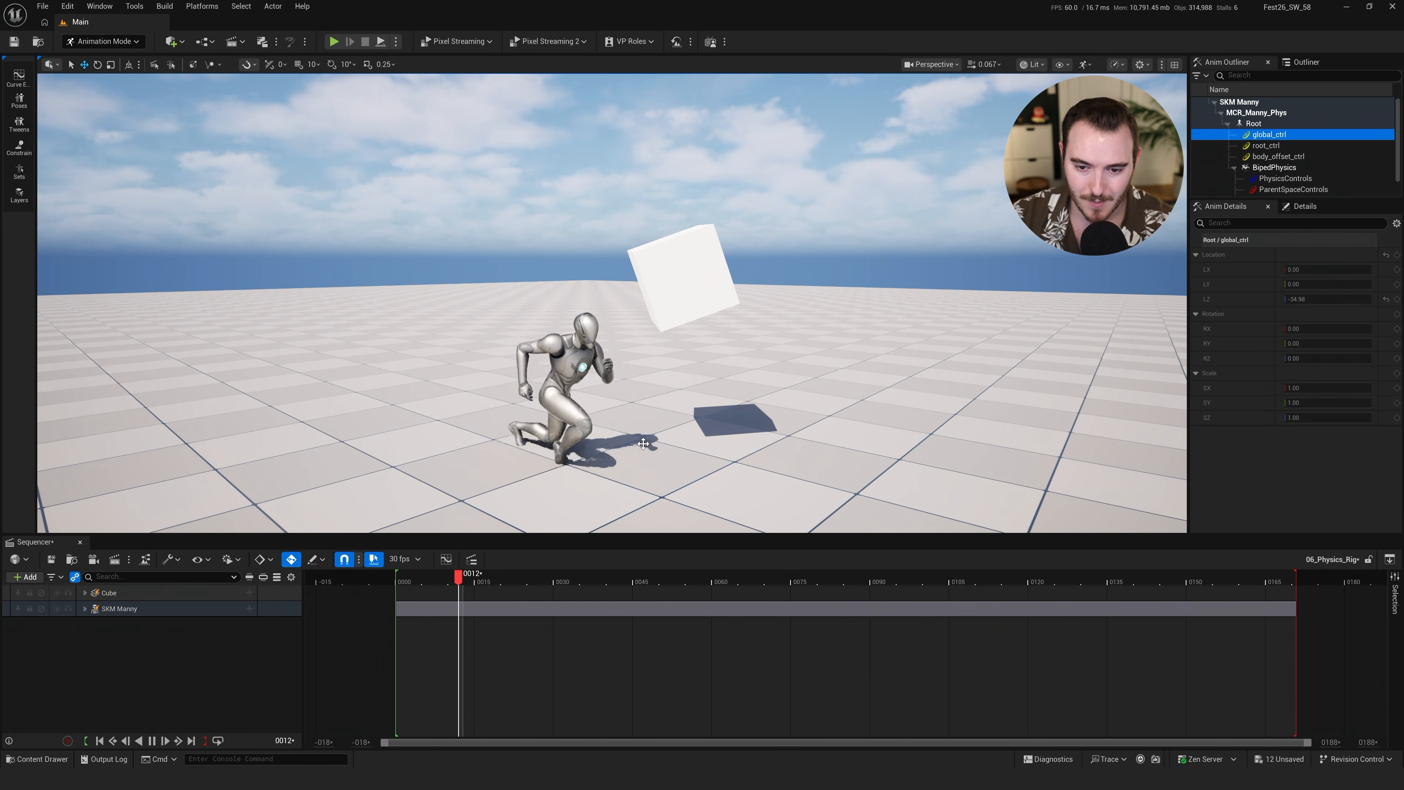
key("space")
mouse_move(677, 371)
right_mouse_down()
mouse_move(653, 371)
mouse_move(668, 384)
right_mouse_up()
key("d")
key("space")
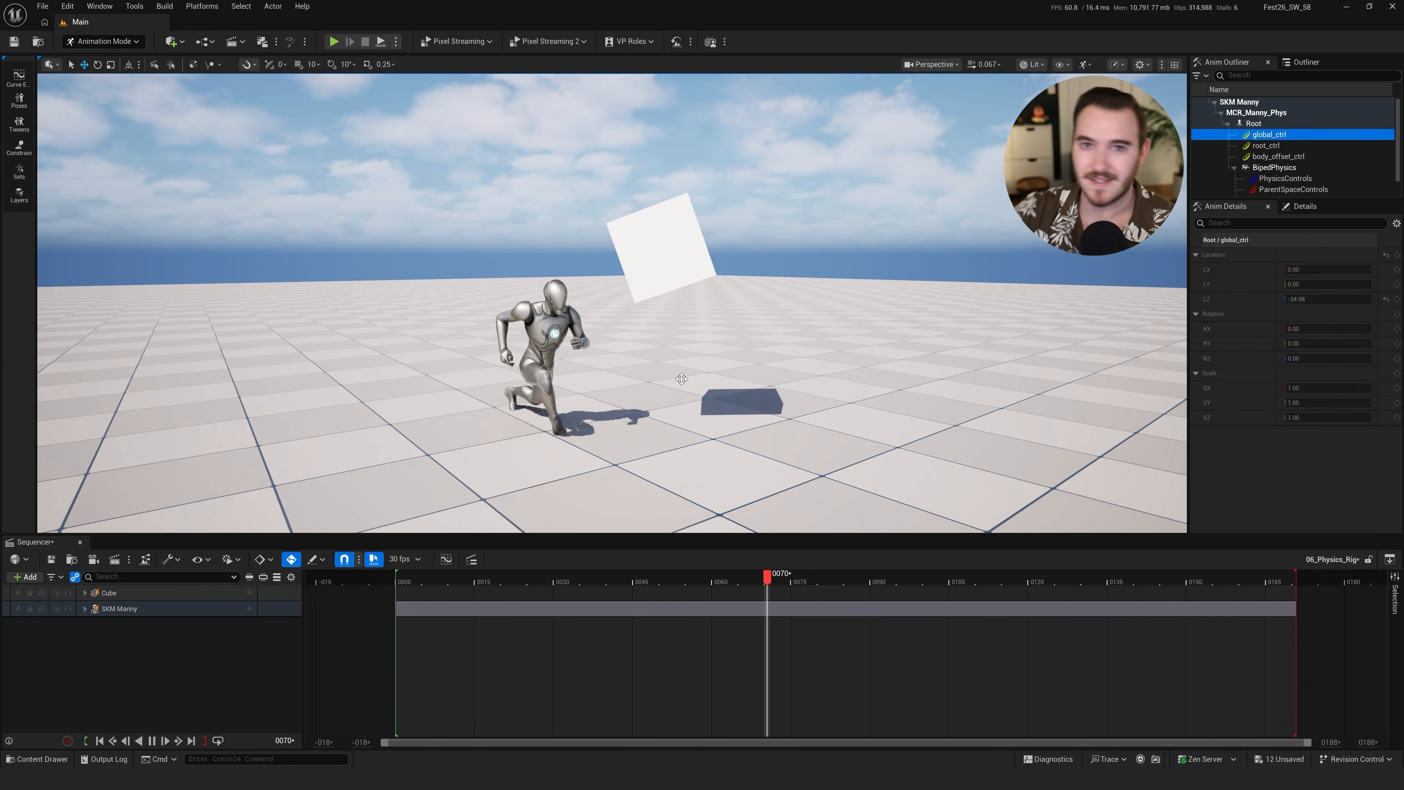
key("space")
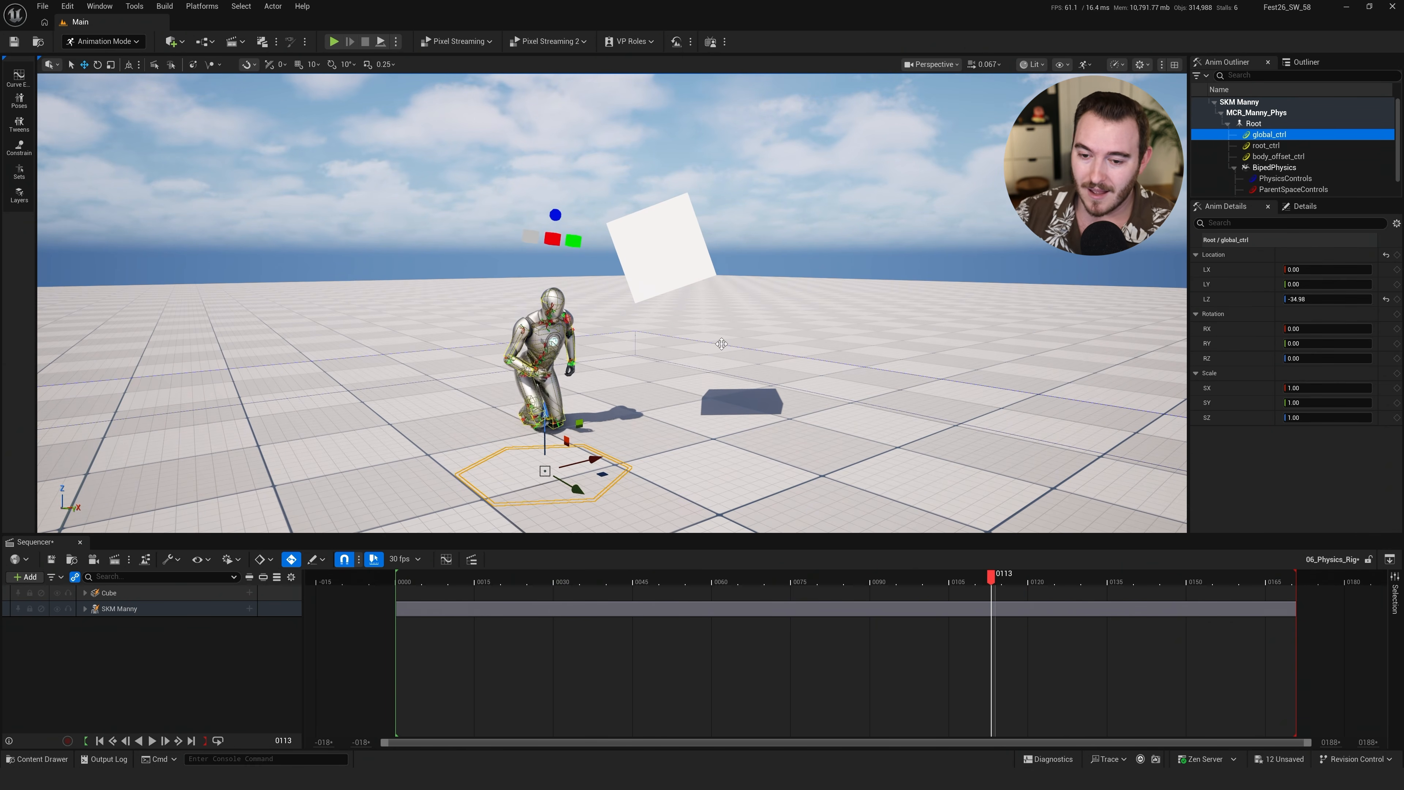
Open the 06_RagdollPhysics_Before sequence from the 02_Finished folder
key("ctrl+space")
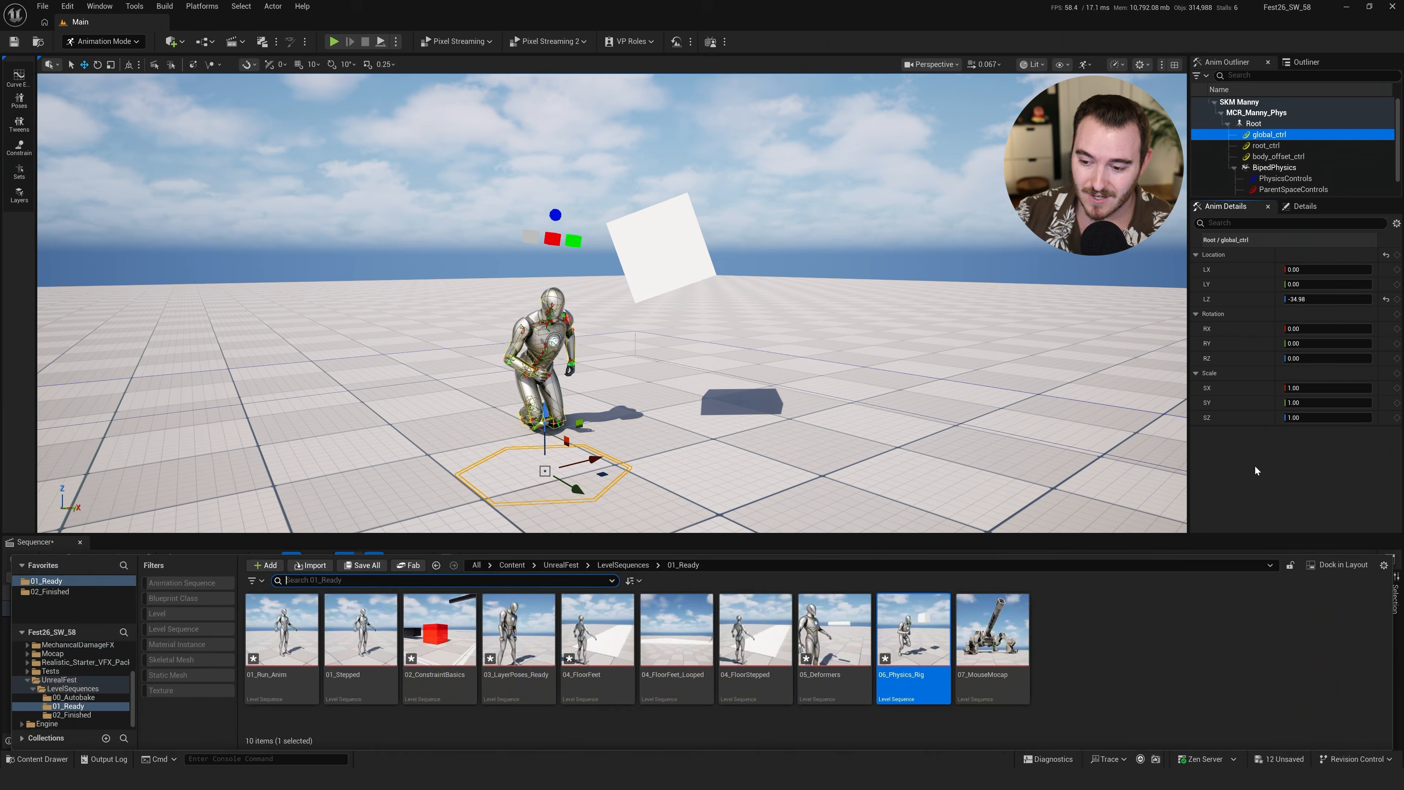
left_click(1085, 650)
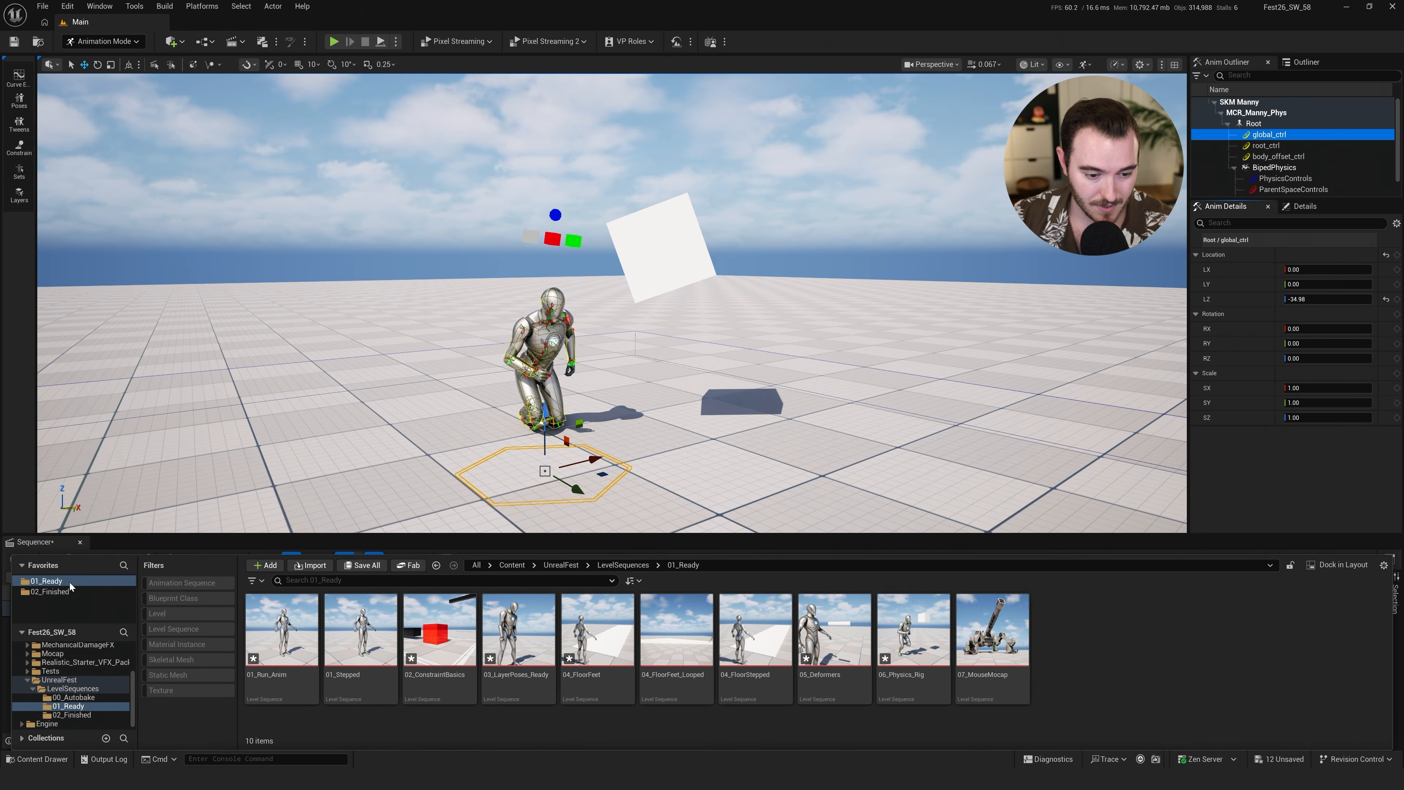
left_click(70, 589)
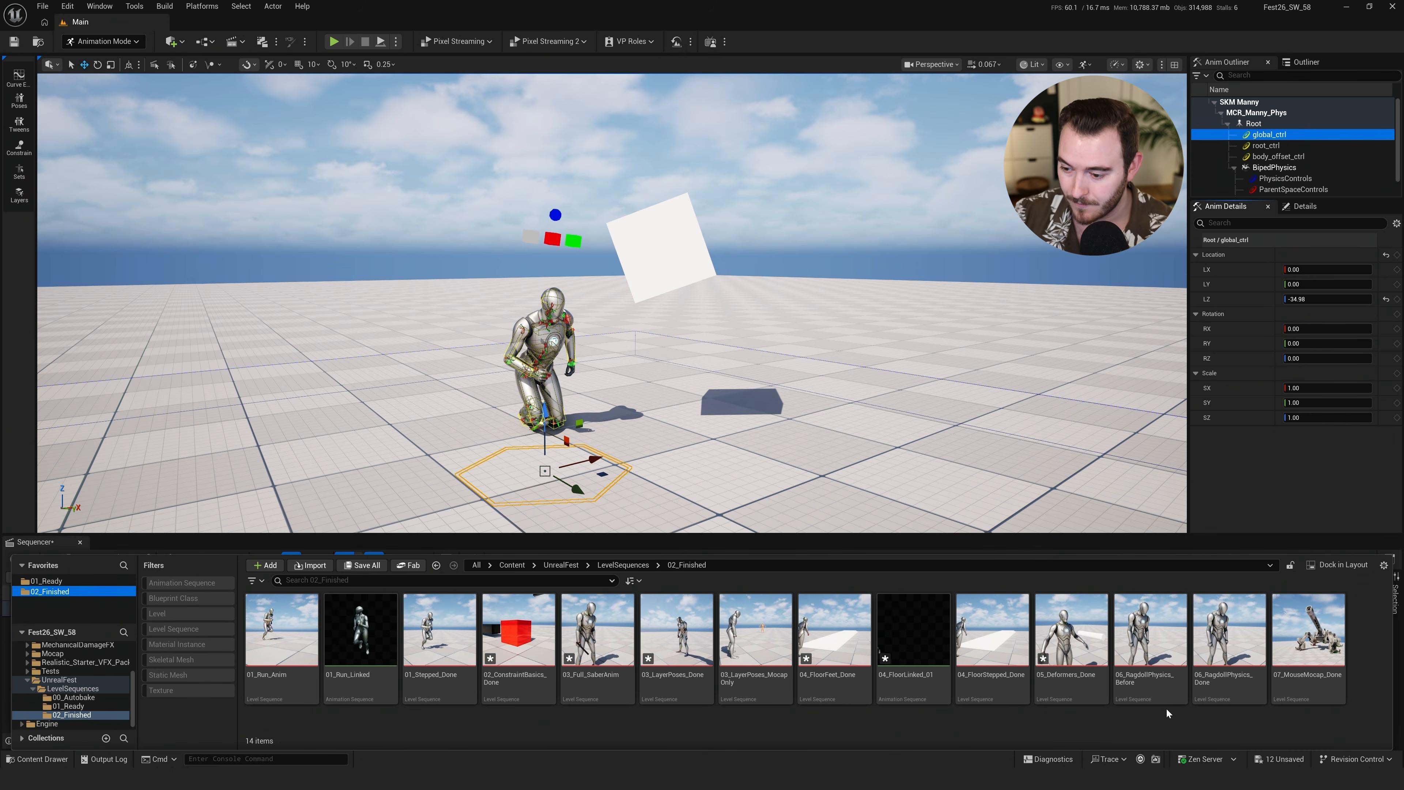
double_click(1122, 626)
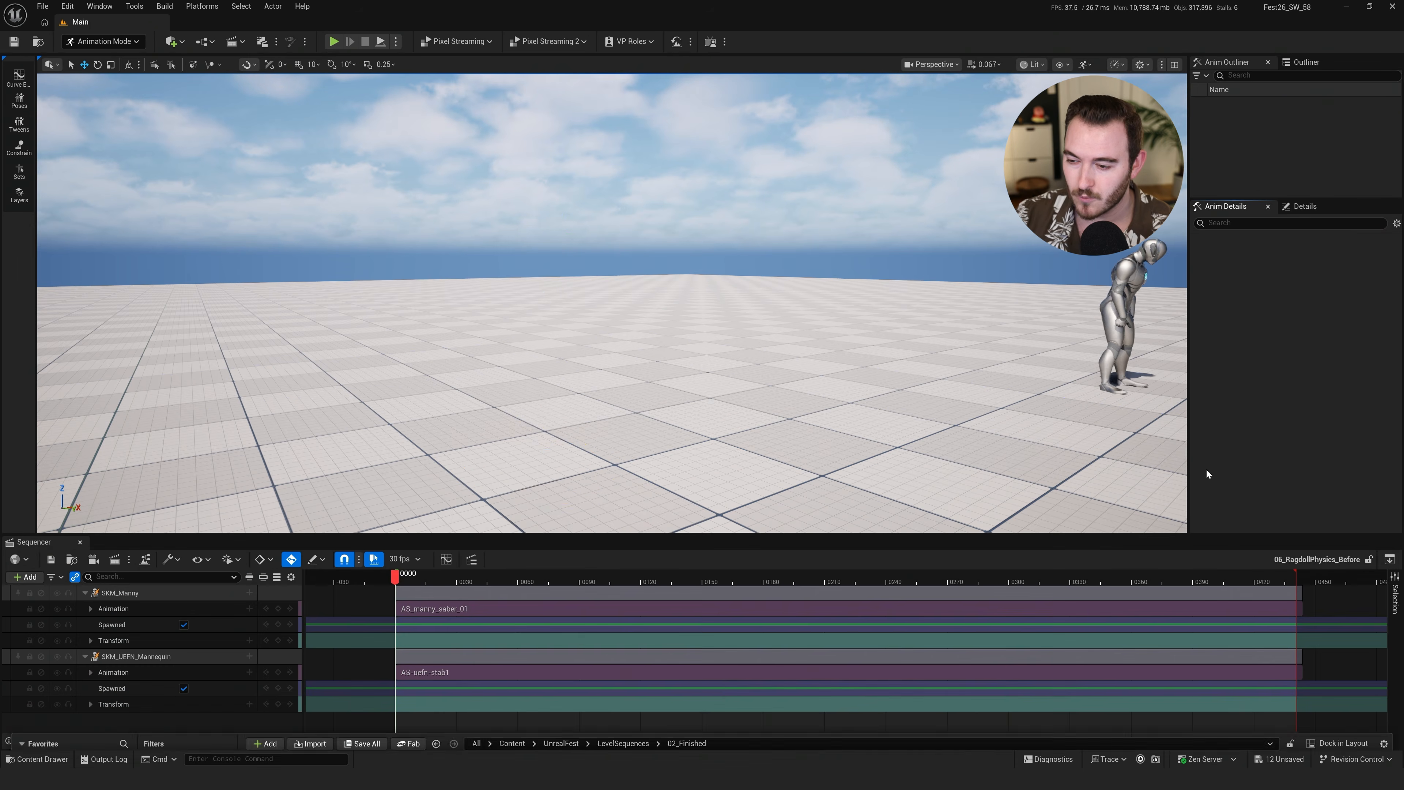
Play the sequence while following Manny and the orange mannequin to examine their interaction
right_click_drag(1084, 459, 1167, 460)
key("w")
scroll(1155, 461, "up", 5)
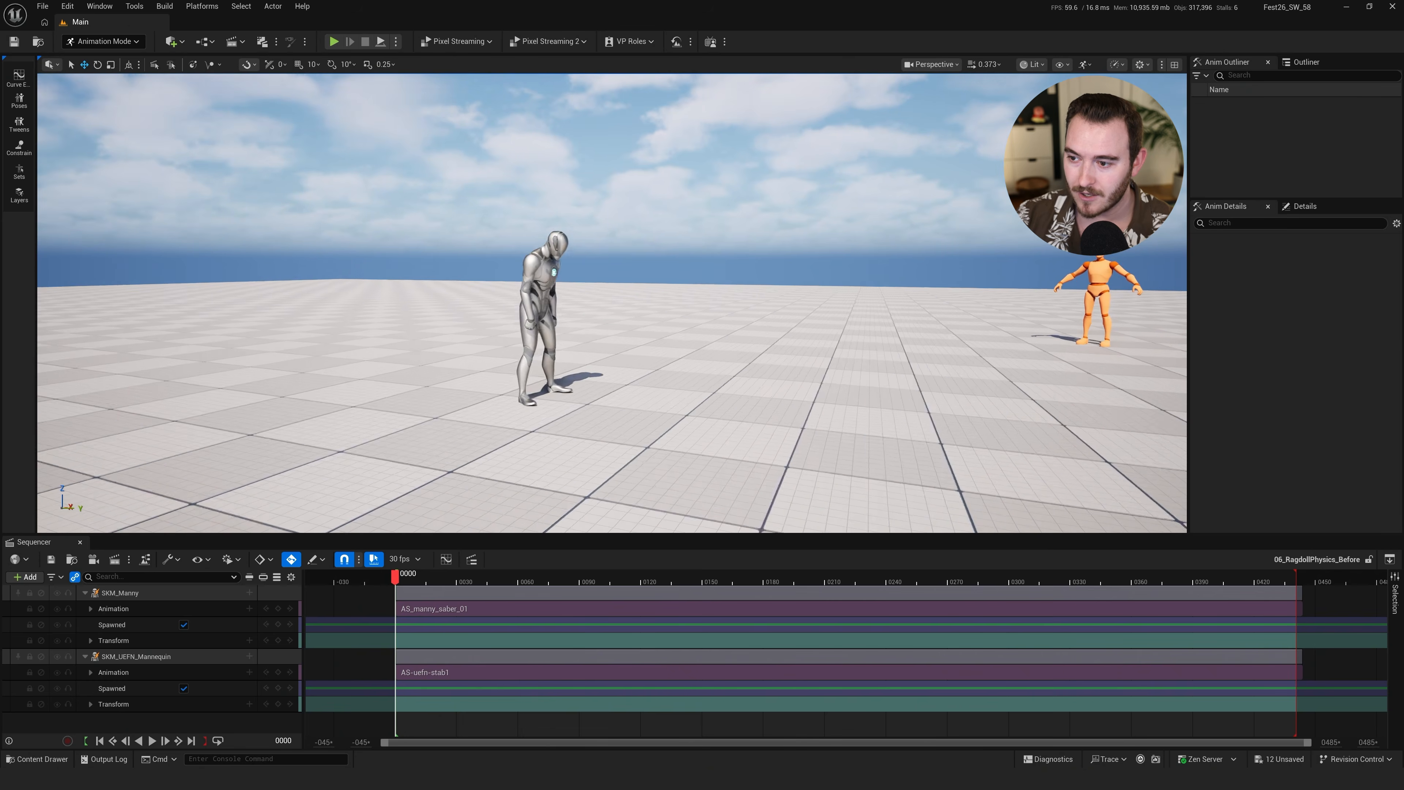
key("d")
mouse_move(936, 397)
right_mouse_down()
mouse_move(874, 399)
mouse_move(937, 397)
right_mouse_up()
key("s")
key("a")
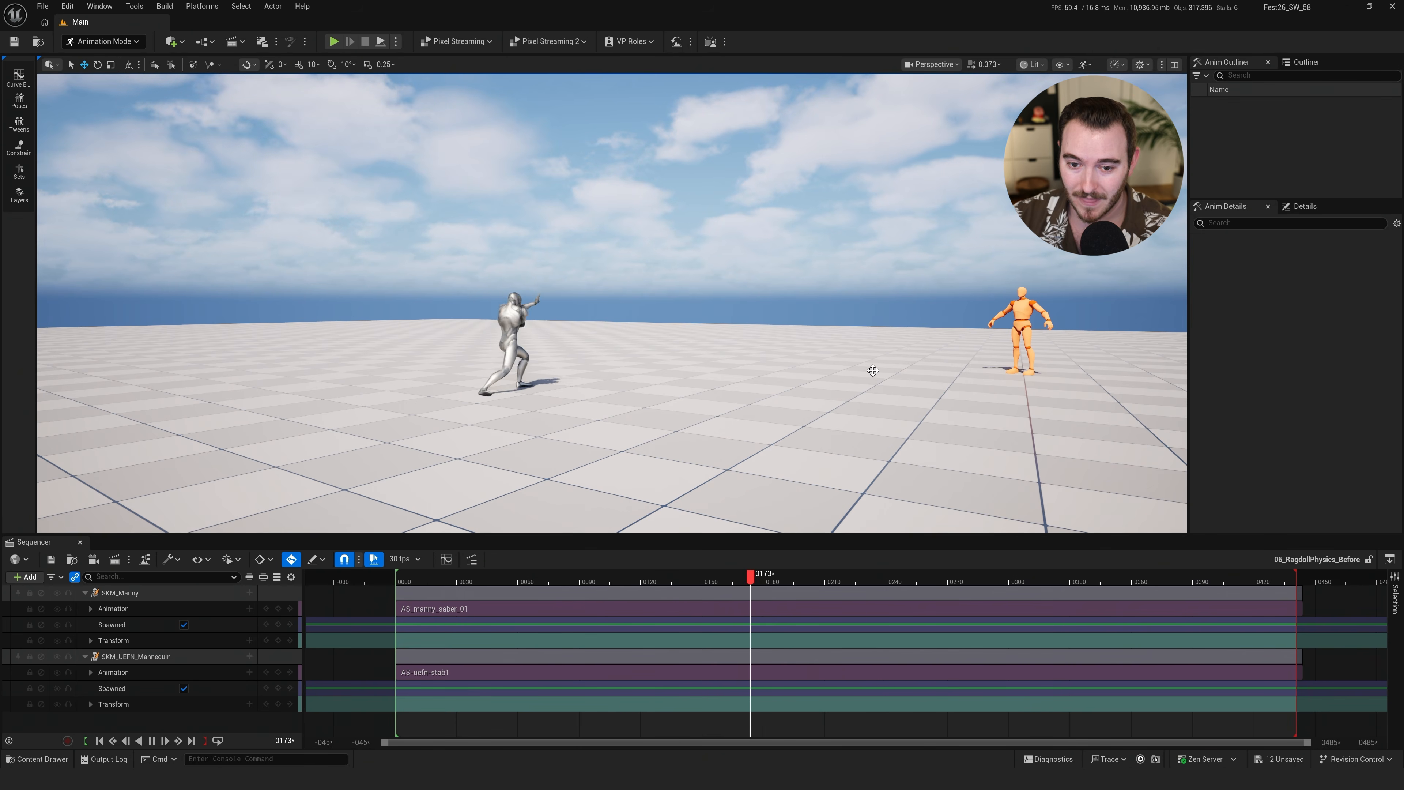
key("w")
right_click_drag(936, 397, 850, 366)
key("d")
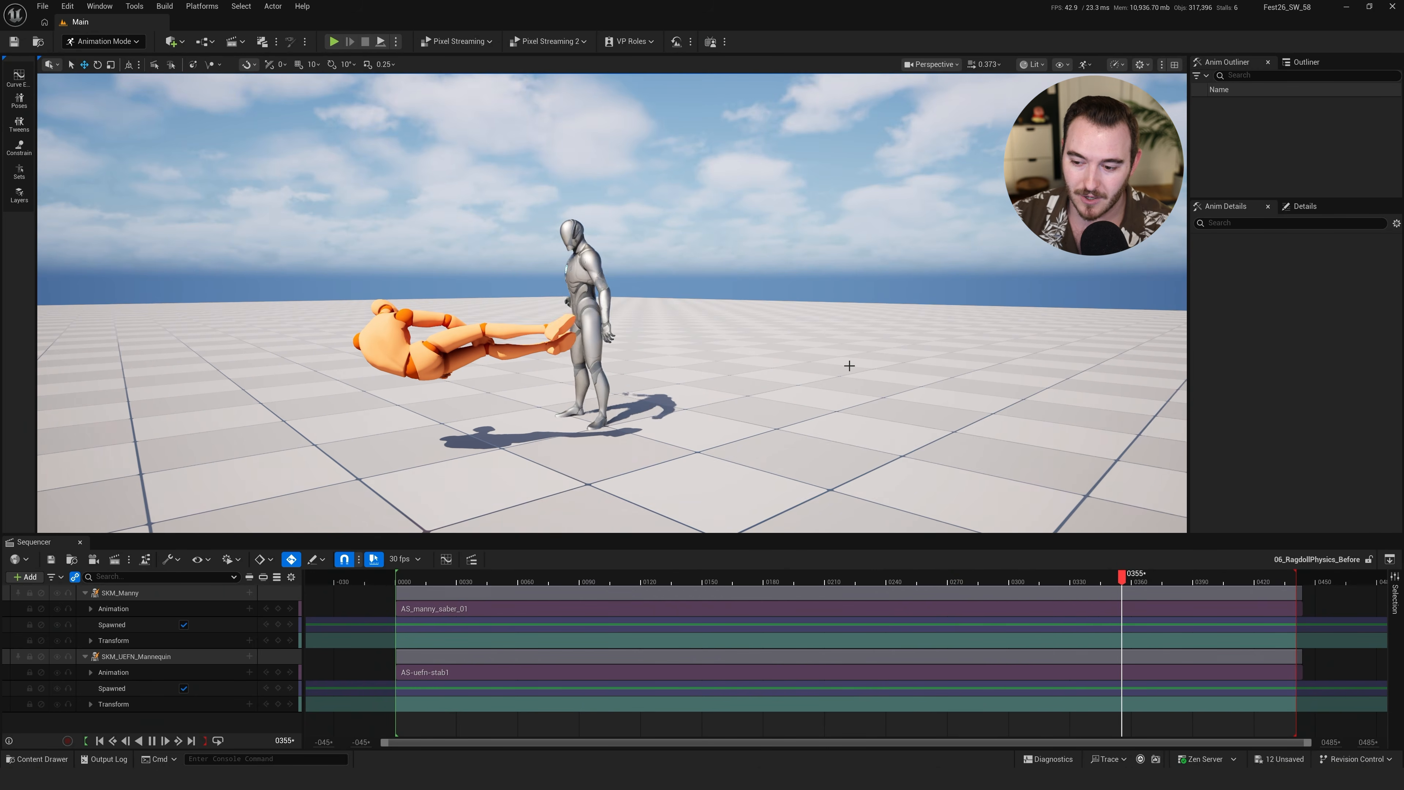
Replay the mannequin's pull towards Manny from about frame 197 and stop at frame 324
left_click(774, 578)
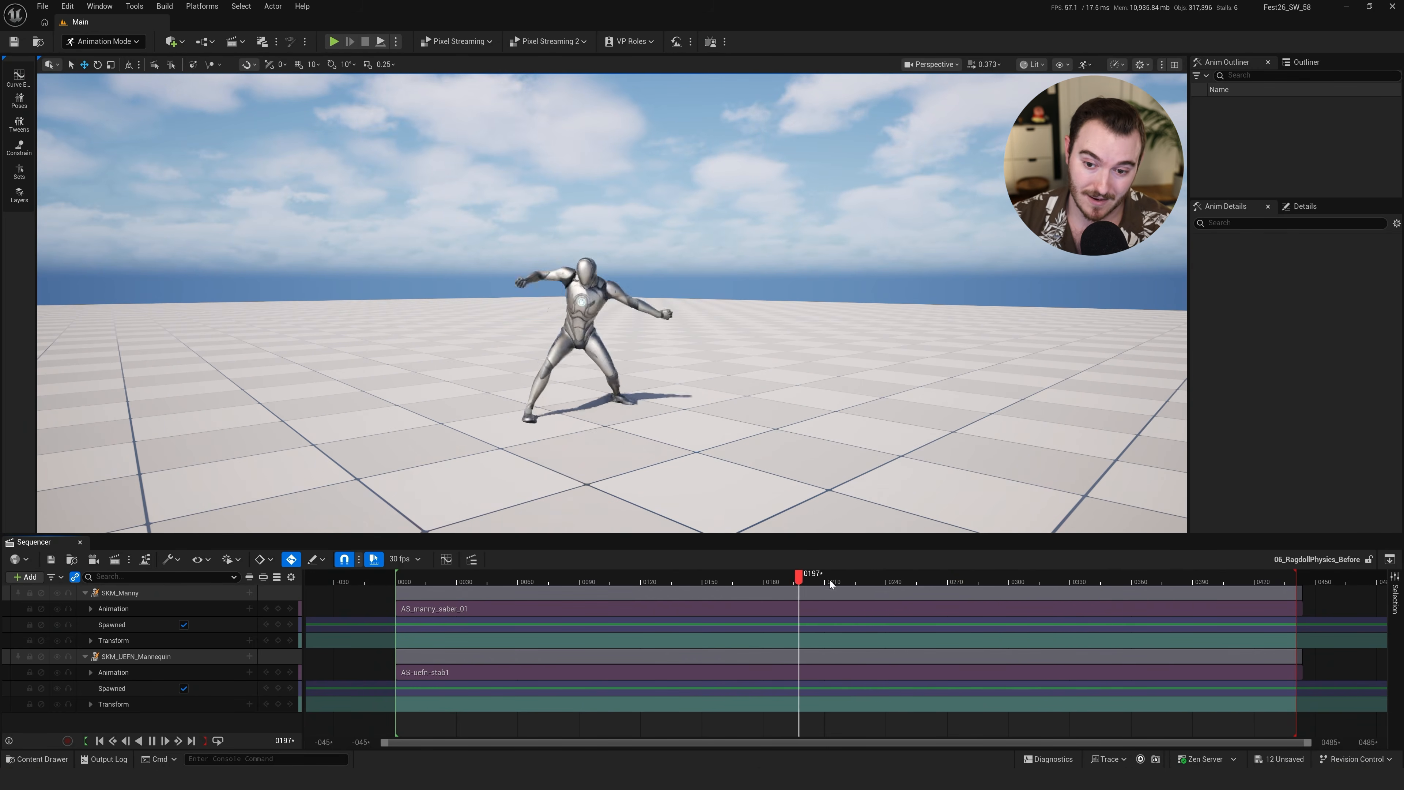
right_click_drag(1009, 367, 1060, 361)
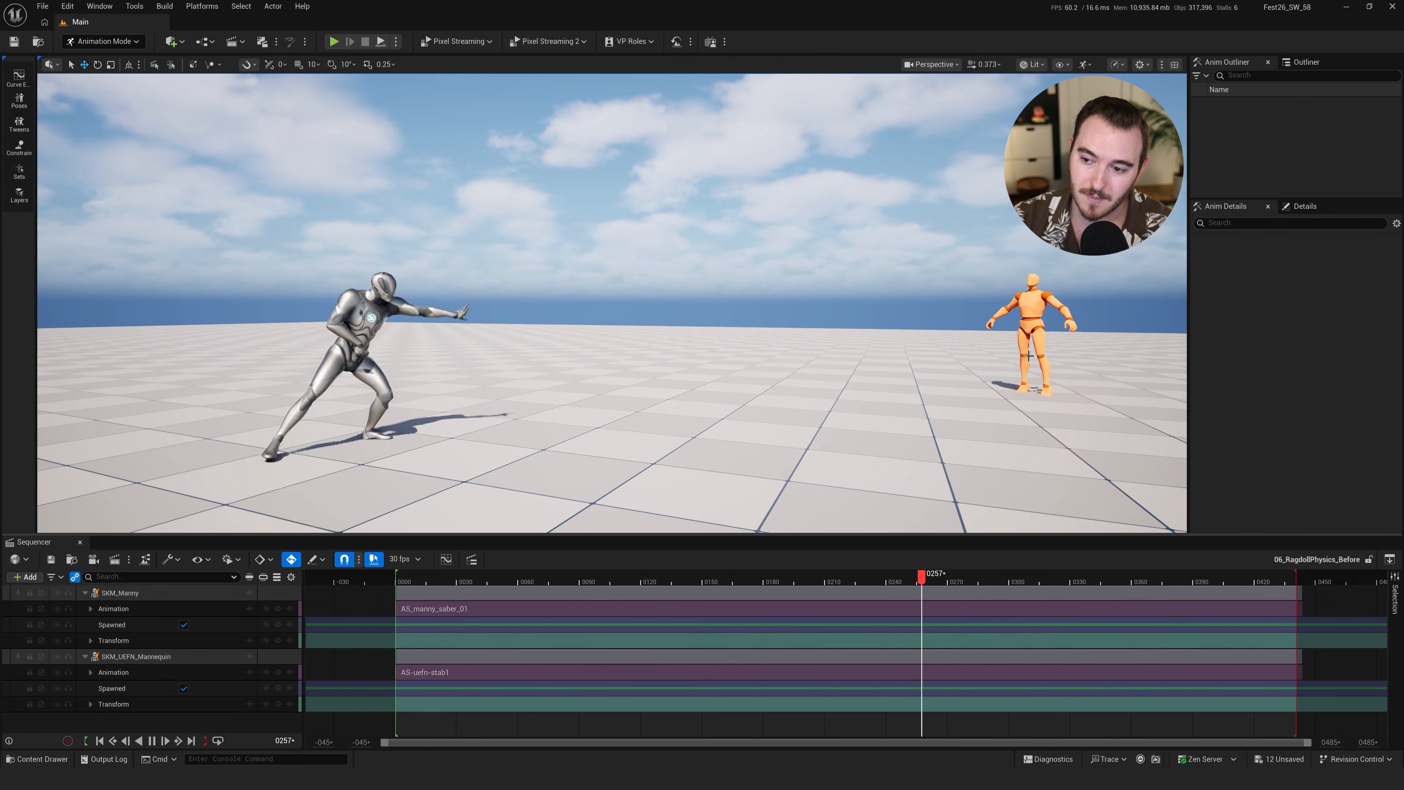
right_click_drag(897, 352, 830, 363)
left_click_drag(985, 573, 1057, 575)
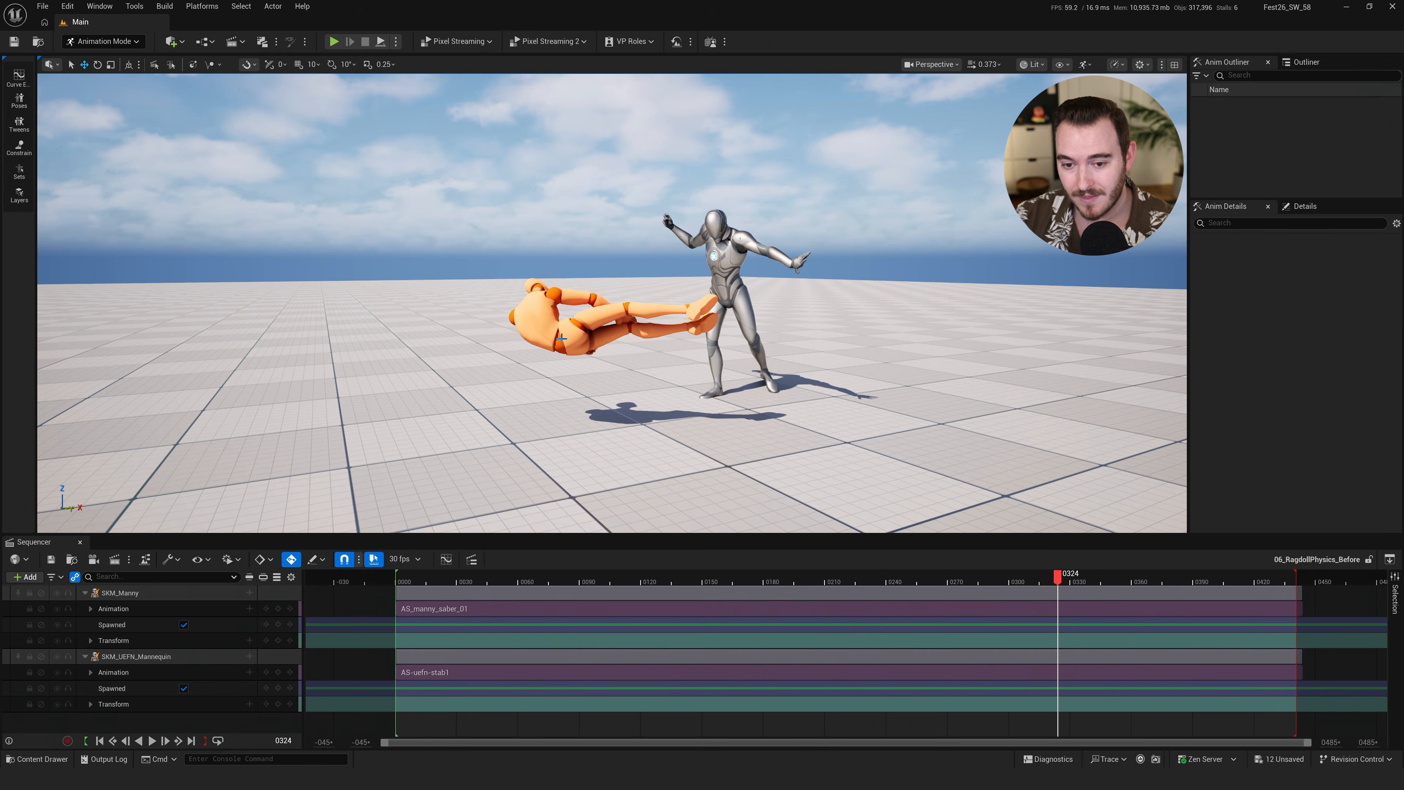
Locate the SKM_UEFN_Mannequin track's asset in the content browser
left_click(166, 657)
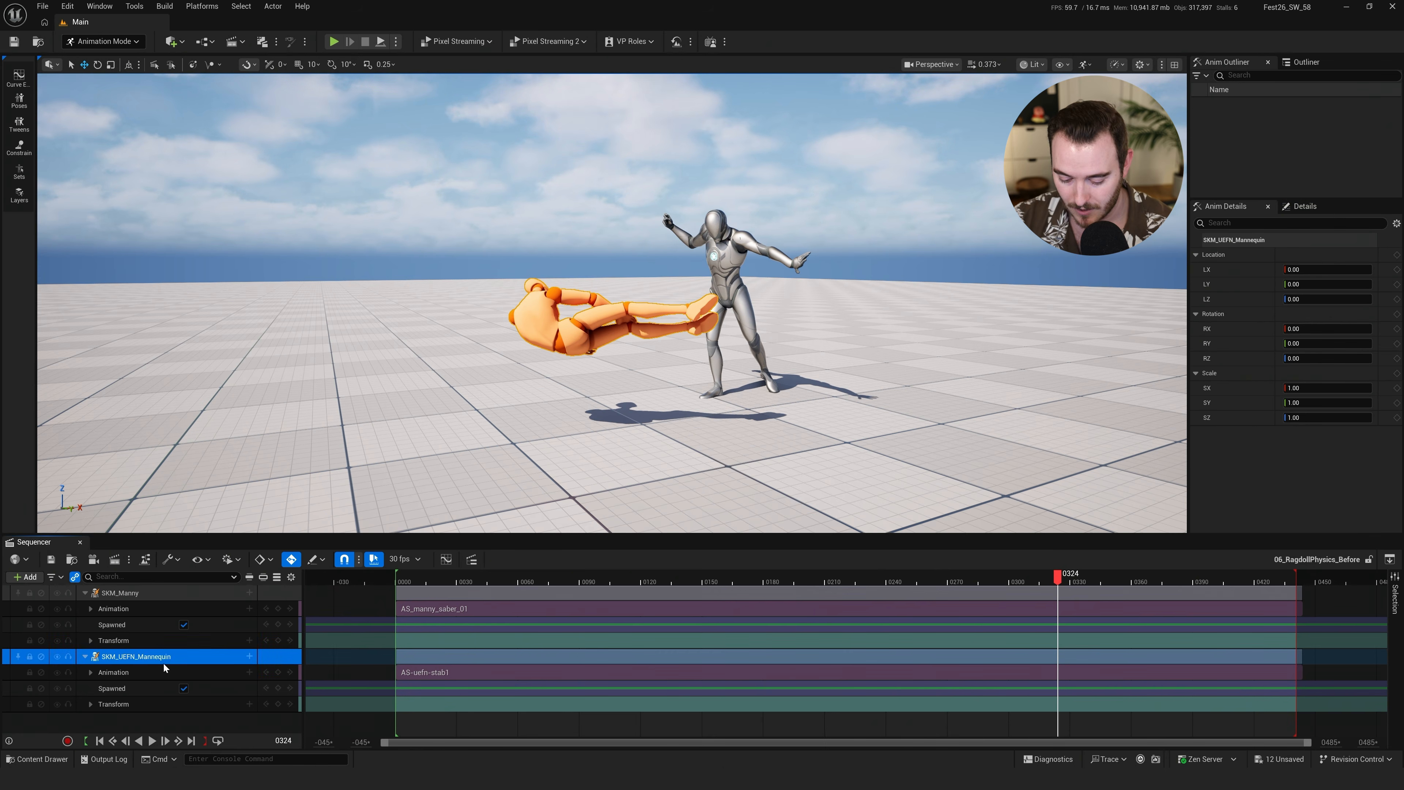
key("ctrl+b")
key("ctrl+space")
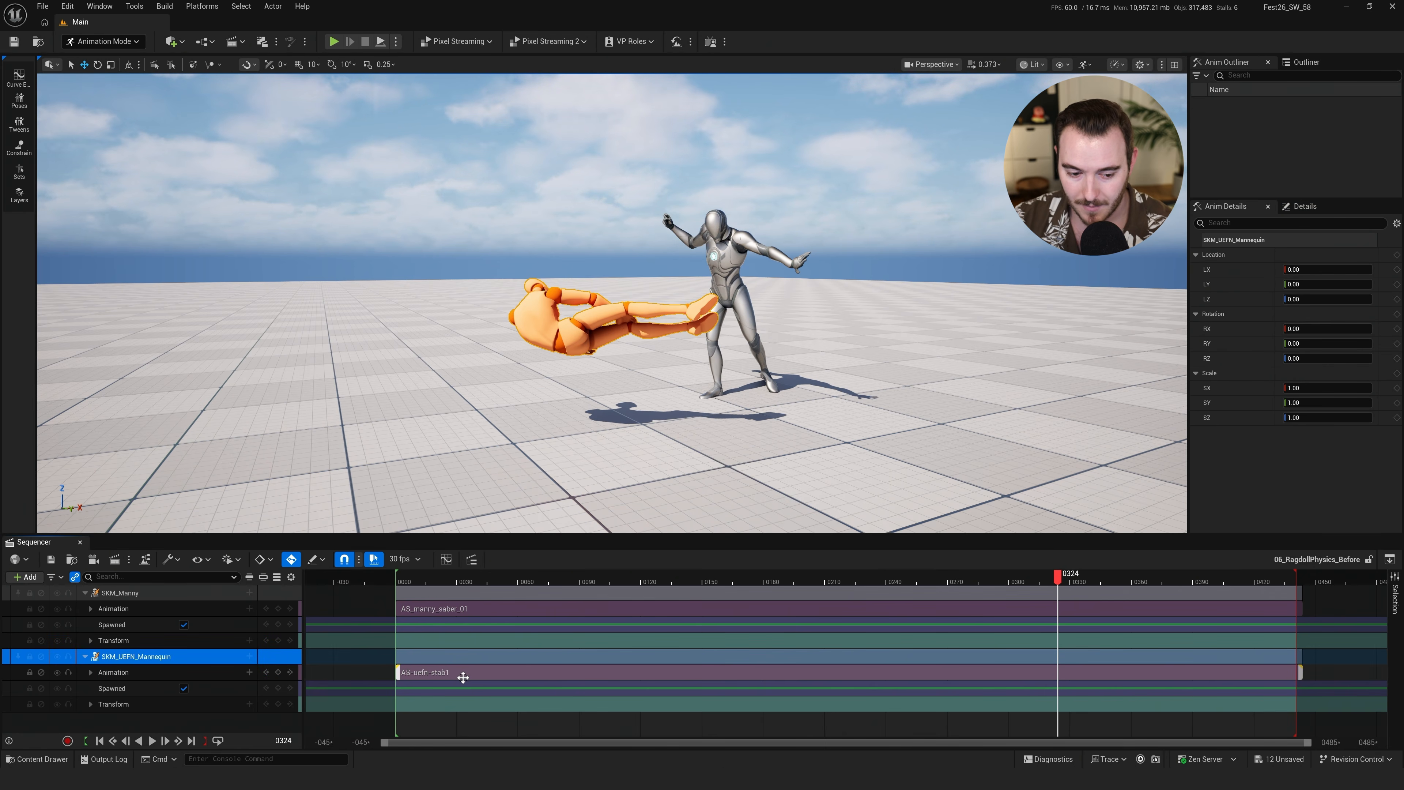
Select the mannequin's AS-uefn-stab1 animation section and scrub the timeline to frame 353
left_click(486, 673)
key("ctrl+space")
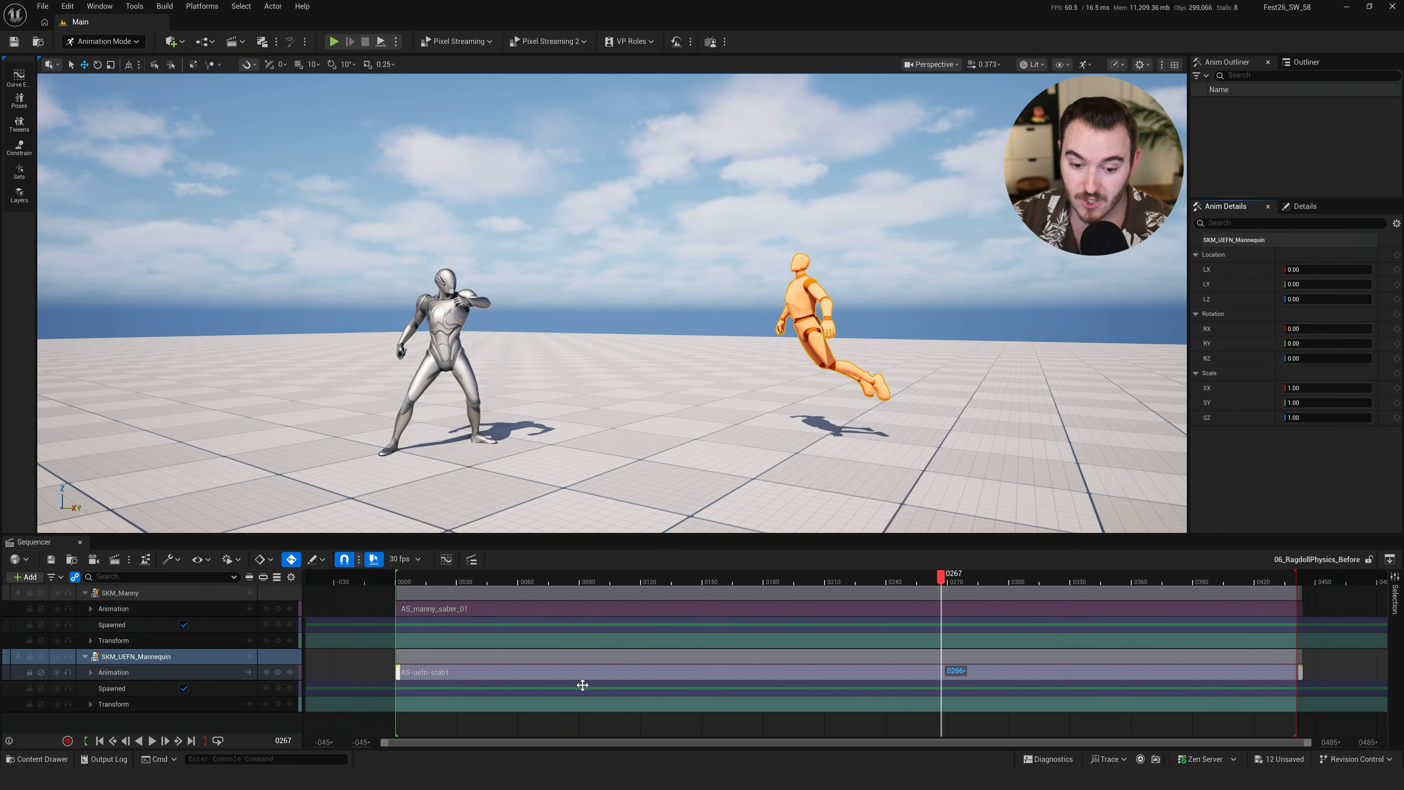
left_click_drag(749, 574, 1122, 574)
right_click_drag(680, 334, 721, 333)
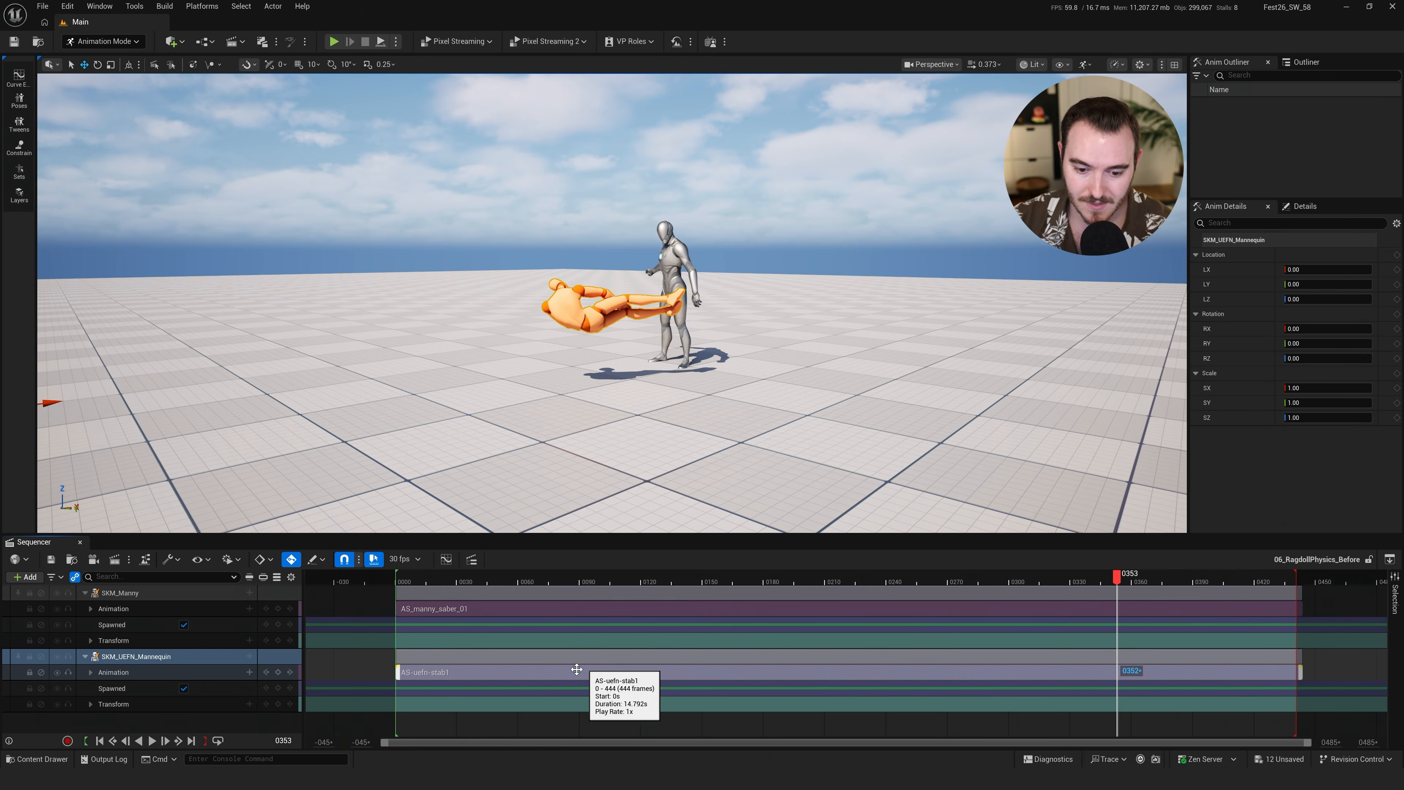
Open the SKM_UEFN_Mannequin_Physics asset from the UEFN_Mannequin Meshes folder and view its physics bodies
key("ctrl+space")
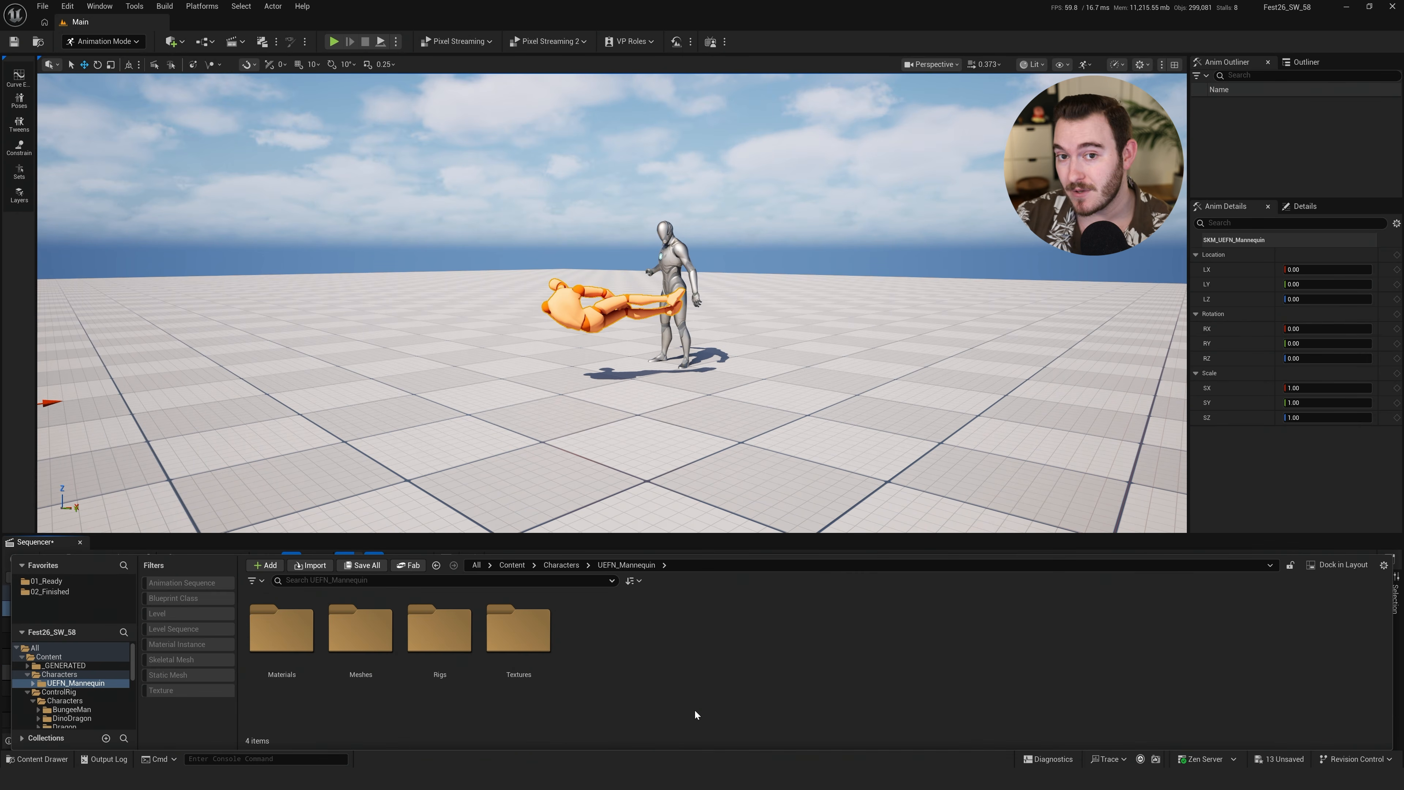
left_click(353, 643)
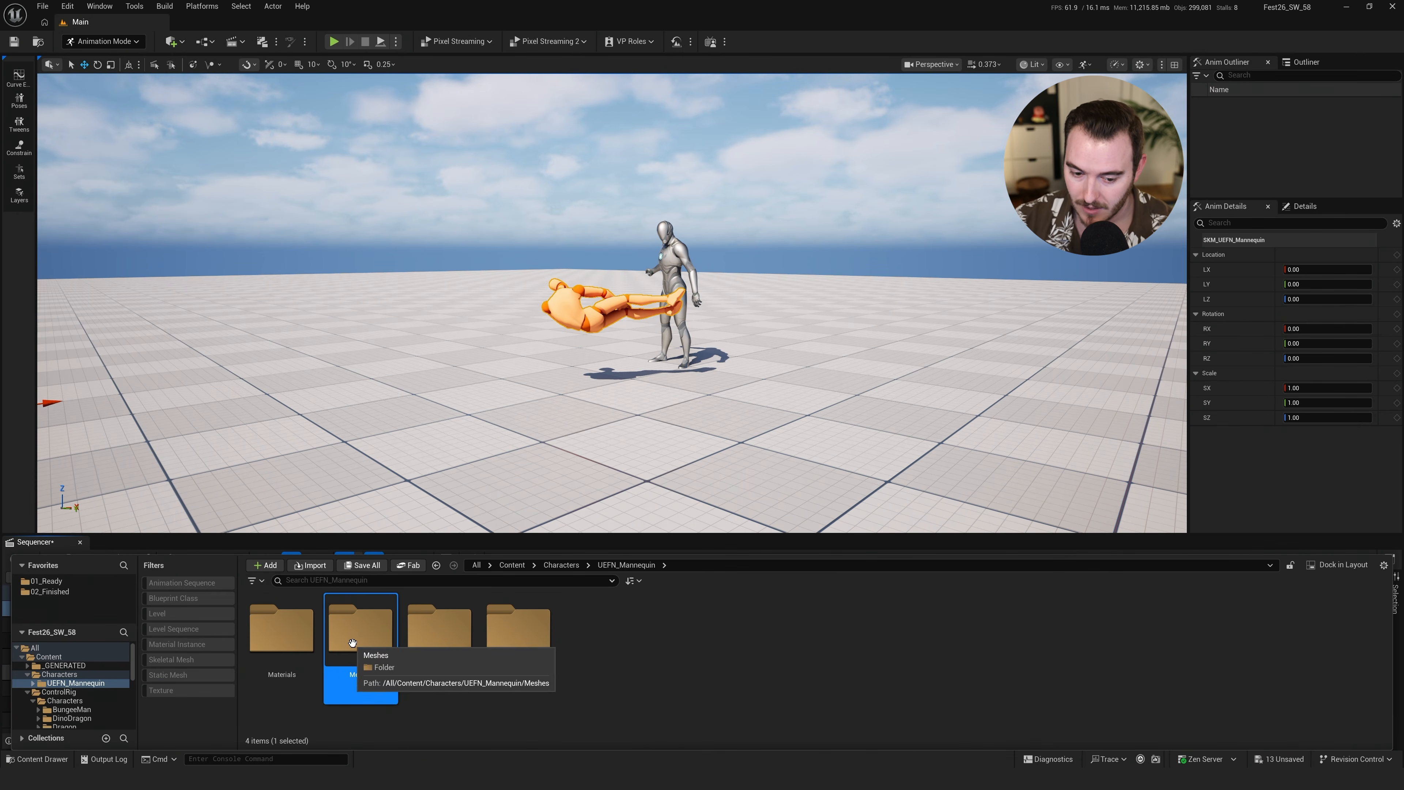
double_click(352, 643)
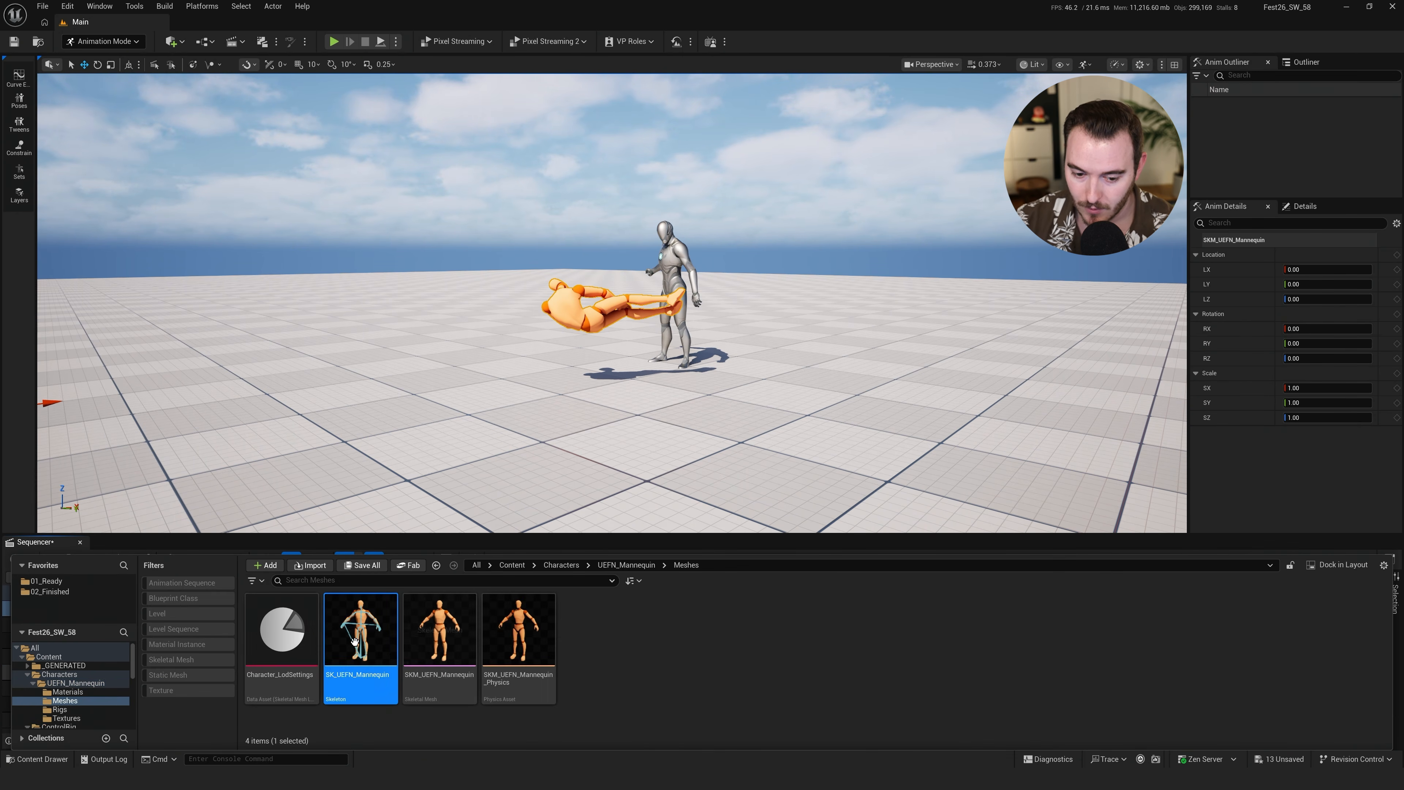
left_click(536, 628)
double_click(536, 628)
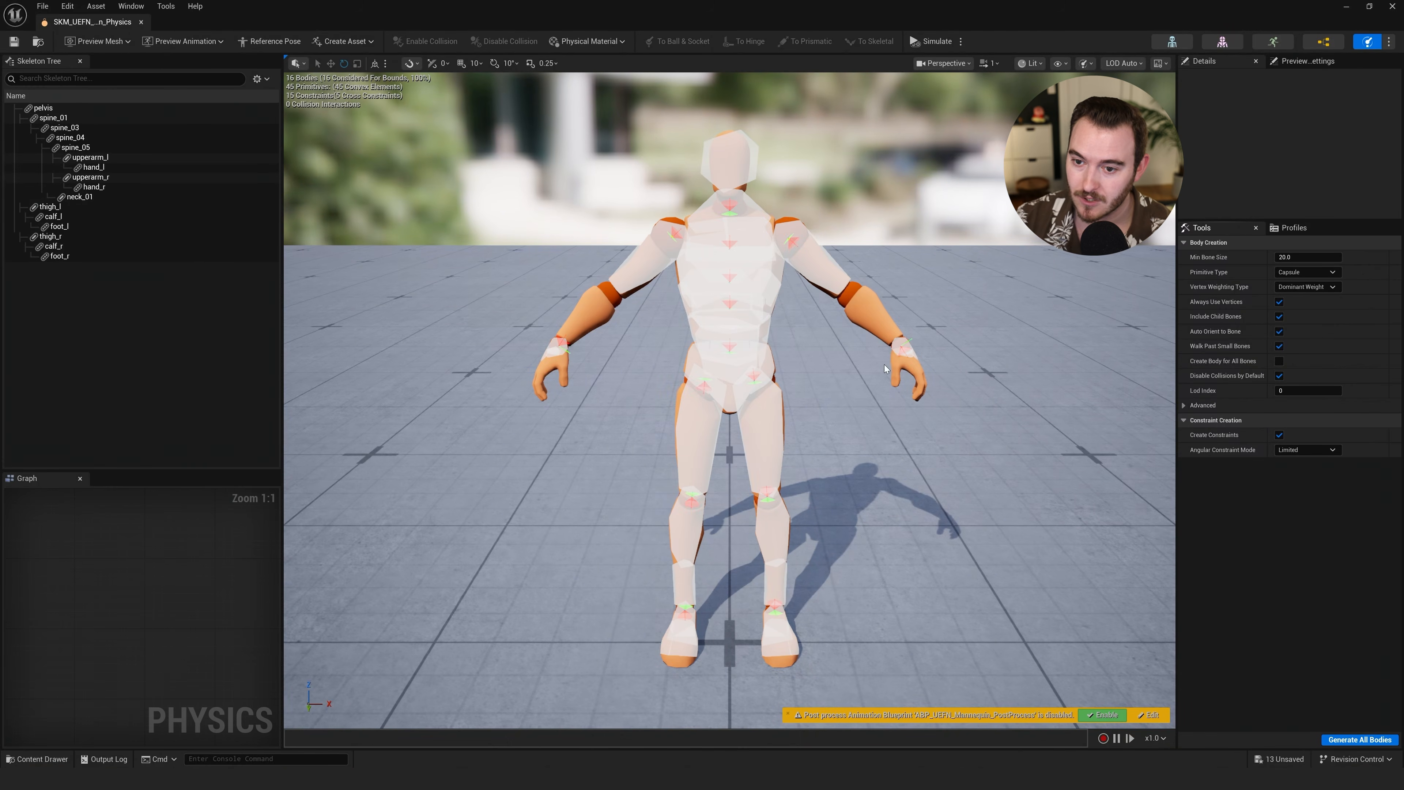
mouse_move(890, 310)
left_mouse_down("alt")
mouse_move(723, 288)
mouse_move(889, 307)
left_mouse_up("alt")
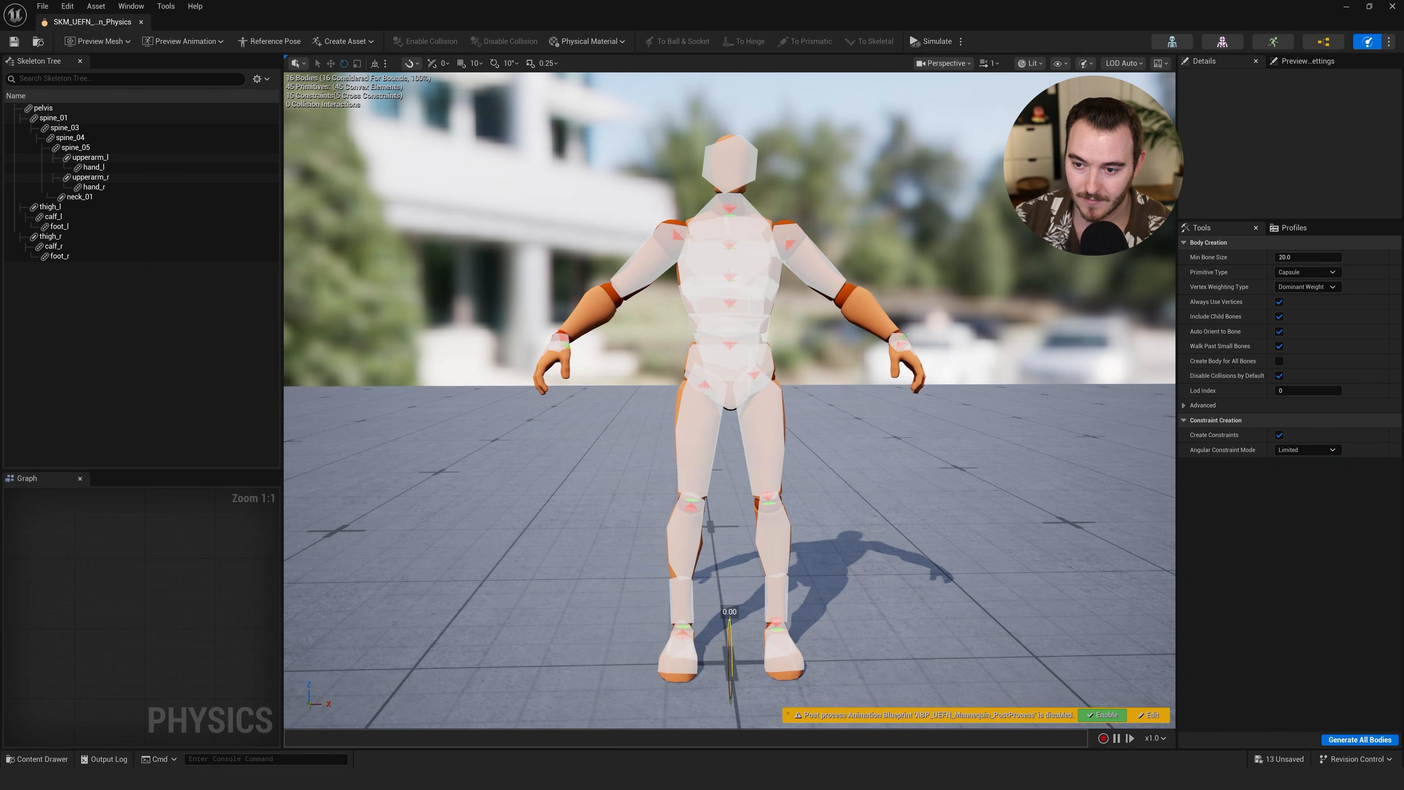
Run the physics simulation on the mannequin's bodies in its reference pose, repeat it, and stop it
middle_click_drag(883, 288, 914, 217)
left_click(935, 41)
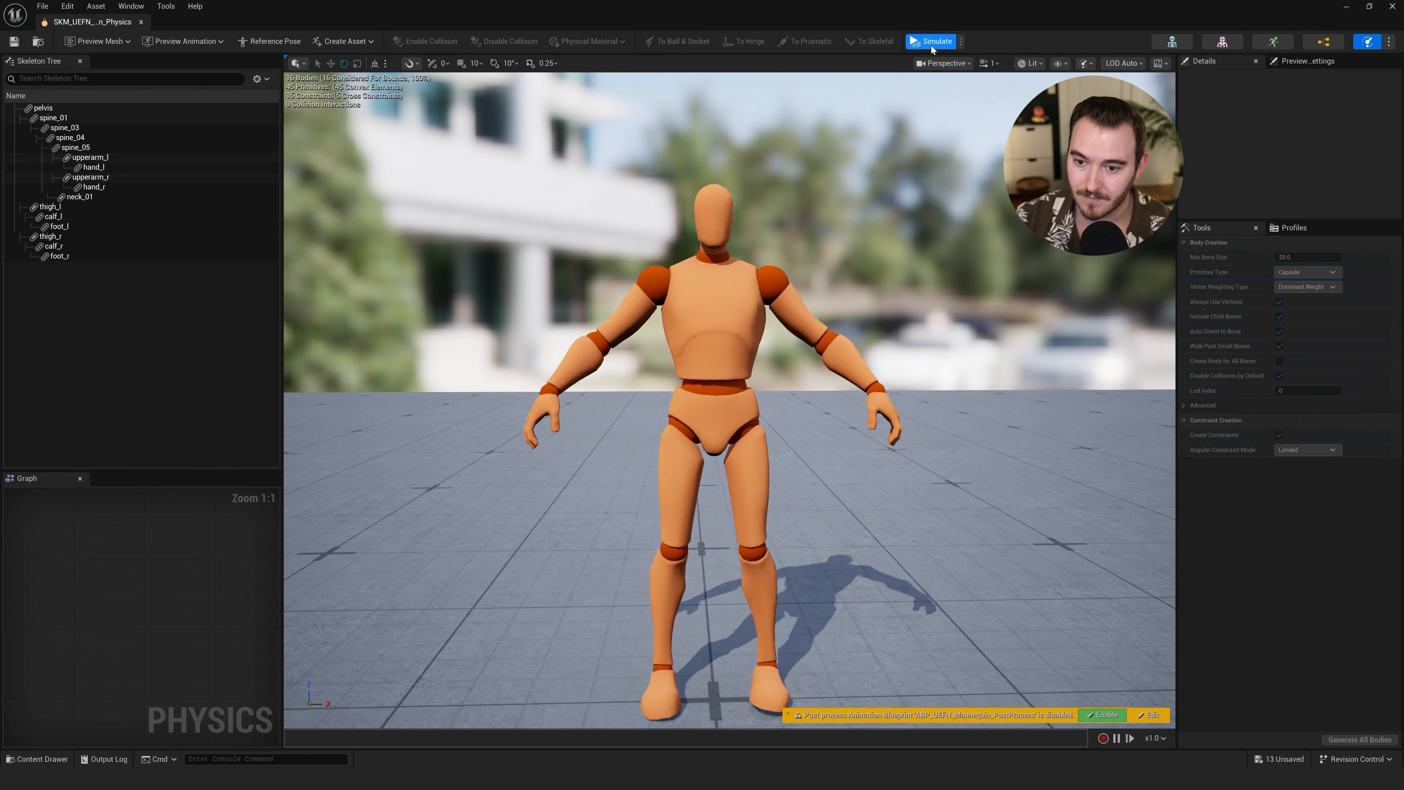
middle_click_drag(862, 354, 862, 321)
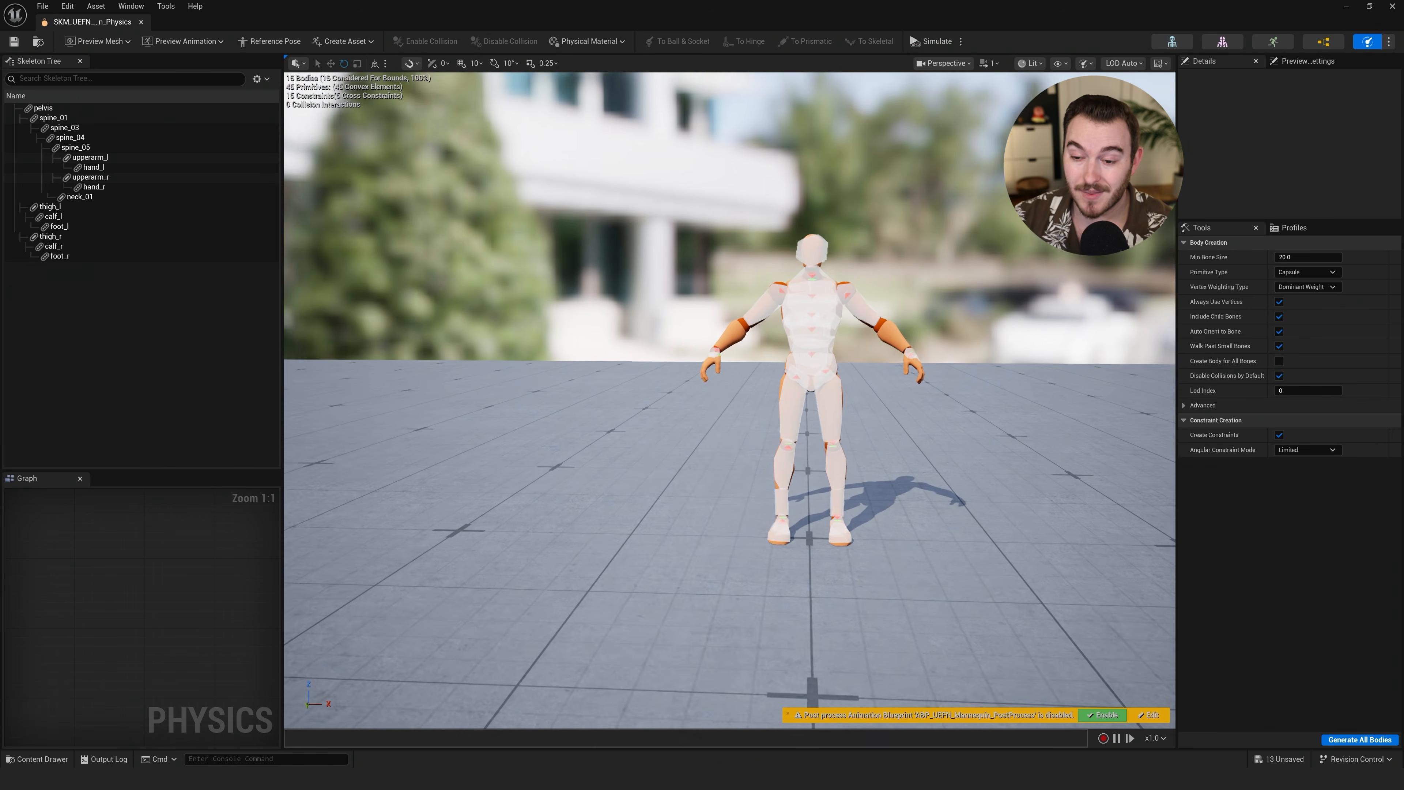
right_click_drag(860, 157, 867, 127)
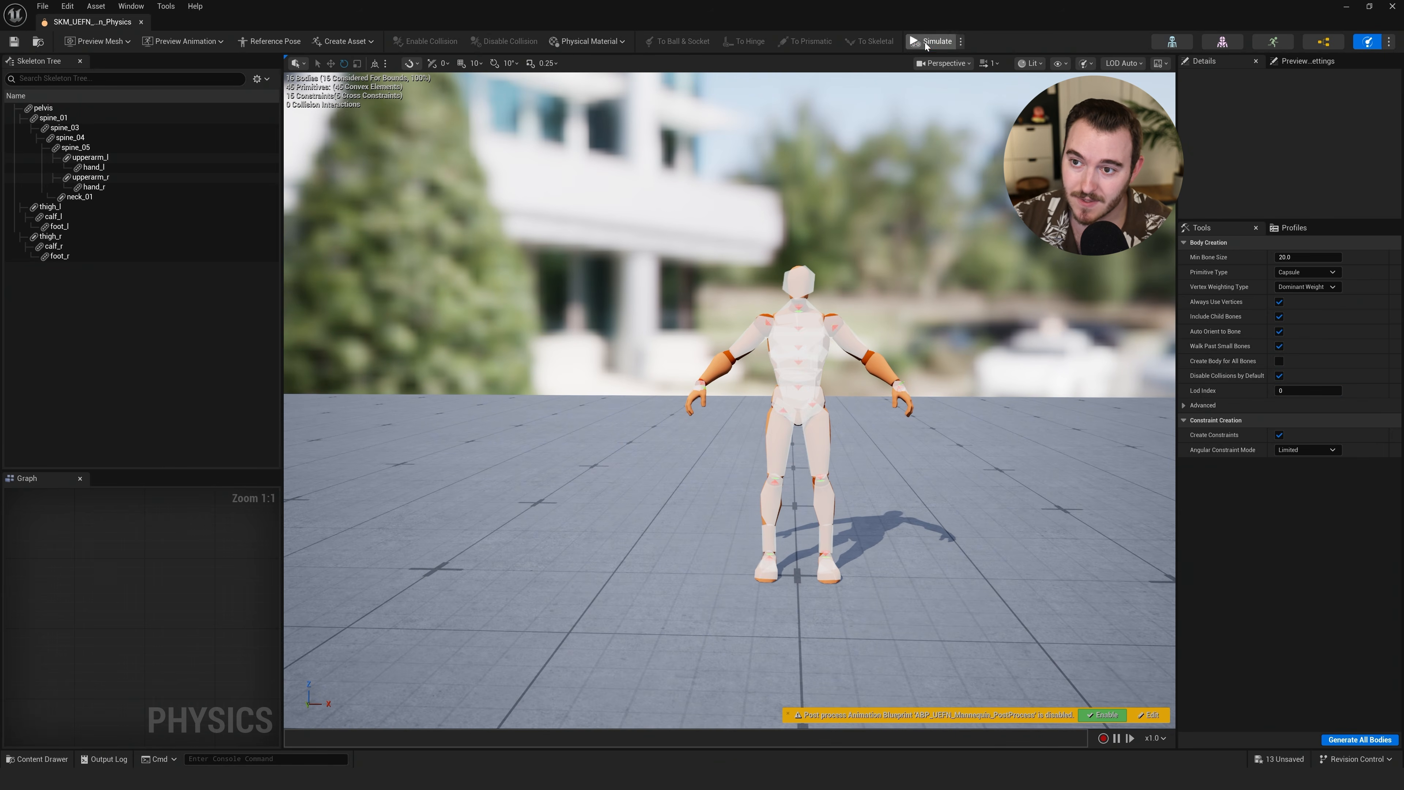
left_click(924, 42)
left_click(936, 43)
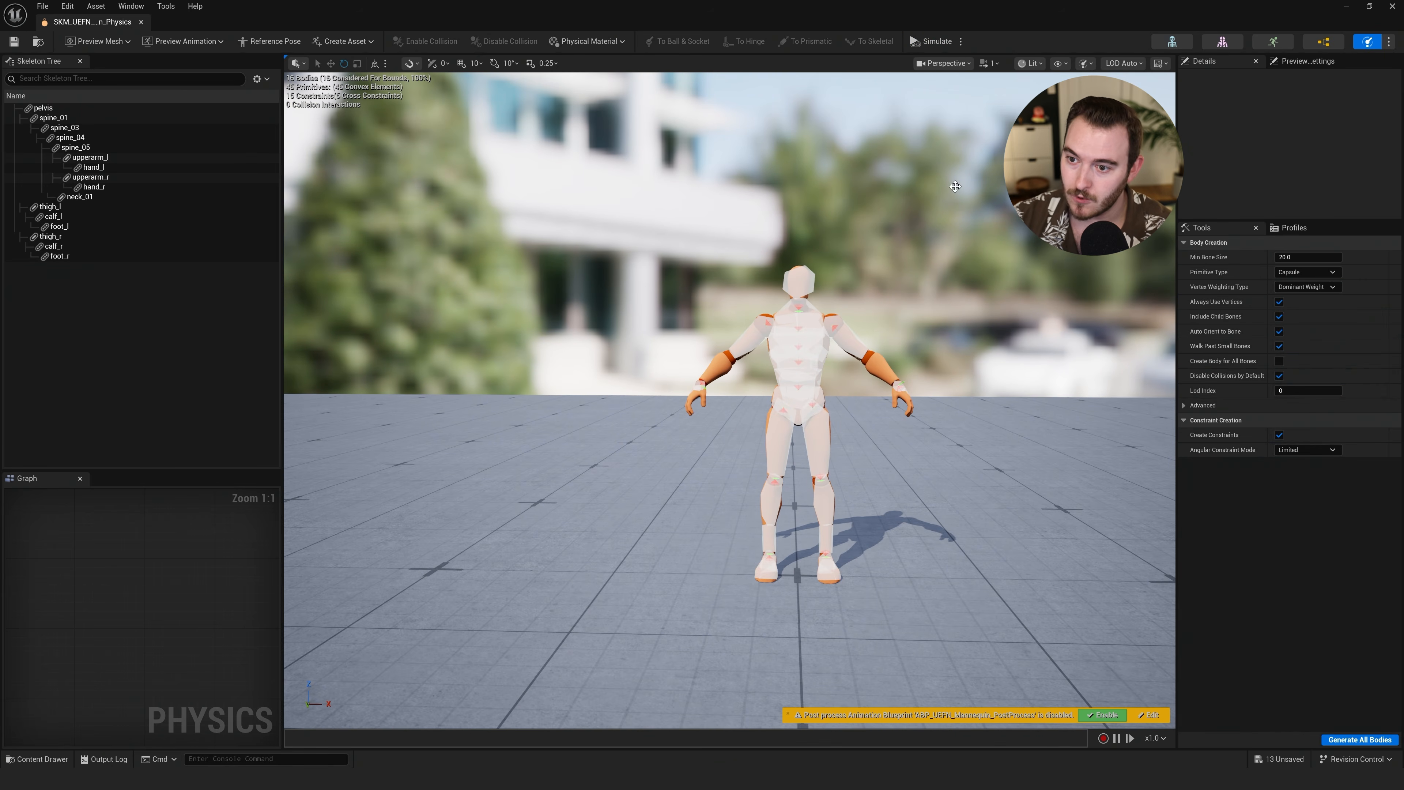
middle_click_drag(954, 187, 842, 216)
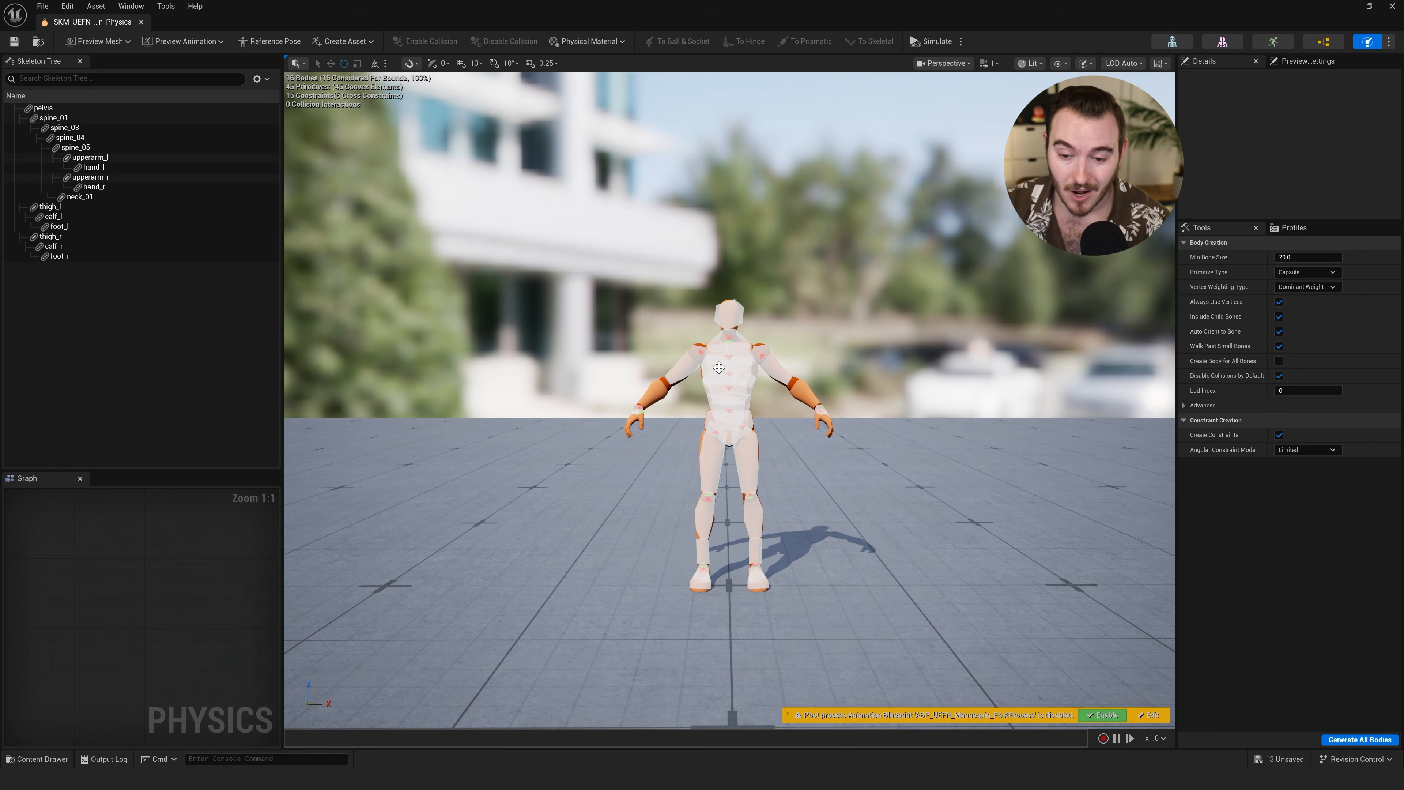
Set the preview animation to stab-physics and scrub it to about frame 255
left_click(184, 41)
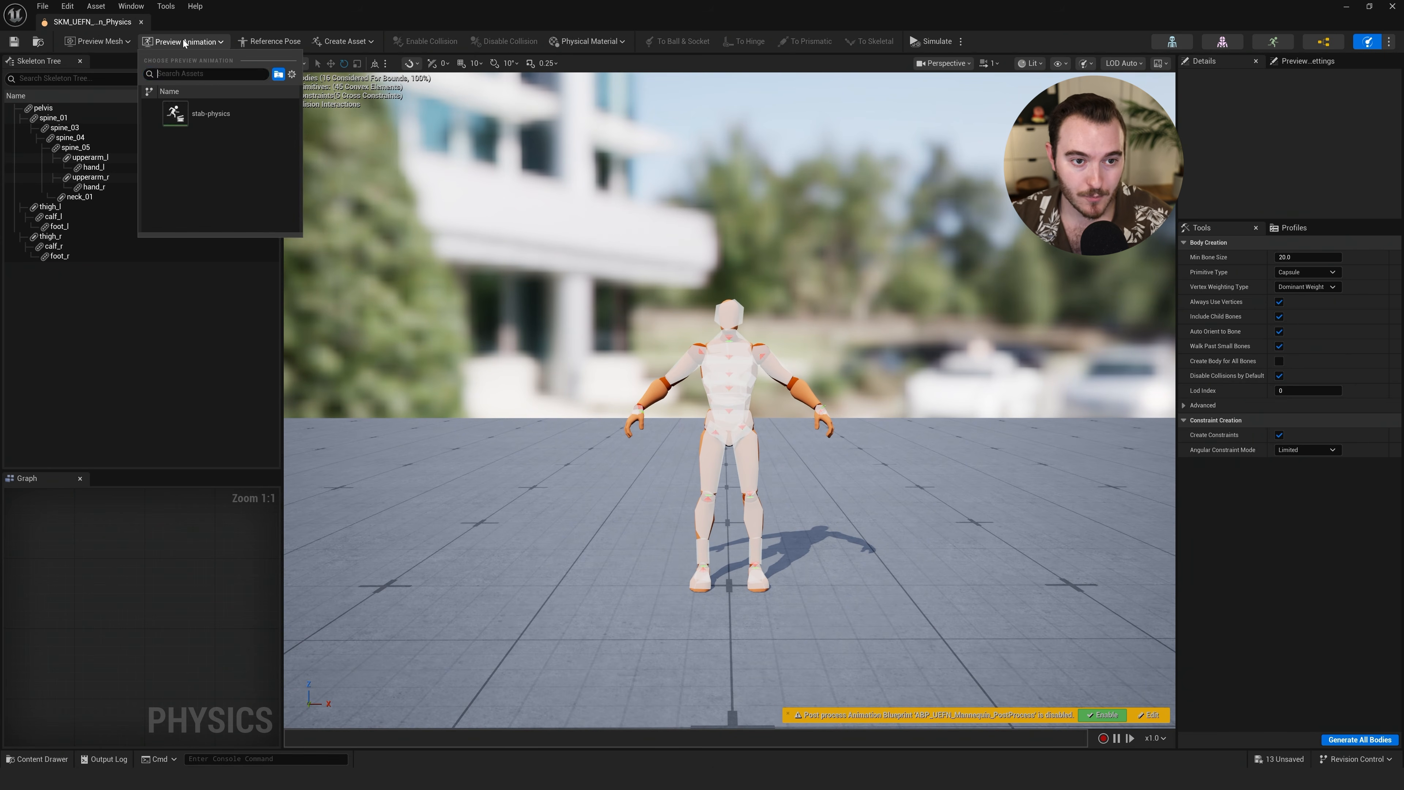
left_click(227, 122)
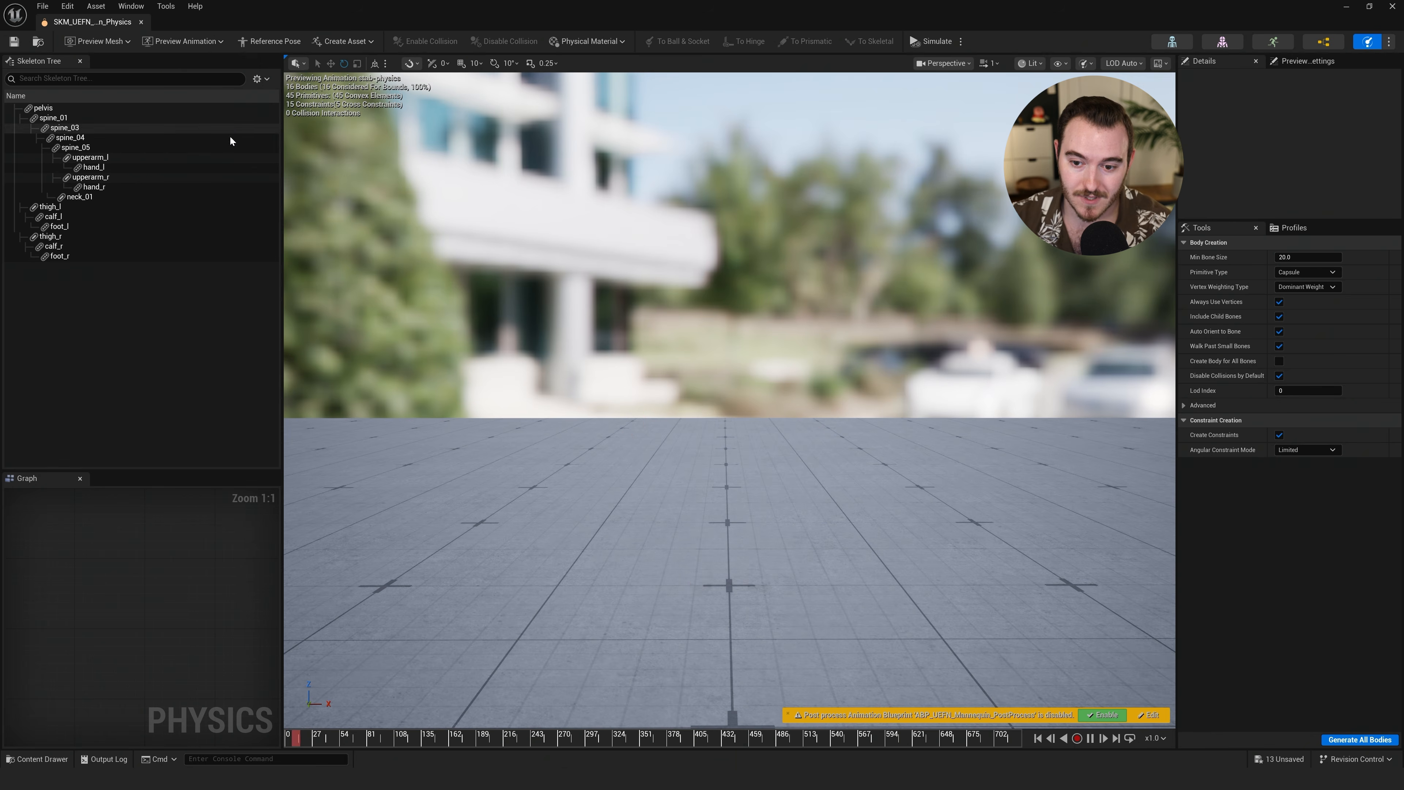
right_click_drag(553, 686, 413, 690)
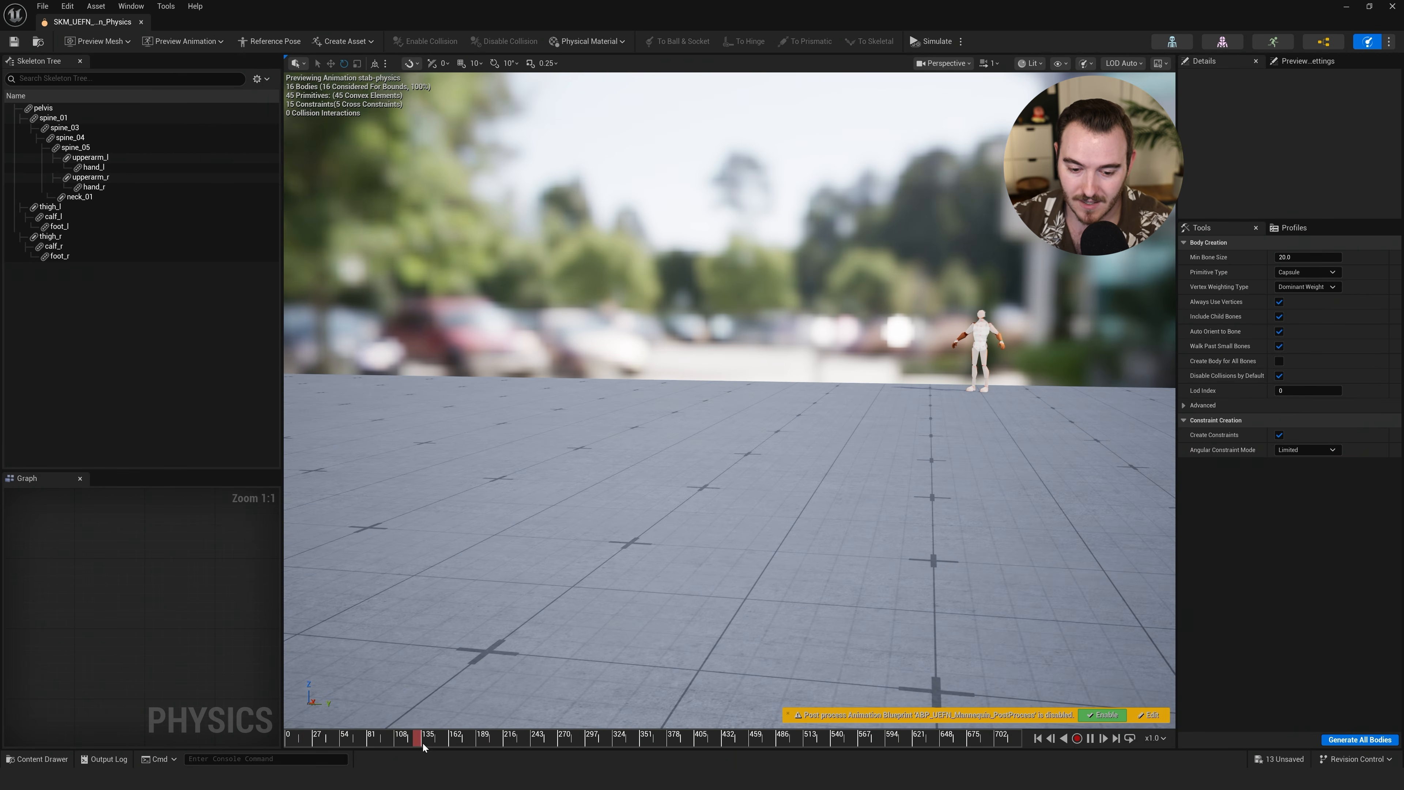
left_click_drag(611, 736, 546, 740)
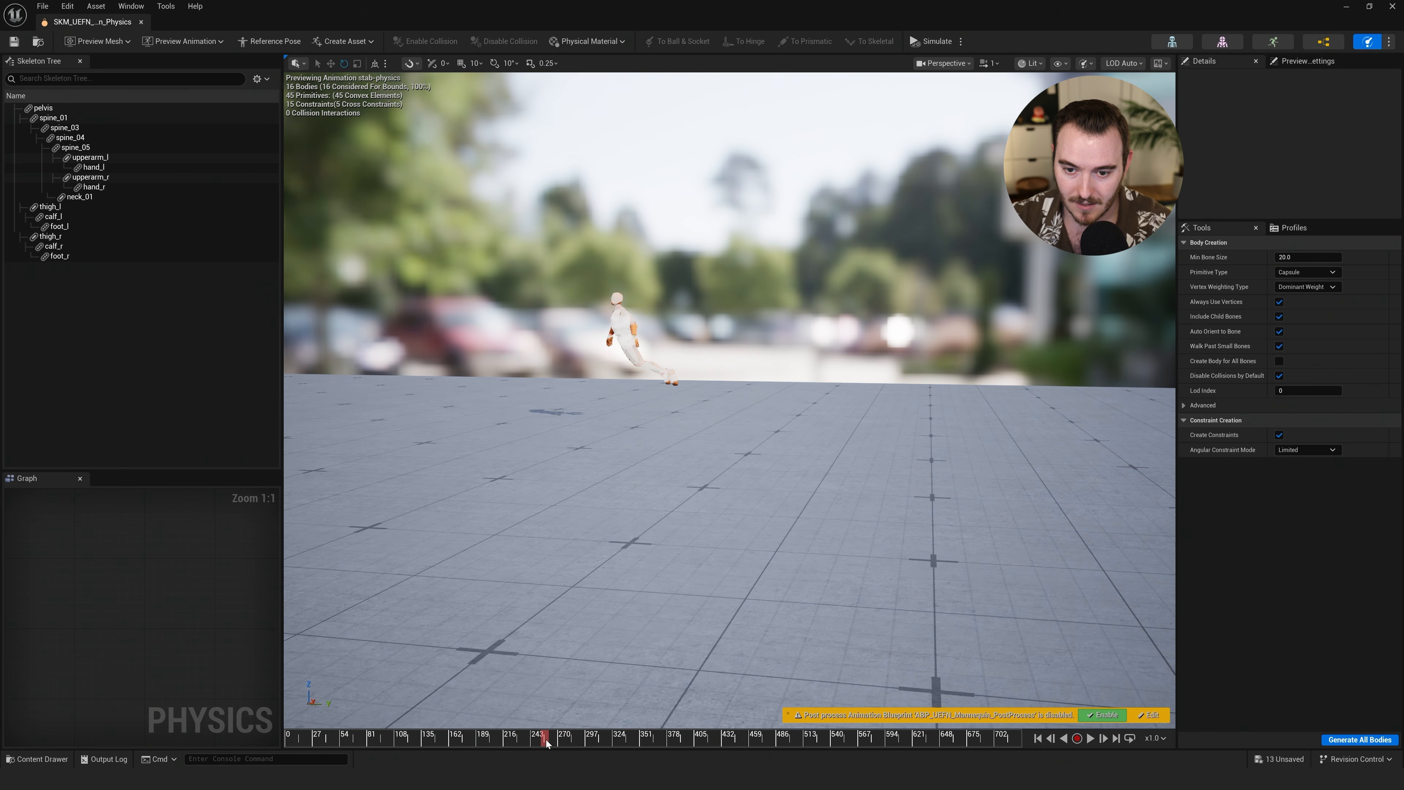
Pause the preview, scrub to about frame 275, and simulate the mannequin's ragdoll fall from that pose
left_click(1088, 739)
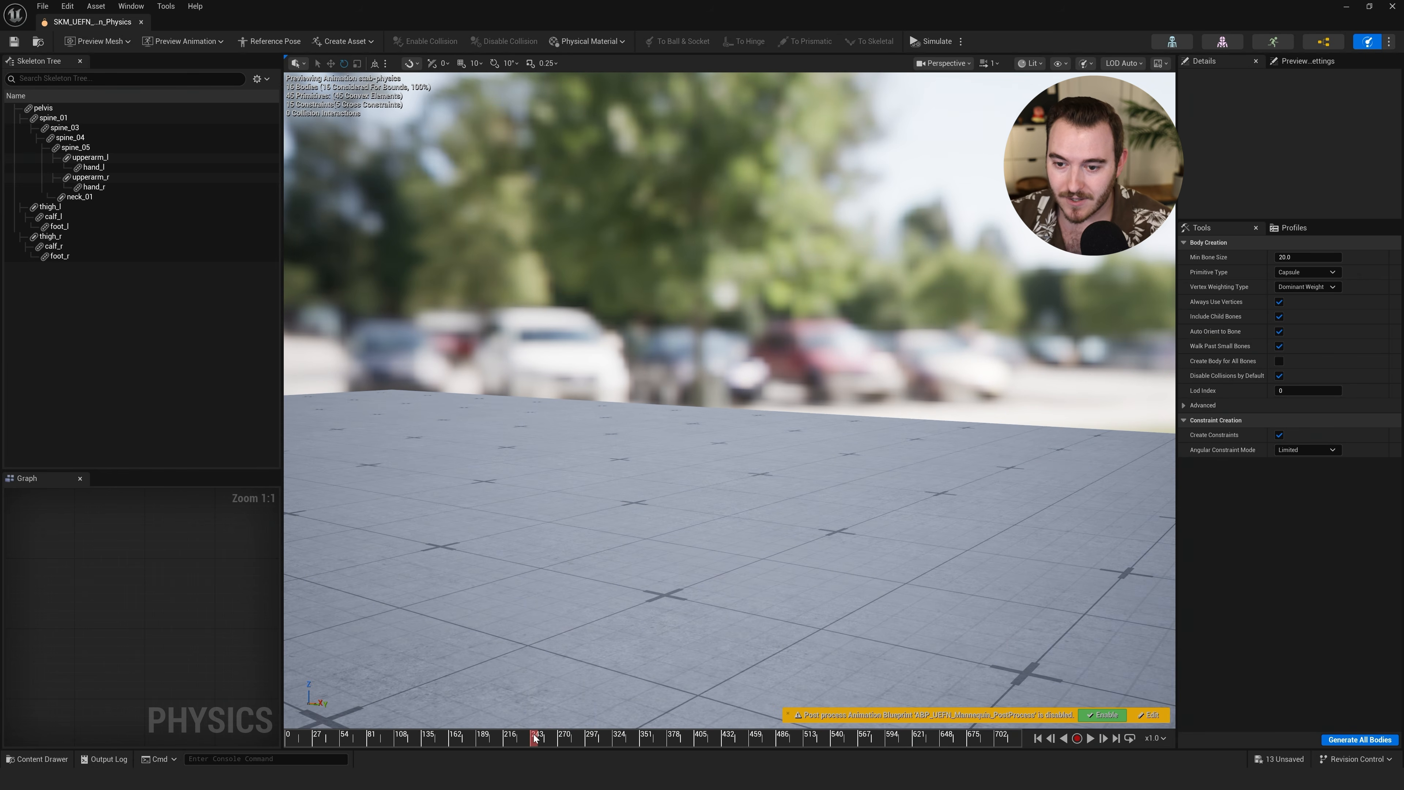
left_click_drag(538, 738, 569, 738)
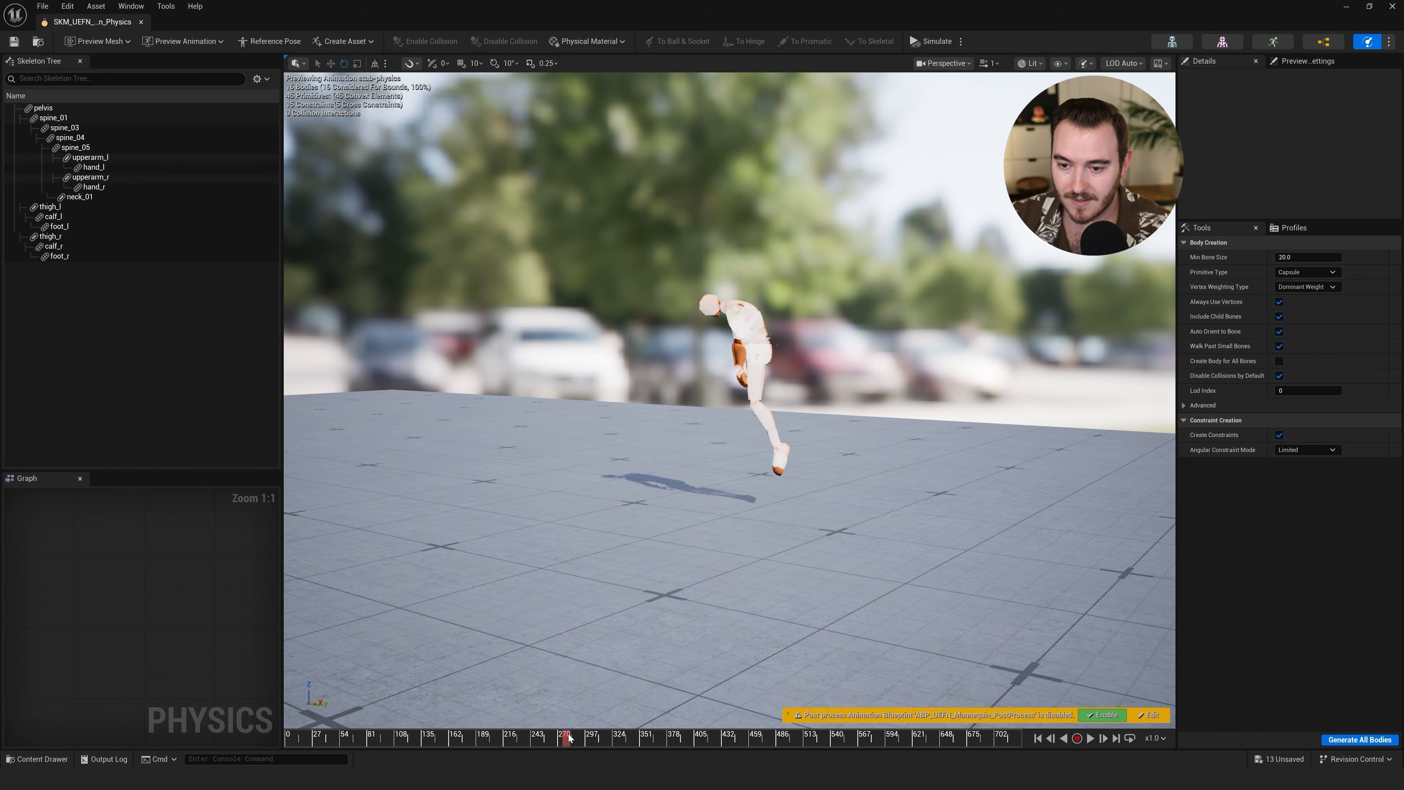
left_click(936, 41)
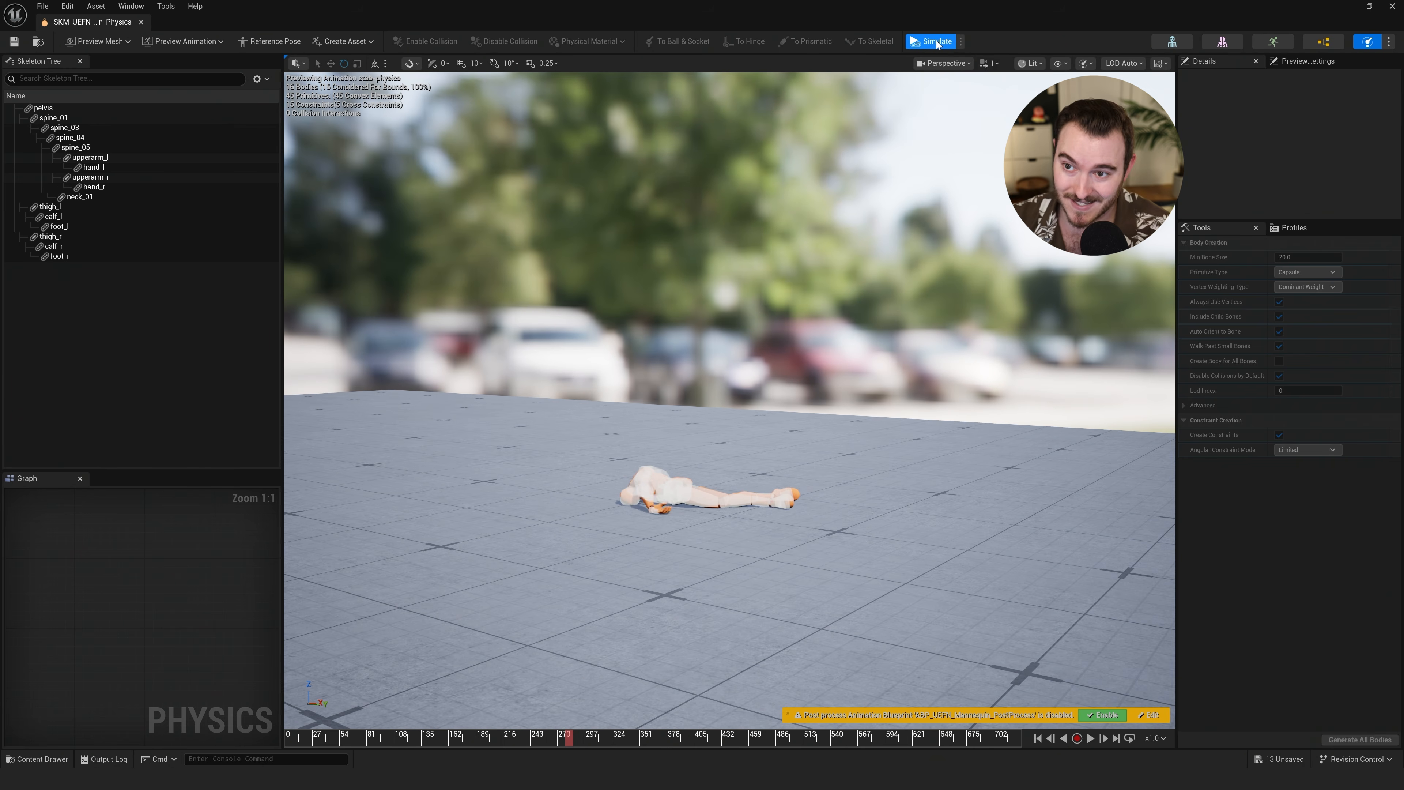
left_click(936, 41)
Move the preview to about frame 240 and start recording NewAnimation into the Content folder at 30 fps
left_click(530, 738)
right_click_drag(800, 600, 891, 595)
left_click(1076, 739)
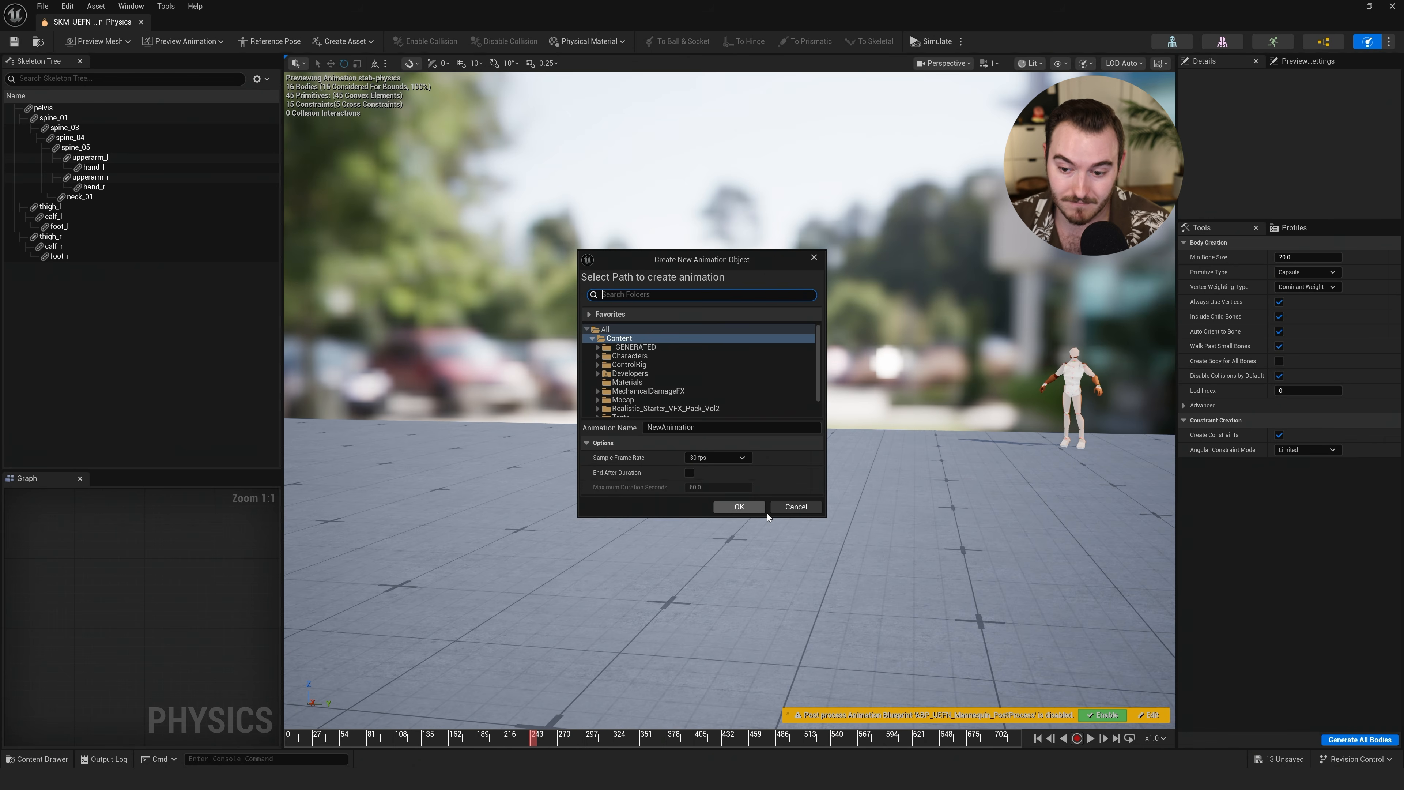
left_click(739, 507)
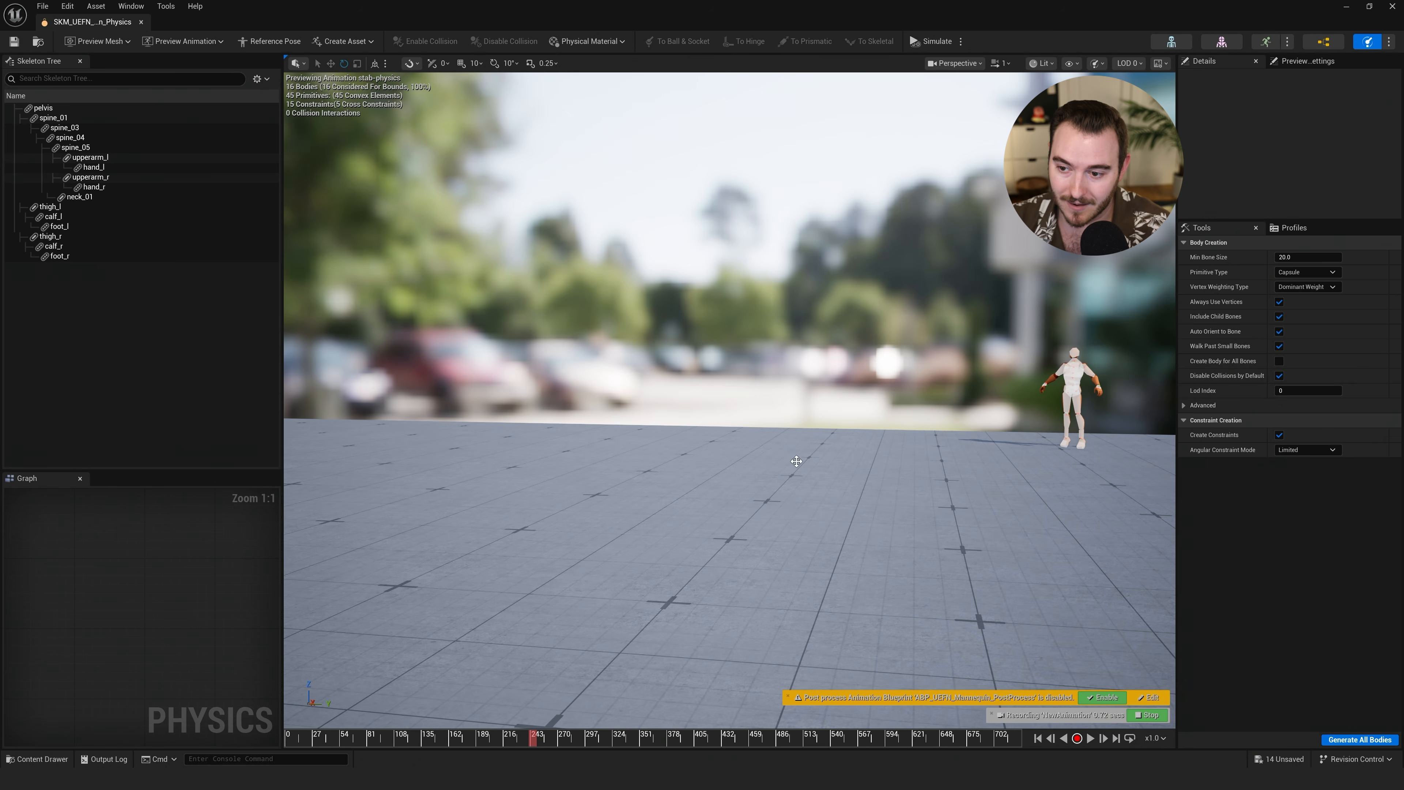
Replay the preview from the start while recording, check the simulation options, and briefly simulate the ragdoll after the stab
left_click(1036, 741)
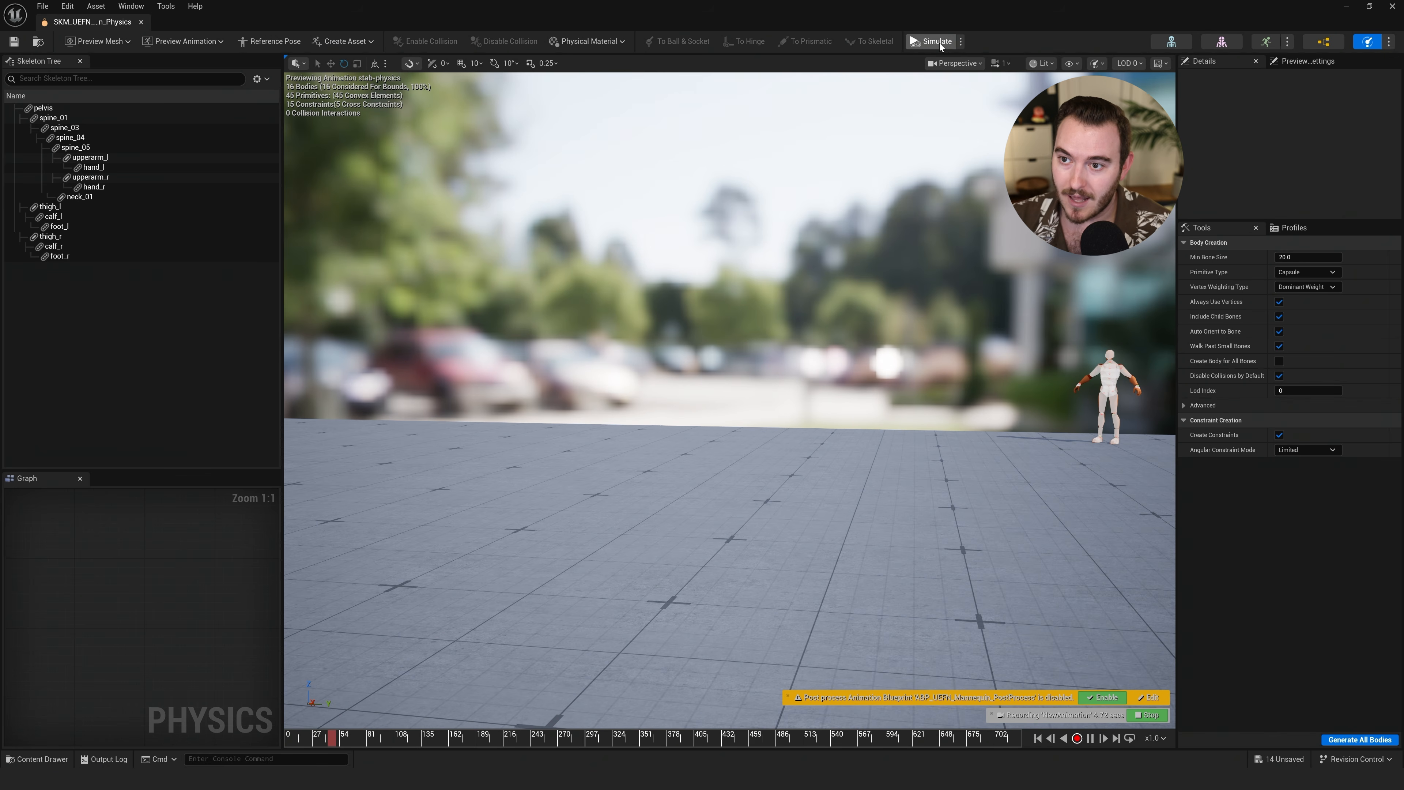
left_click(962, 42)
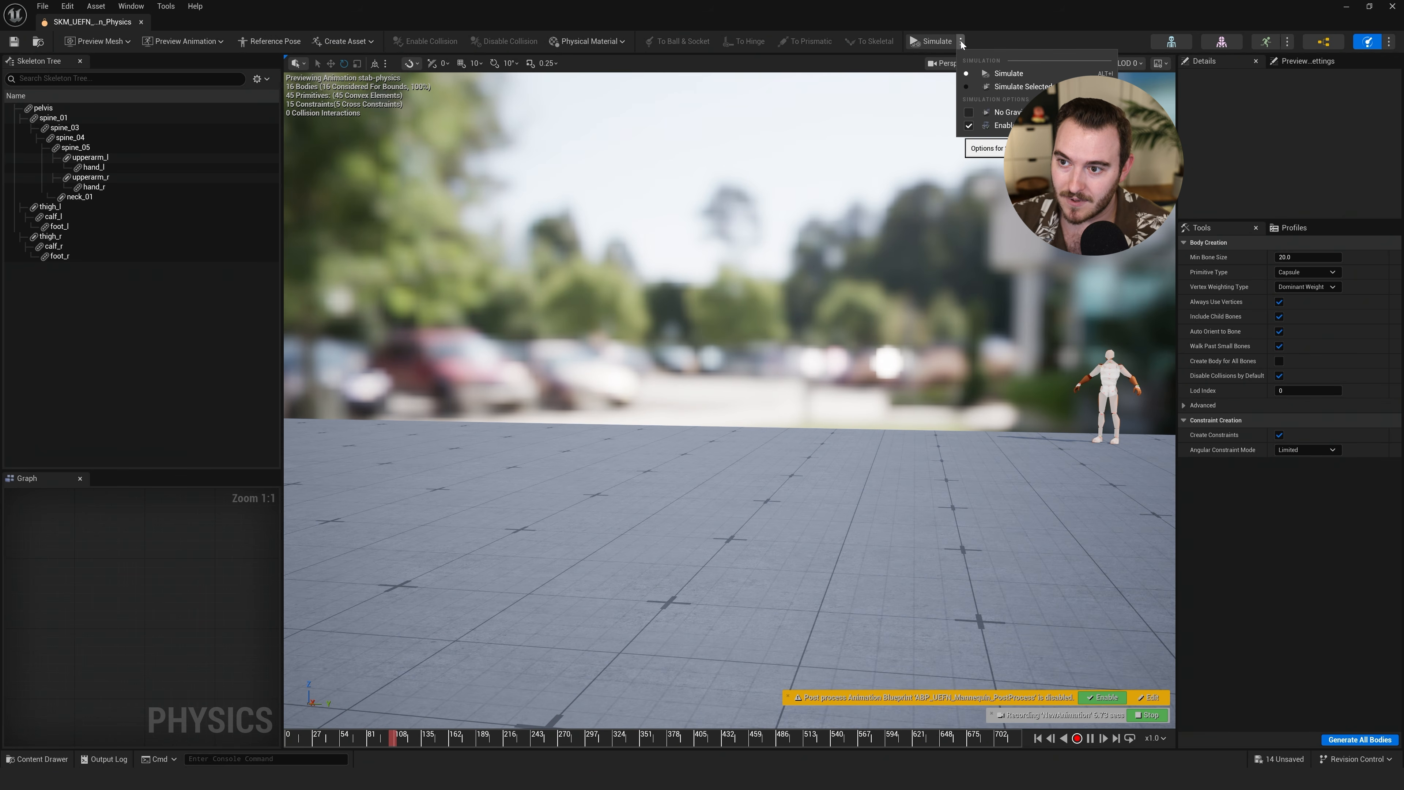
left_click(961, 43)
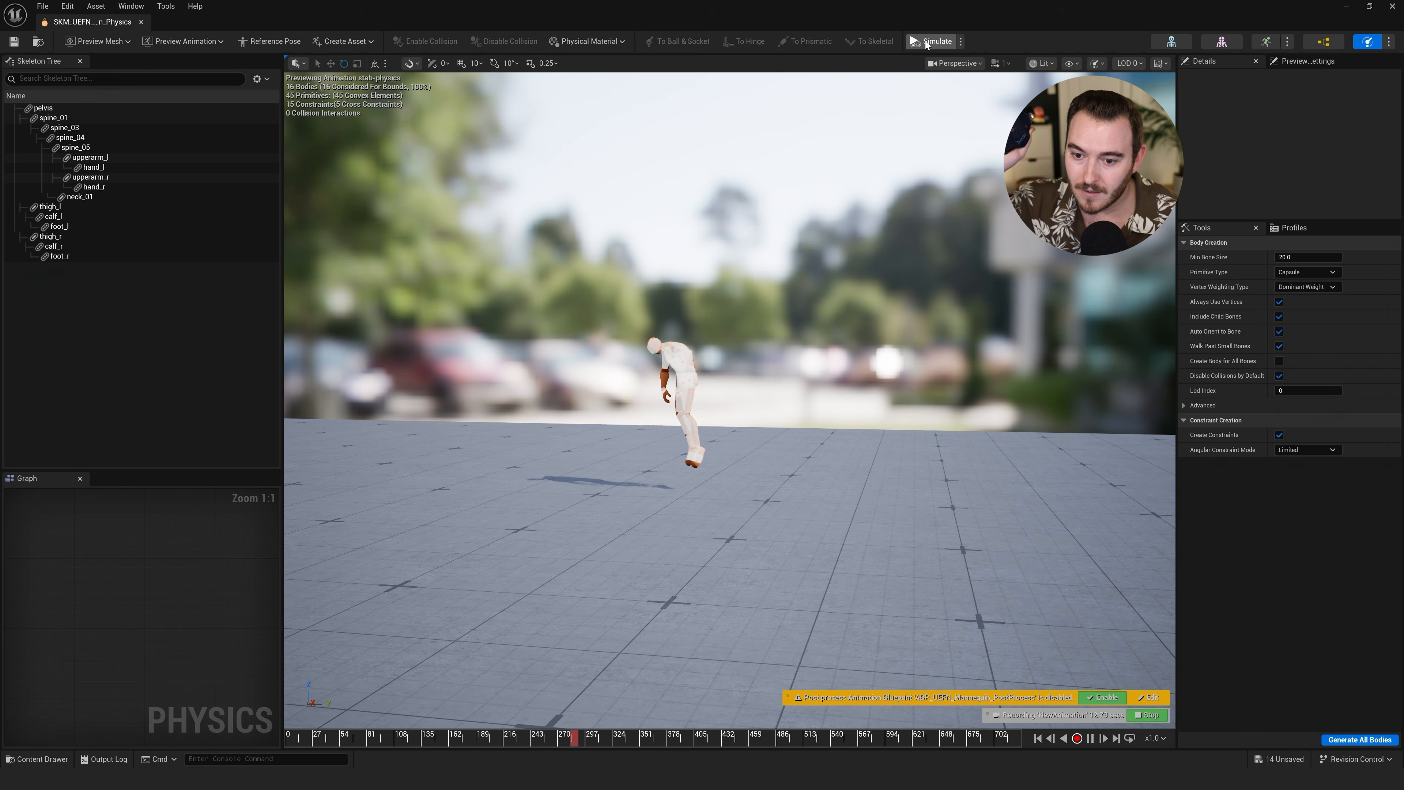
left_click(925, 41)
left_click(927, 42)
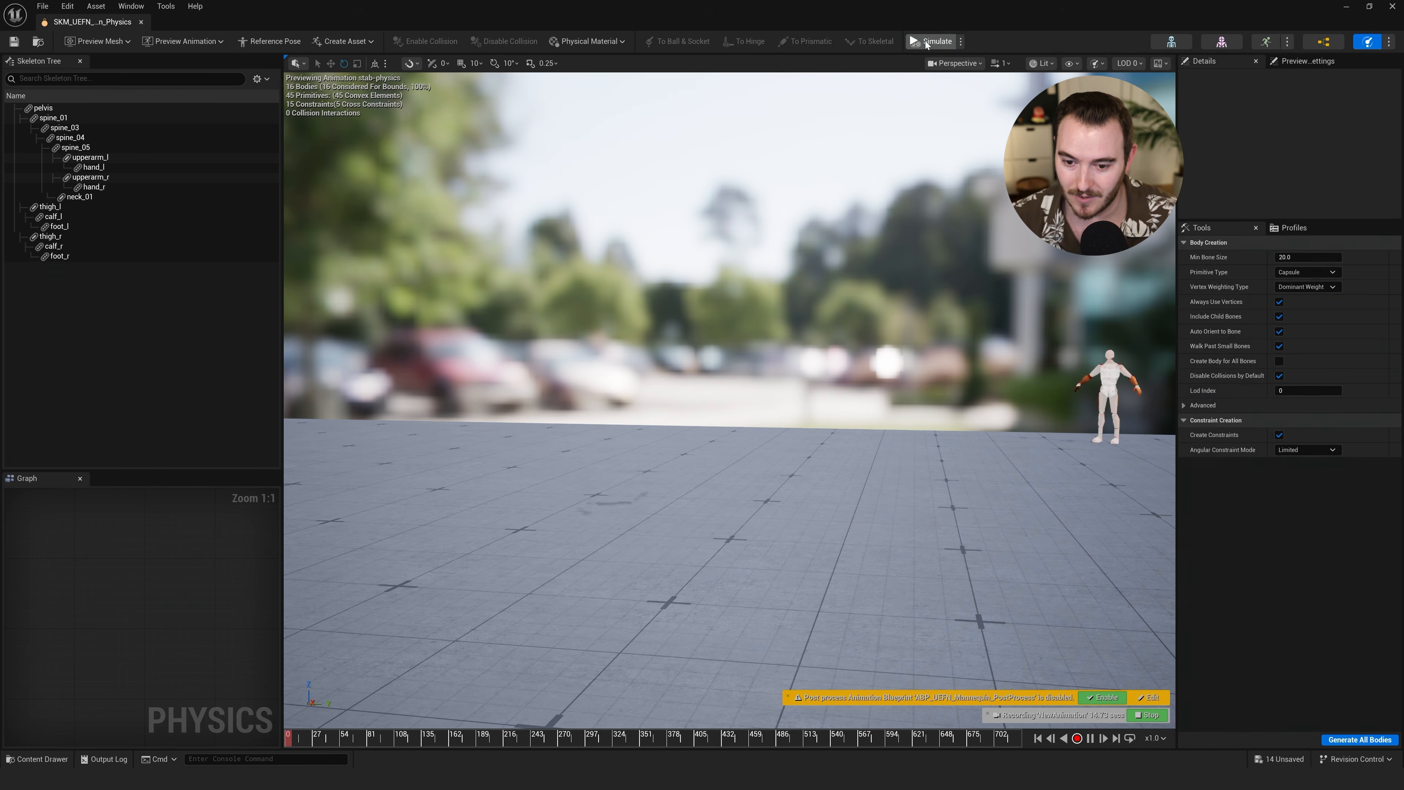
Simulate the ragdoll twice more during the playing stab-physics preview, then stop the simulation
left_click(936, 41)
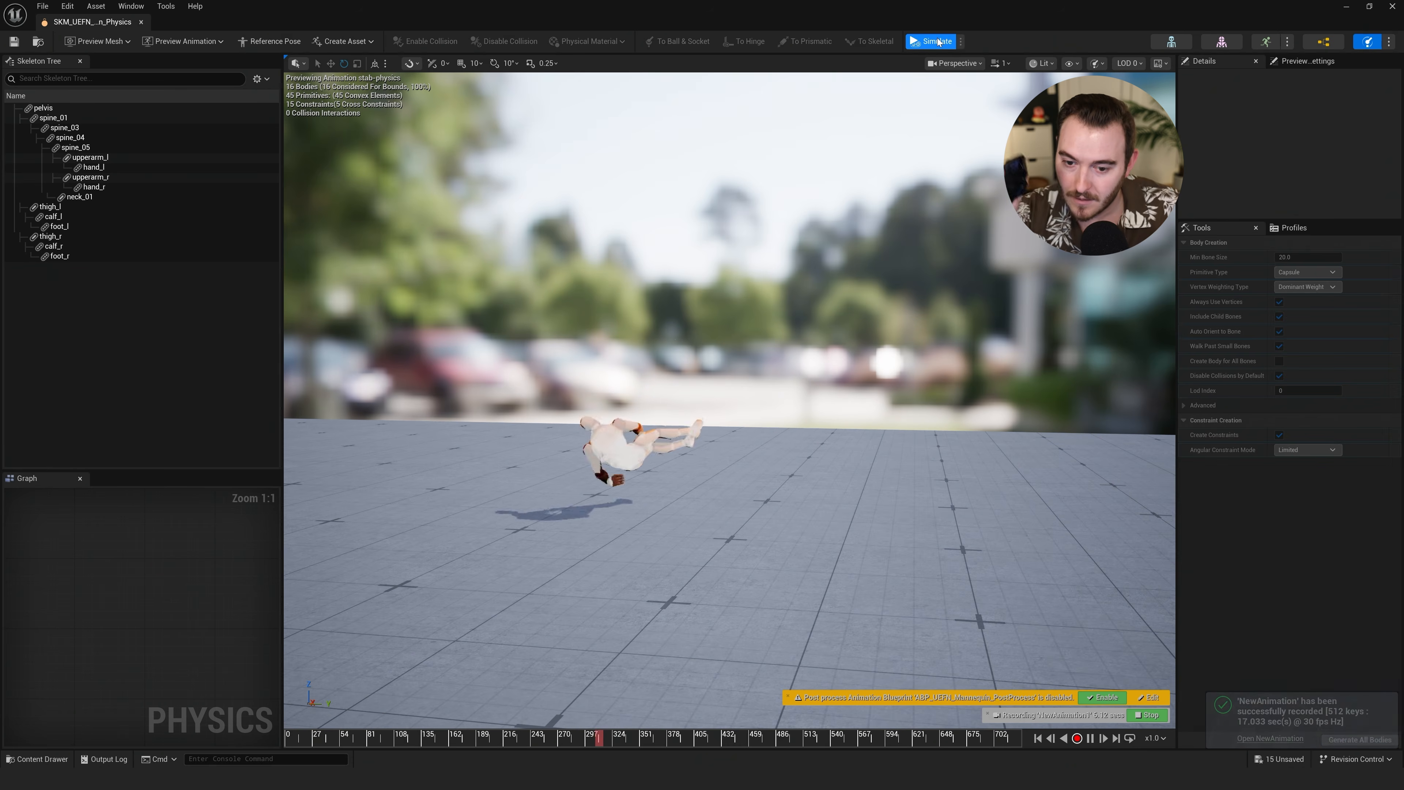
left_click(938, 41)
left_click(939, 41)
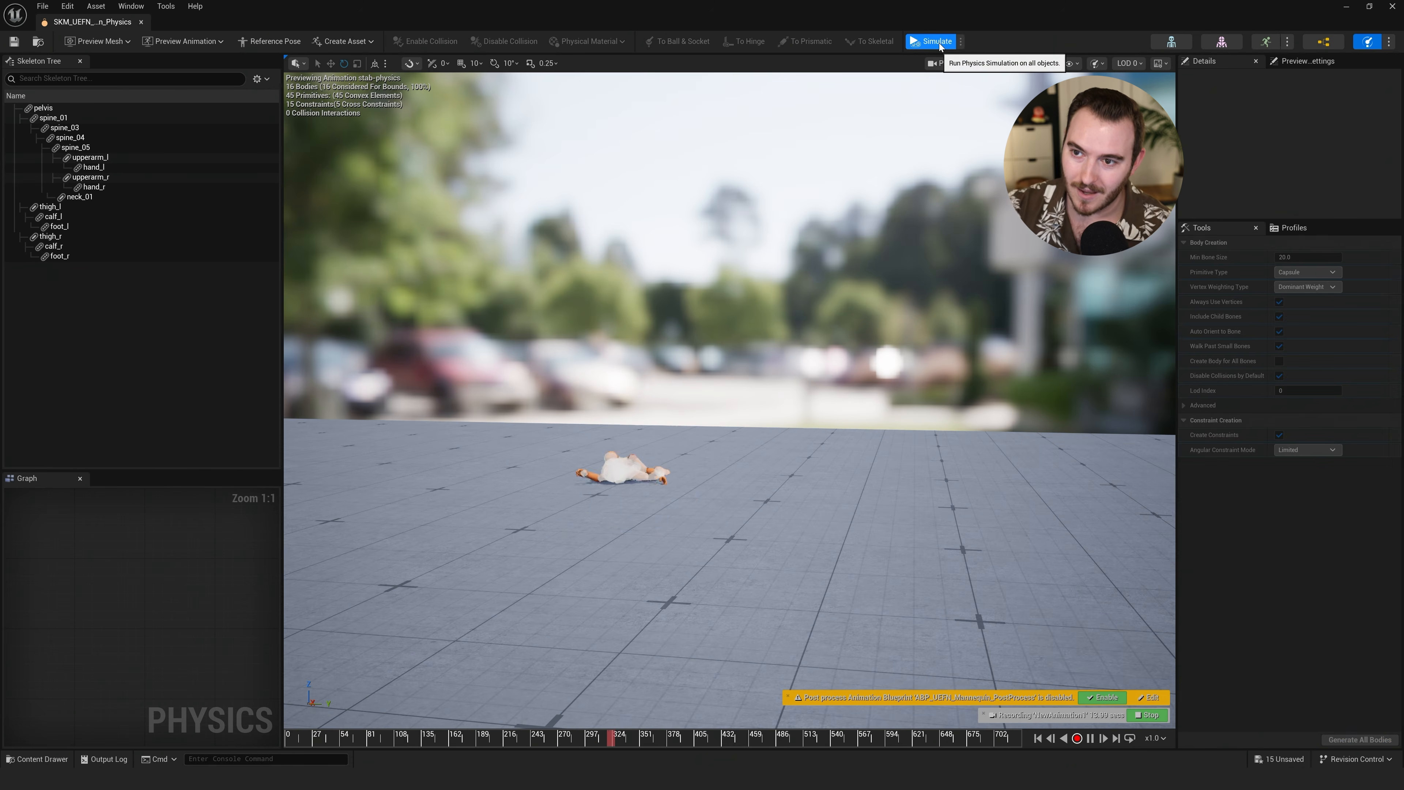
left_click(939, 43)
Replay the preview from about frame 240 and again from about frame 235, simulating the ragdoll after the stab
left_click(529, 737)
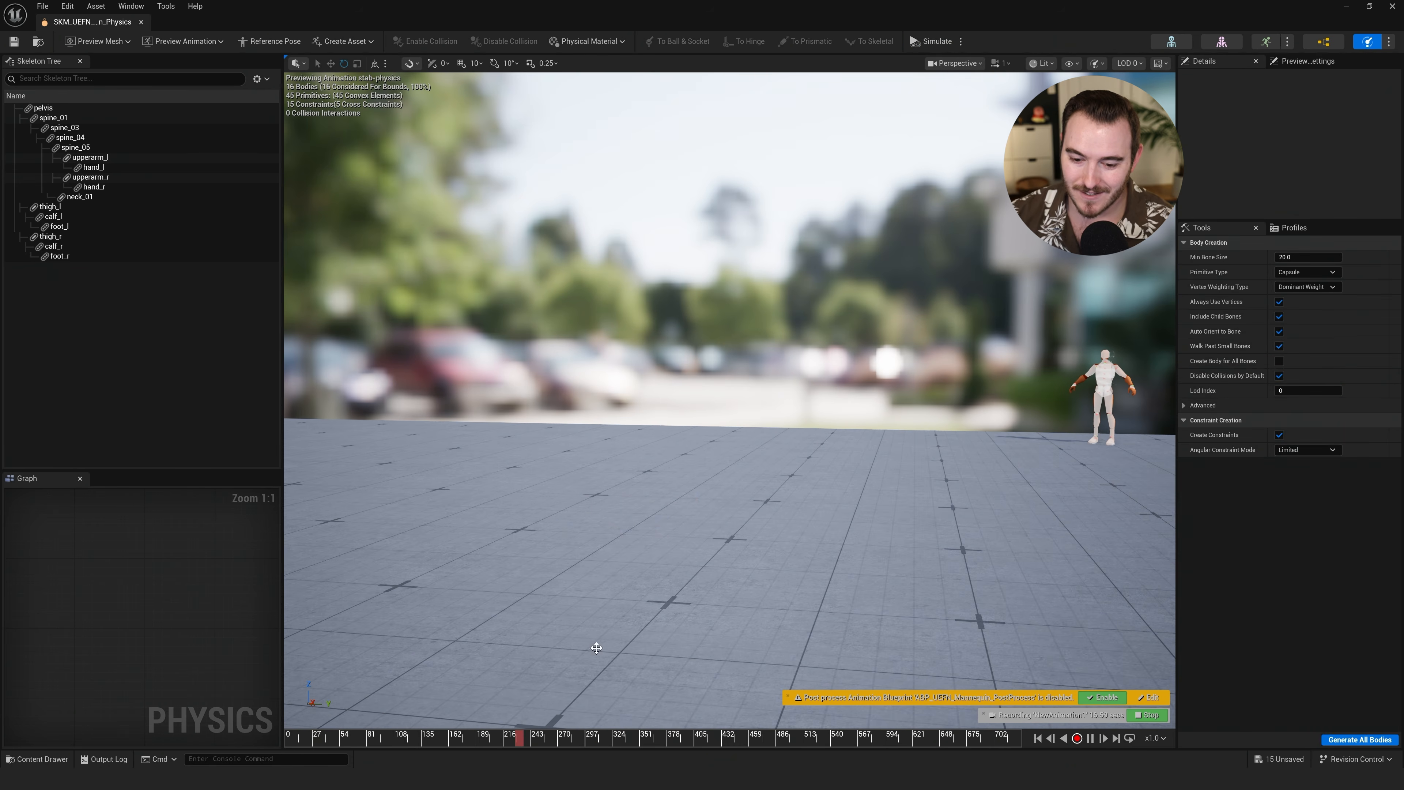
left_click(931, 42)
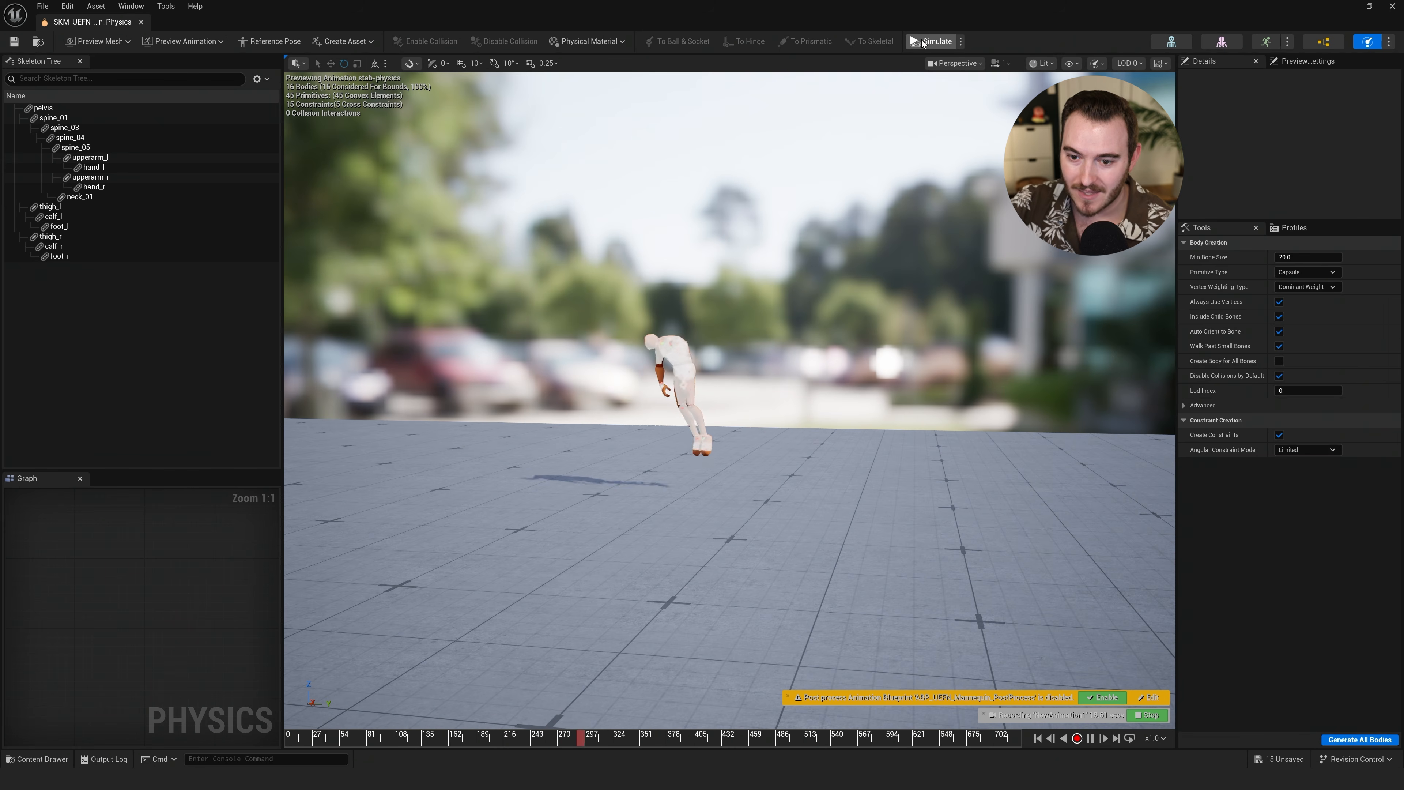
left_click(922, 43)
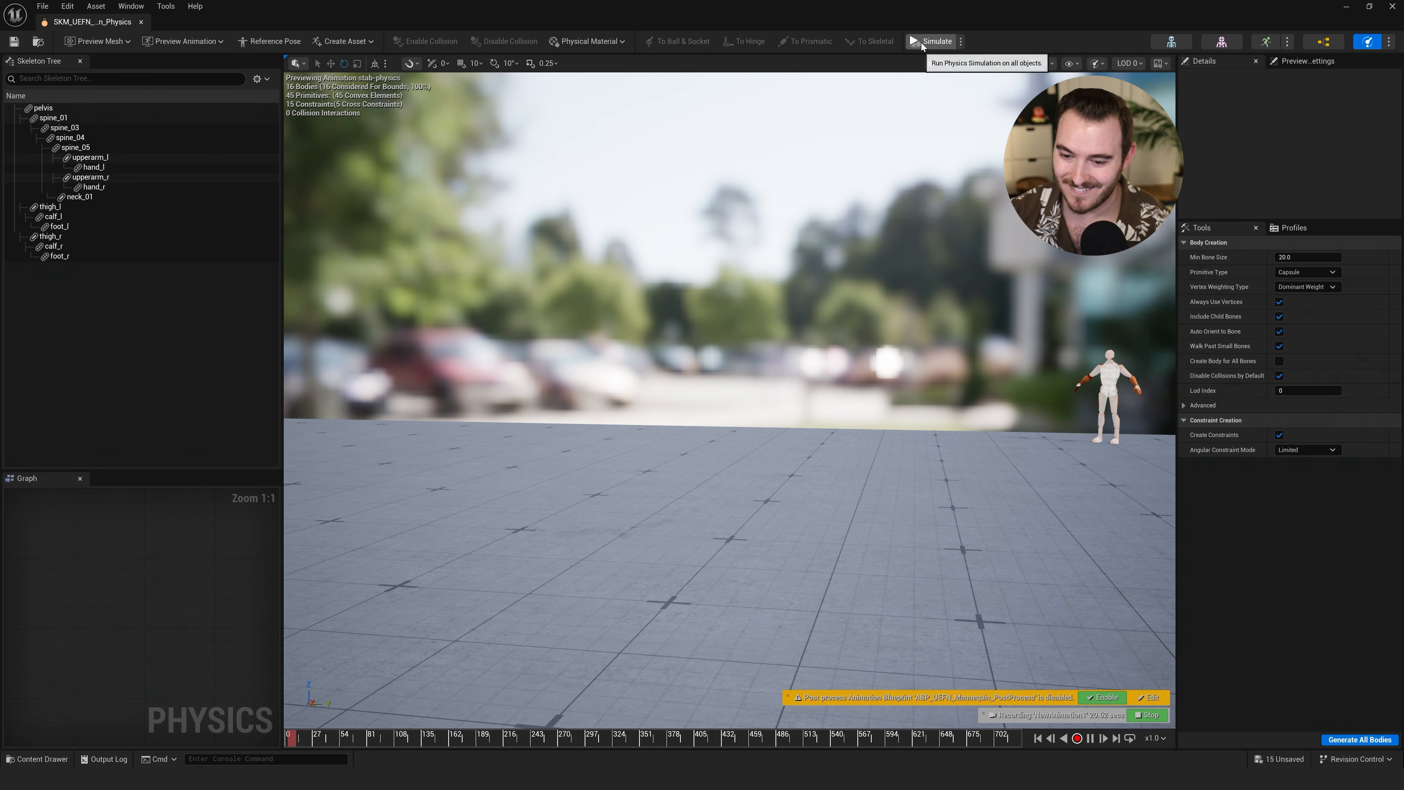
left_click(522, 737)
left_click(931, 42)
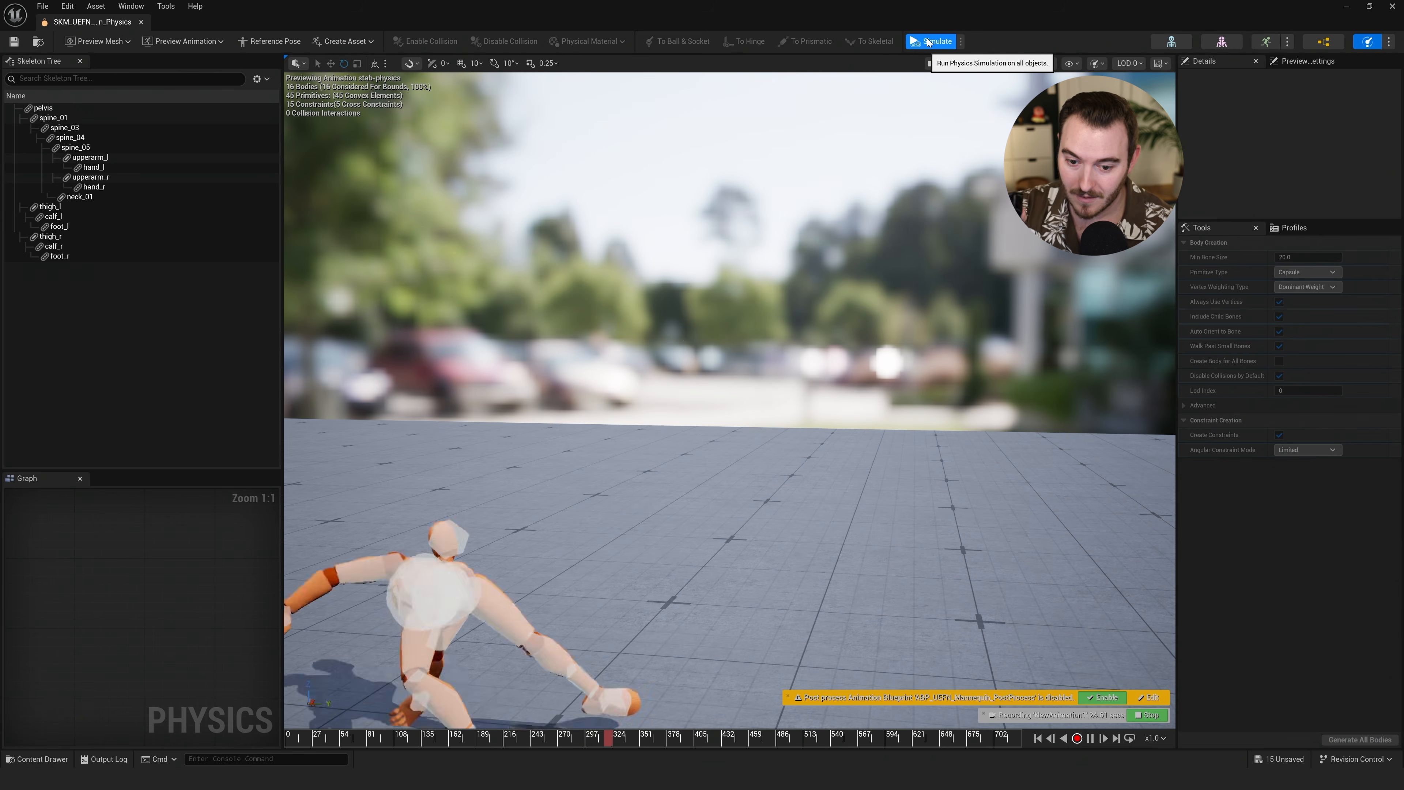
Replay the ragdoll fall in the 06_RagdollPhysics_Done level sequence from about frame 175 and stop at frame 153
key("s")
right_click_drag(790, 233, 713, 266)
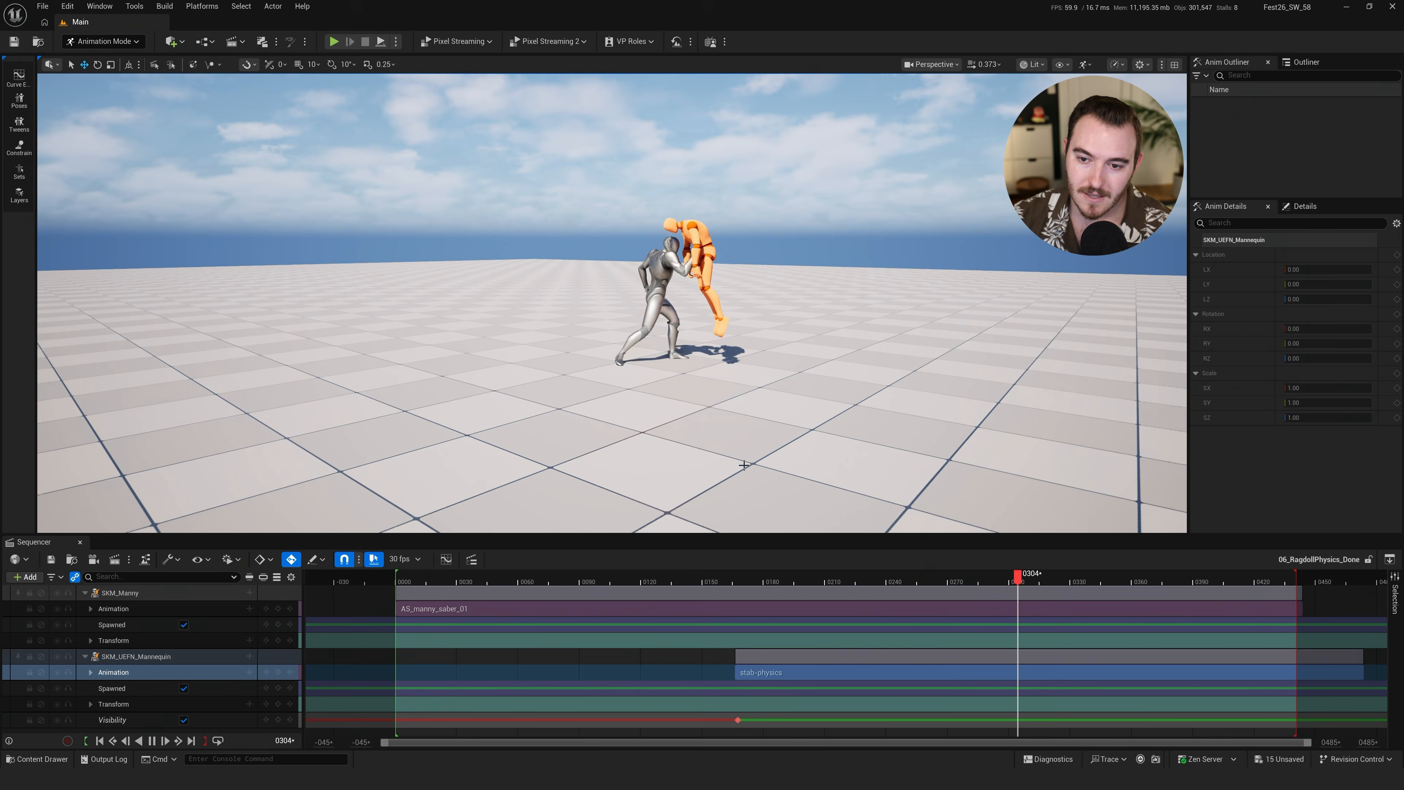
right_click_drag(649, 421, 613, 431)
key("s")
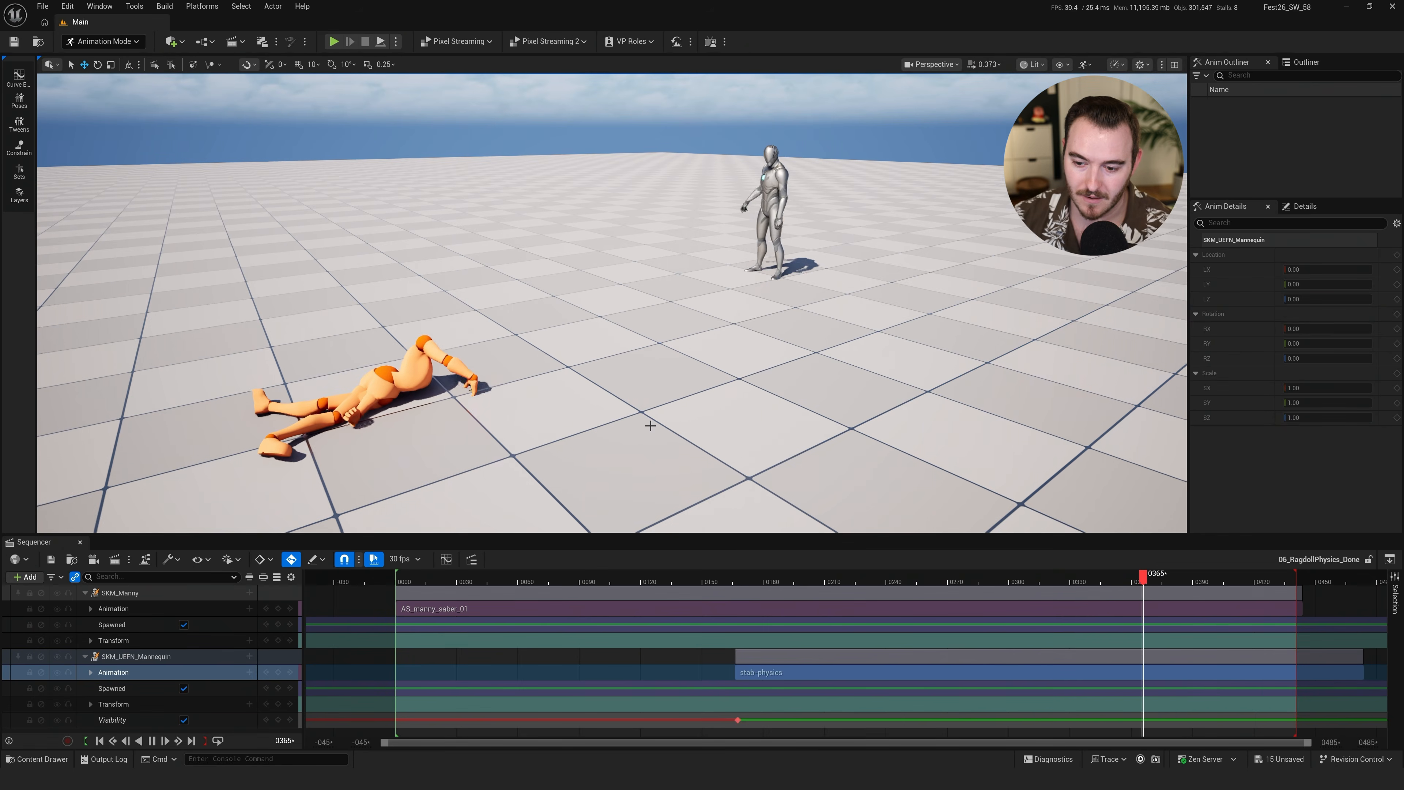
left_click(748, 581)
key("space")
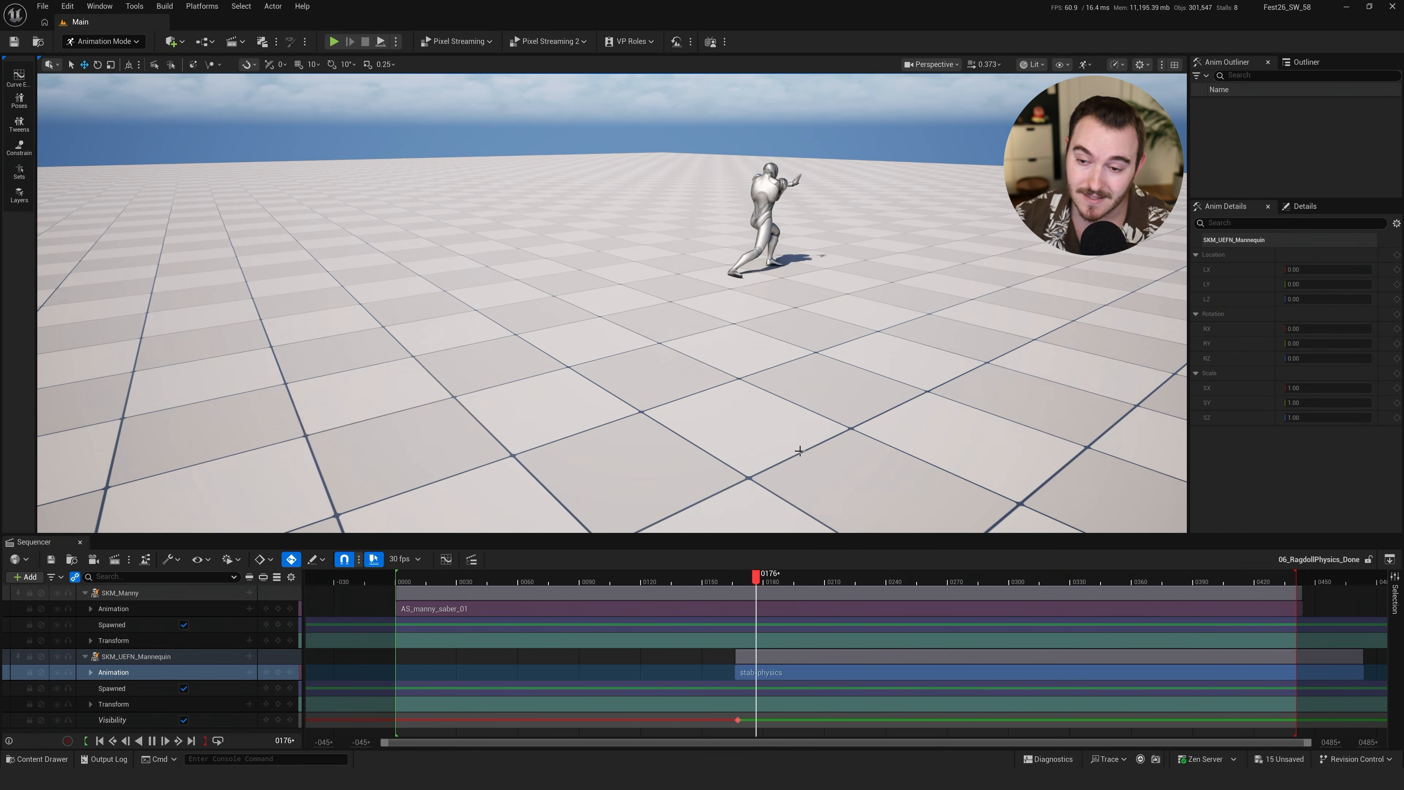
right_click_drag(772, 472, 833, 452)
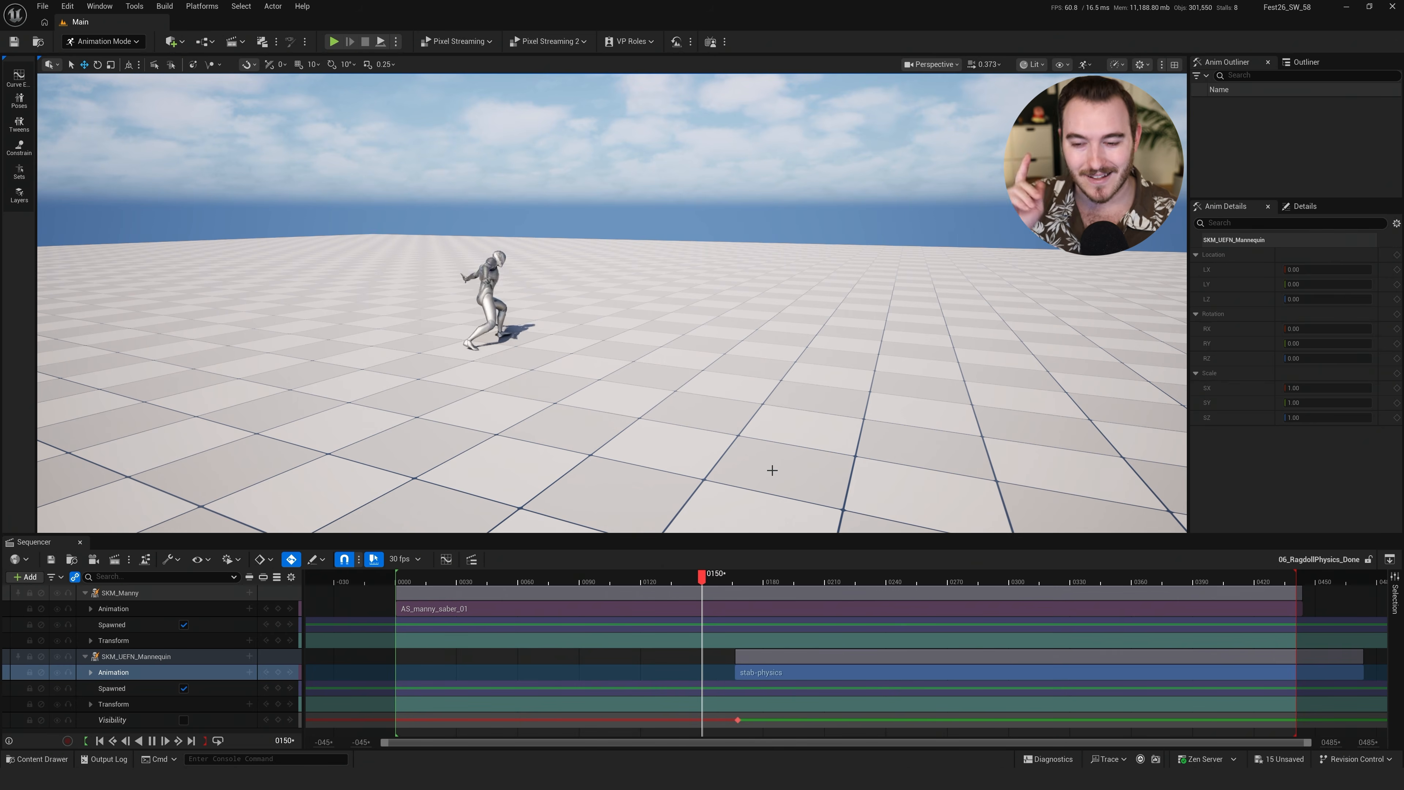
key("space")
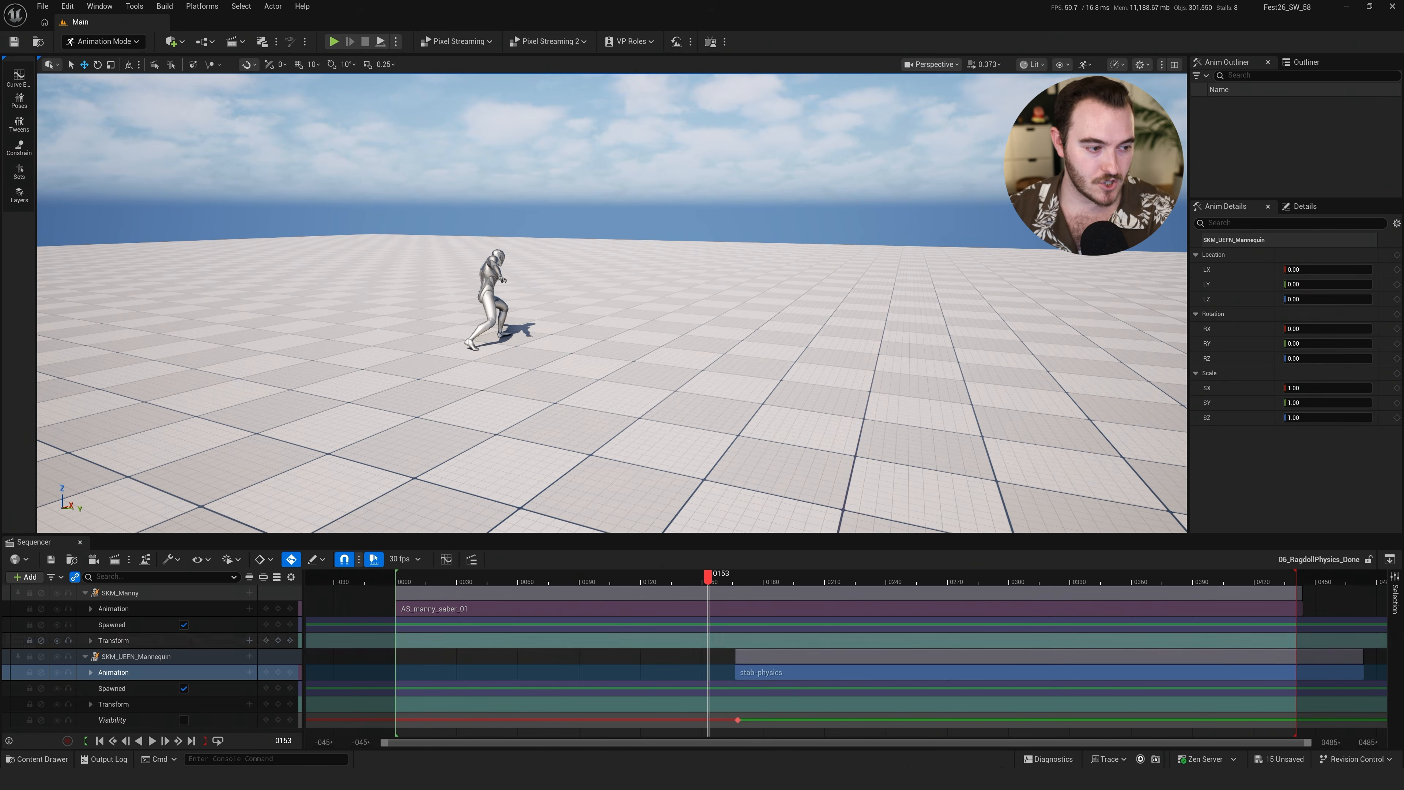
left_click(144, 672)
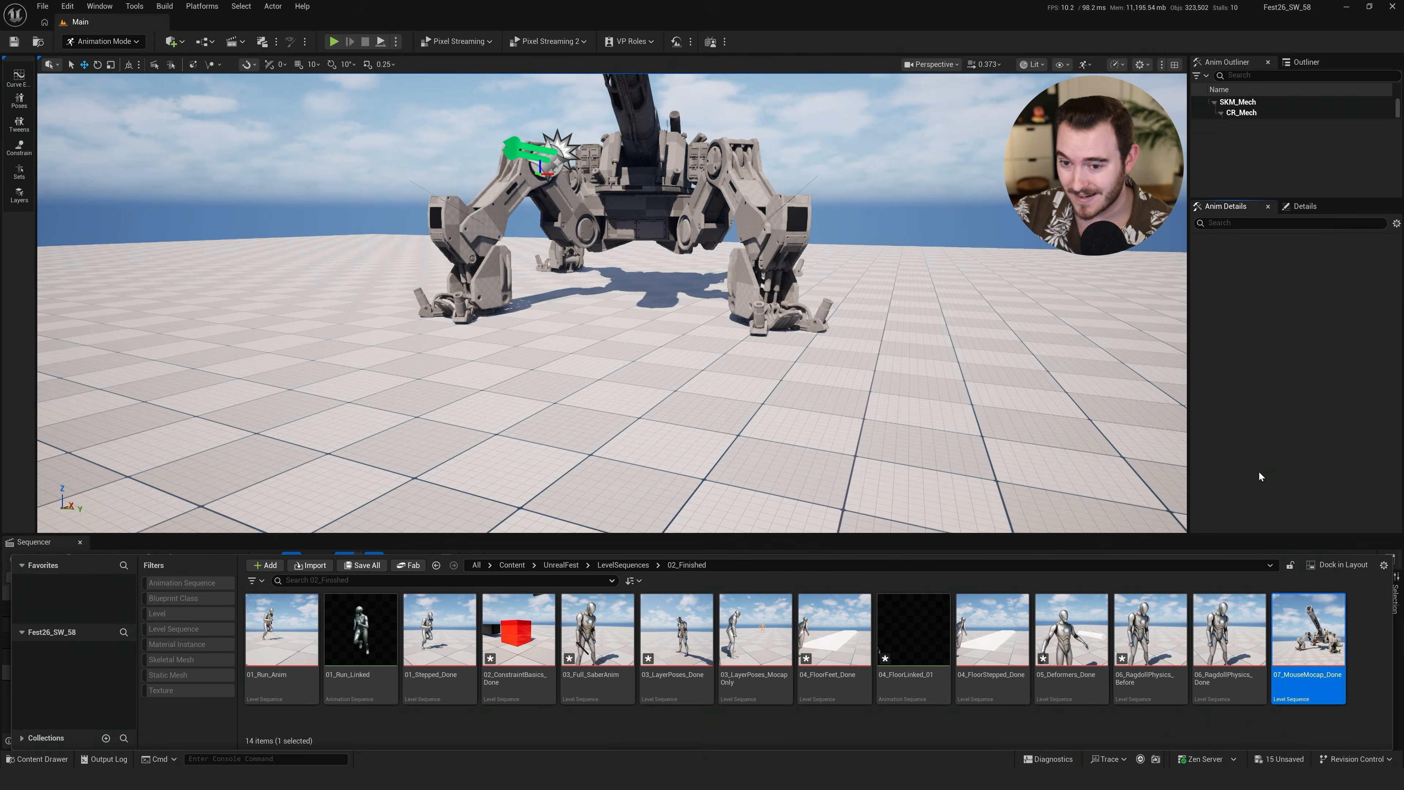
Play the mech animation in 07_MouseMocap_Done, replay it from about frame 86, and stop at frame 151
right_click_drag(830, 360, 613, 301)
key("s")
key("d")
key("space")
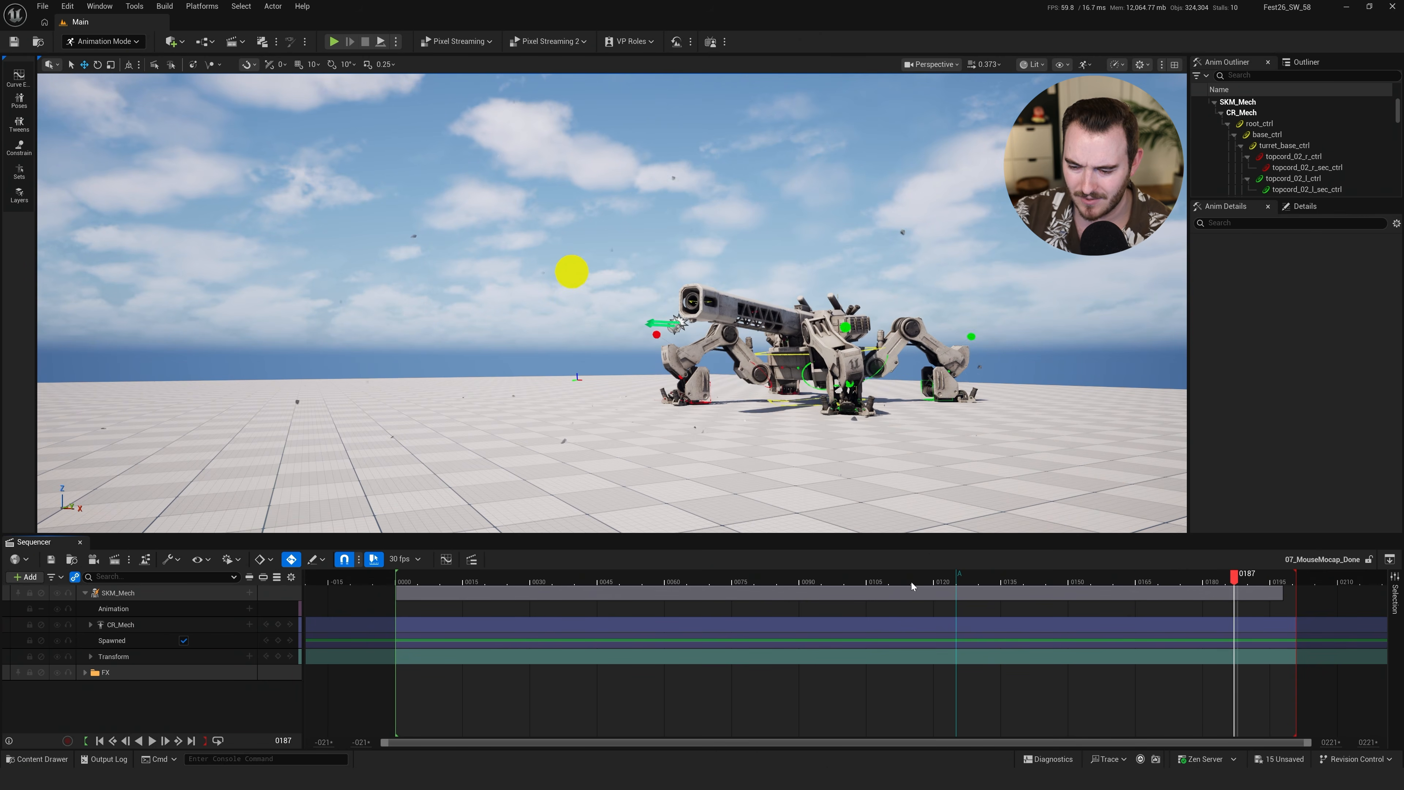
left_click(783, 581)
key("space")
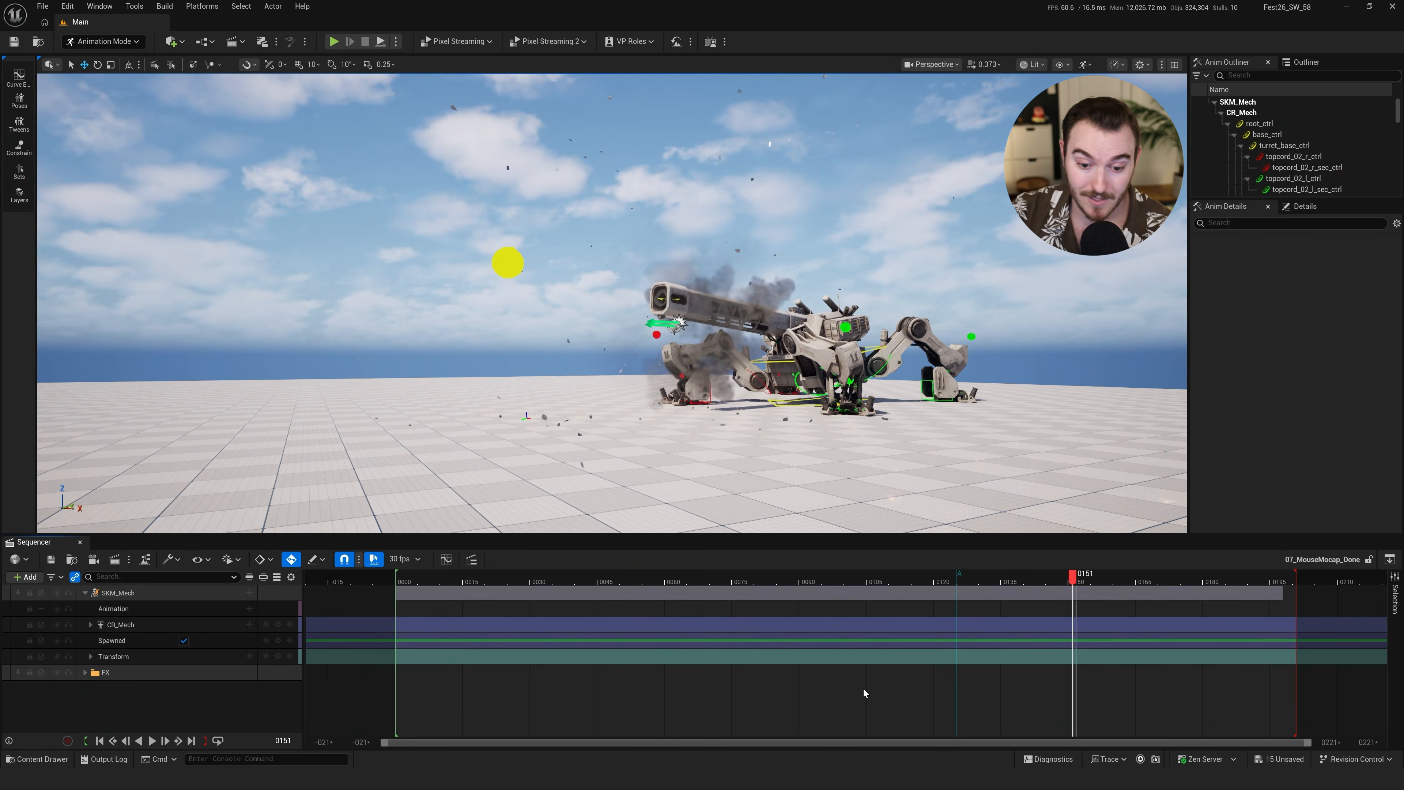
Open the 07_MouseMocap level sequence from the 01_Ready folder
key("ctrl+space")
left_click(69, 582)
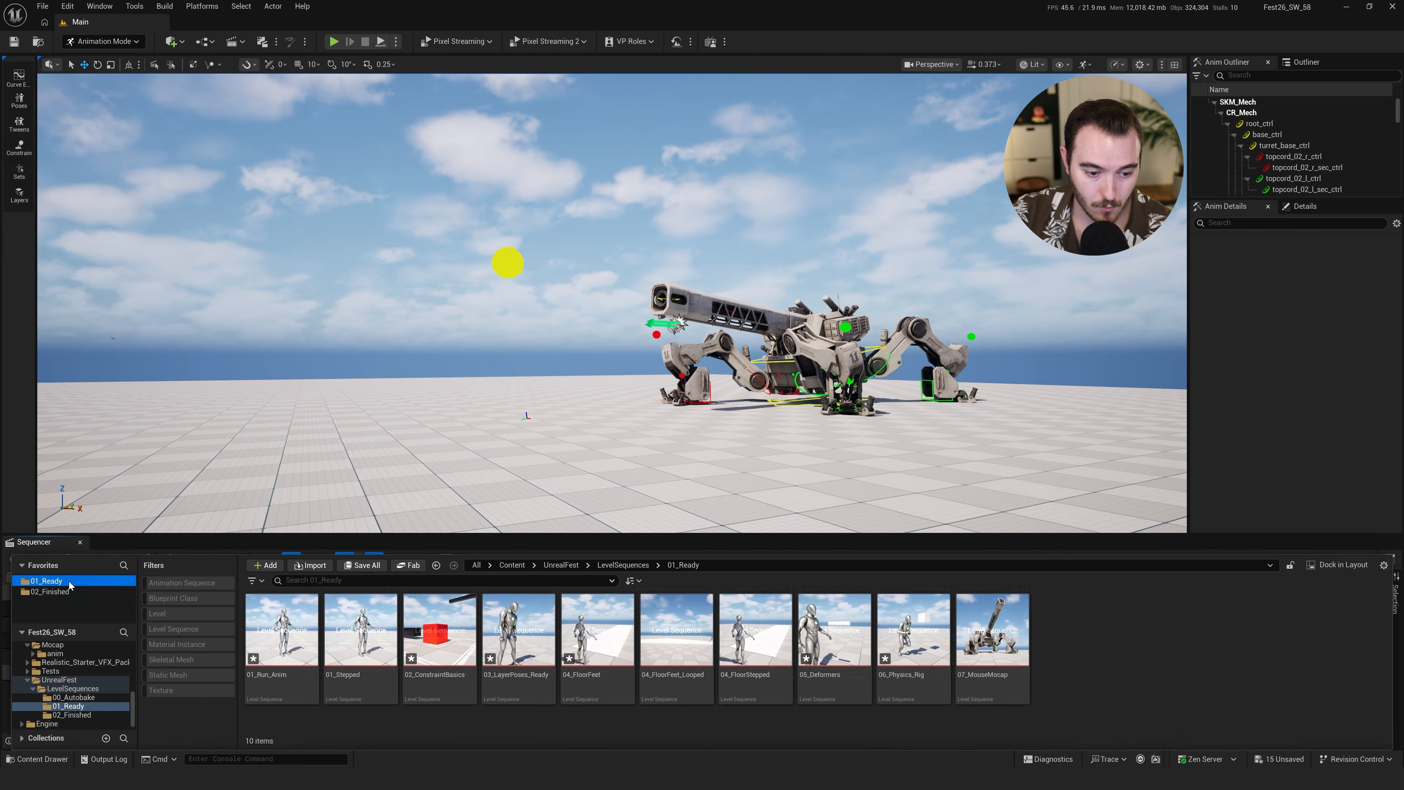
left_click(1006, 644)
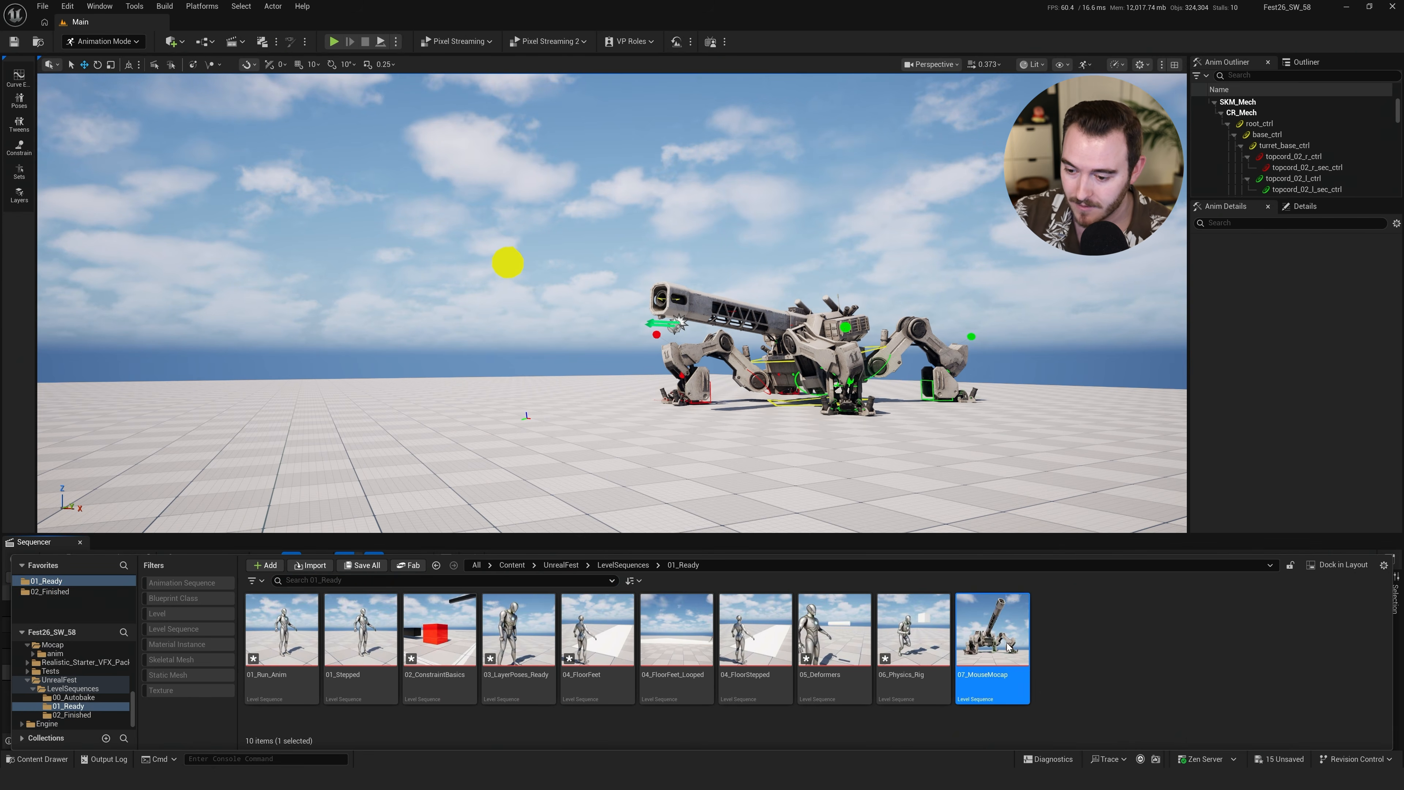
double_click(1008, 643)
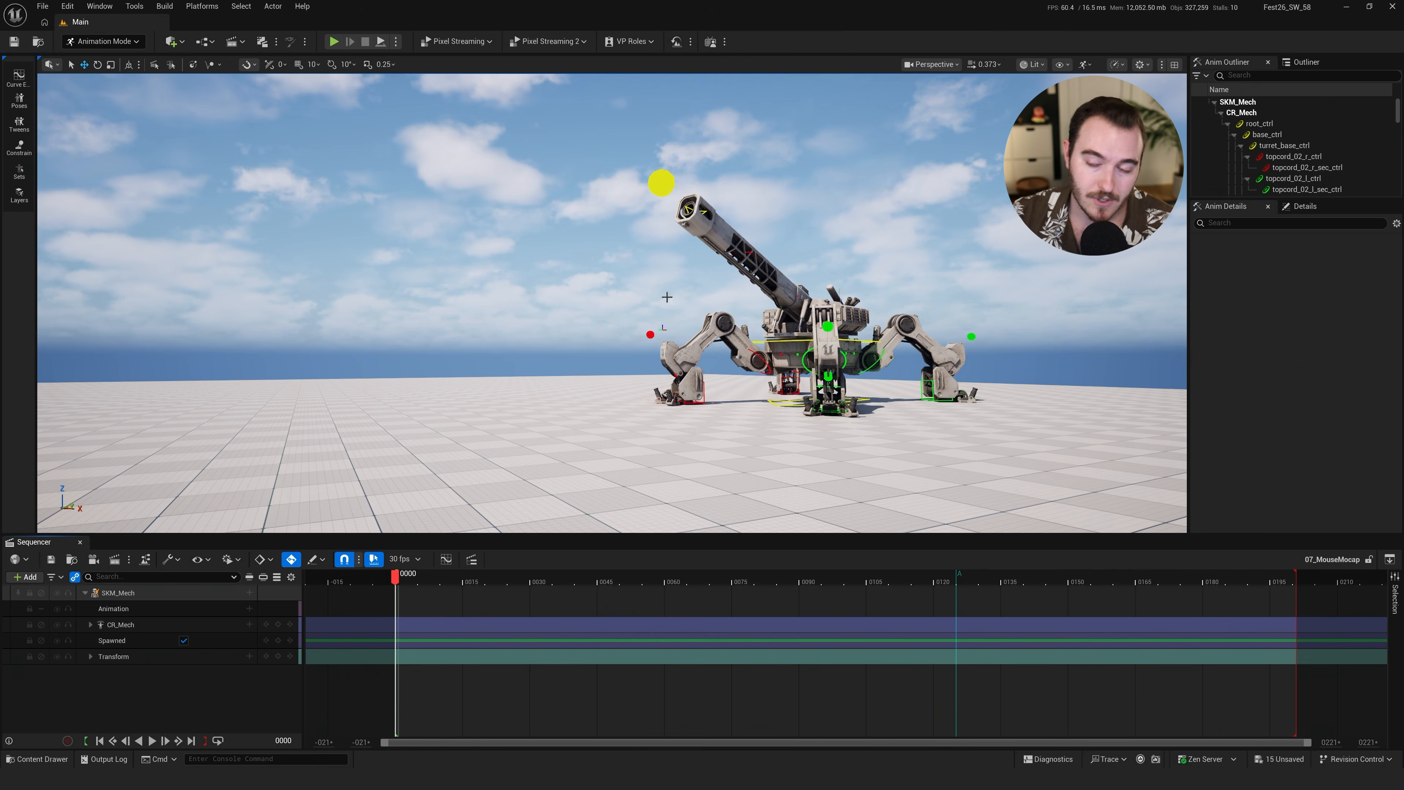
Select the mech's yellow cannon_ctrl and set a starting key on the CR_Mech track at frame 0
right_click_drag(842, 344, 821, 333)
left_click(672, 207)
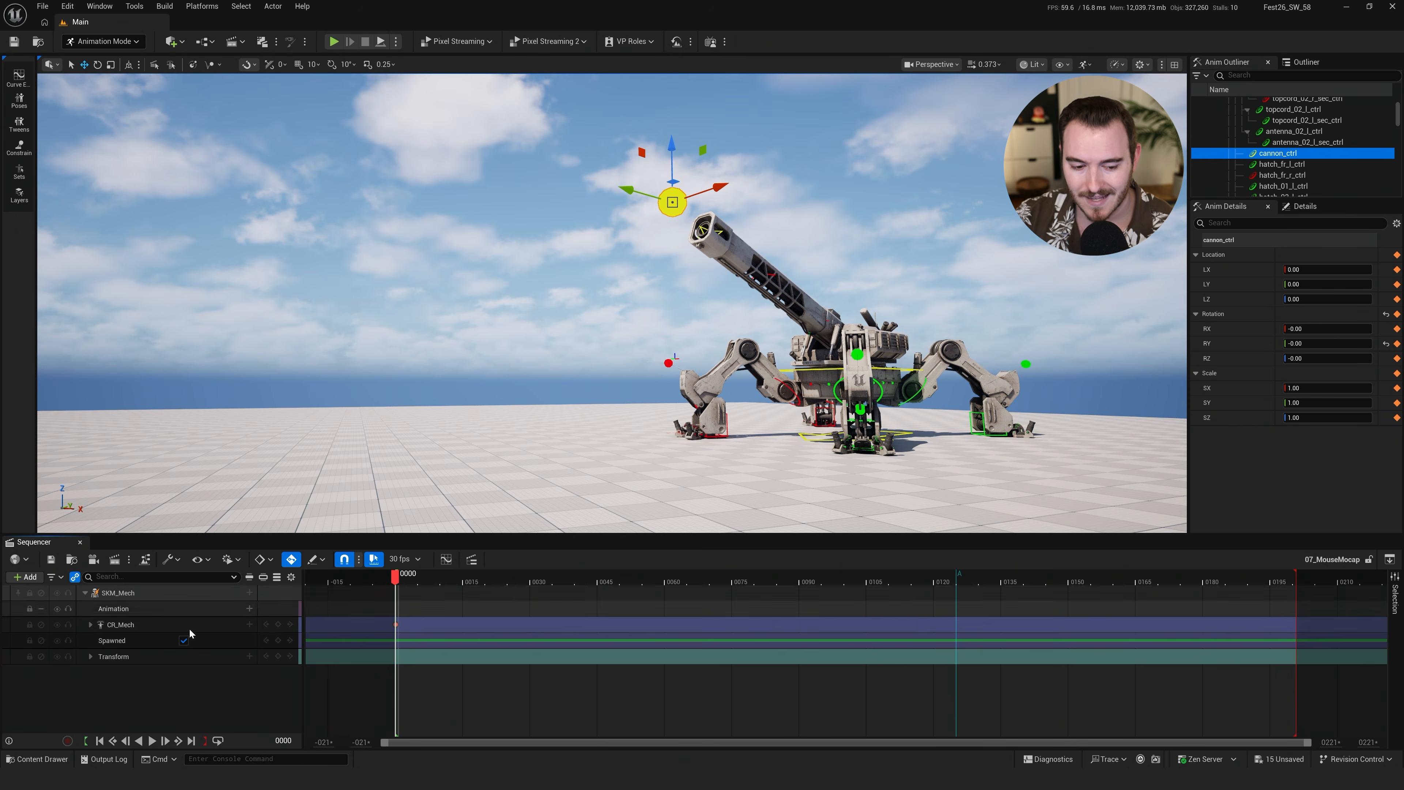
left_click(280, 627)
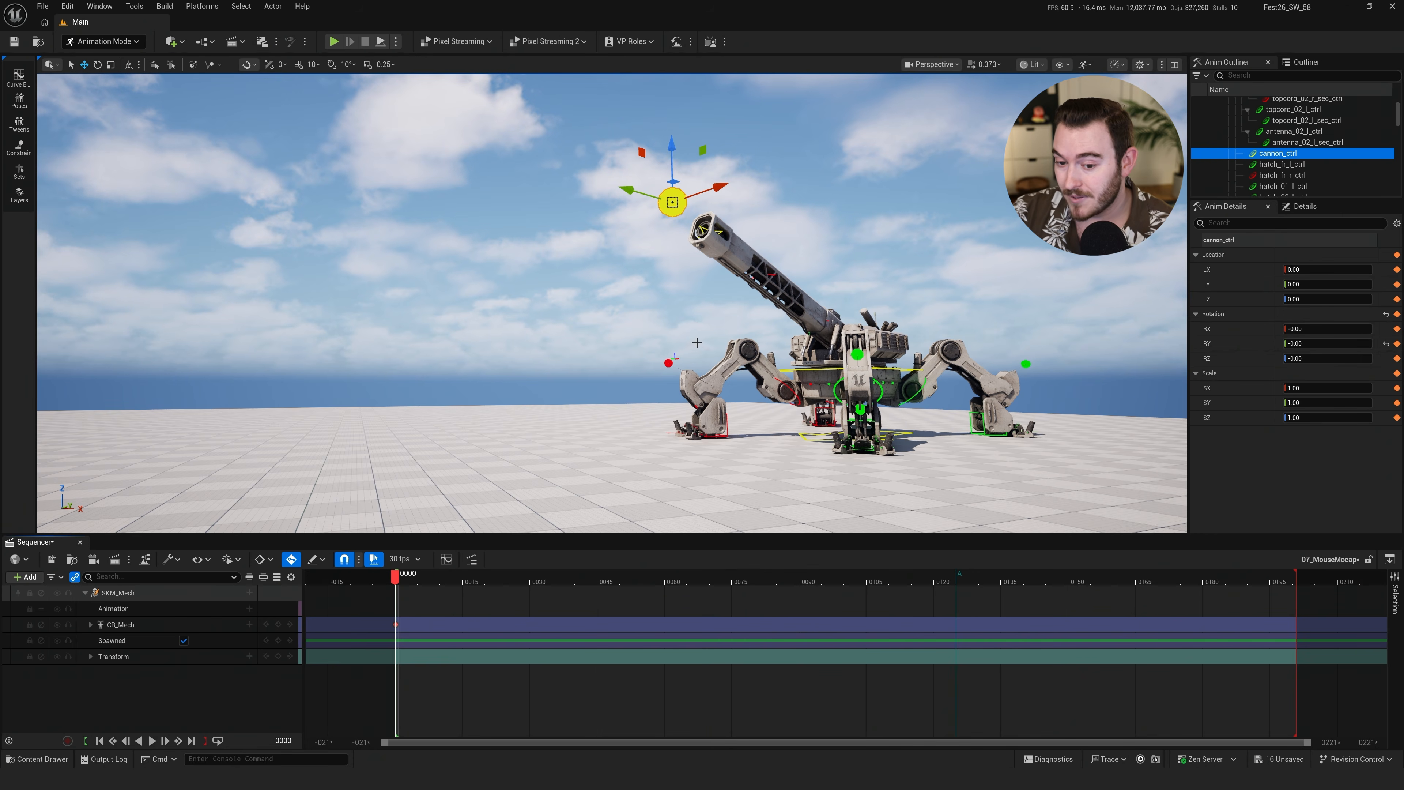
Try a live recording of cannon_ctrl by moving it freely during playback, review the take, and undo it
mouse_move(697, 343)
right_mouse_down()
mouse_move(677, 335)
mouse_move(688, 338)
right_mouse_up()
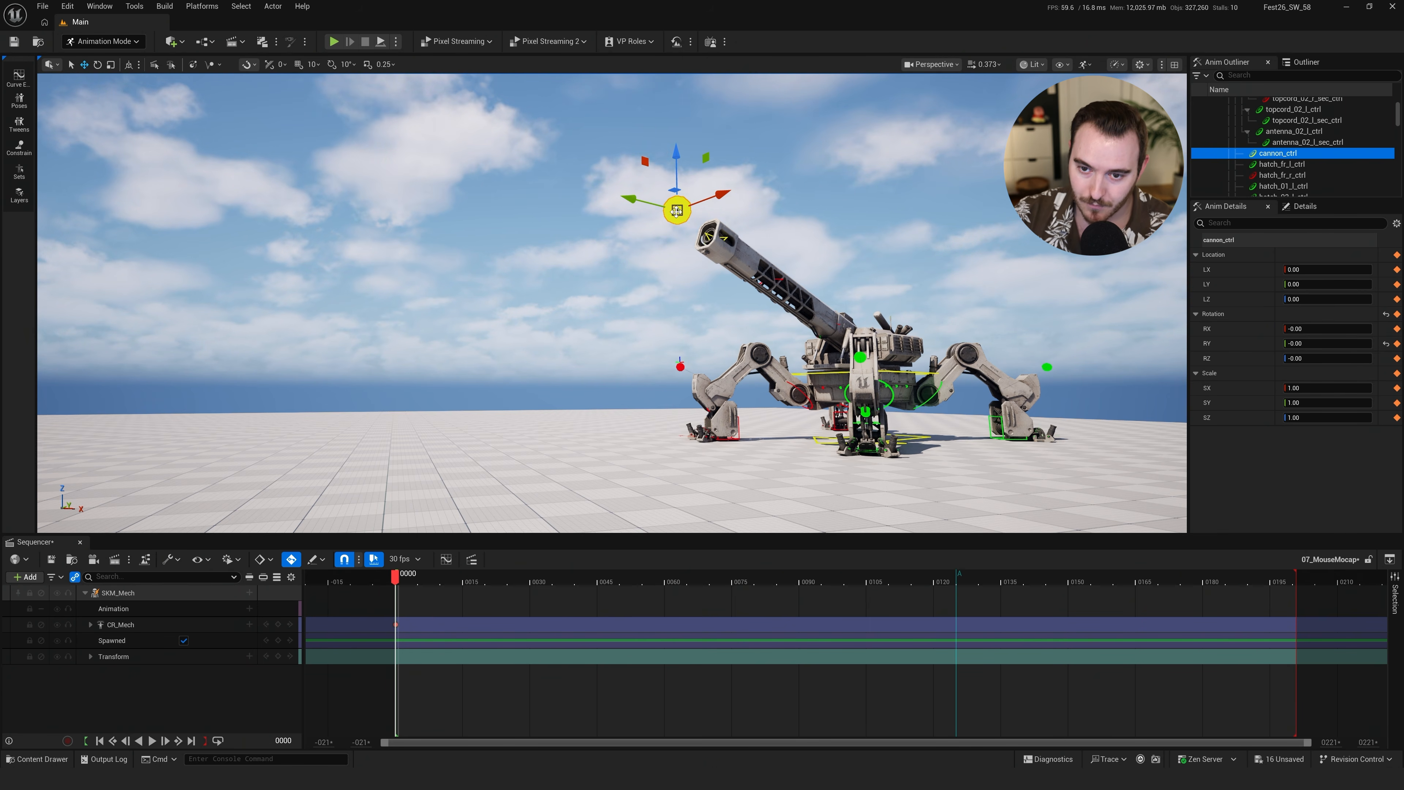
left_click_drag(676, 210, 668, 213)
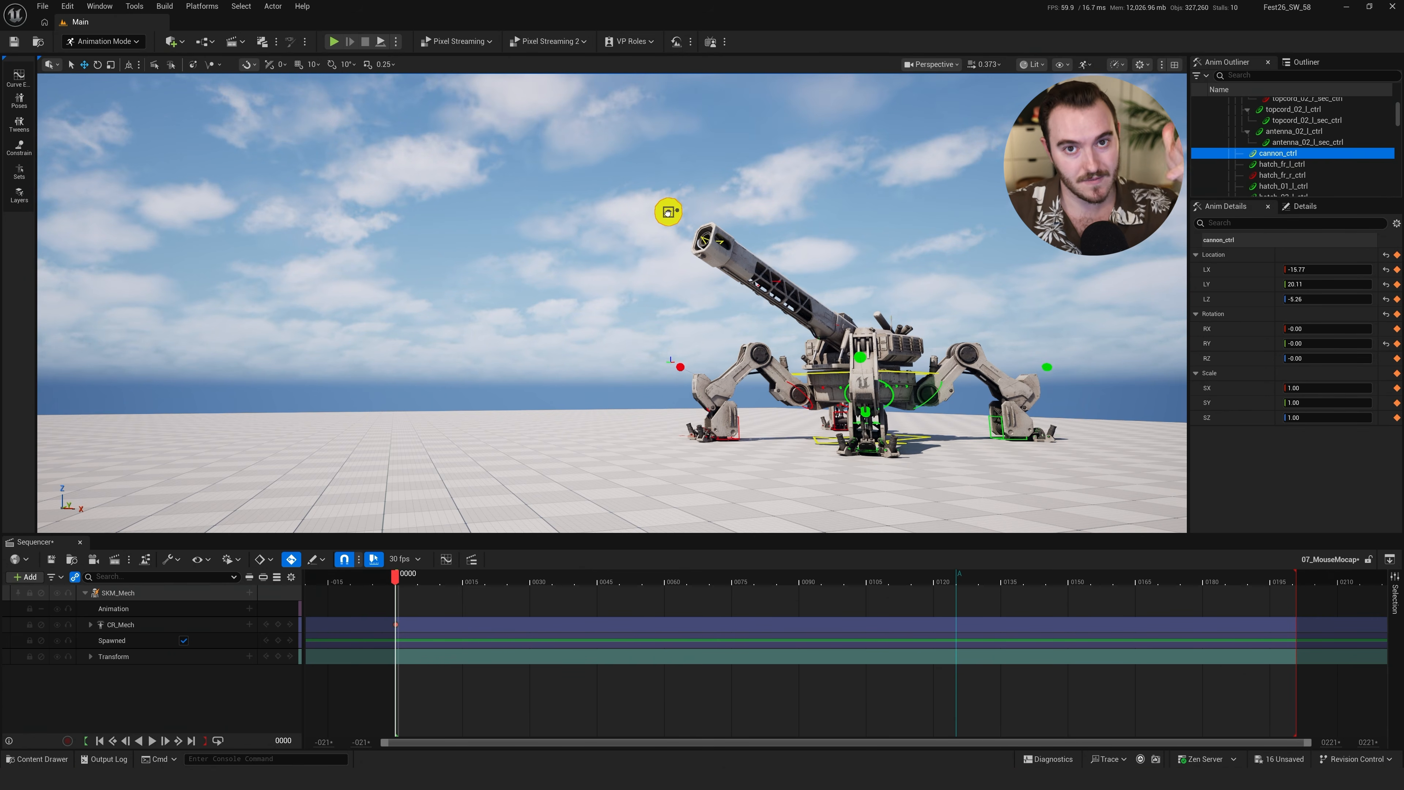
mouse_move(667, 212)
left_mouse_down()
mouse_move(656, 157)
mouse_move(672, 313)
mouse_move(757, 232)
mouse_move(669, 312)
mouse_move(724, 284)
mouse_move(654, 313)
mouse_move(774, 177)
mouse_move(627, 201)
mouse_move(574, 260)
left_mouse_up()
key("space")
key("space")
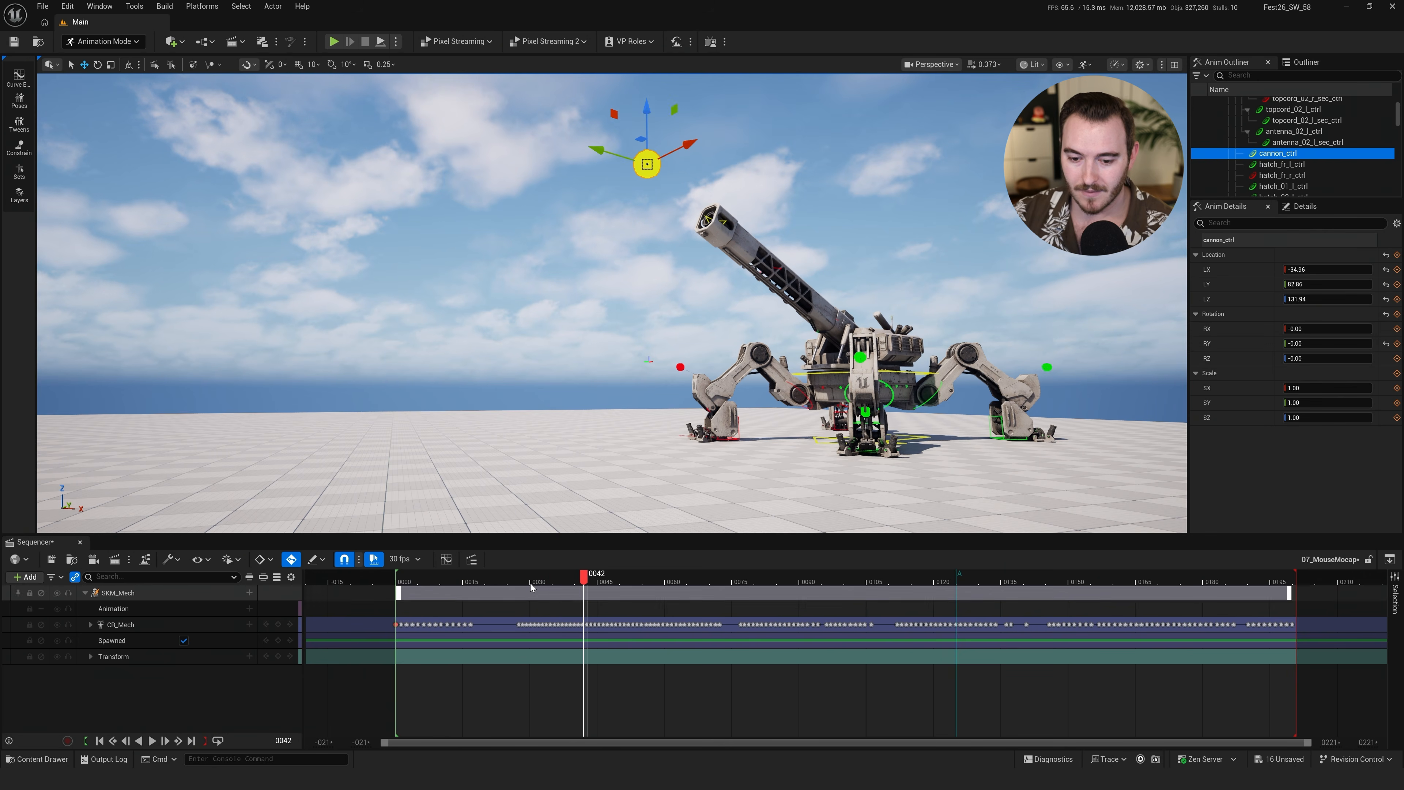
mouse_move(486, 581)
left_mouse_down()
mouse_move(532, 582)
mouse_move(502, 581)
left_mouse_up()
key("ctrl+z")
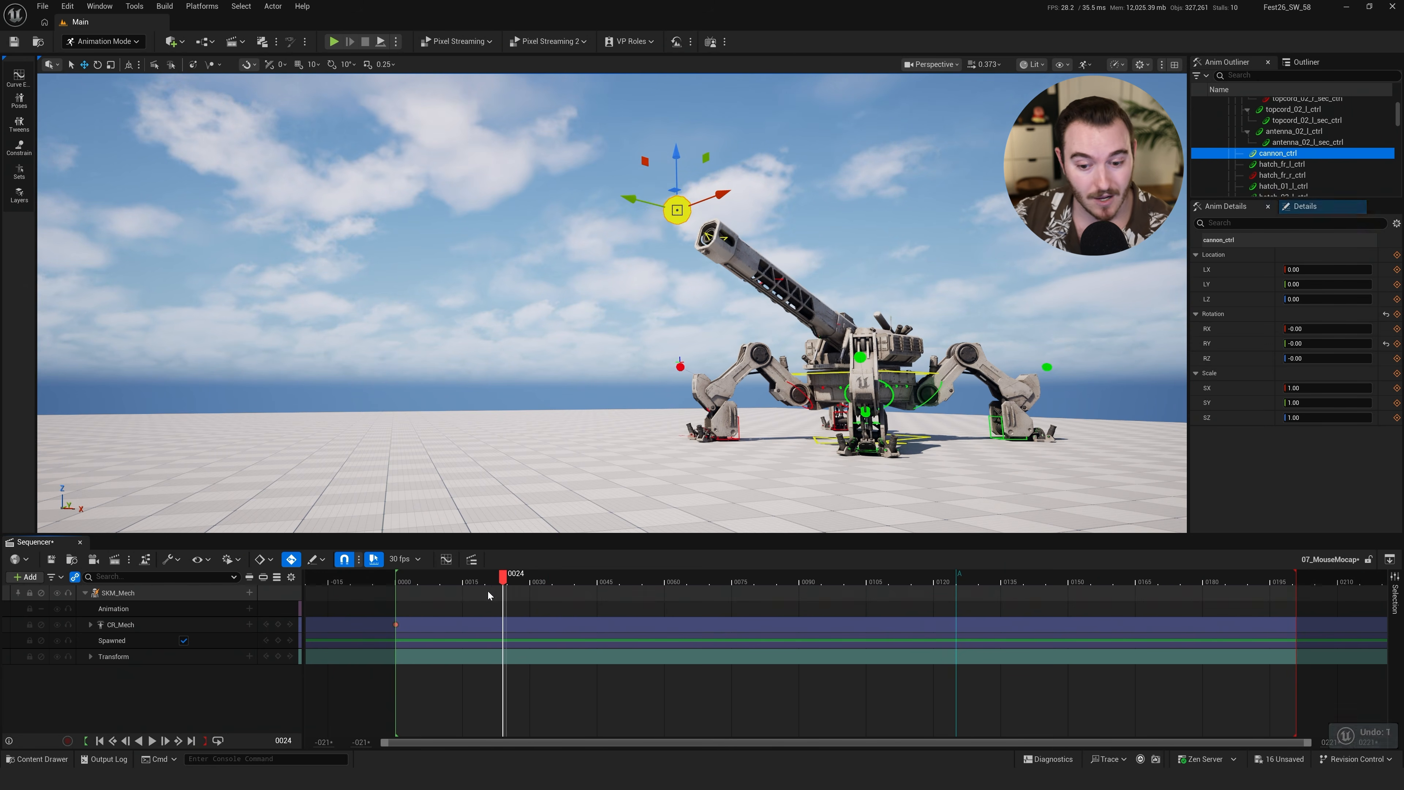
Record a new live take of cannon_ctrl from frame 0, moving it freely to swing the cannon during playback
left_click_drag(508, 584, 395, 583)
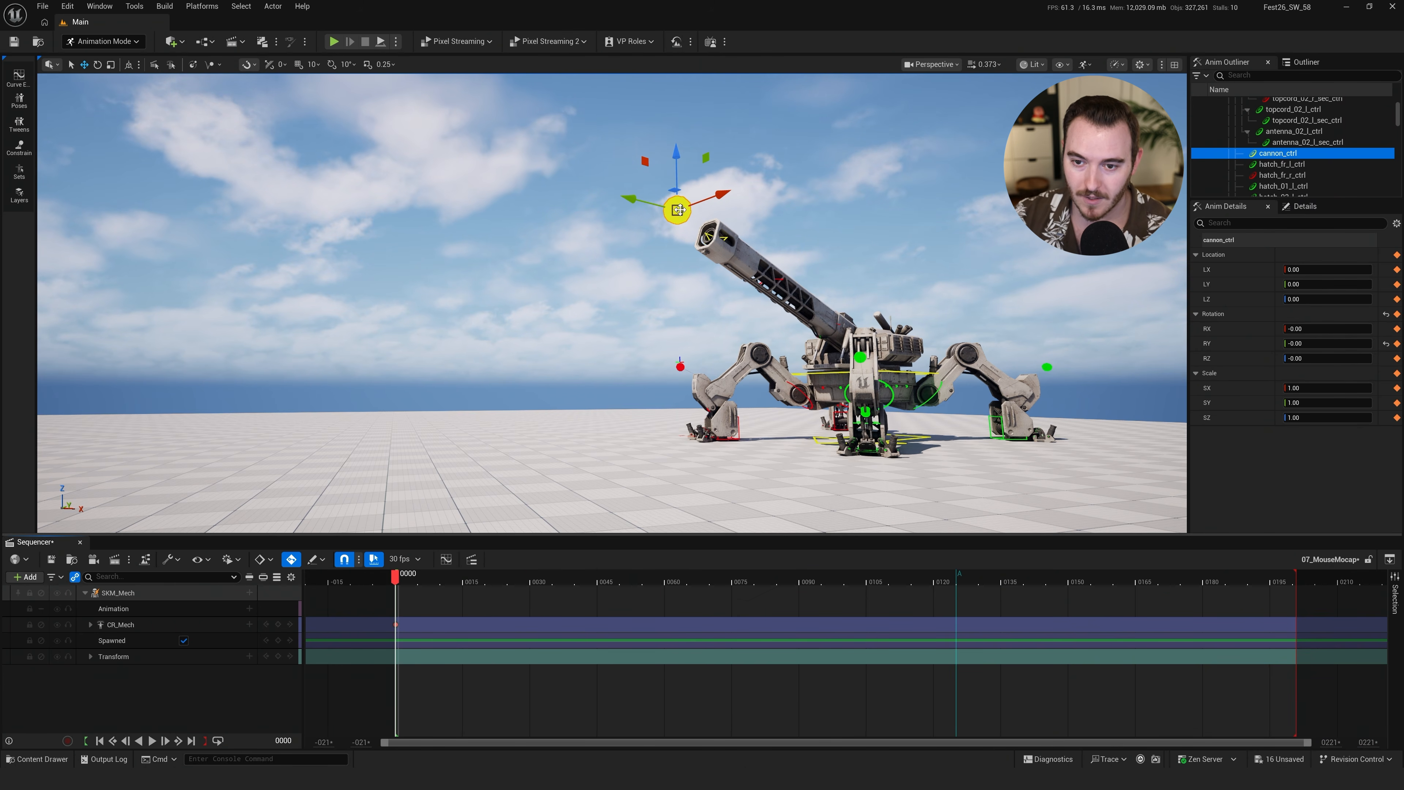
mouse_move(677, 208)
left_mouse_down()
mouse_move(669, 193)
mouse_move(784, 97)
mouse_move(680, 387)
mouse_move(895, 442)
mouse_move(763, 411)
mouse_move(765, 122)
mouse_move(668, 293)
mouse_move(678, 302)
left_mouse_up()
key("space")
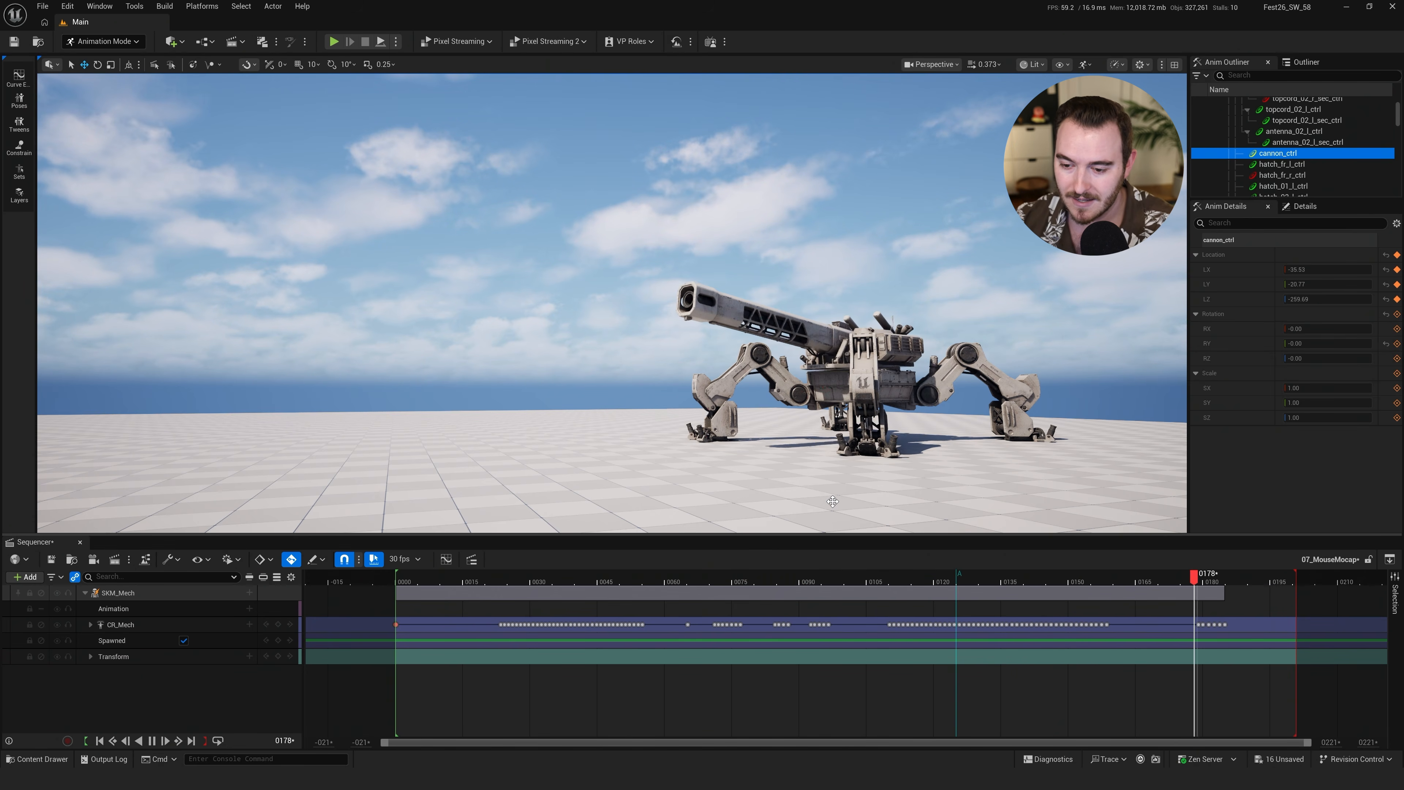
key("space")
Open the curve editor and display the recorded cannon_ctrl curves framed in the graph
left_click_drag(494, 585, 1216, 671)
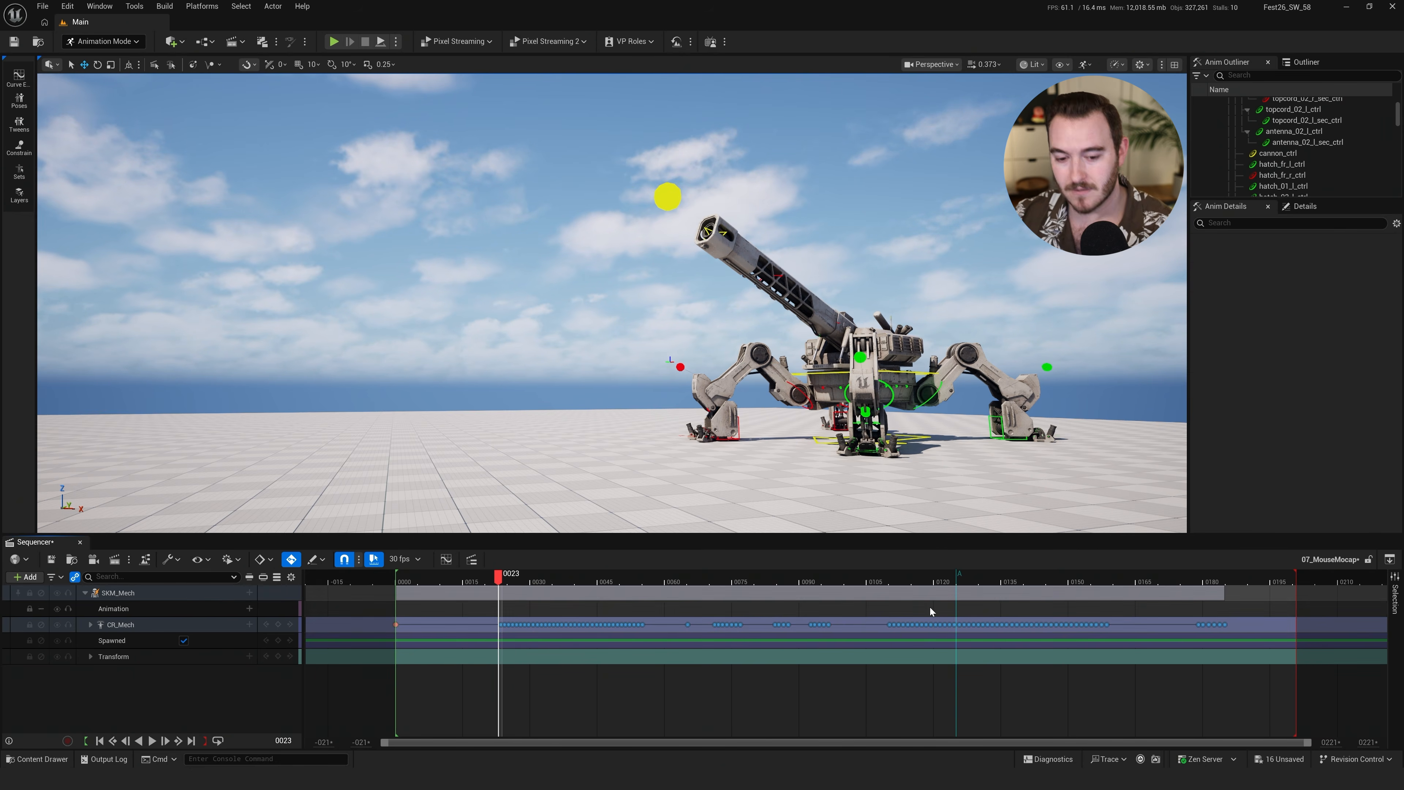
left_click(446, 560)
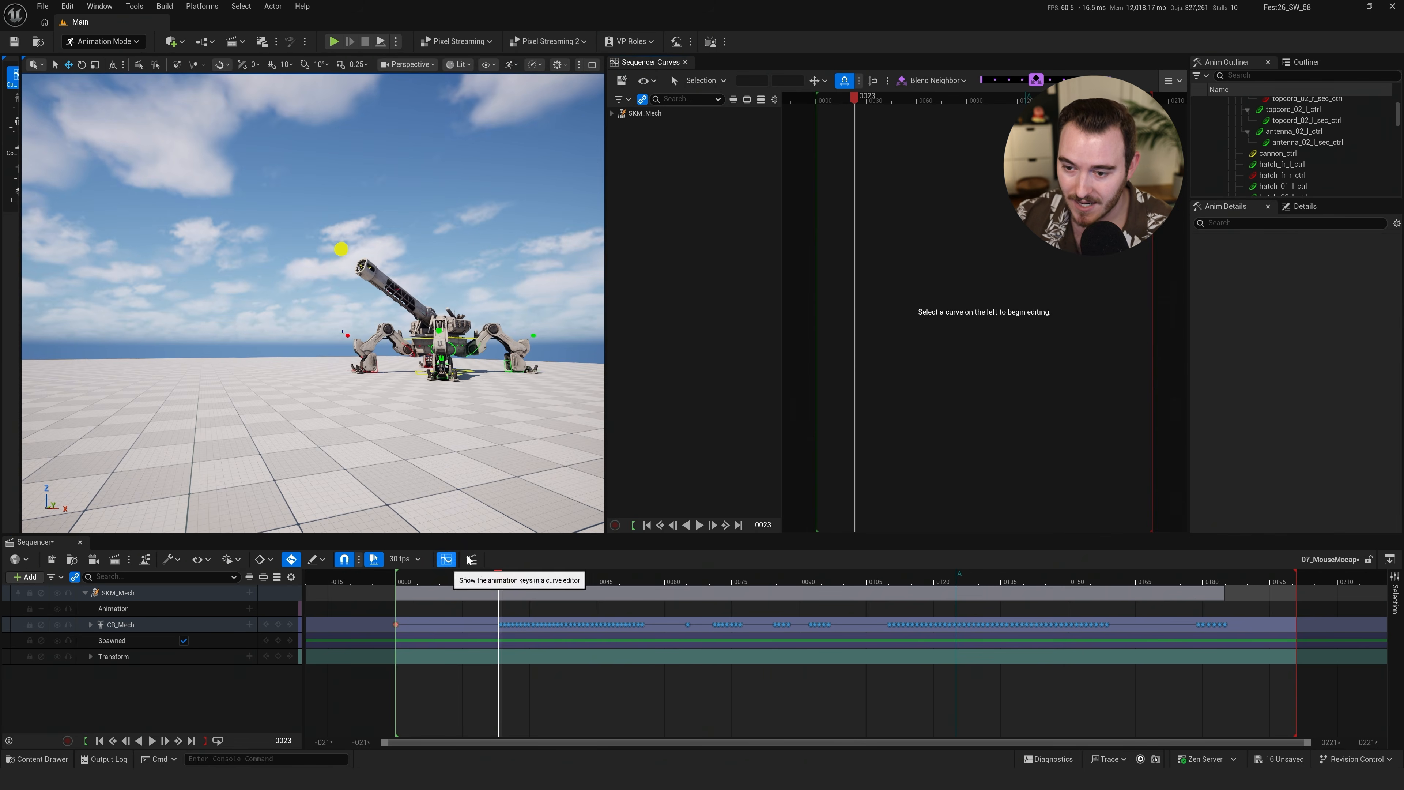
left_click(514, 625)
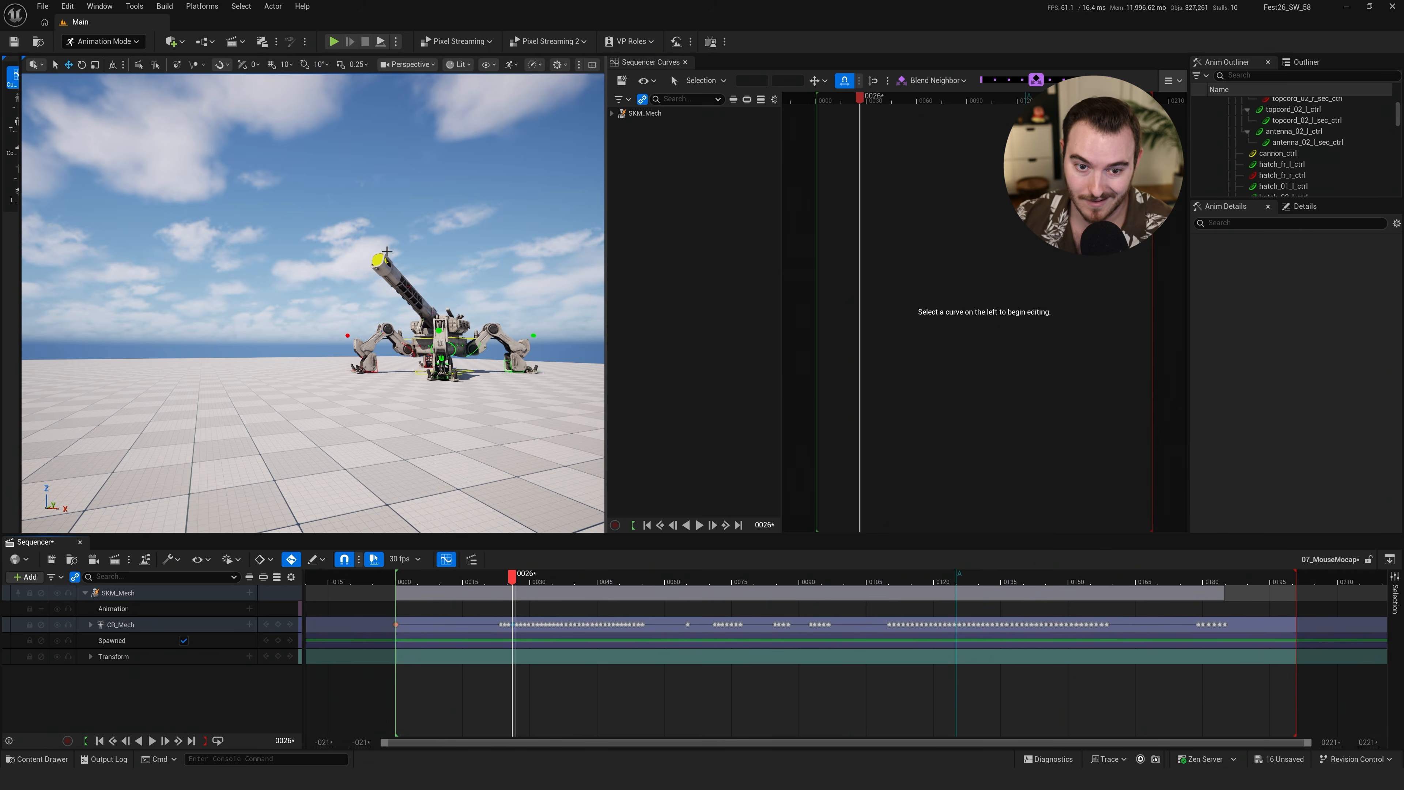
left_click(378, 259)
right_click_drag(857, 235, 734, 257, "alt")
key("f")
Examine how the recorded cannon_ctrl keys line up with whole frames around frames 29 and 30
right_click_drag(919, 250, 964, 130, "alt")
left_click_drag(867, 100, 1039, 134)
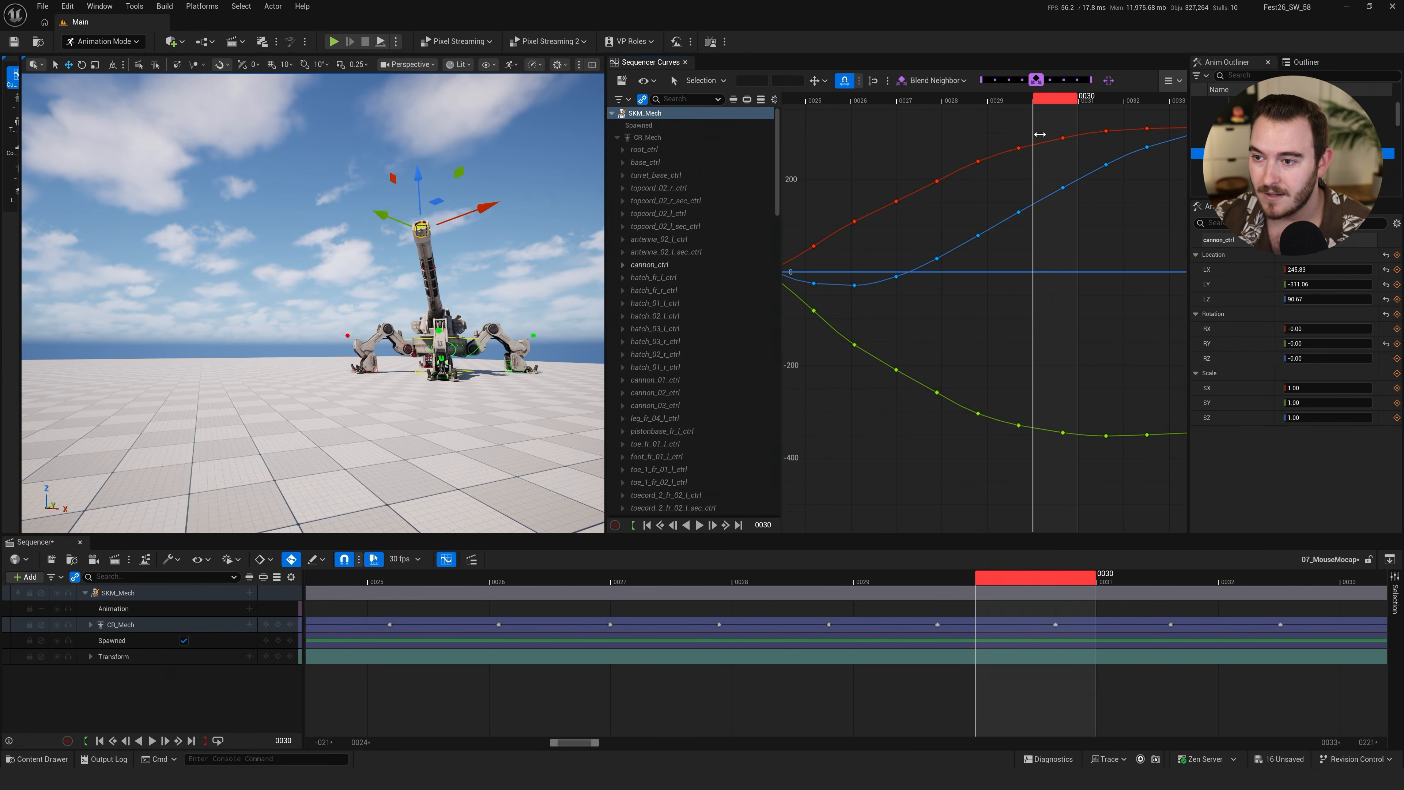
left_click(1005, 103)
right_click_drag(994, 166, 1230, 166, "alt")
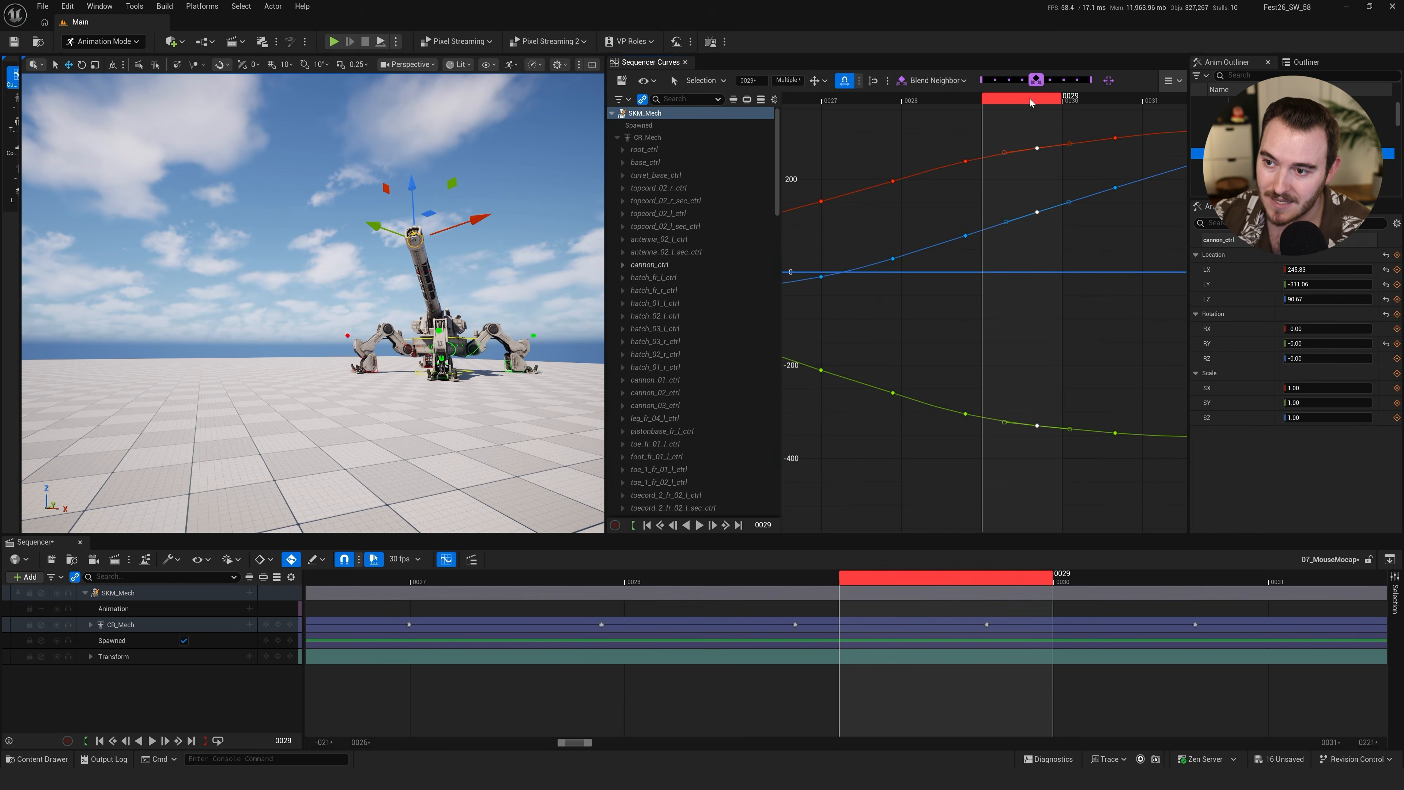
key("Right")
key("Left")
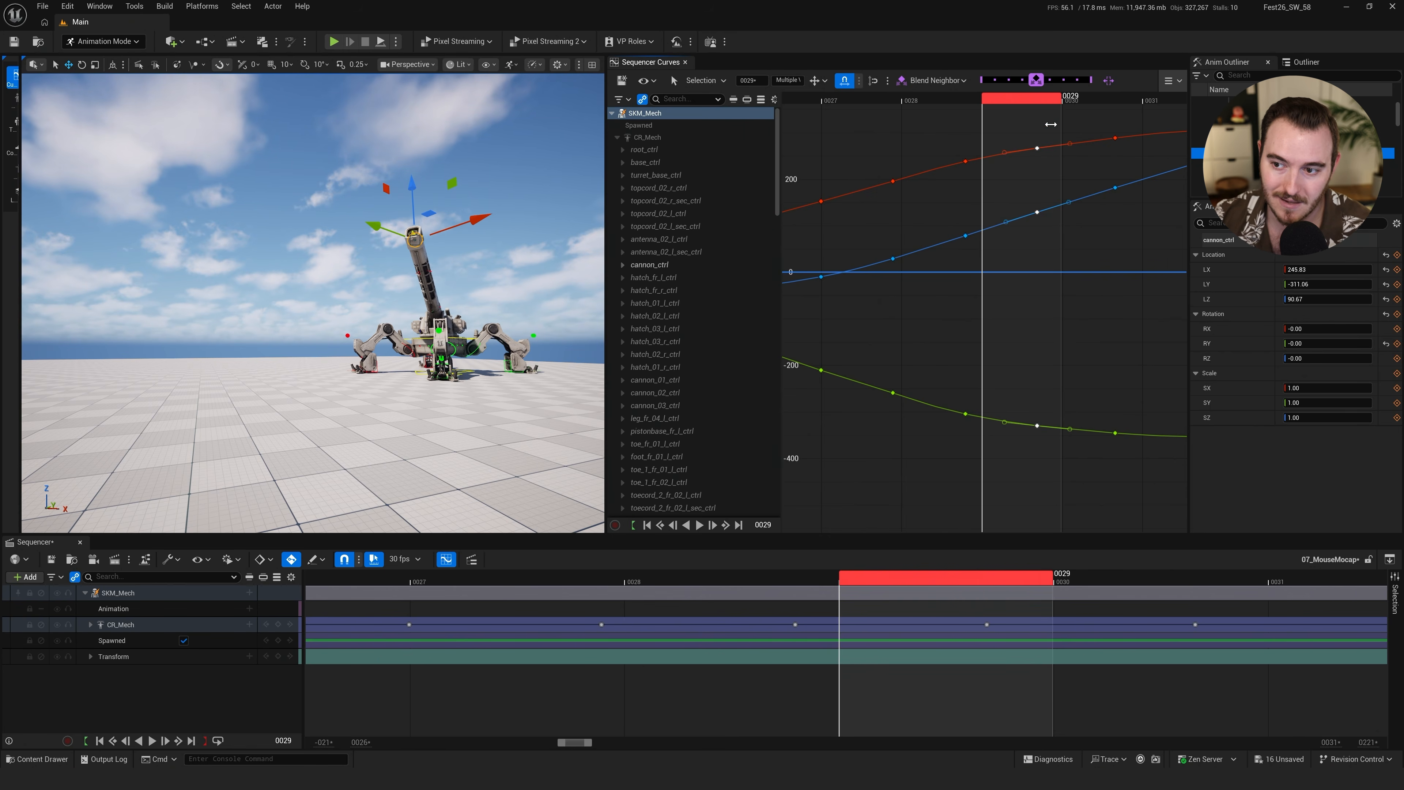
key("f")
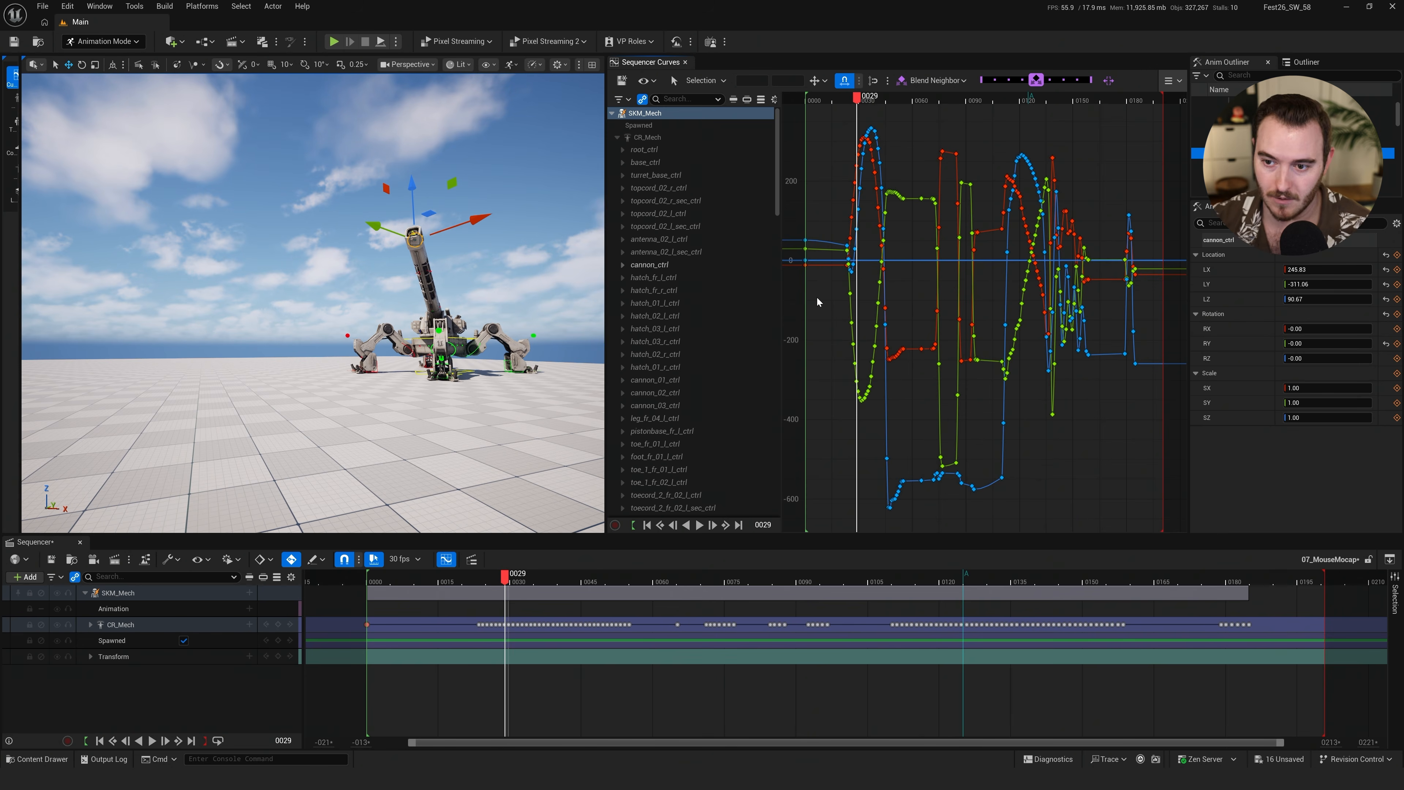
Select all recorded cannon_ctrl keys in the curve editor and apply Smart Snap to move them onto whole frames
scroll(891, 296, "down", 5)
right_click_drag(846, 453, 999, 443, "alt")
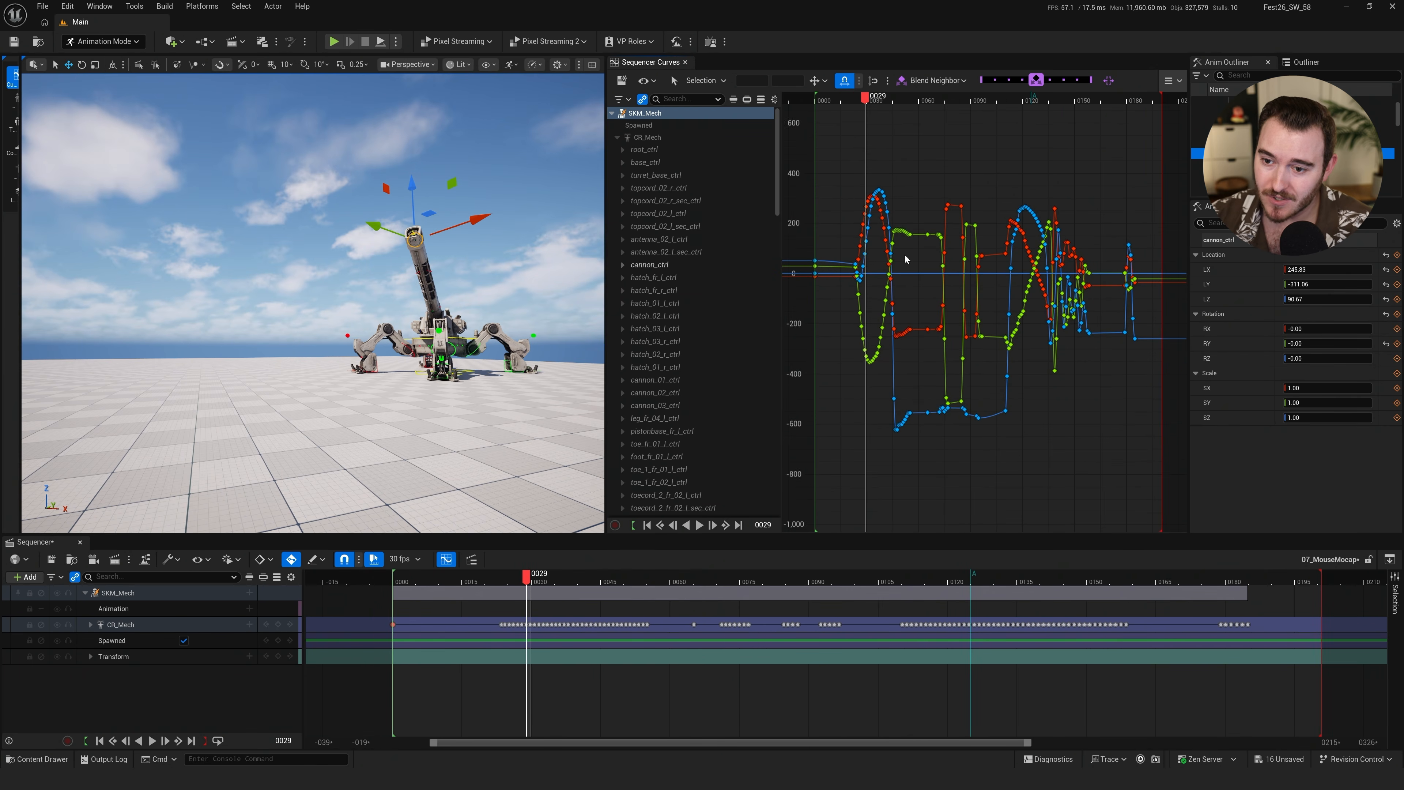
left_click_drag(1062, 378, 1154, 512)
left_click(966, 395)
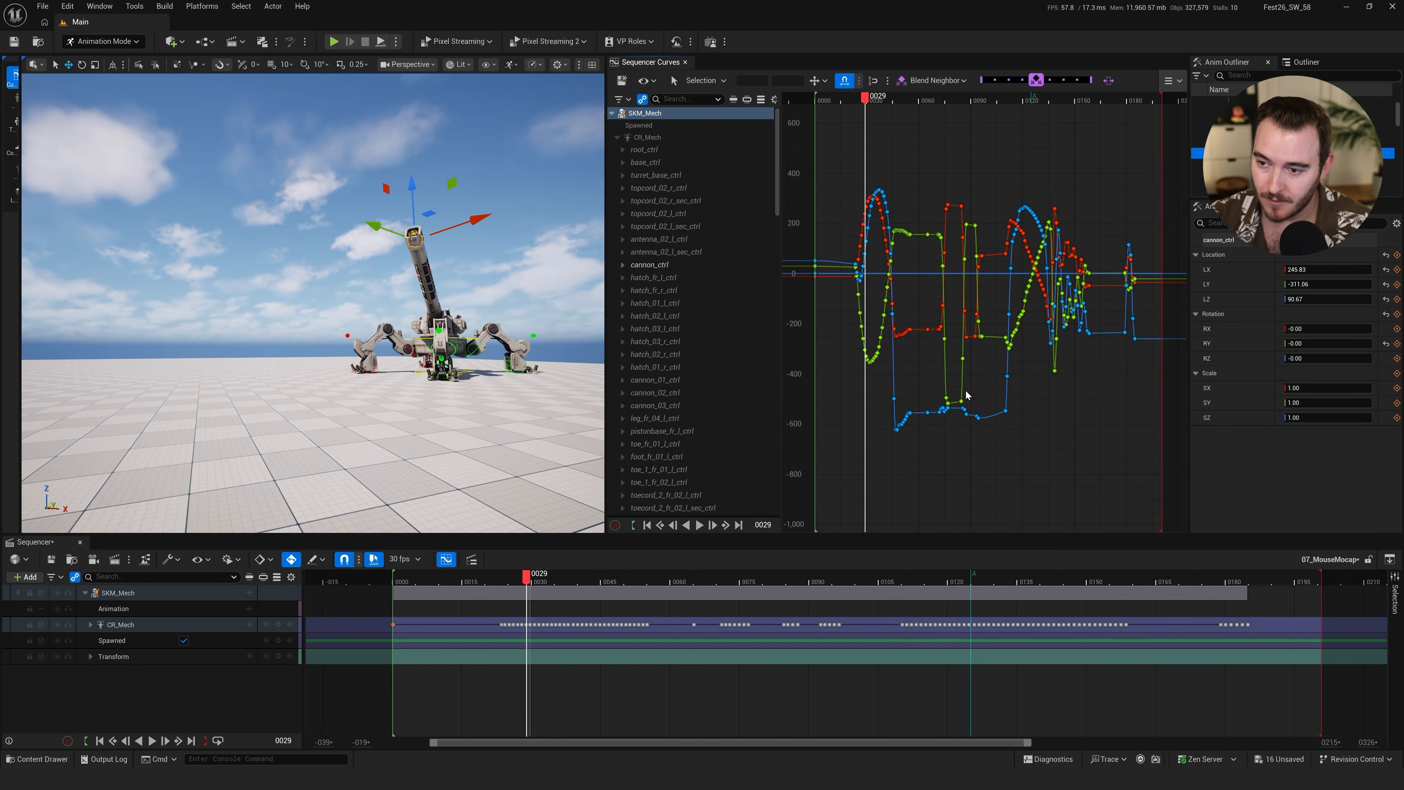
right_click_drag(965, 394, 1055, 395)
left_click_drag(819, 363, 819, 355)
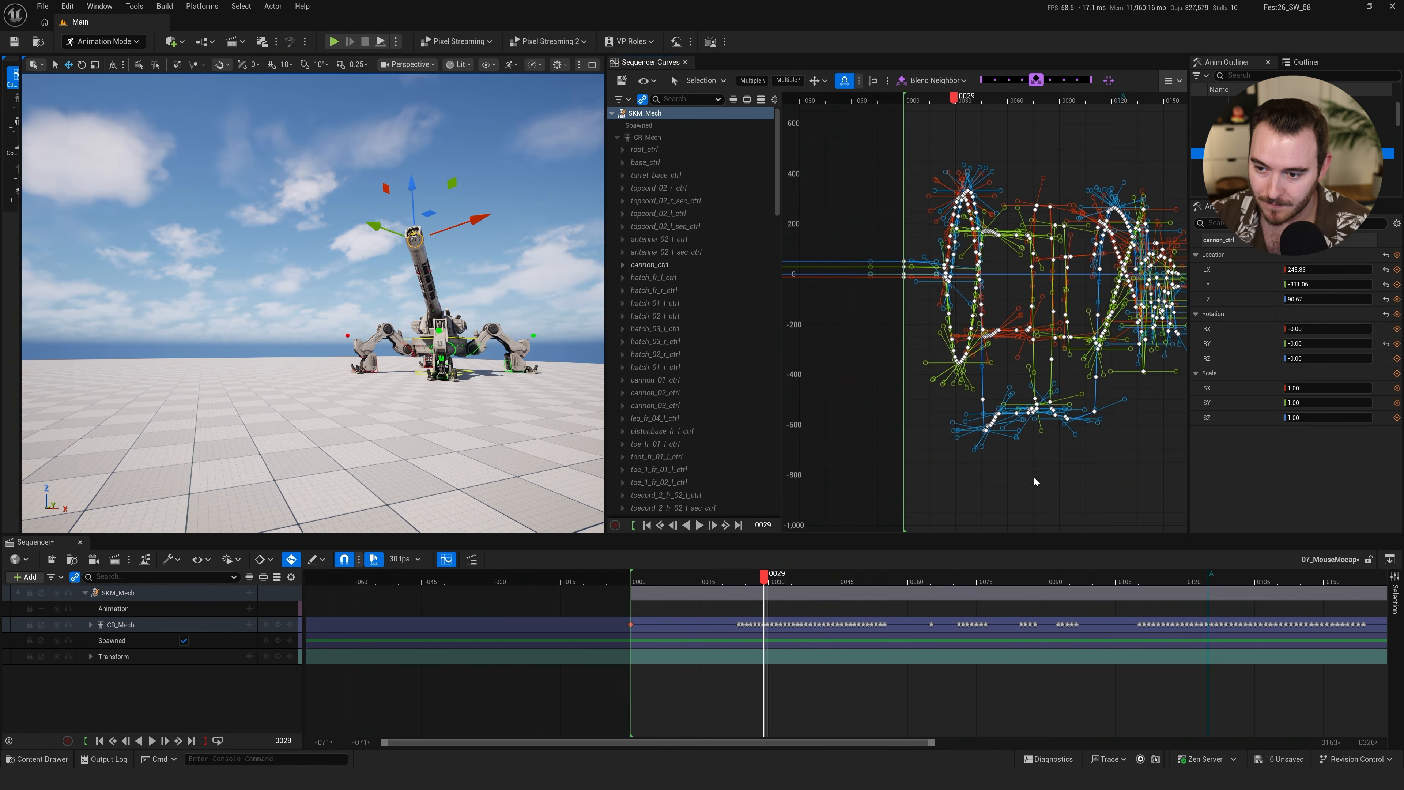
right_click_drag(1048, 461, 990, 457)
right_click(935, 264)
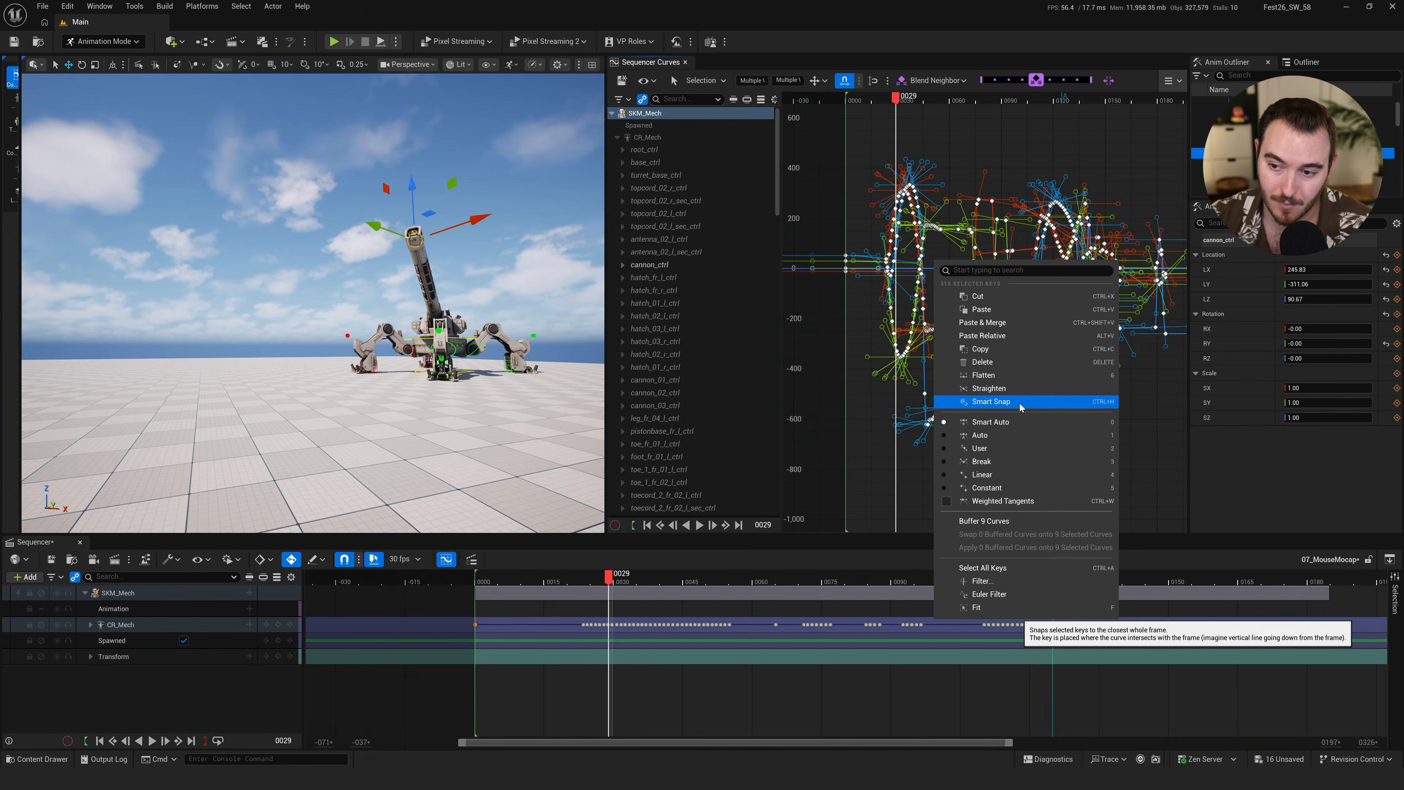
left_click(990, 401)
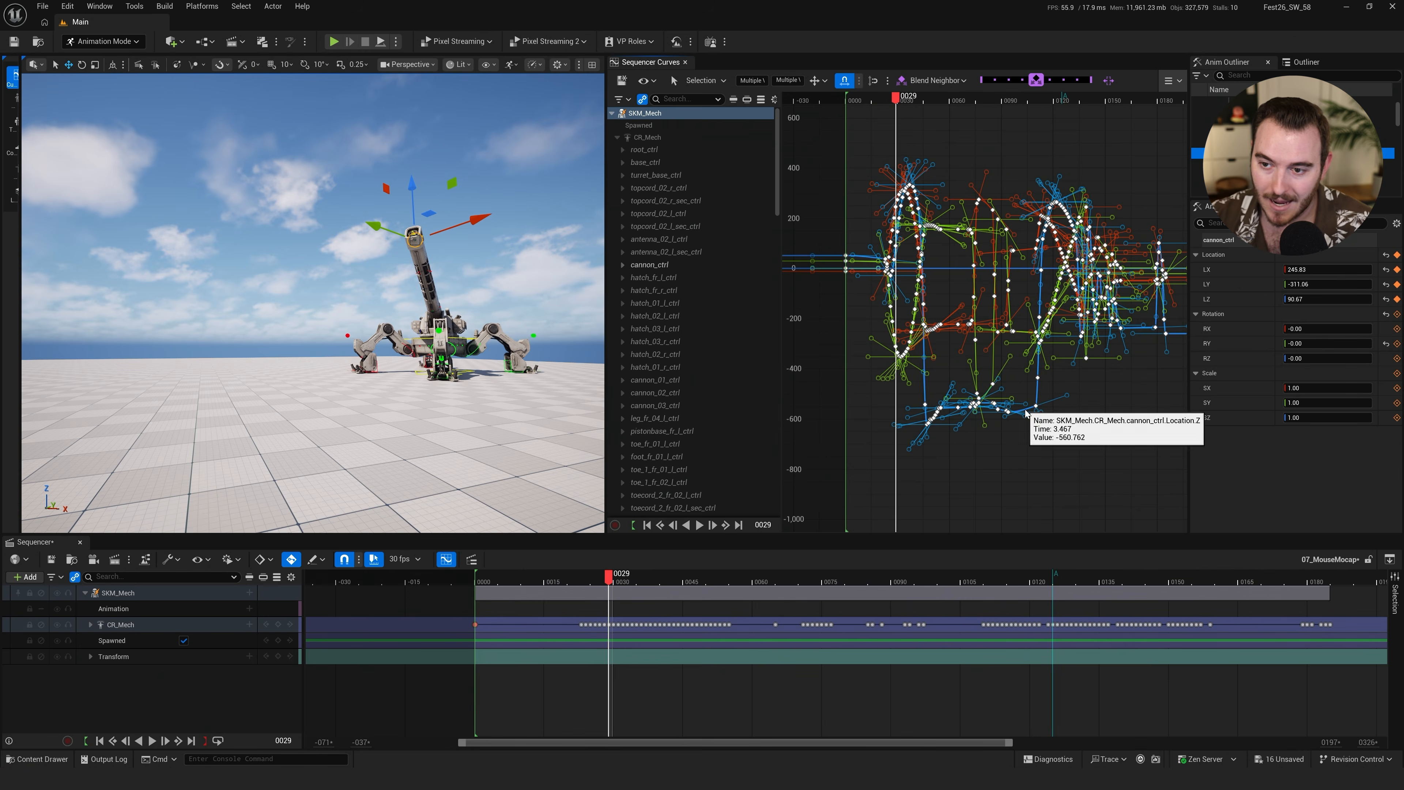
Inspect the snapped cannon_ctrl keys up close and check the Smart Snap option for the selected keys
right_click_drag(891, 267, 1027, 257, "alt")
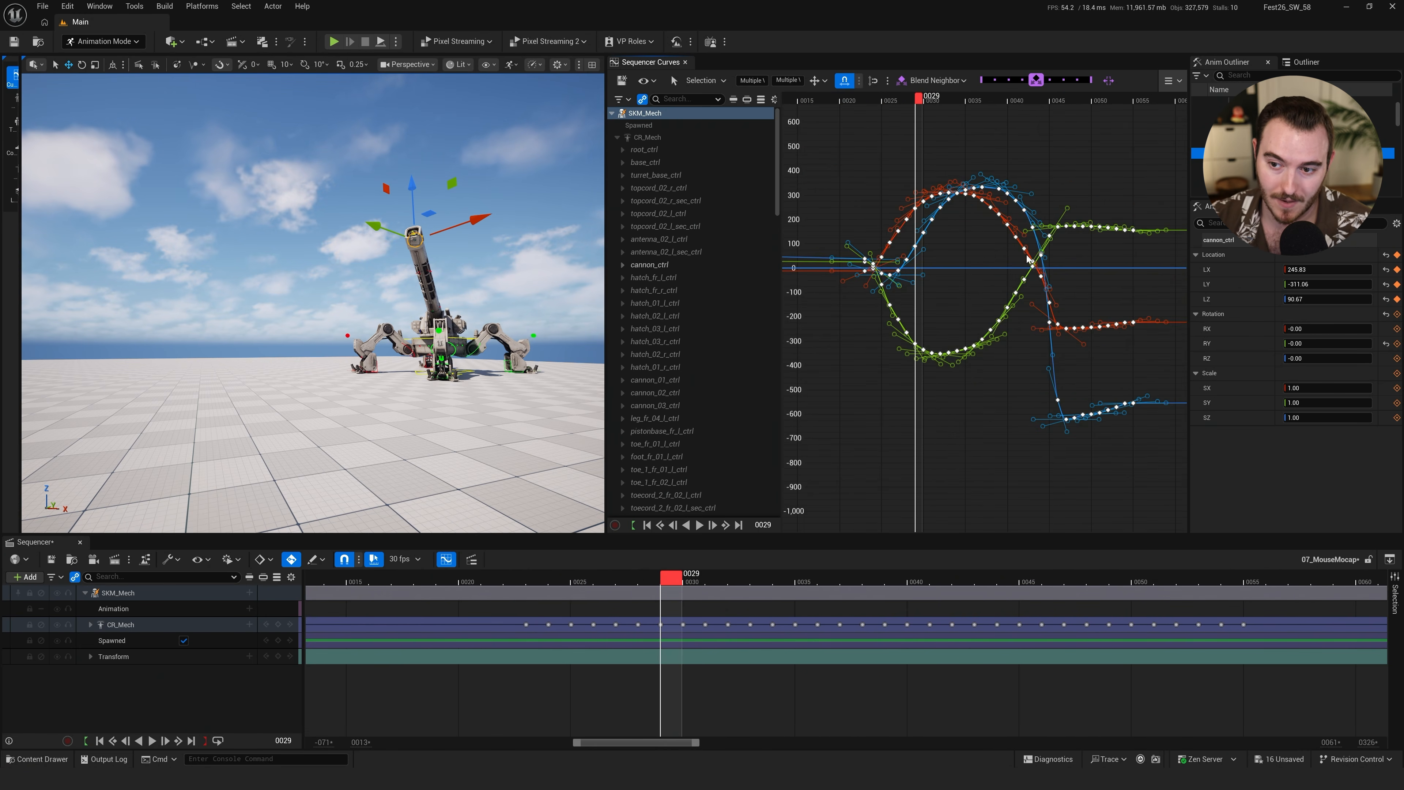
left_click(979, 254)
key("ctrl+a")
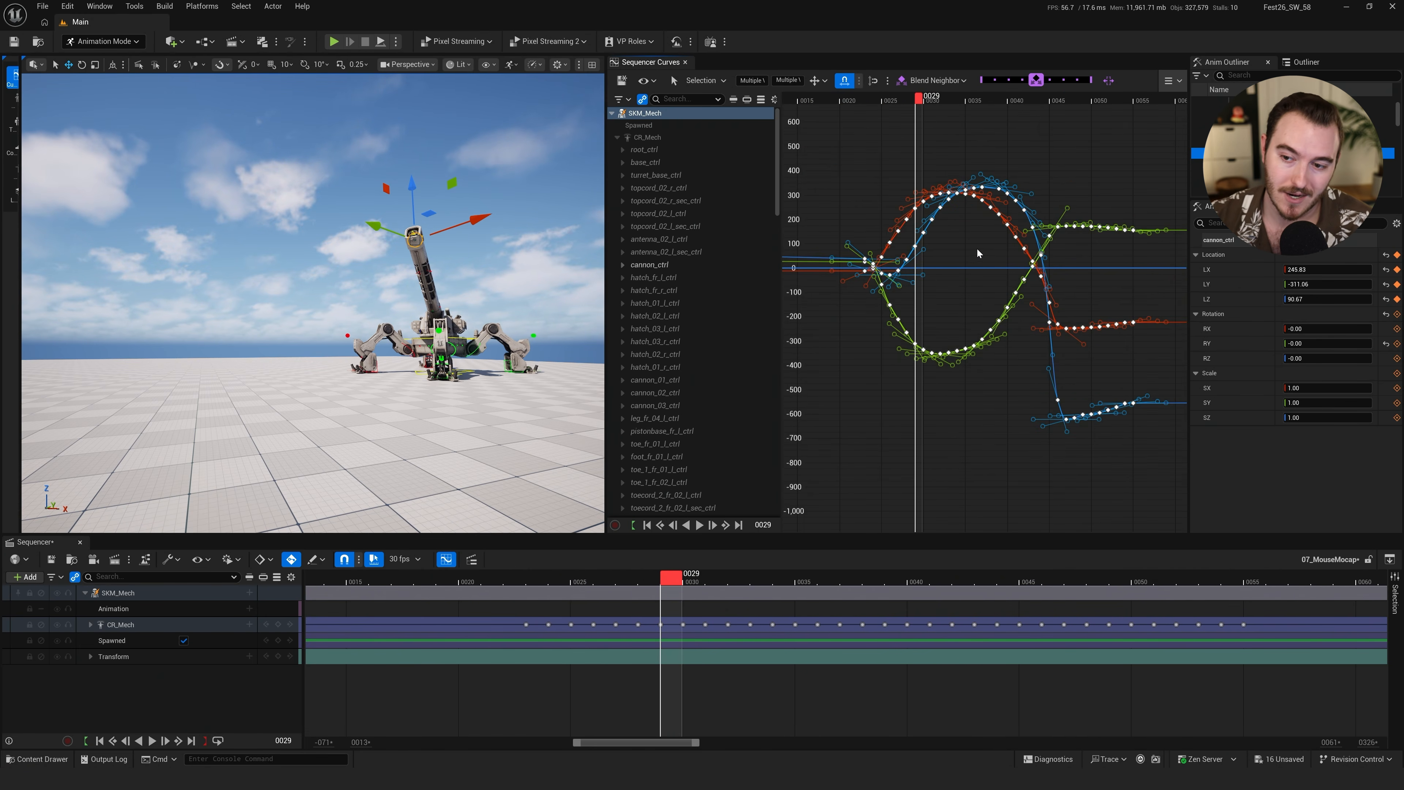
right_click(941, 245)
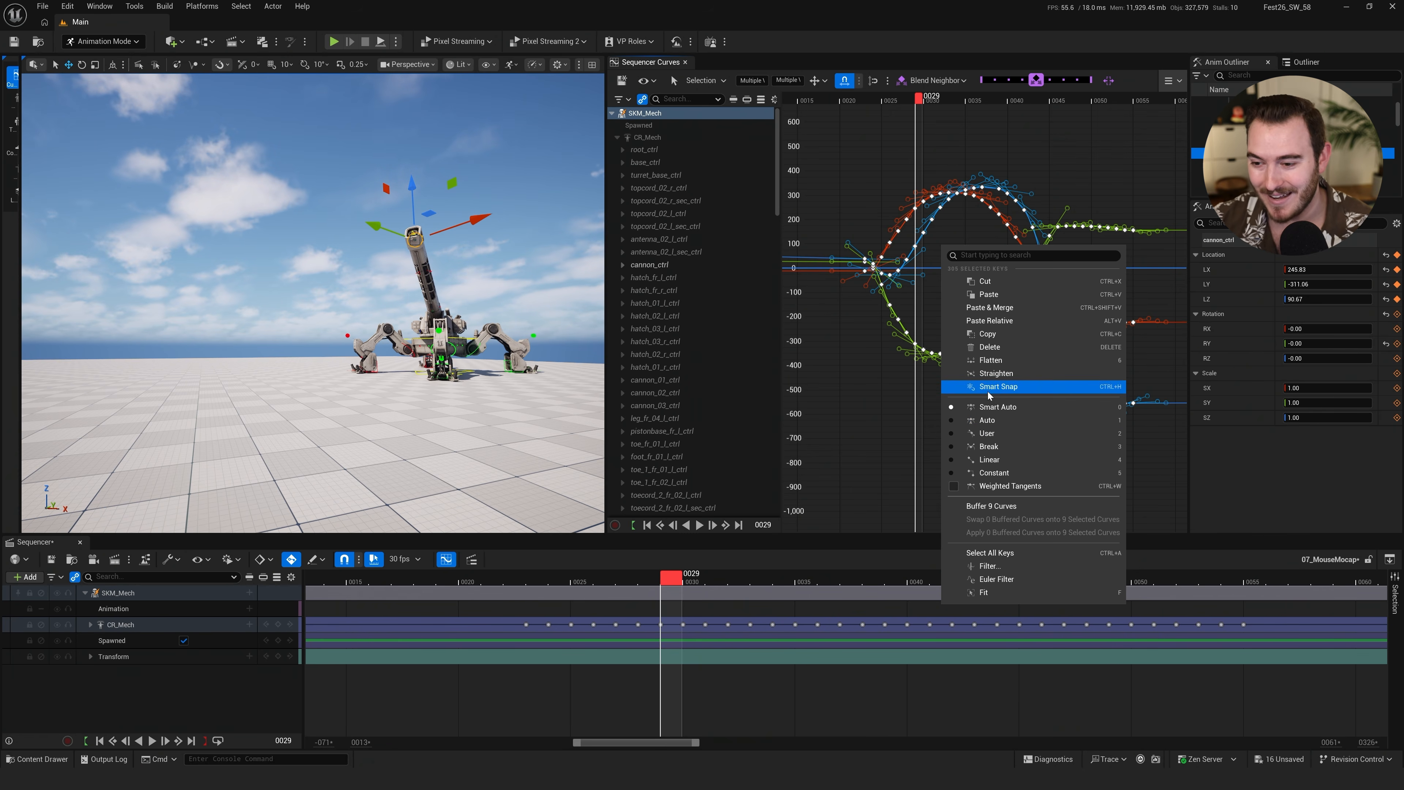
left_click(899, 389)
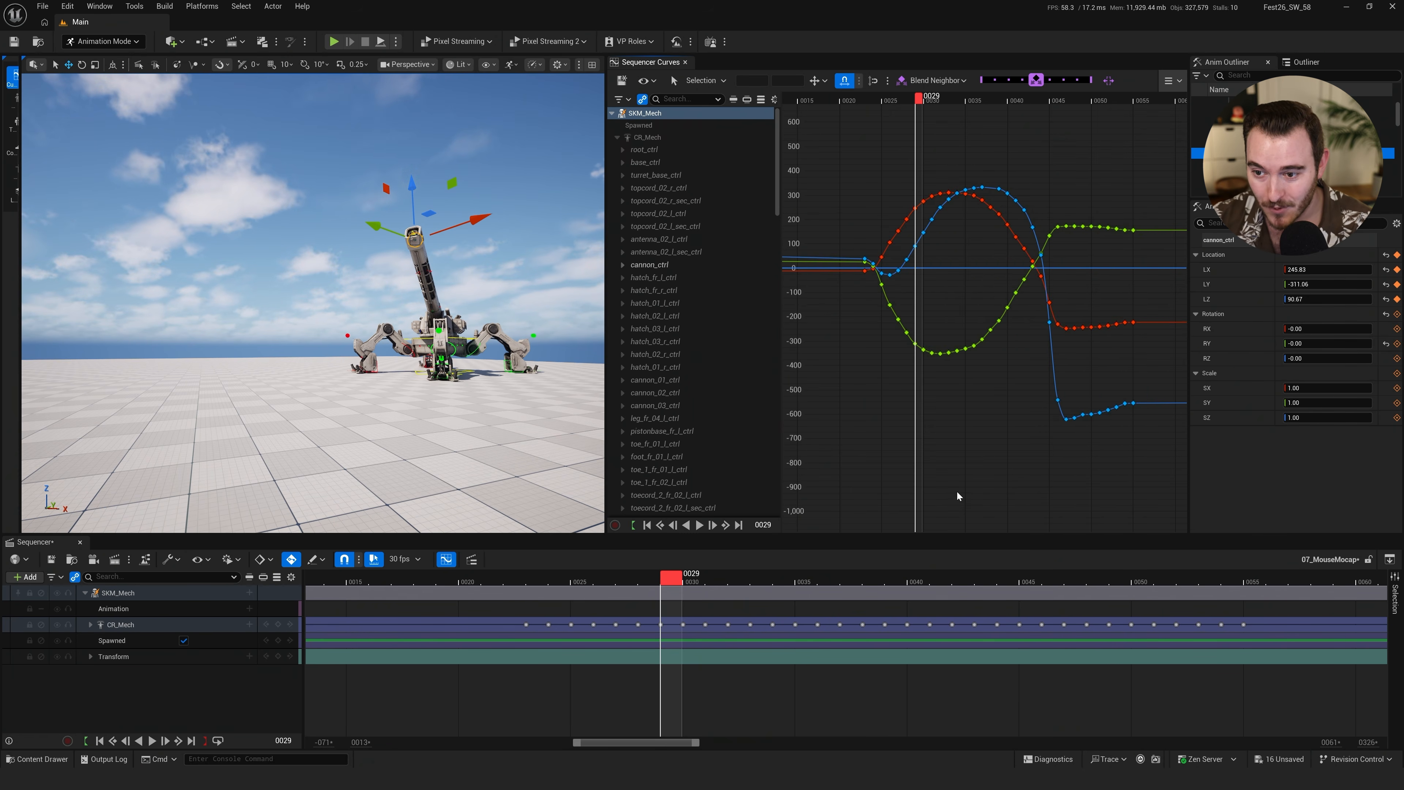
Play the snapped cannon animation from frame 29, close the curve editor, and stop playback at frame 170
key("space")
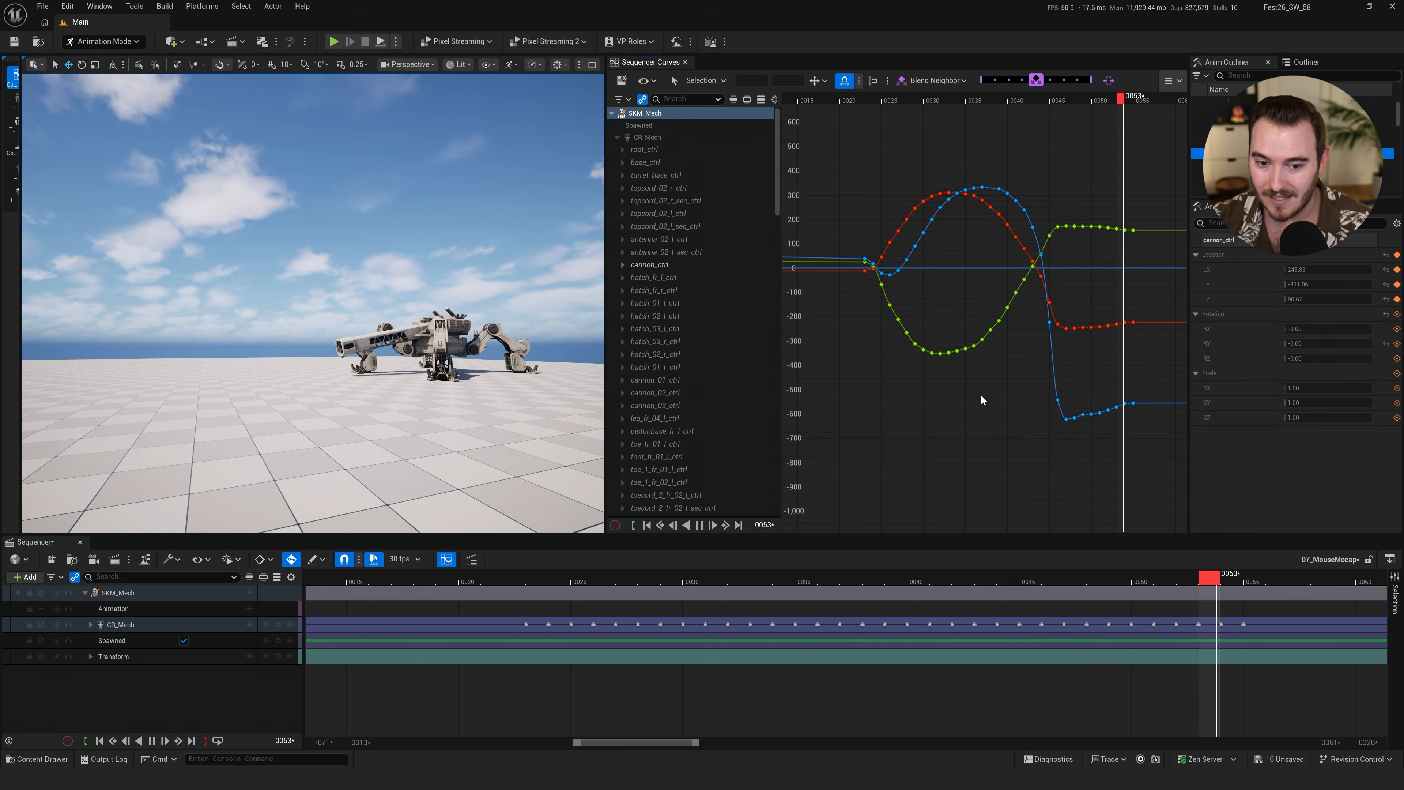
key("f")
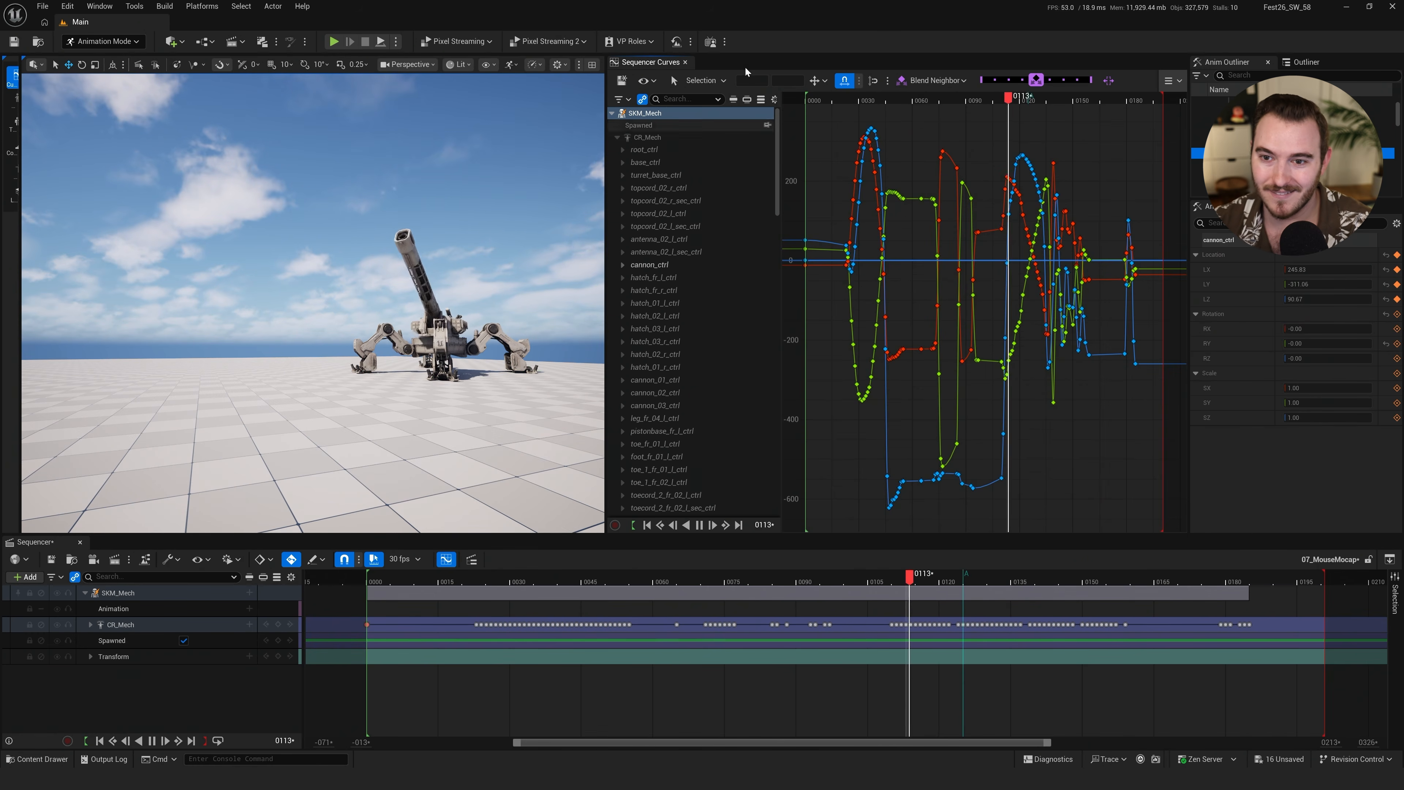
left_click(685, 61)
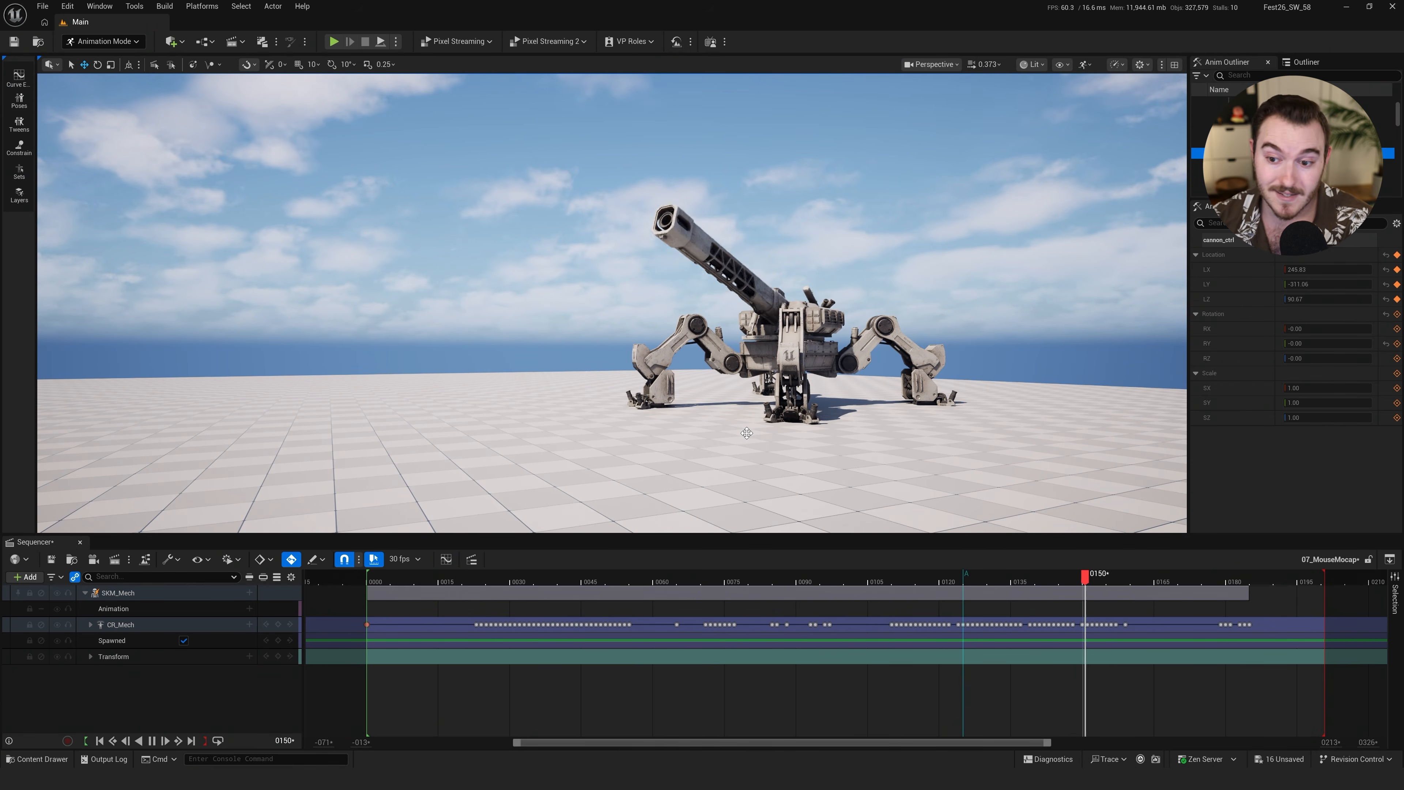
key("space")
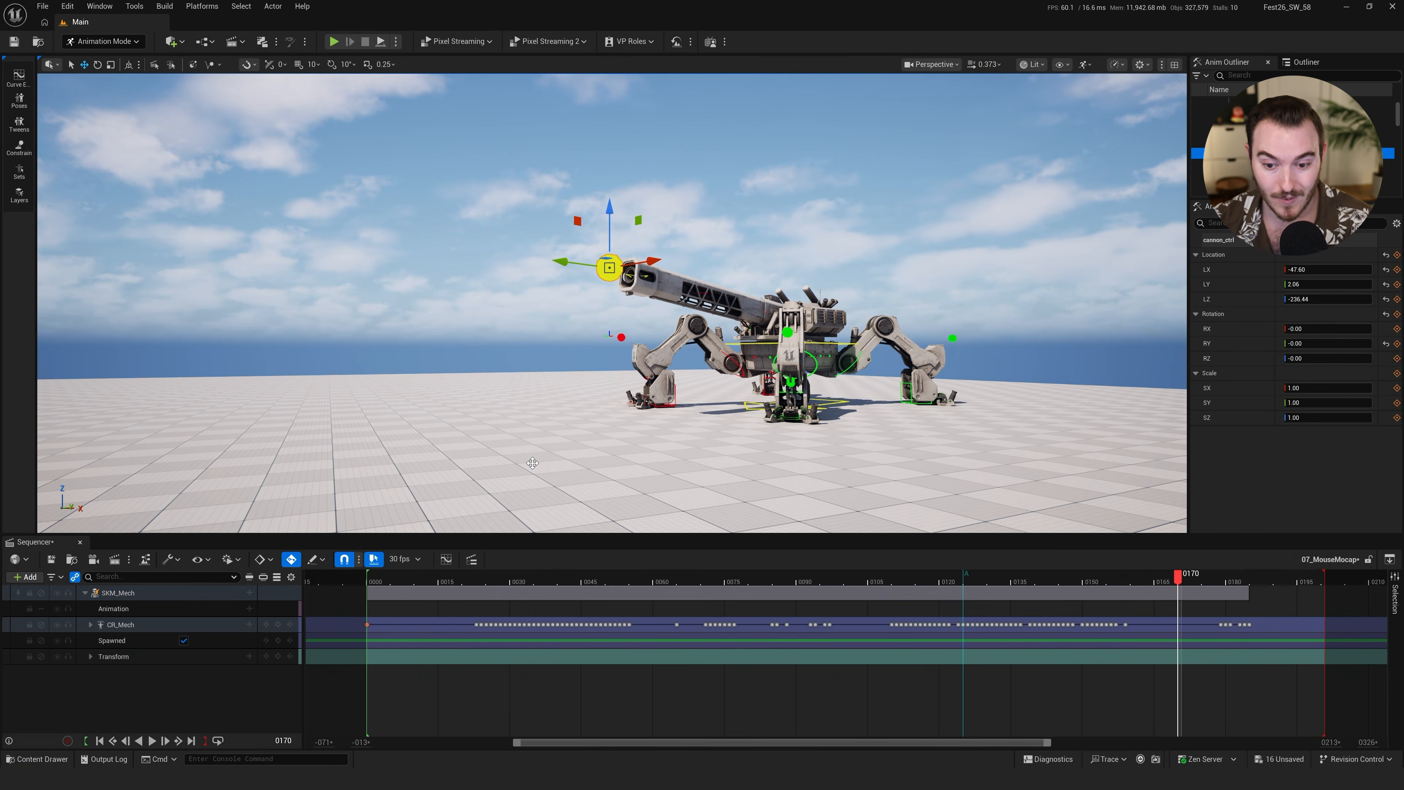
Open the 07_MouseMocap_Done level sequence from the 02_Finished folder
key("ctrl+space")
left_click(50, 591)
double_click(1308, 636)
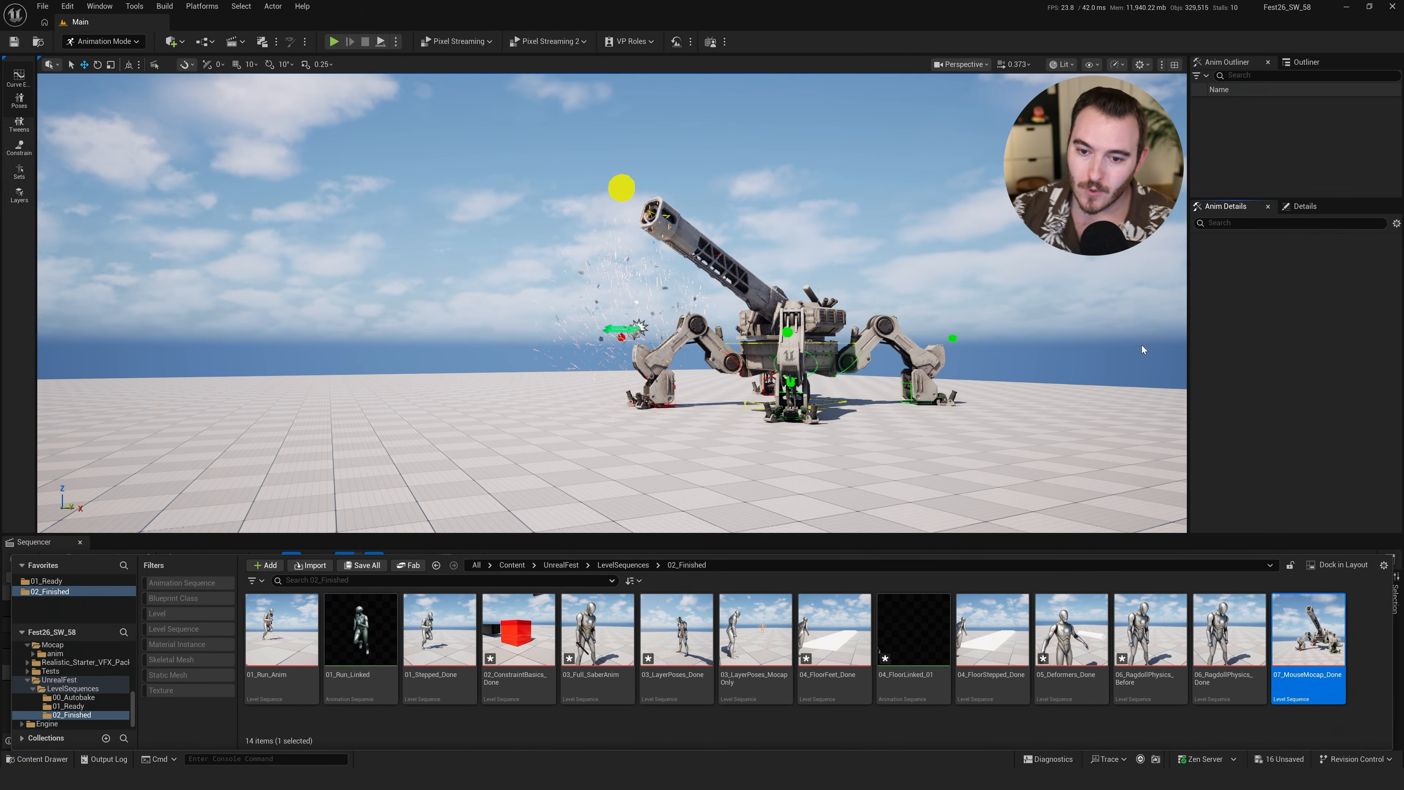
left_click(1214, 361)
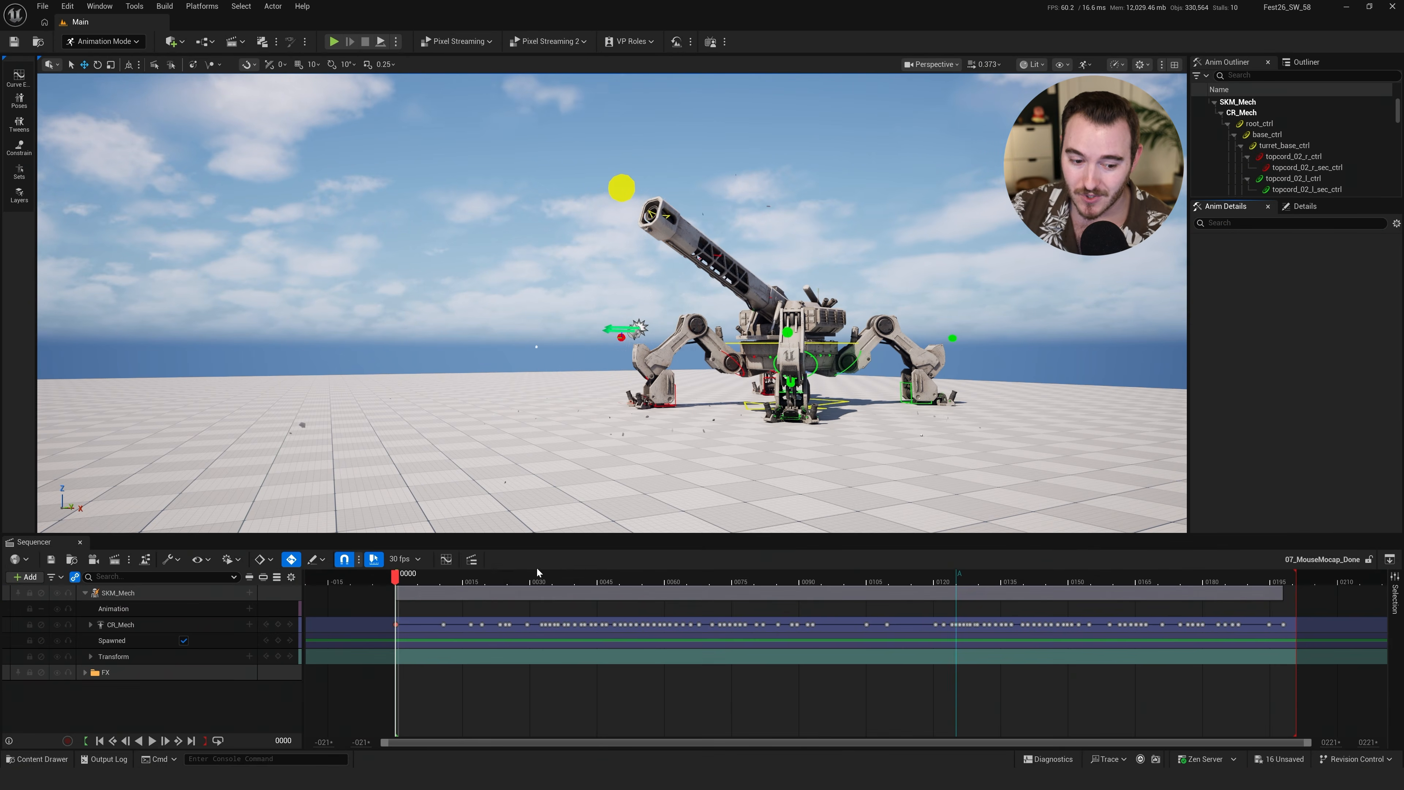
Collapse the SKM_Mech track and expand the FX folder to show the NS_ImpactDebris_Large and P_Explosion_Big_A triggers
left_click(84, 592)
left_click(85, 609)
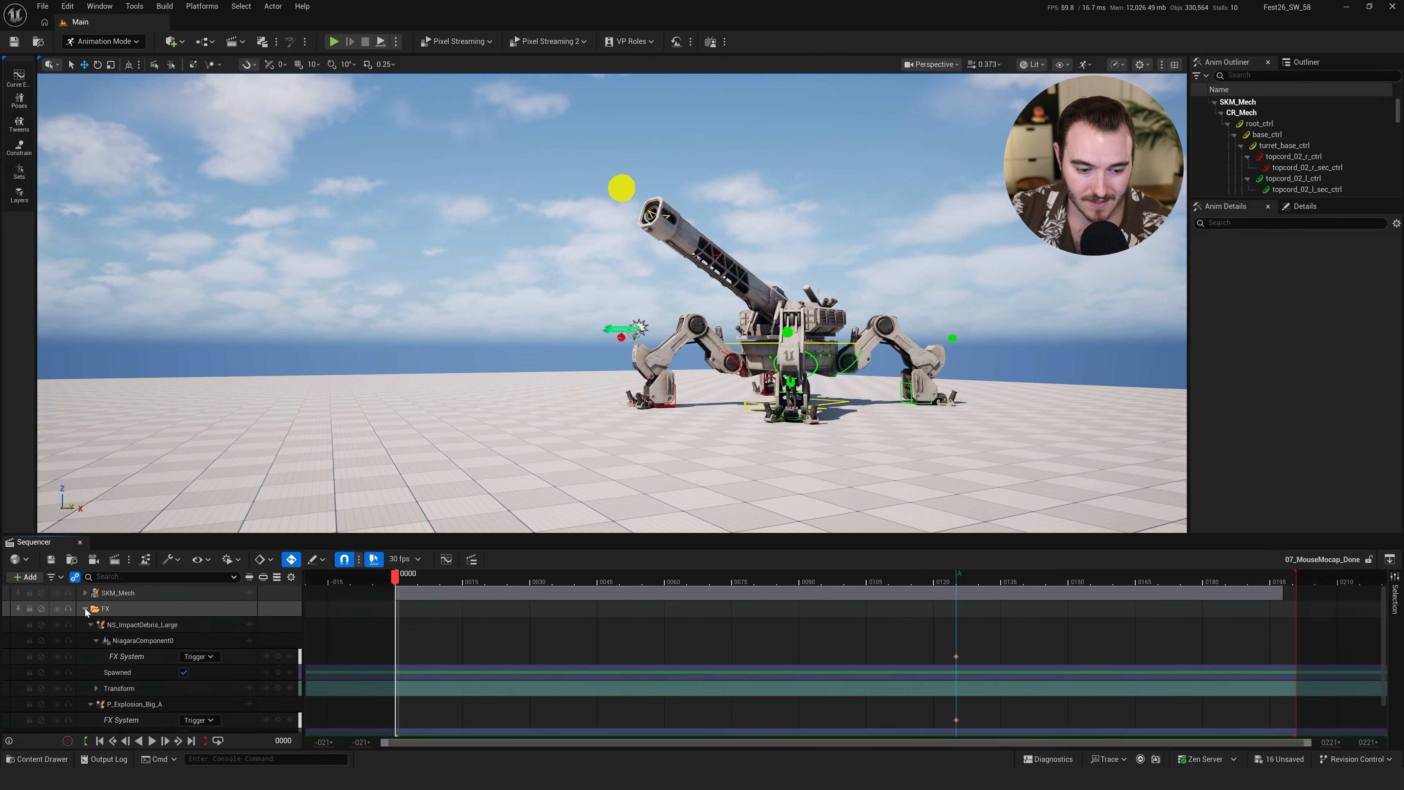
left_click(90, 625)
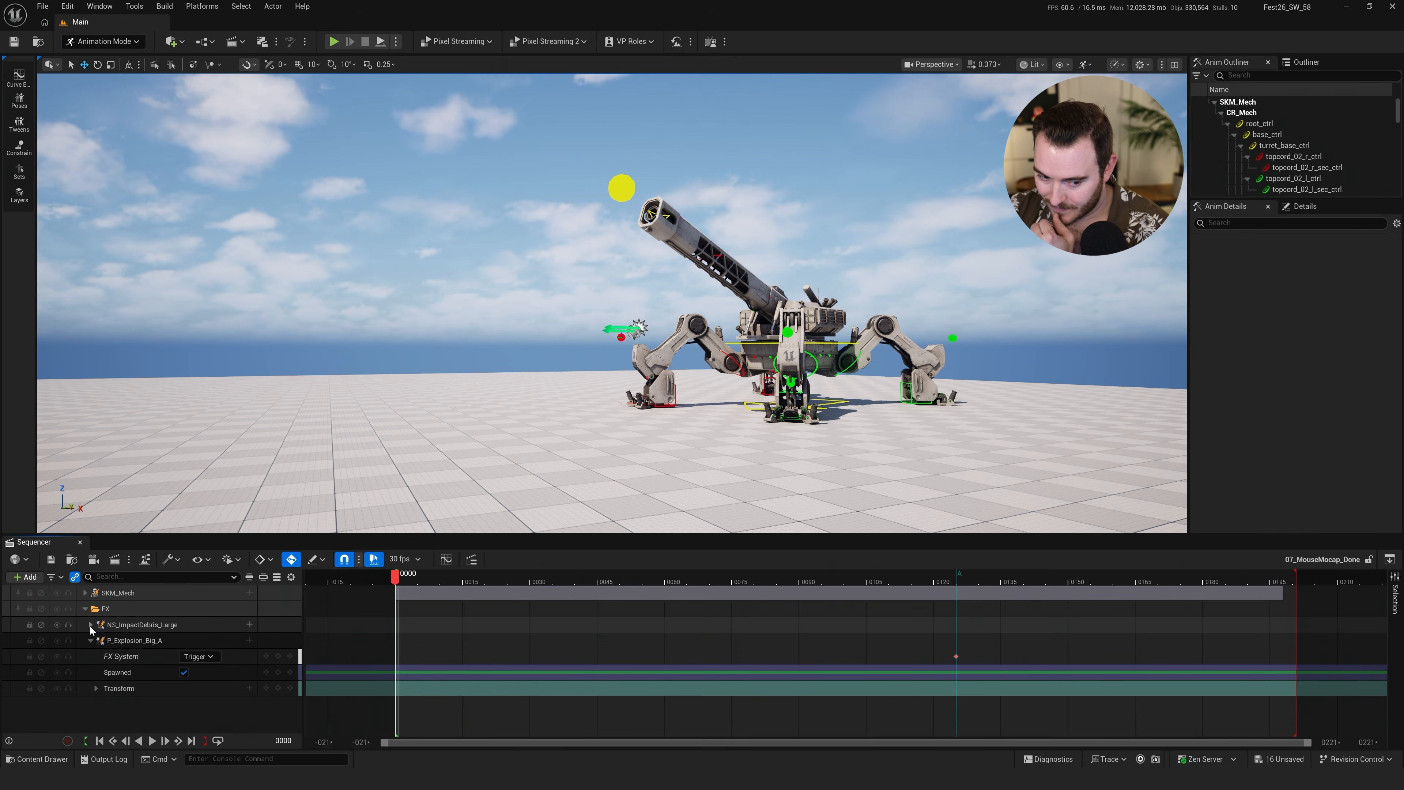
left_click(91, 624)
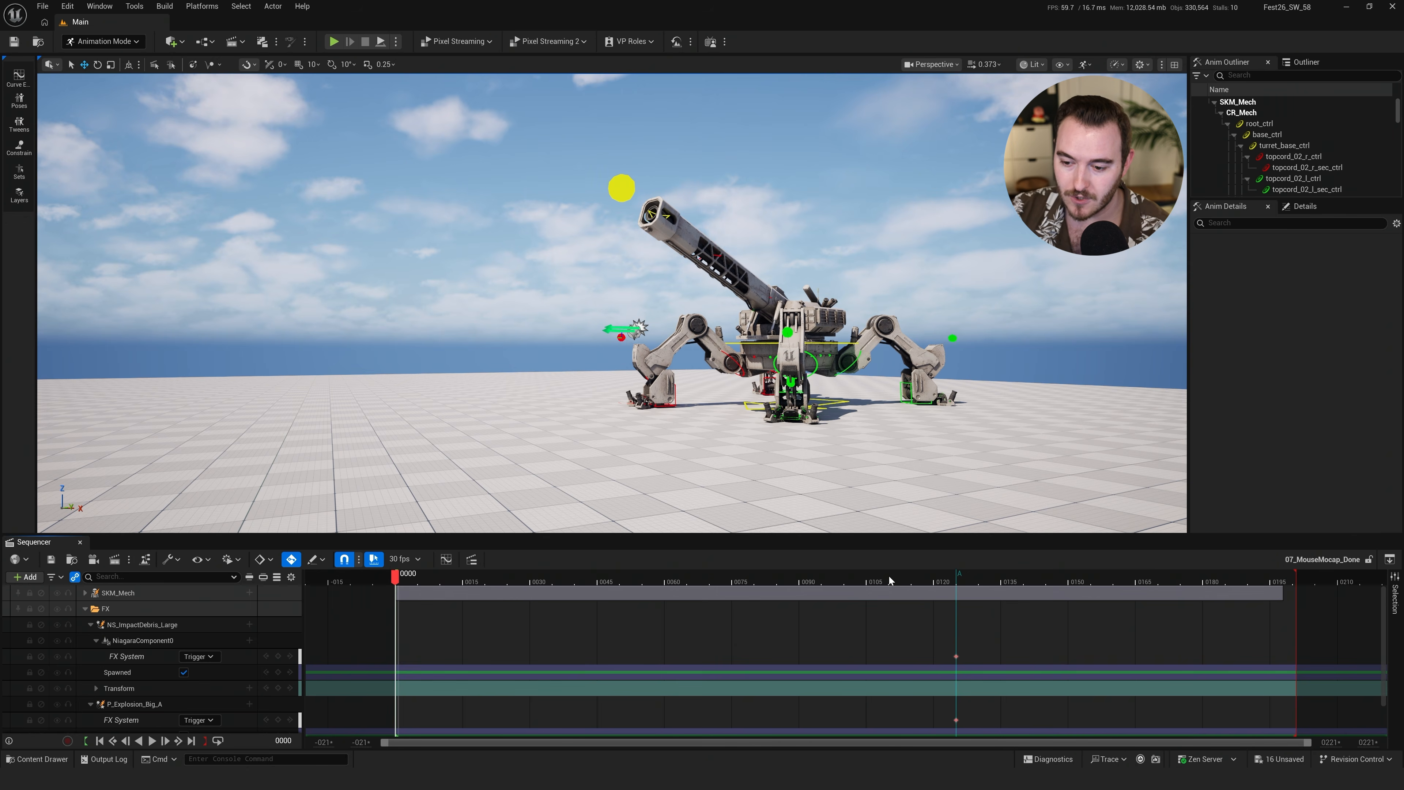
Play the mech explosion from about frame 114 to frame 149 and scrub to frame 134
left_click(907, 574)
key("space")
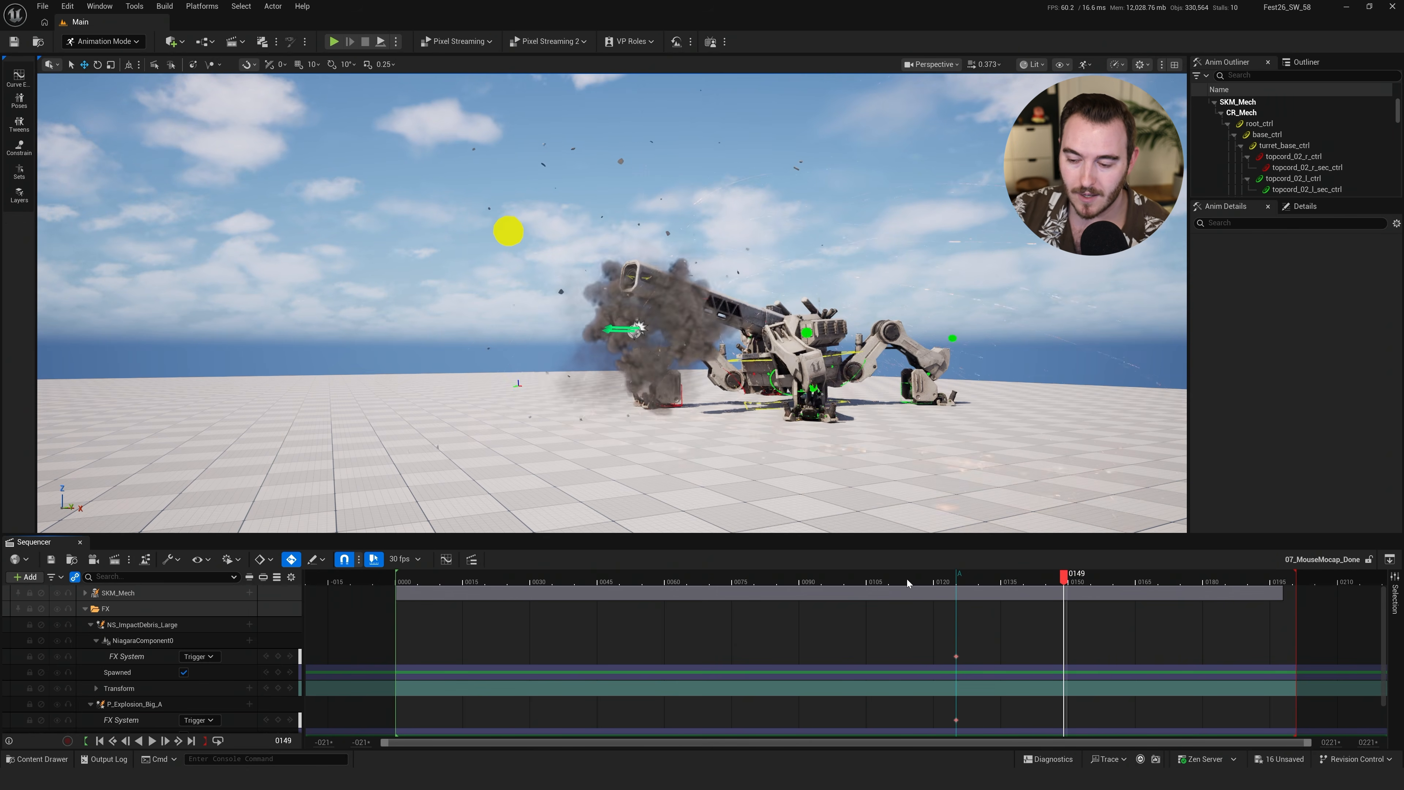
left_click_drag(908, 580, 996, 578)
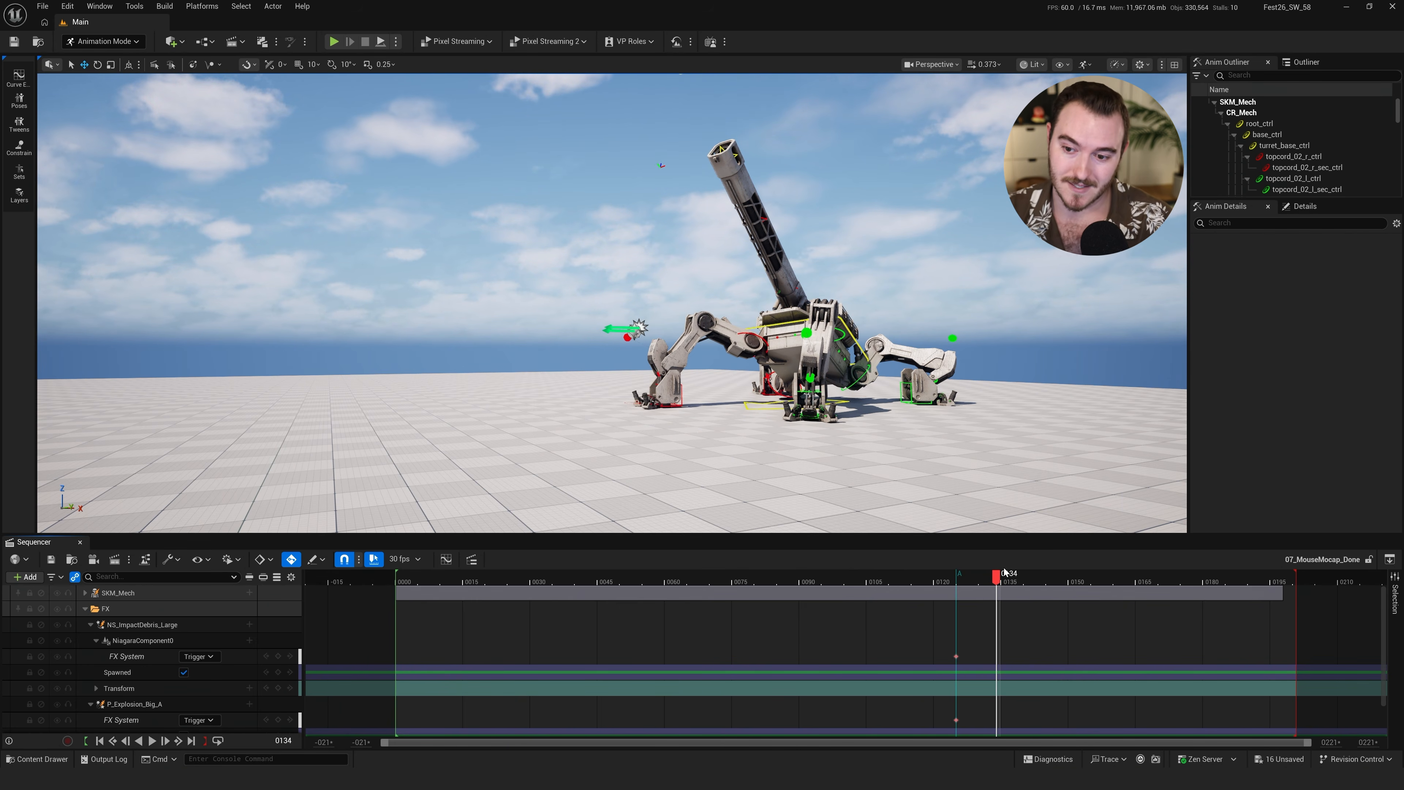
Scrub to frame 126 and add NS_ImpactDebris_Large from the MechanicalDamageFX FX folder to the sequence as a new track
left_click_drag(988, 577, 962, 575)
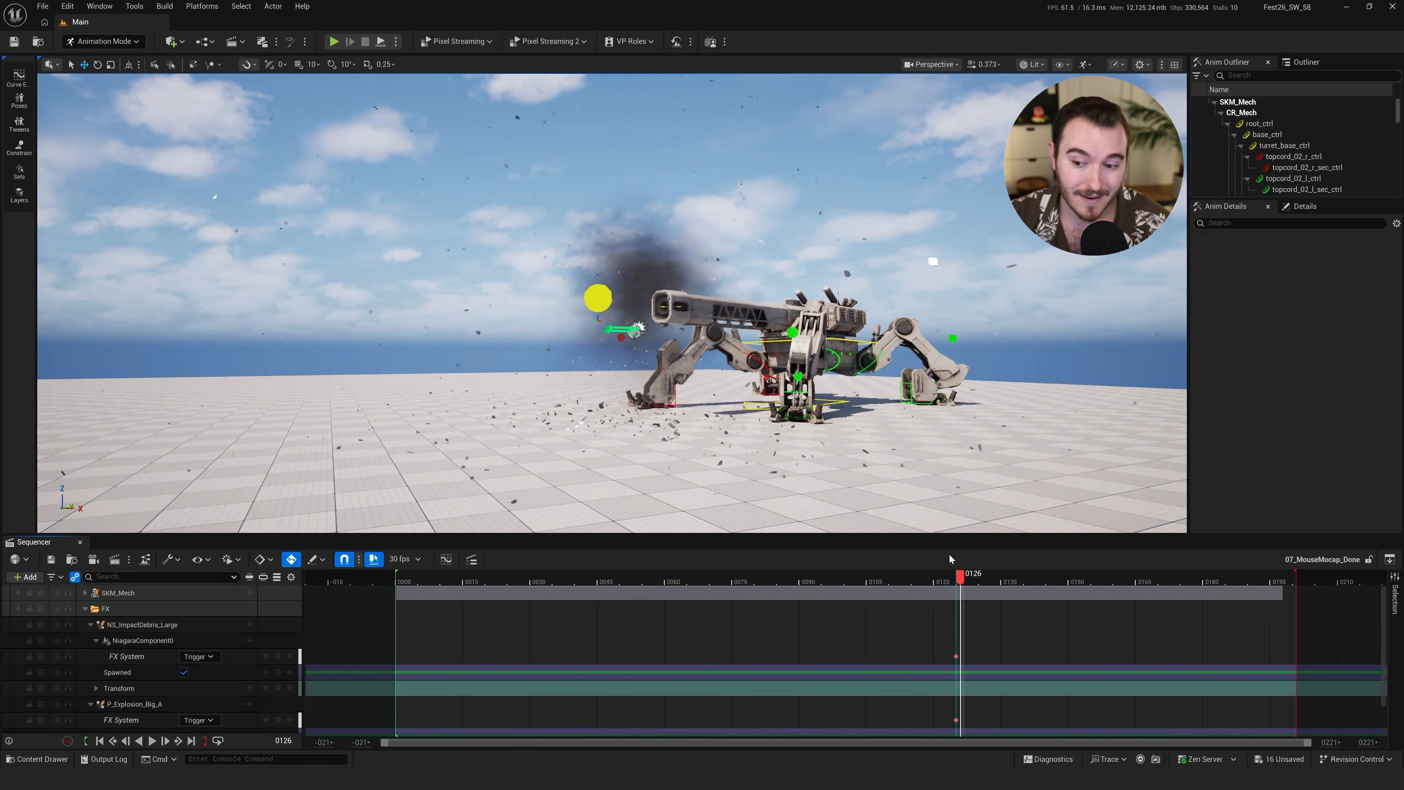
right_click_drag(948, 613, 1015, 619, "alt+shift")
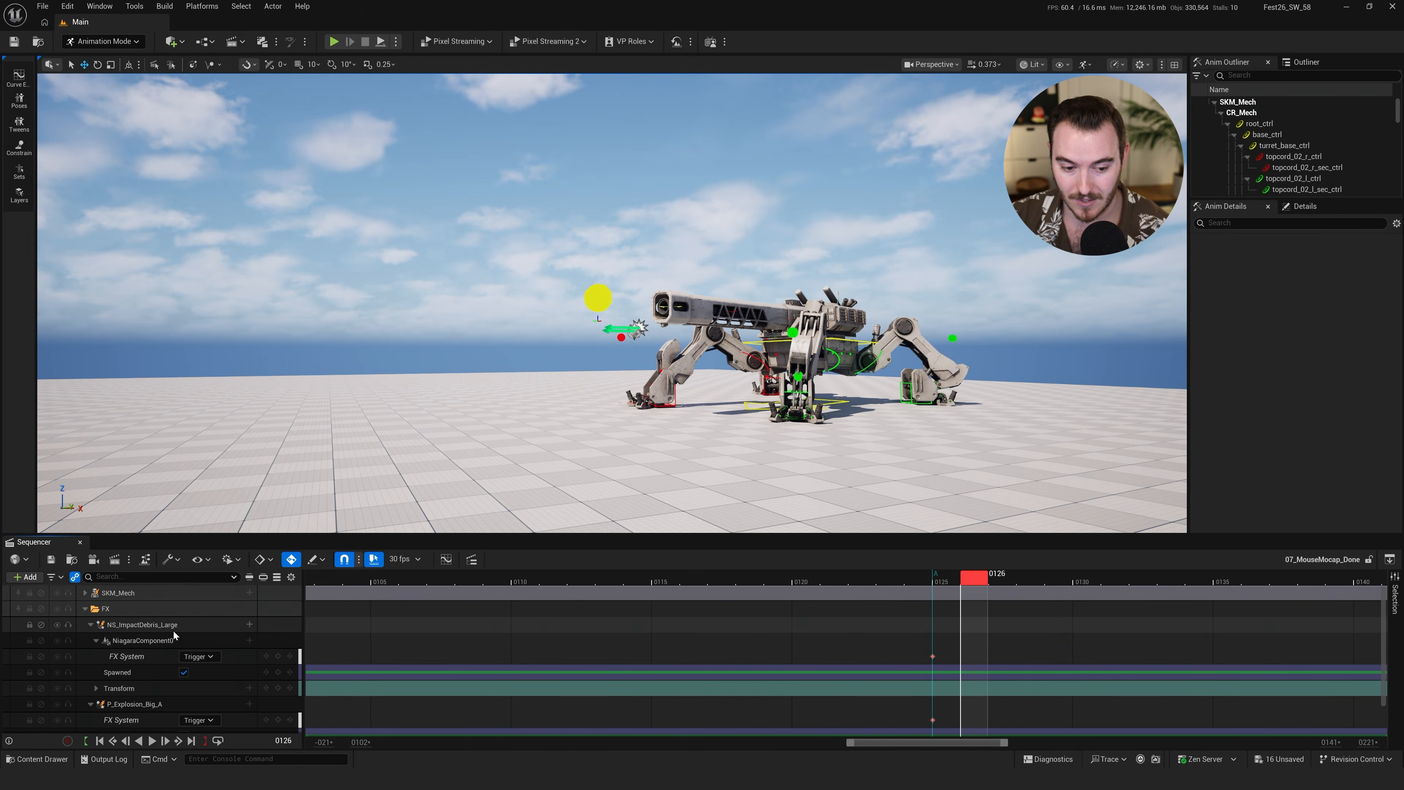
key("ctrl+space")
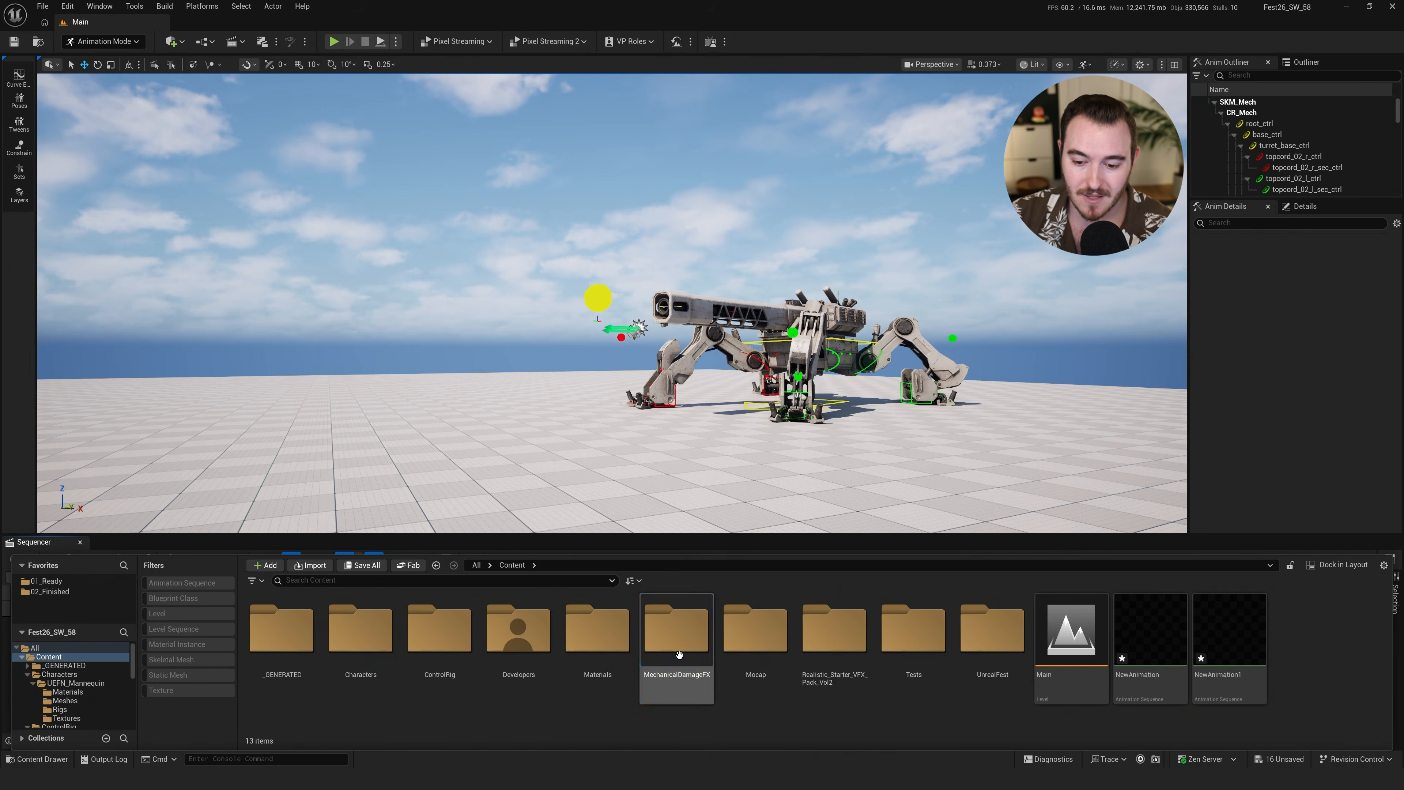
left_click(836, 686)
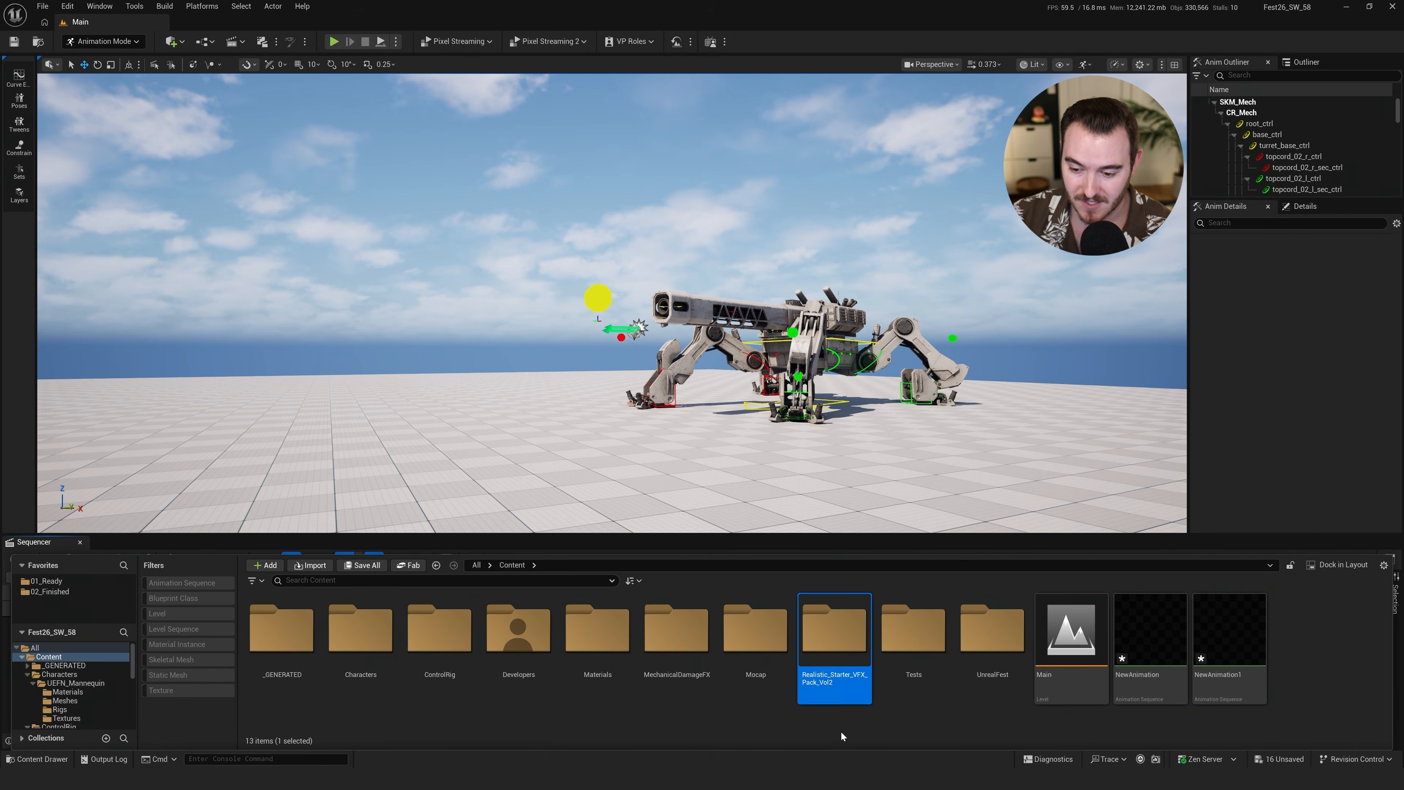
double_click(674, 647)
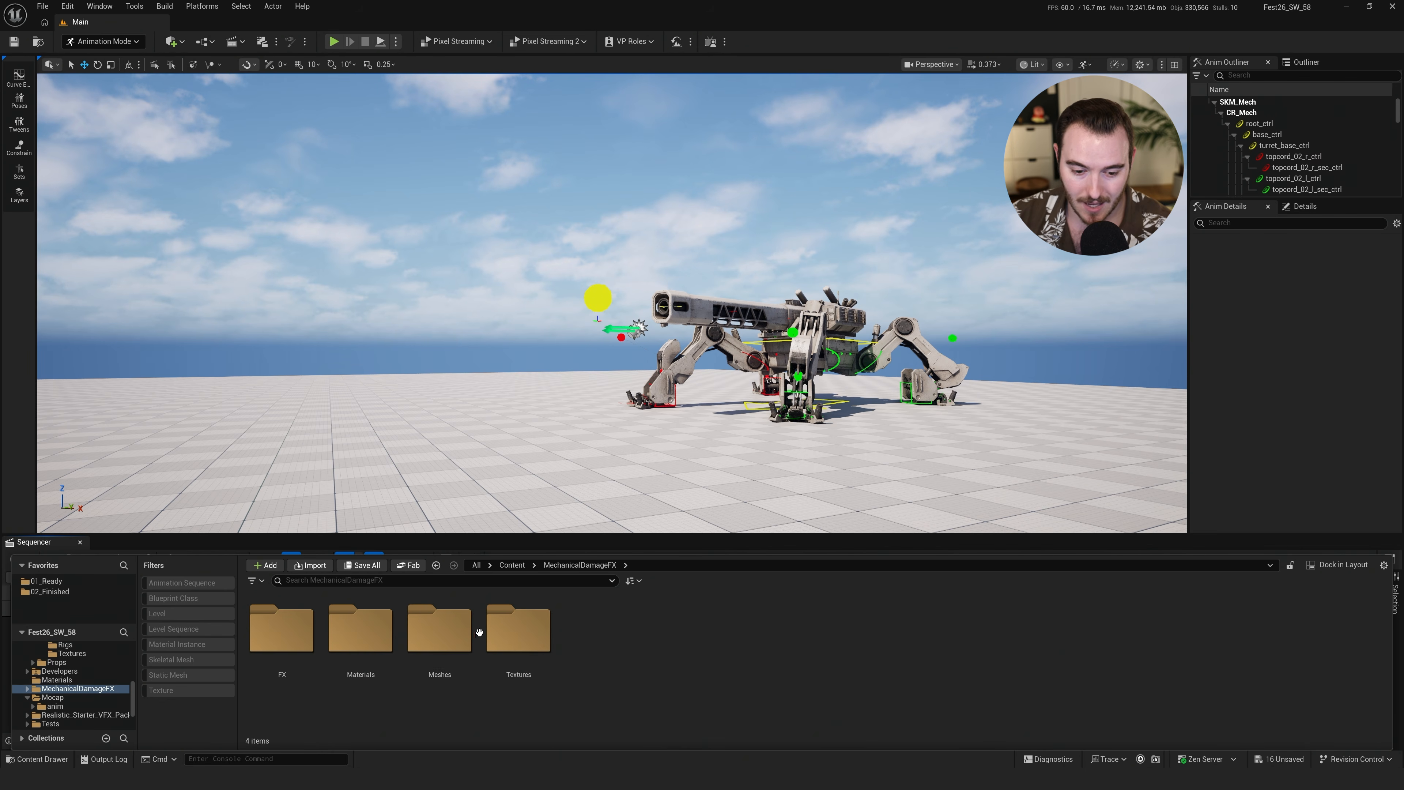
double_click(293, 630)
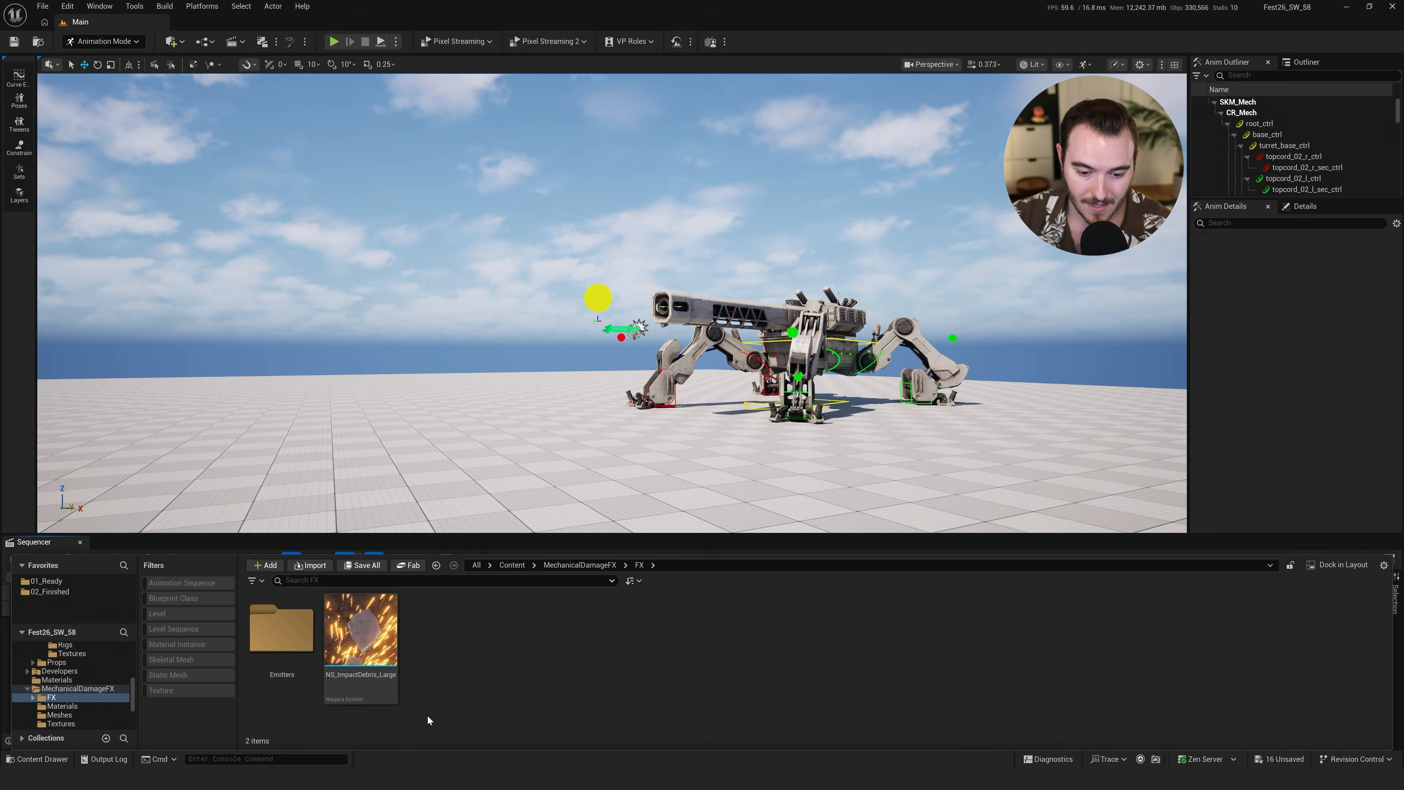
left_click(382, 648)
left_click_drag(376, 658, 192, 653)
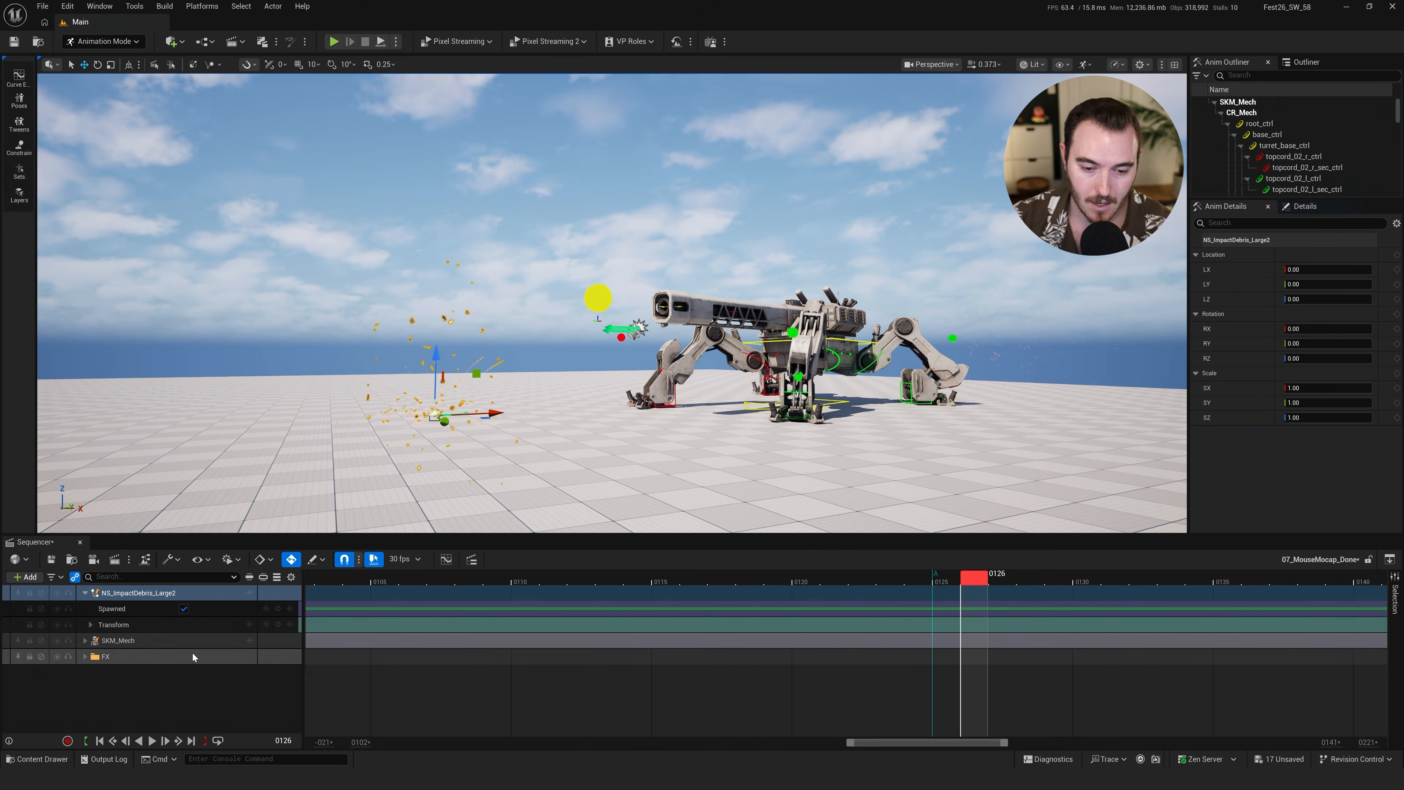
Move the newly added debris effect to about X -386 and Z 105, with the playhead at frame 39
key("f")
key("w")
mouse_move(637, 360)
right_mouse_down()
mouse_move(644, 383)
mouse_move(637, 361)
right_mouse_up()
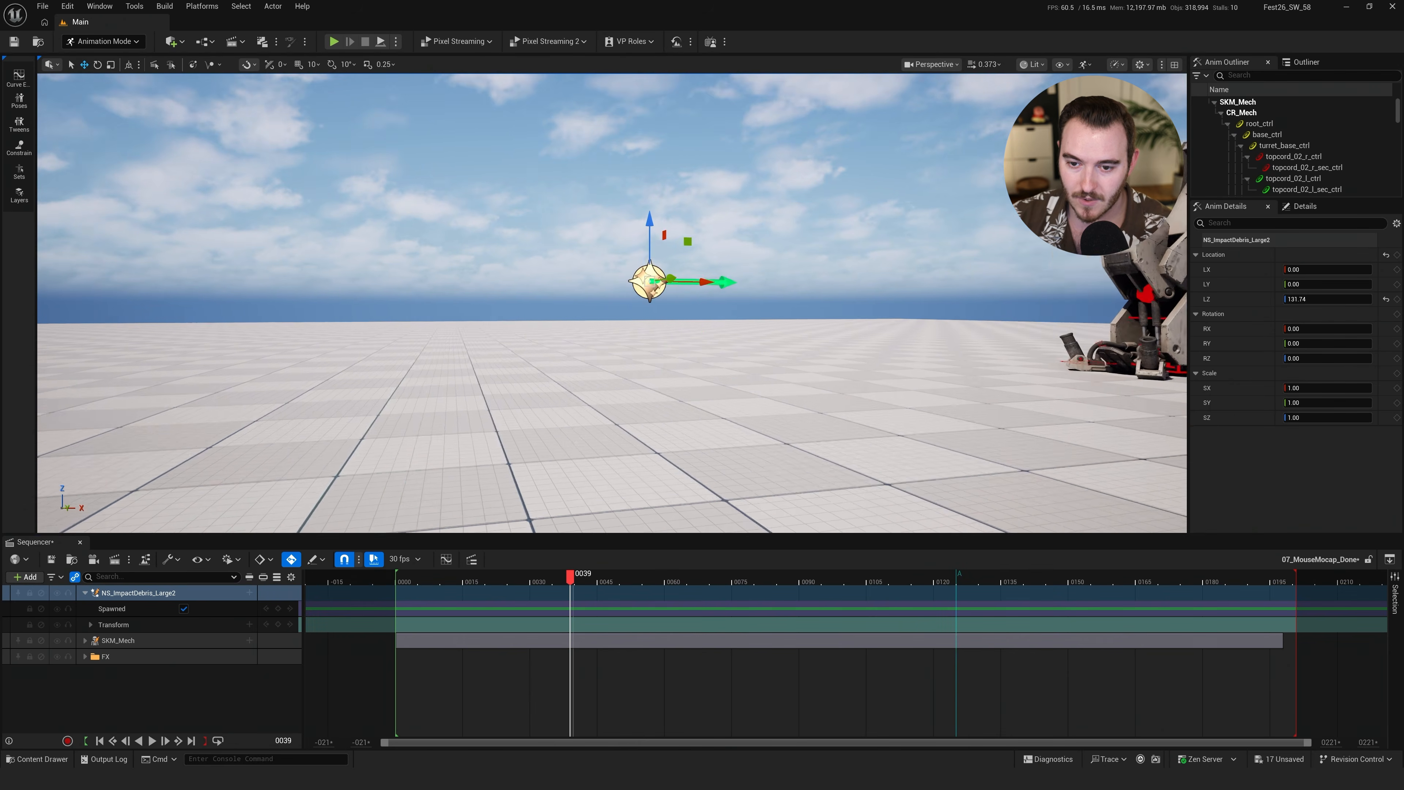
right_click_drag(689, 277, 689, 277)
right_click_drag(518, 337, 518, 334)
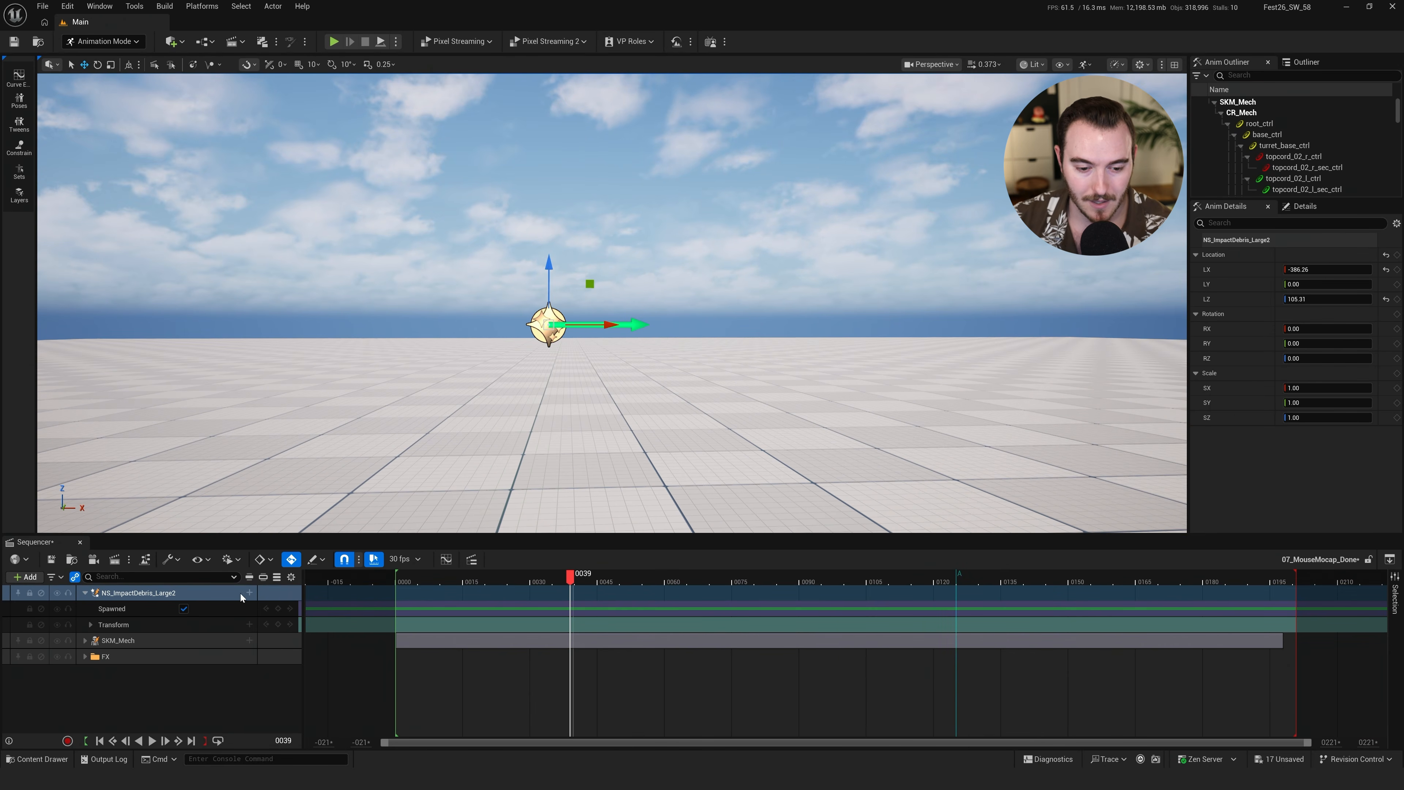
Try an event trigger track on the new debris effect, and undo adding it
left_click(238, 676)
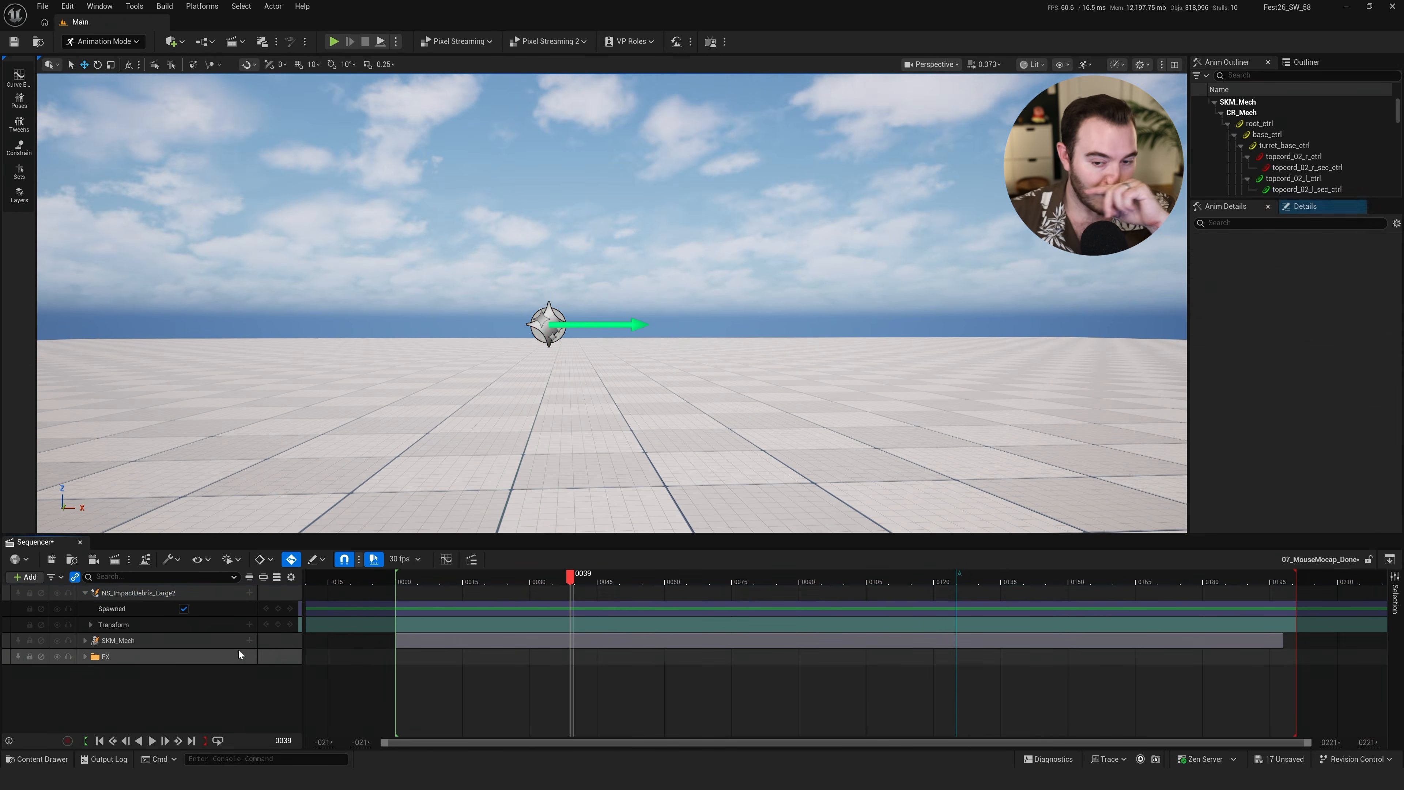
left_click(224, 593)
left_click(250, 592)
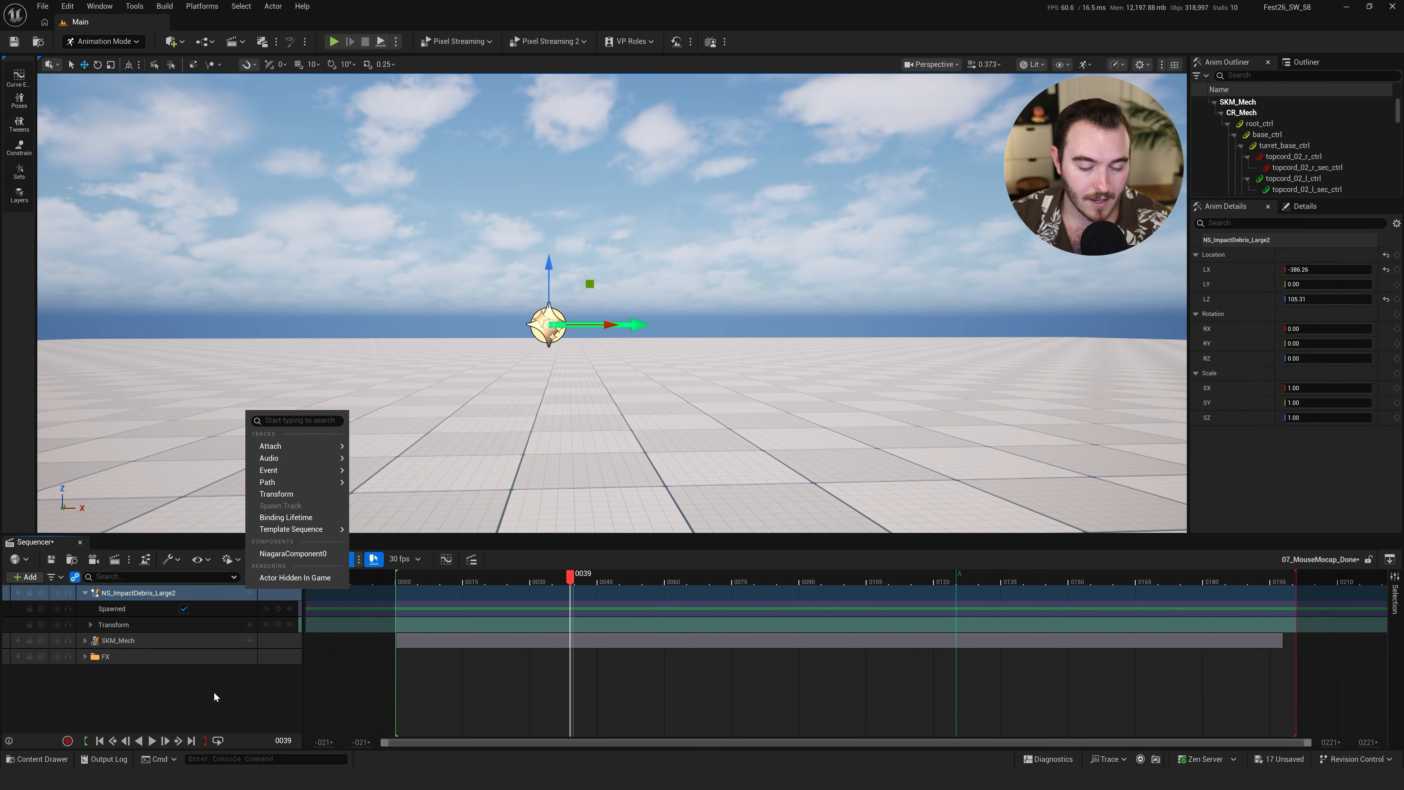
left_click(215, 595)
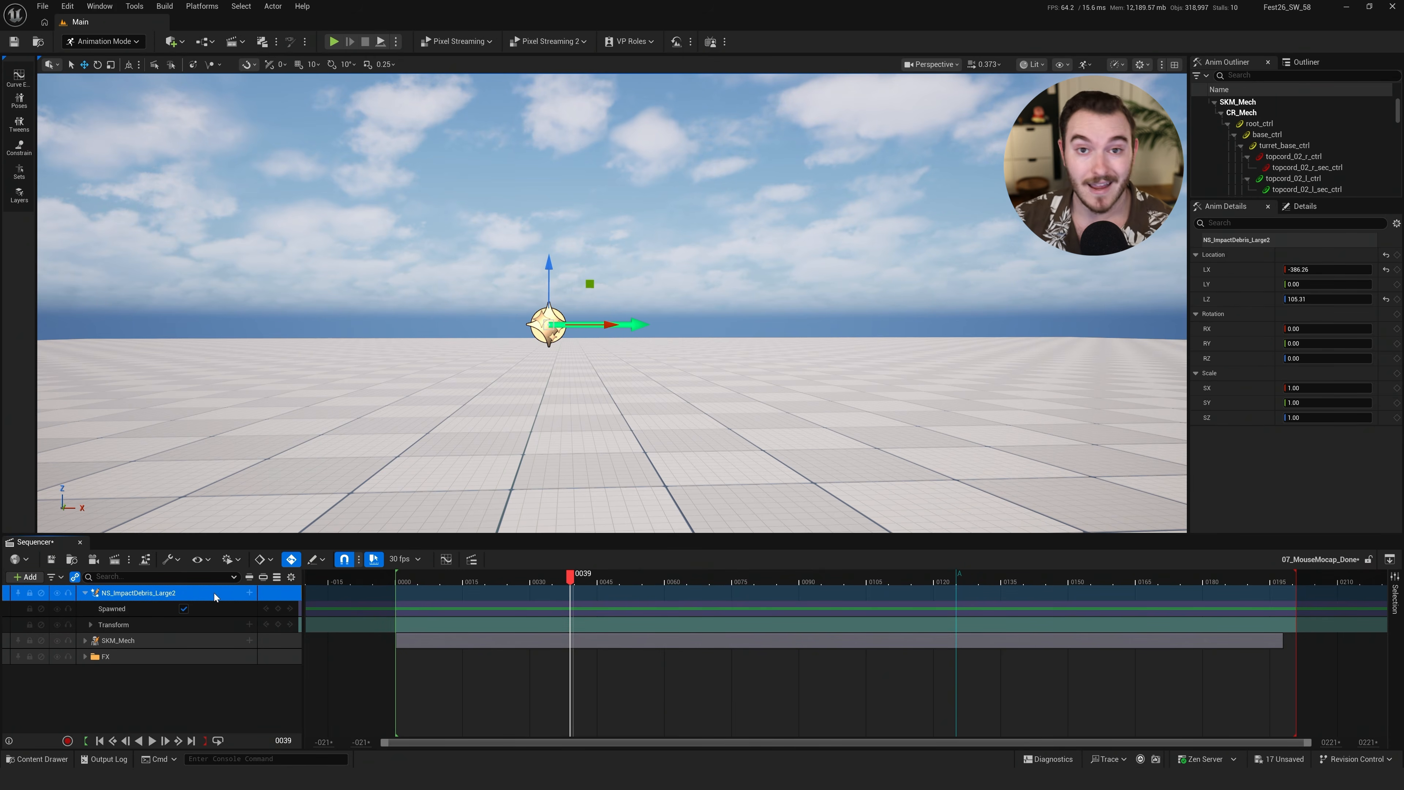
left_click(248, 594)
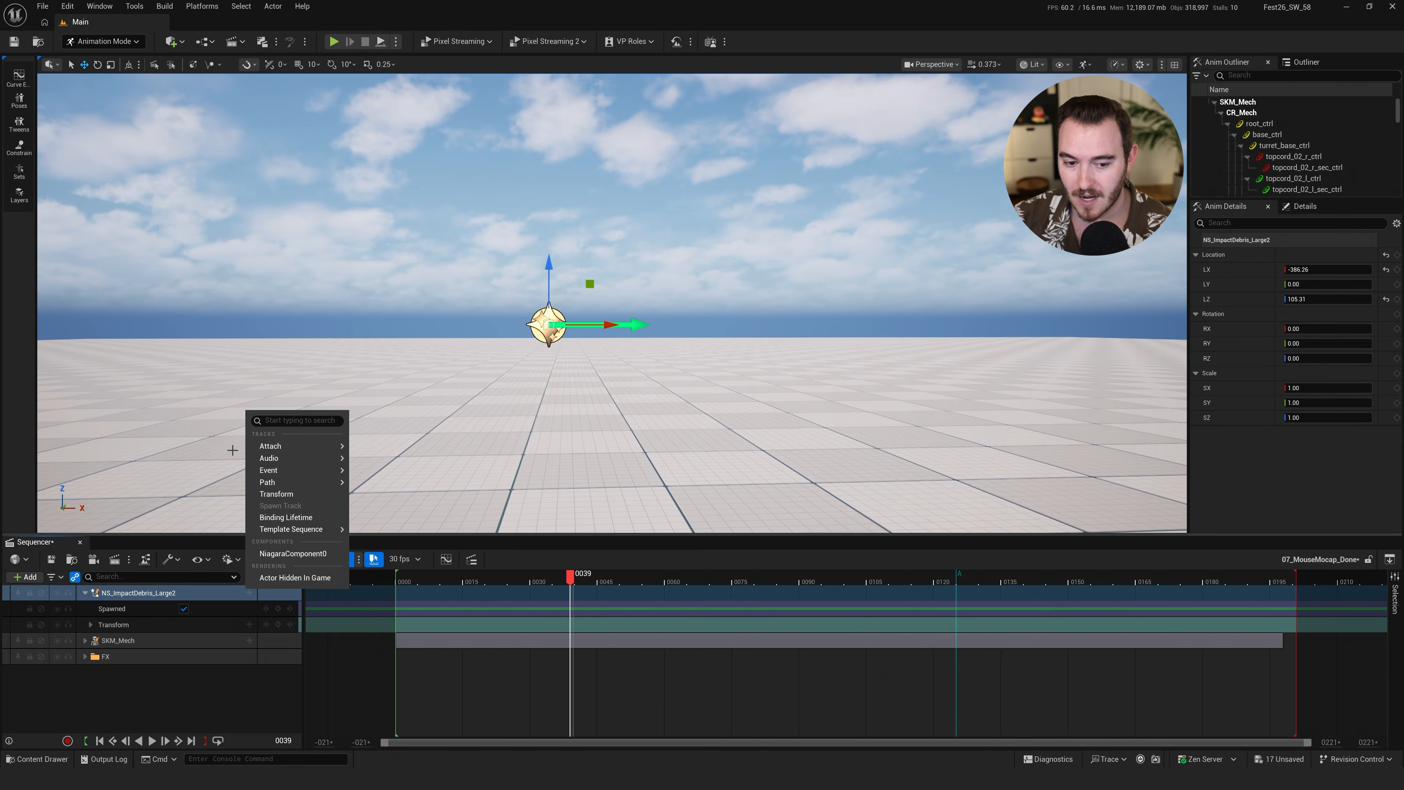
mouse_move(268, 475)
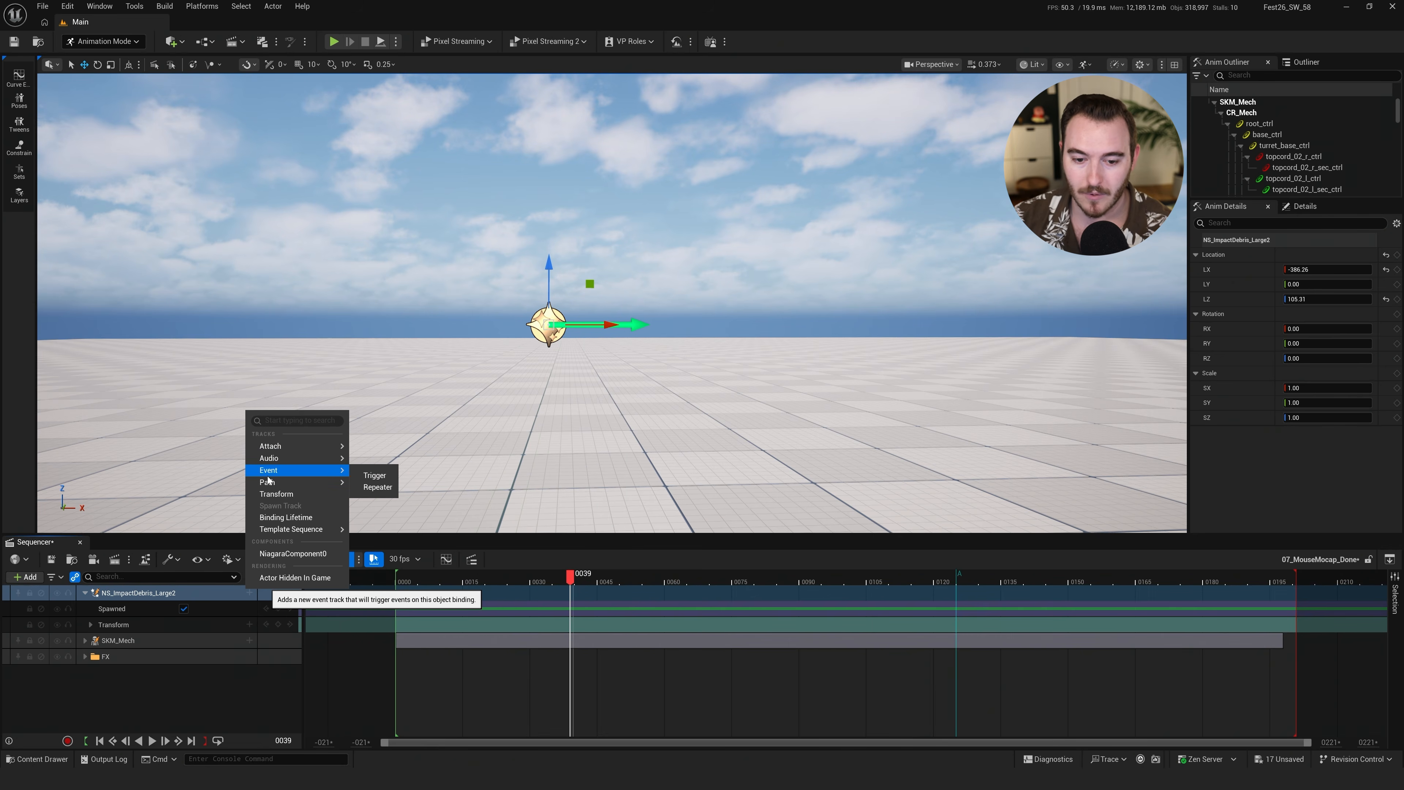
left_click(373, 476)
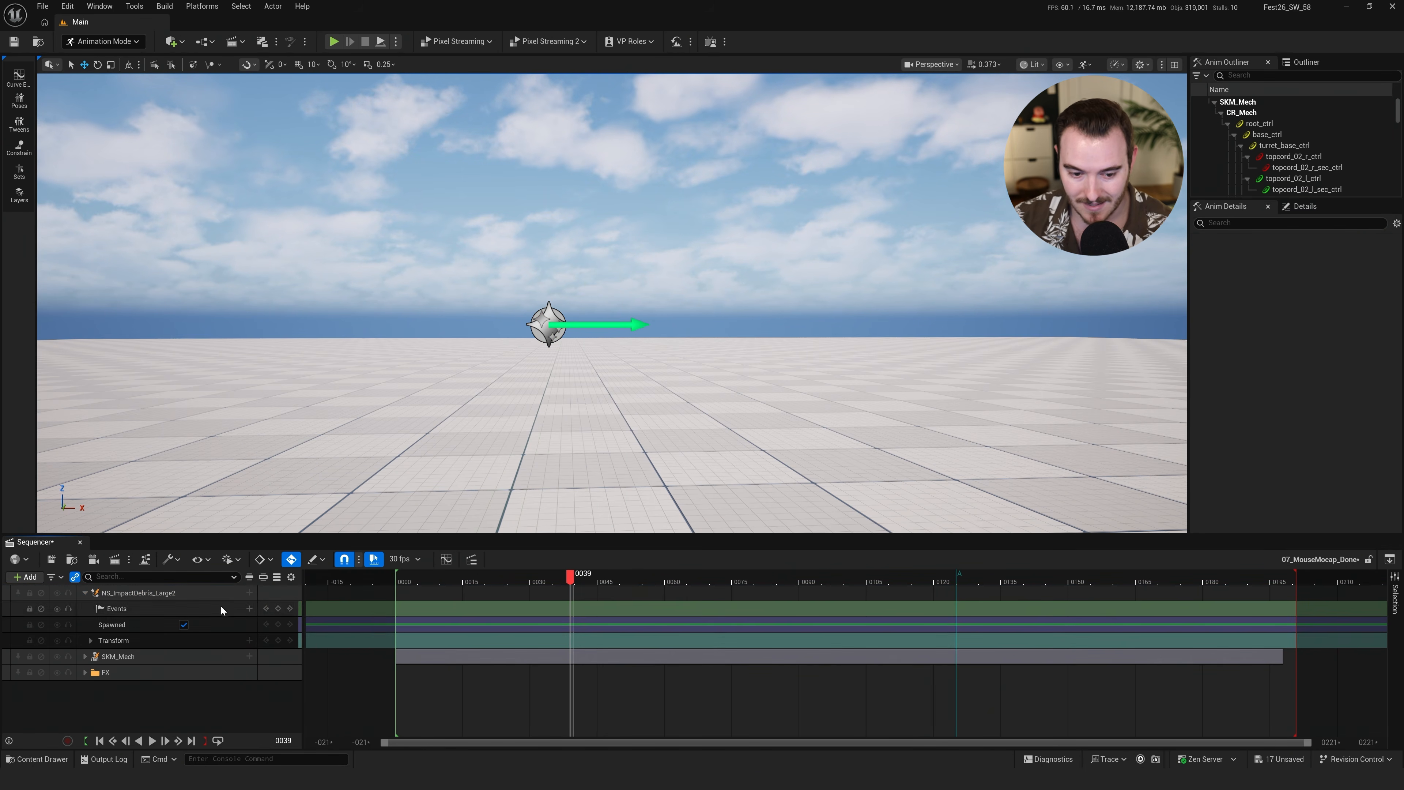
left_click(278, 610)
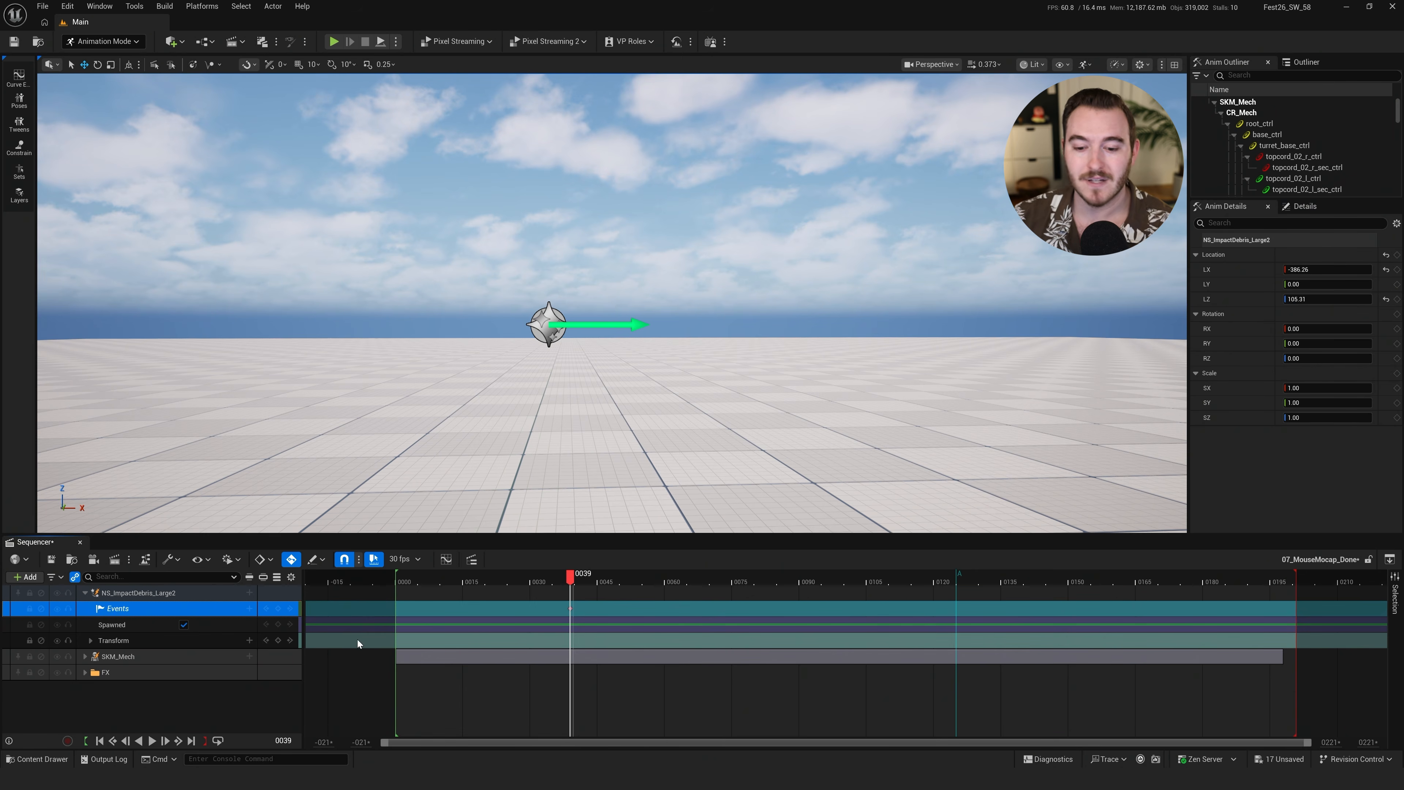
key("ctrl+z")
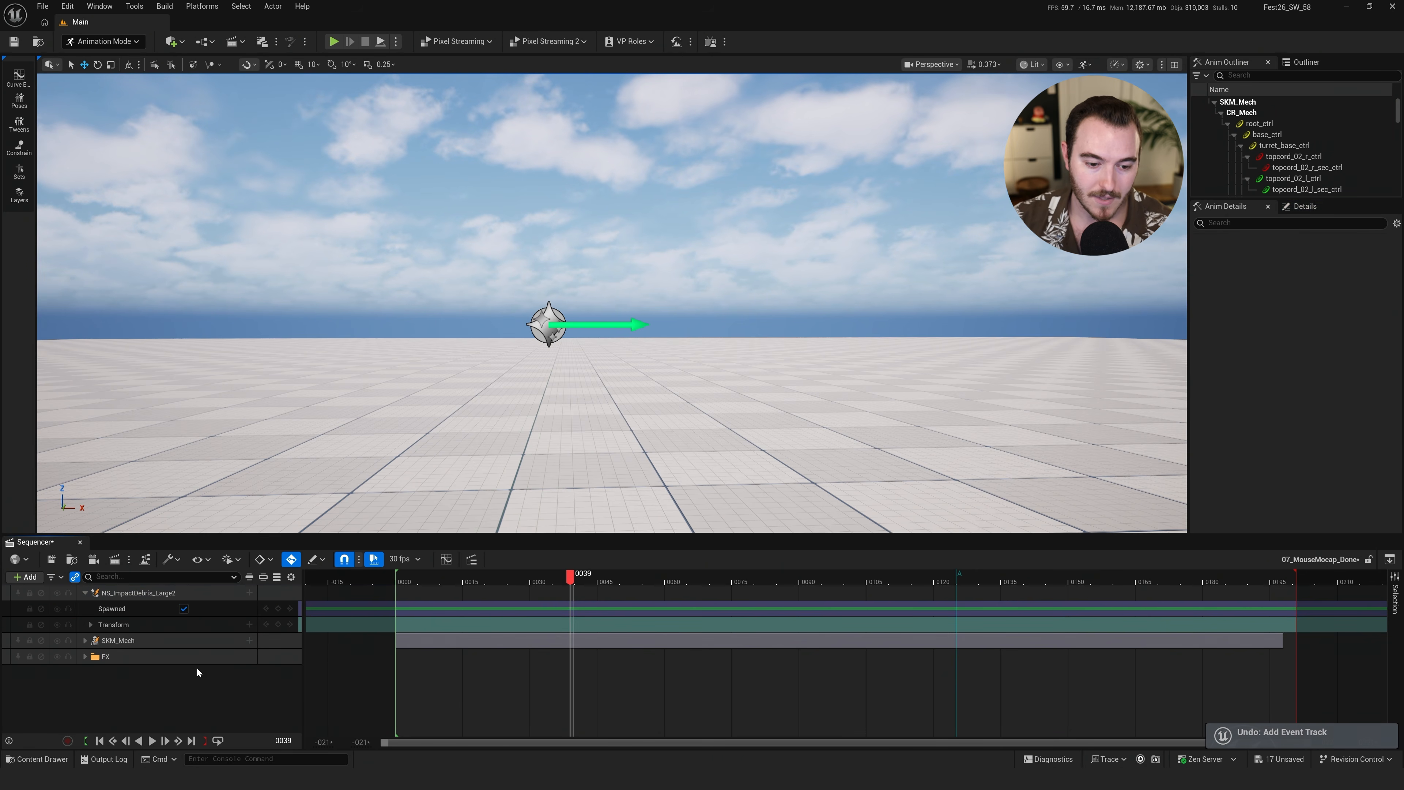
Add the NiagaraComponent0 track under the new debris effect and give it an FX System Toggle Track
left_click(232, 593)
left_click(249, 592)
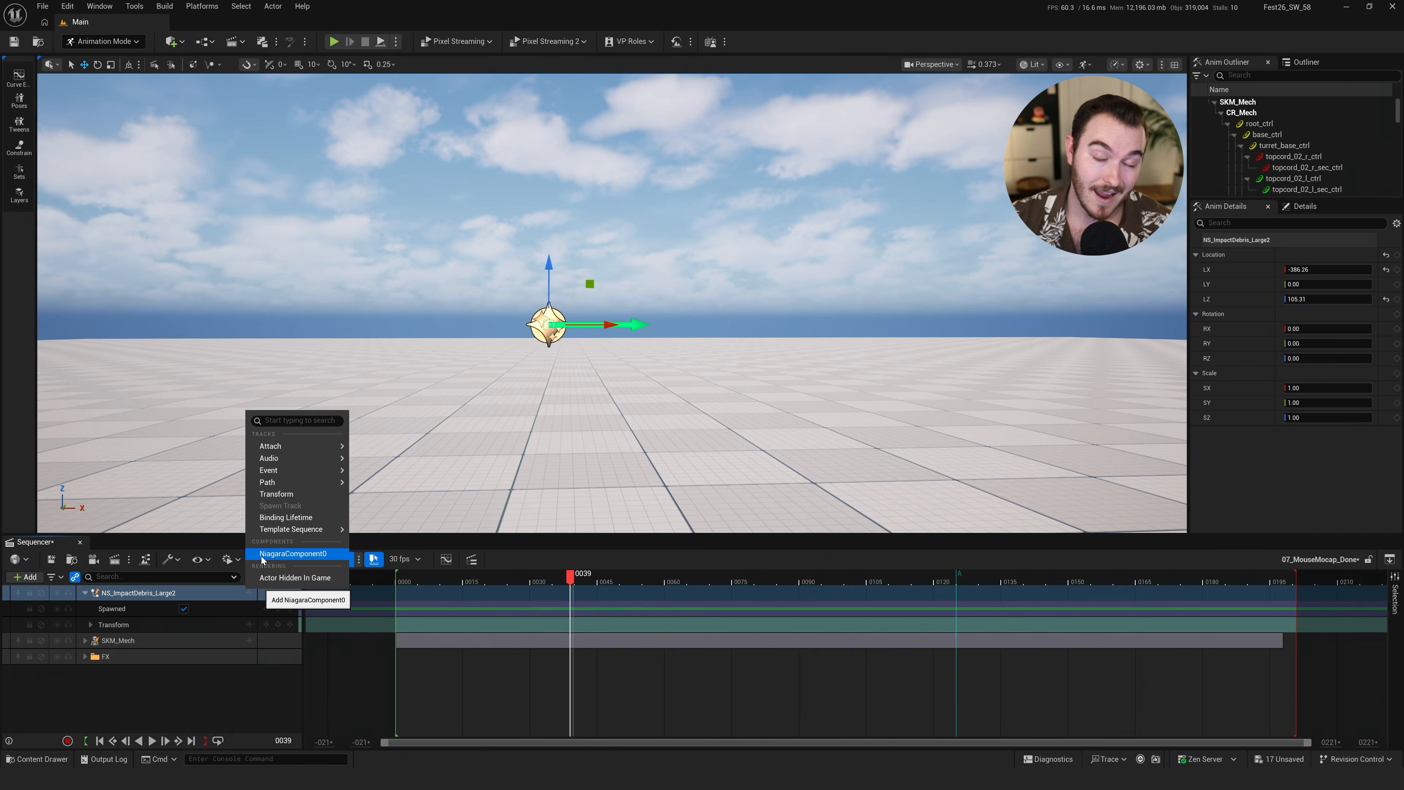
left_click(293, 554)
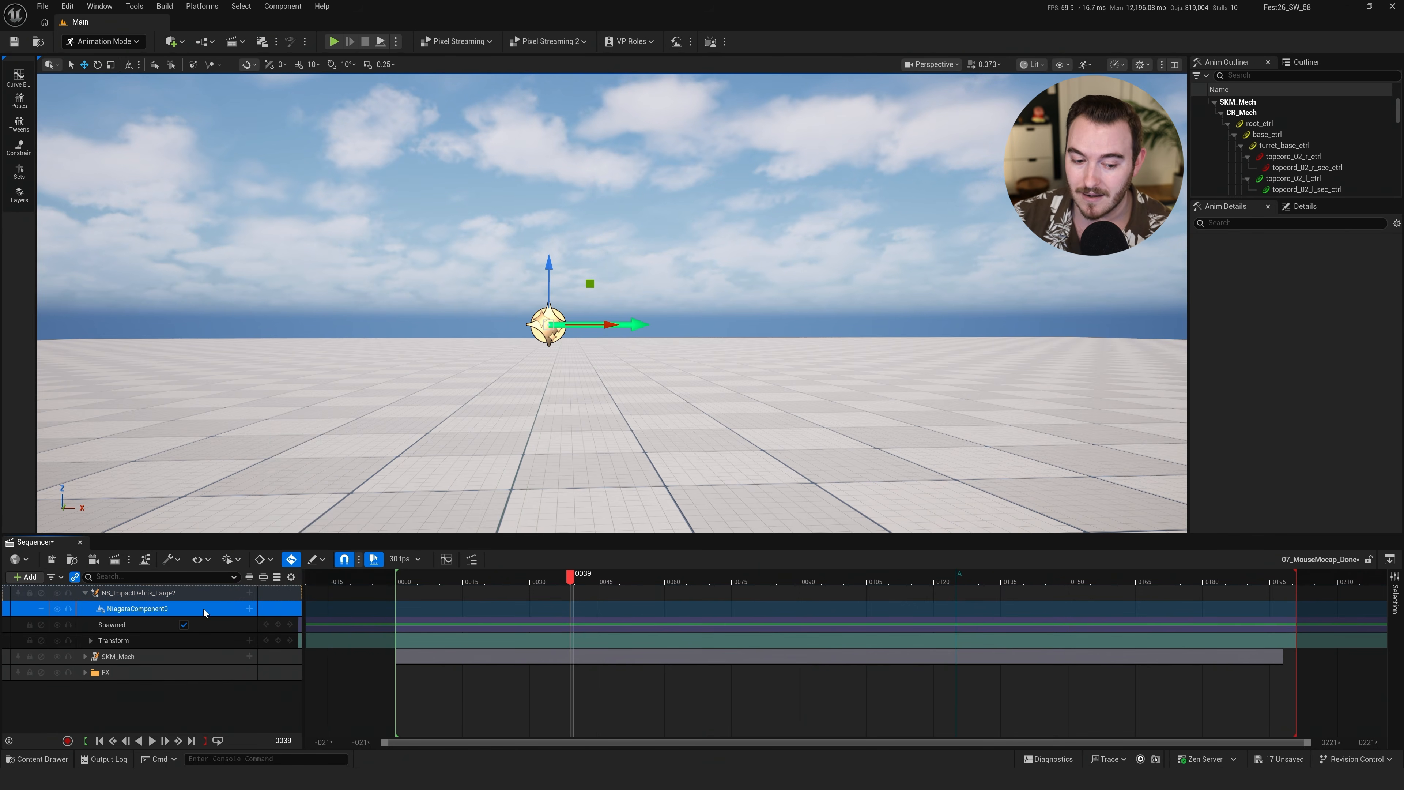
left_click(249, 609)
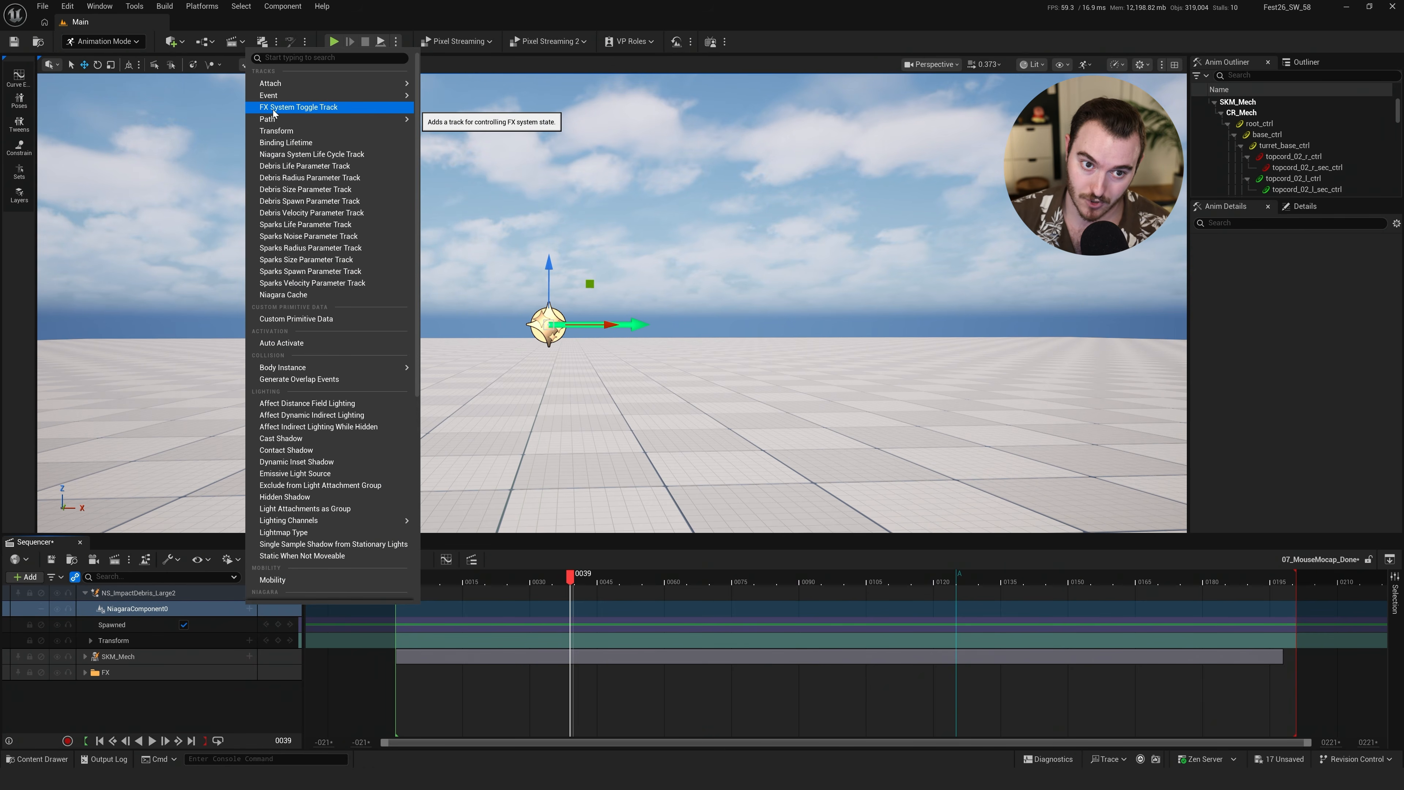
left_click(298, 107)
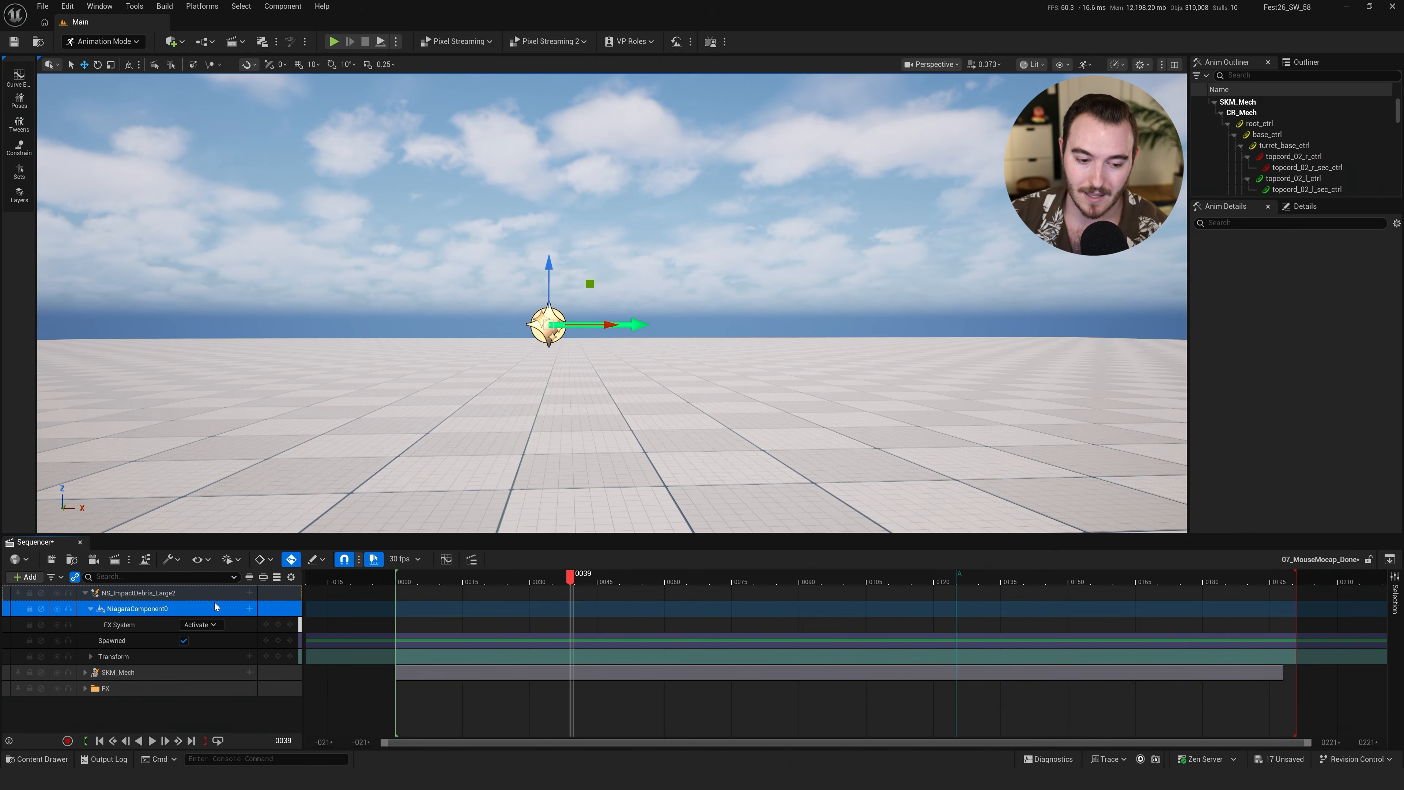
Set the FX System track to Trigger and key it at frame 39
left_click(203, 625)
left_click(218, 666)
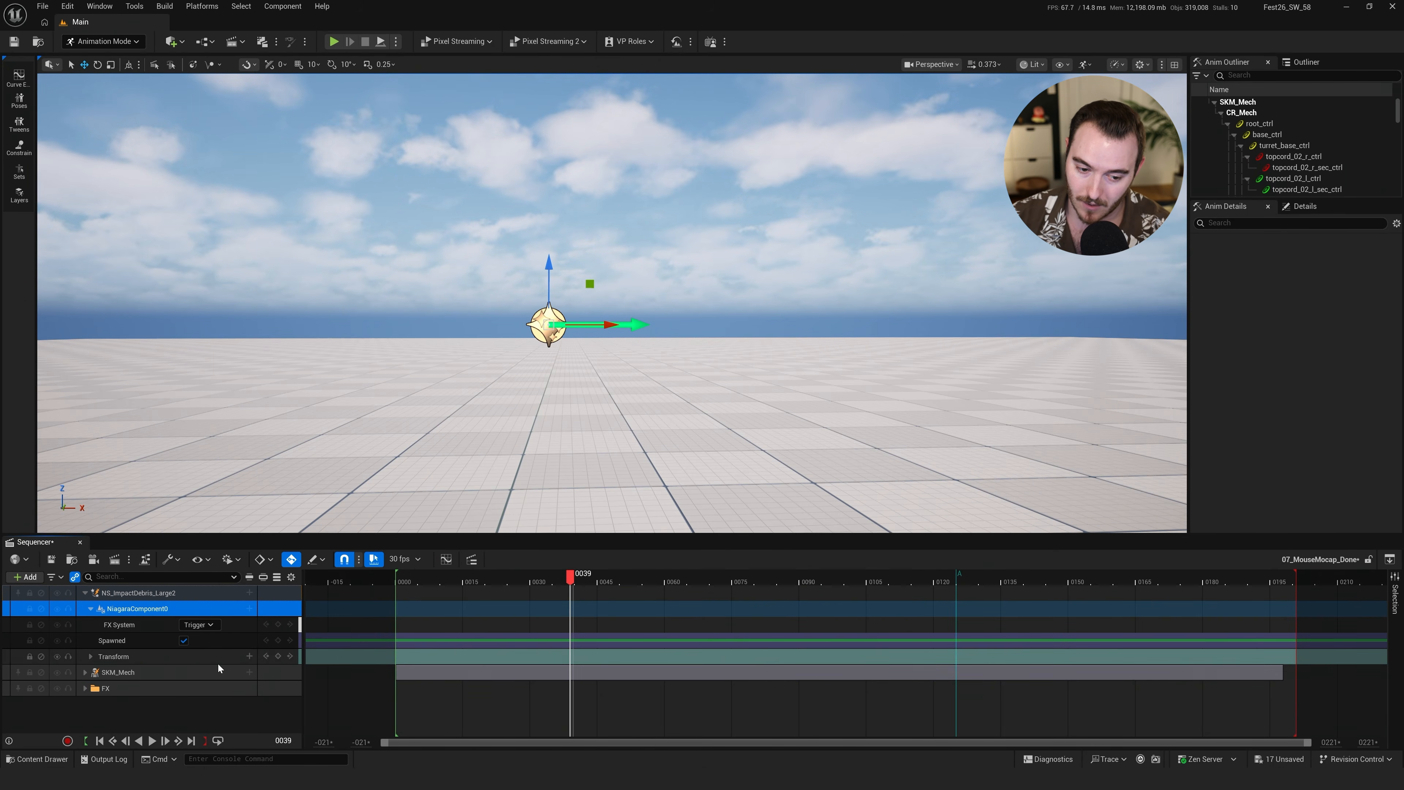
left_click(278, 625)
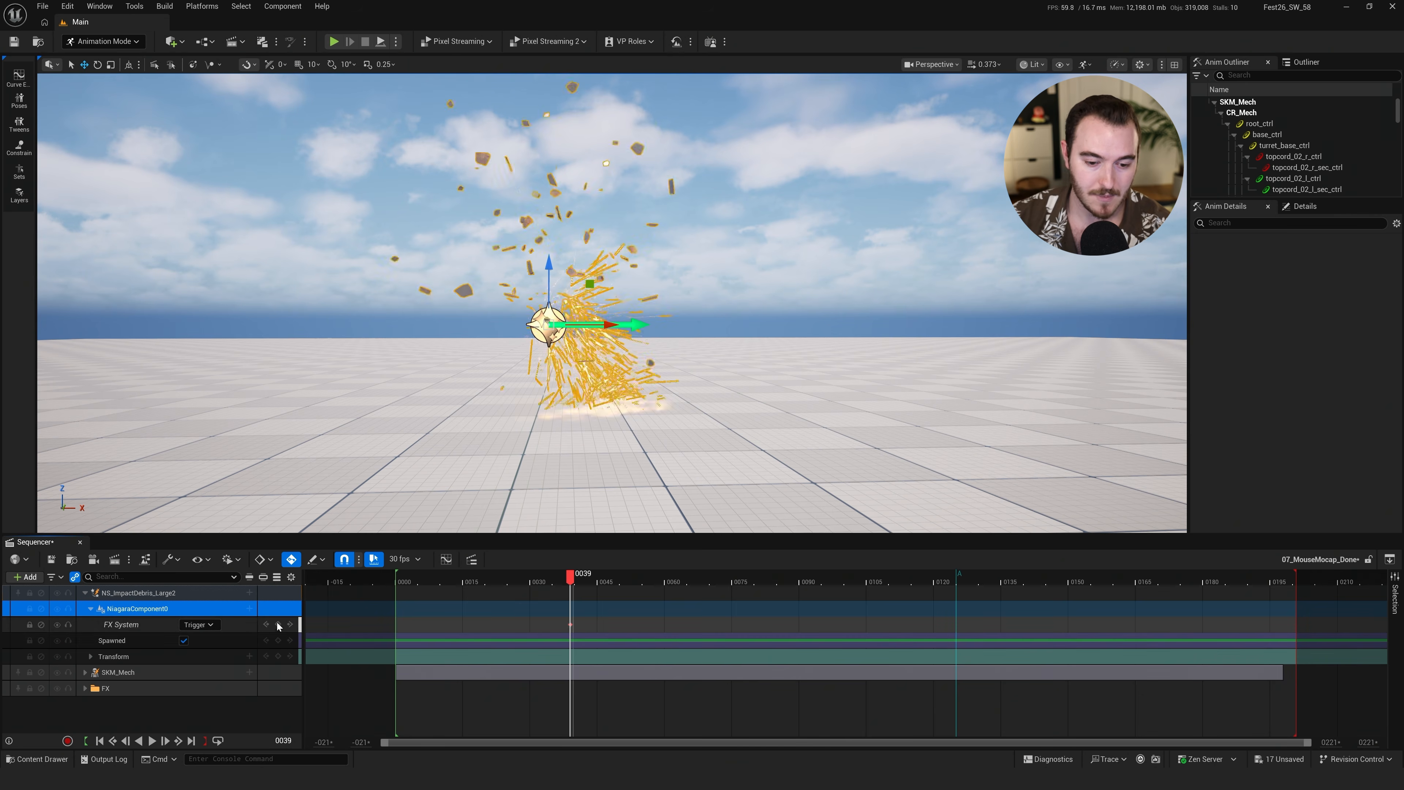
Play the sequence from shortly before frame 39 to preview the triggered debris burst
right_click_drag(541, 409, 608, 393)
left_click(499, 579)
key("space")
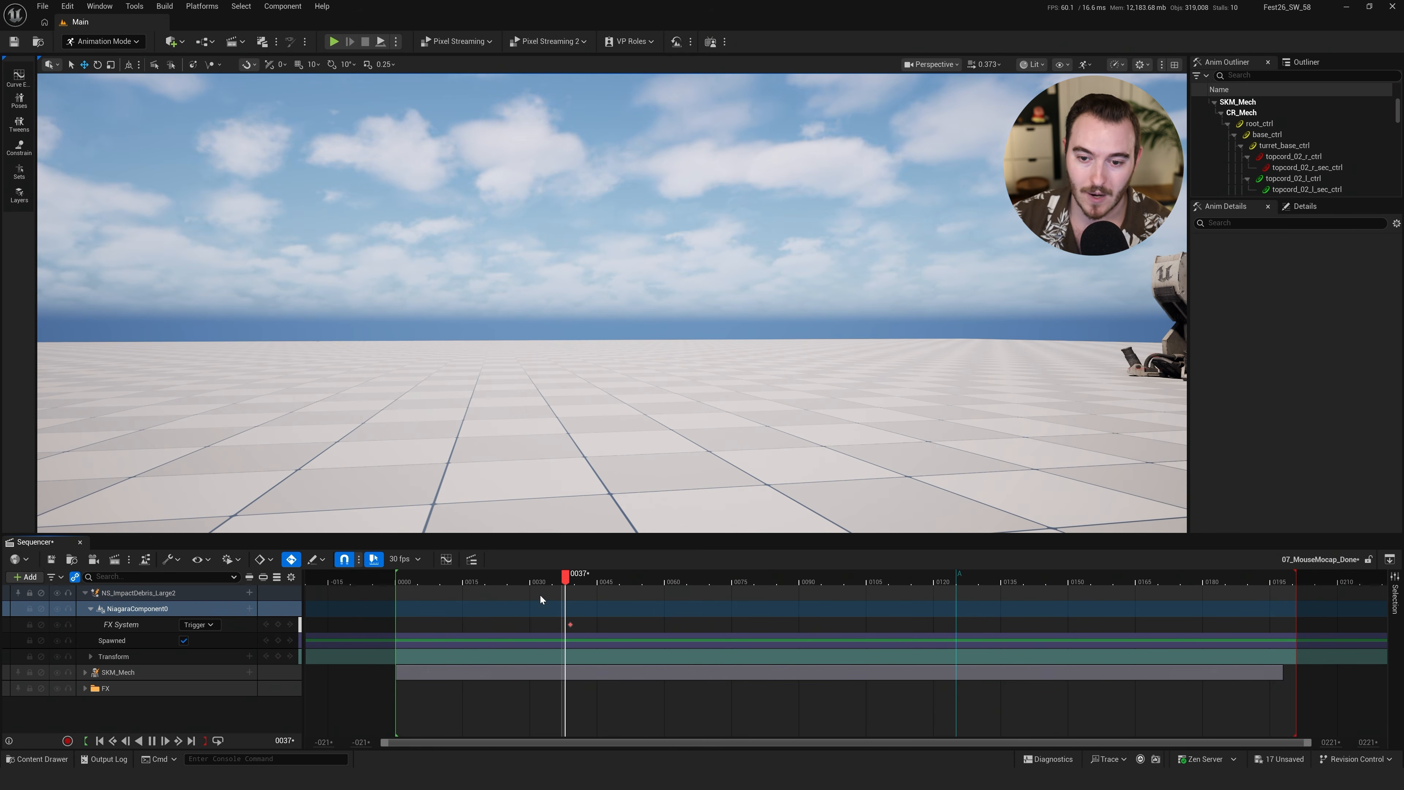
Add further FX System trigger keys at frames 35, 43 and 50
left_click(555, 580)
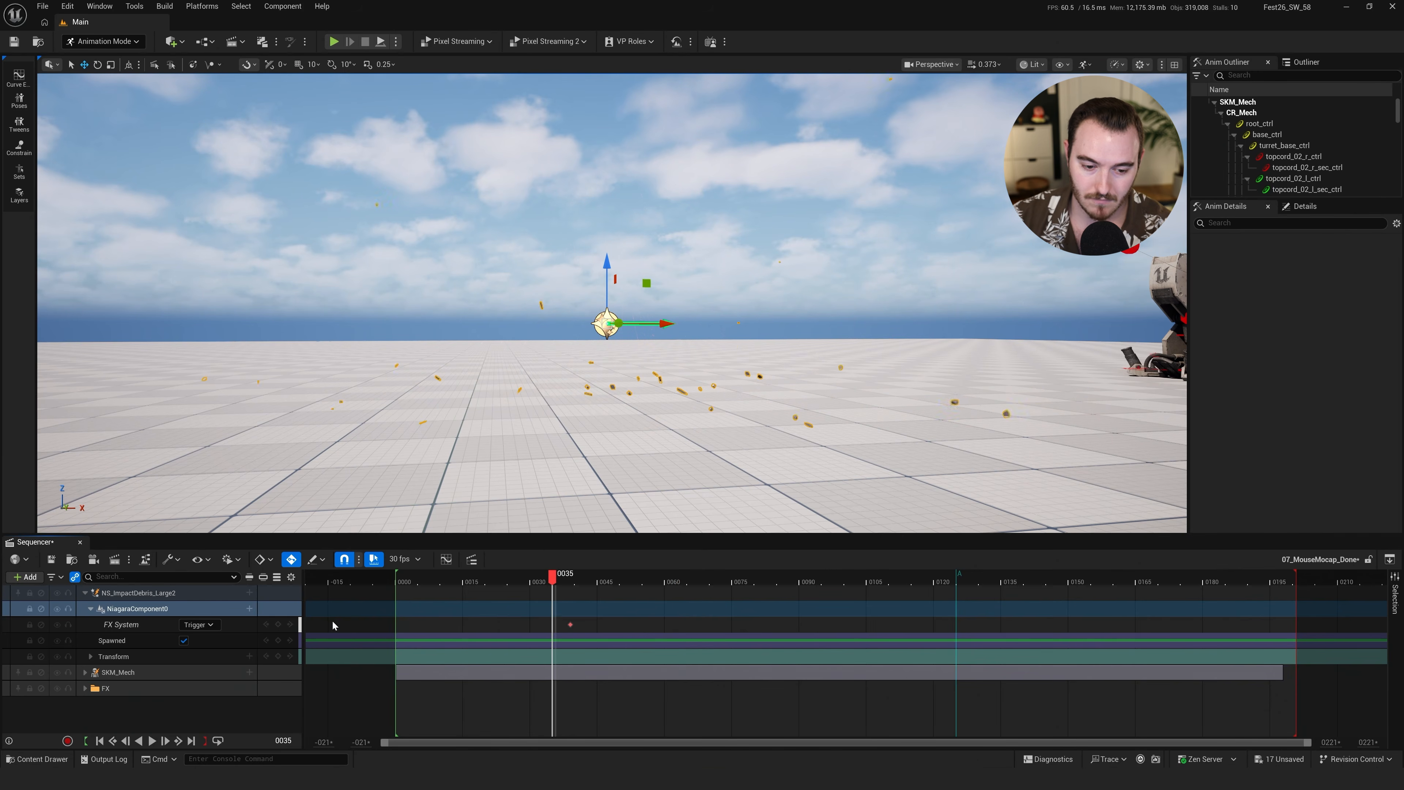
left_click(278, 625)
left_click(589, 580)
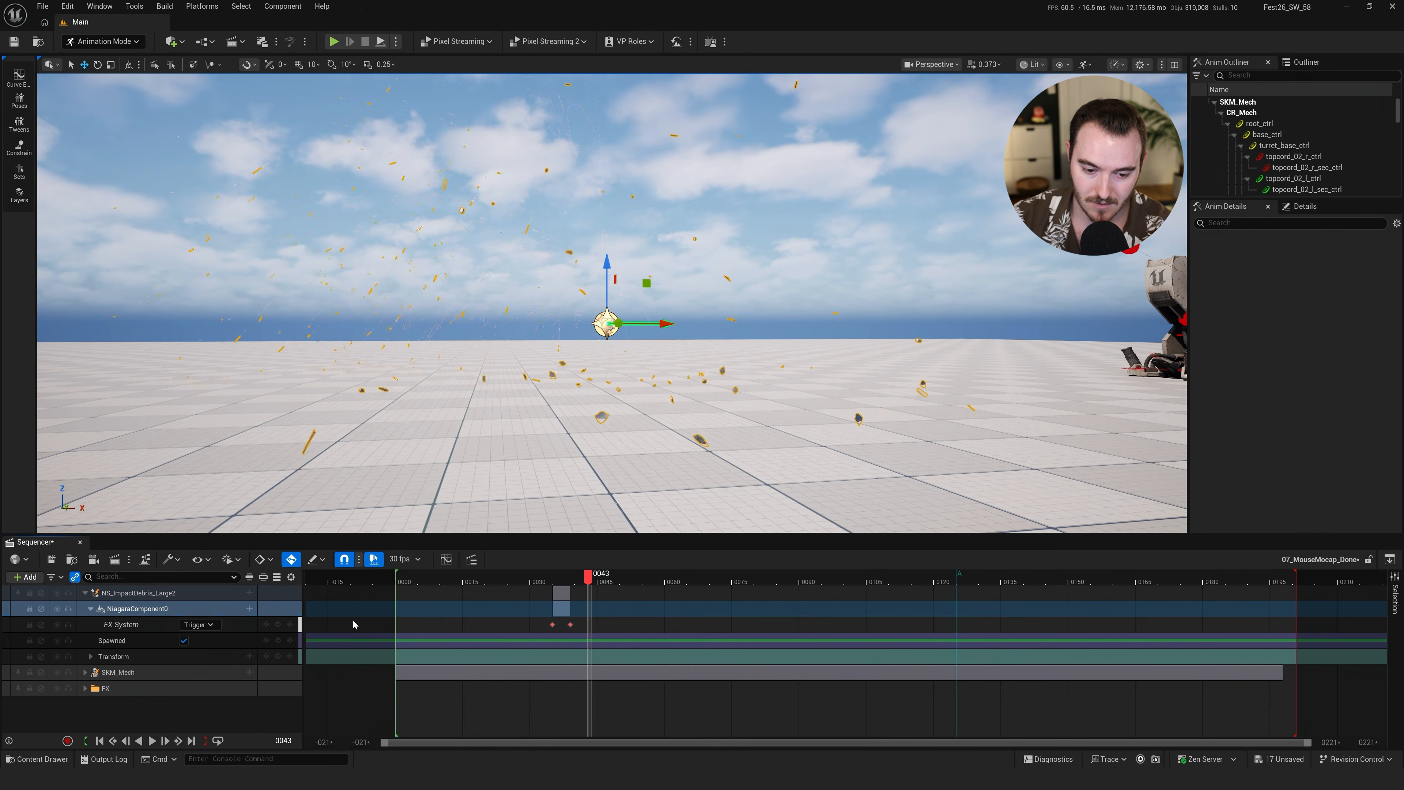
left_click(279, 625)
left_click(619, 579)
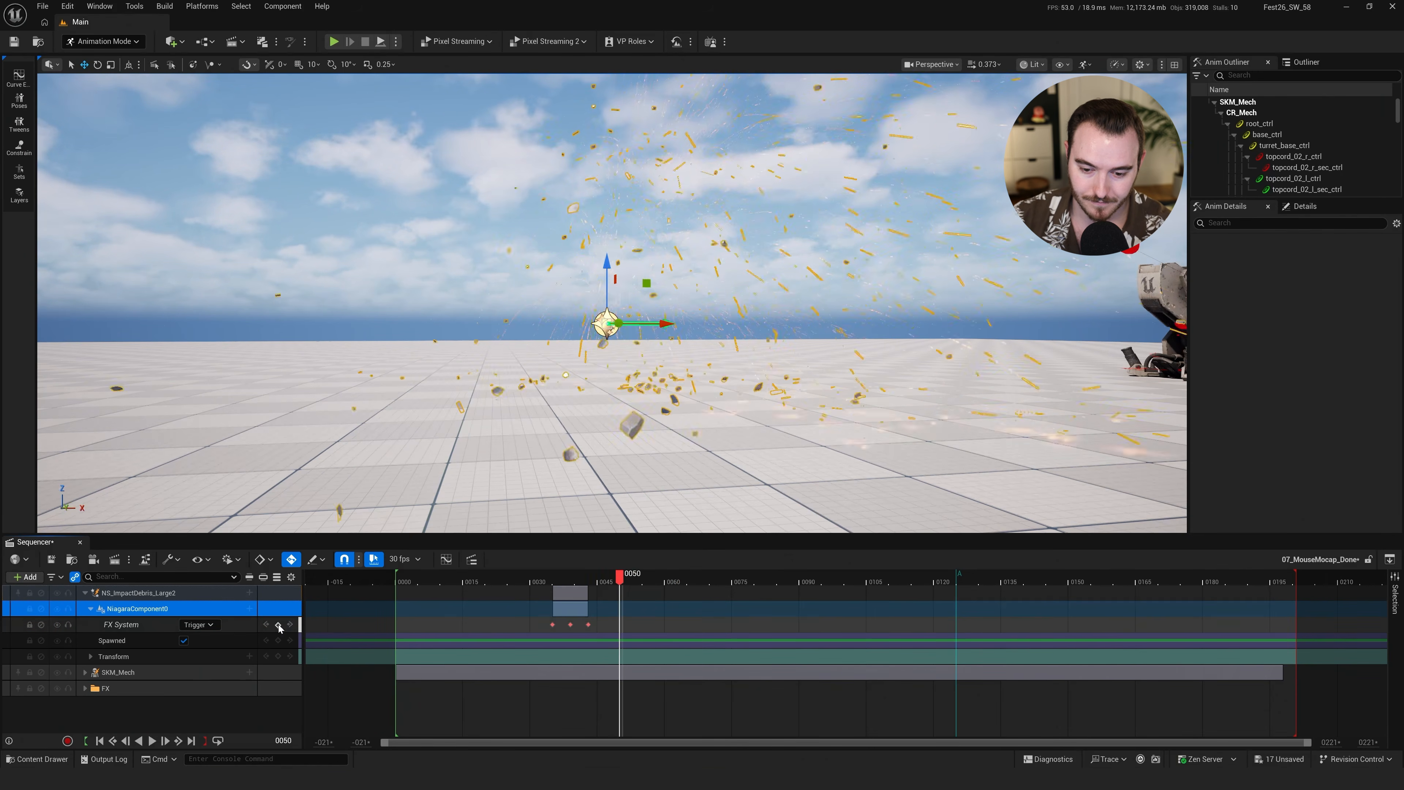
left_click(279, 625)
Play the sequence through the four debris triggers, stop at frame 90, and return the playhead to frame 22
left_click(446, 579)
key("space")
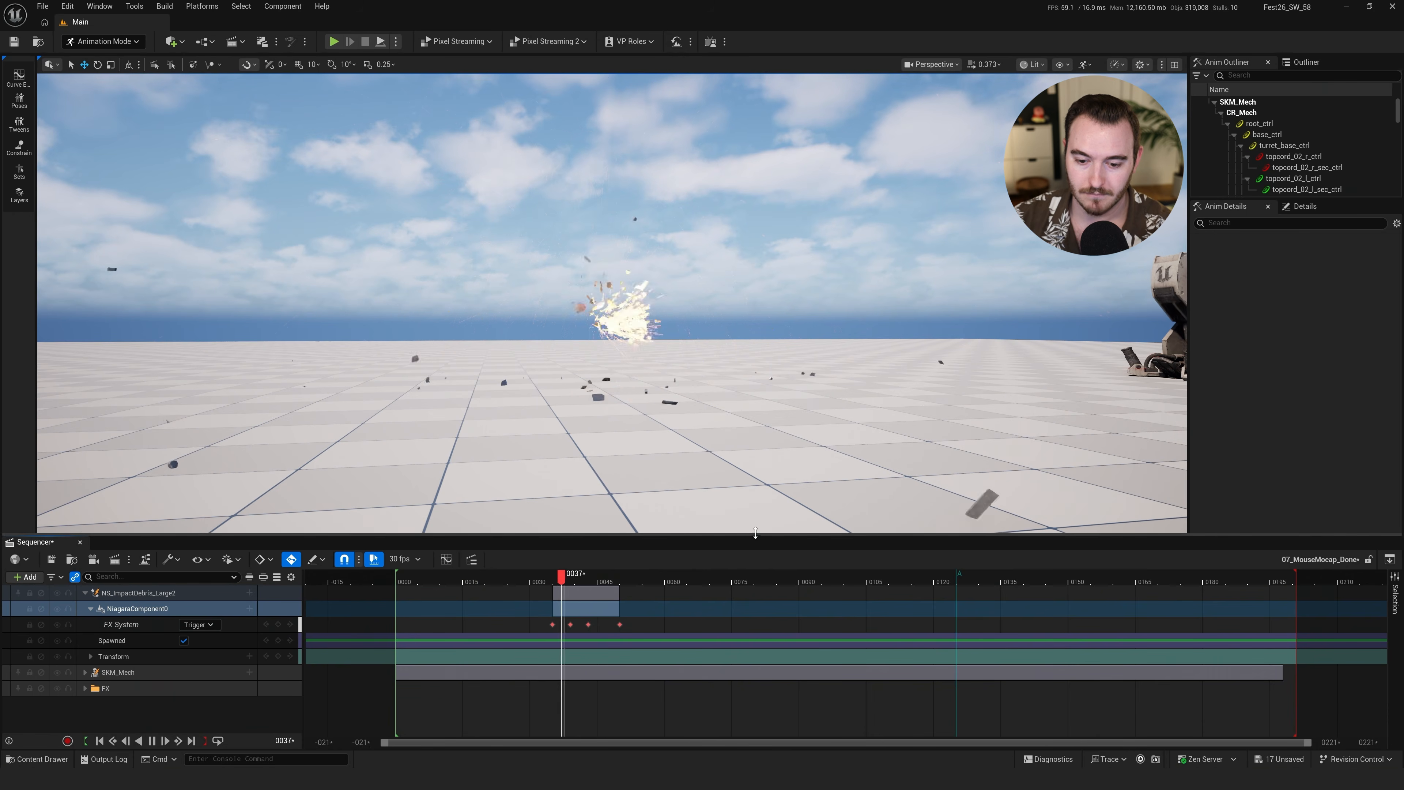
key("space")
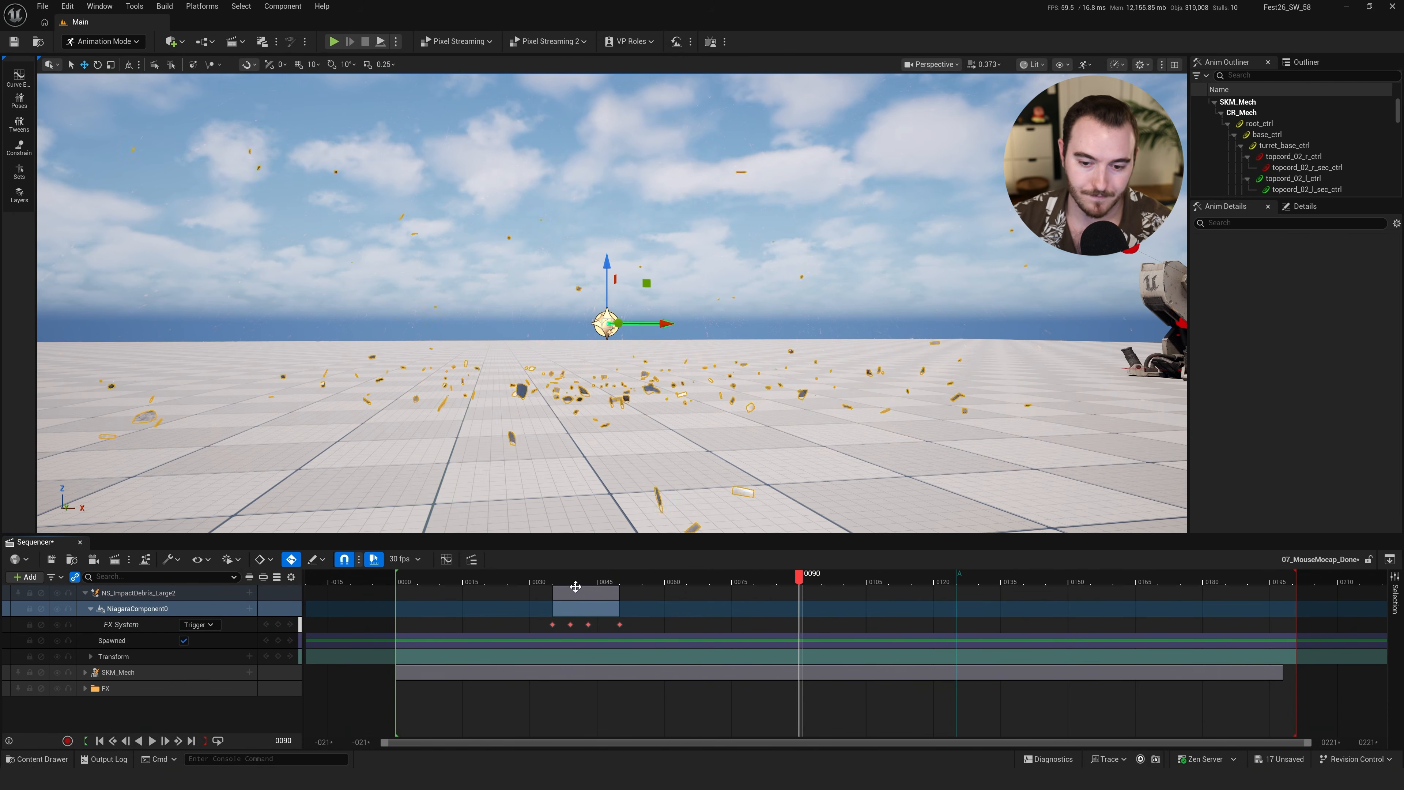
left_click(495, 576)
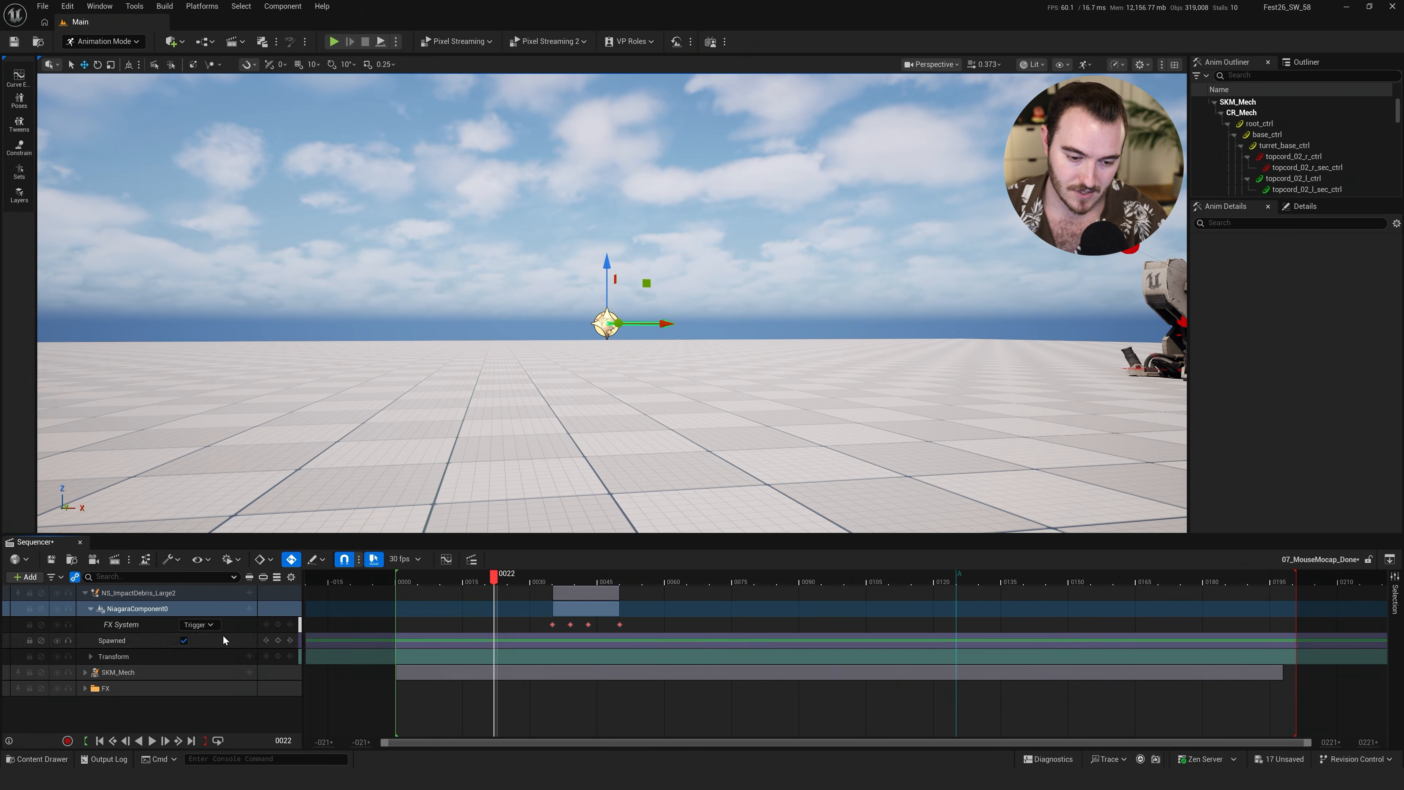
Check the FX System toggle's state options, and delete the NS_ImpactDebris_Large2 track from the sequence
left_click(207, 626)
left_click(208, 625)
left_click(207, 626)
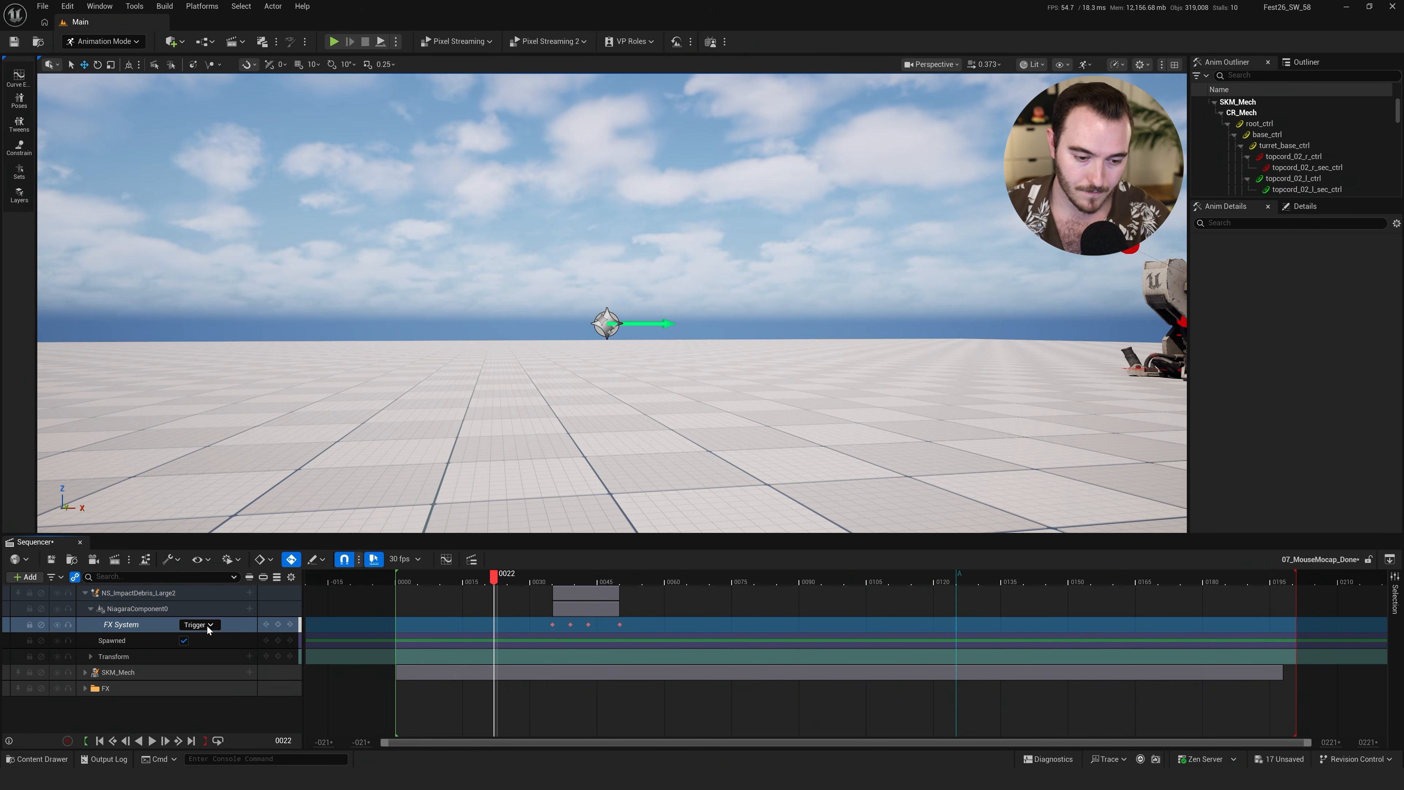
left_click(202, 690)
left_click(187, 593)
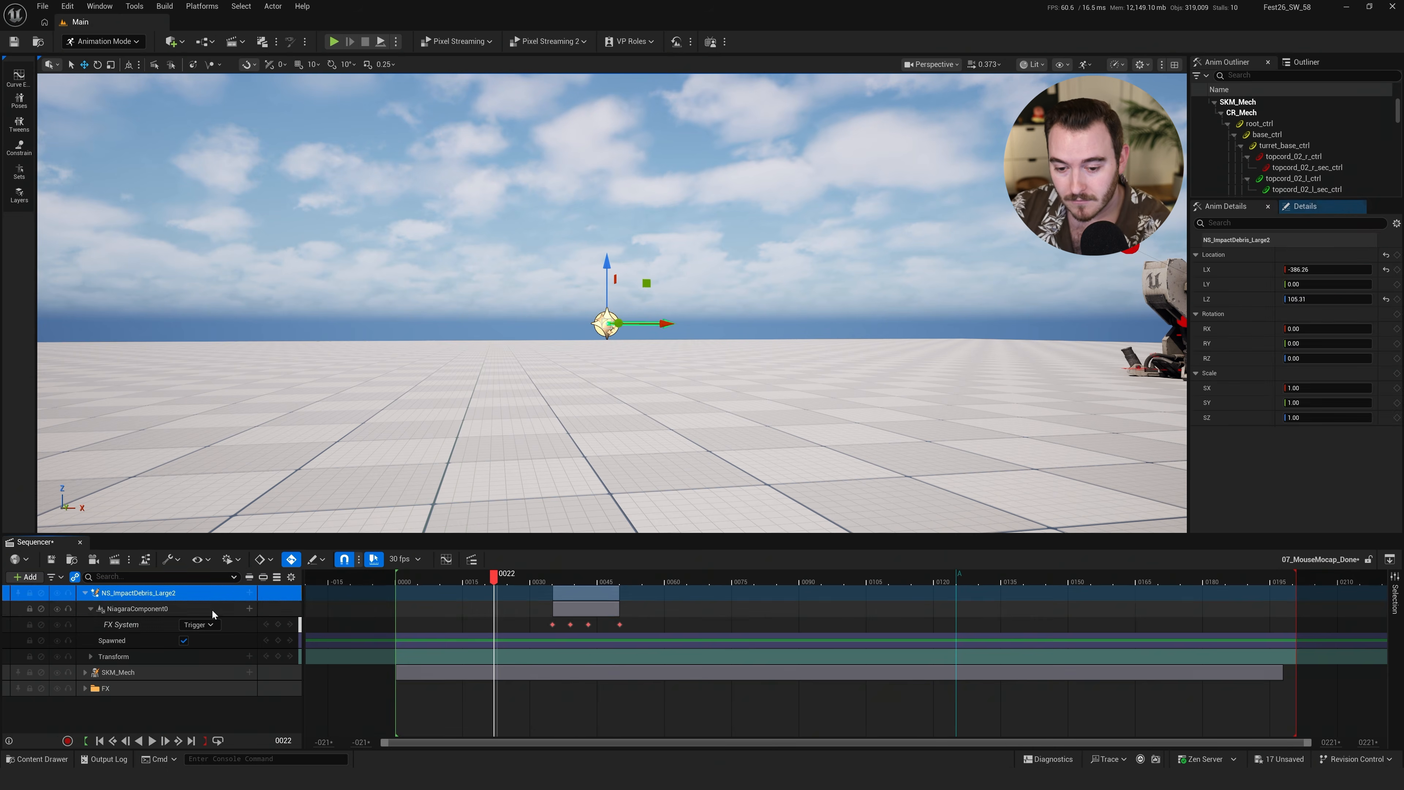
key("Delete")
Add P_Explosion_Big_A2 from Realistic_Starter_VFX_Pack_Vol2 to the sequence, and move it to about X -546, Y 418, Z 42
key("ctrl+space")
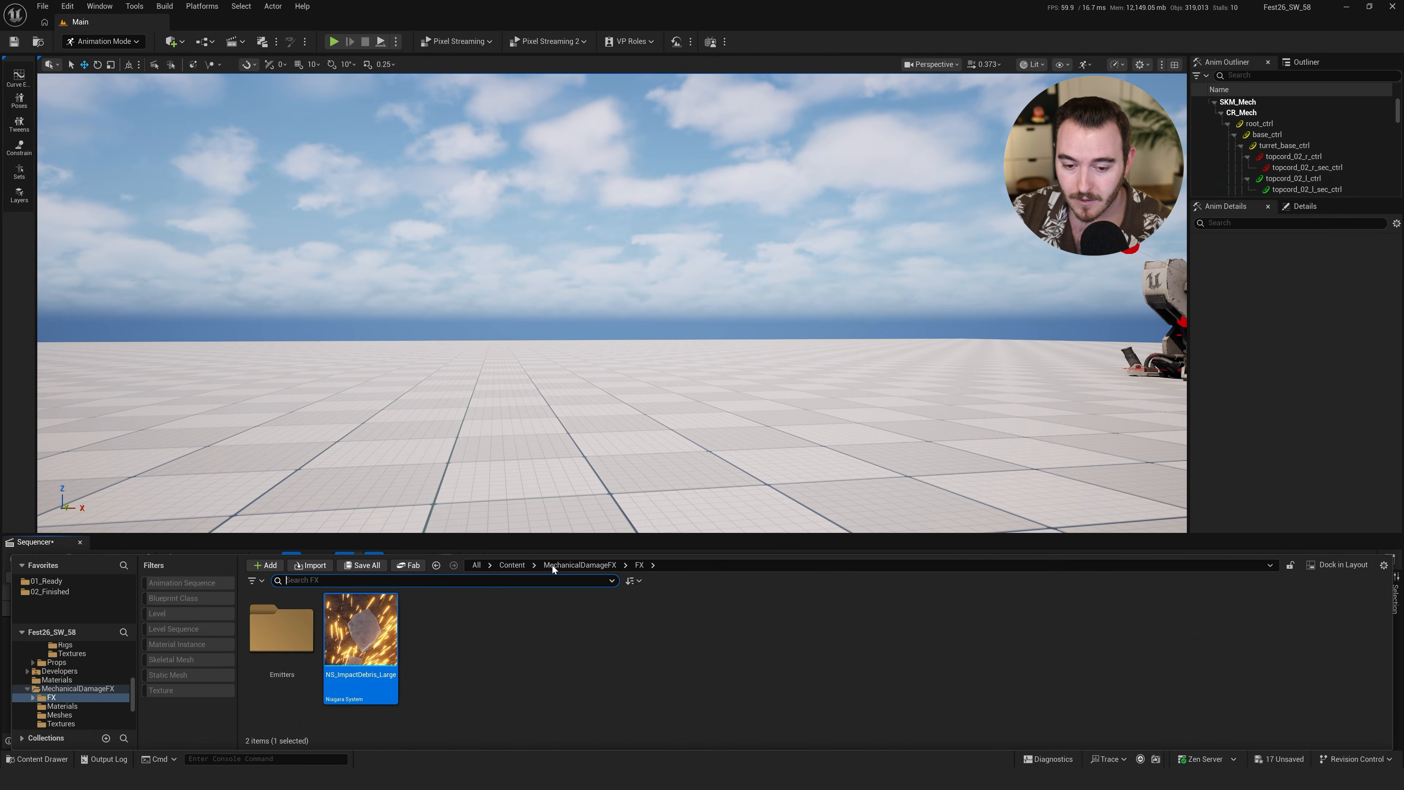
left_click(509, 568)
double_click(840, 648)
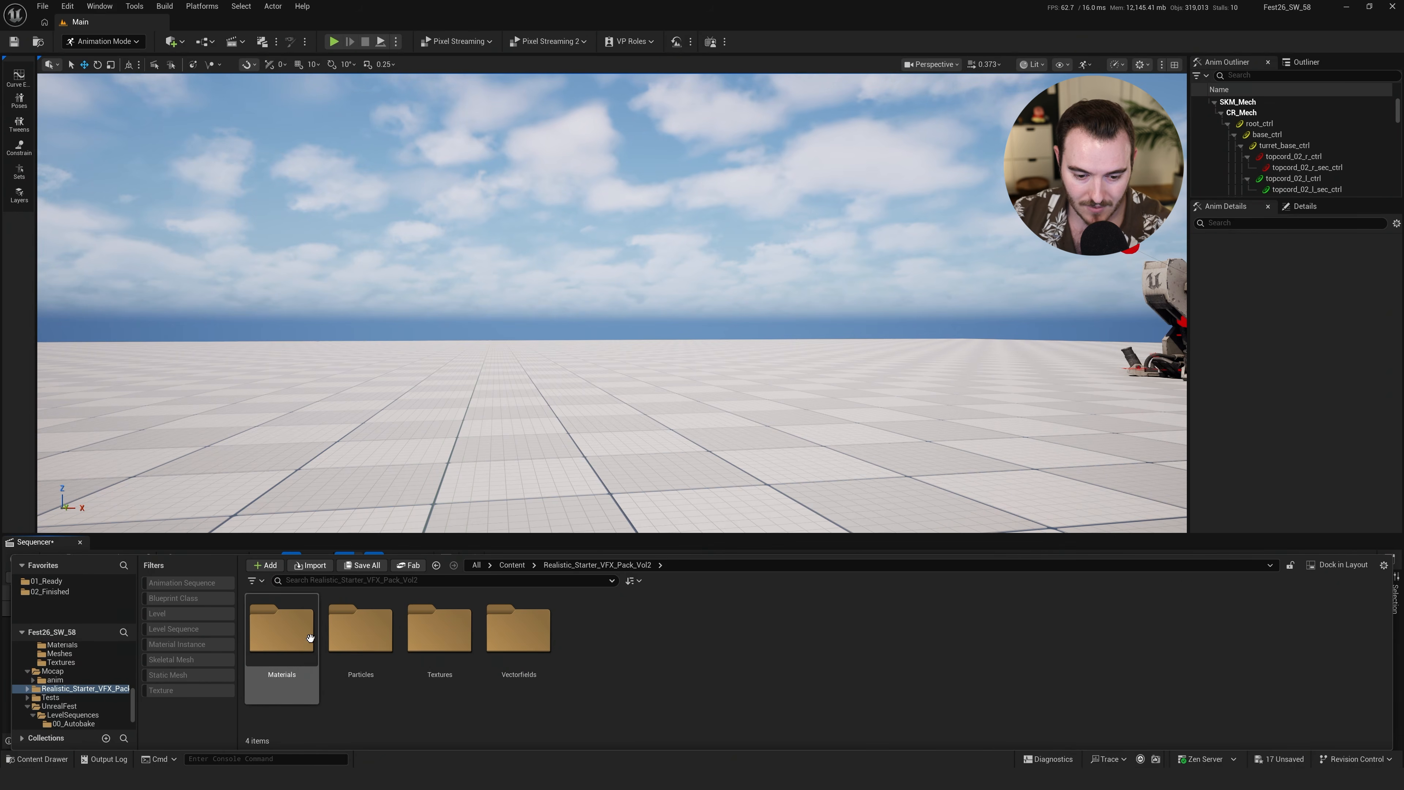
double_click(362, 636)
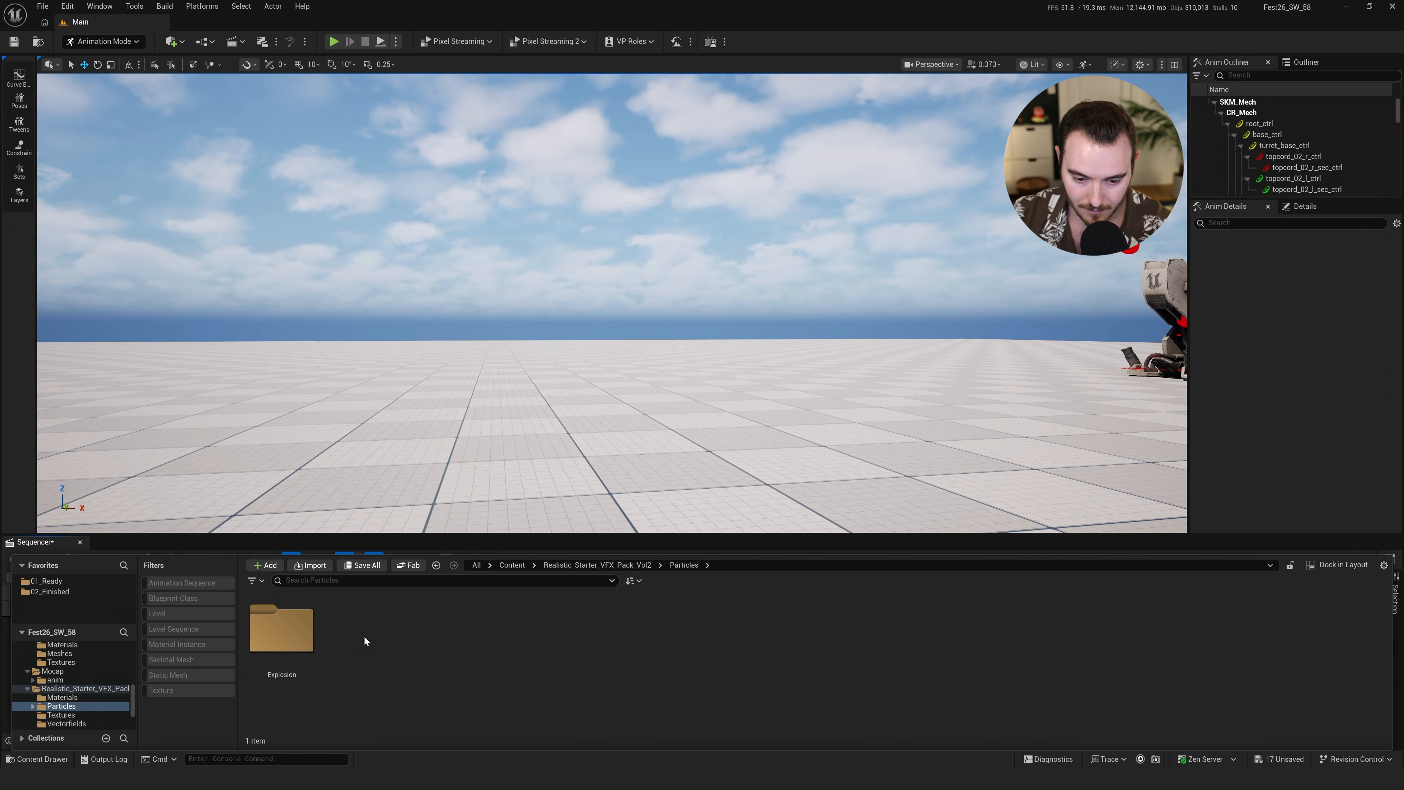
double_click(283, 640)
left_click_drag(347, 617, 166, 661)
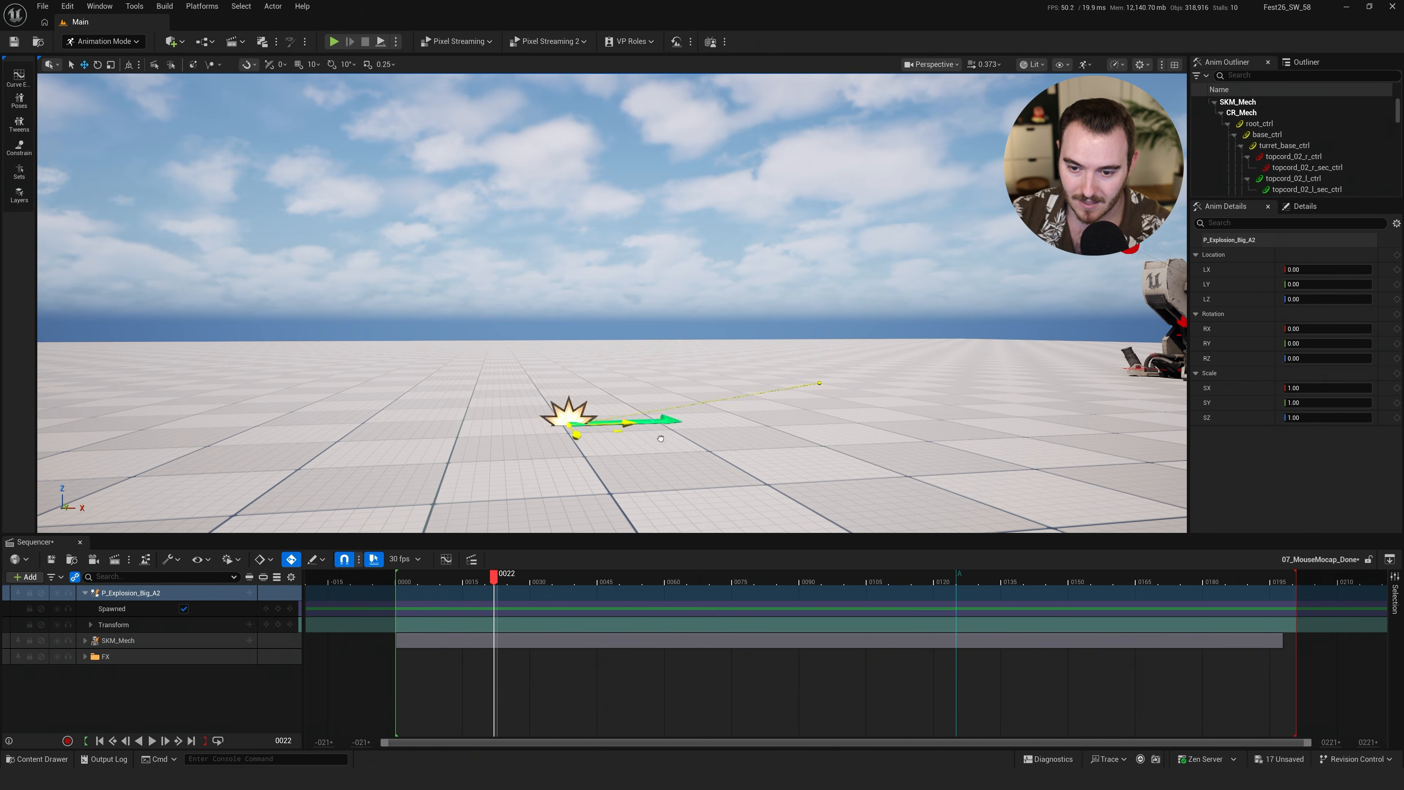
left_click_drag(519, 378, 520, 331)
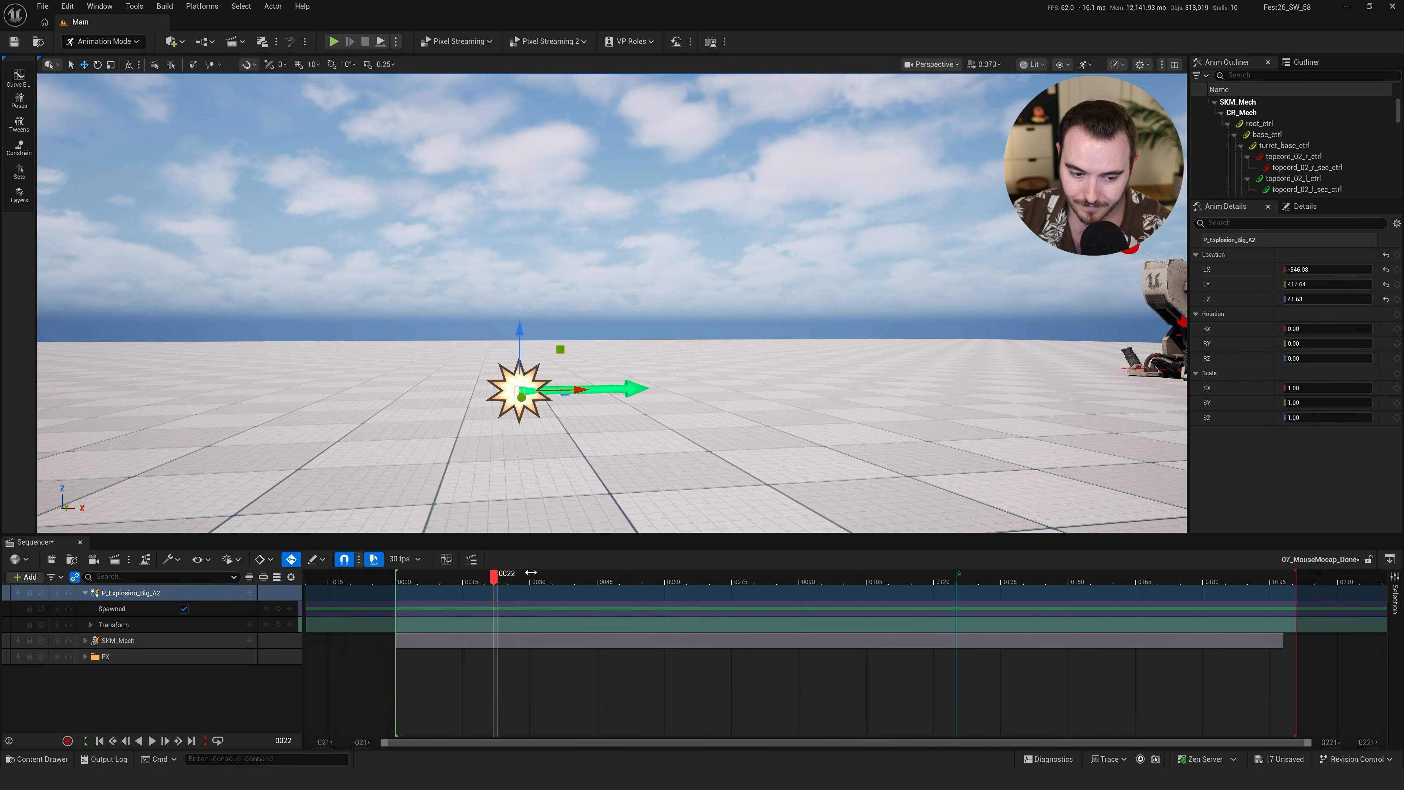
Add an FX System Toggle Track to P_Explosion_Big_A2 and key it as Trigger at frame 28
left_click(249, 592)
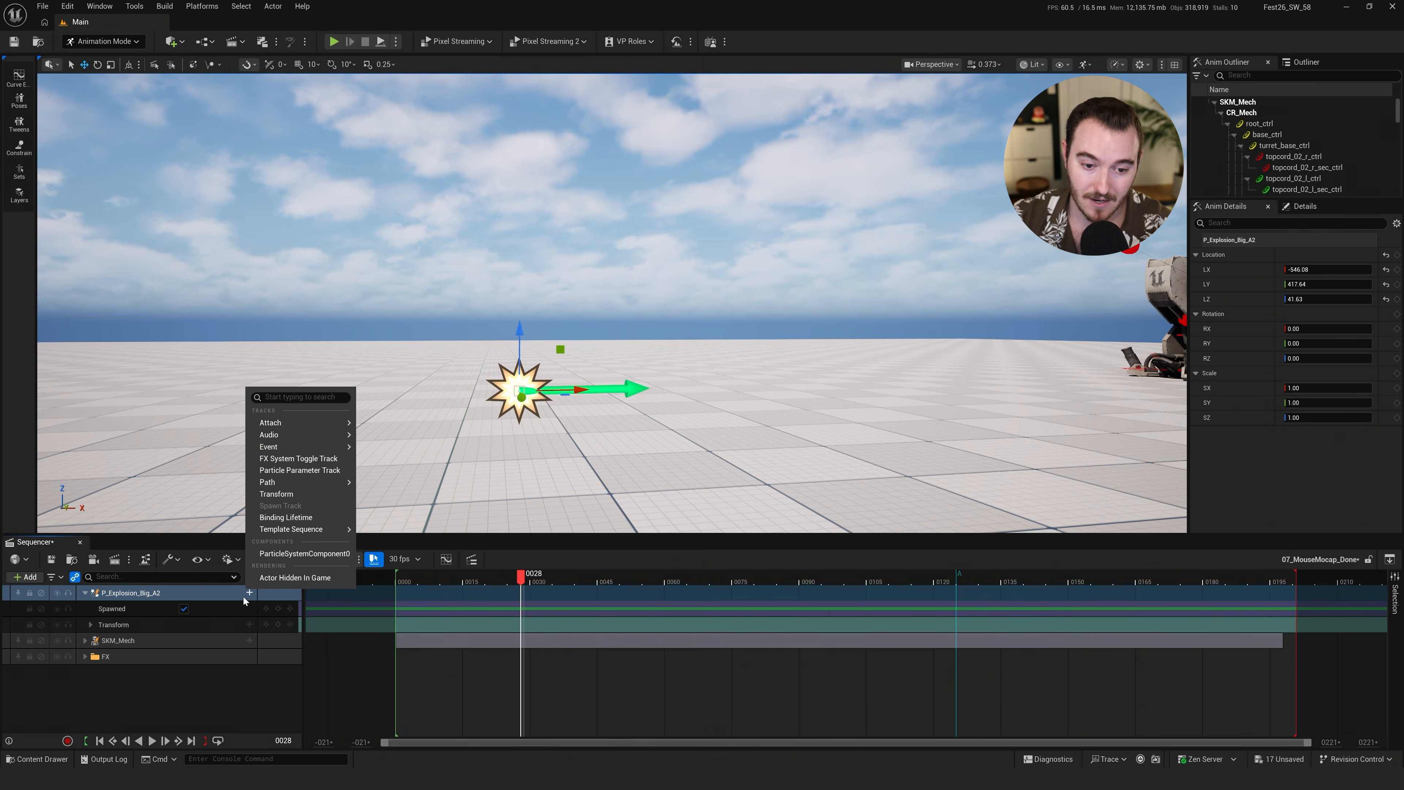
left_click(298, 458)
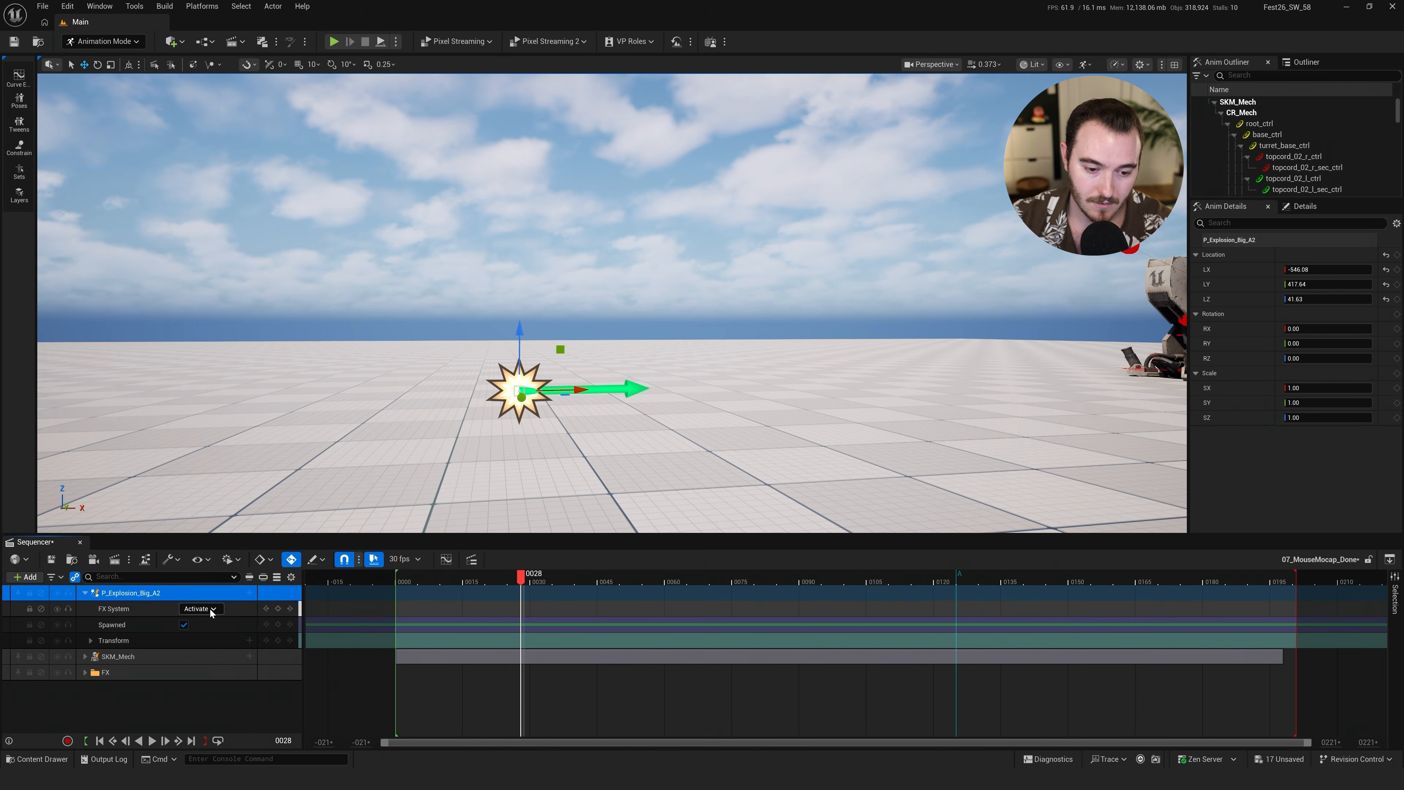
left_click(278, 608)
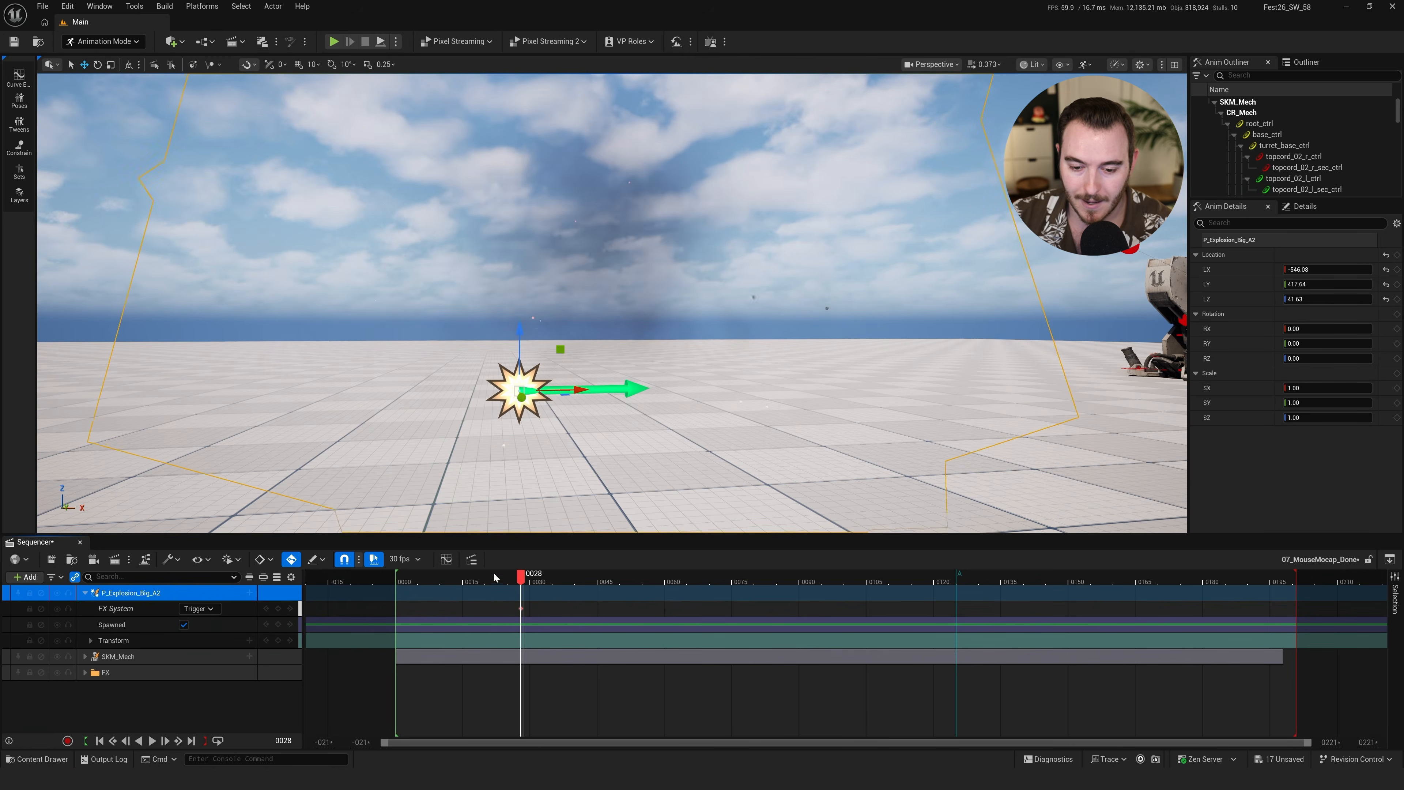
Play the sequence from before the explosion's trigger key, and stop at frame 50
left_click(441, 576)
key("space")
key("space")
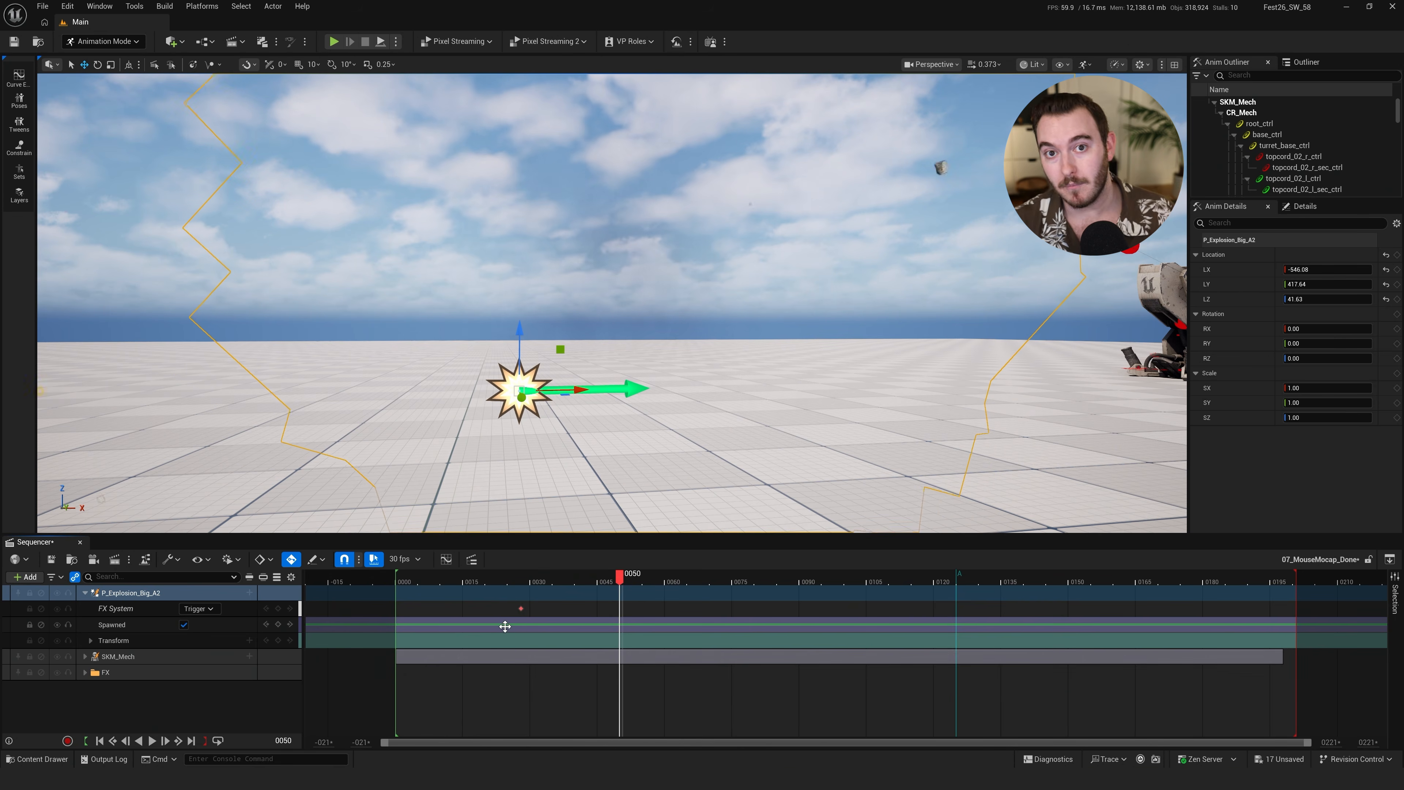
Scrub the playhead across the explosion's trigger key, and replay the burst beside the mech, stopping at frame 40
left_click_drag(508, 574, 547, 585)
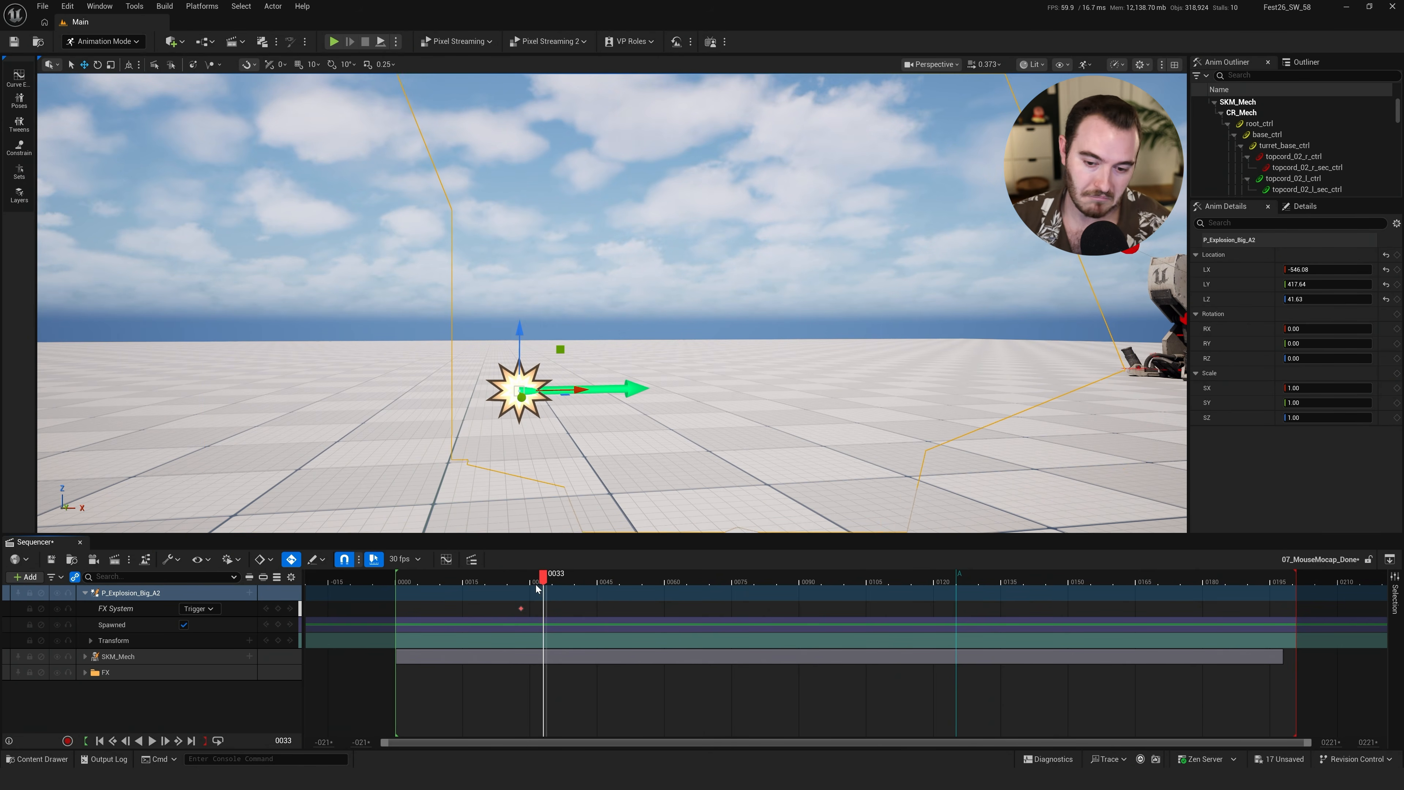
left_click_drag(513, 580, 479, 584)
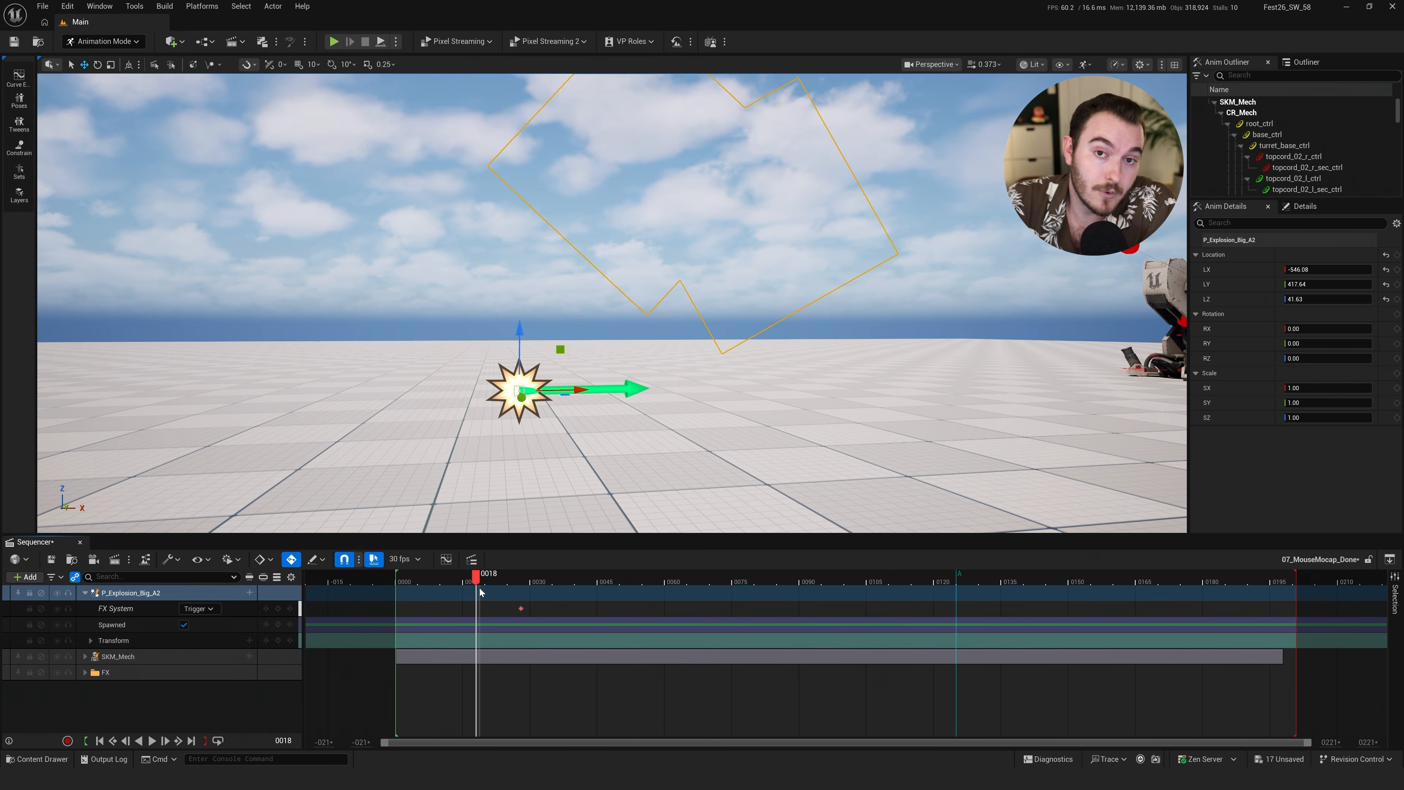
key("space")
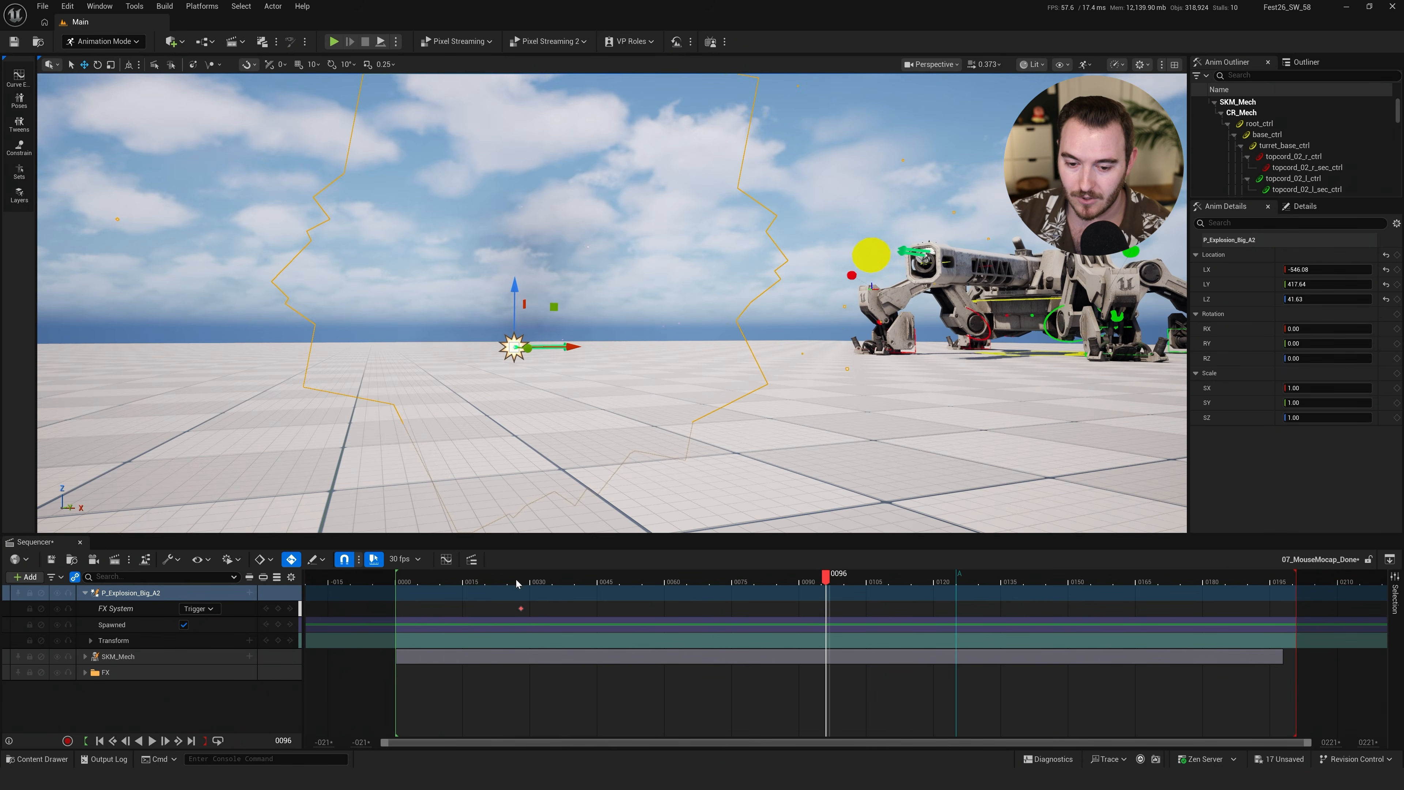
left_click_drag(495, 581, 514, 576)
key("space")
key("space")
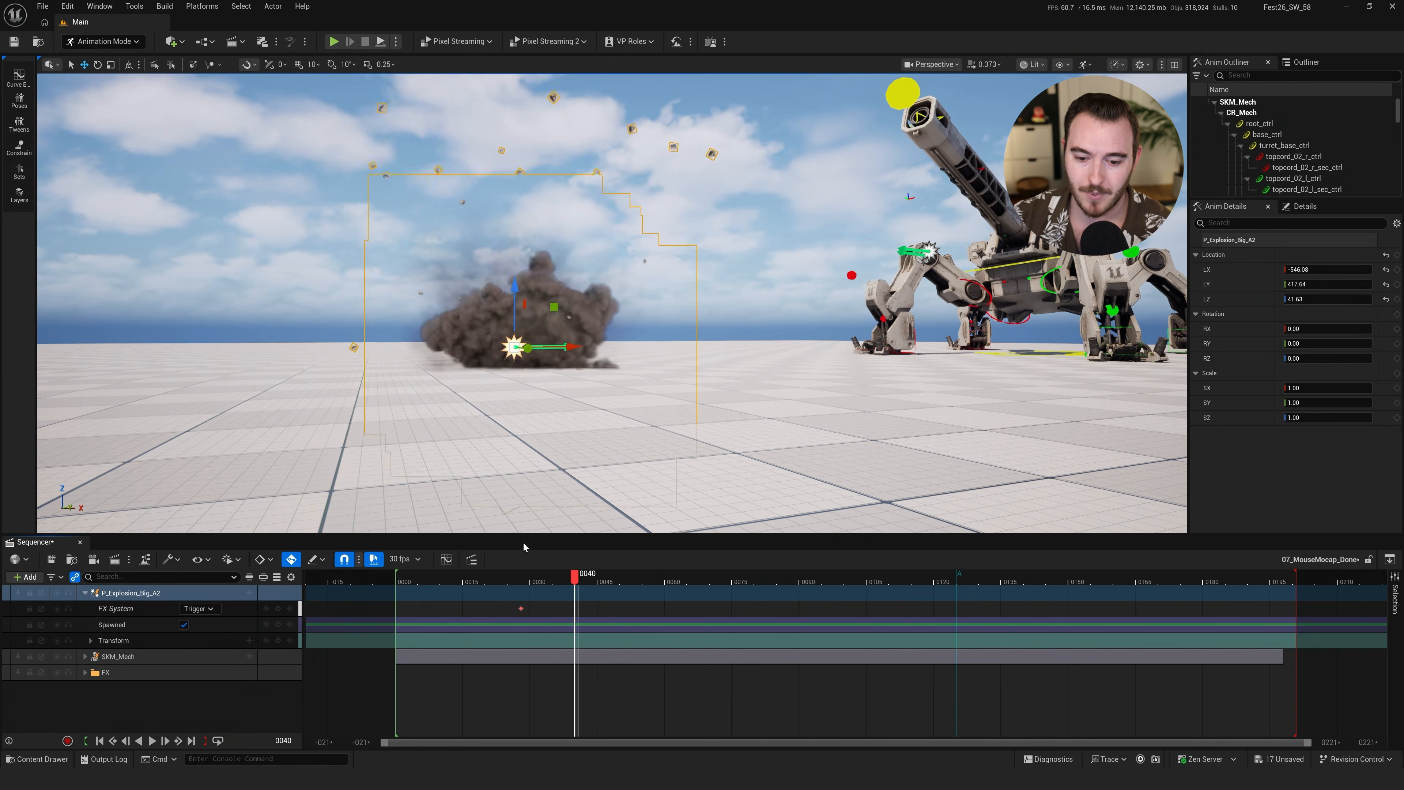
Scale P_Explosion_Big_A2 uniformly to about 4.92, and show its full actor details
left_click(512, 580)
key("r")
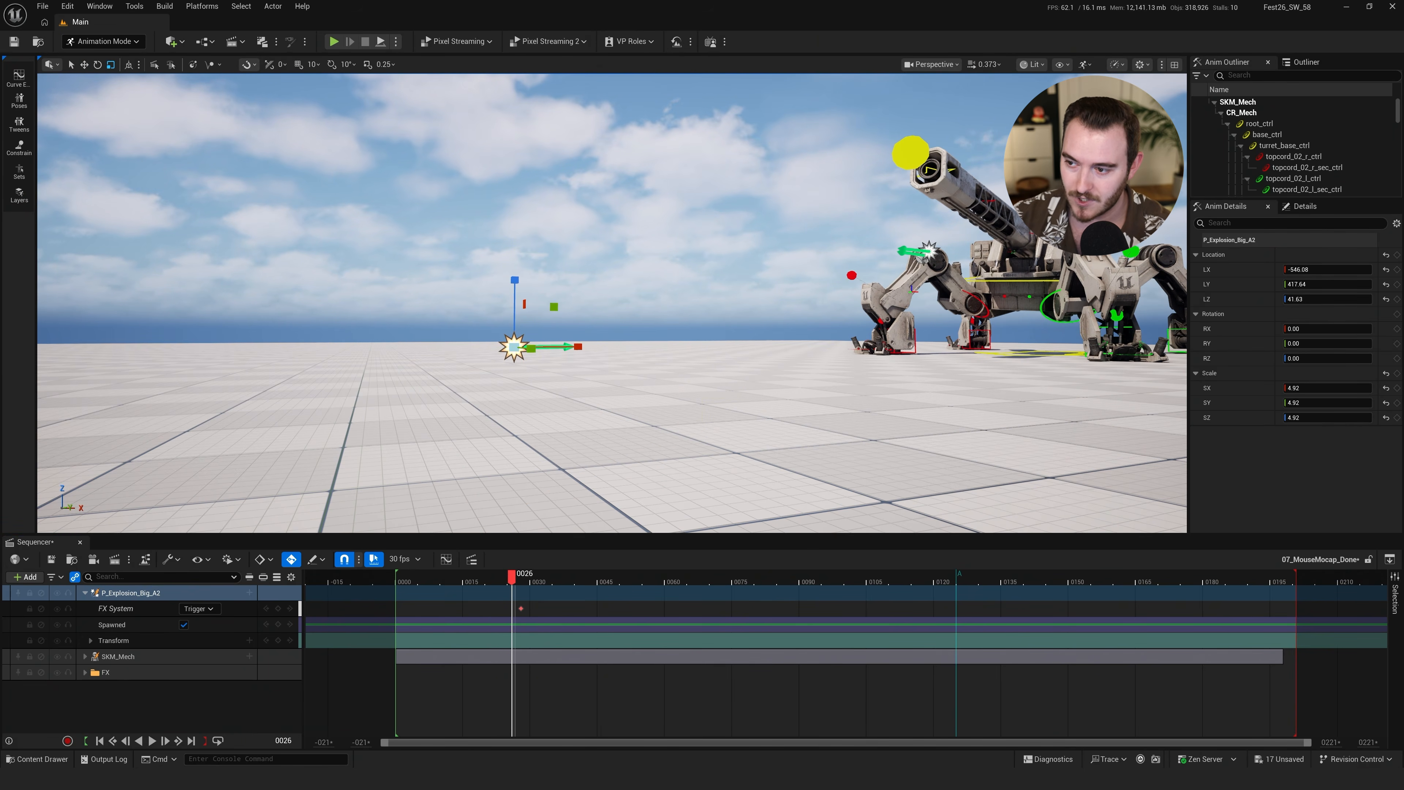
left_click(1304, 206)
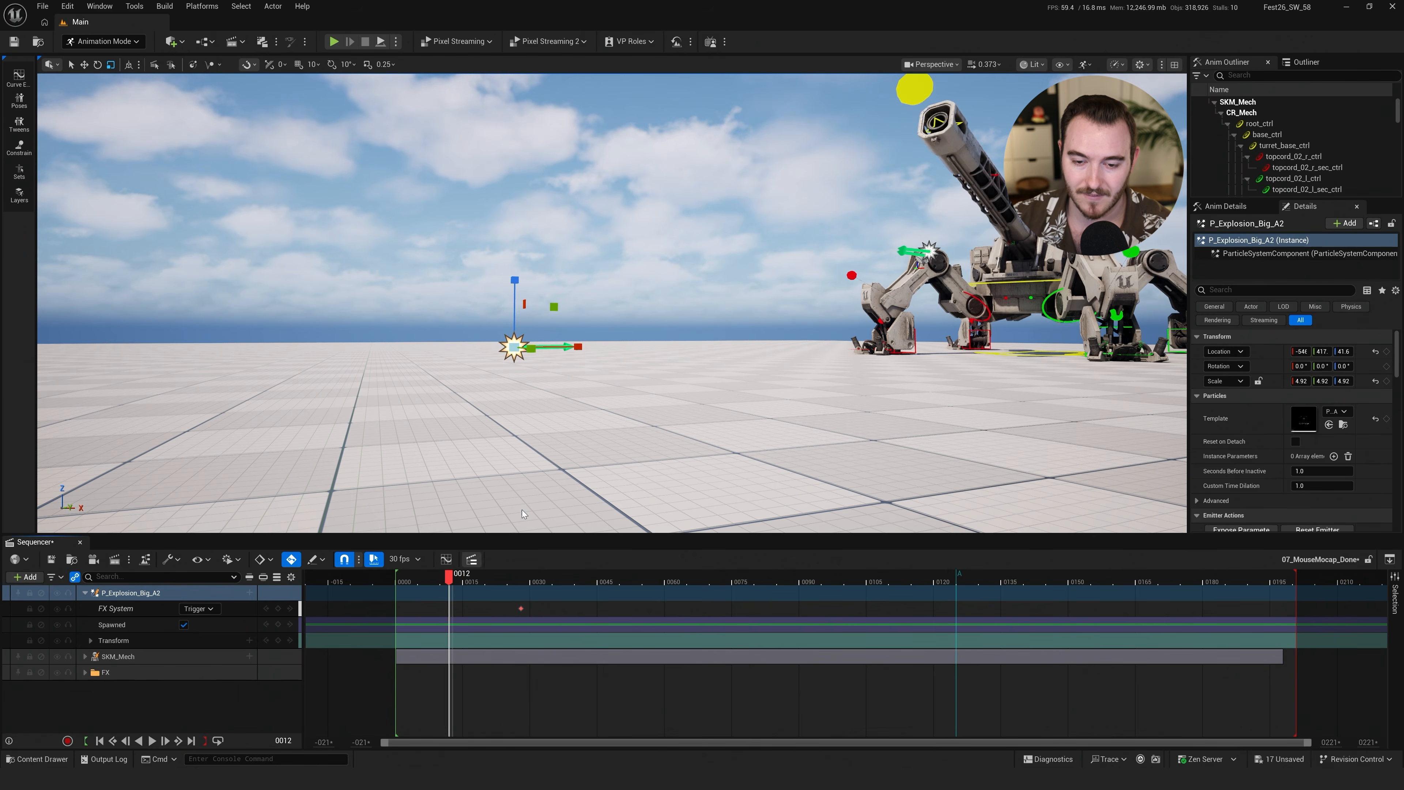
Play the sequence to preview the enlarged explosion and the blast at the mech's cannon, stopping at frame 161
key("space")
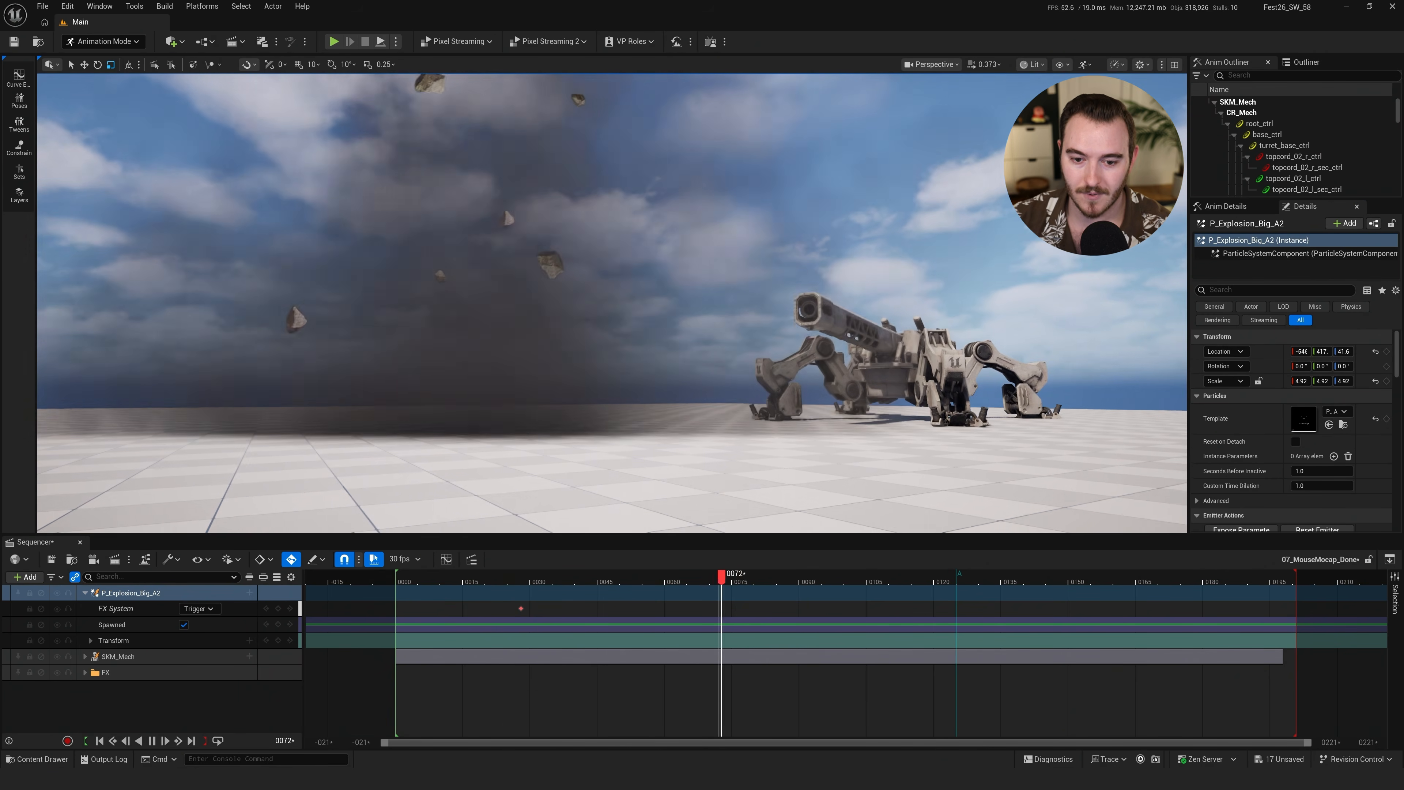
key("space")
left_click_drag(618, 578, 508, 578)
key("space")
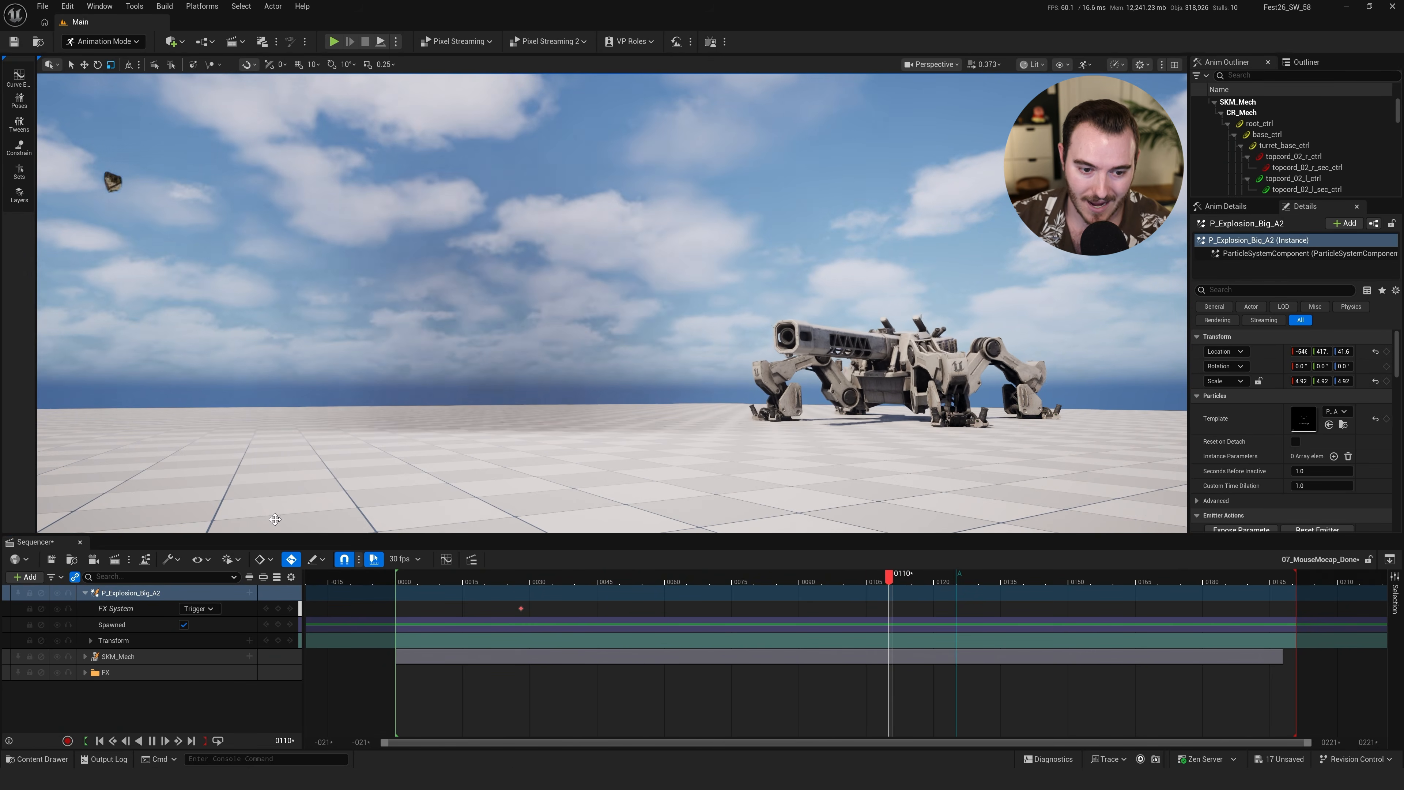
key("space")
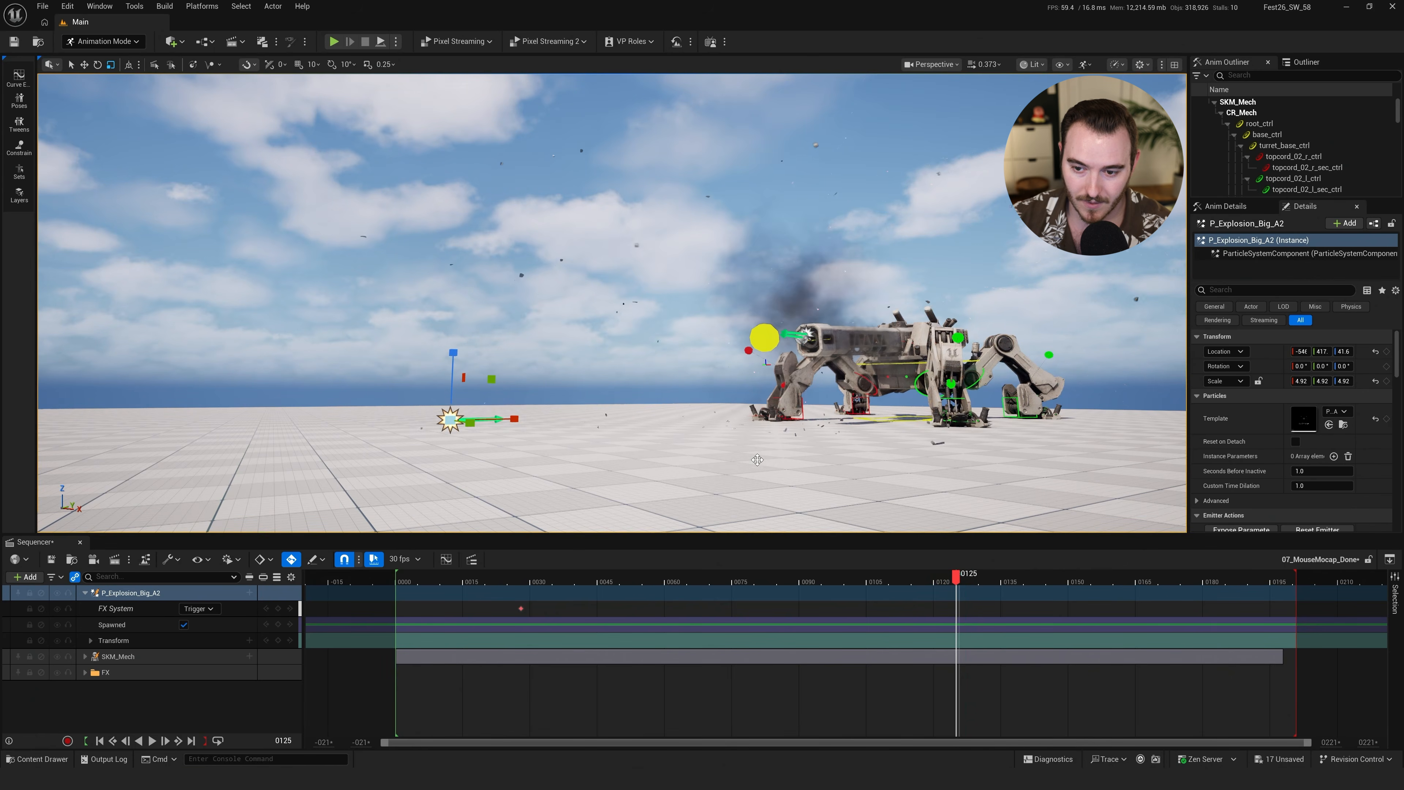
right_click_drag(757, 459, 707, 466)
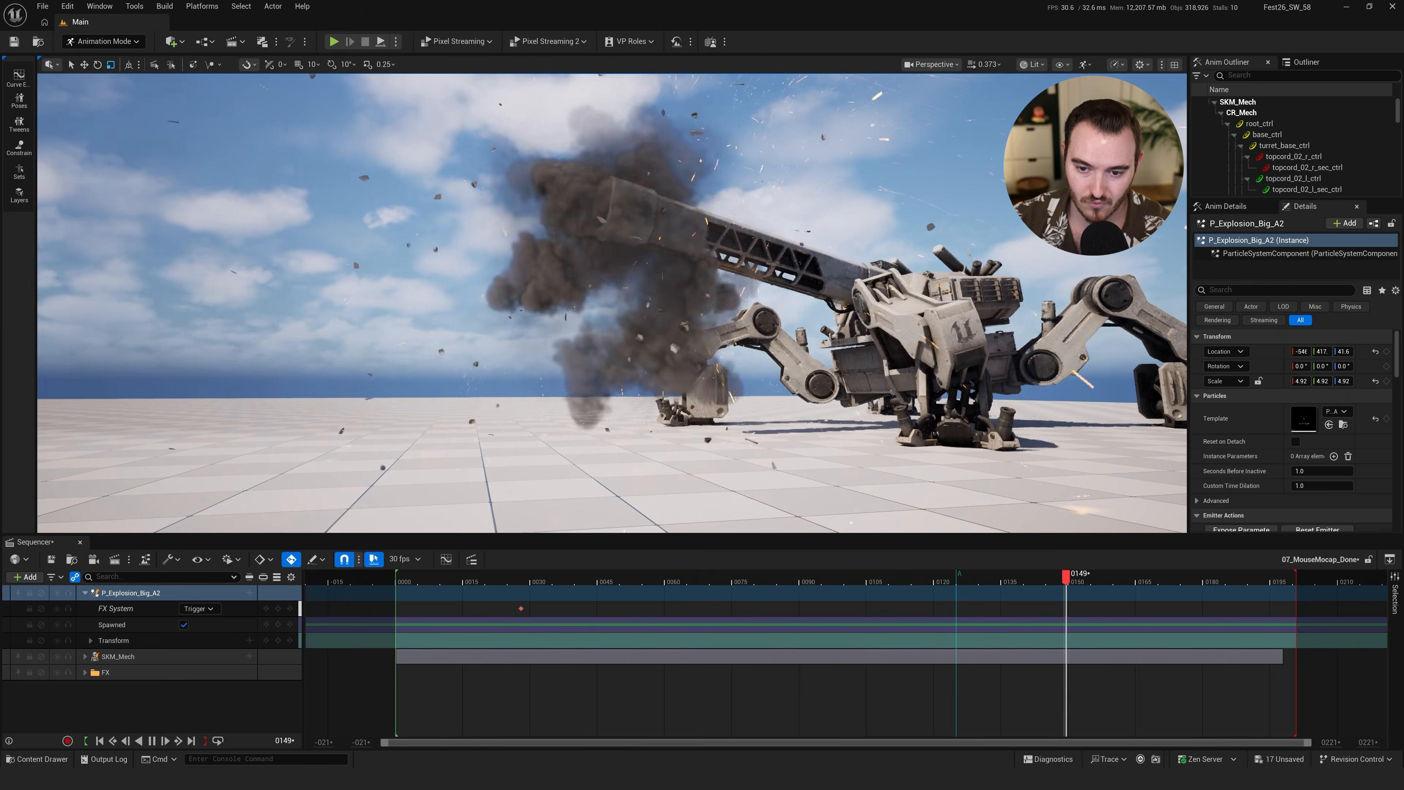
key("space")
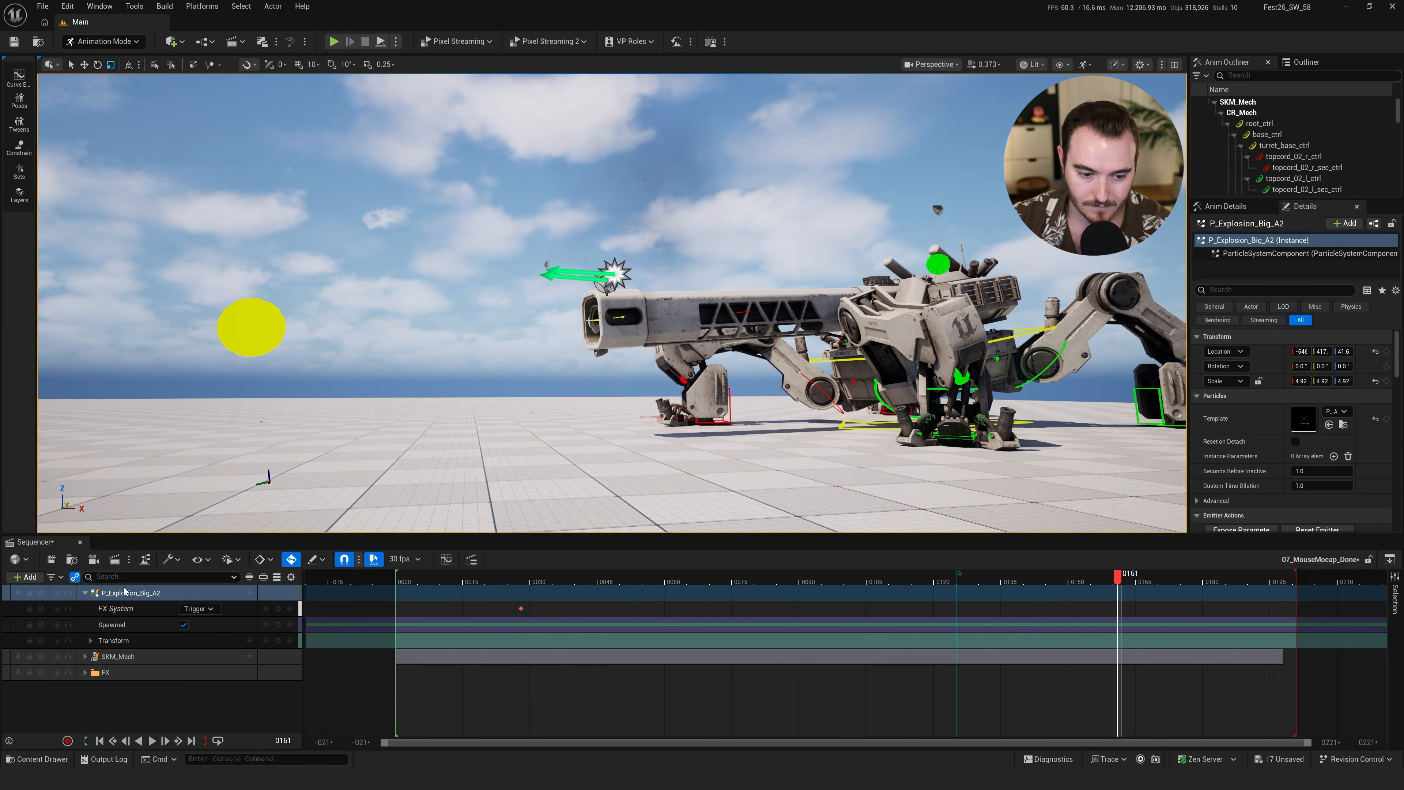
Delete the P_Explosion_Big_A2 track from the sequence
left_click(111, 592)
key("Delete")
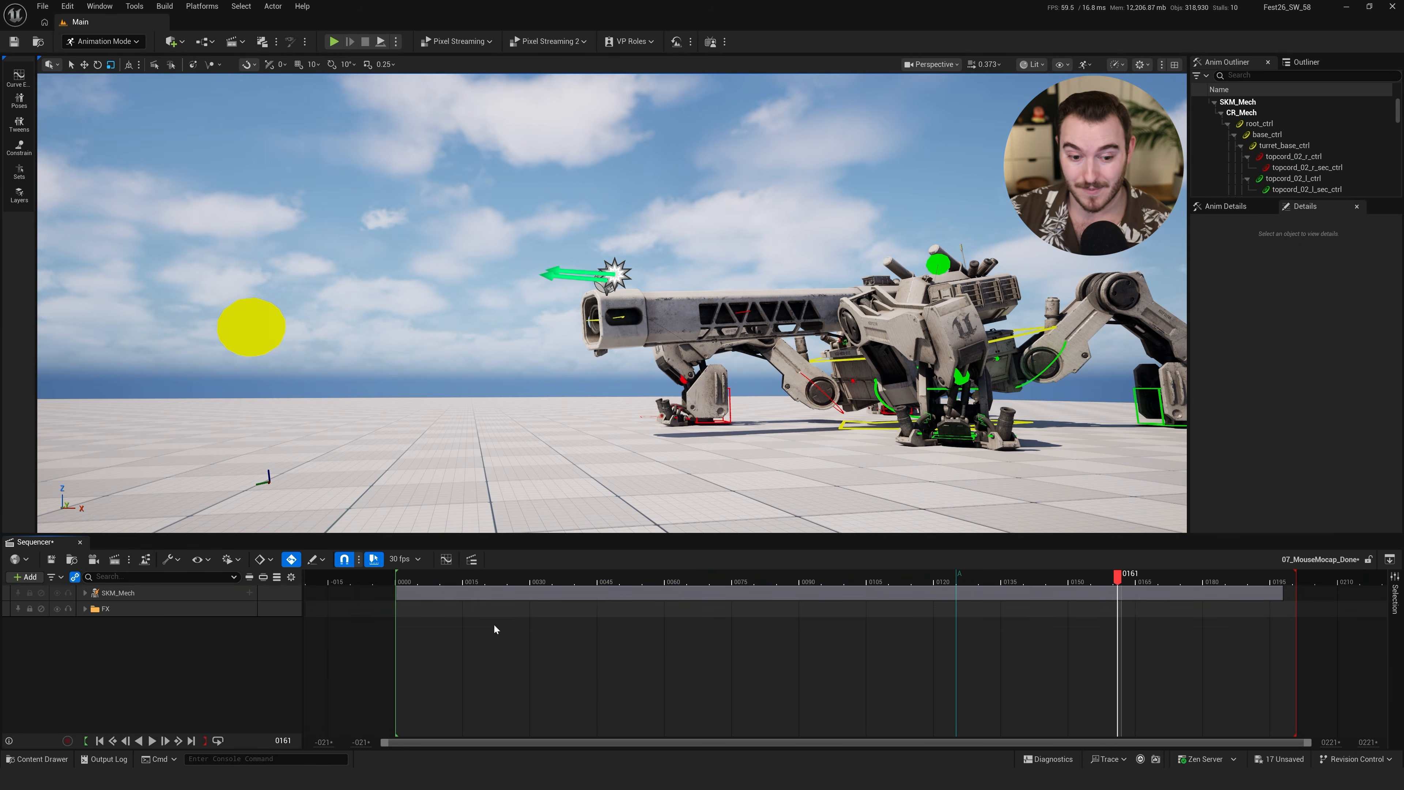
Frame the whole mech in a wider view and play back the finished sequence
left_click_drag(657, 486, 694, 494, "alt")
right_click_drag(694, 494, 769, 490)
key("space")
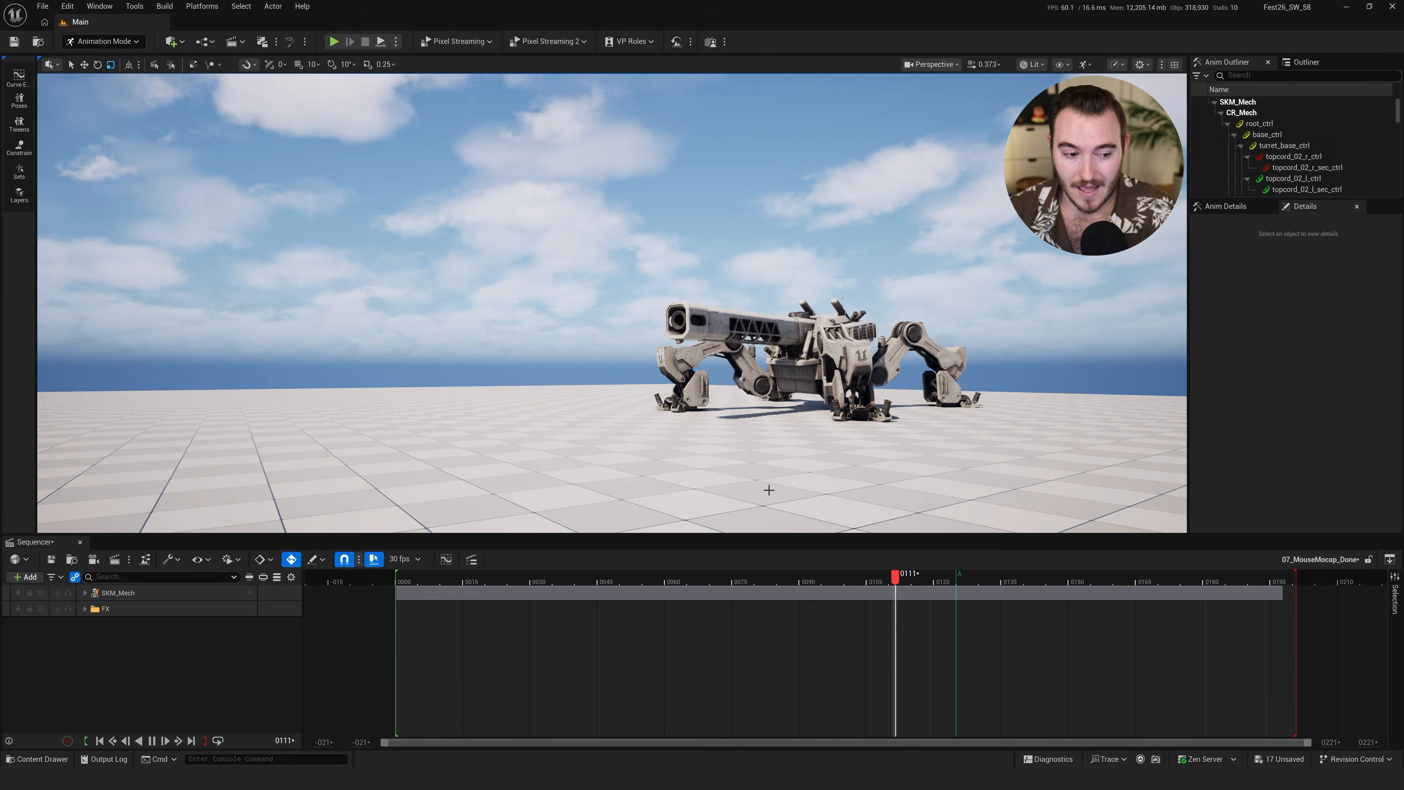